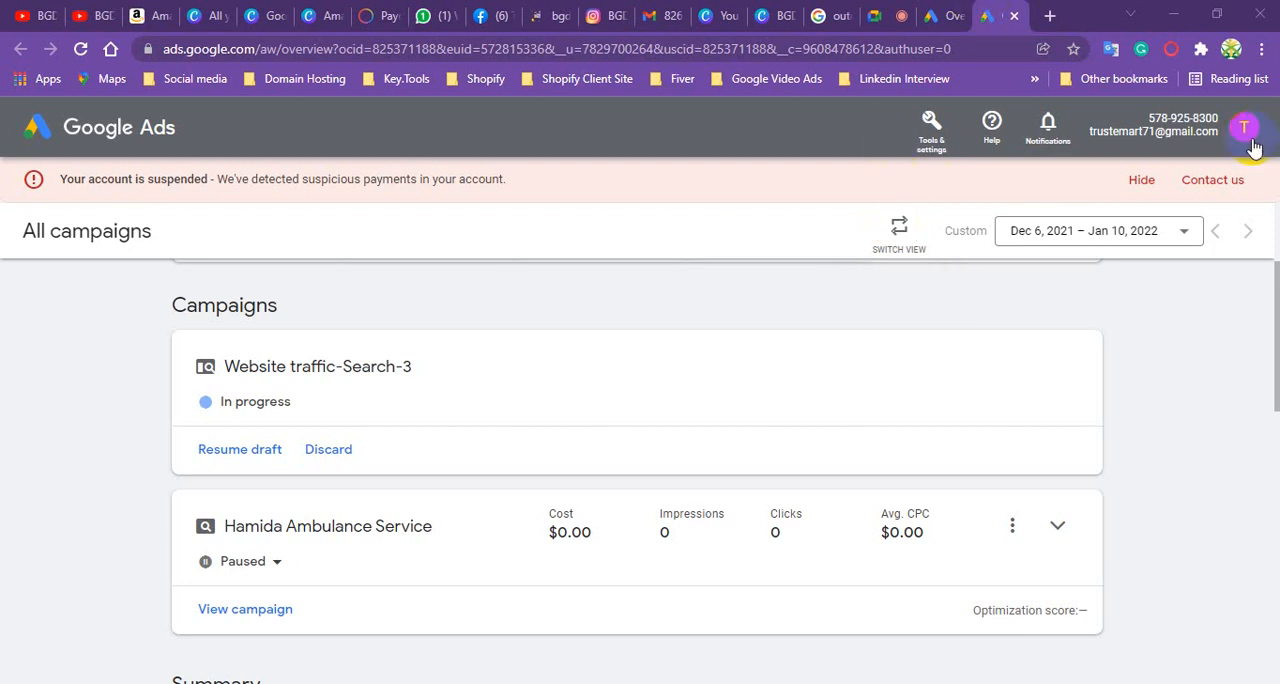
- Switch the account view and start a new campaign with Website traffic as its goal, hiding the account suspension notice
{"action": "left_click", "coordinate": [899, 226]}
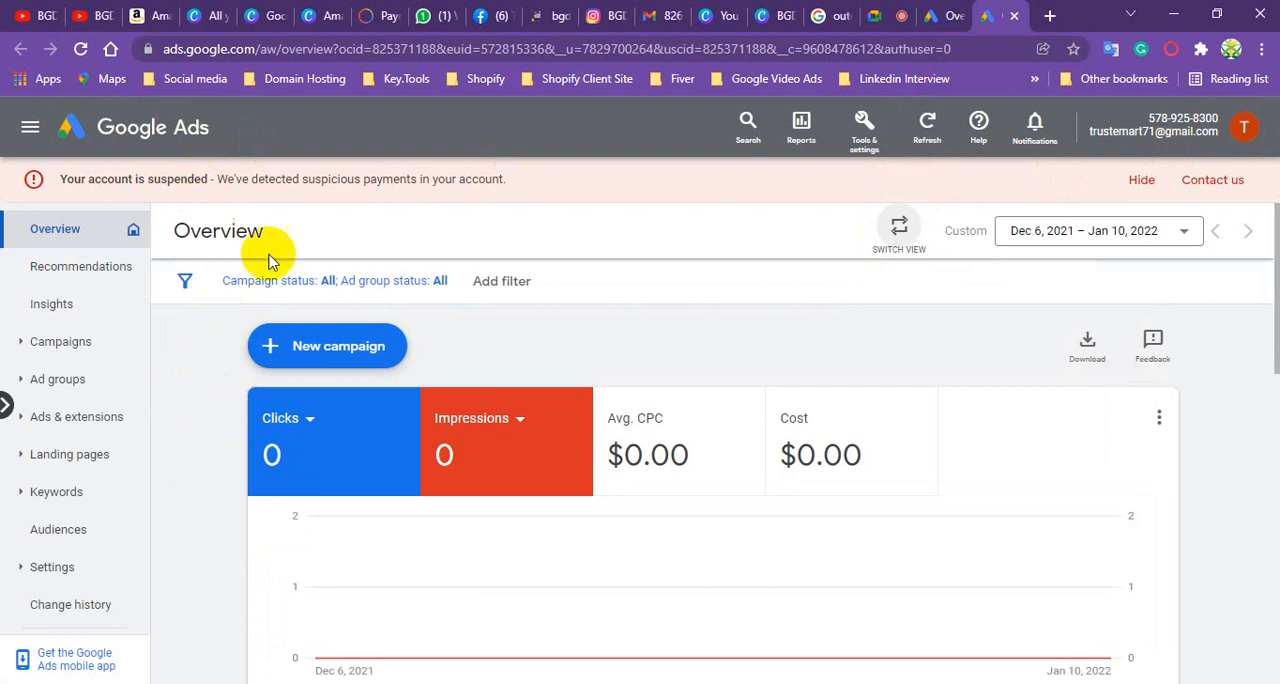
{"action": "left_click", "coordinate": [329, 356]}
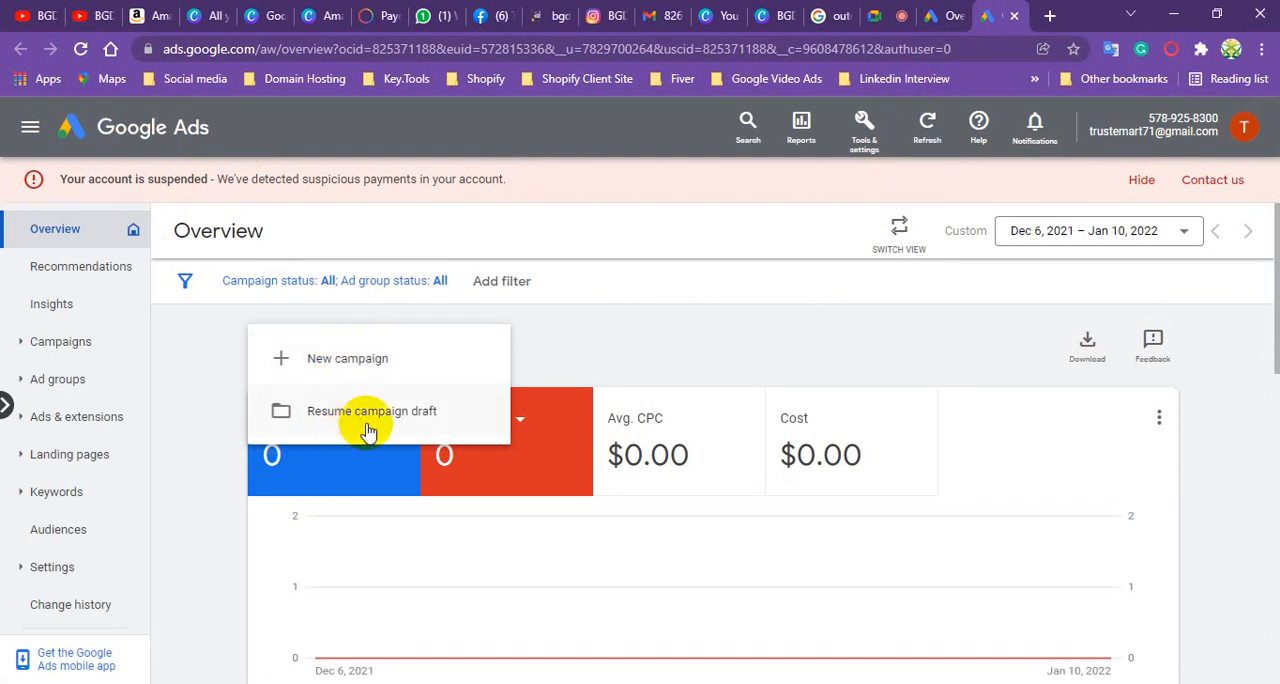
{"action": "left_click", "coordinate": [363, 358]}
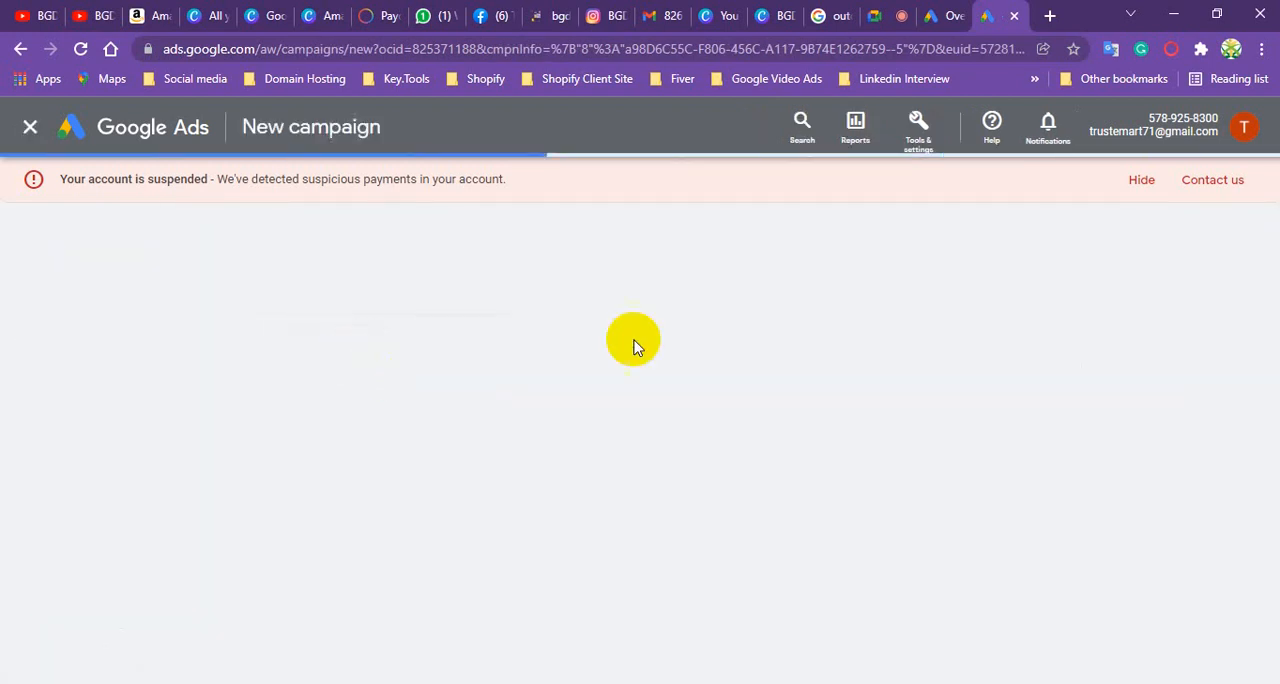
{"action": "left_click", "coordinate": [1141, 186]}
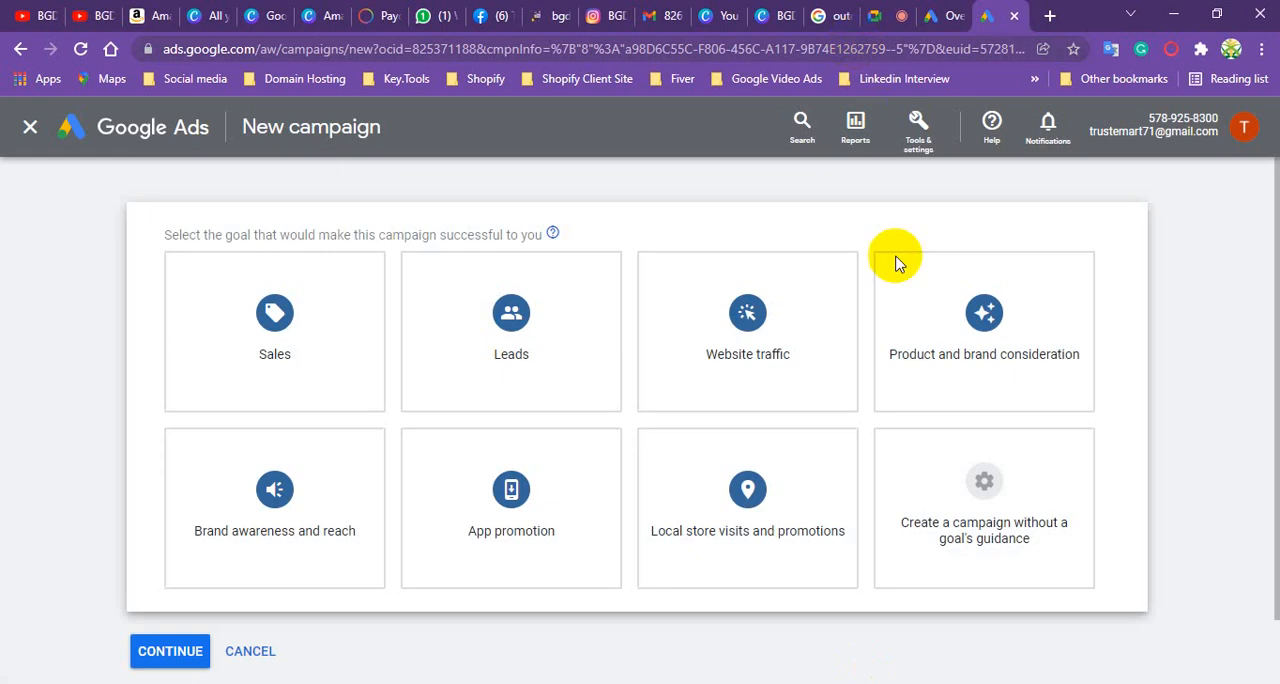
{"action": "mouse_move", "coordinate": [618, 374]}
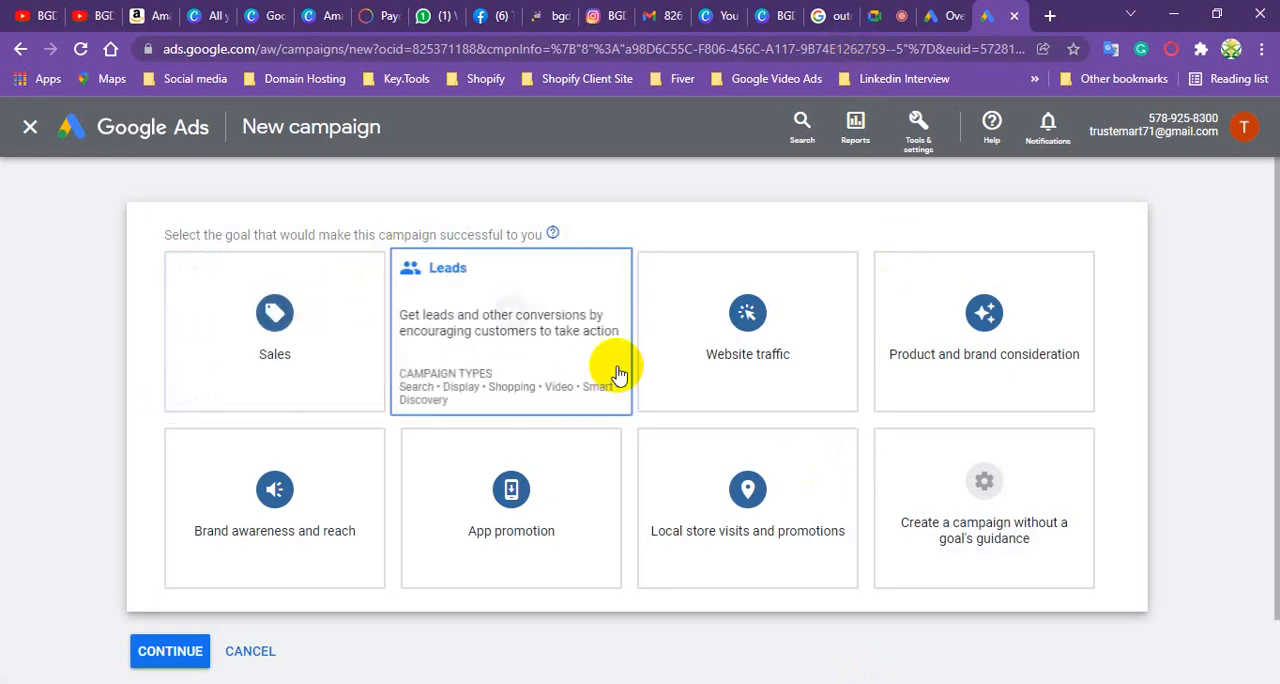
{"action": "left_click", "coordinate": [700, 338]}
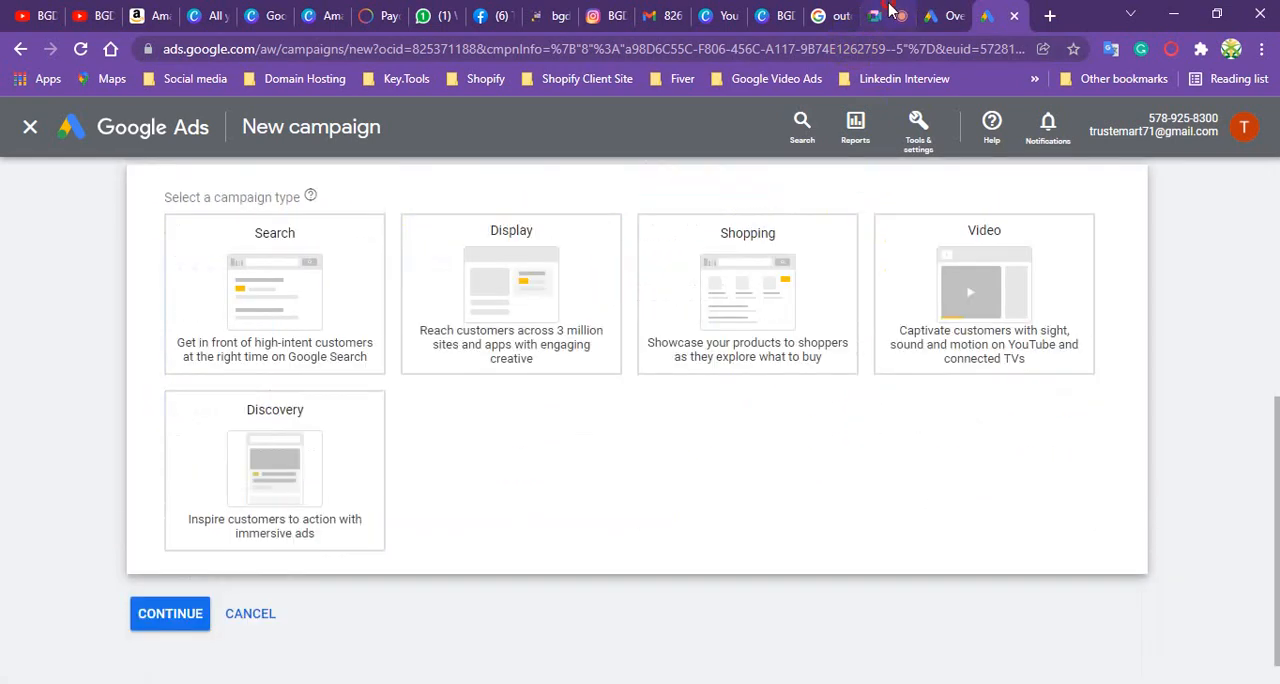
{"action": "left_click", "coordinate": [915, 8]}
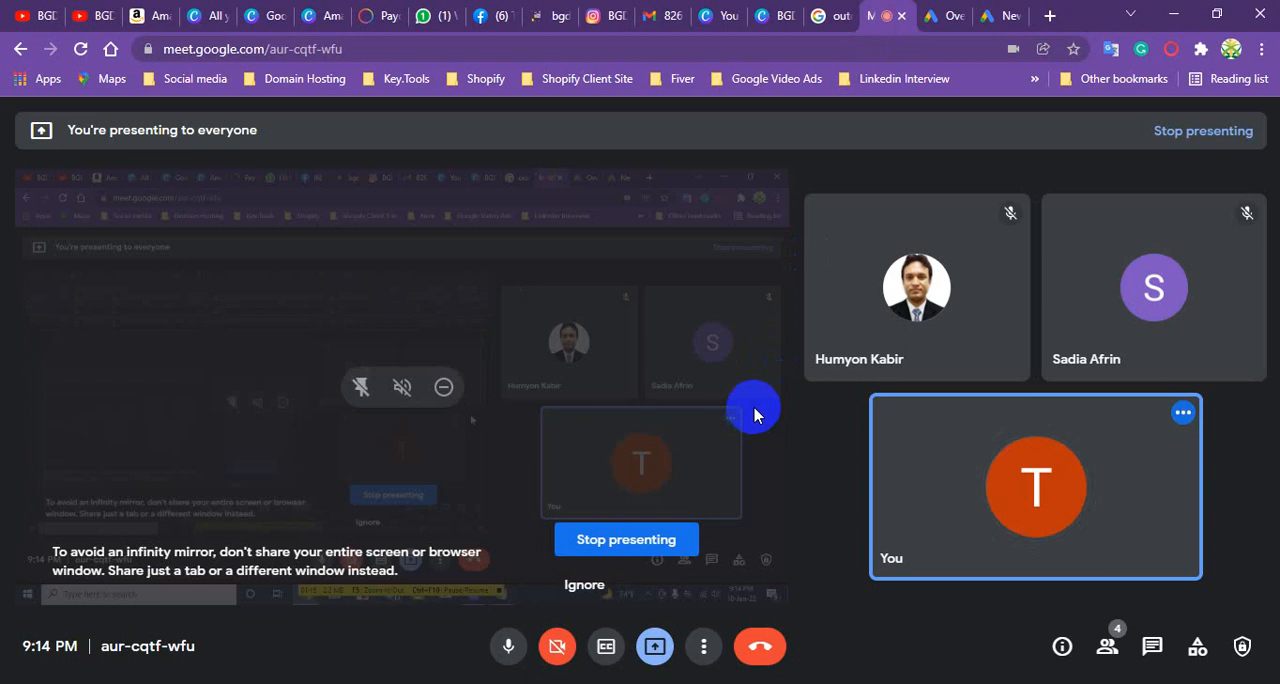
{"action": "left_click", "coordinate": [998, 15]}
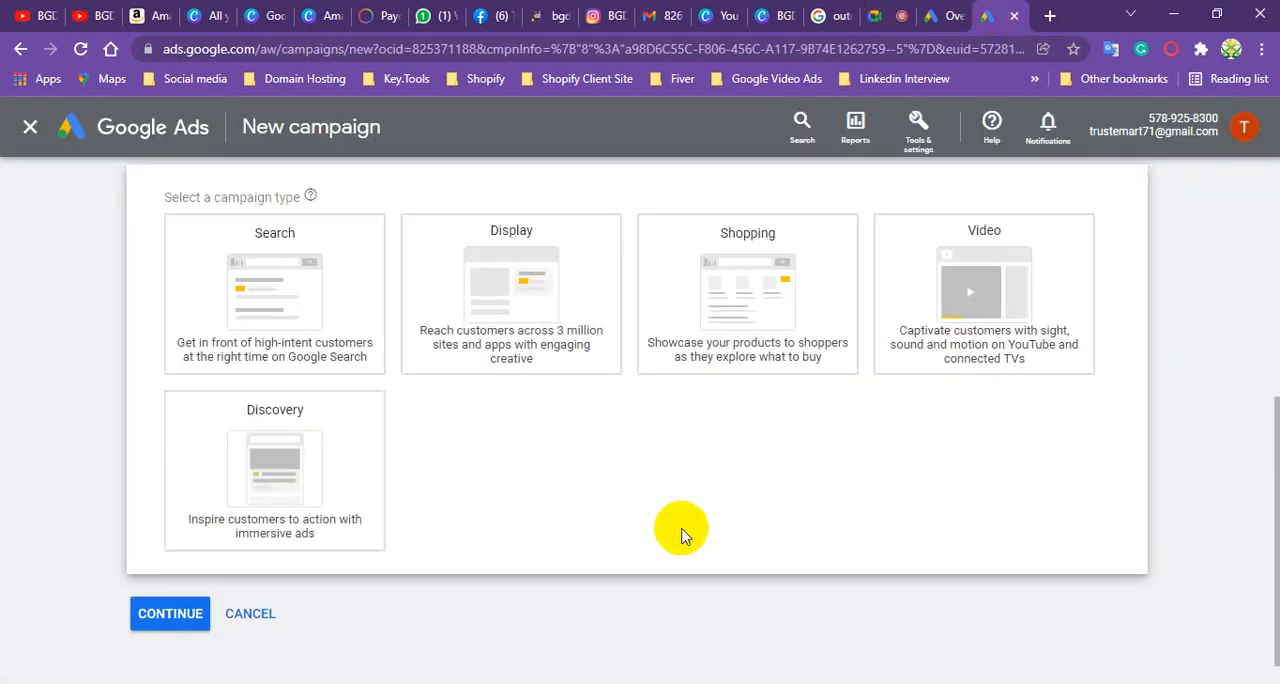
- Choose Search as the campaign type and start it as a new campaign instead of finishing a saved draft
{"action": "scroll", "coordinate": [560, 420], "scroll_direction": "up", "scroll_amount": 3}
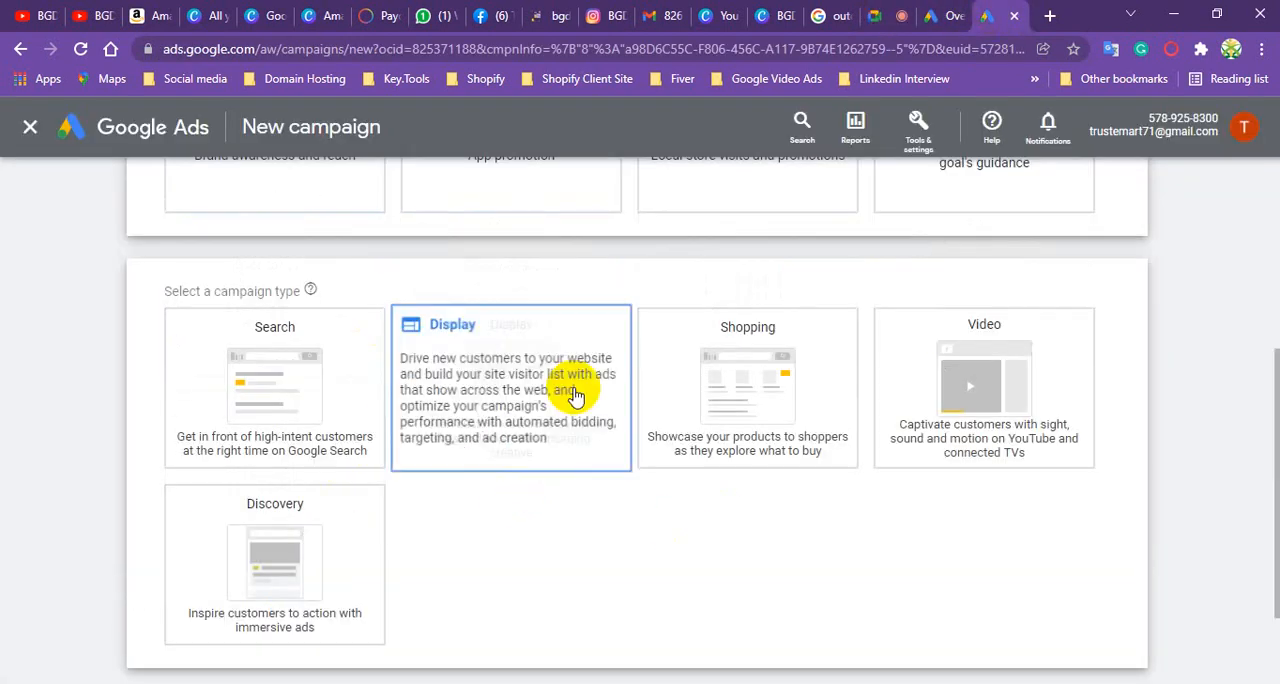
{"action": "scroll", "coordinate": [662, 330], "scroll_direction": "down", "scroll_amount": 2}
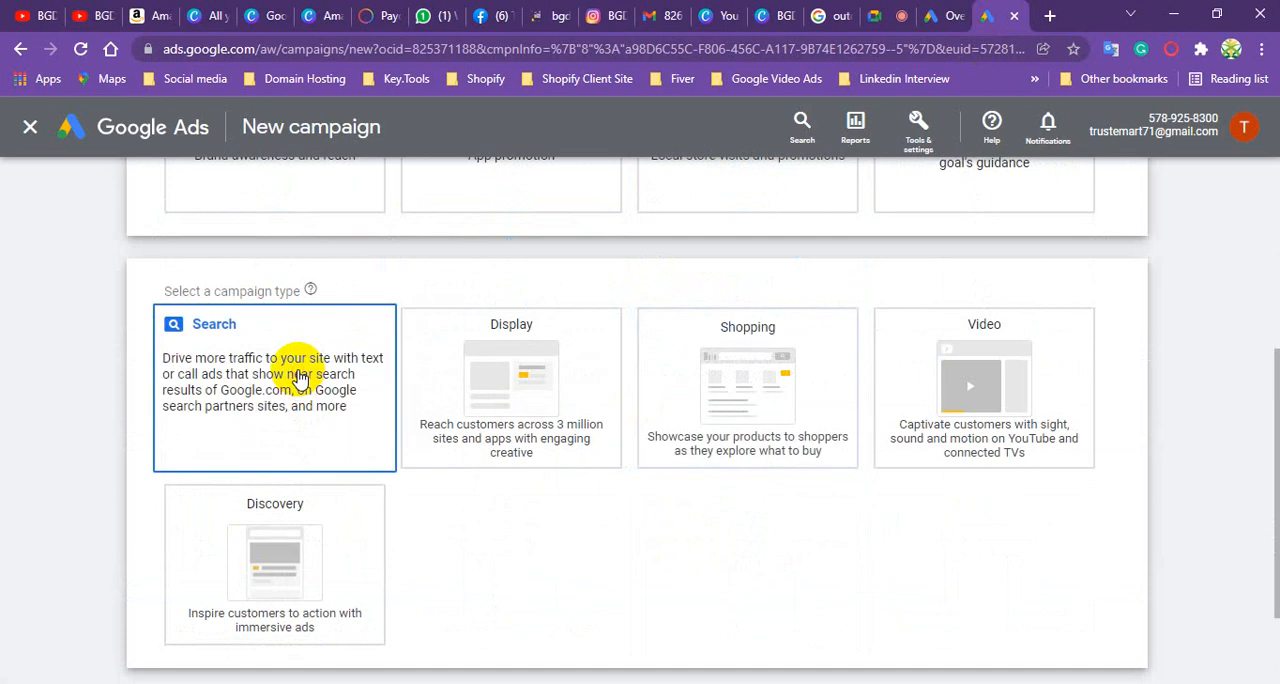
{"action": "scroll", "coordinate": [298, 378], "scroll_direction": "down", "scroll_amount": 5}
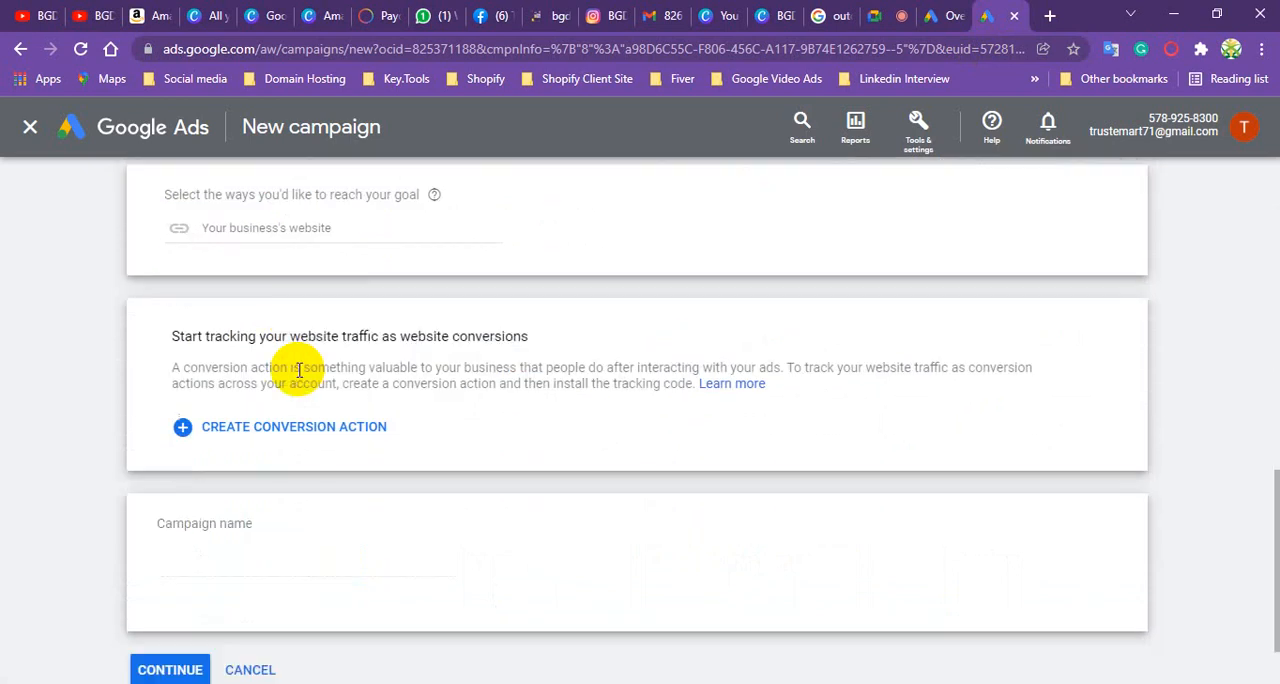
{"action": "scroll", "coordinate": [271, 194], "scroll_direction": "up", "scroll_amount": 1}
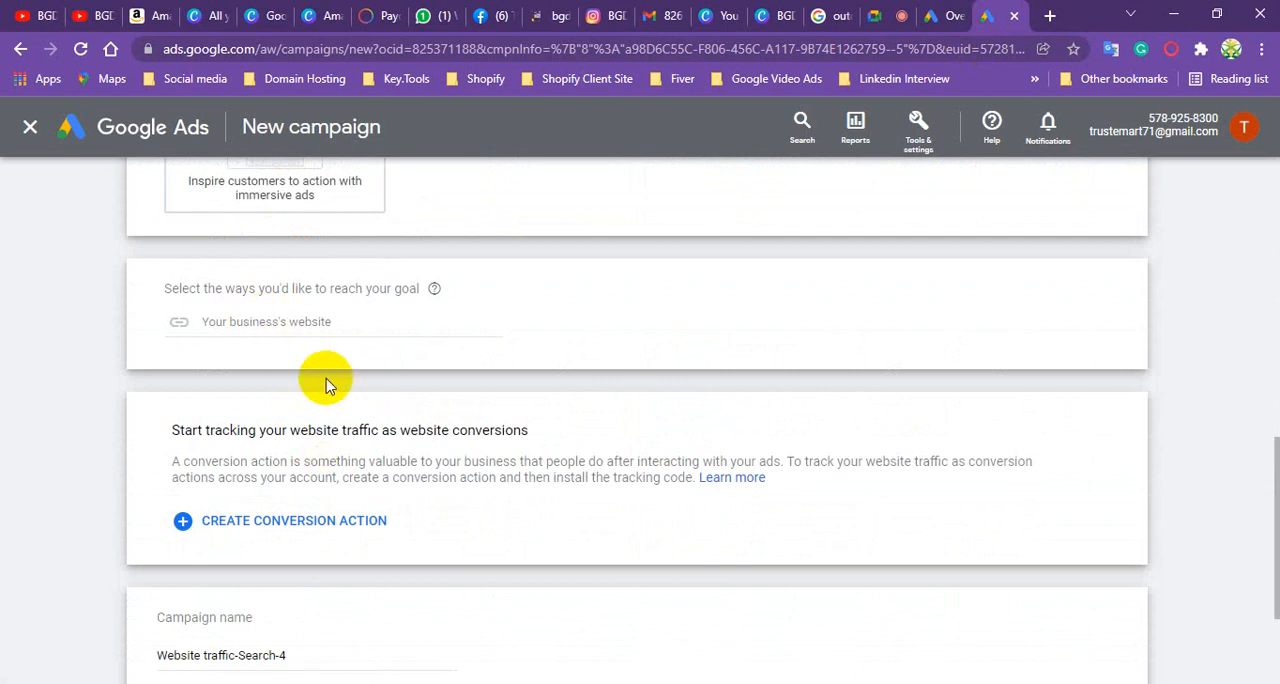
{"action": "scroll", "coordinate": [325, 385], "scroll_direction": "down", "scroll_amount": 1}
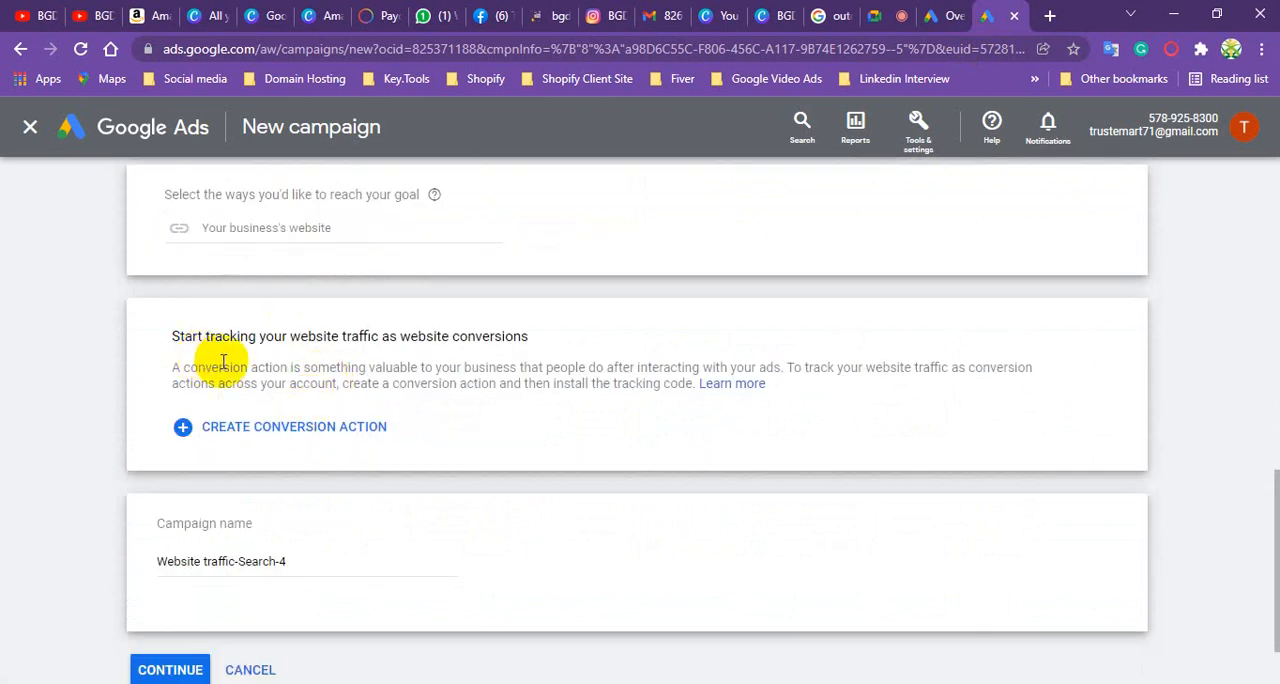
{"action": "scroll", "coordinate": [315, 390], "scroll_direction": "down", "scroll_amount": 1}
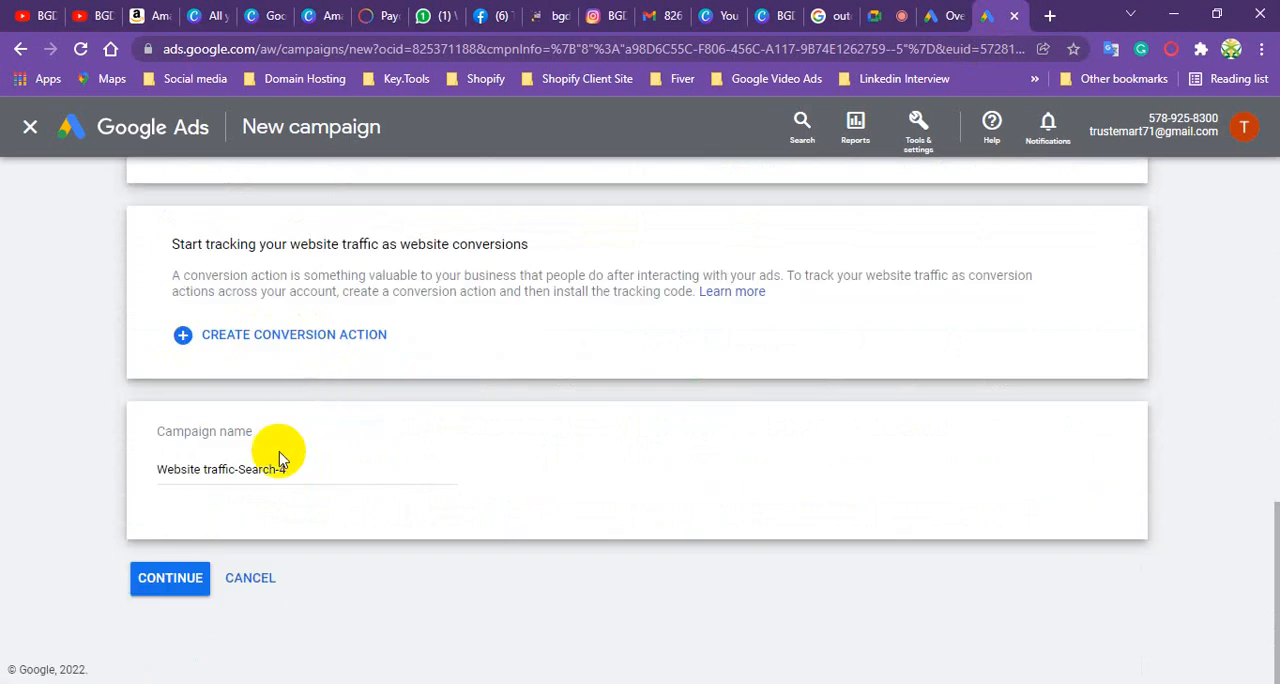
{"action": "left_click", "coordinate": [172, 579]}
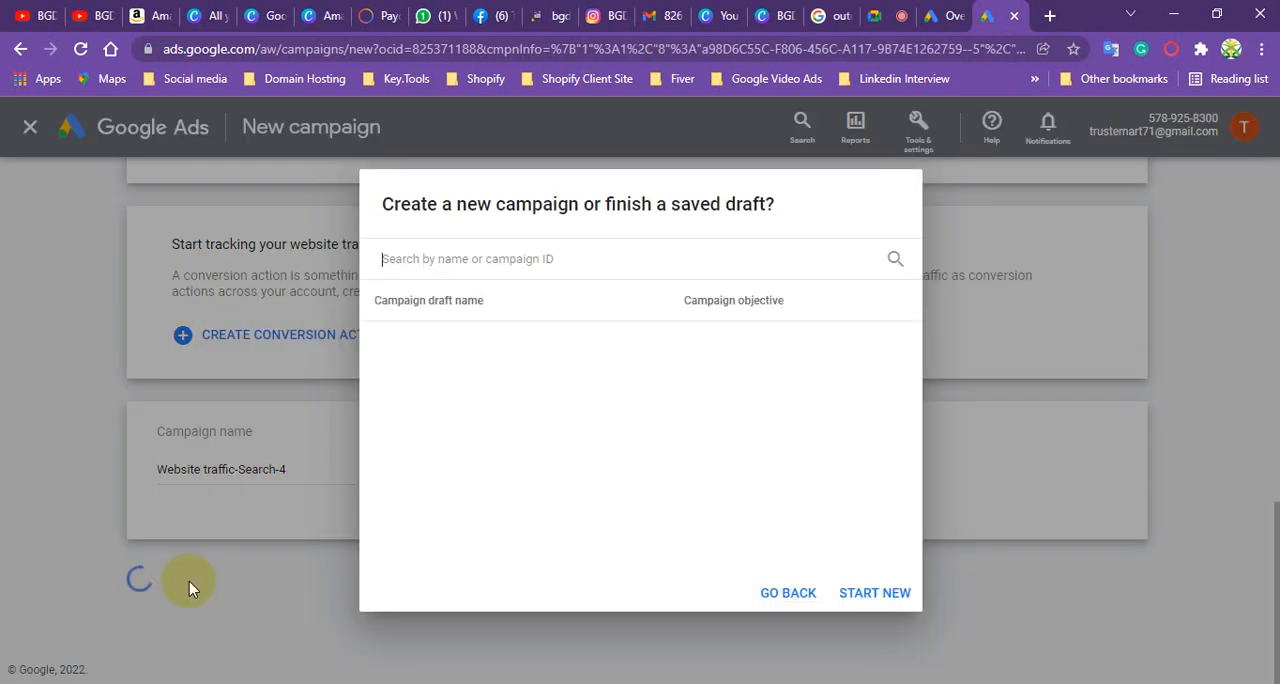
{"action": "left_click", "coordinate": [894, 593]}
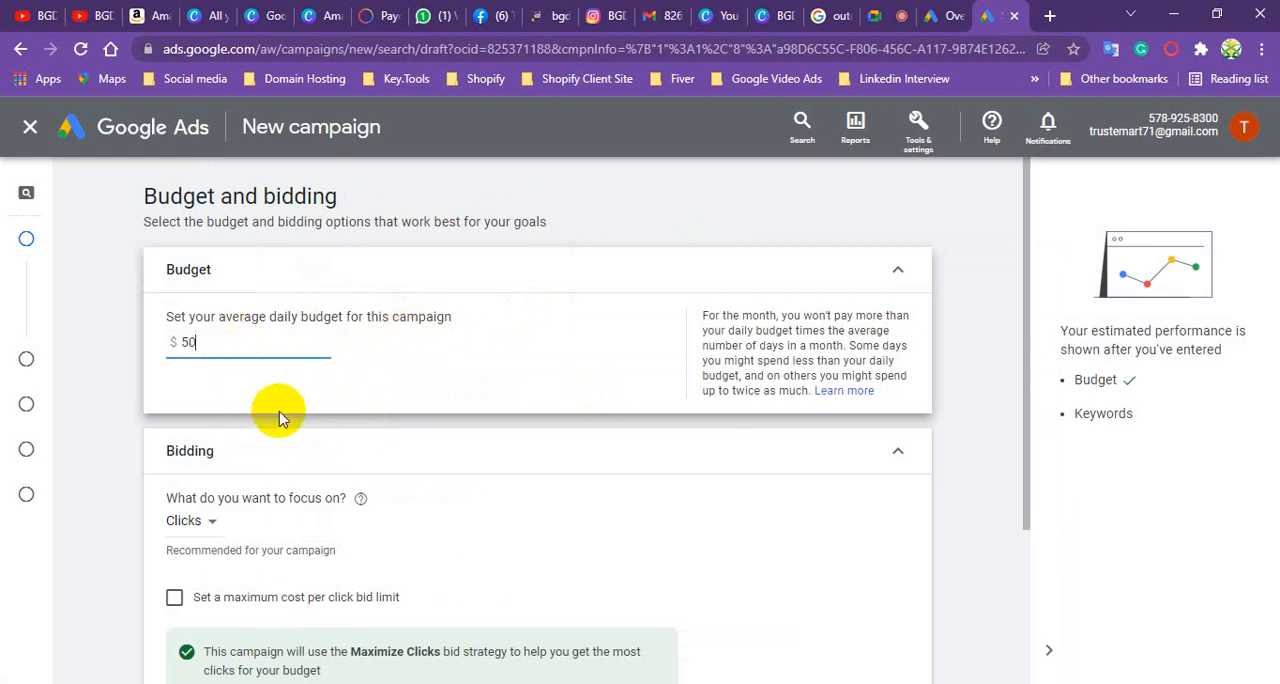
- Set the average daily budget to $50 and select Maximize clicks directly as the bid strategy
{"action": "scroll", "coordinate": [280, 415], "scroll_direction": "down", "scroll_amount": 1}
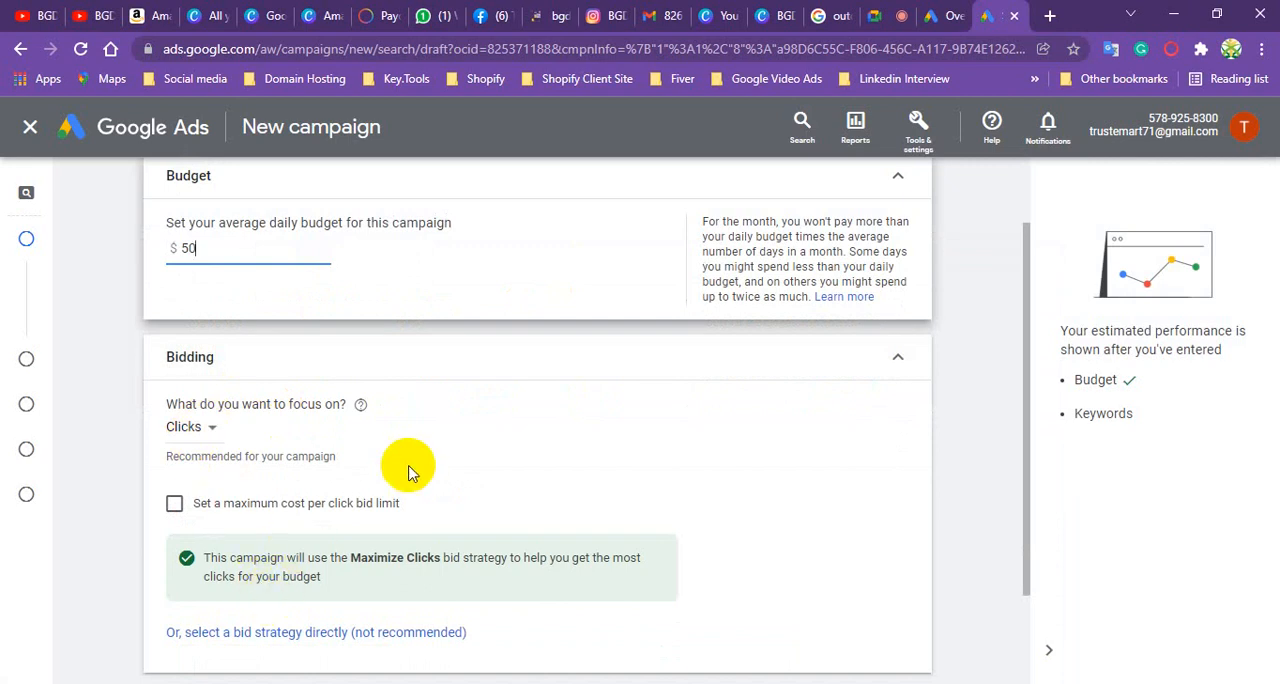
{"action": "left_click", "coordinate": [340, 632]}
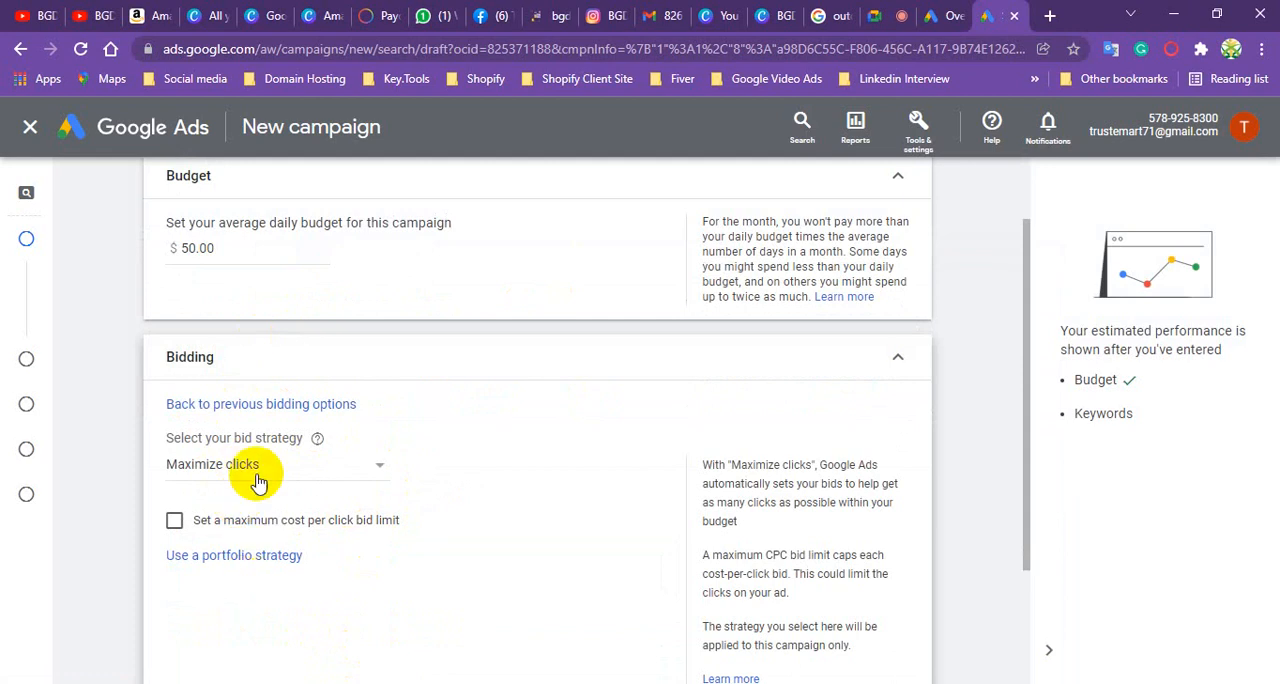
{"action": "left_click", "coordinate": [347, 474]}
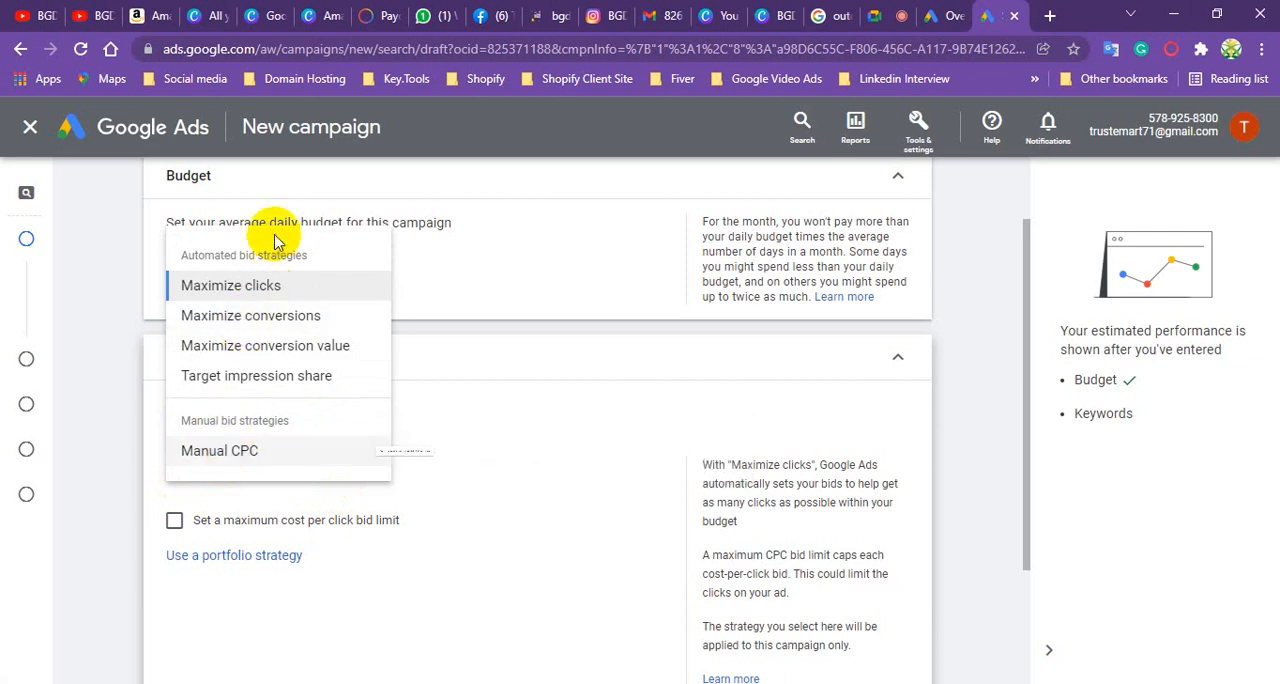
{"action": "left_click", "coordinate": [266, 287]}
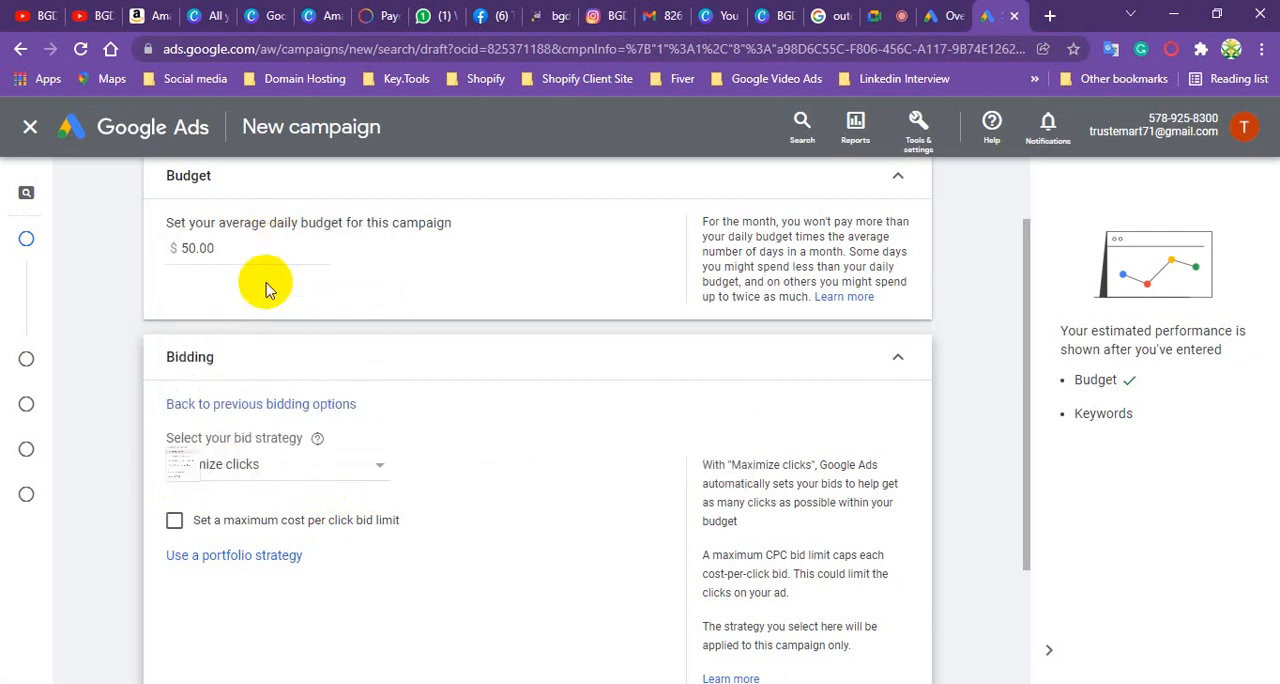
- Set a maximum CPC bid limit of $0.80, expand the additional bidding settings and continue to the campaign settings
{"action": "scroll", "coordinate": [286, 508], "scroll_direction": "down", "scroll_amount": 2}
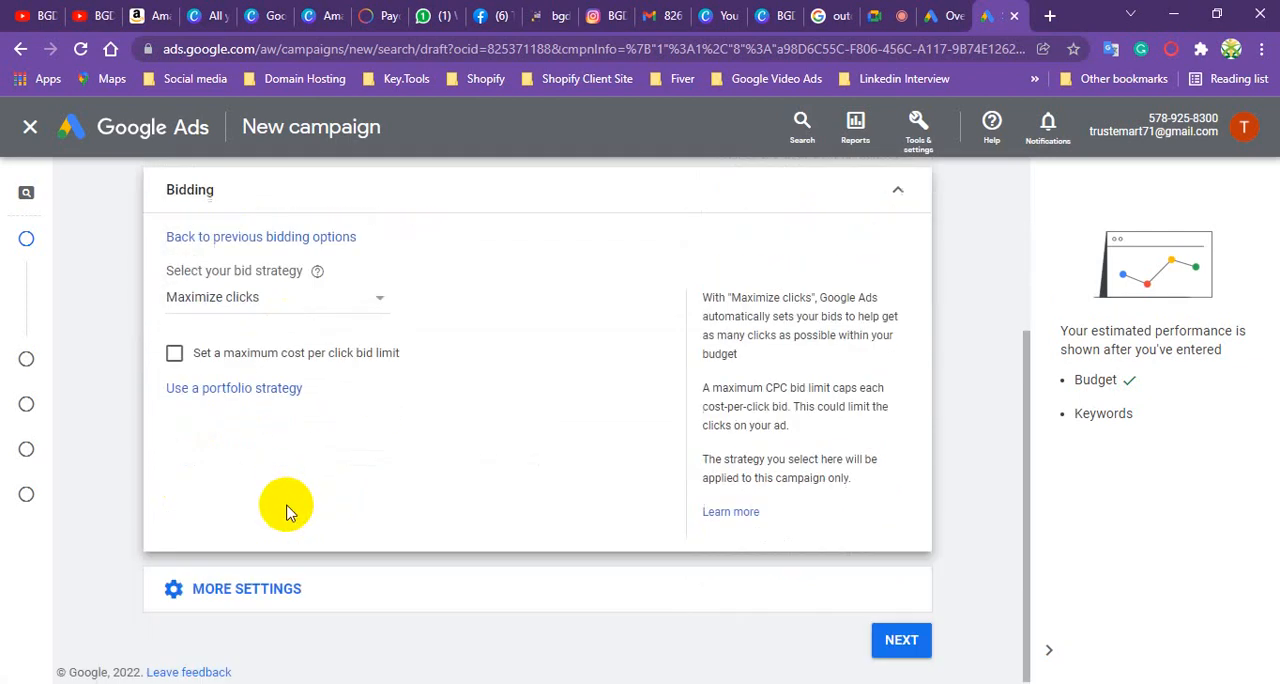
{"action": "left_click", "coordinate": [176, 351]}
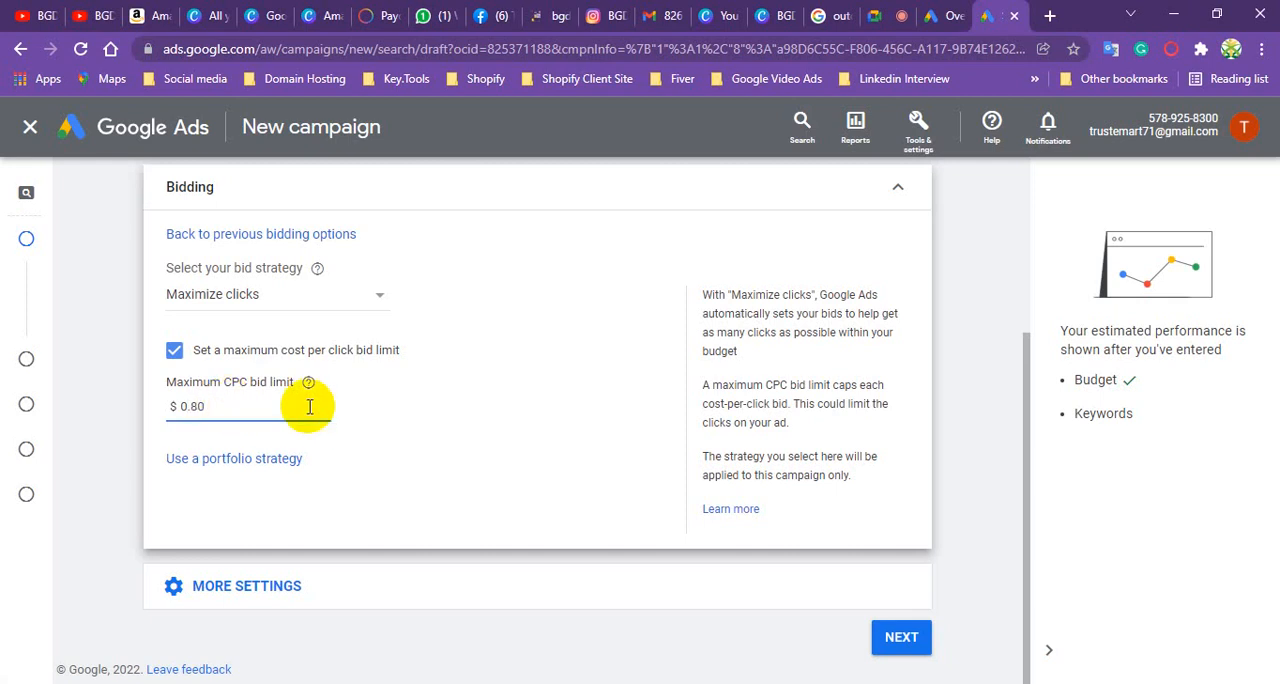
{"action": "left_click", "coordinate": [277, 584]}
{"action": "scroll", "coordinate": [300, 560], "scroll_direction": "down", "scroll_amount": 1}
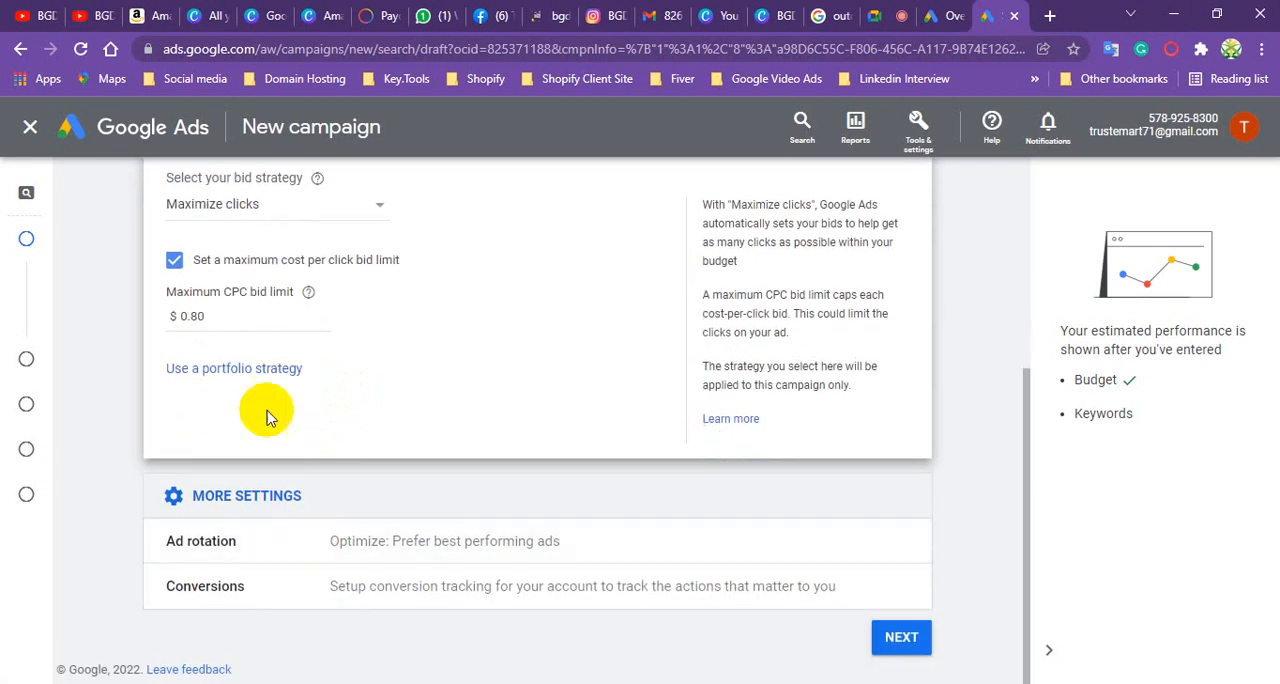
{"action": "left_click", "coordinate": [902, 640]}
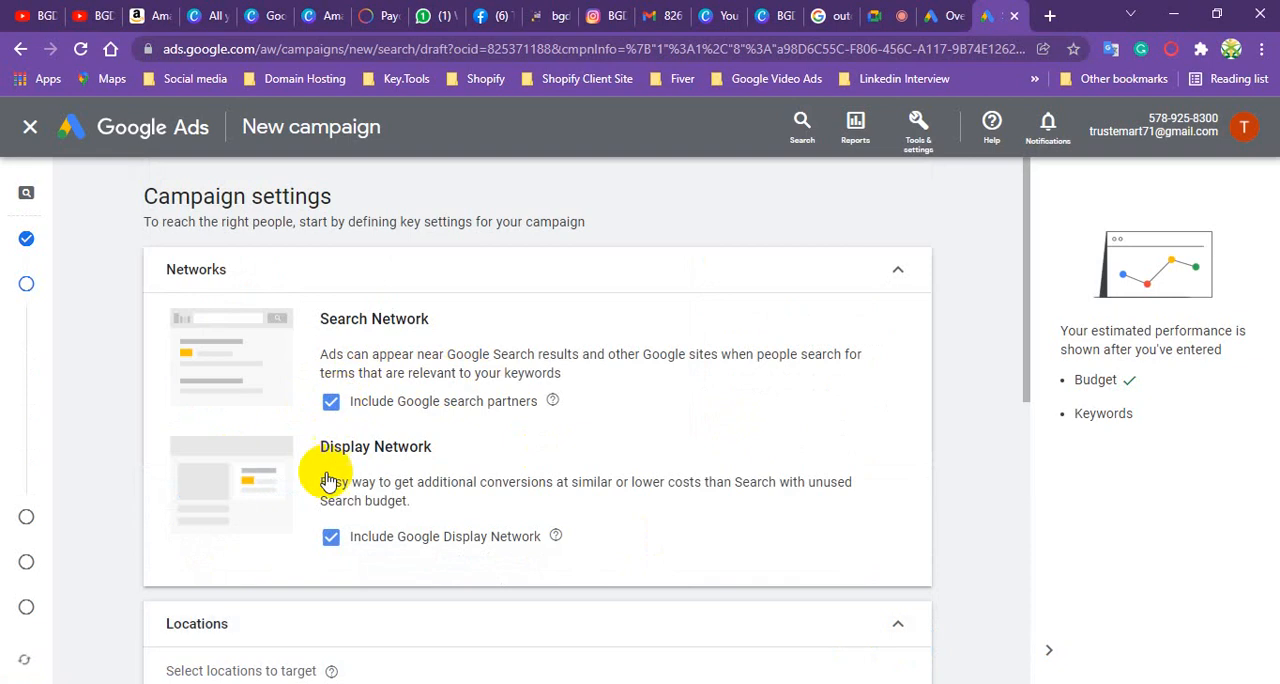
- Exclude the Google Display Network from the campaign while keeping Google search partners included
{"action": "left_click", "coordinate": [331, 402]}
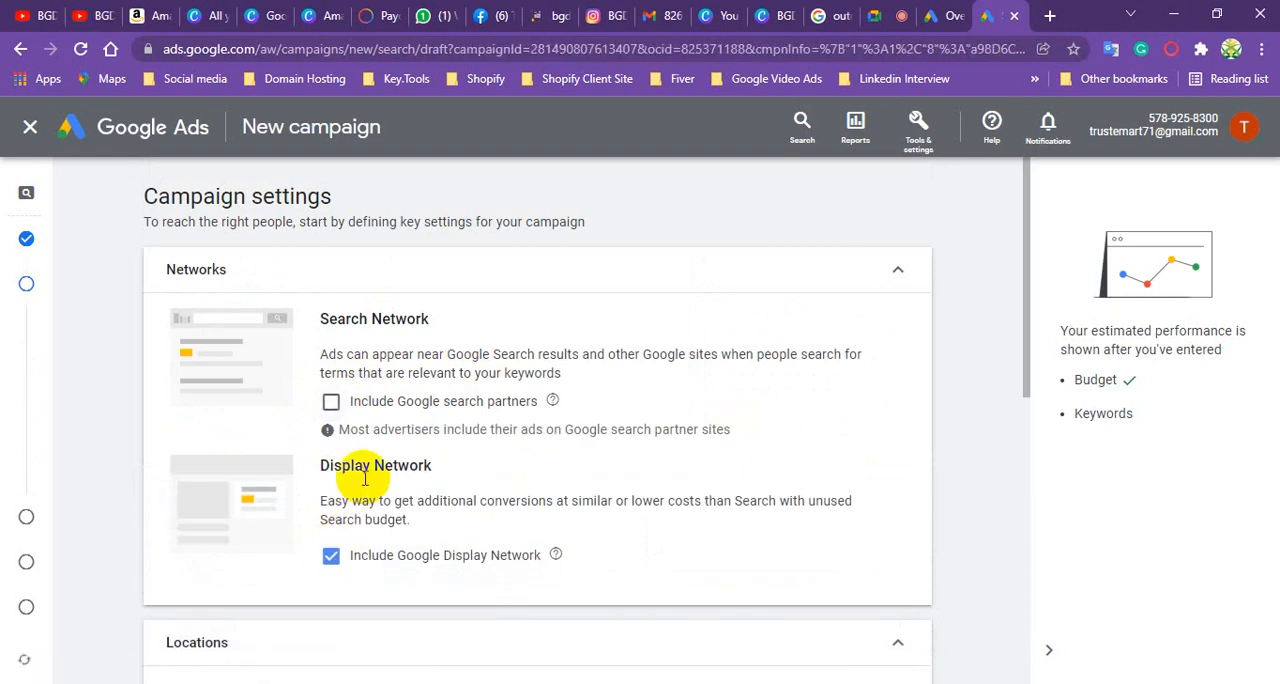
{"action": "left_click", "coordinate": [331, 555]}
{"action": "scroll", "coordinate": [334, 560], "scroll_direction": "down", "scroll_amount": 2}
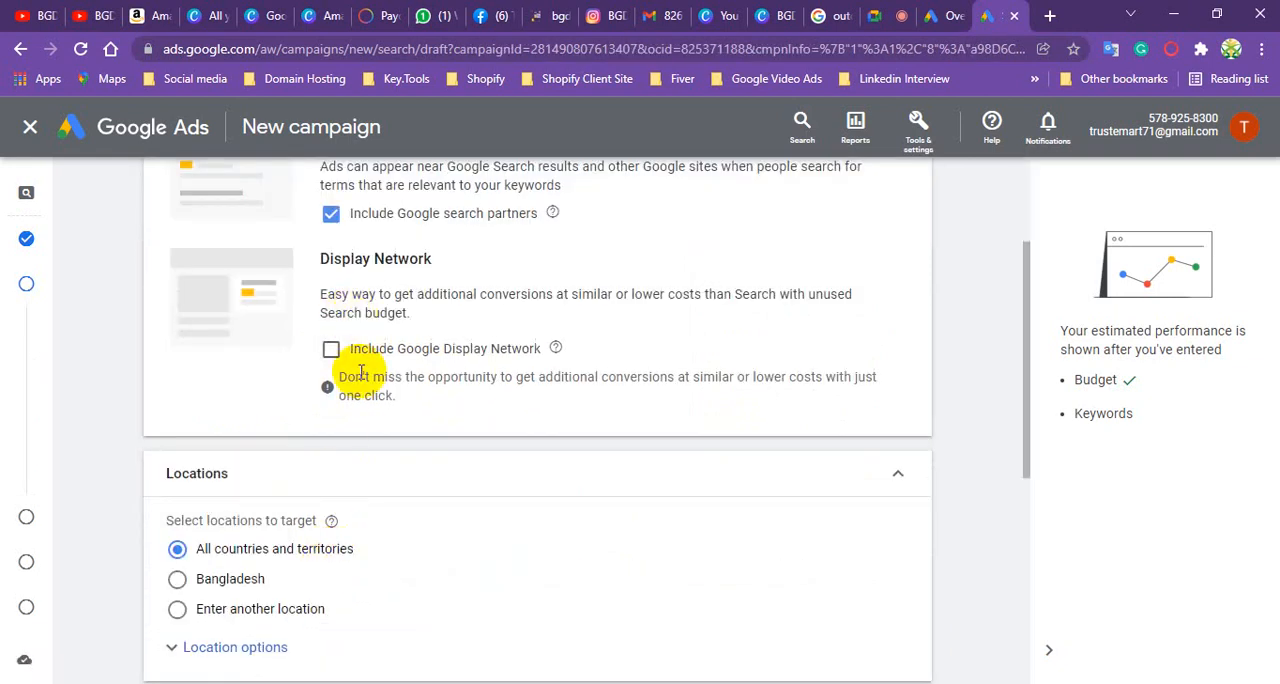
- Keep all countries and territories and English as targeting, review the additional campaign settings and continue to keywords and ads
{"action": "scroll", "coordinate": [300, 460], "scroll_direction": "down", "scroll_amount": 1}
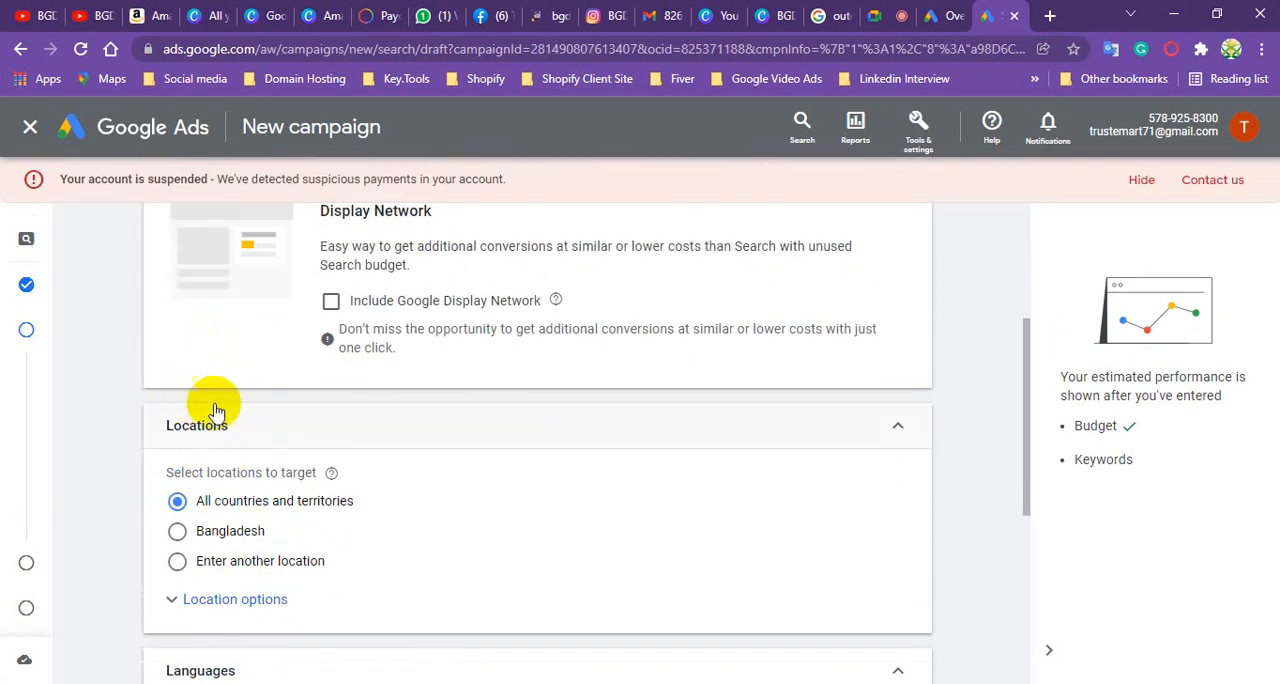
{"action": "scroll", "coordinate": [280, 470], "scroll_direction": "down", "scroll_amount": 1}
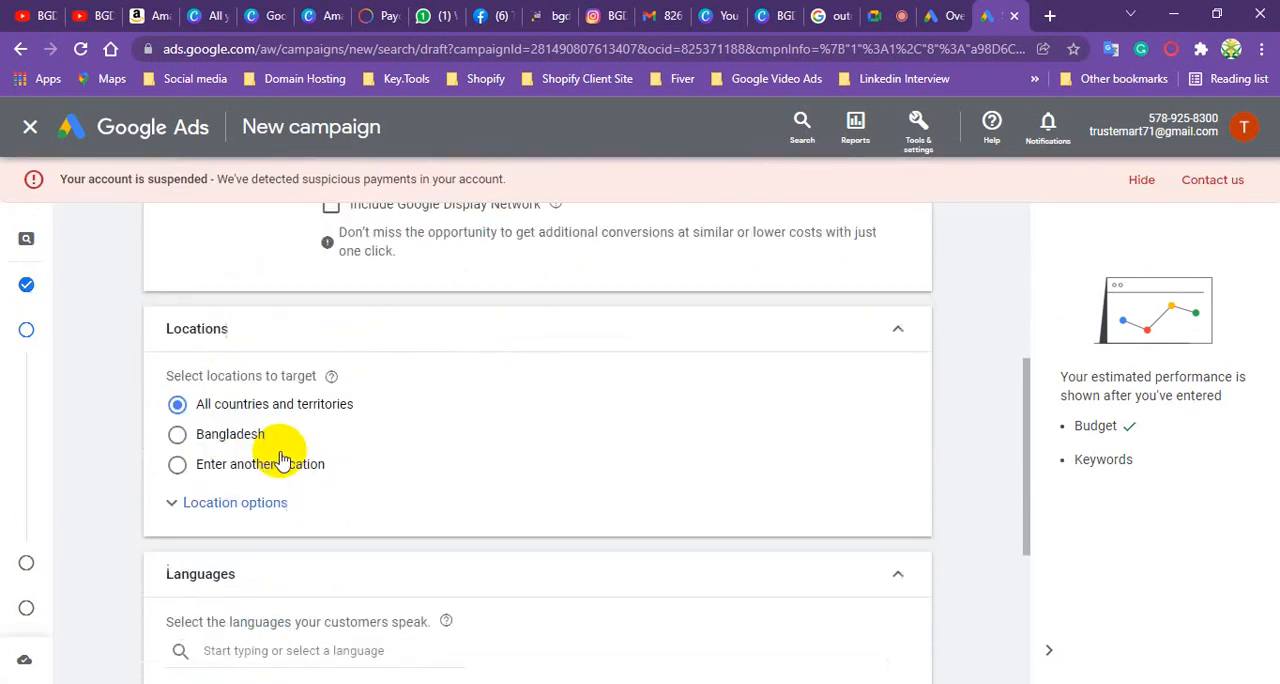
{"action": "scroll", "coordinate": [283, 458], "scroll_direction": "down", "scroll_amount": 1}
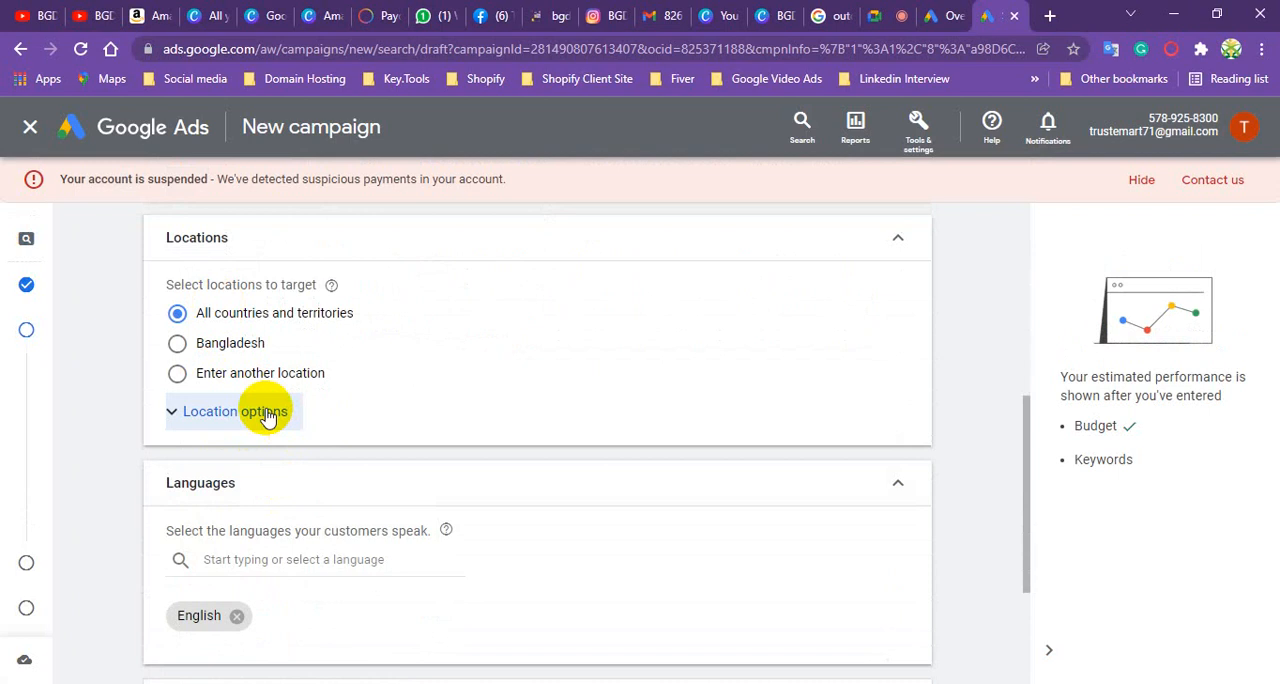
{"action": "scroll", "coordinate": [270, 445], "scroll_direction": "down", "scroll_amount": 2}
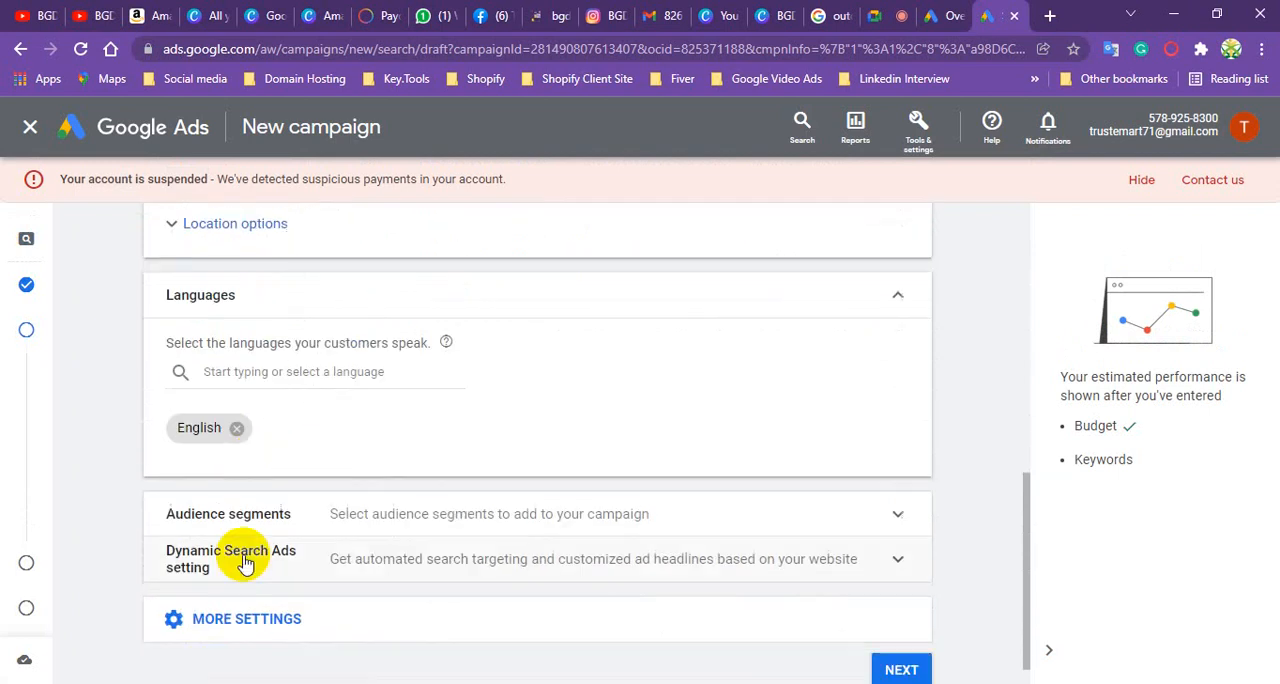
{"action": "scroll", "coordinate": [293, 380], "scroll_direction": "down", "scroll_amount": 1}
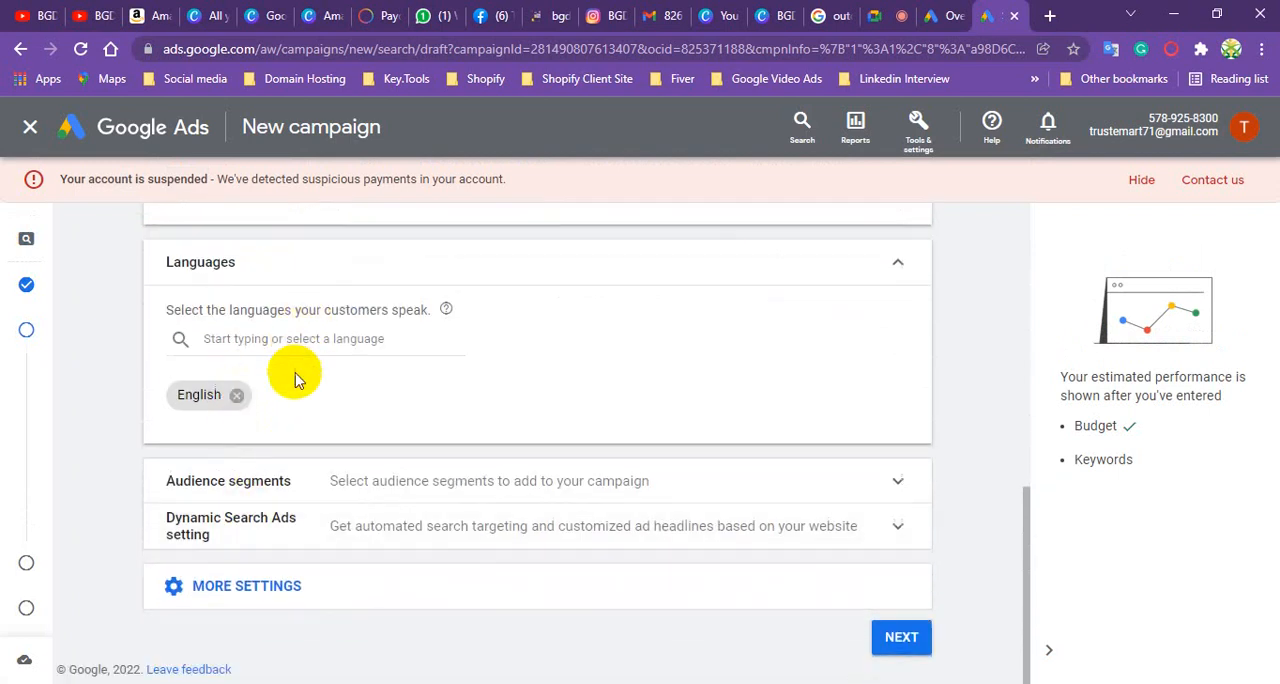
{"action": "left_click", "coordinate": [266, 587]}
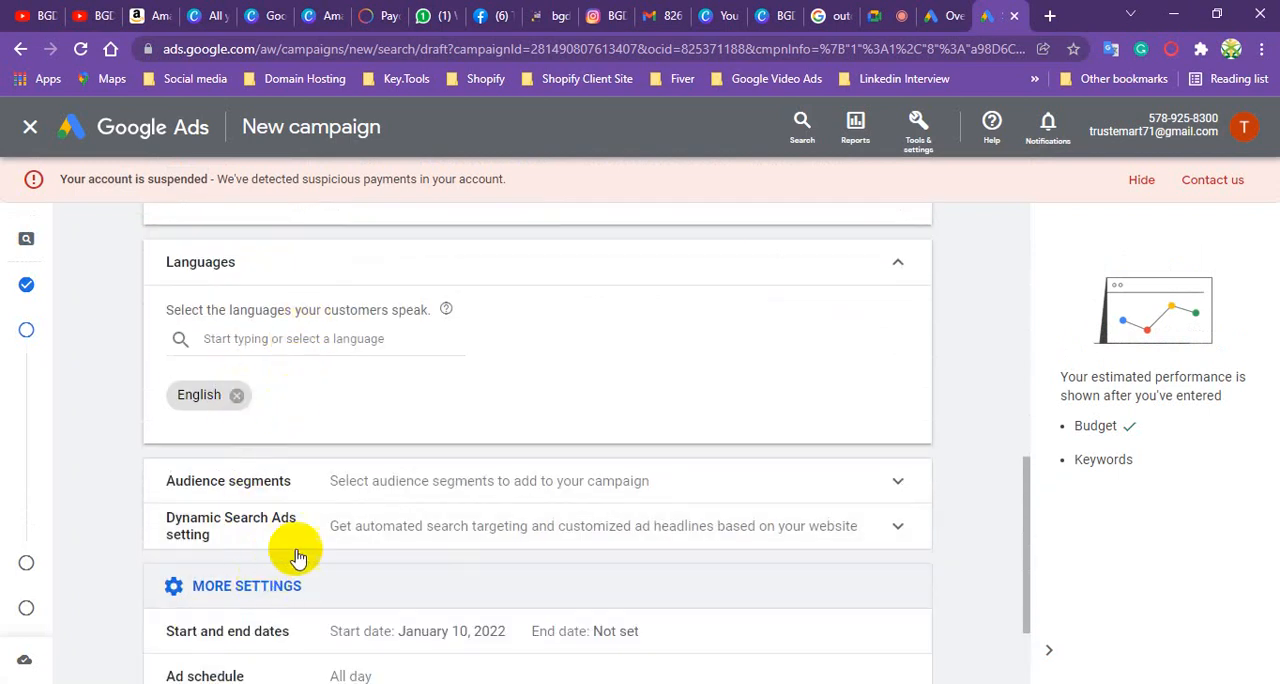
{"action": "scroll", "coordinate": [312, 485], "scroll_direction": "down", "scroll_amount": 3}
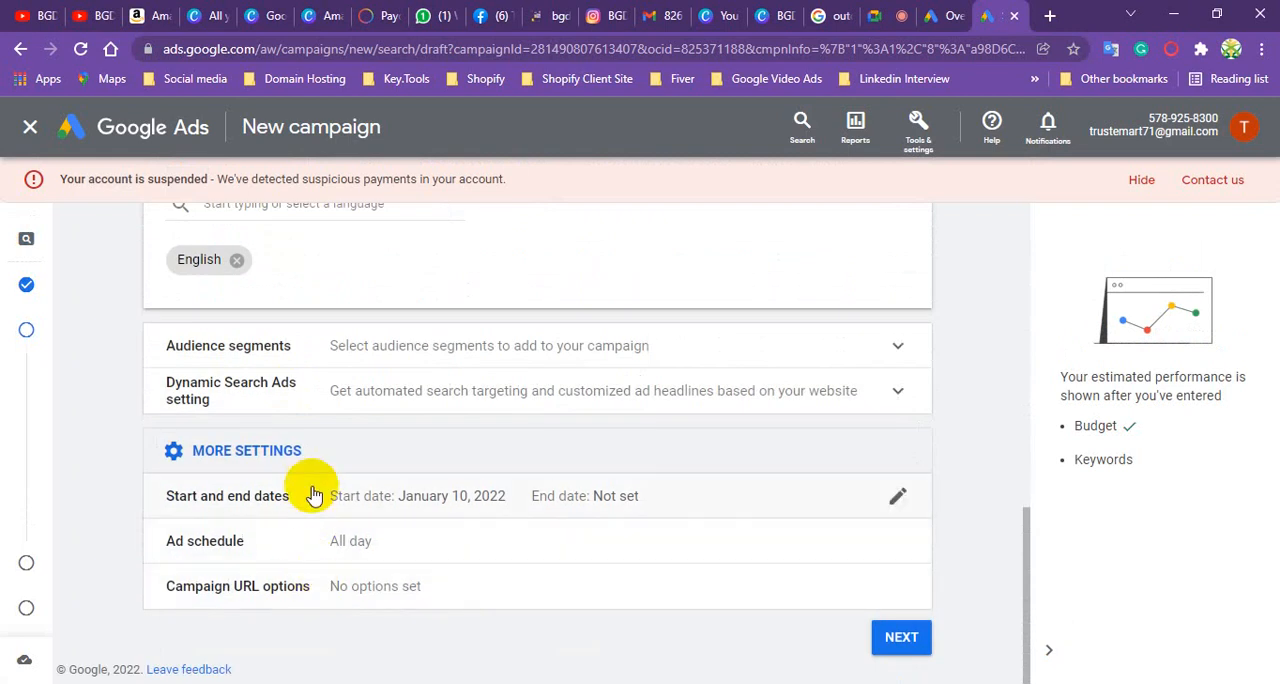
{"action": "left_click", "coordinate": [897, 644]}
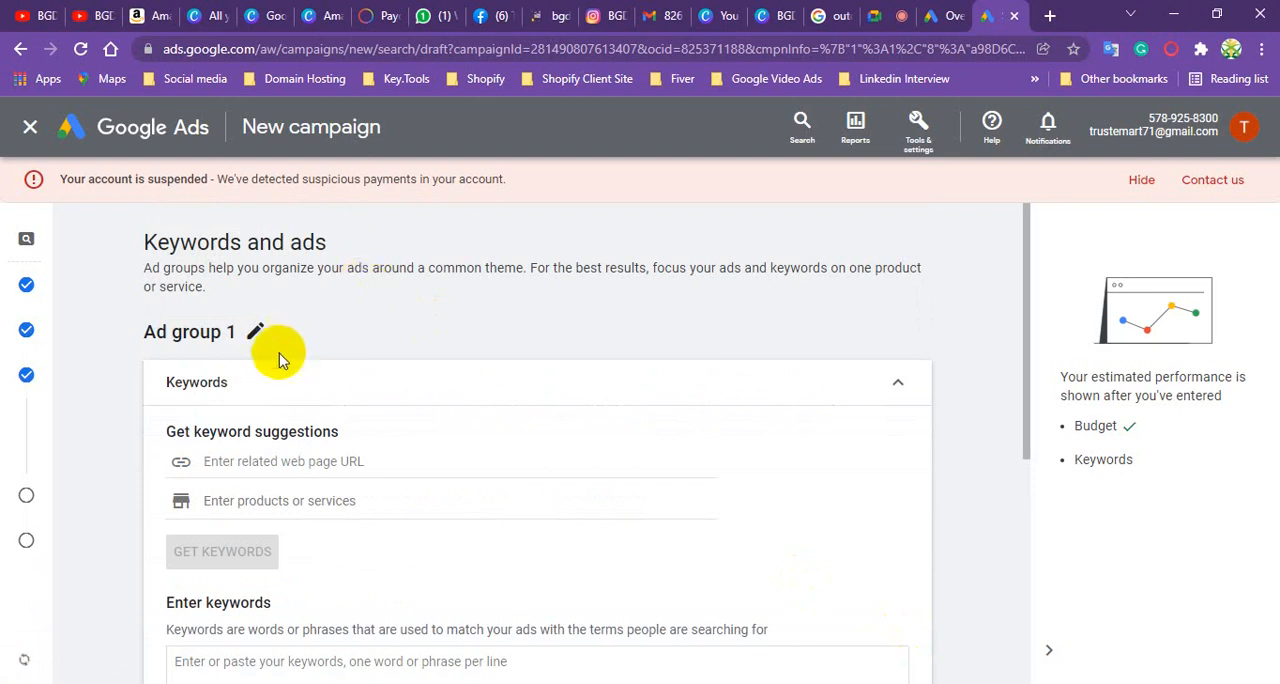
- Examine the keyword entry area and the ad's final URL, display path, headline and description fields
{"action": "scroll", "coordinate": [270, 342], "scroll_direction": "down", "scroll_amount": 2}
{"action": "scroll", "coordinate": [270, 350], "scroll_direction": "down", "scroll_amount": 2}
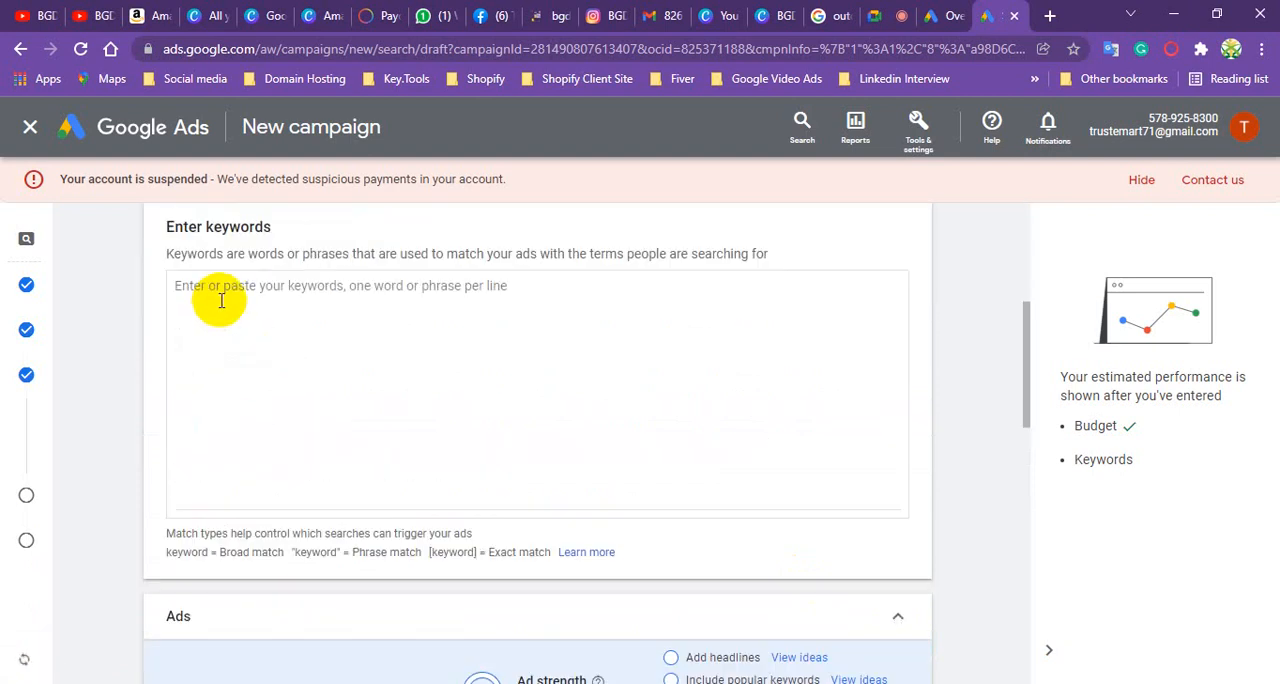
{"action": "scroll", "coordinate": [272, 490], "scroll_direction": "down", "scroll_amount": 1}
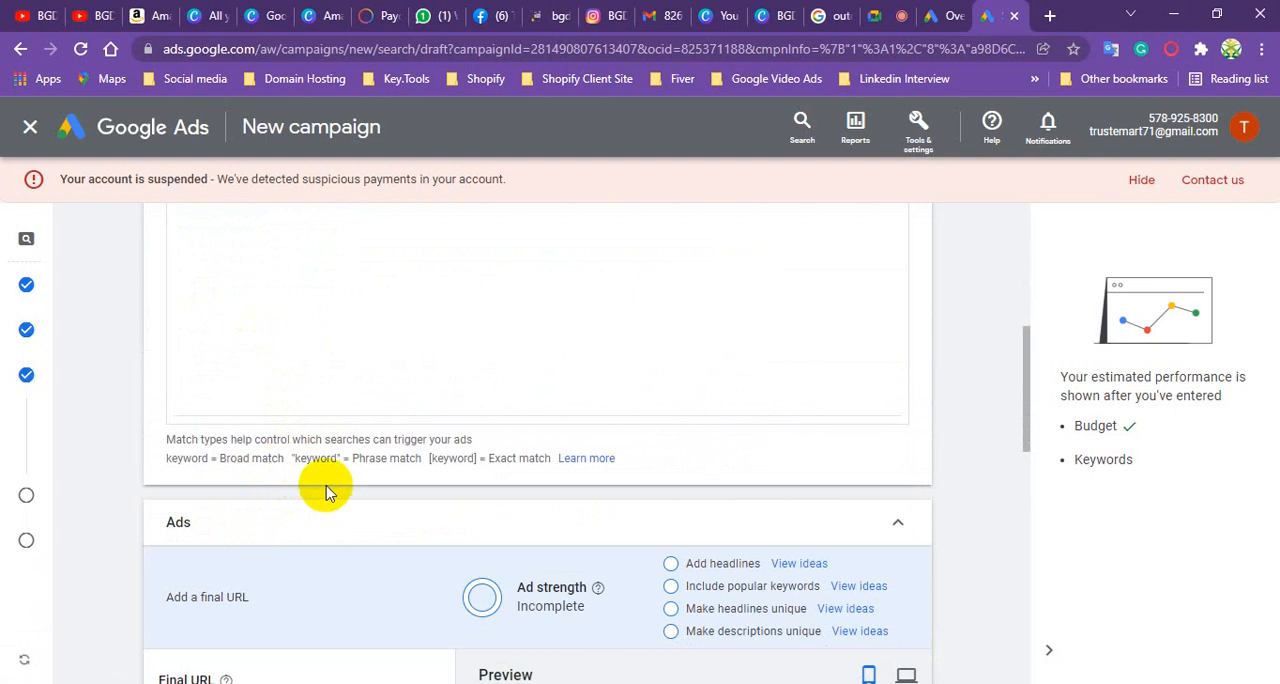
{"action": "scroll", "coordinate": [325, 490], "scroll_direction": "down", "scroll_amount": 2}
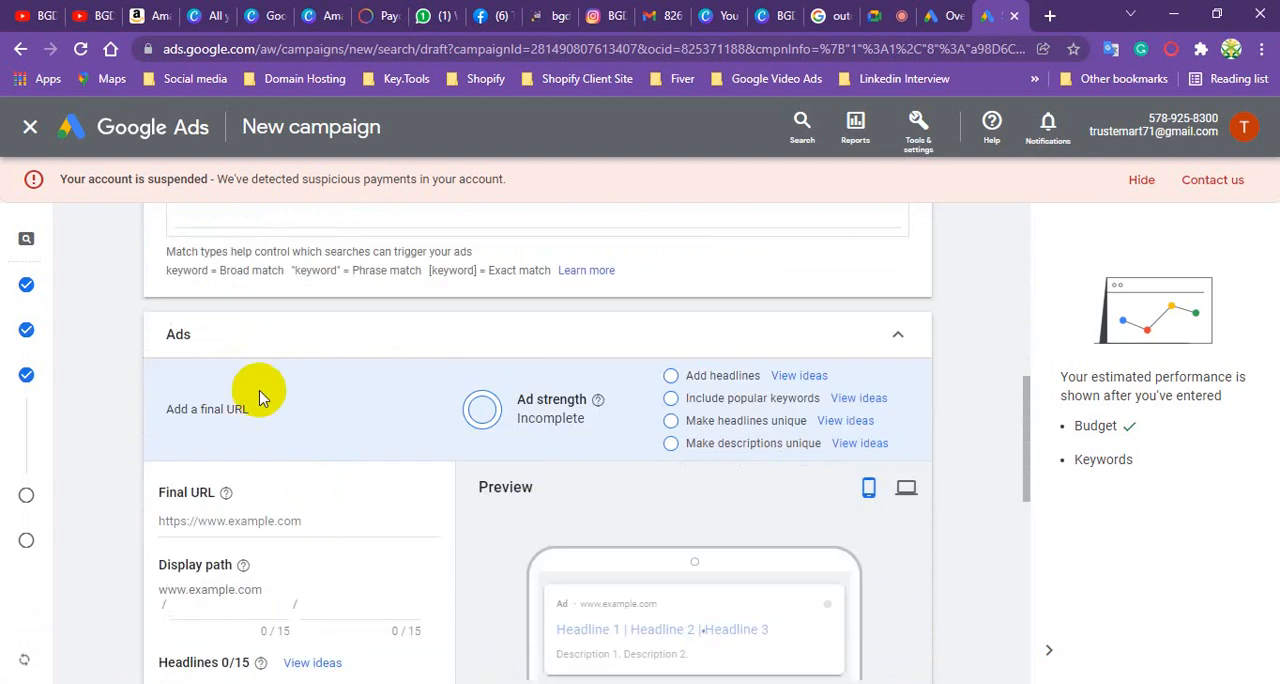
{"action": "scroll", "coordinate": [130, 360], "scroll_direction": "down", "scroll_amount": 1}
{"action": "scroll", "coordinate": [250, 280], "scroll_direction": "down", "scroll_amount": 3}
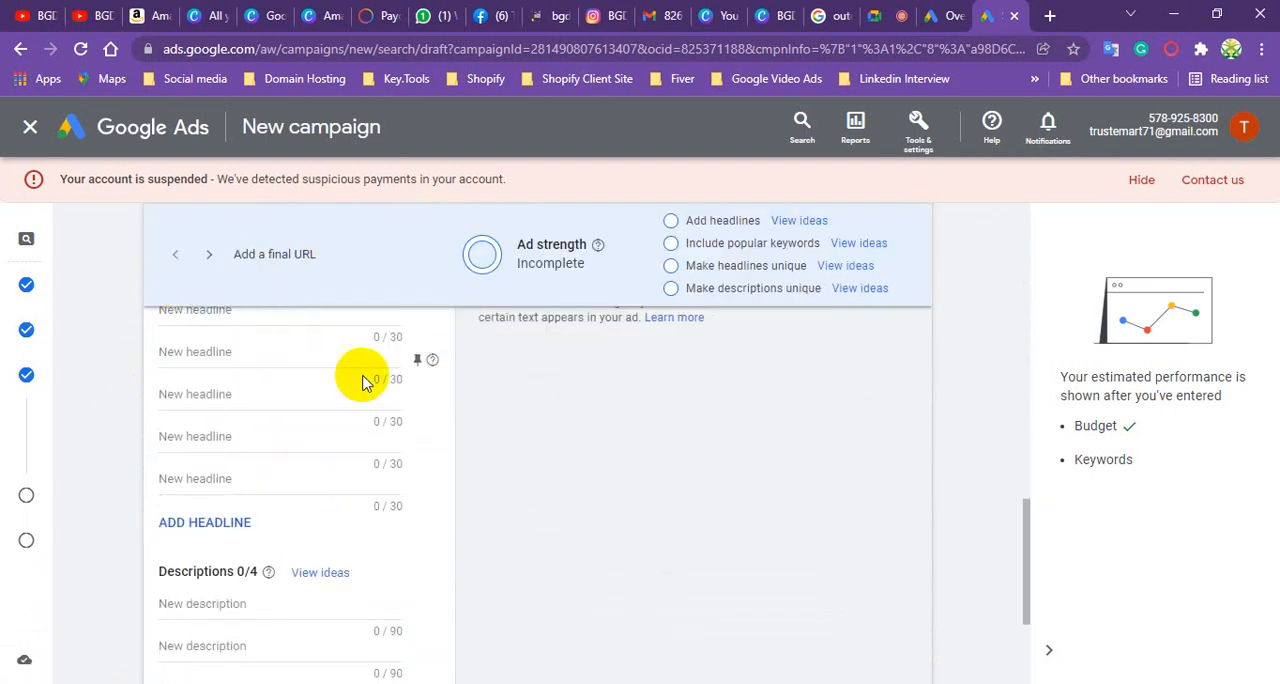
{"action": "scroll", "coordinate": [360, 381], "scroll_direction": "up", "scroll_amount": 2}
{"action": "scroll", "coordinate": [360, 388], "scroll_direction": "up", "scroll_amount": 2}
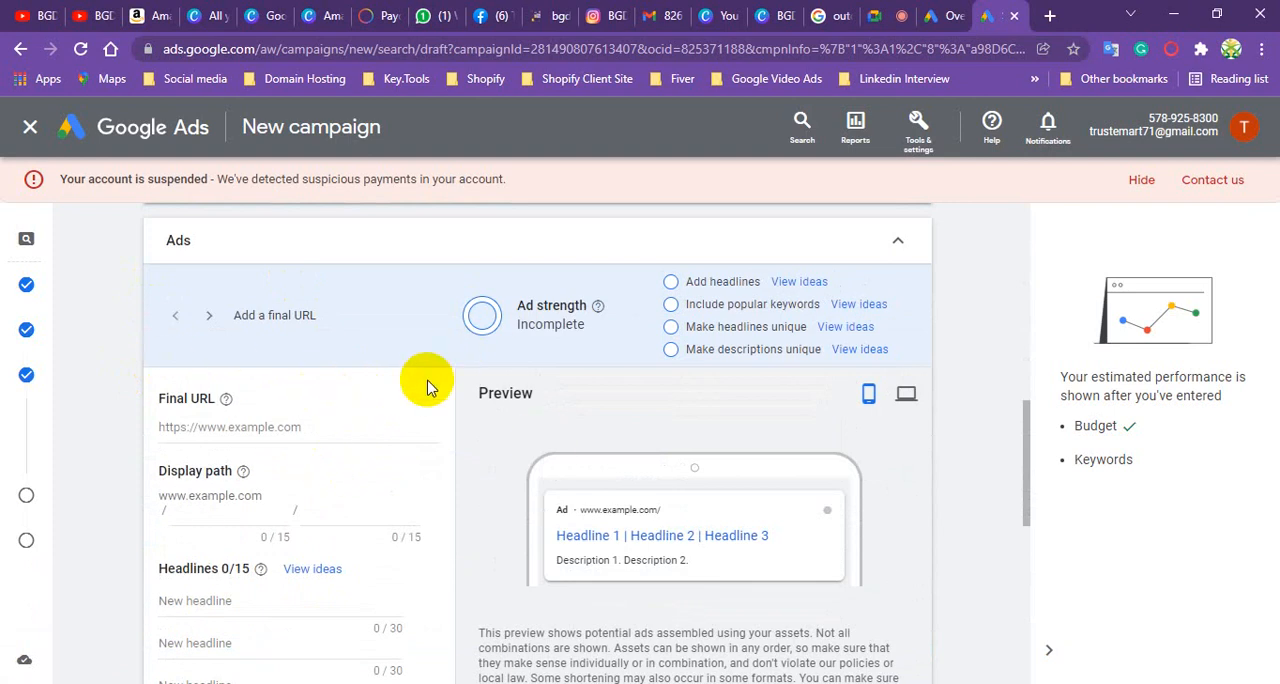
{"action": "scroll", "coordinate": [340, 375], "scroll_direction": "down", "scroll_amount": 1}
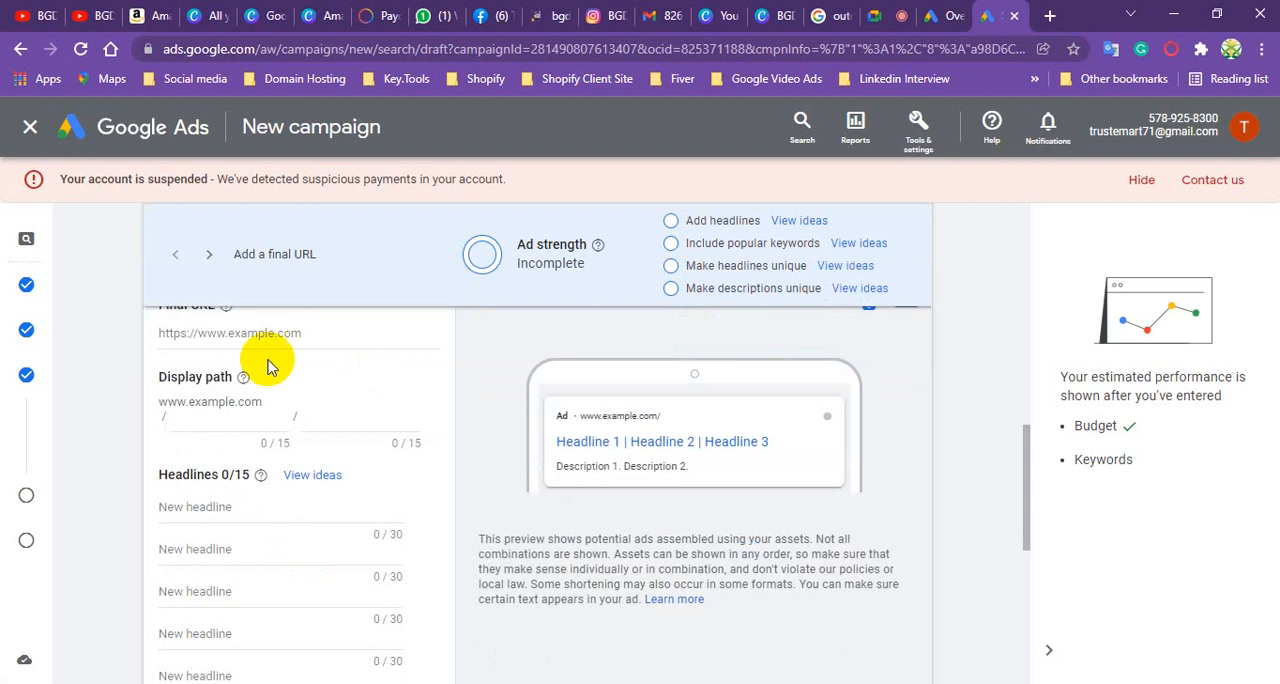
- Switch the ad preview to the desktop layout and review the keywords and ads sections again
{"action": "scroll", "coordinate": [278, 334], "scroll_direction": "up", "scroll_amount": 1}
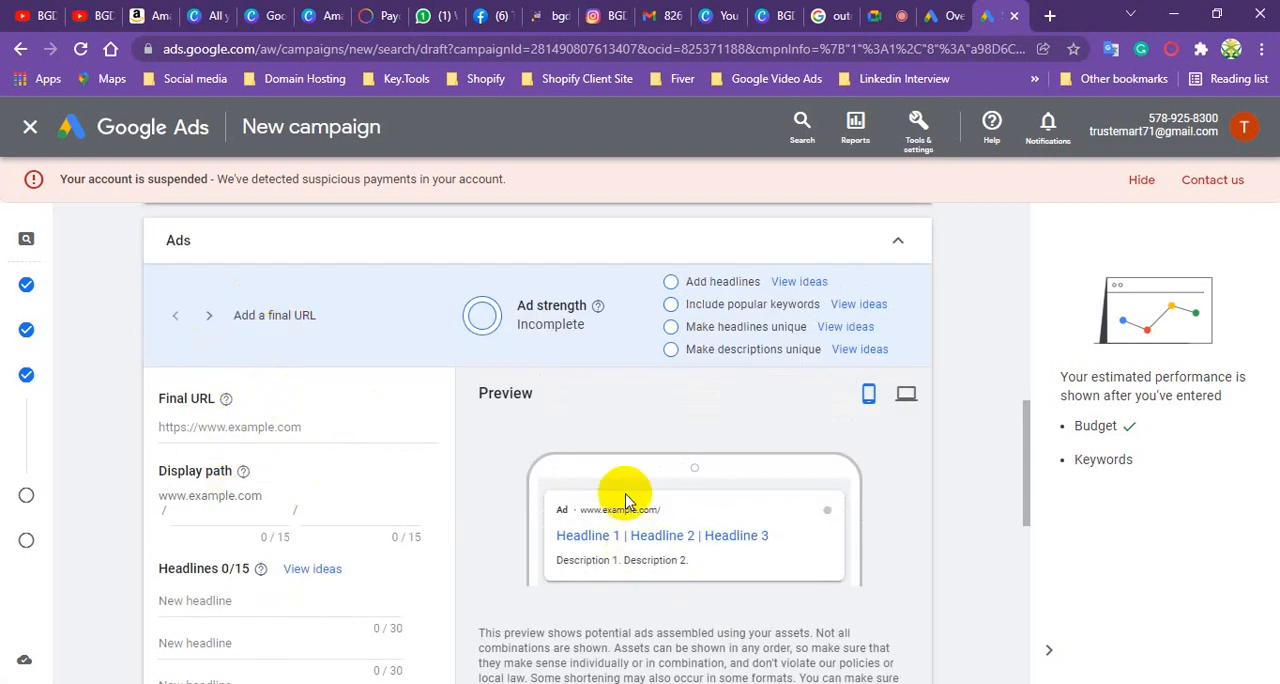
{"action": "left_click", "coordinate": [906, 395]}
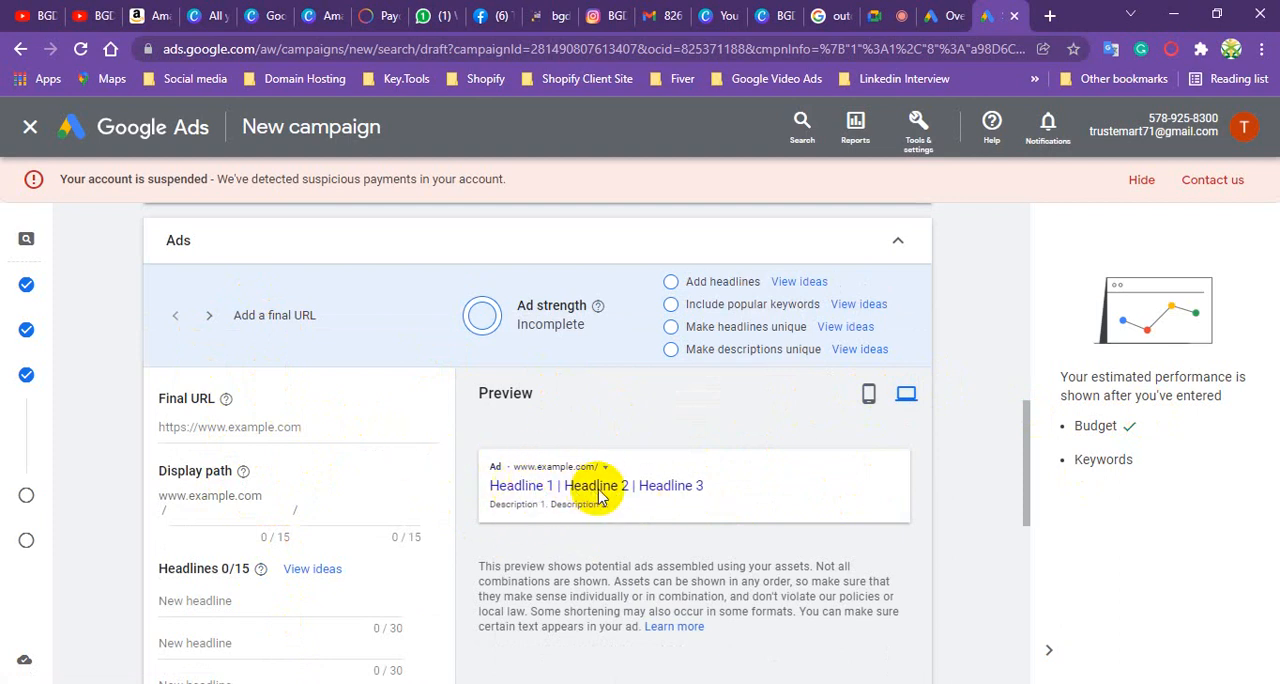
{"action": "scroll", "coordinate": [334, 393], "scroll_direction": "up", "scroll_amount": 8}
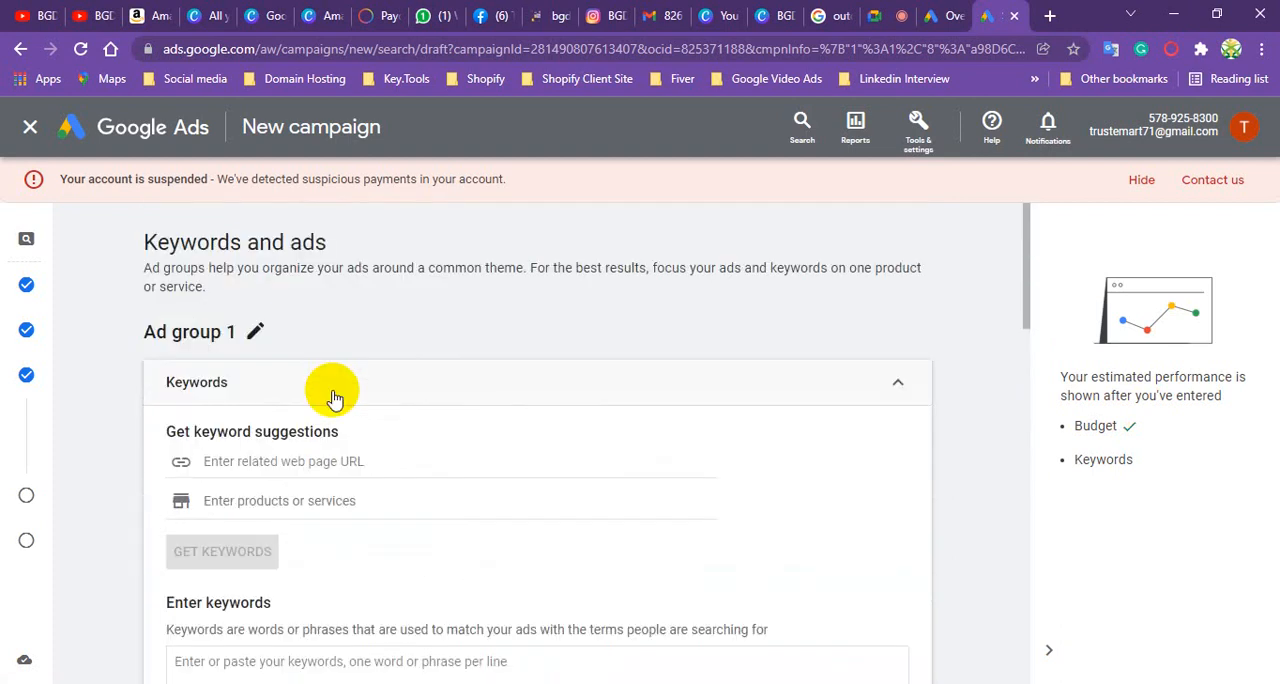
{"action": "scroll", "coordinate": [334, 398], "scroll_direction": "down", "scroll_amount": 8}
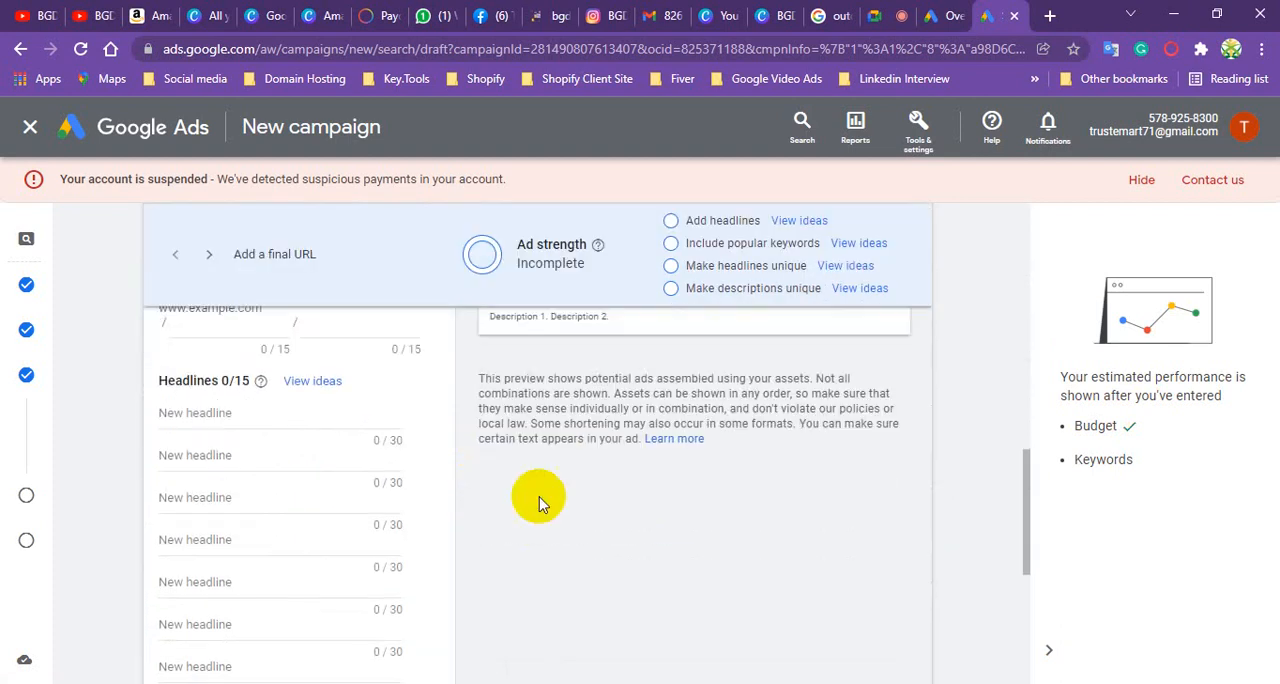
{"action": "scroll", "coordinate": [540, 425], "scroll_direction": "up", "scroll_amount": 2}
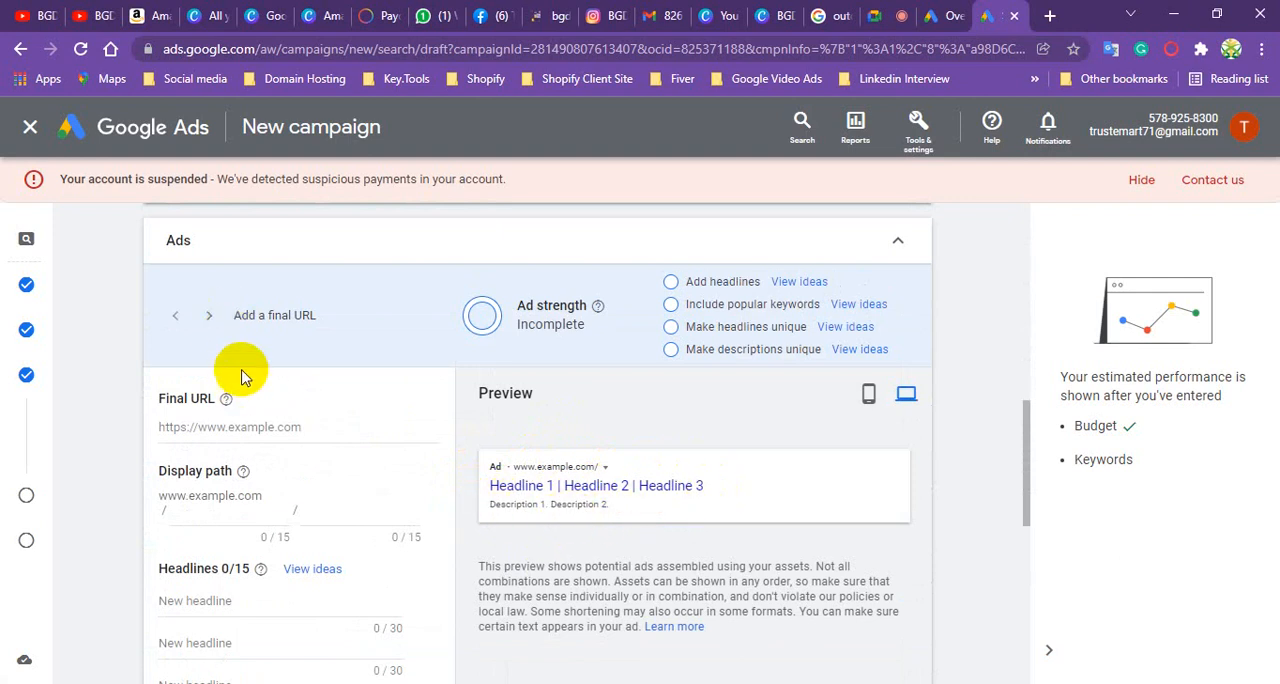
{"action": "scroll", "coordinate": [230, 385], "scroll_direction": "up", "scroll_amount": 1}
{"action": "scroll", "coordinate": [240, 485], "scroll_direction": "up", "scroll_amount": 2}
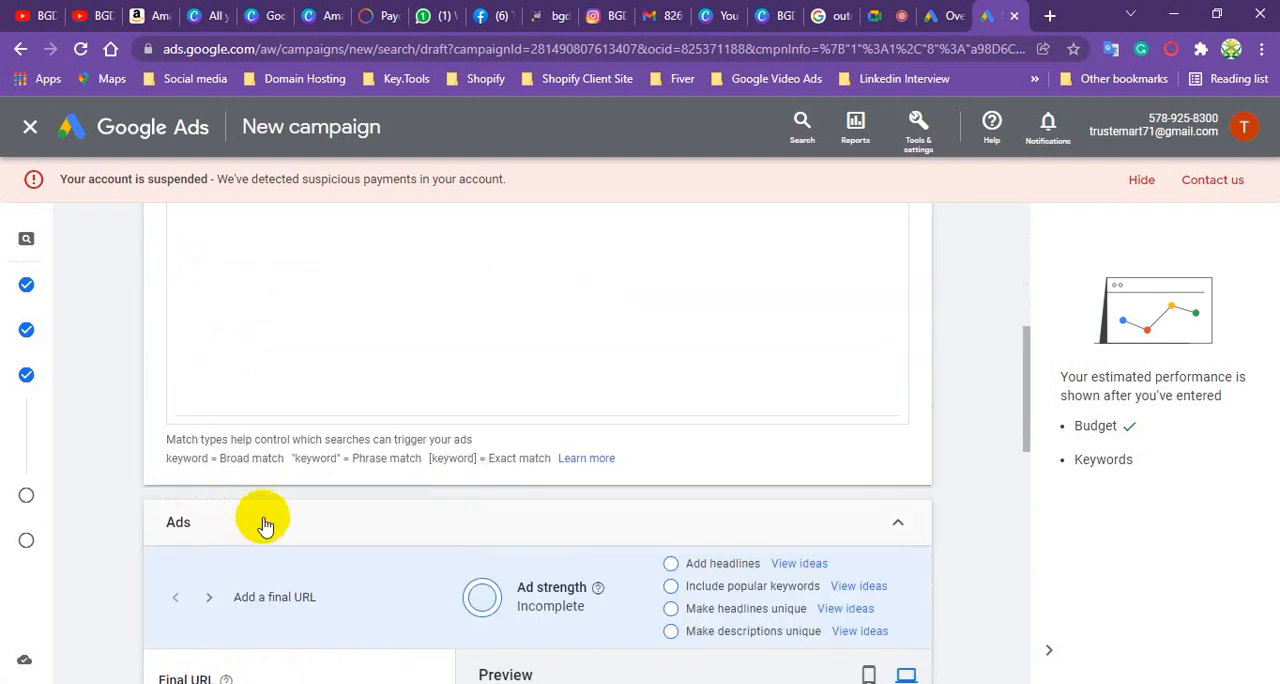
- Enter bgdcart.com as the address in a new browser tab and copy it for the ad's final URL
{"action": "scroll", "coordinate": [252, 458], "scroll_direction": "down", "scroll_amount": 3}
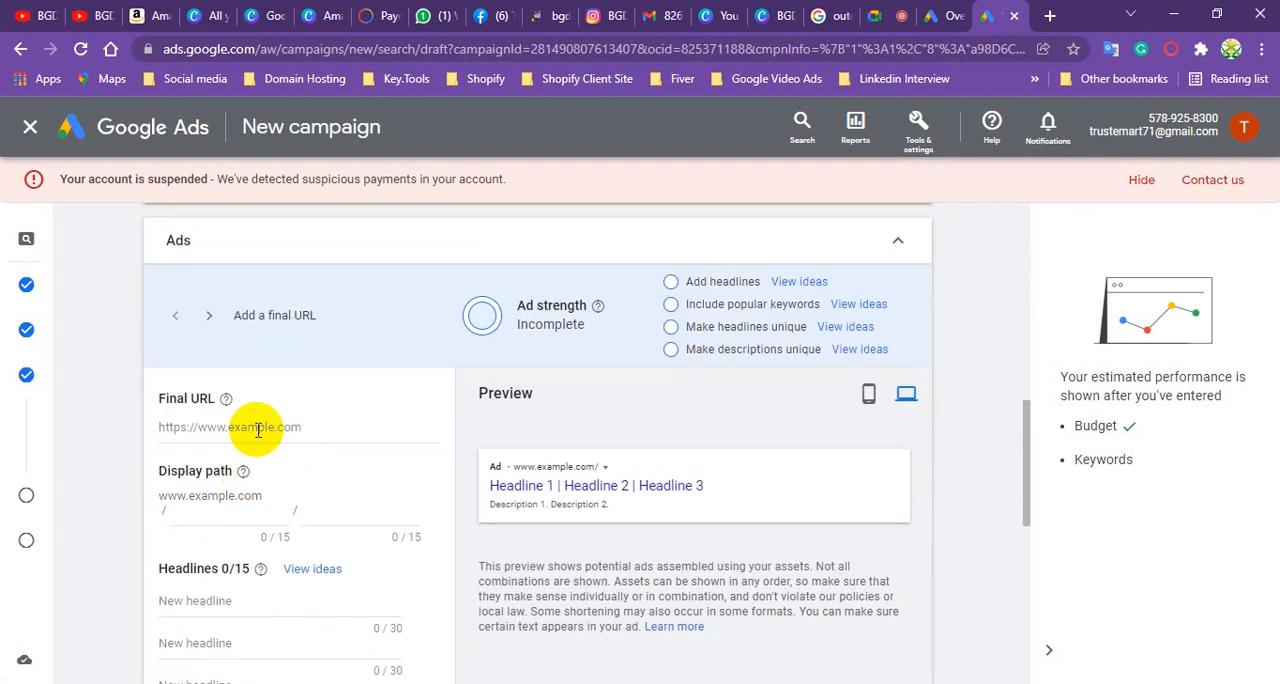
{"action": "left_click", "coordinate": [1049, 17]}
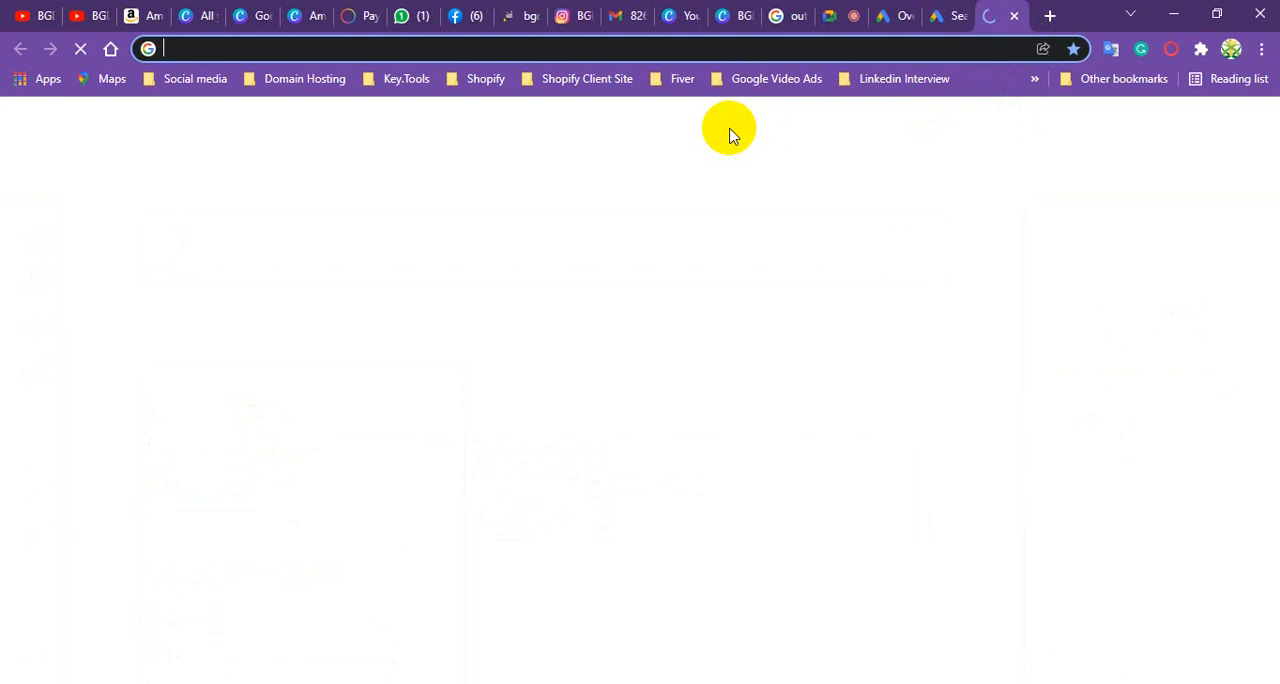
{"action": "left_click", "coordinate": [240, 54]}
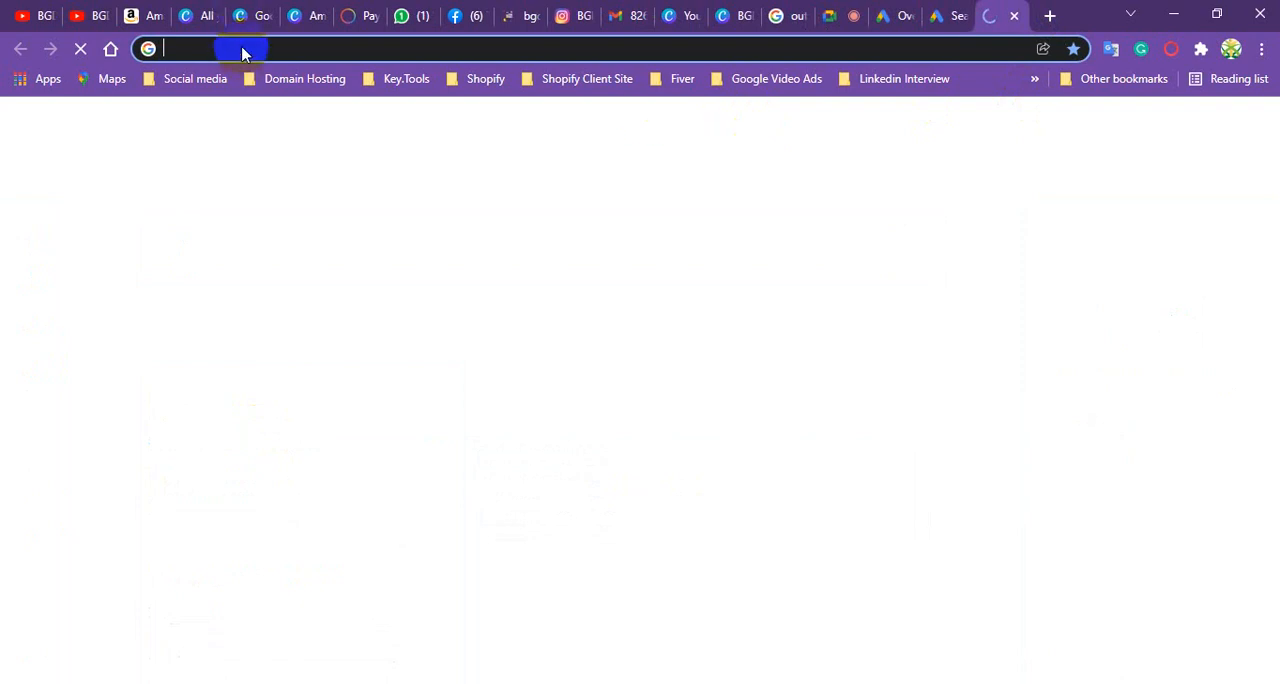
{"action": "type", "text": "bgdcart.com"}
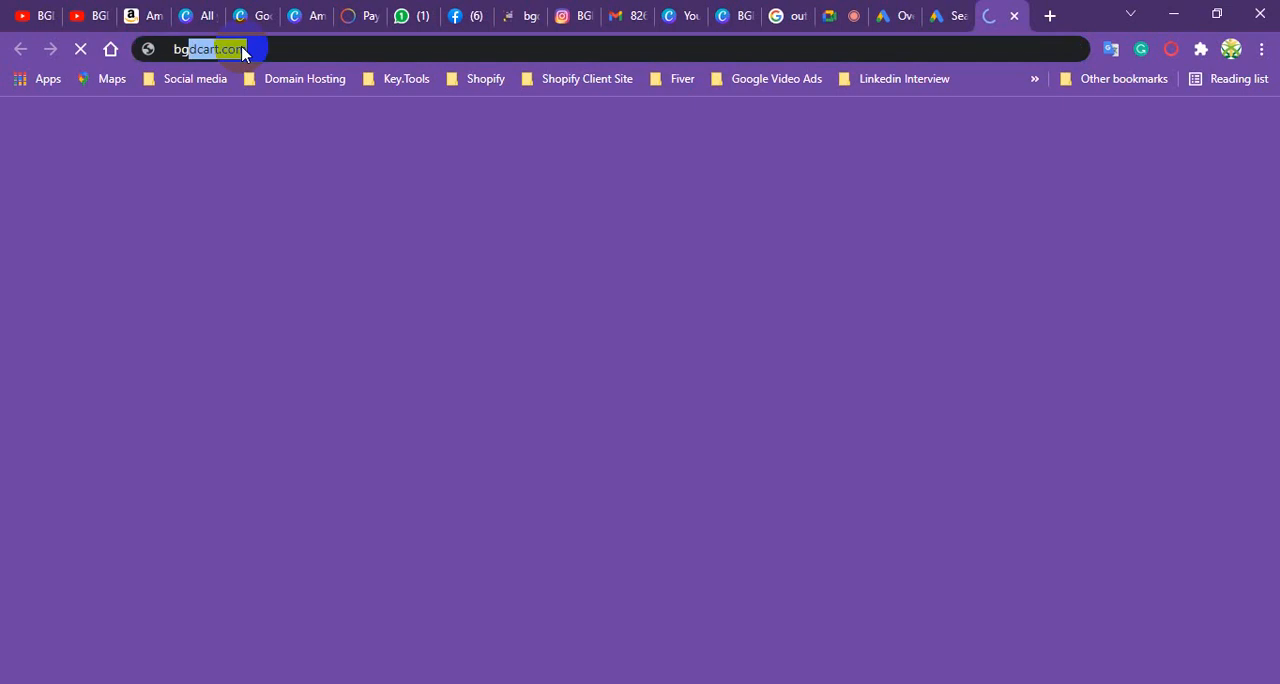
{"action": "left_click", "coordinate": [305, 45]}
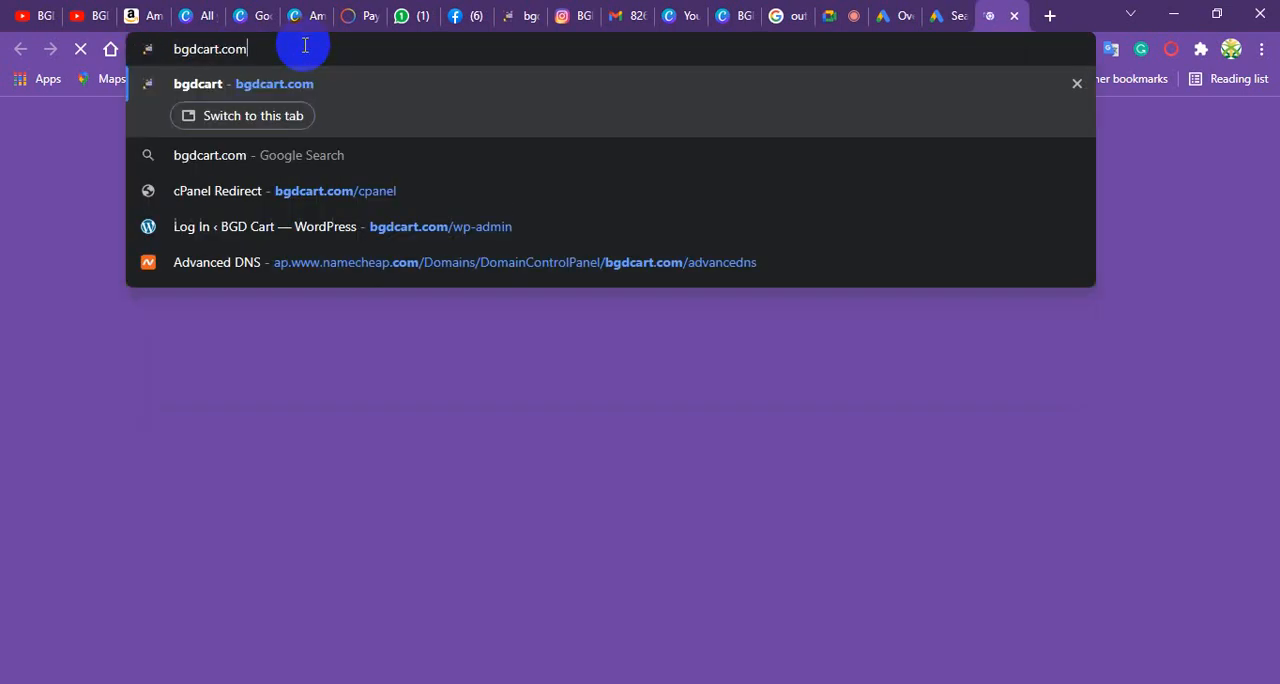
{"action": "triple_click", "coordinate": [229, 45]}
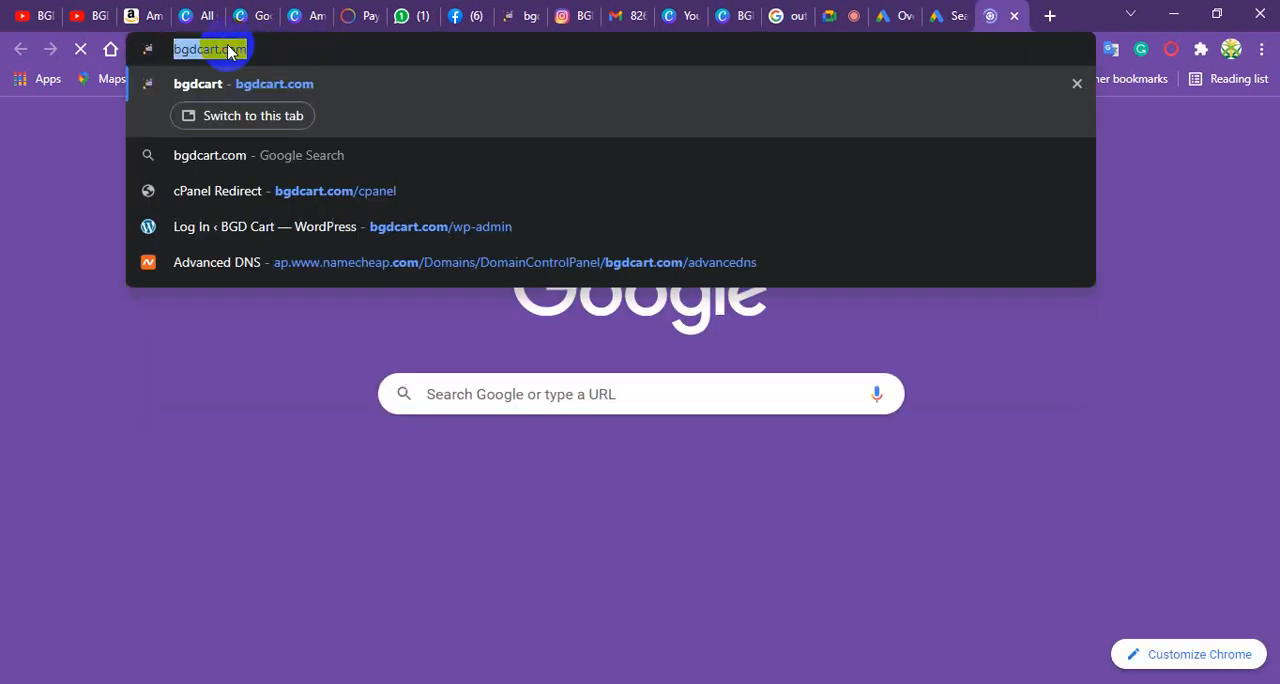
{"action": "double_click", "coordinate": [229, 46]}
{"action": "triple_click", "coordinate": [229, 46]}
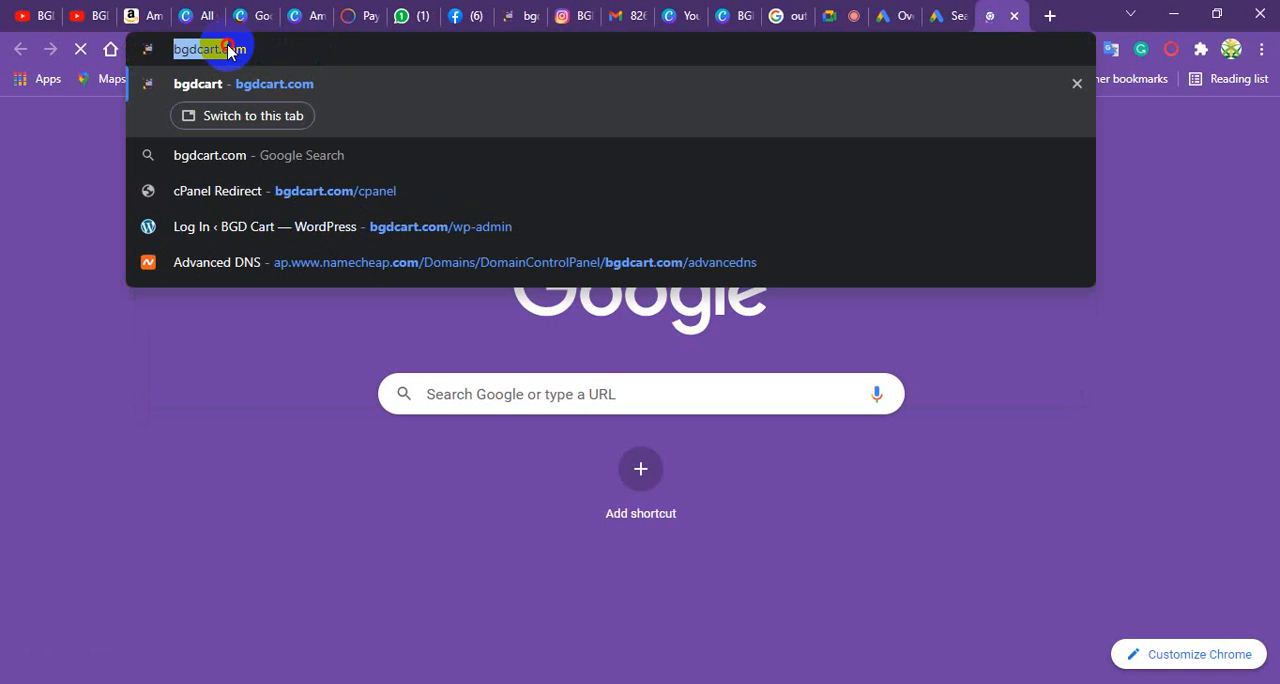
{"action": "right_click", "coordinate": [229, 50]}
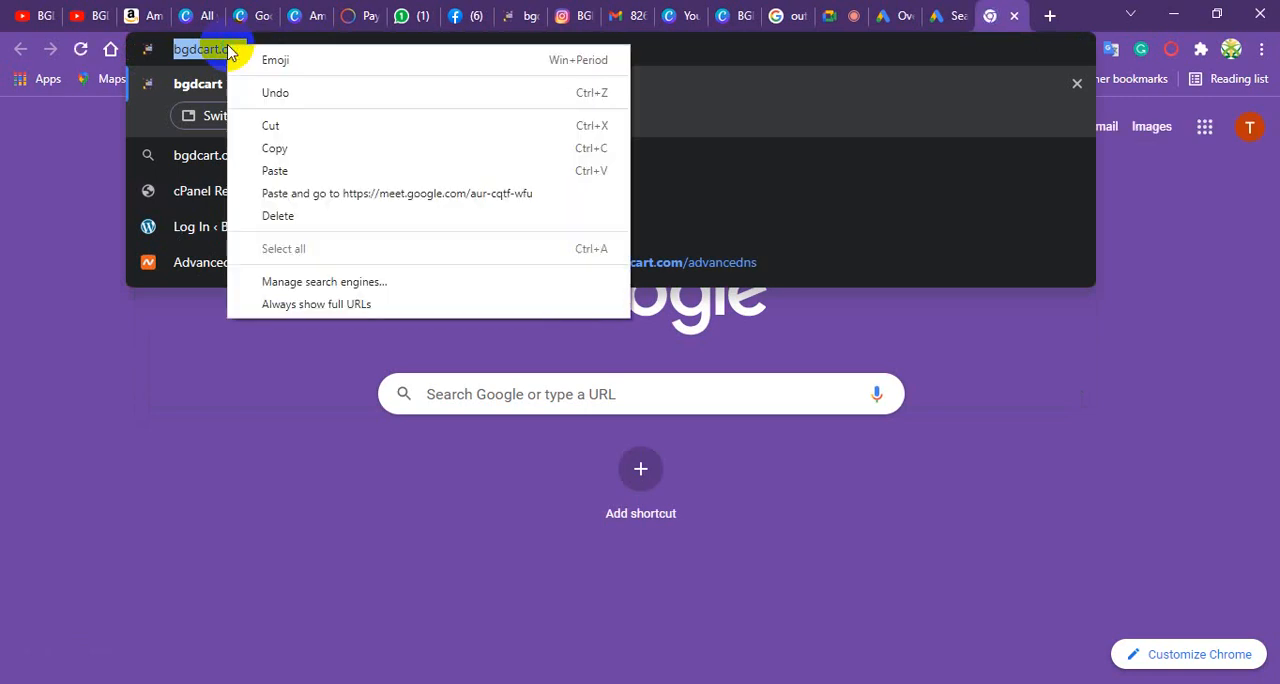
{"action": "left_click", "coordinate": [297, 152]}
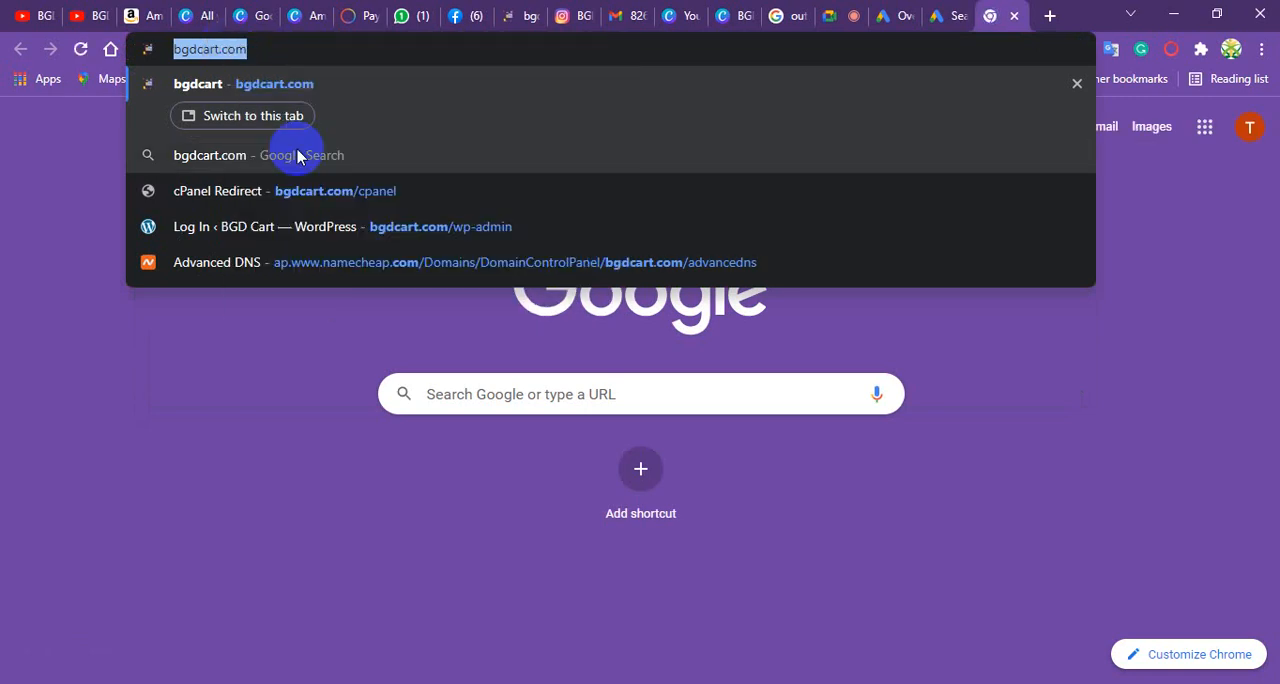
{"action": "left_click", "coordinate": [941, 17]}
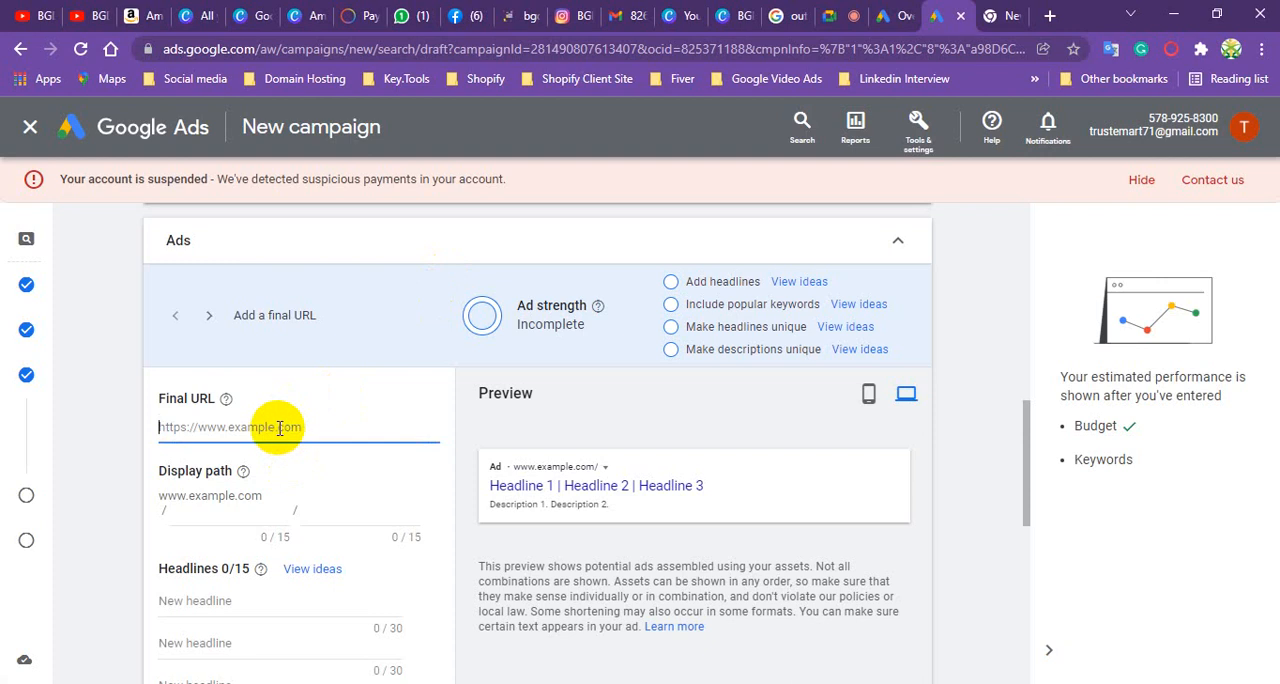
{"action": "key", "text": "ctrl+v"}
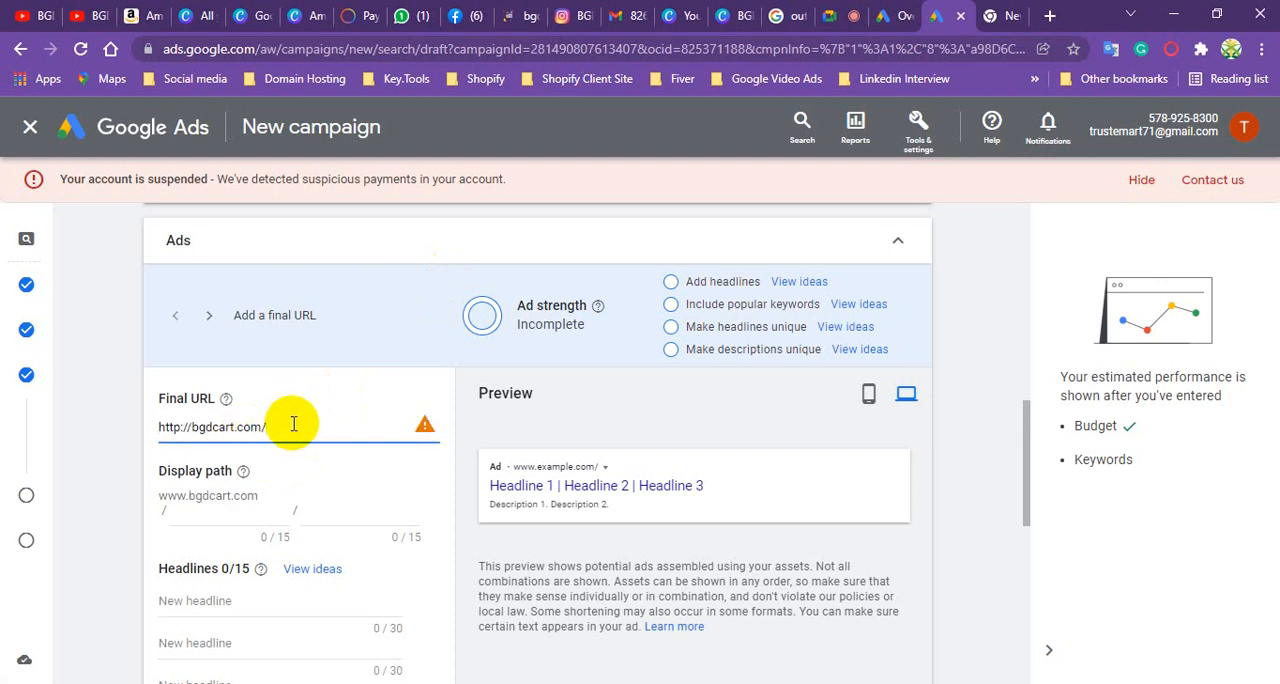
{"action": "key", "text": "BackSpace"}
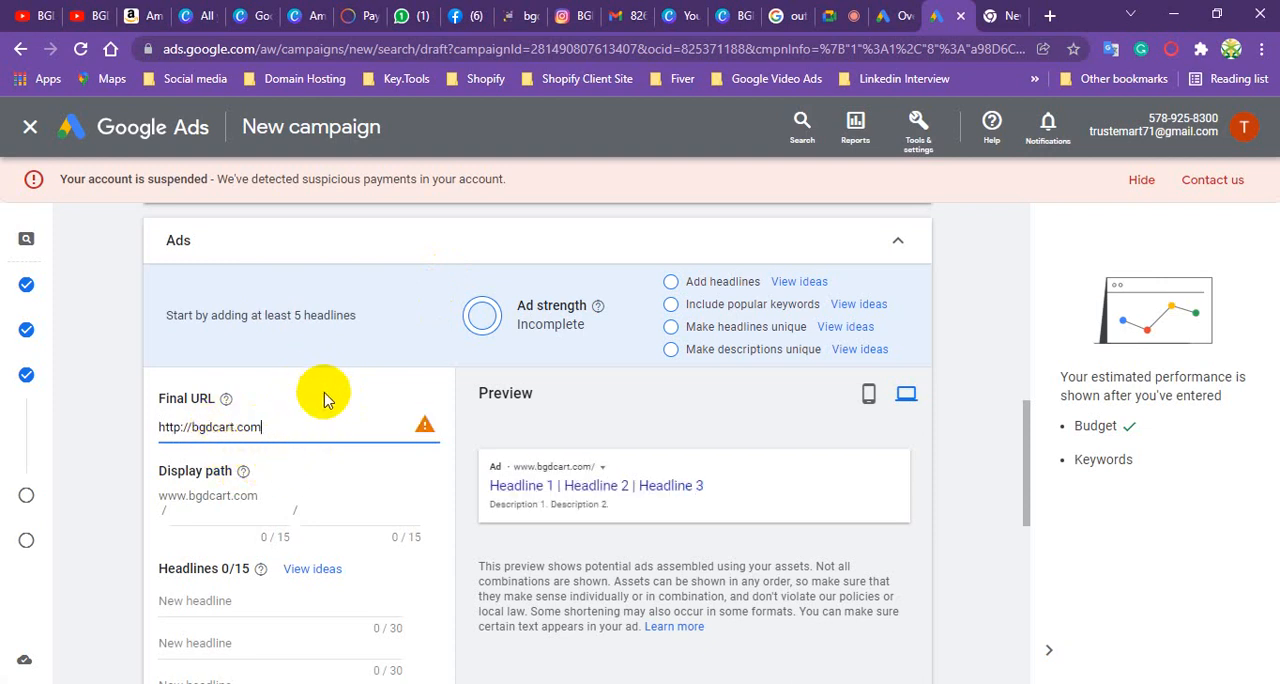
{"action": "mouse_move", "coordinate": [425, 428]}
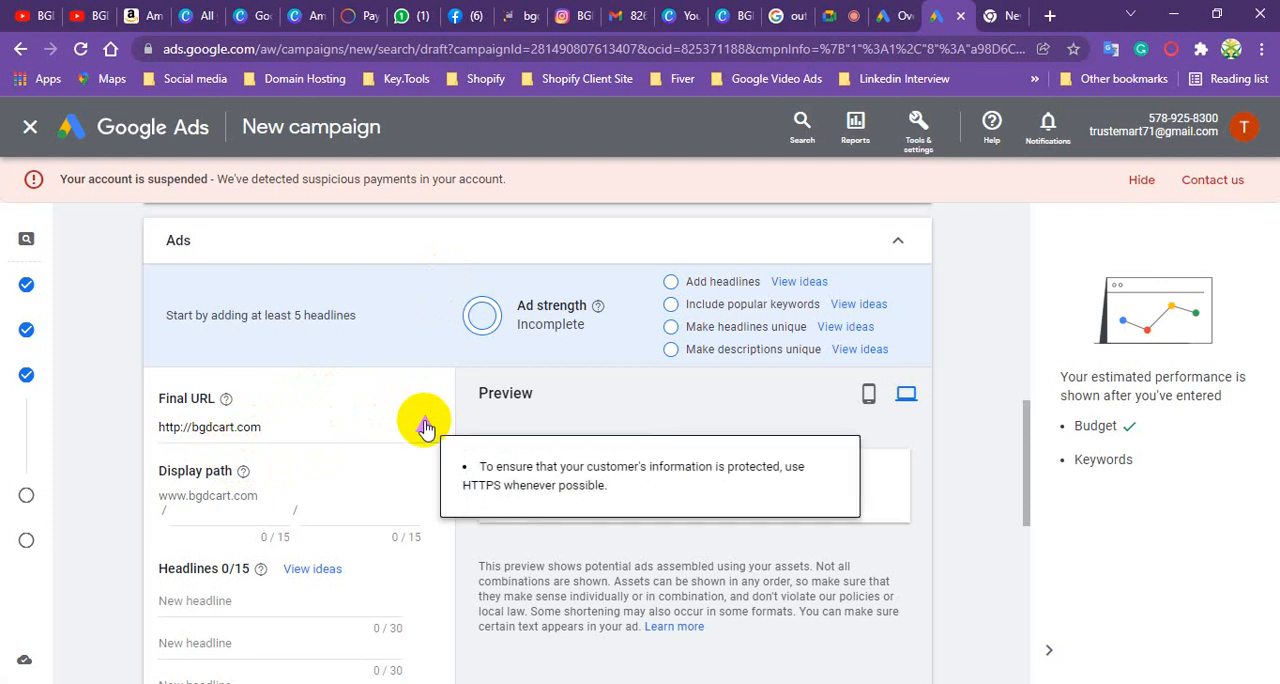
{"action": "left_click", "coordinate": [182, 427]}
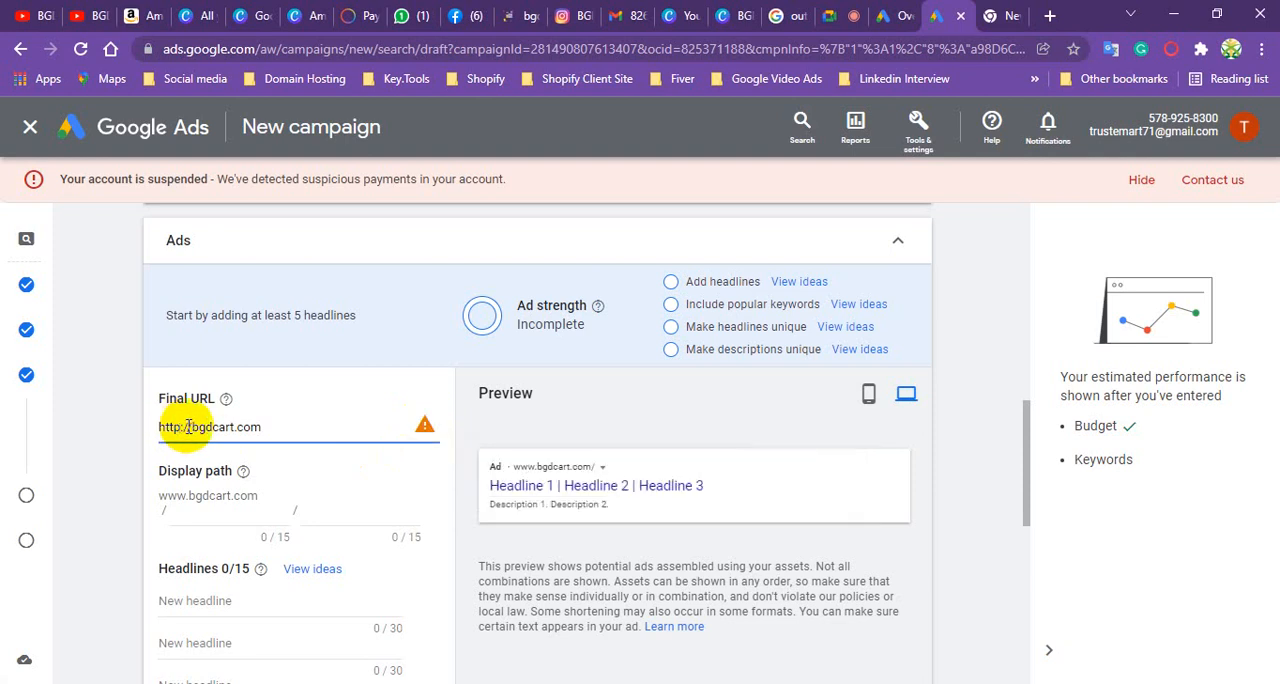
- Switch to the bgdcart.com browser tab and search the web for bestambulance instead
{"action": "left_click", "coordinate": [993, 15]}
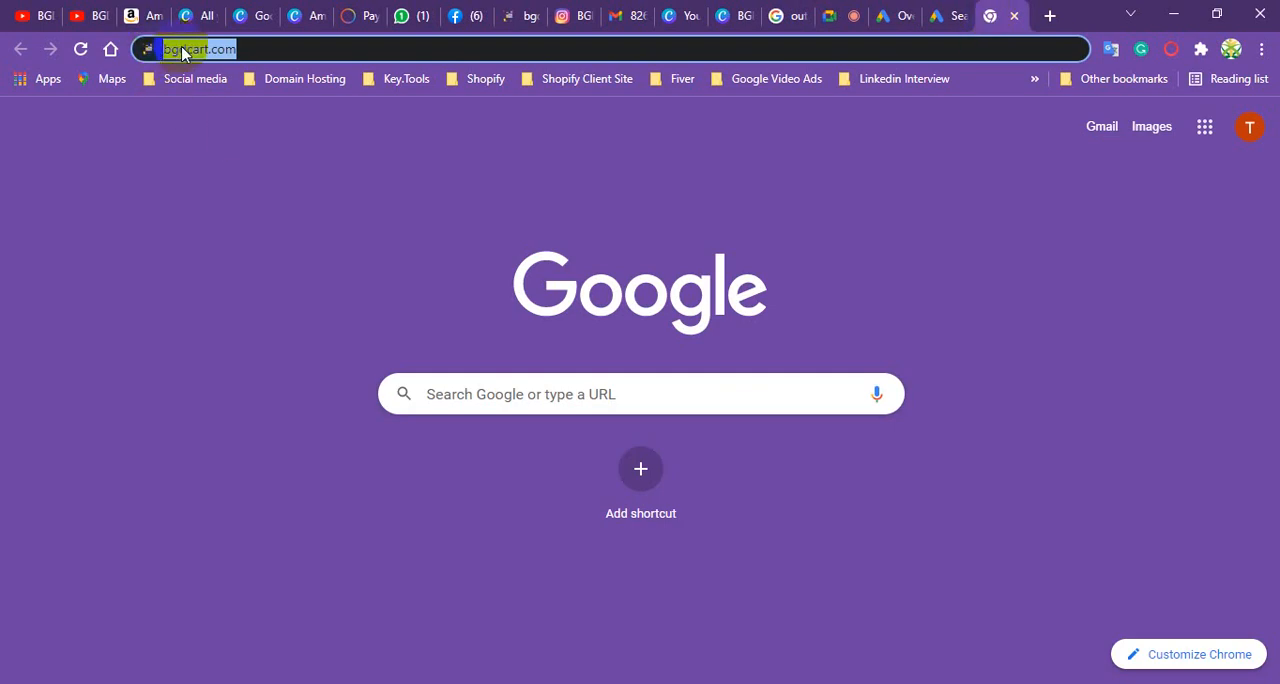
{"action": "left_click_drag", "start_coordinate": [182, 52], "coordinate": [232, 55]}
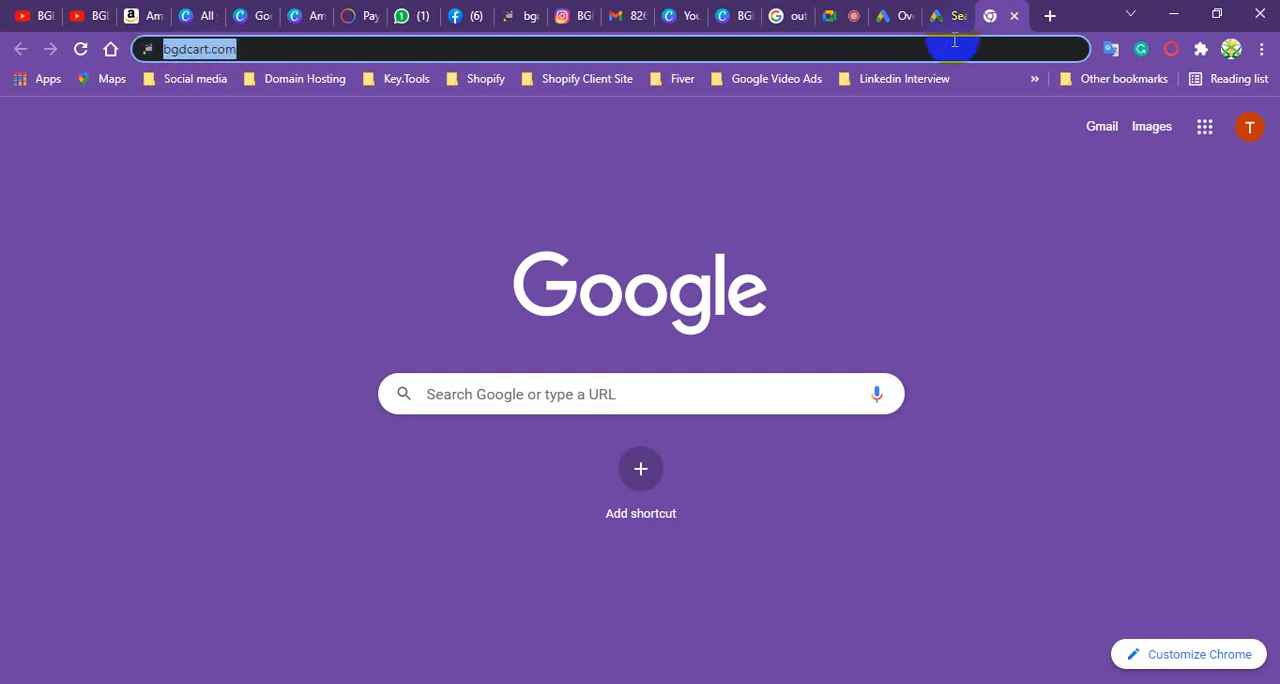
{"action": "left_click", "coordinate": [230, 47]}
{"action": "triple_click", "coordinate": [230, 48]}
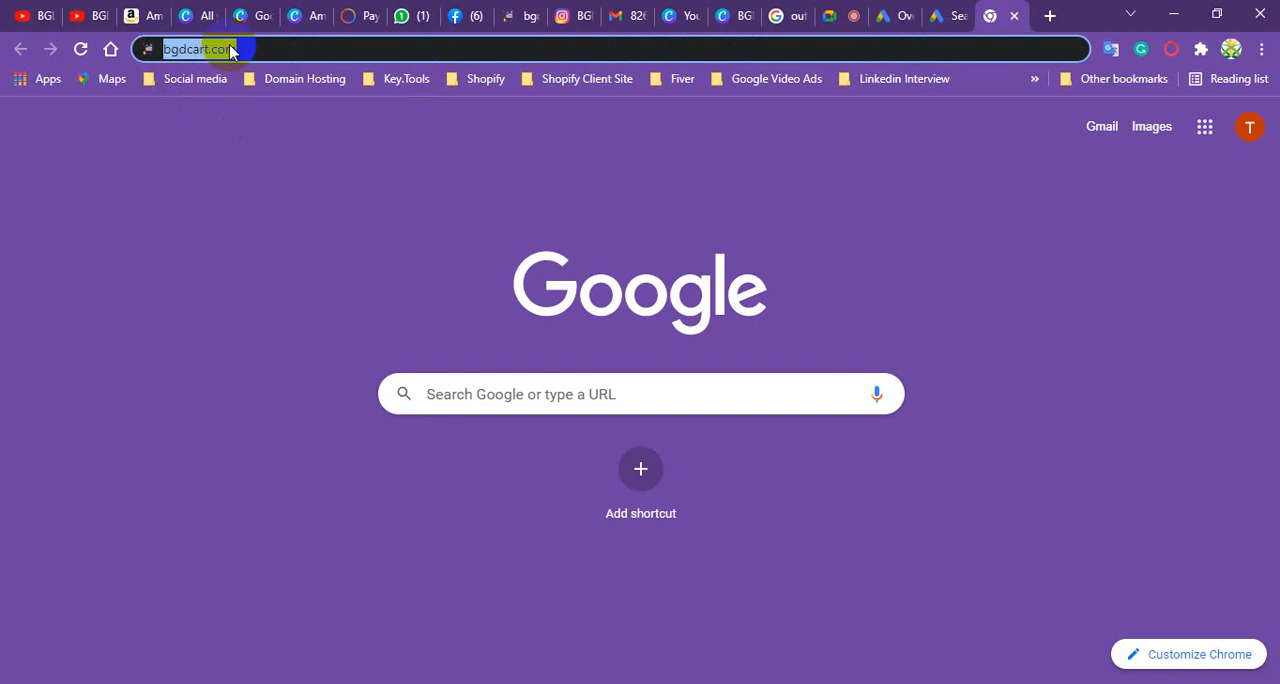
{"action": "triple_click", "coordinate": [230, 48]}
{"action": "triple_click", "coordinate": [230, 48]}
{"action": "type", "text": "best"}
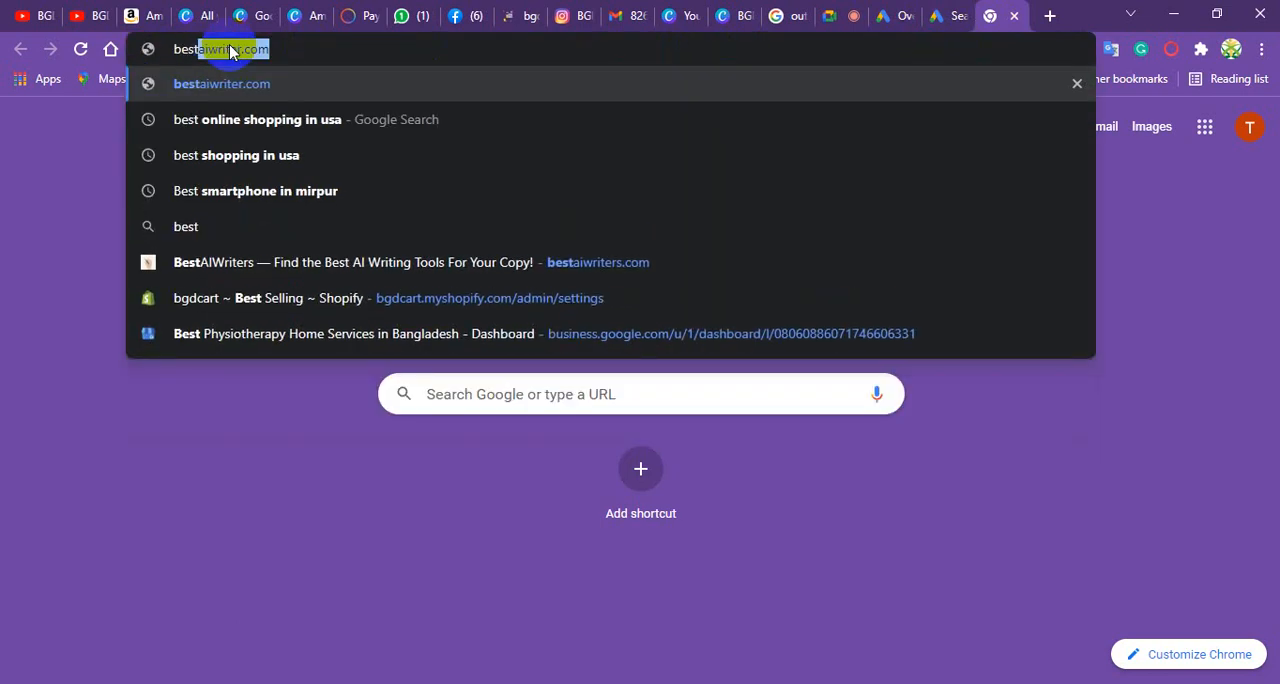
{"action": "type", "text": "a"}
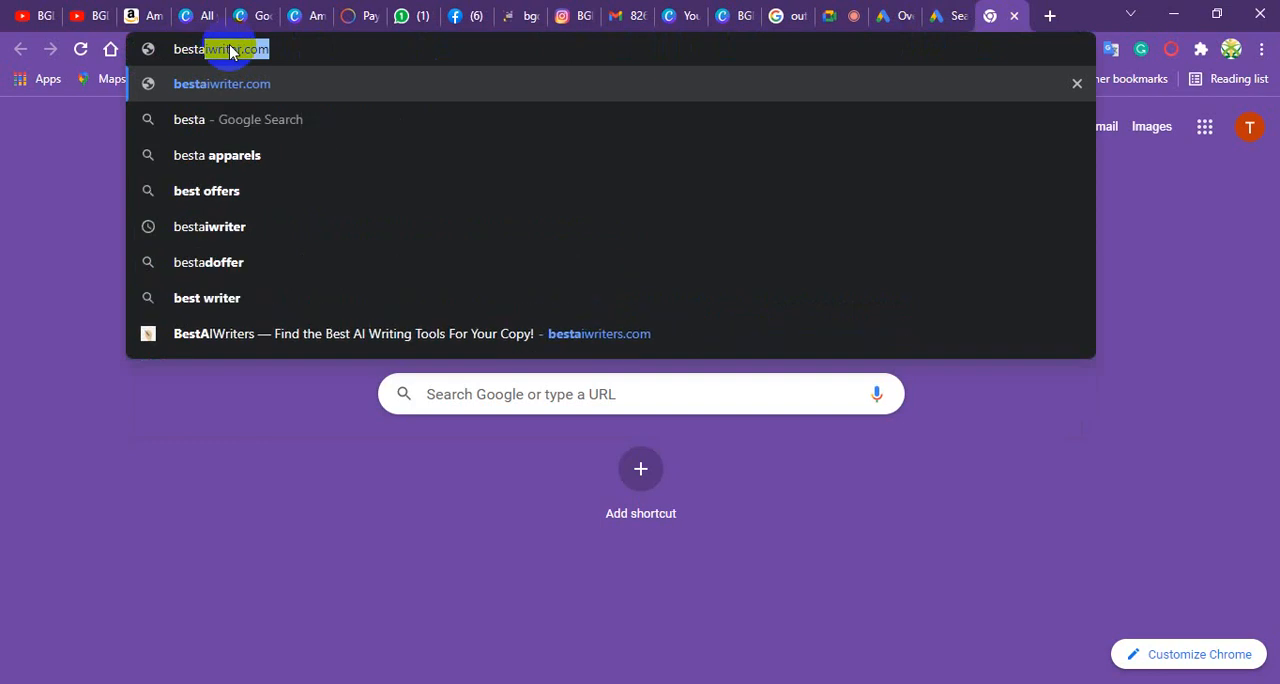
{"action": "type", "text": "mb"}
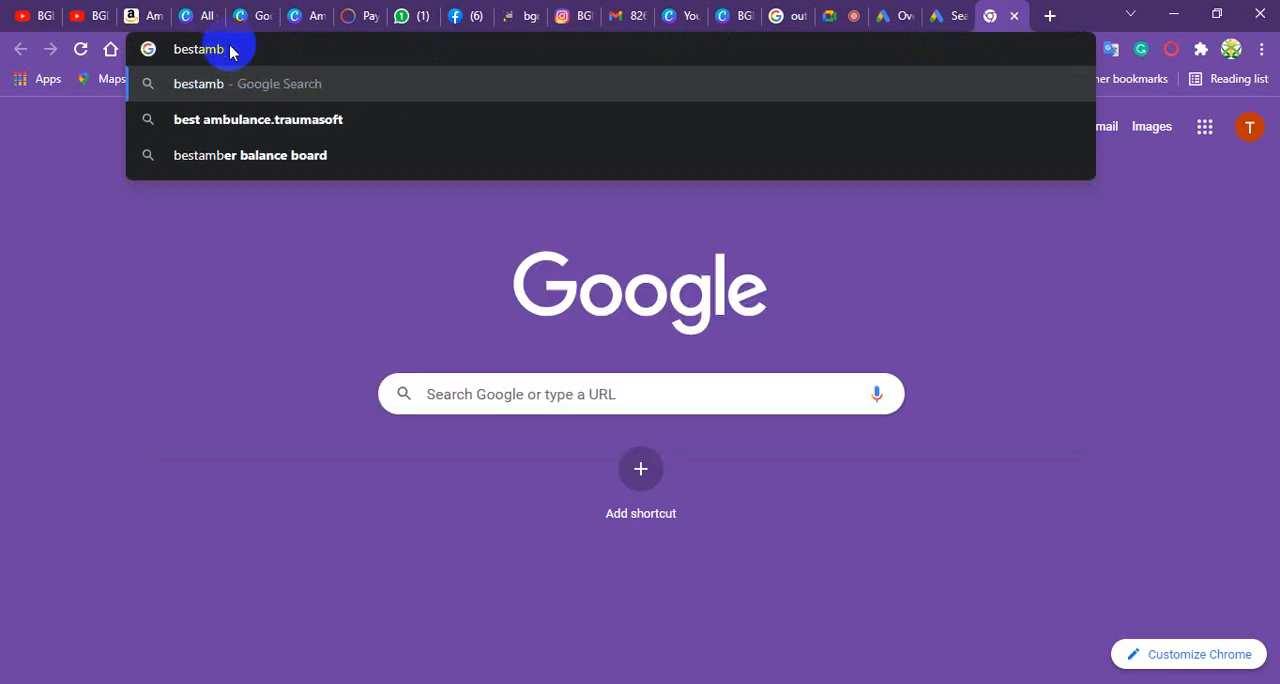
{"action": "type", "text": "ul"}
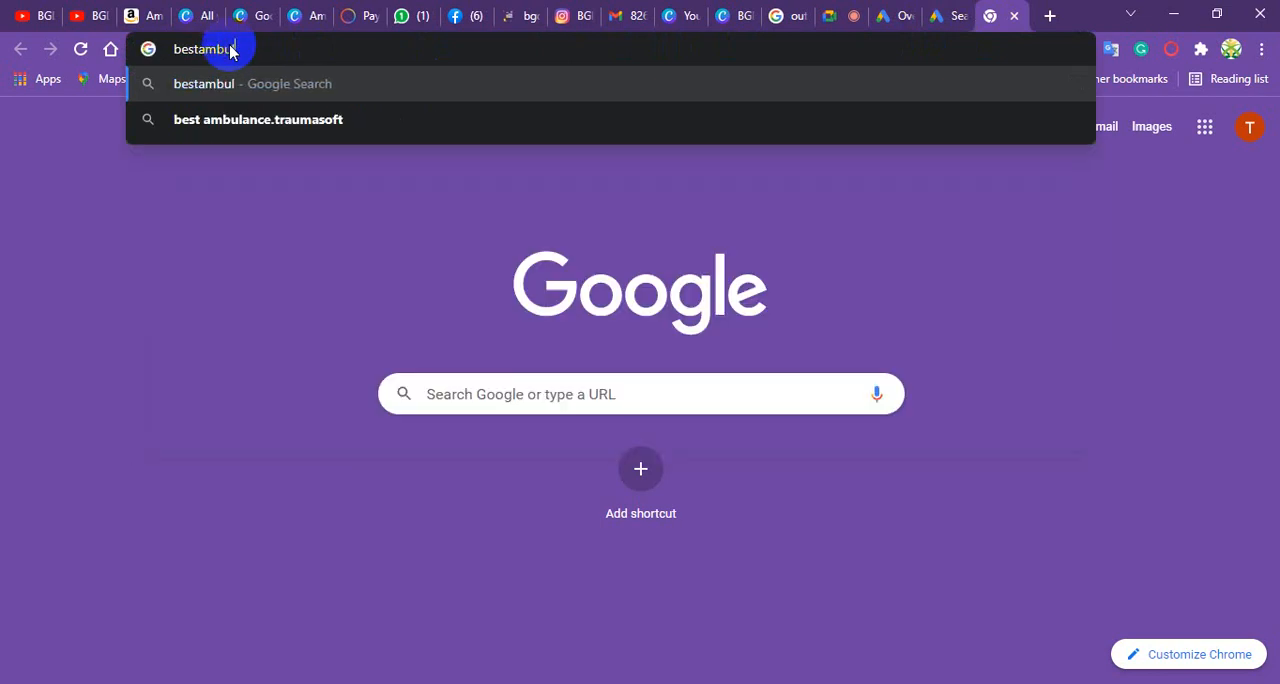
{"action": "type", "text": "an"}
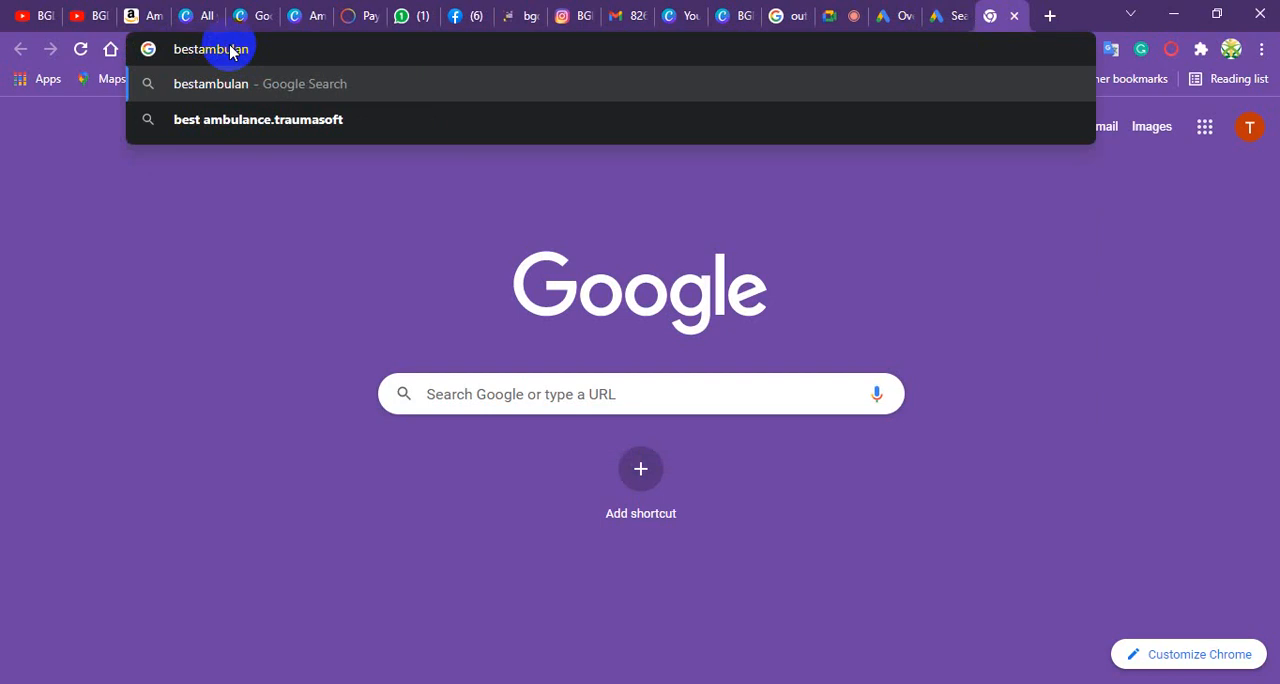
{"action": "type", "text": "ce"}
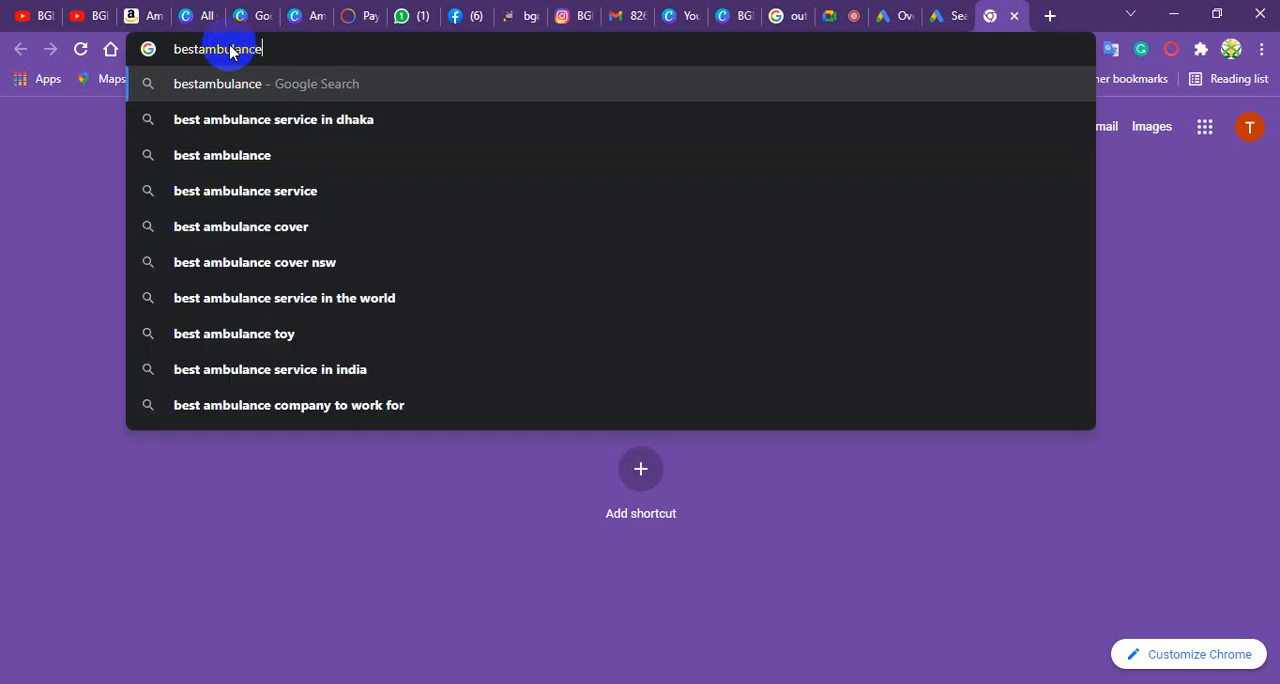
{"action": "key", "text": "Return"}
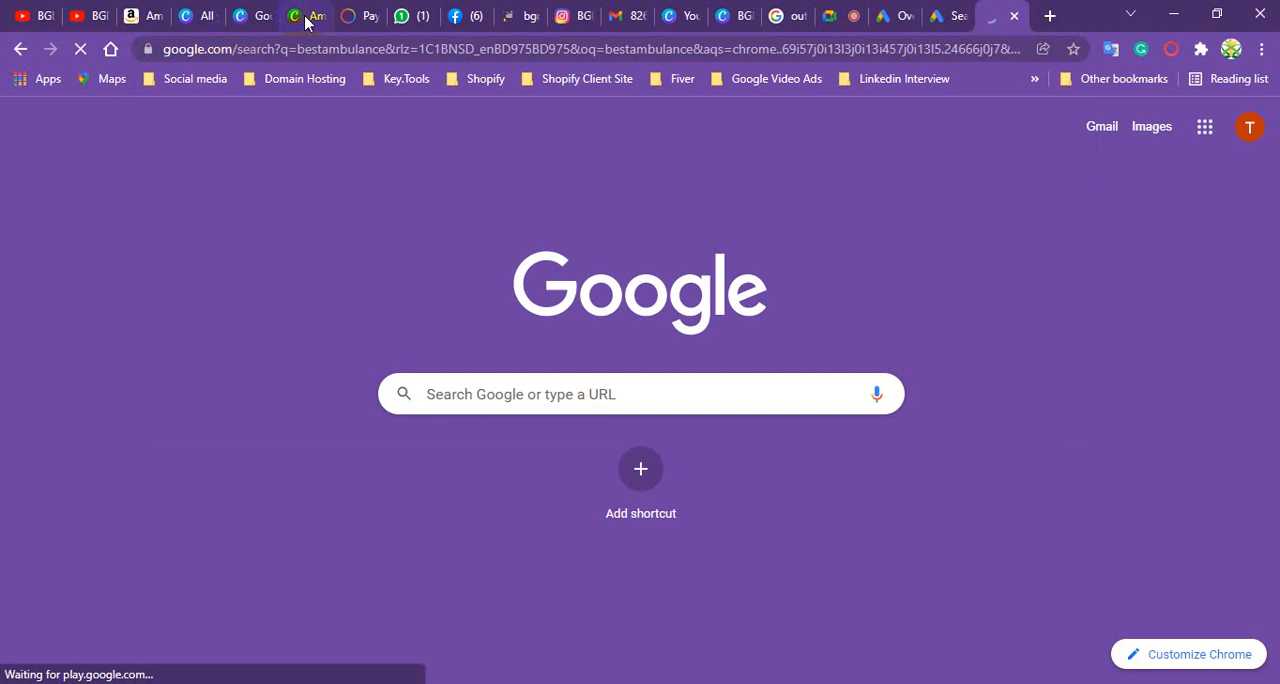
- Open the bestambulance.org search result, look over the results while it loads, and close that browser tab
{"action": "left_click", "coordinate": [438, 420]}
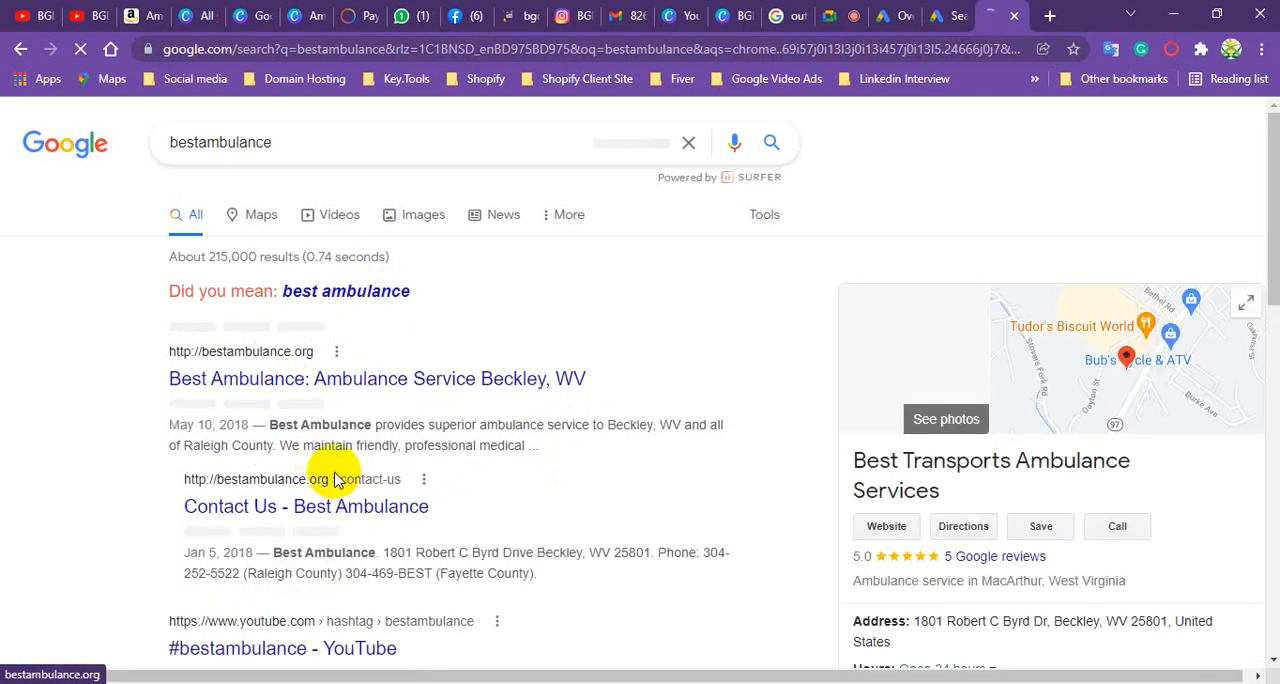
{"action": "scroll", "coordinate": [310, 440], "scroll_direction": "down", "scroll_amount": 1}
{"action": "scroll", "coordinate": [308, 440], "scroll_direction": "down", "scroll_amount": 5}
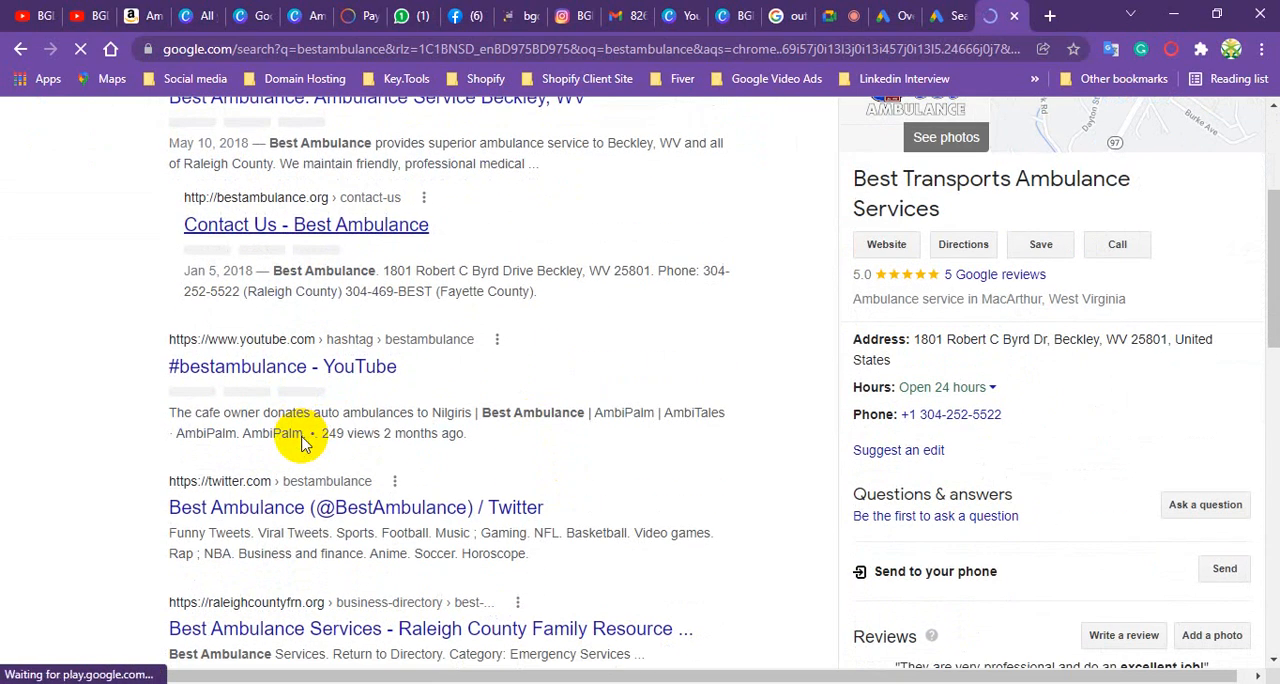
{"action": "scroll", "coordinate": [300, 440], "scroll_direction": "up", "scroll_amount": 6}
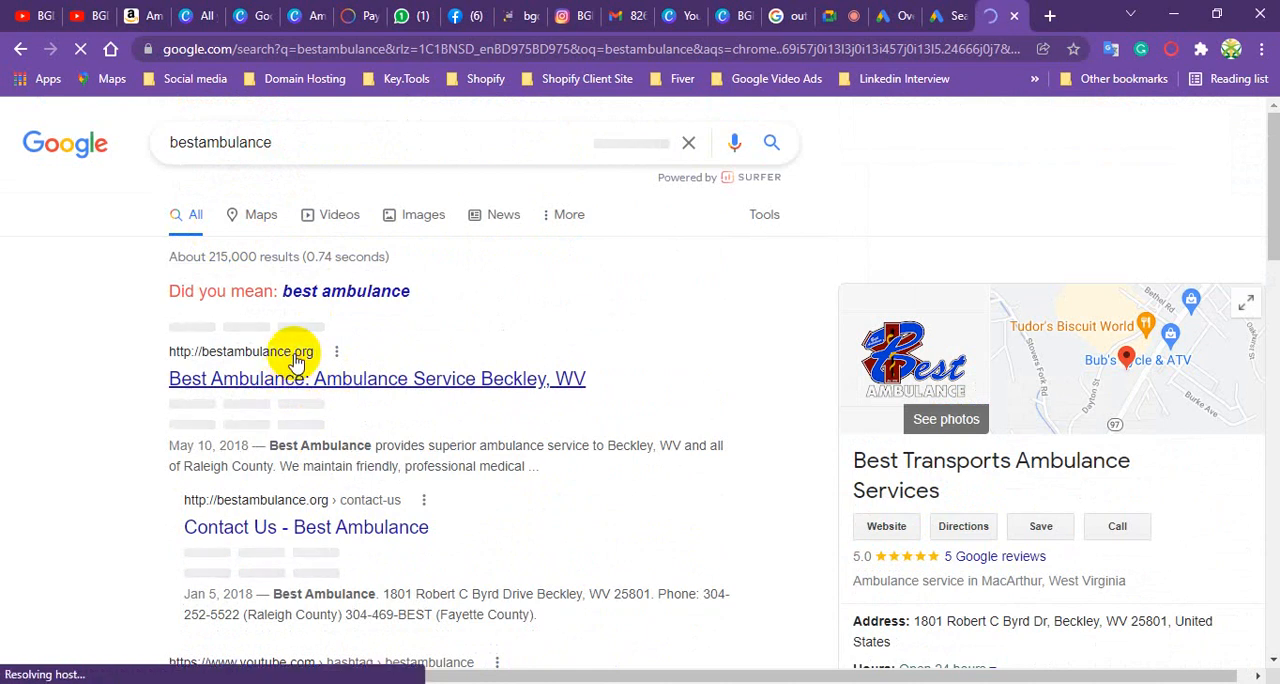
{"action": "scroll", "coordinate": [316, 380], "scroll_direction": "down", "scroll_amount": 2}
{"action": "scroll", "coordinate": [340, 320], "scroll_direction": "up", "scroll_amount": 2}
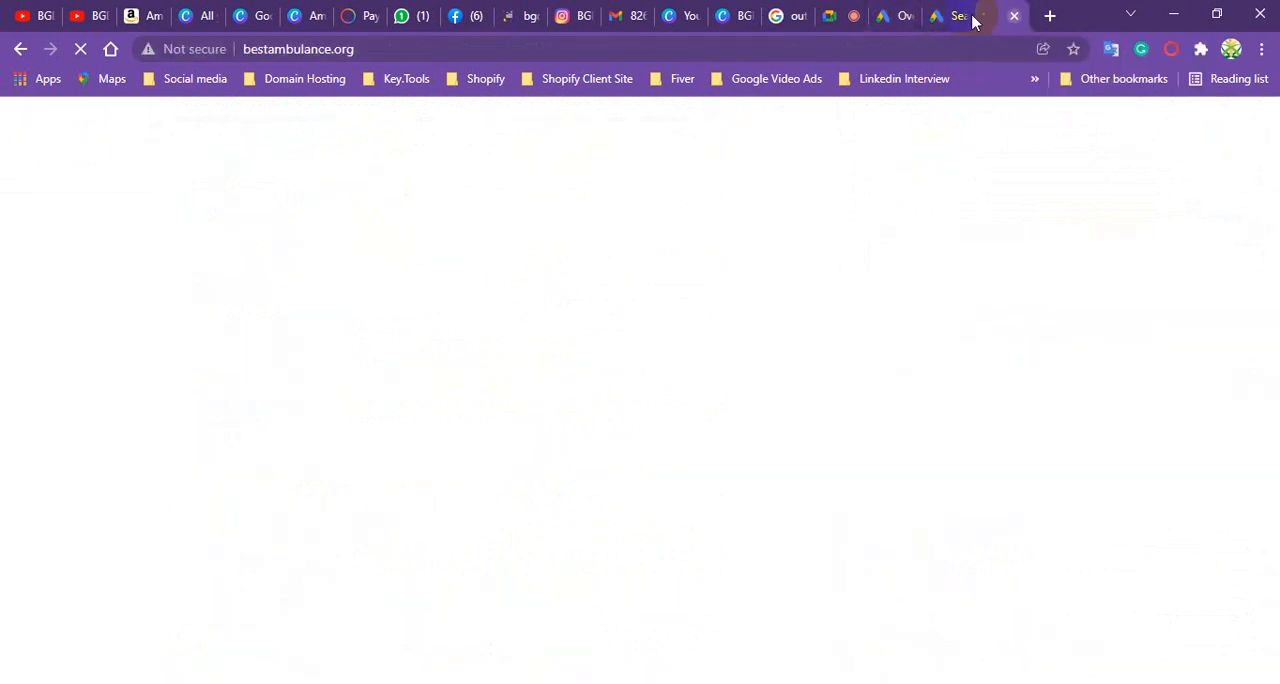
{"action": "left_click", "coordinate": [1015, 20]}
{"action": "left_click", "coordinate": [1008, 20]}
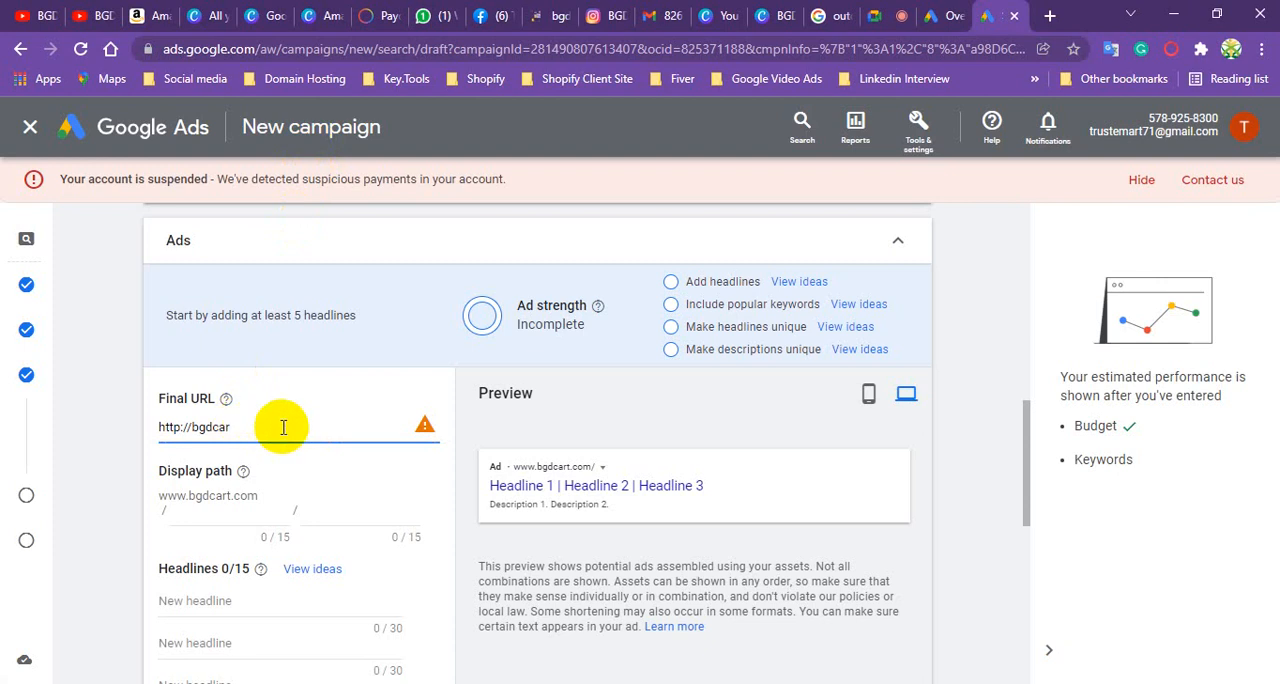
- Open salegenerate.com in a new browser tab and copy its address
{"action": "left_click", "coordinate": [1050, 17]}
{"action": "type", "text": "sa"}
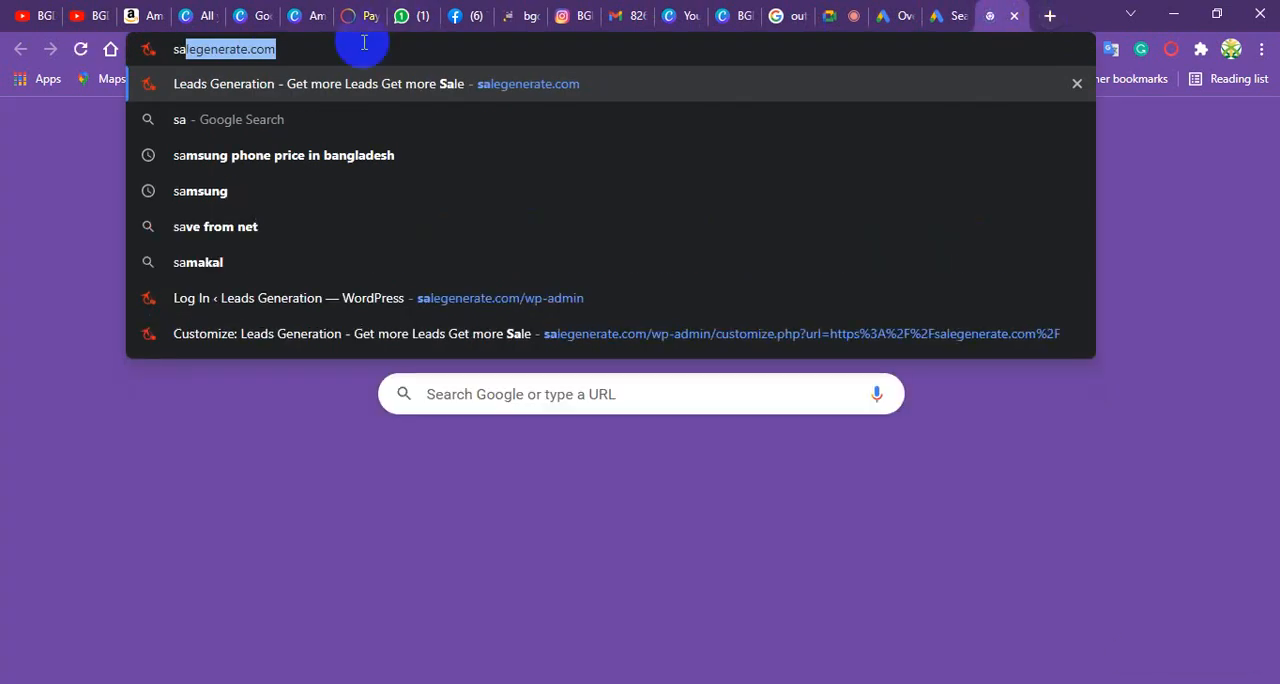
{"action": "key", "text": "Return"}
{"action": "left_click", "coordinate": [216, 50]}
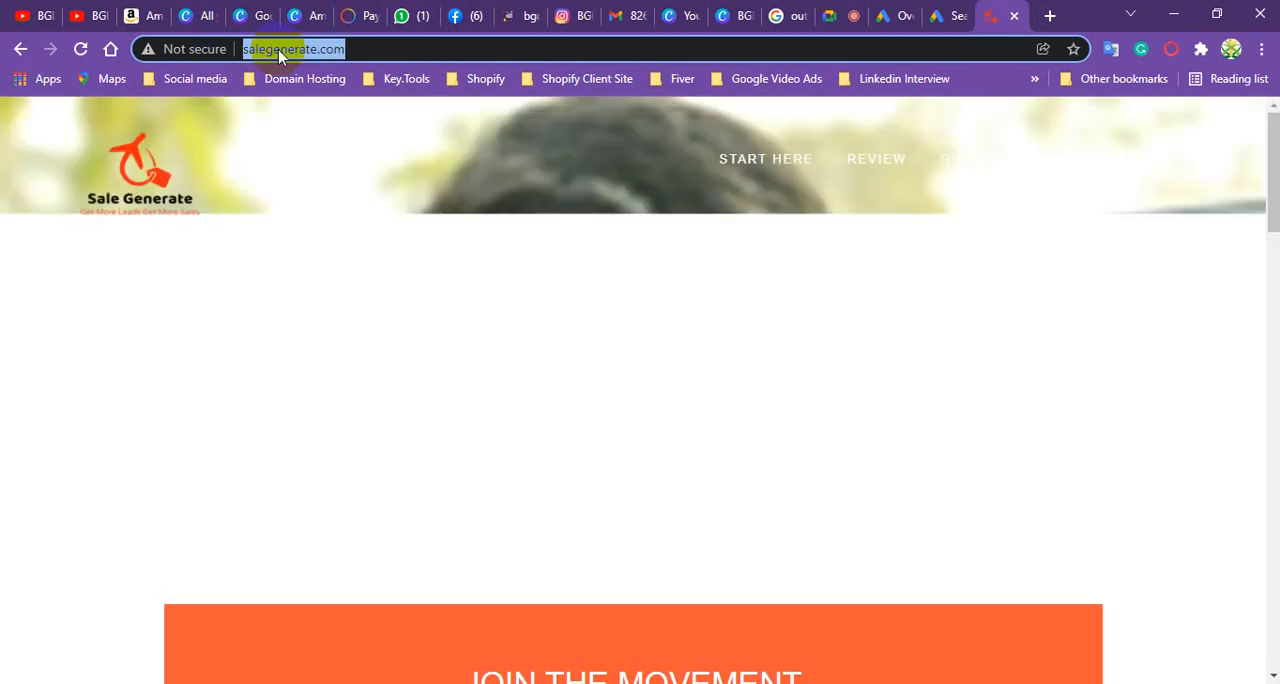
{"action": "right_click", "coordinate": [278, 50]}
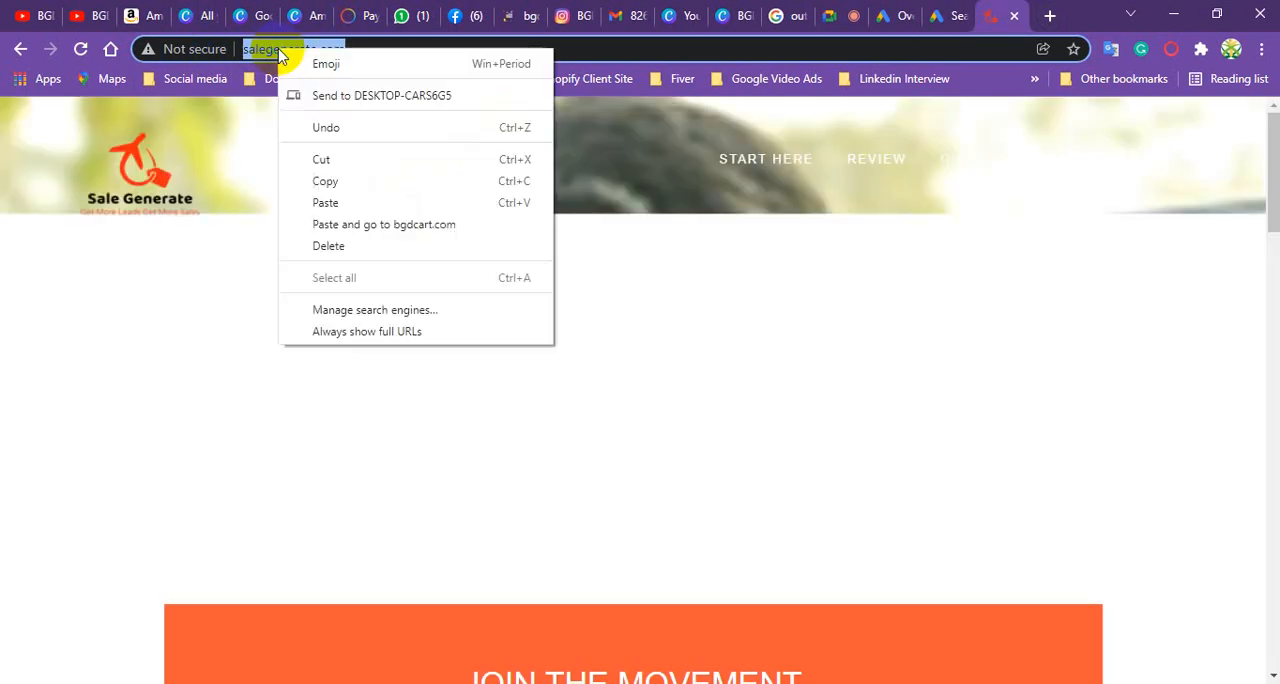
{"action": "left_click", "coordinate": [323, 181]}
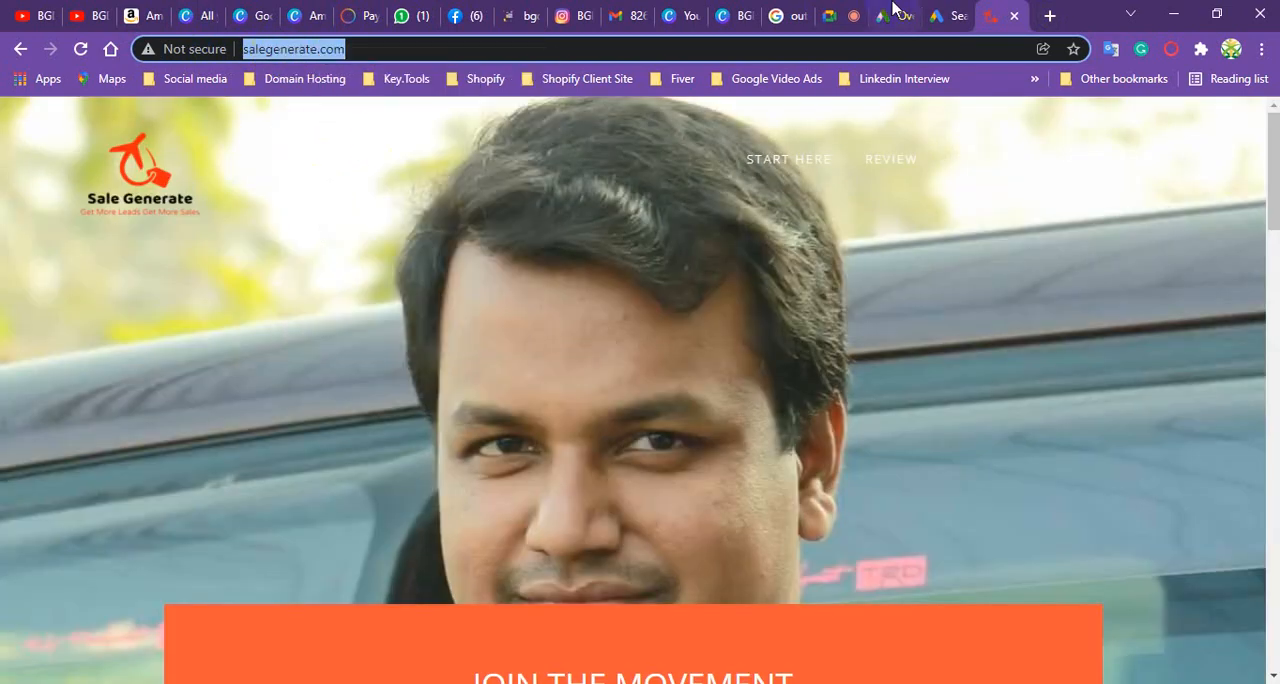
{"action": "left_click", "coordinate": [942, 15]}
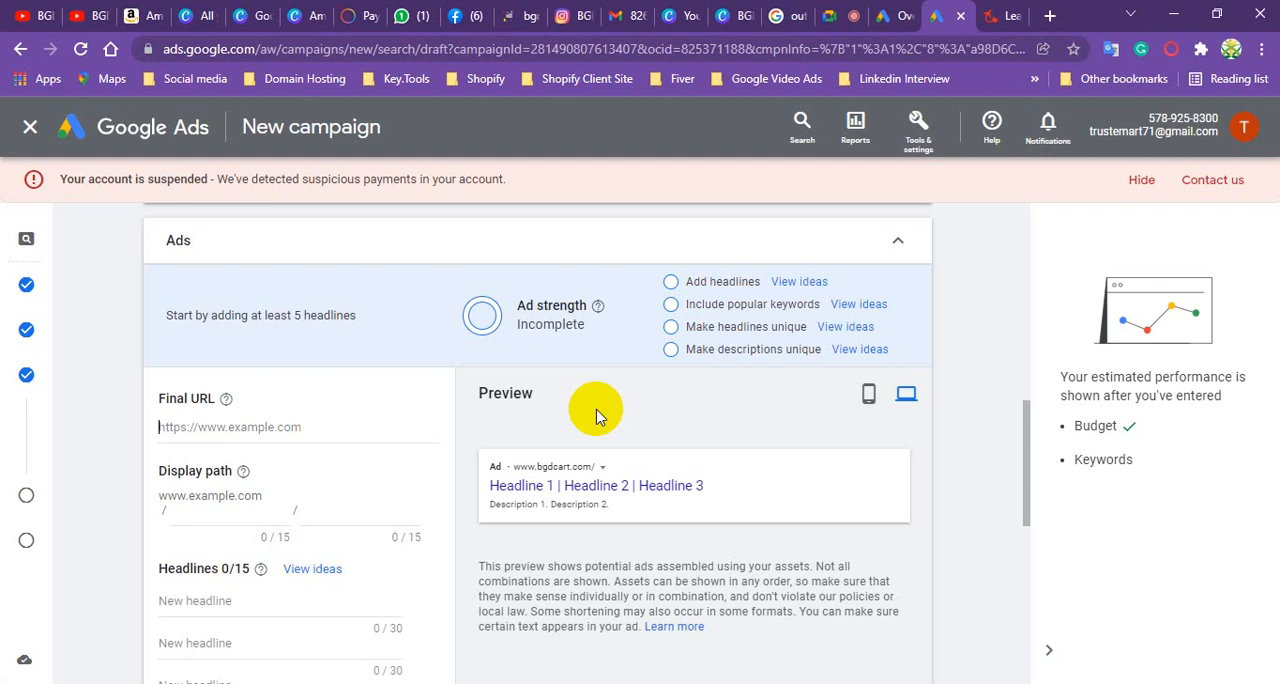
{"action": "left_click", "coordinate": [353, 420]}
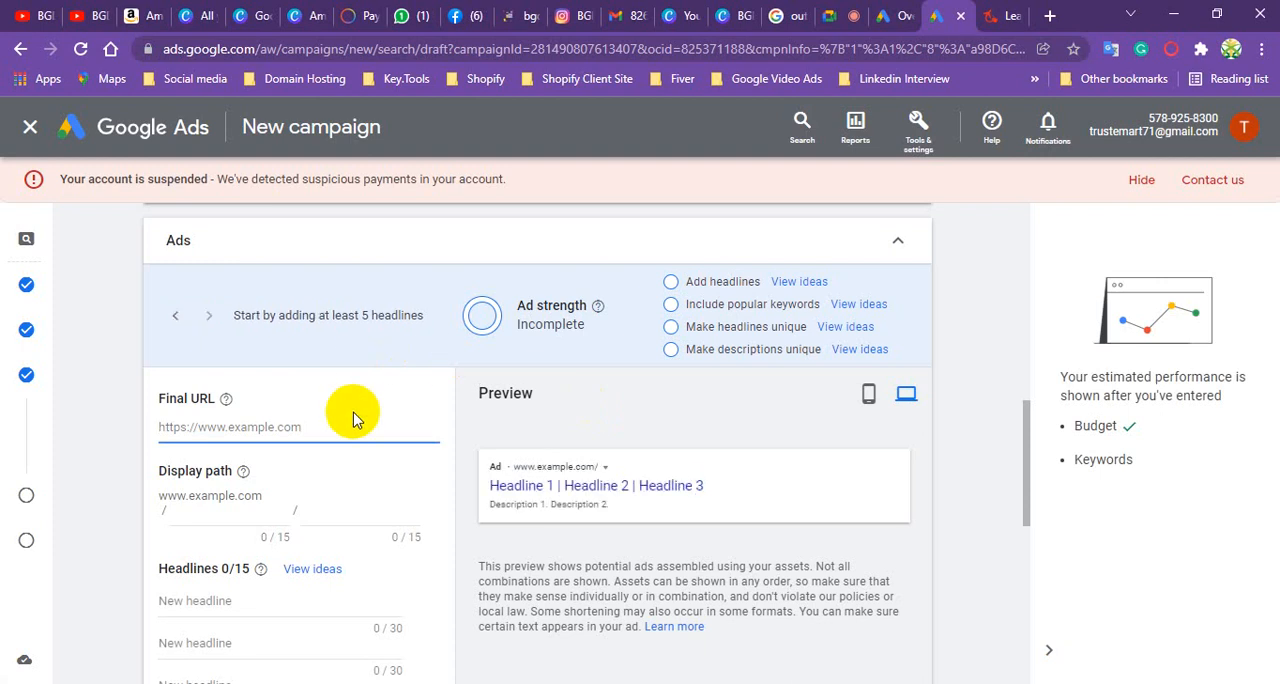
{"action": "key", "text": "ctrl+v"}
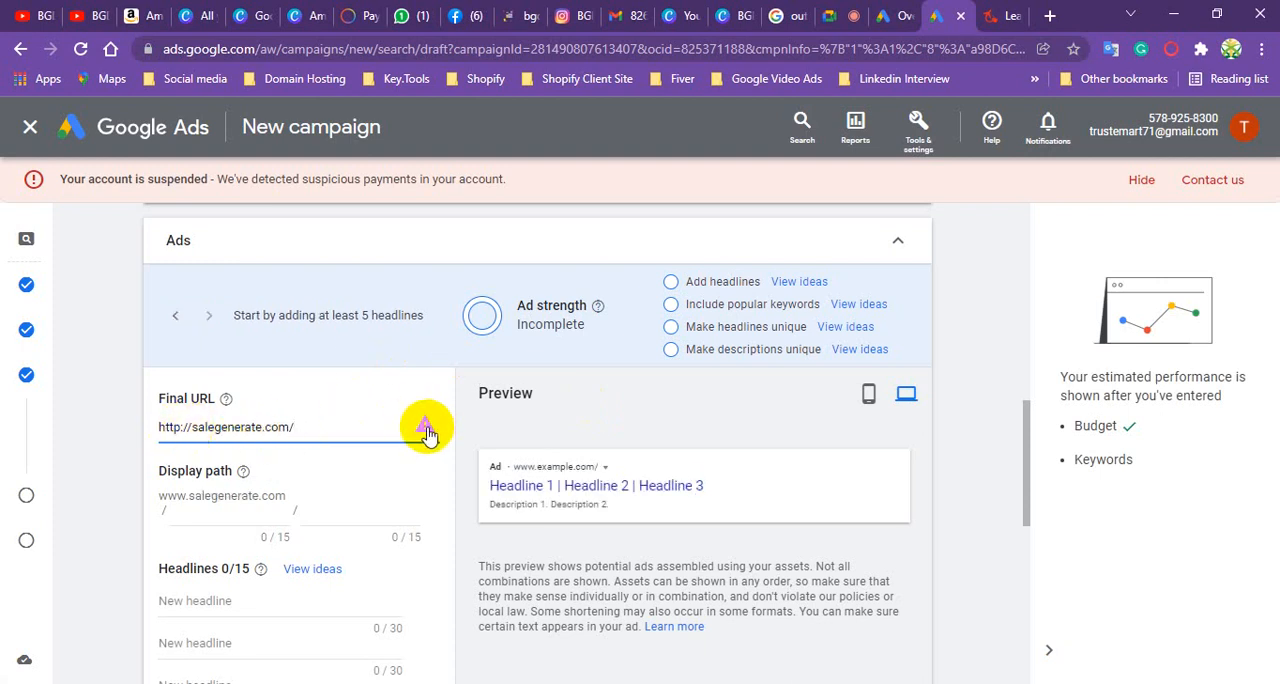
- Open hamidaambulance.com in a new browser tab
{"action": "left_click", "coordinate": [1048, 16]}
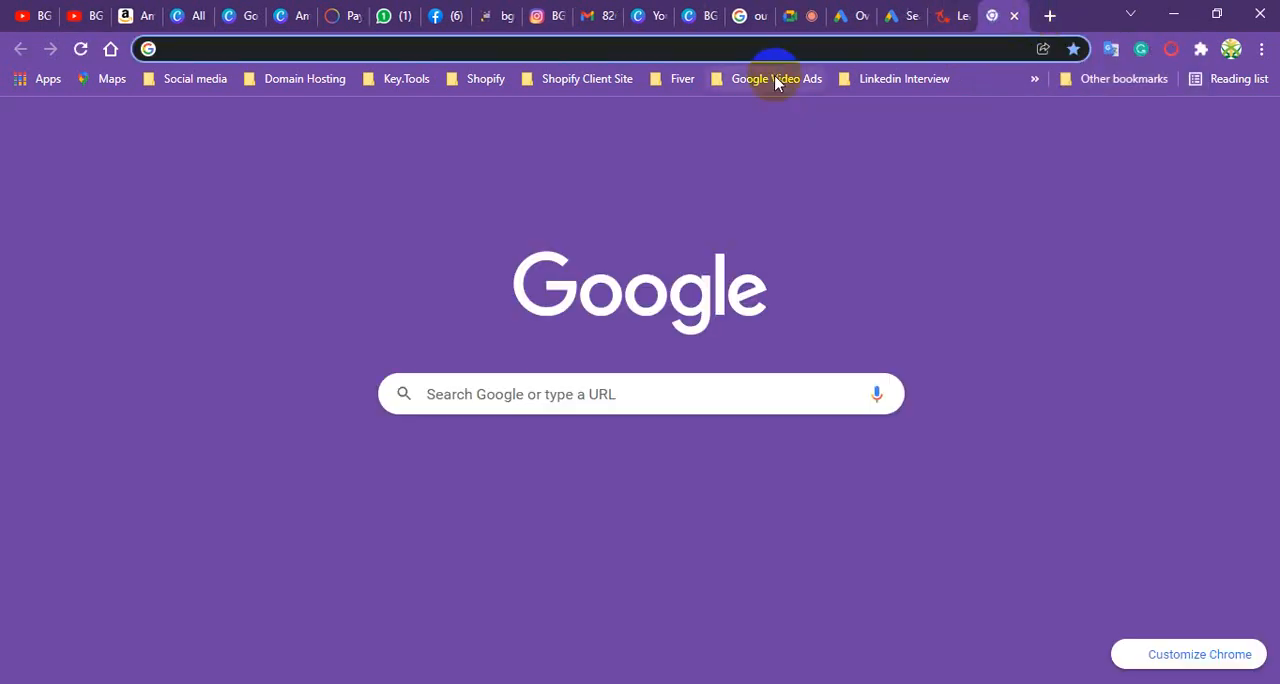
{"action": "type", "text": "hamida"}
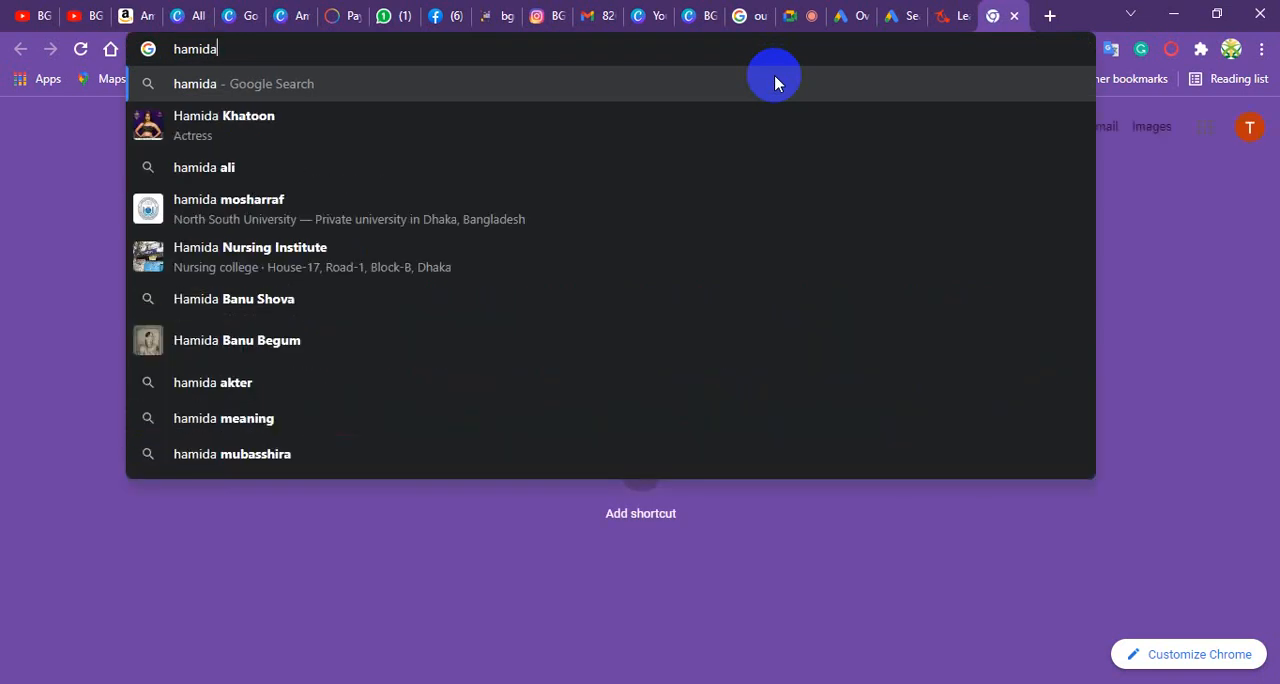
{"action": "type", "text": "ambu"}
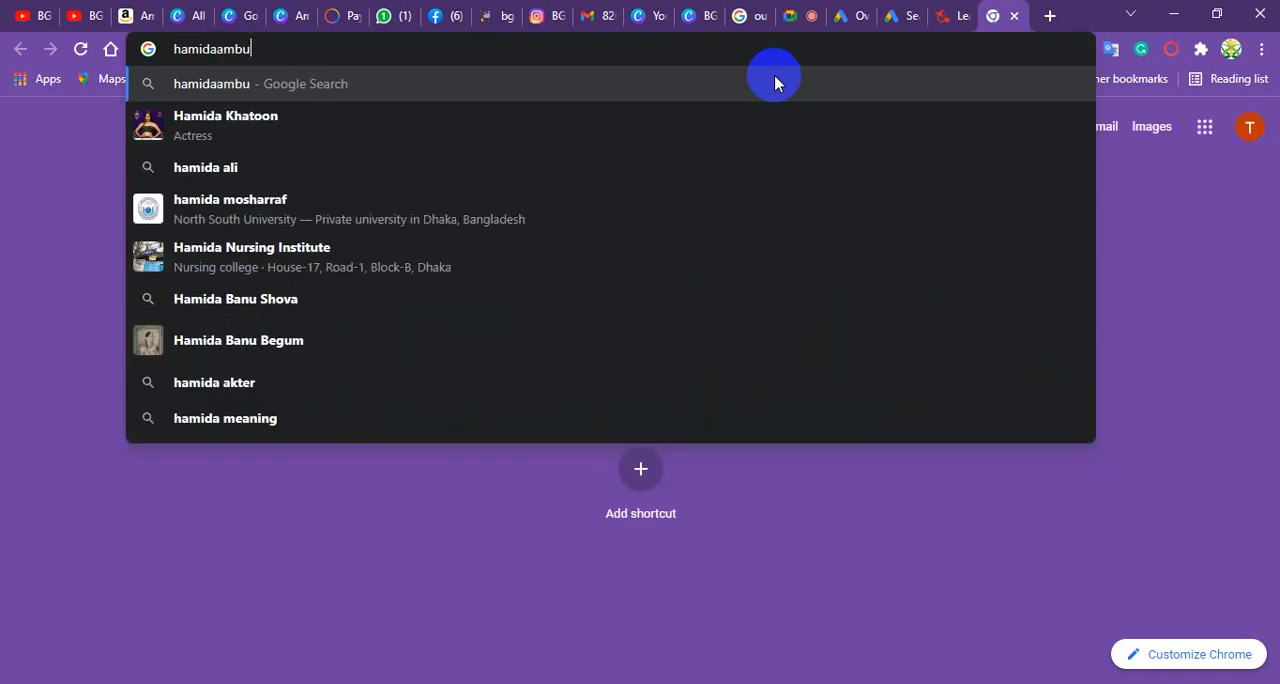
{"action": "type", "text": "lance"}
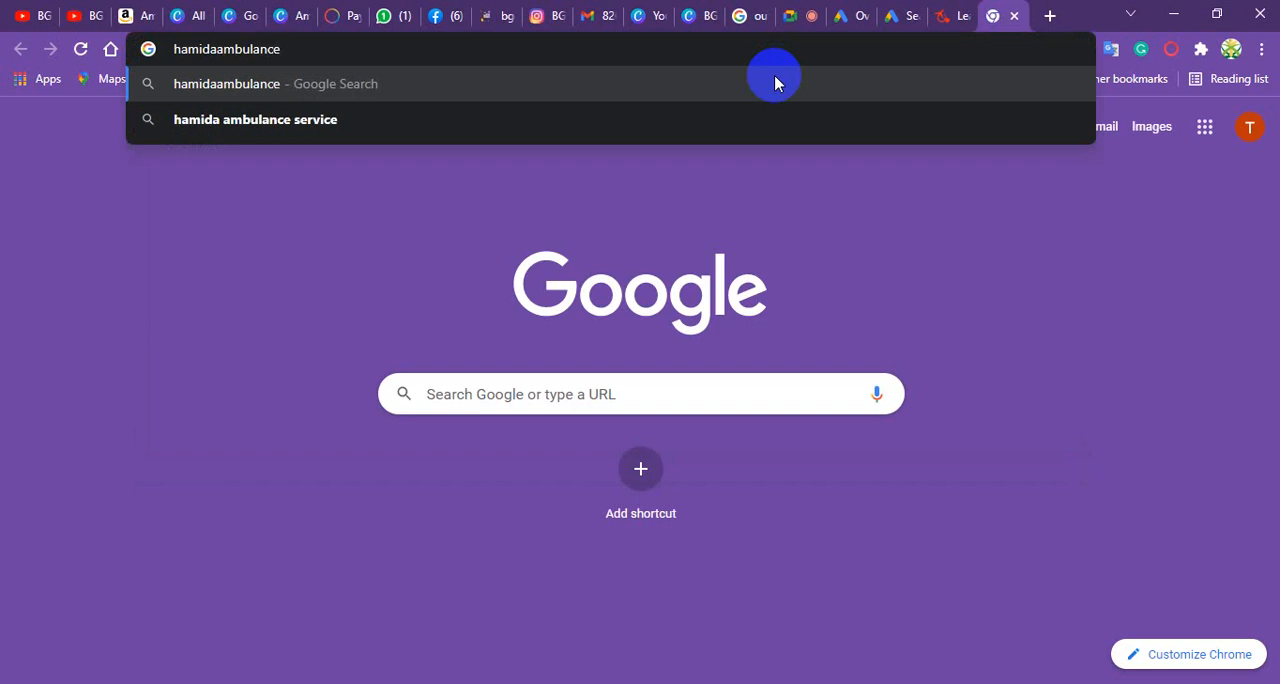
{"action": "type", "text": ".com"}
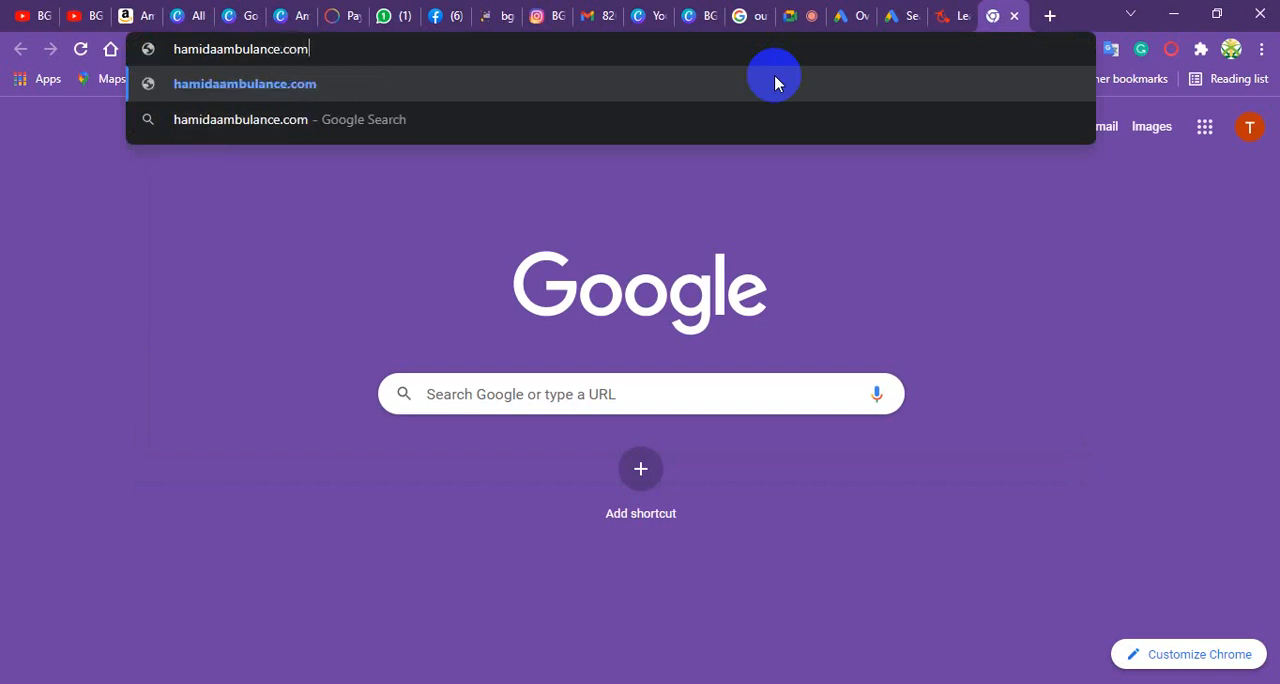
{"action": "left_click", "coordinate": [775, 83]}
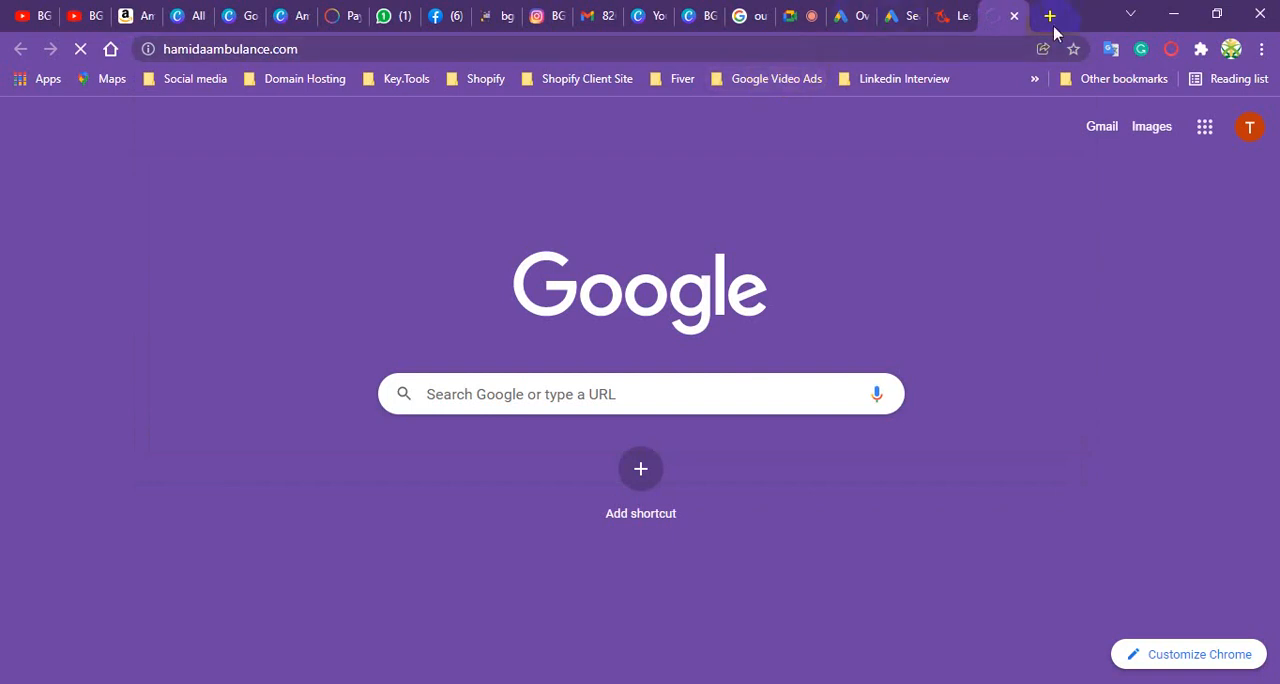
- Close the salegenerate.com browser tab and copy the address of the hamidaambulance.com site
{"action": "left_click", "coordinate": [946, 17]}
{"action": "left_click", "coordinate": [965, 17]}
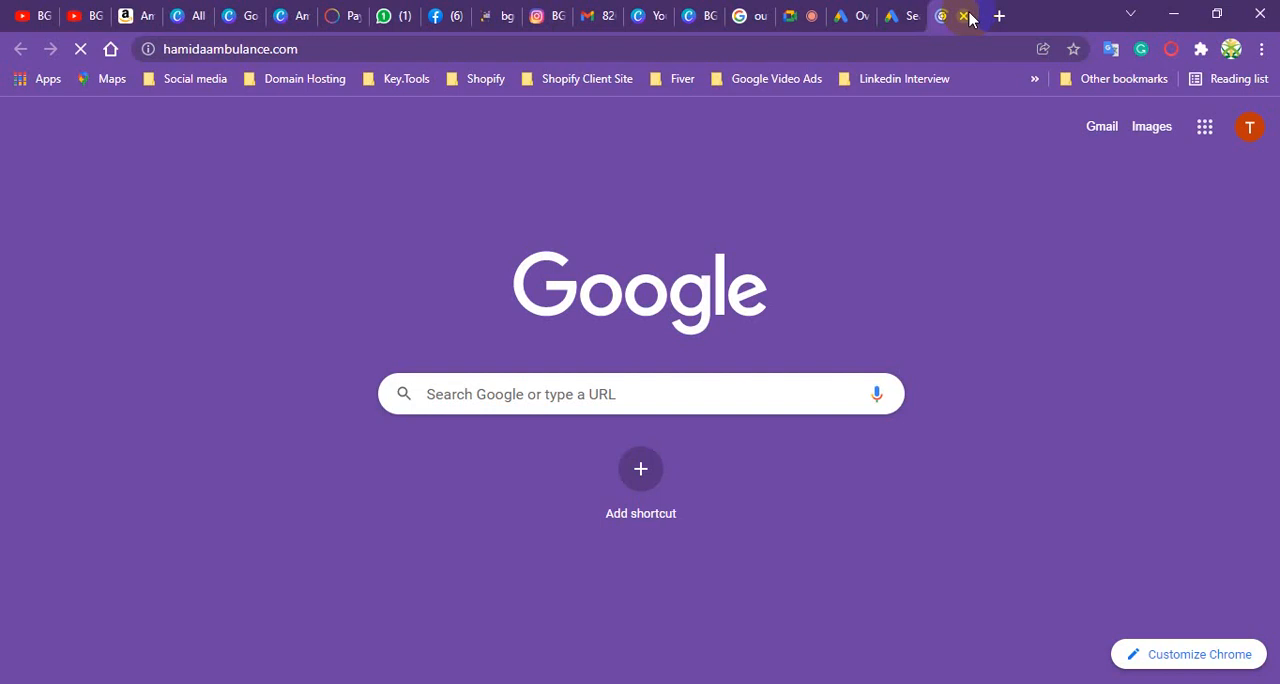
{"action": "left_click", "coordinate": [250, 50]}
{"action": "right_click", "coordinate": [251, 52]}
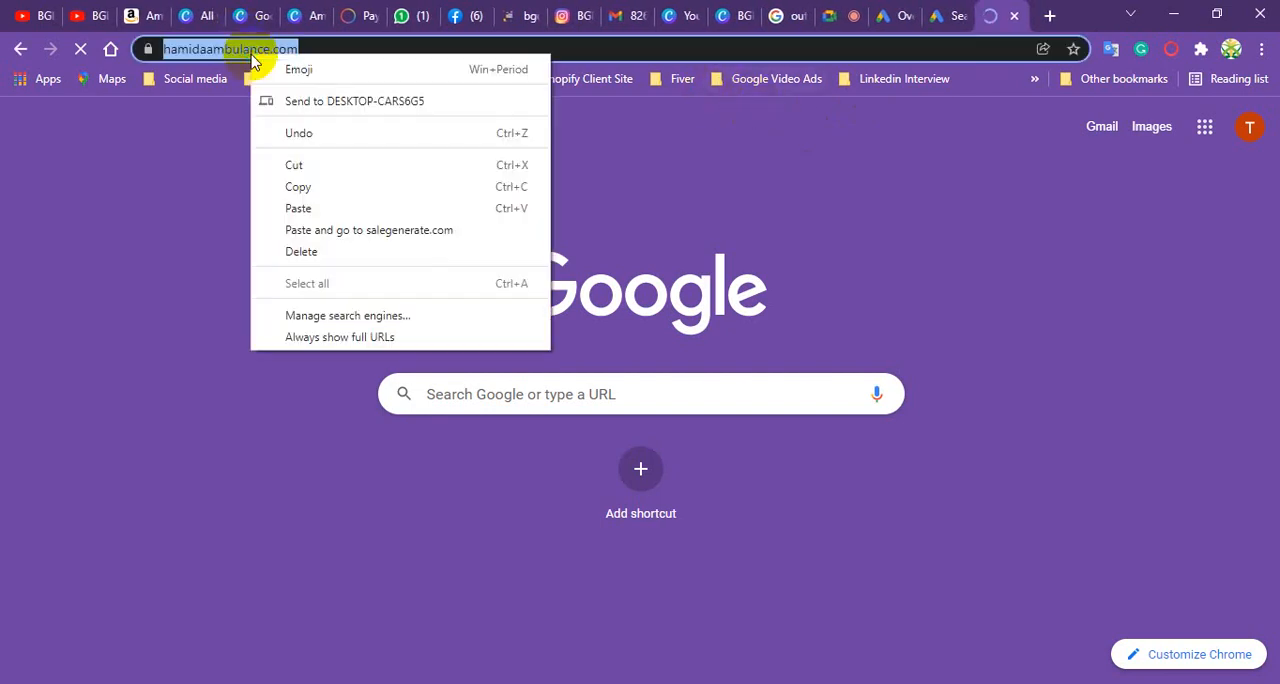
{"action": "left_click", "coordinate": [301, 188]}
{"action": "left_click", "coordinate": [946, 15]}
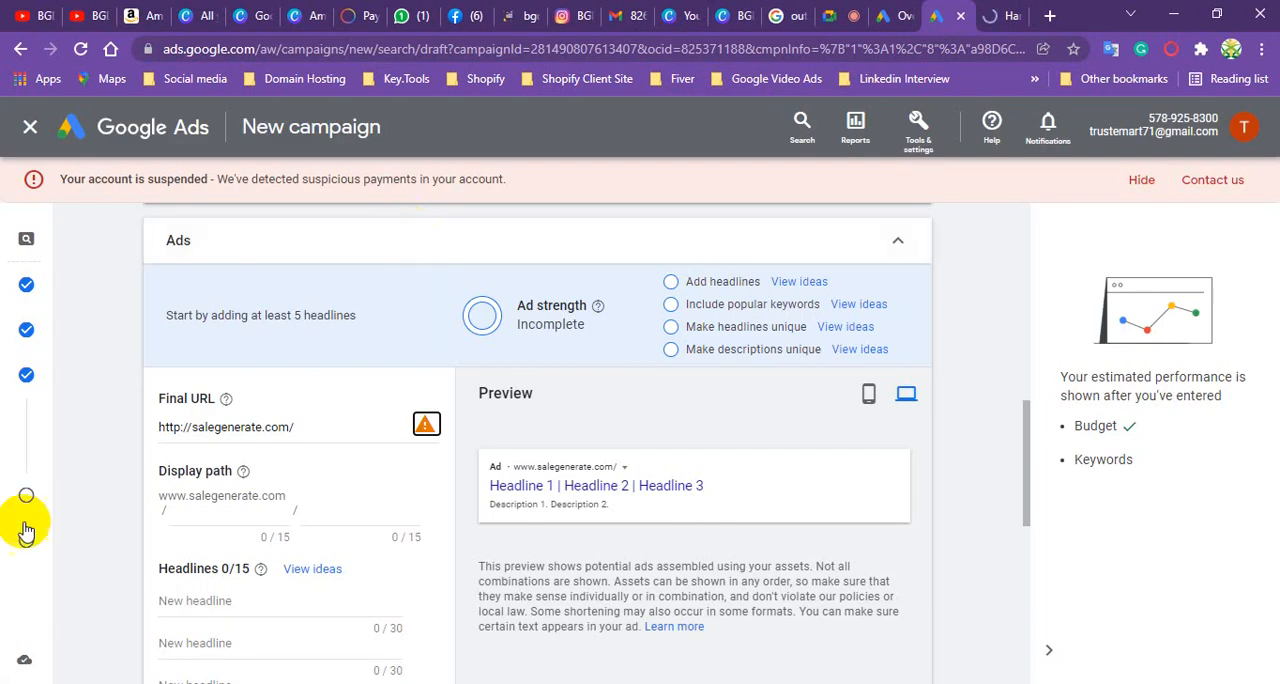
{"action": "left_click_drag", "start_coordinate": [300, 427], "coordinate": [147, 435]}
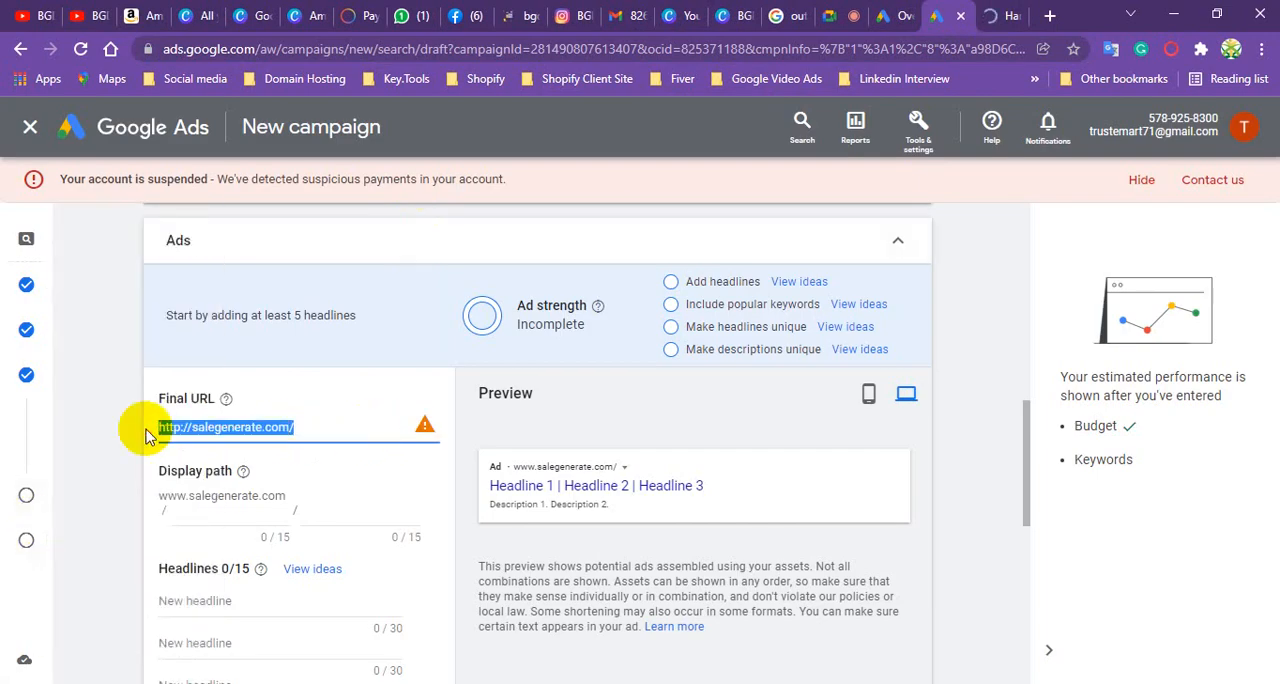
{"action": "key", "text": "ctrl+v"}
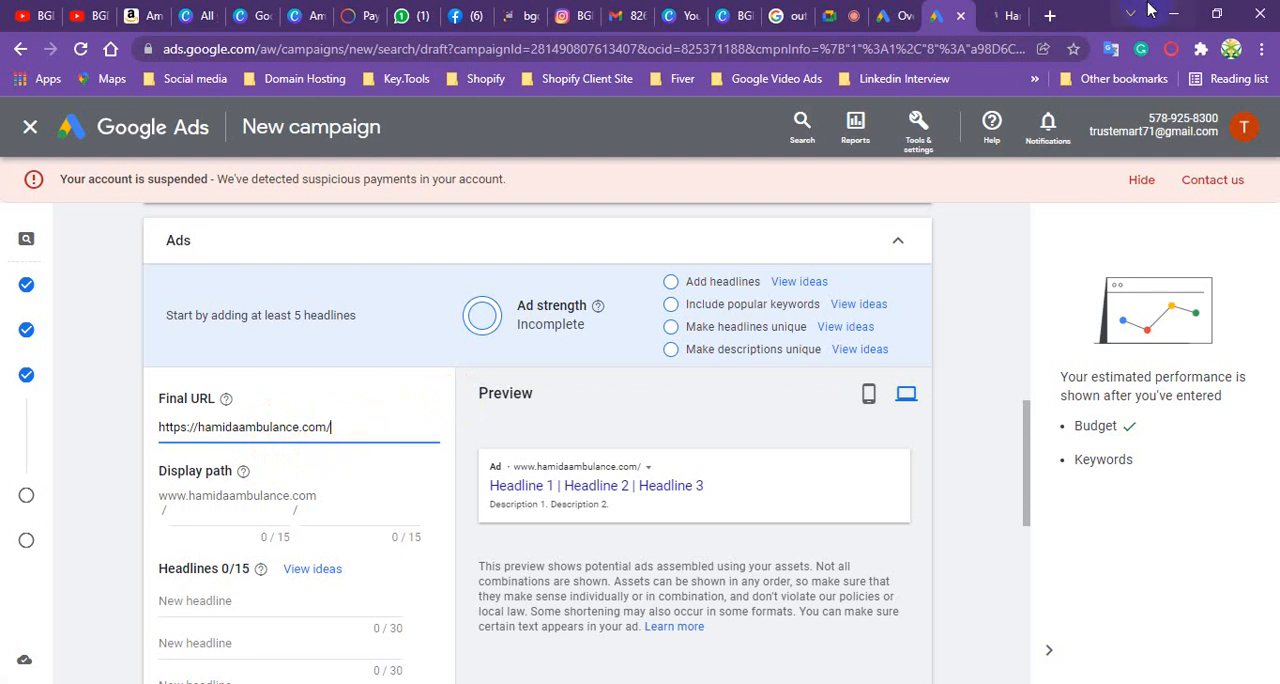
- Switch to the hamidaambulance.com tab and look through the home page's vehicle and service descriptions
{"action": "left_click", "coordinate": [1000, 15]}
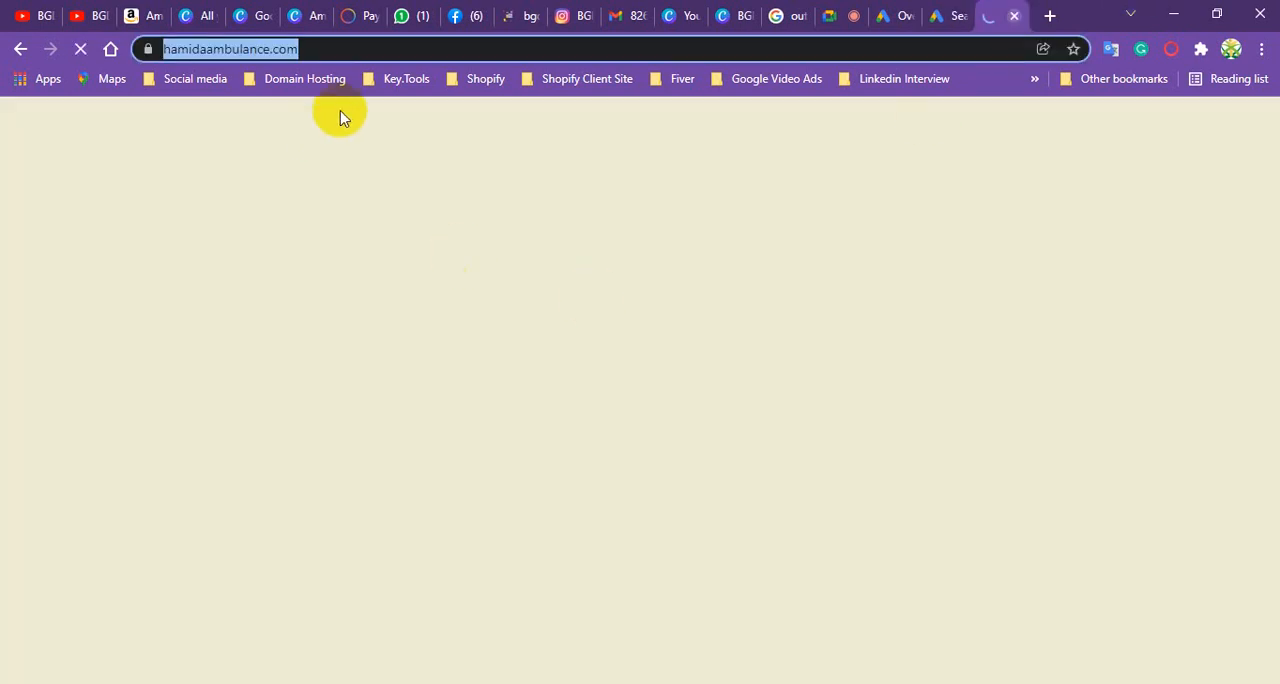
{"action": "scroll", "coordinate": [620, 430], "scroll_direction": "down", "scroll_amount": 10}
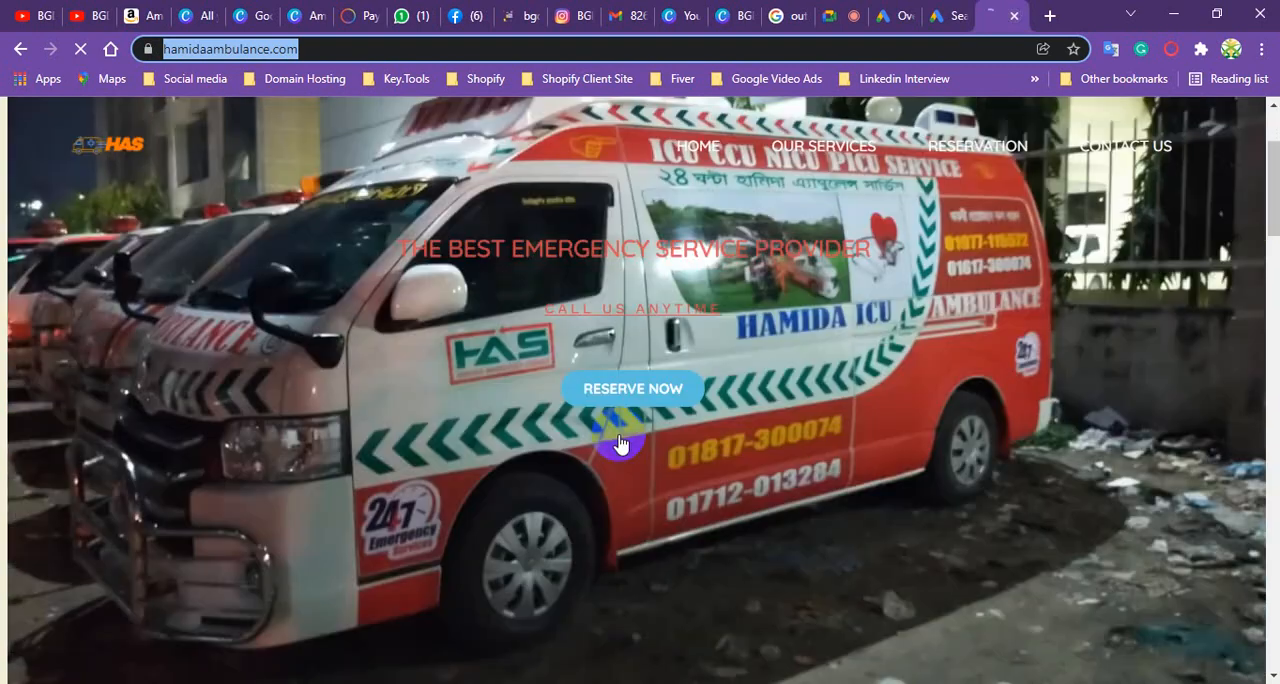
{"action": "scroll", "coordinate": [567, 440], "scroll_direction": "up", "scroll_amount": 5}
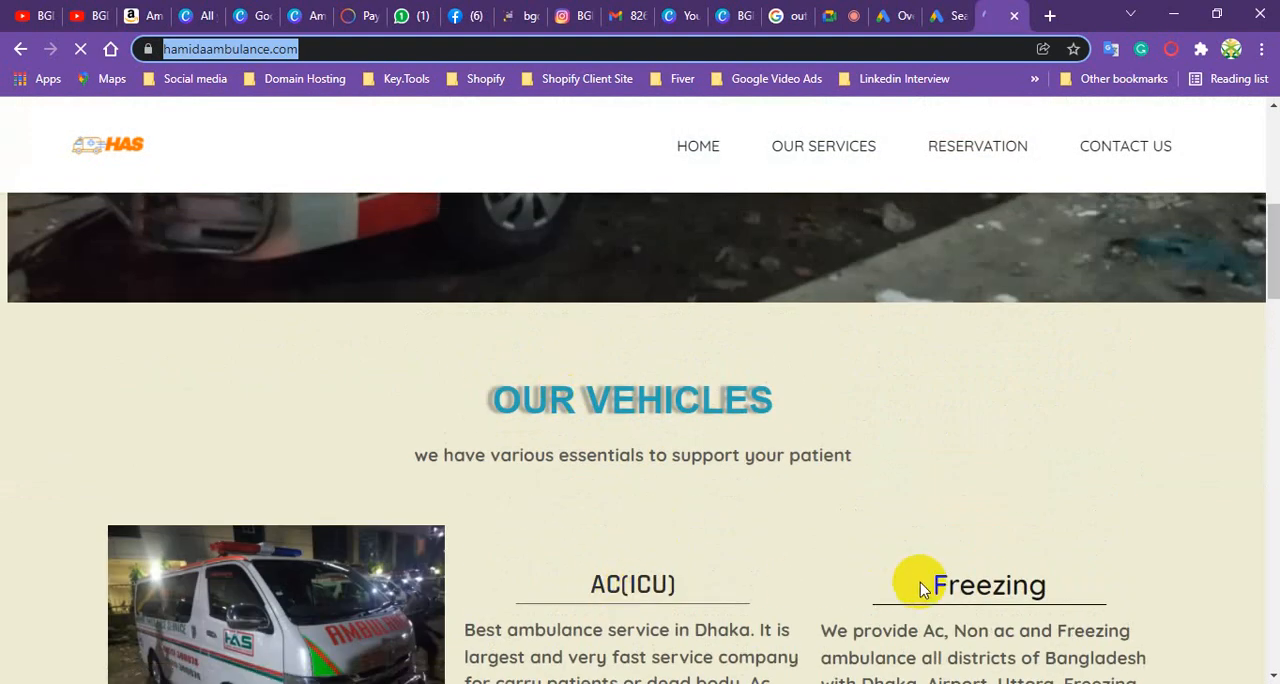
{"action": "scroll", "coordinate": [663, 477], "scroll_direction": "down", "scroll_amount": 2}
{"action": "scroll", "coordinate": [977, 455], "scroll_direction": "down", "scroll_amount": 2}
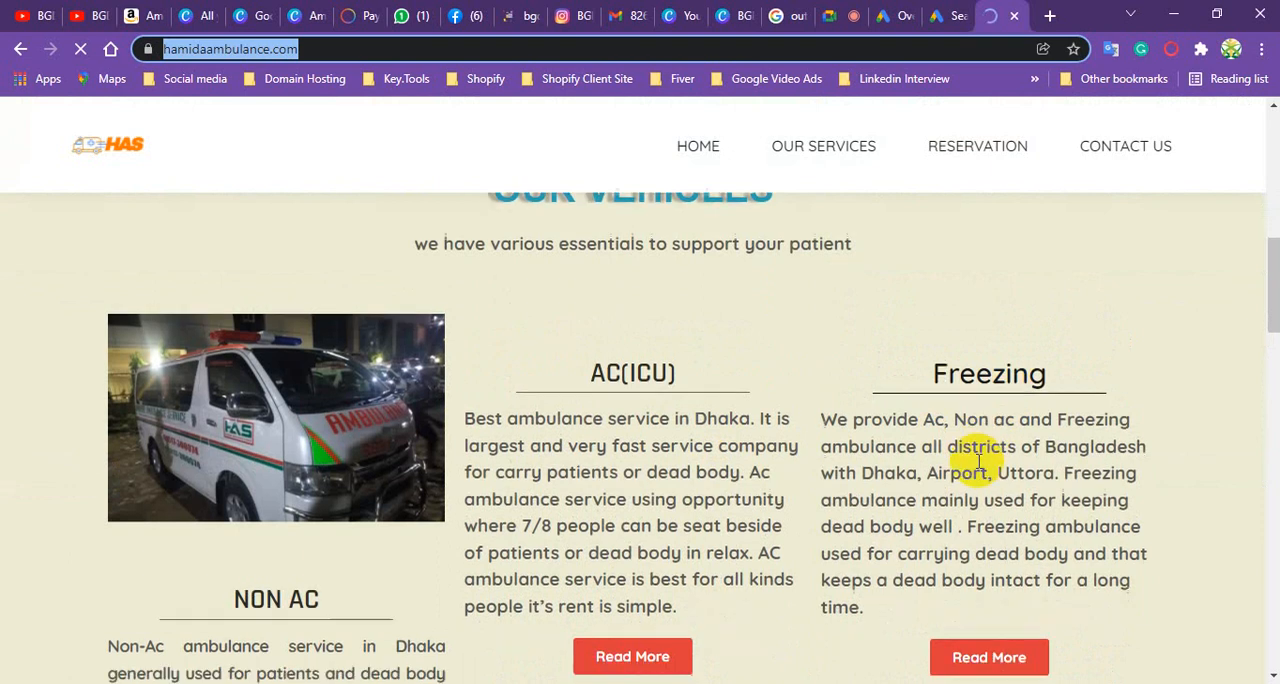
{"action": "scroll", "coordinate": [980, 510], "scroll_direction": "up", "scroll_amount": 3}
{"action": "left_click", "coordinate": [988, 492]}
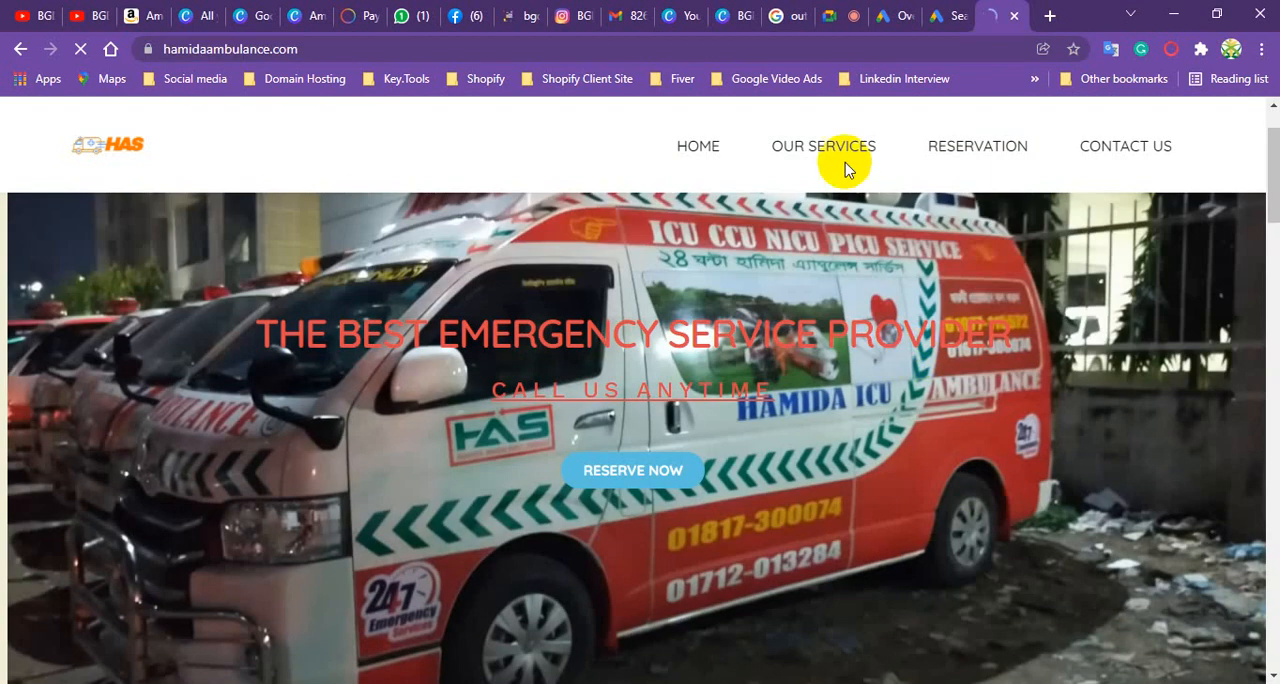
- Open the site's AC Ambulance service page and copy its address
{"action": "mouse_move", "coordinate": [837, 163]}
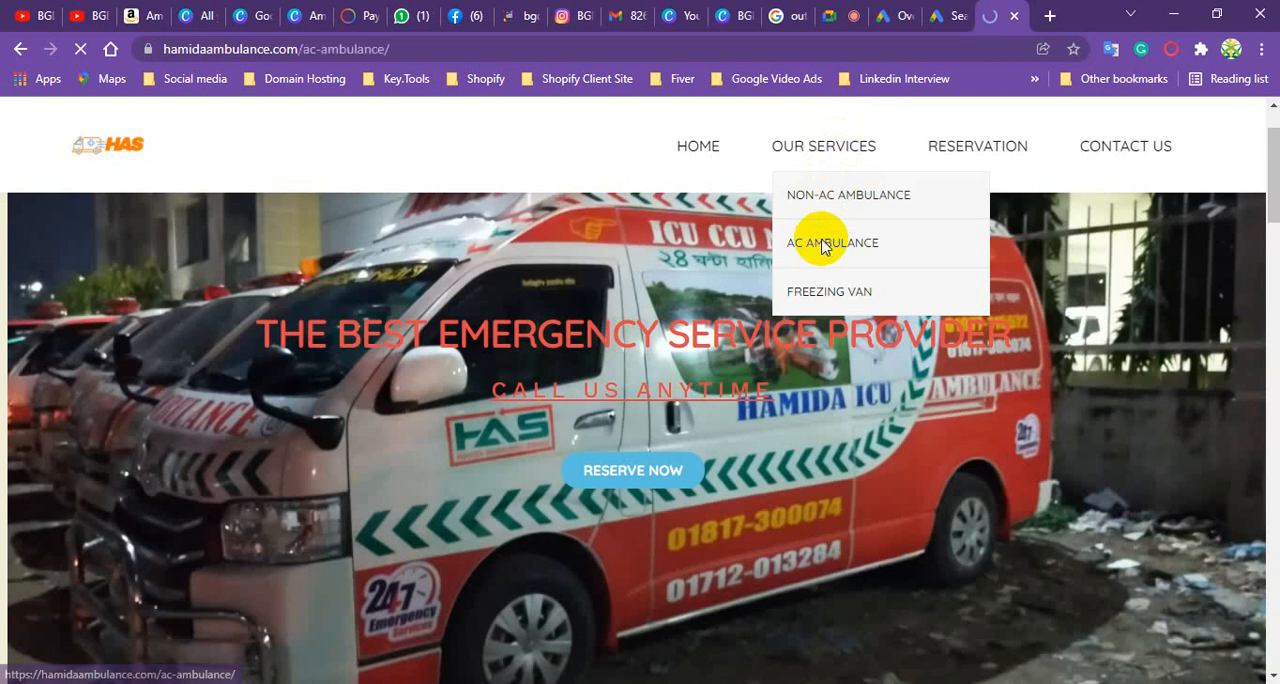
{"action": "left_click", "coordinate": [313, 48]}
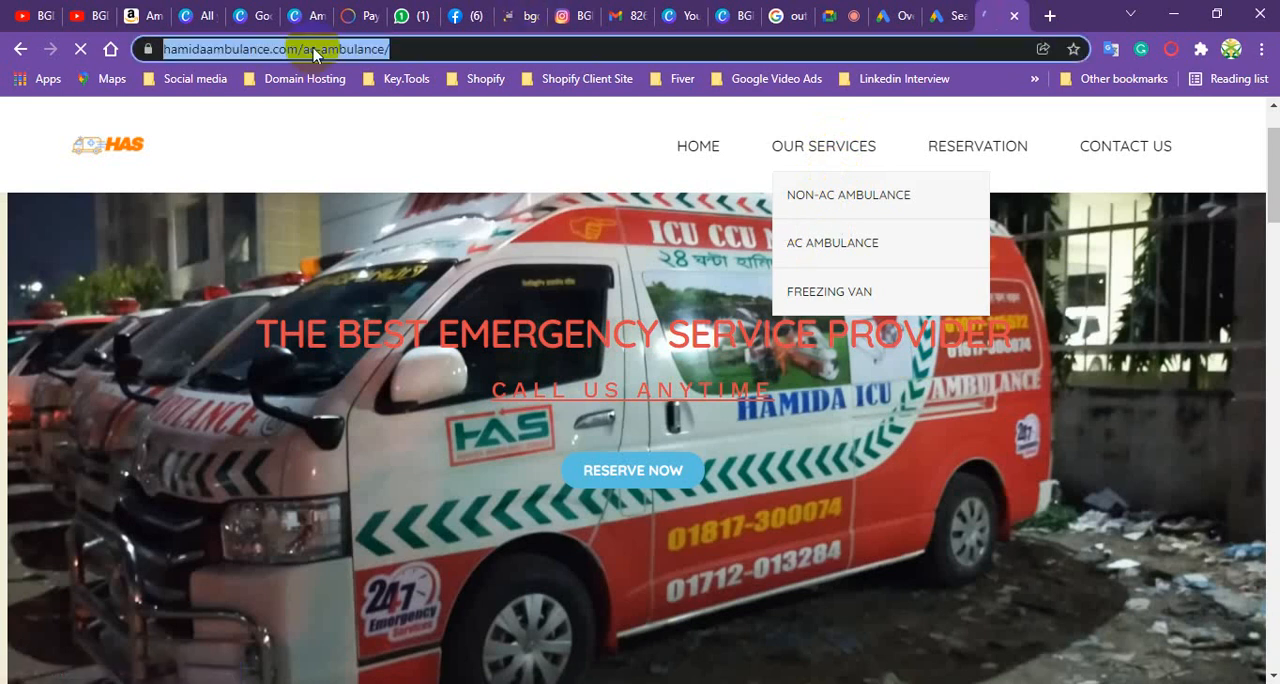
{"action": "right_click", "coordinate": [323, 48]}
{"action": "left_click", "coordinate": [374, 190]}
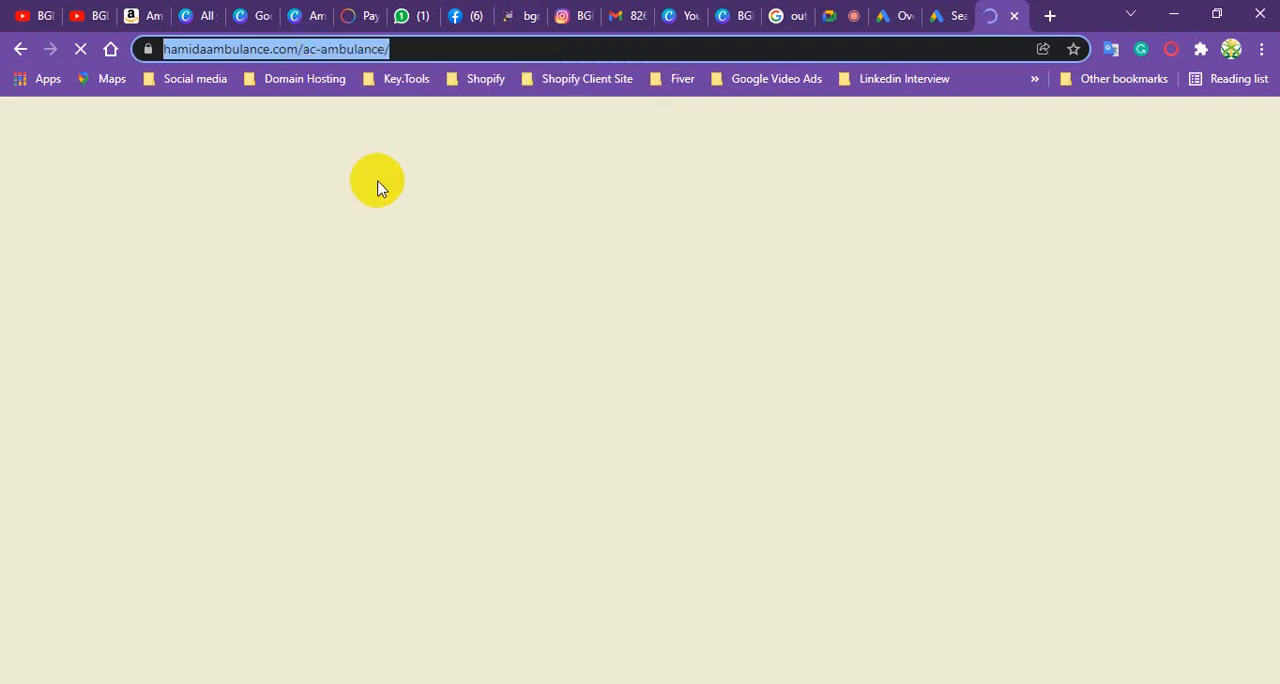
{"action": "left_click", "coordinate": [935, 15]}
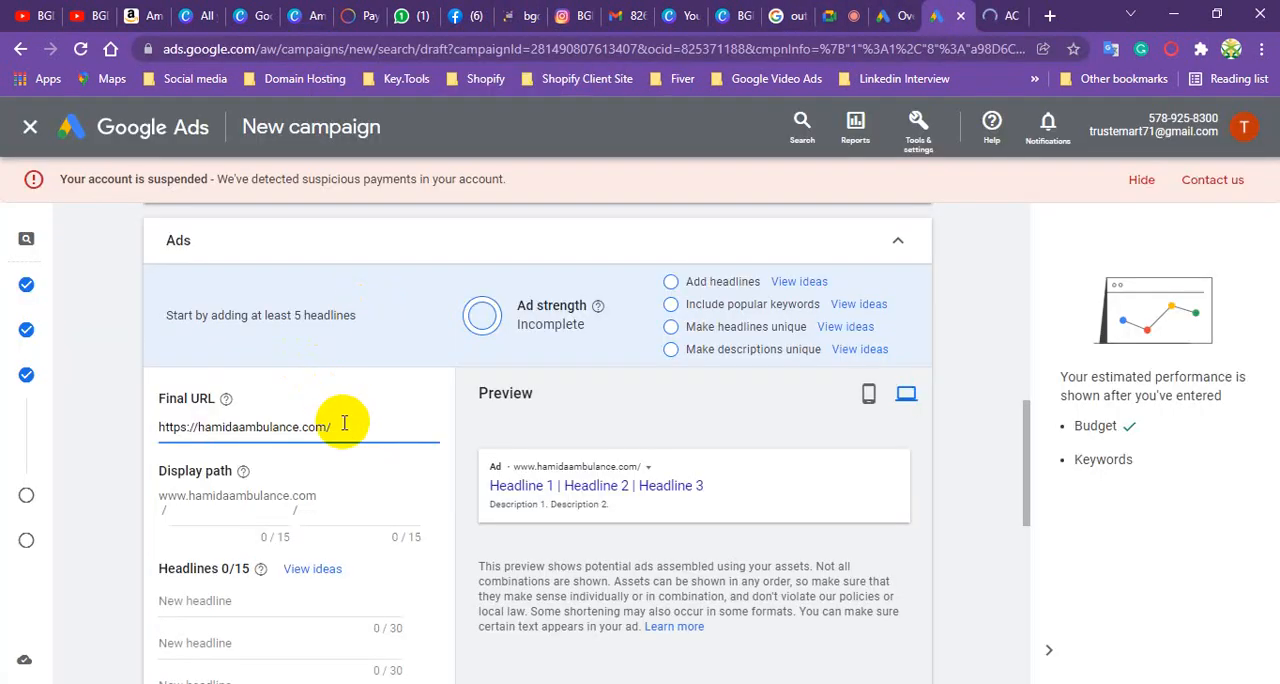
{"action": "left_click_drag", "start_coordinate": [343, 425], "coordinate": [88, 436]}
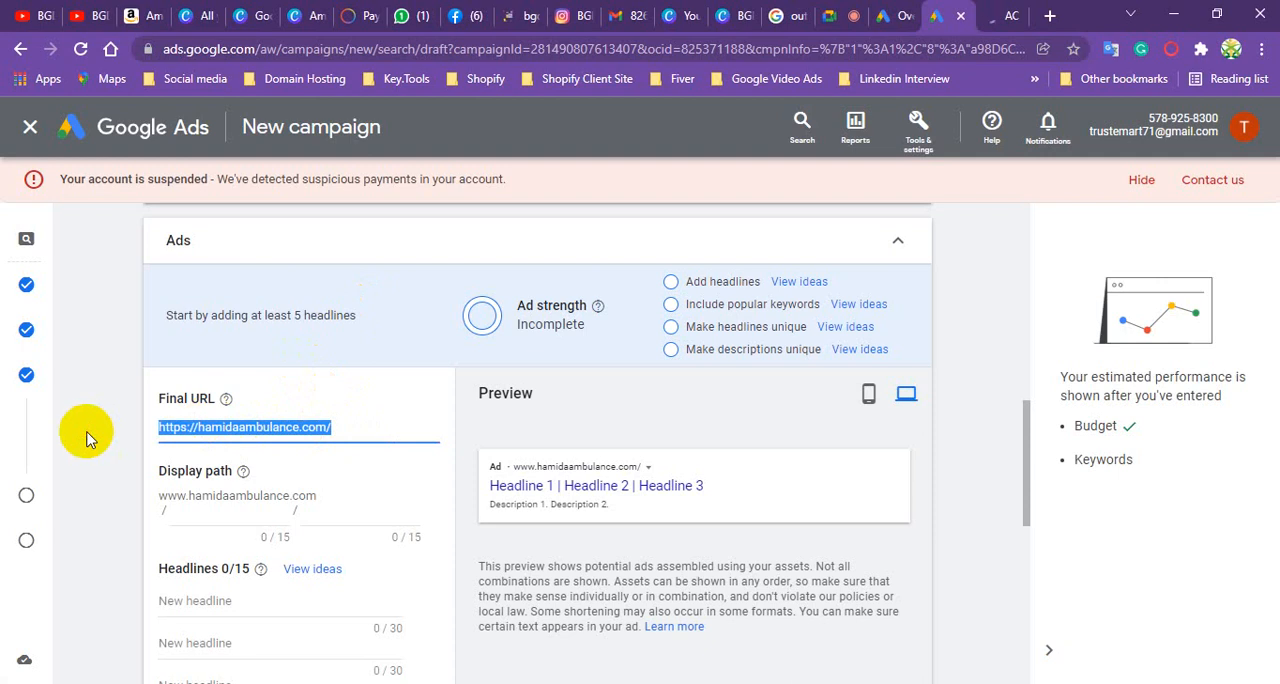
{"action": "key", "text": "ctrl+v"}
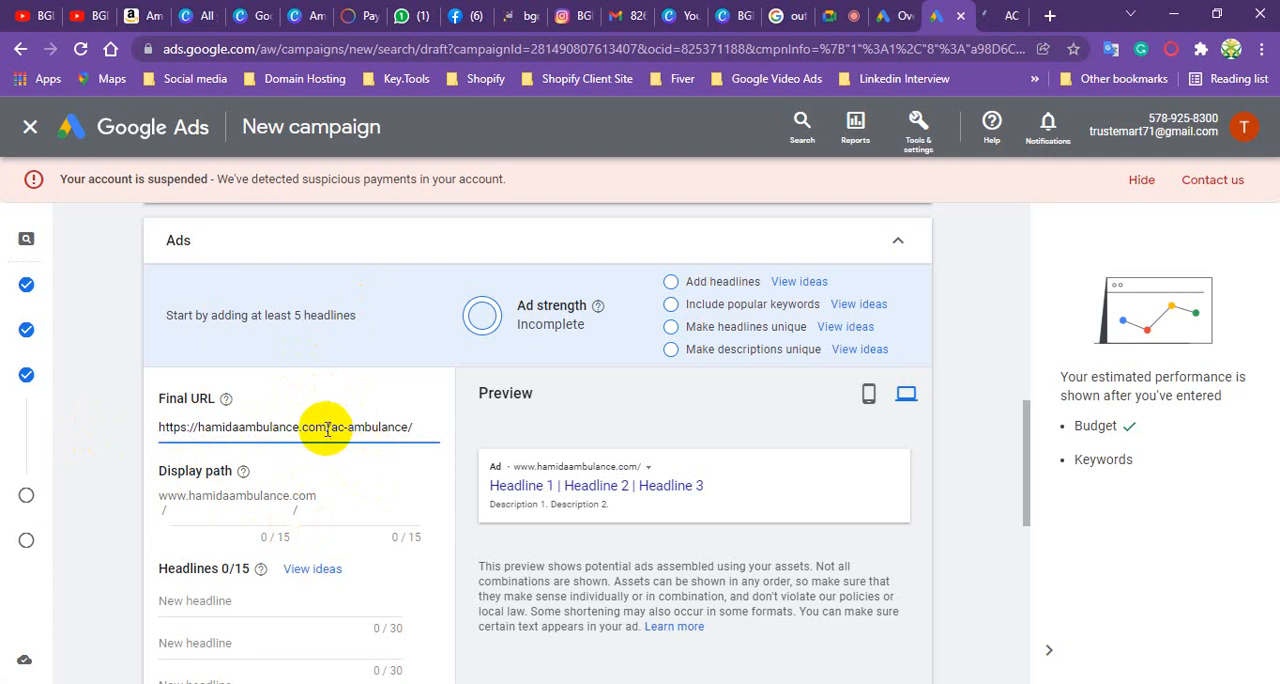
{"action": "left_click_drag", "start_coordinate": [325, 428], "coordinate": [190, 428]}
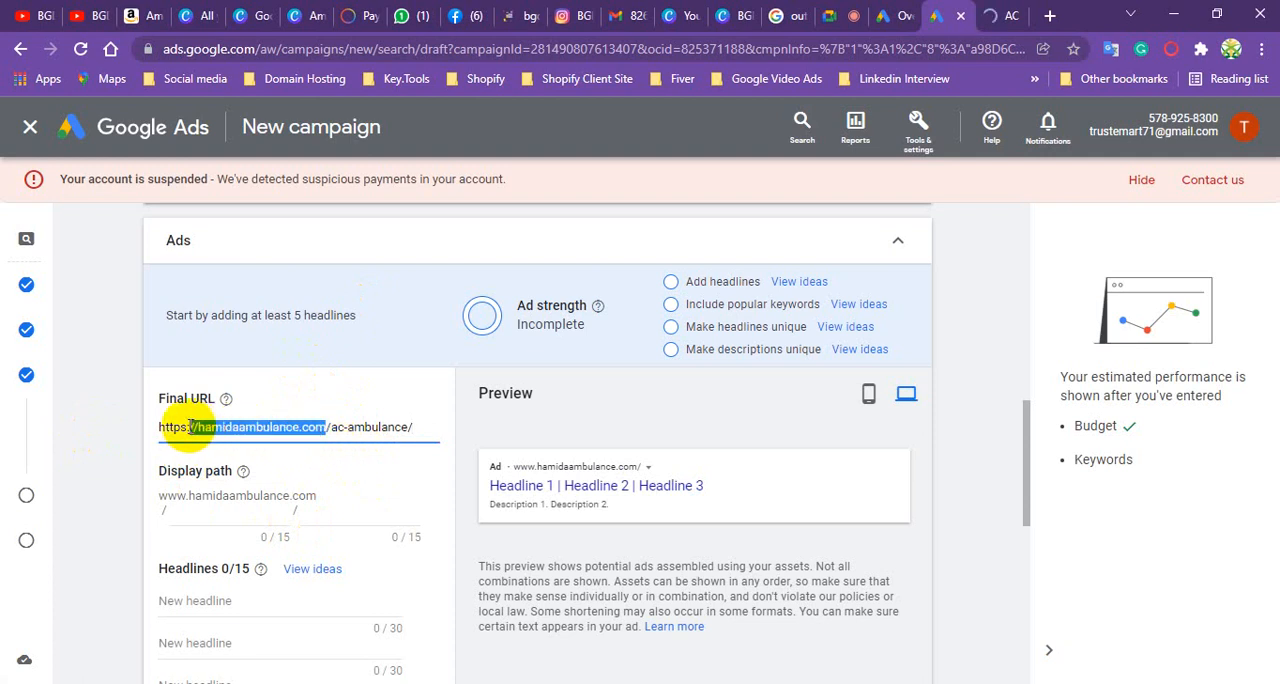
{"action": "left_click_drag", "start_coordinate": [330, 427], "coordinate": [400, 427]}
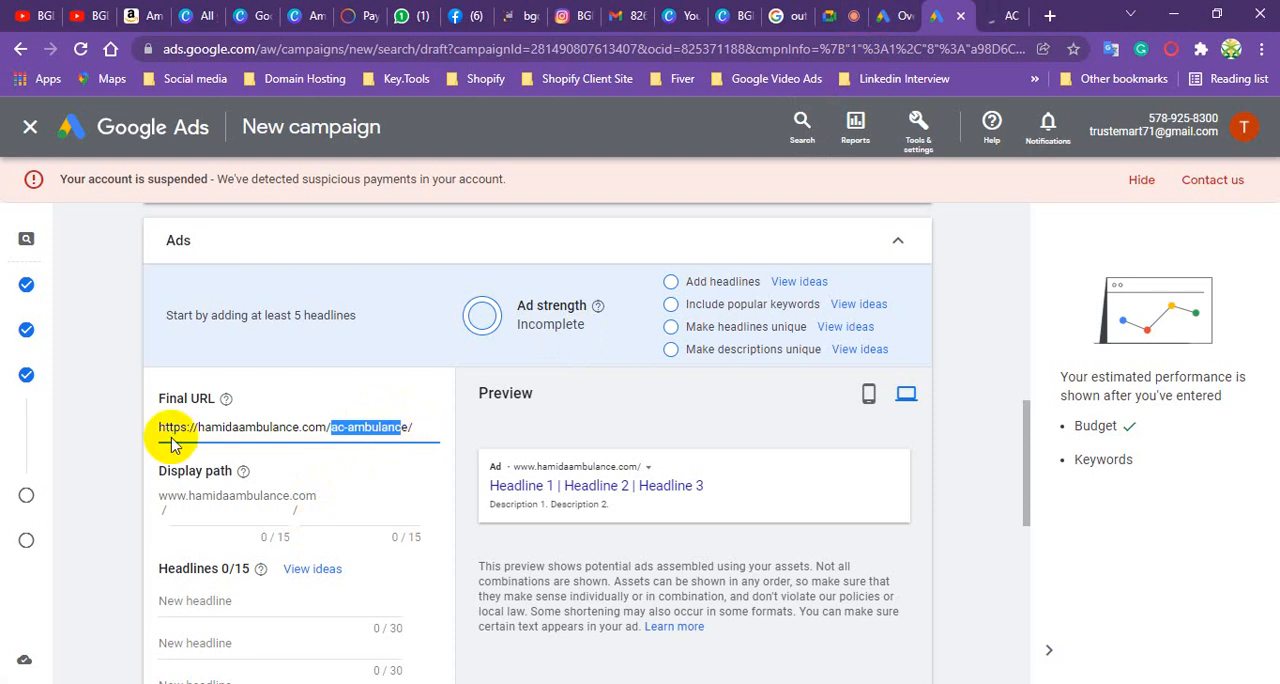
- Set the ad's display path to "Ambulance" for the first part and "Service" for the second
{"action": "left_click", "coordinate": [239, 505]}
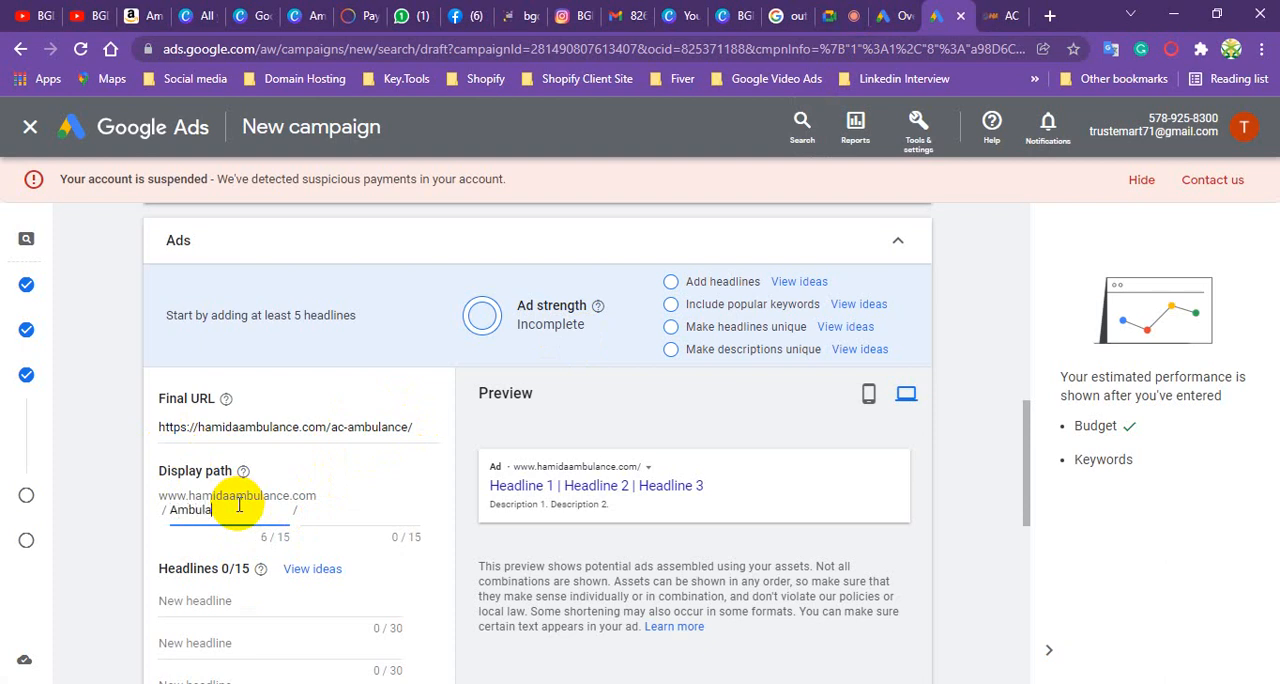
{"action": "type", "text": "Ambulance"}
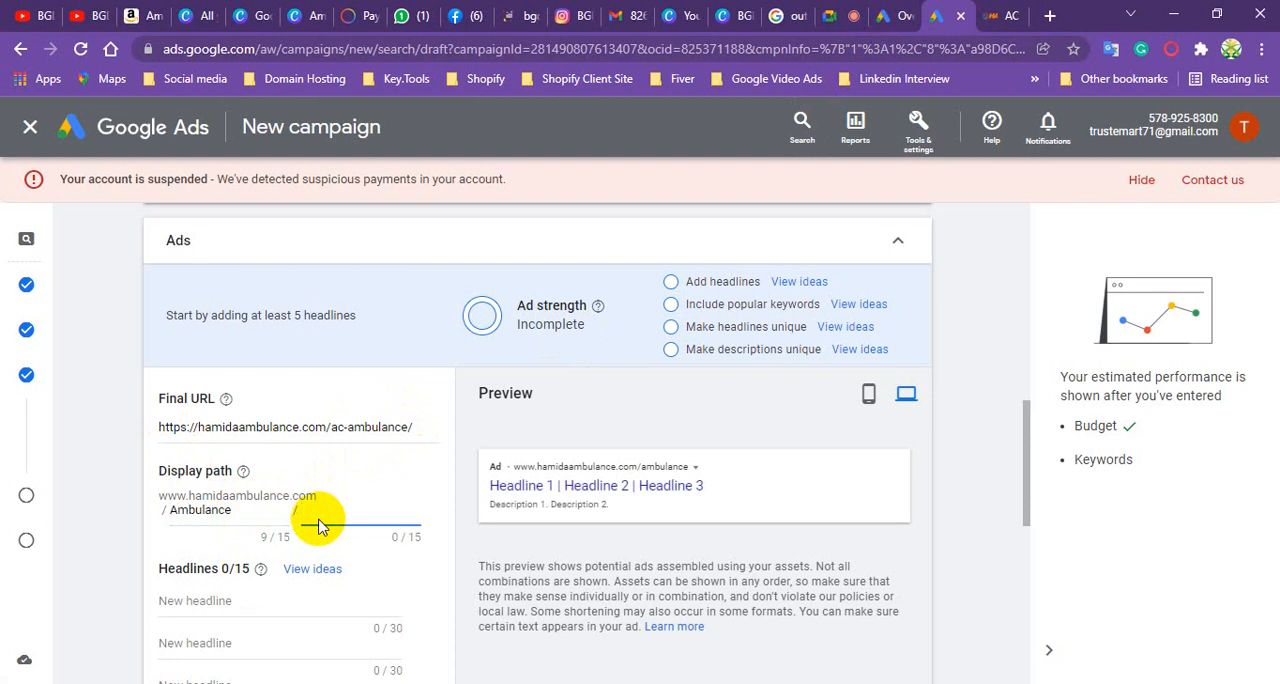
{"action": "left_click", "coordinate": [320, 527]}
{"action": "type", "text": "Service"}
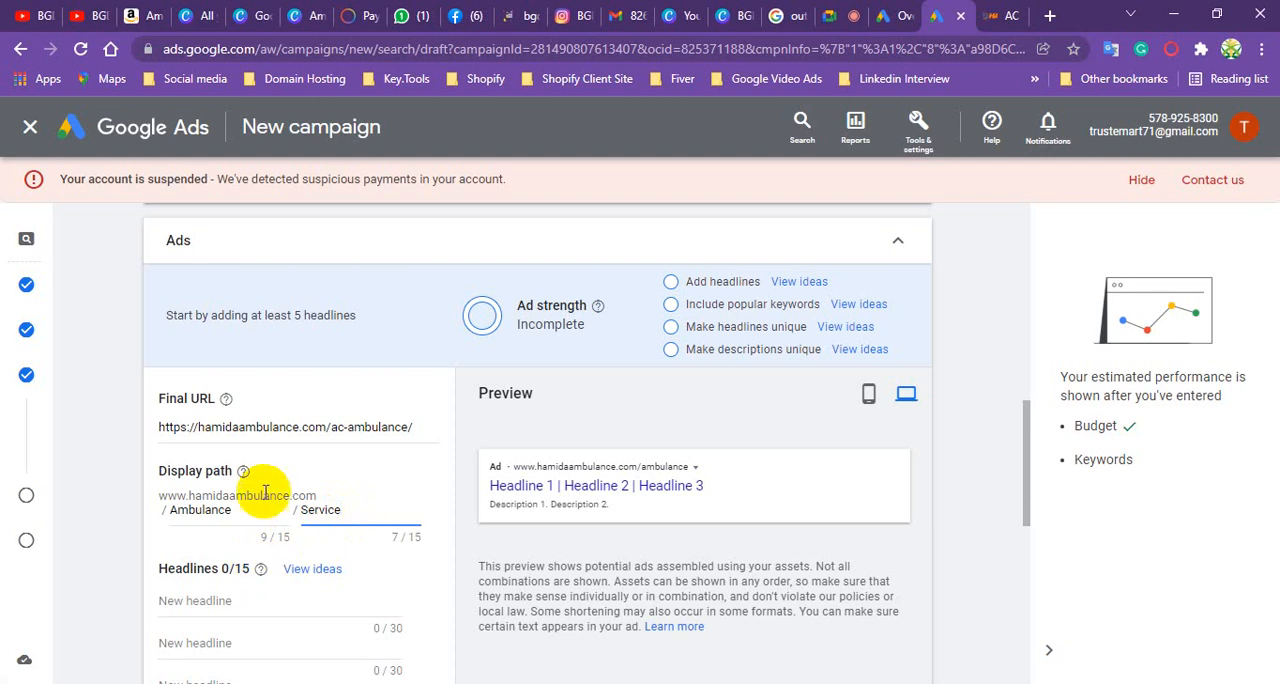
- Examine the empty headline fields and how the three headlines are arranged in the ad preview
{"action": "scroll", "coordinate": [265, 492], "scroll_direction": "down", "scroll_amount": 1}
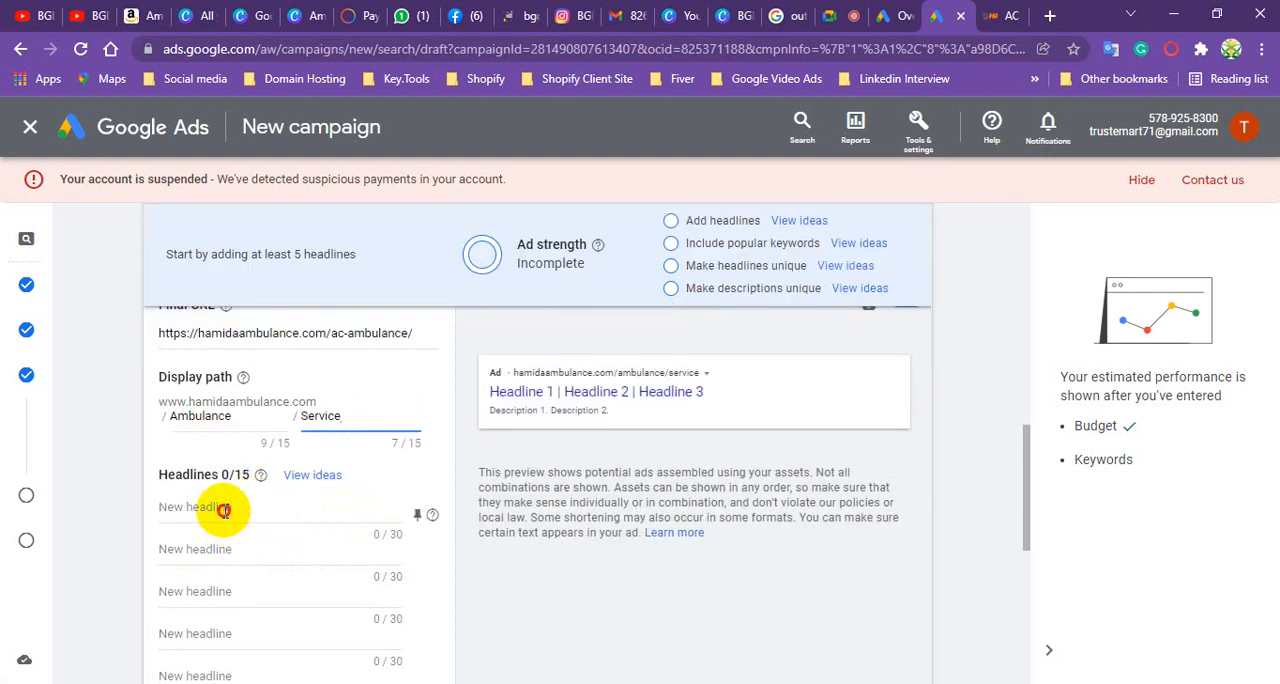
{"action": "left_click", "coordinate": [224, 511]}
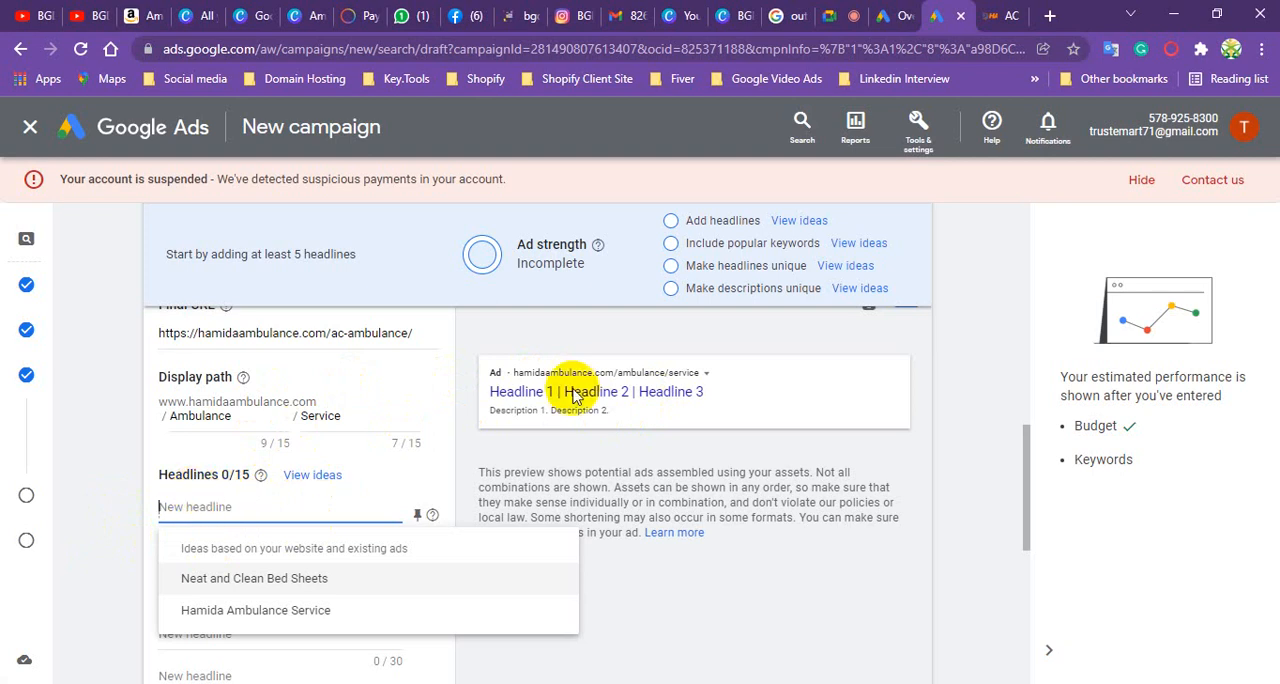
{"action": "left_click_drag", "start_coordinate": [487, 393], "coordinate": [710, 399]}
{"action": "scroll", "coordinate": [194, 477], "scroll_direction": "down", "scroll_amount": 2}
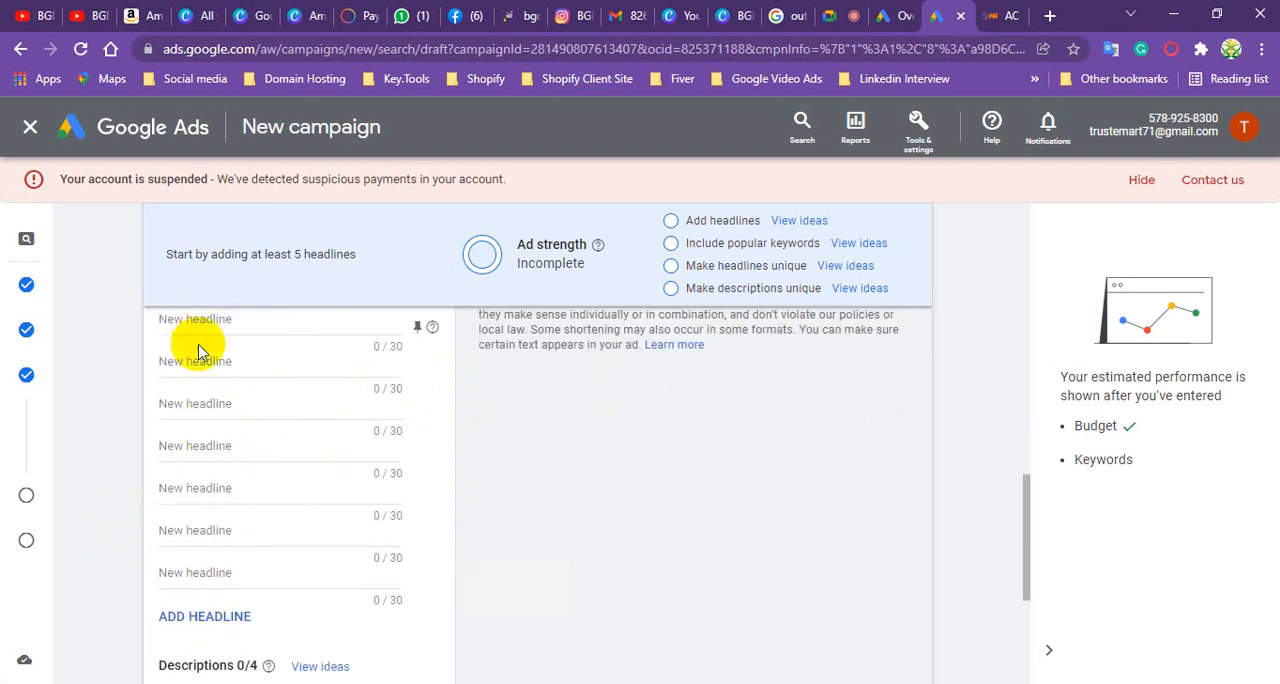
{"action": "scroll", "coordinate": [177, 460], "scroll_direction": "up", "scroll_amount": 3}
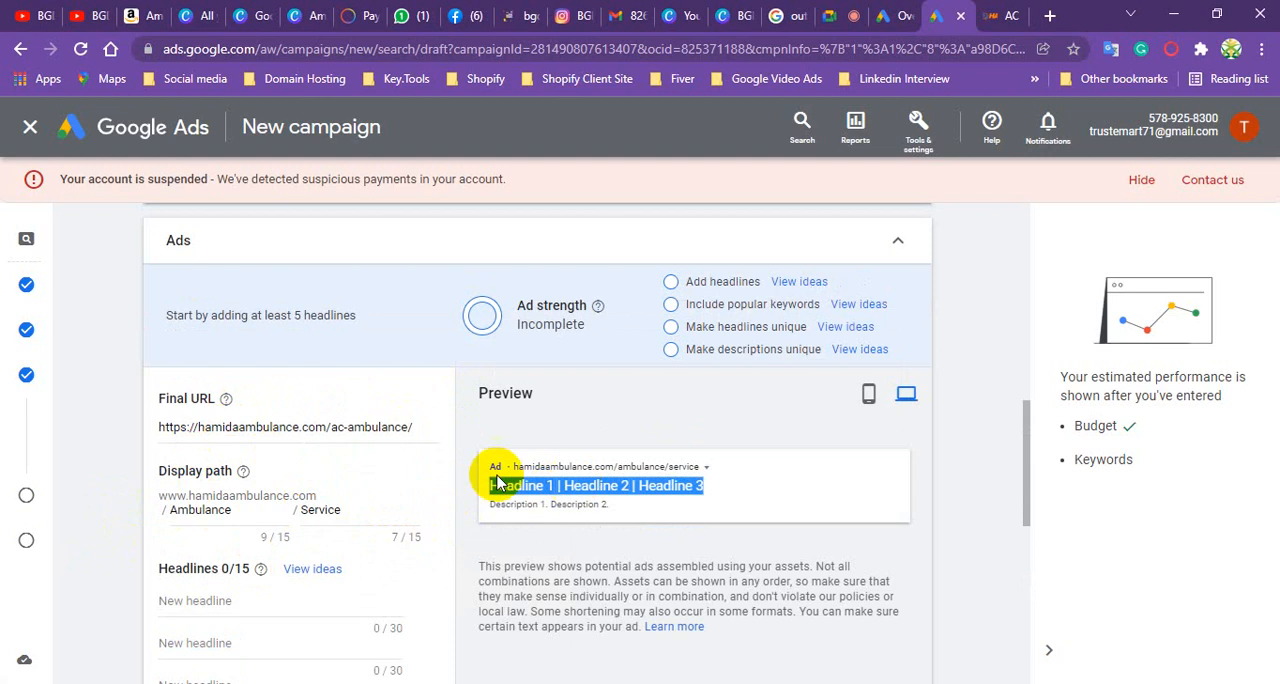
{"action": "scroll", "coordinate": [363, 481], "scroll_direction": "down", "scroll_amount": 3}
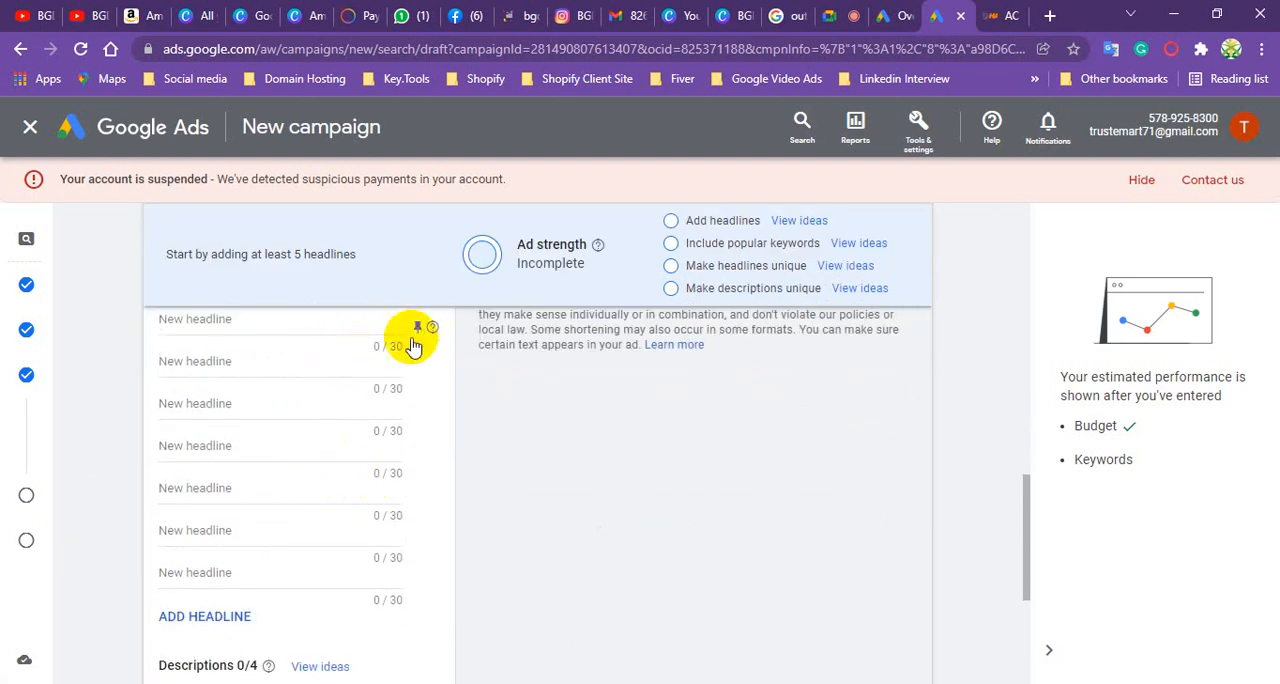
{"action": "scroll", "coordinate": [591, 400], "scroll_direction": "up", "scroll_amount": 3}
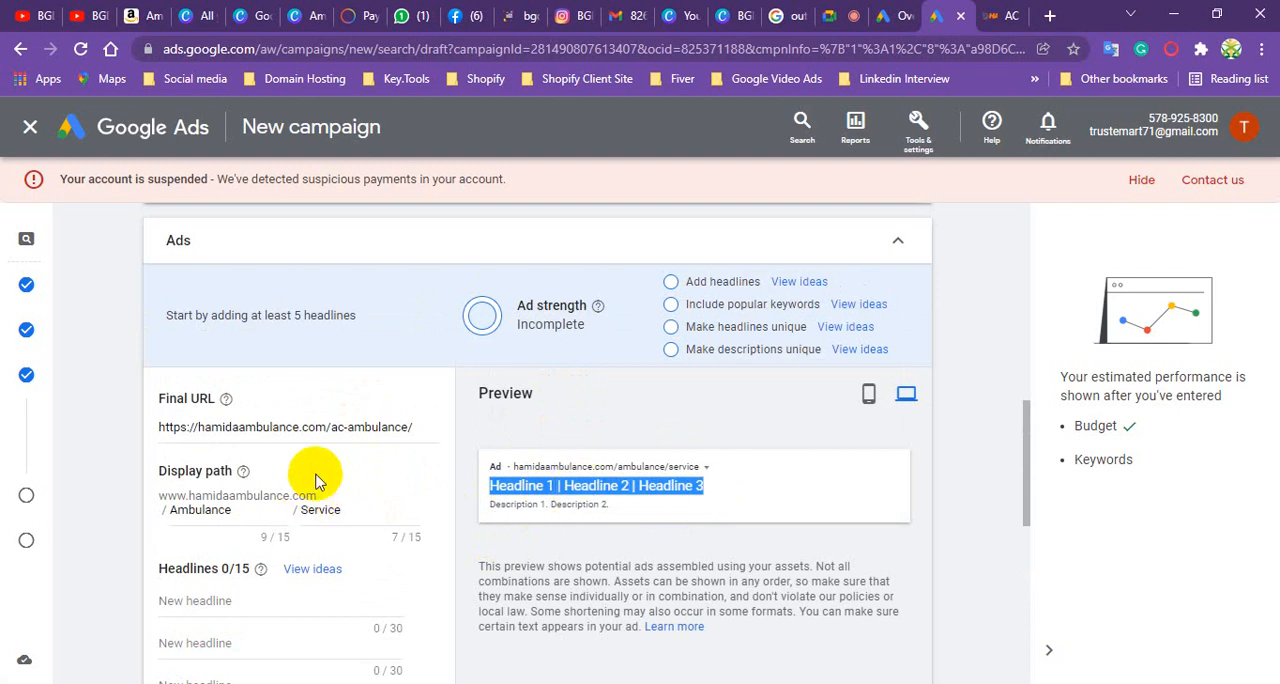
- Enter "Ambulance Service in Dhaka" as the first headline and pin it to show only in position 1
{"action": "scroll", "coordinate": [315, 480], "scroll_direction": "down", "scroll_amount": 1}
{"action": "left_click", "coordinate": [242, 508]}
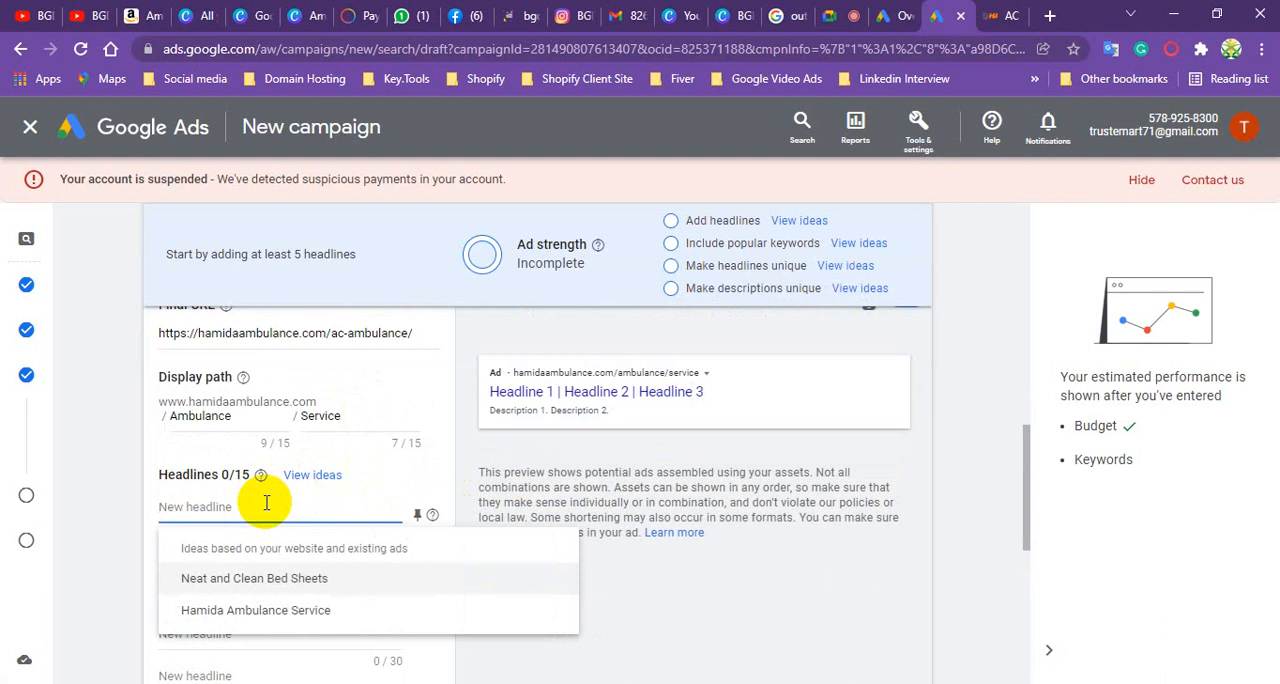
{"action": "type", "text": "Ambulance"}
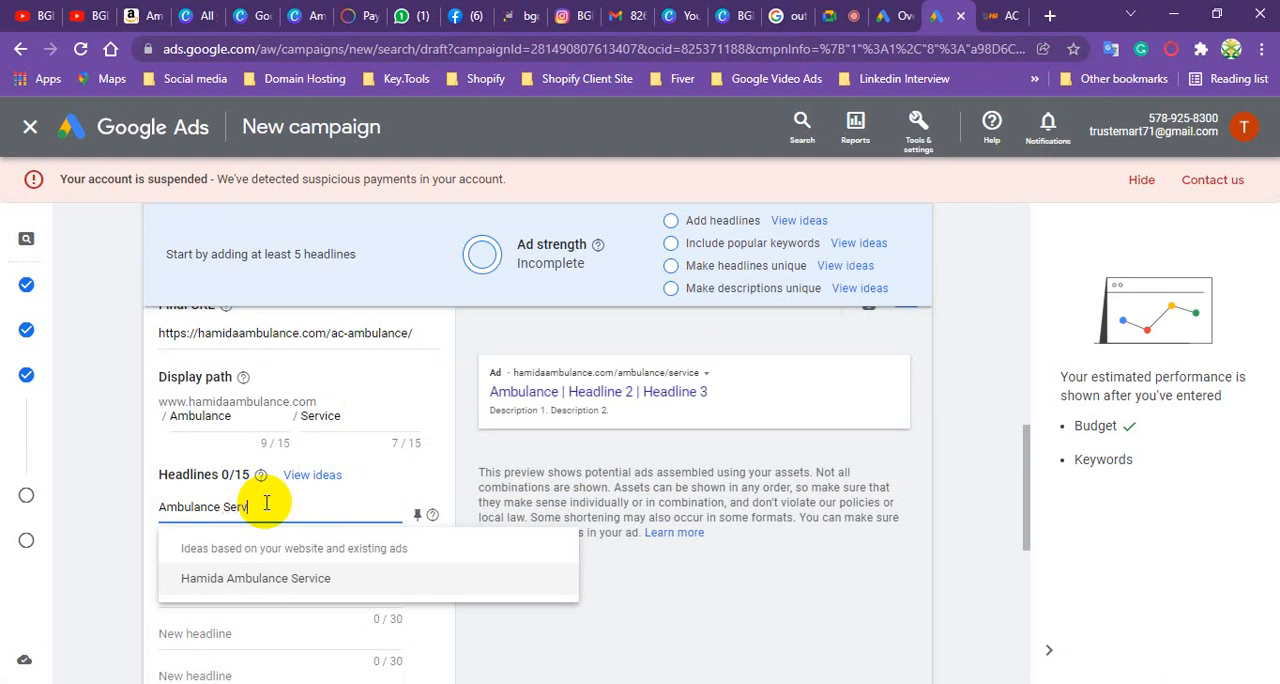
{"action": "type", "text": "Service In"}
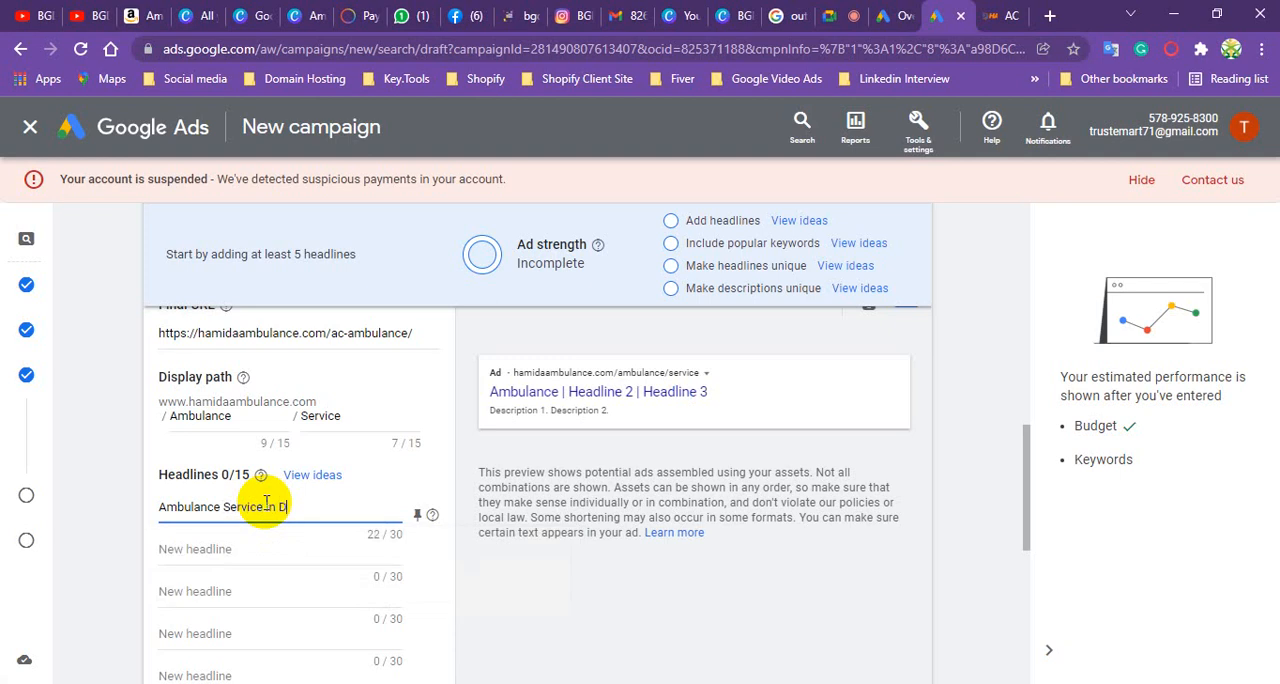
{"action": "type", "text": " Dhaka"}
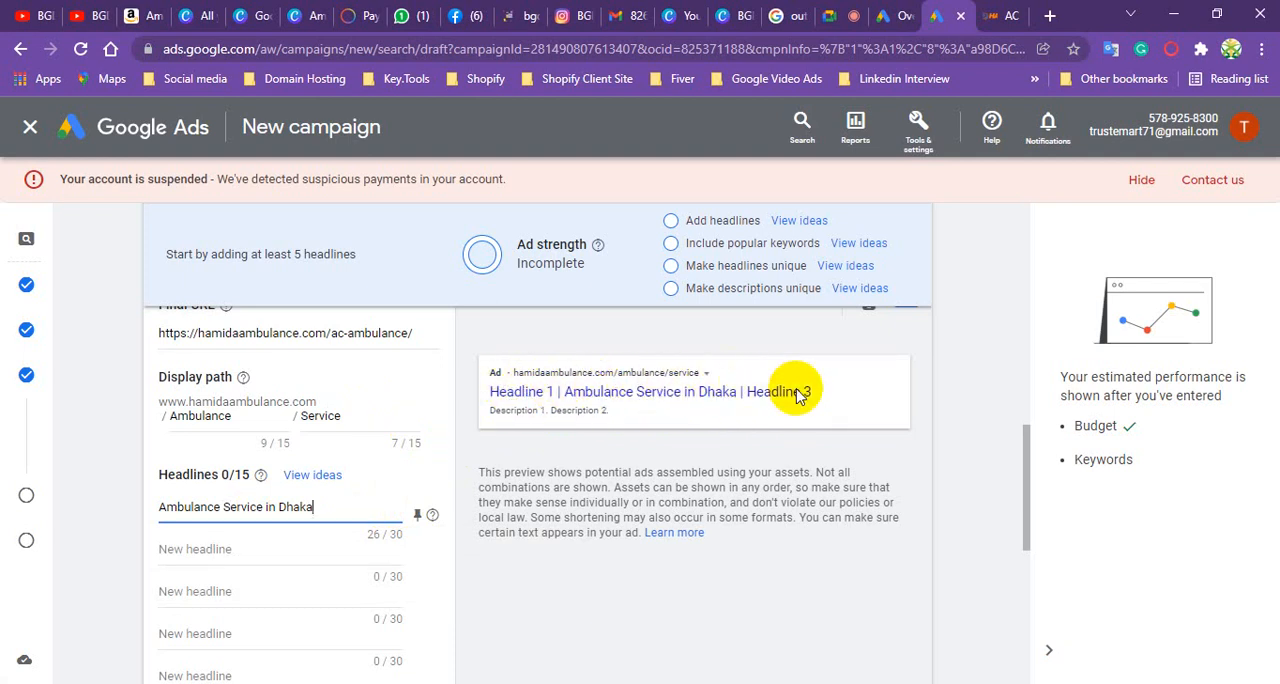
{"action": "left_click", "coordinate": [418, 516]}
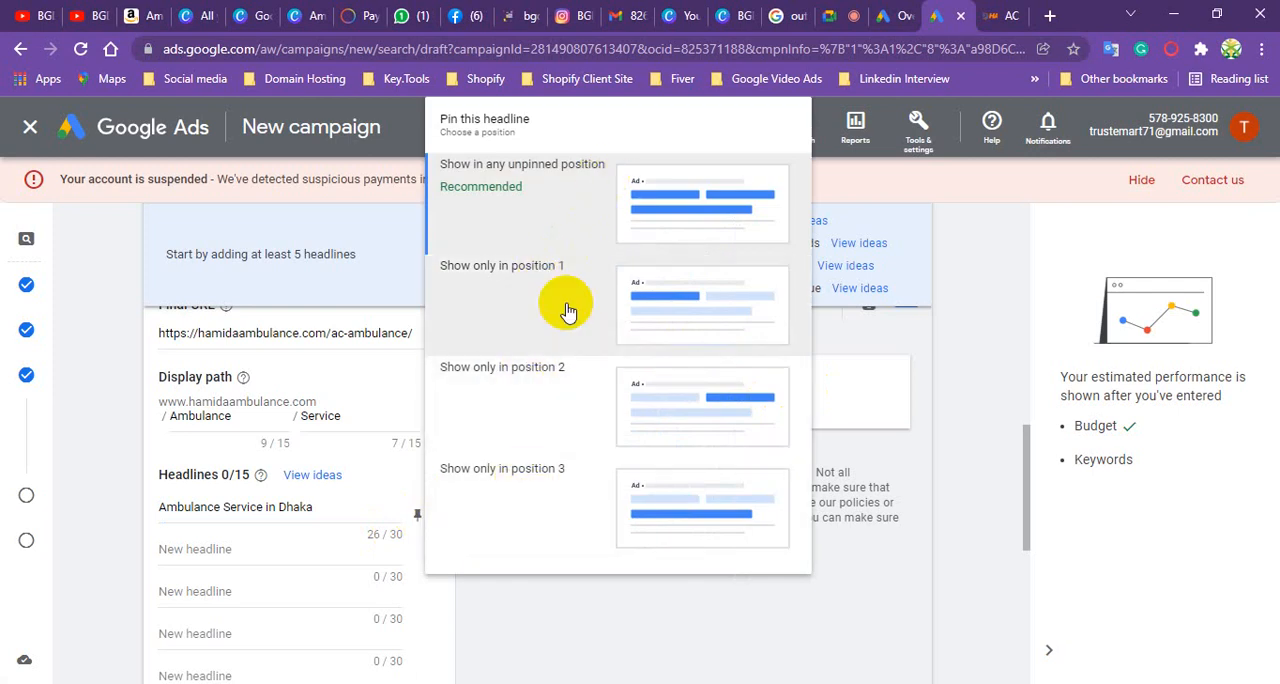
{"action": "left_click", "coordinate": [660, 292]}
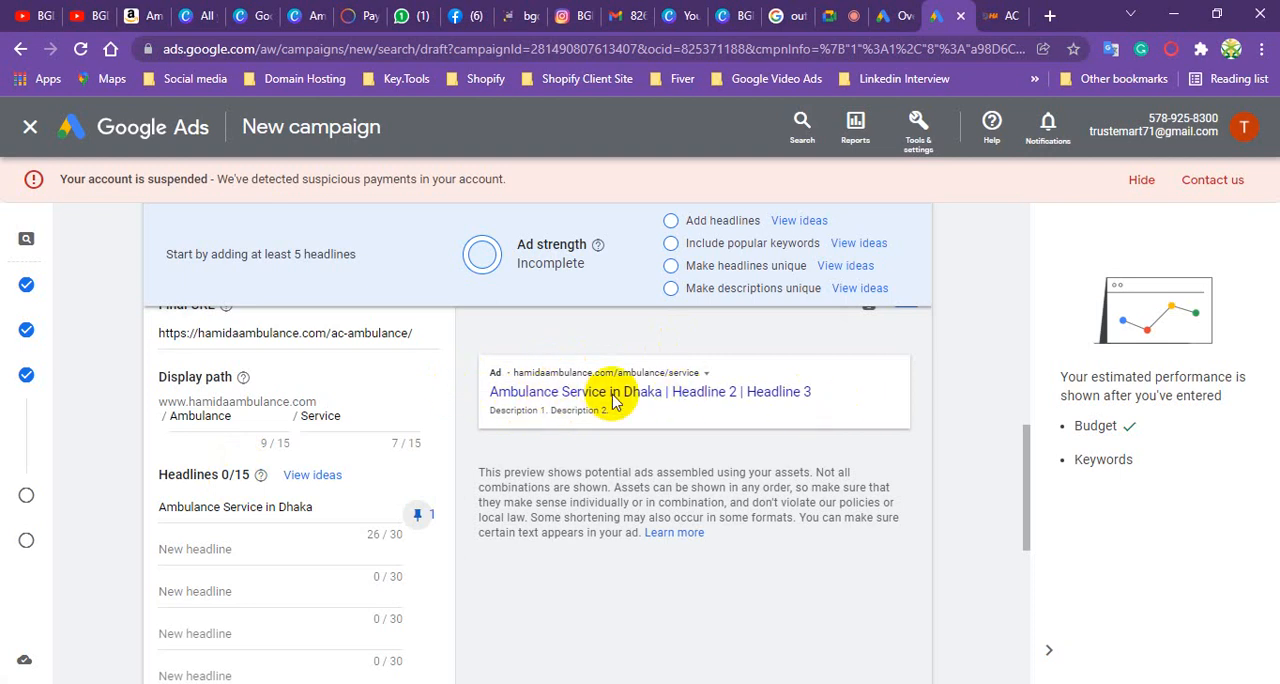
- Enter "ICU Ambulance Service" as the second headline
{"action": "scroll", "coordinate": [263, 470], "scroll_direction": "down", "scroll_amount": 1}
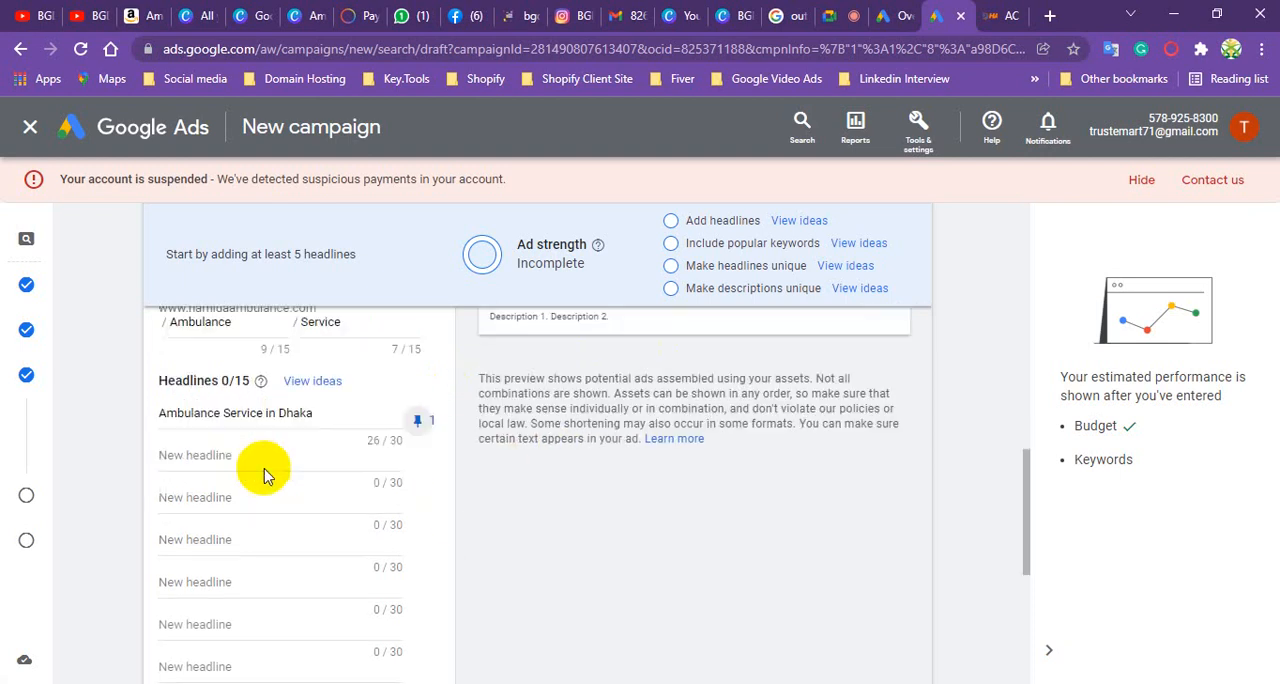
{"action": "left_click", "coordinate": [227, 455]}
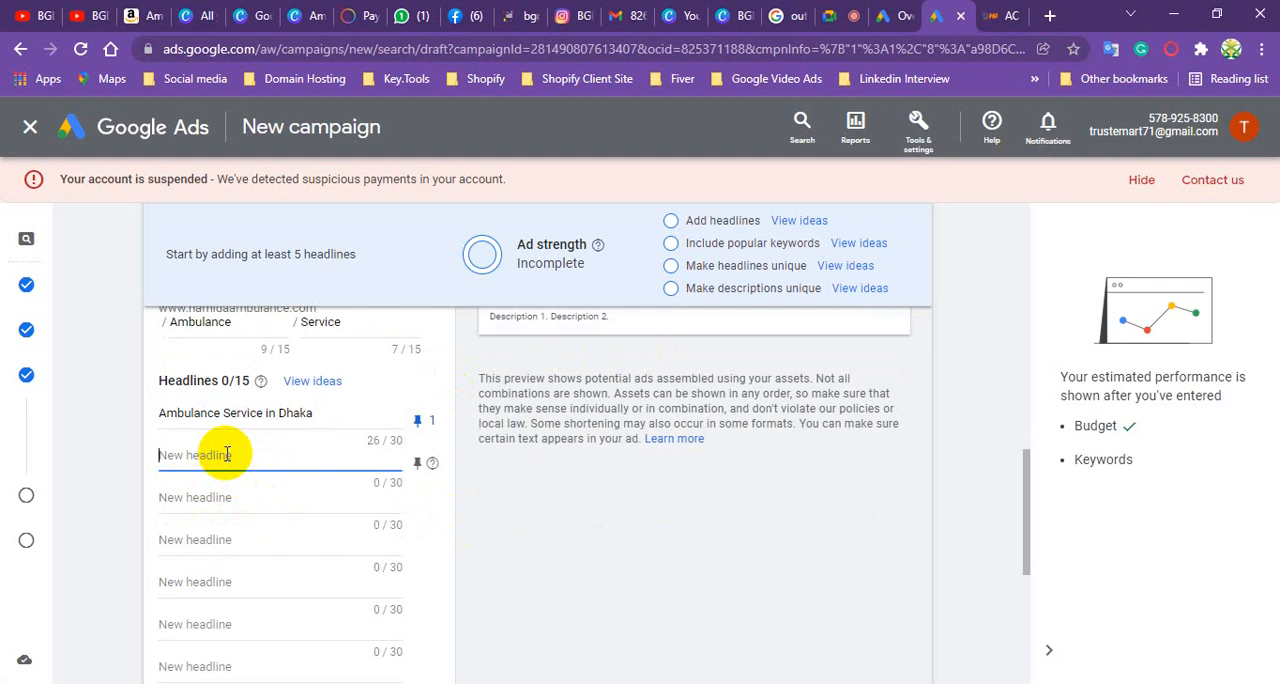
{"action": "type", "text": "I"}
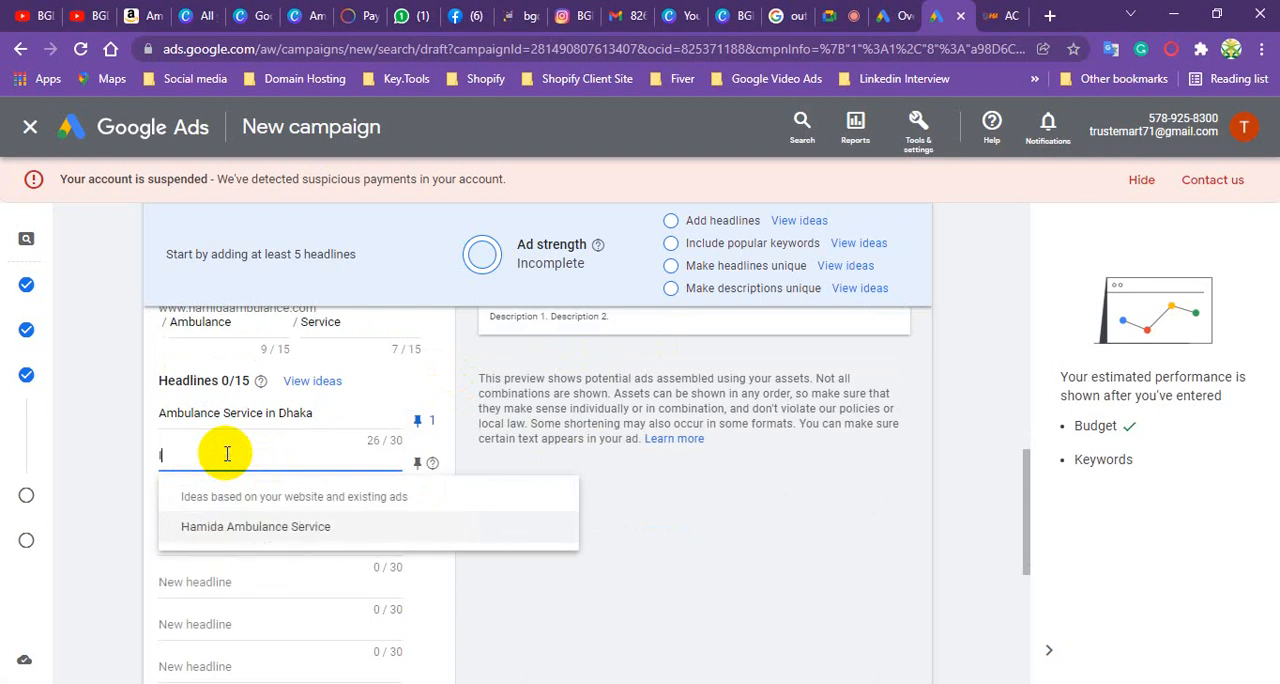
{"action": "type", "text": "CU"}
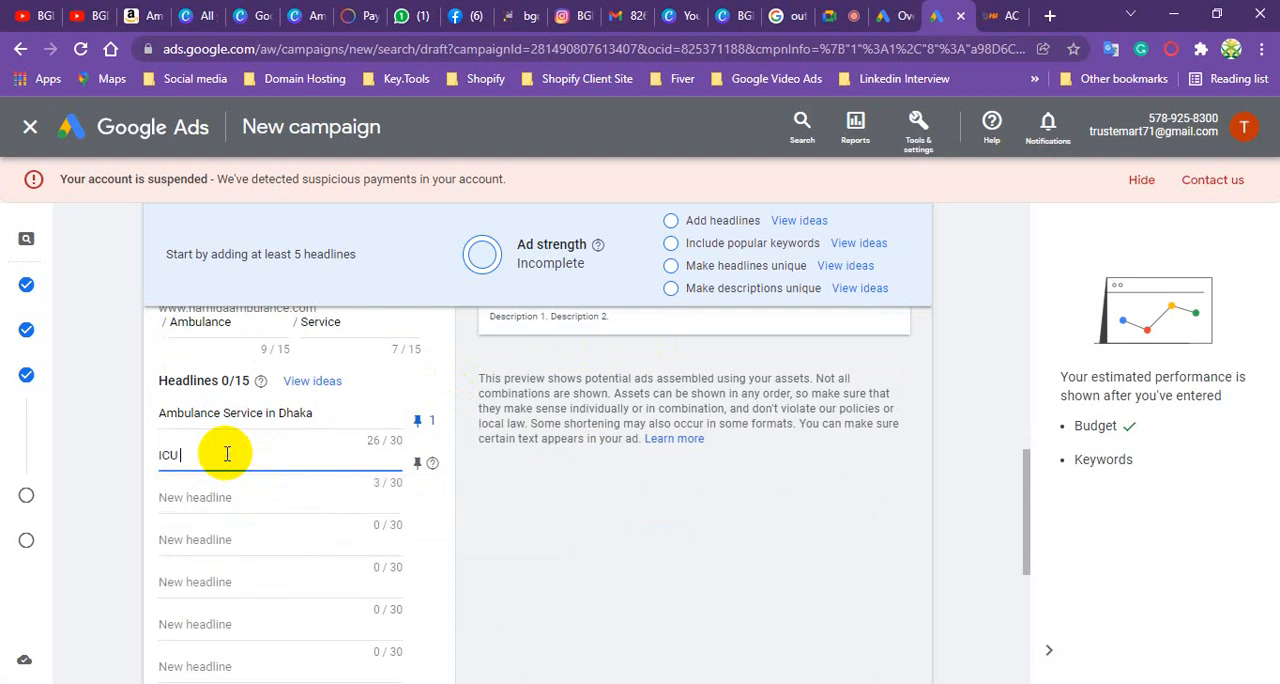
{"action": "type", "text": " Ambulance Service"}
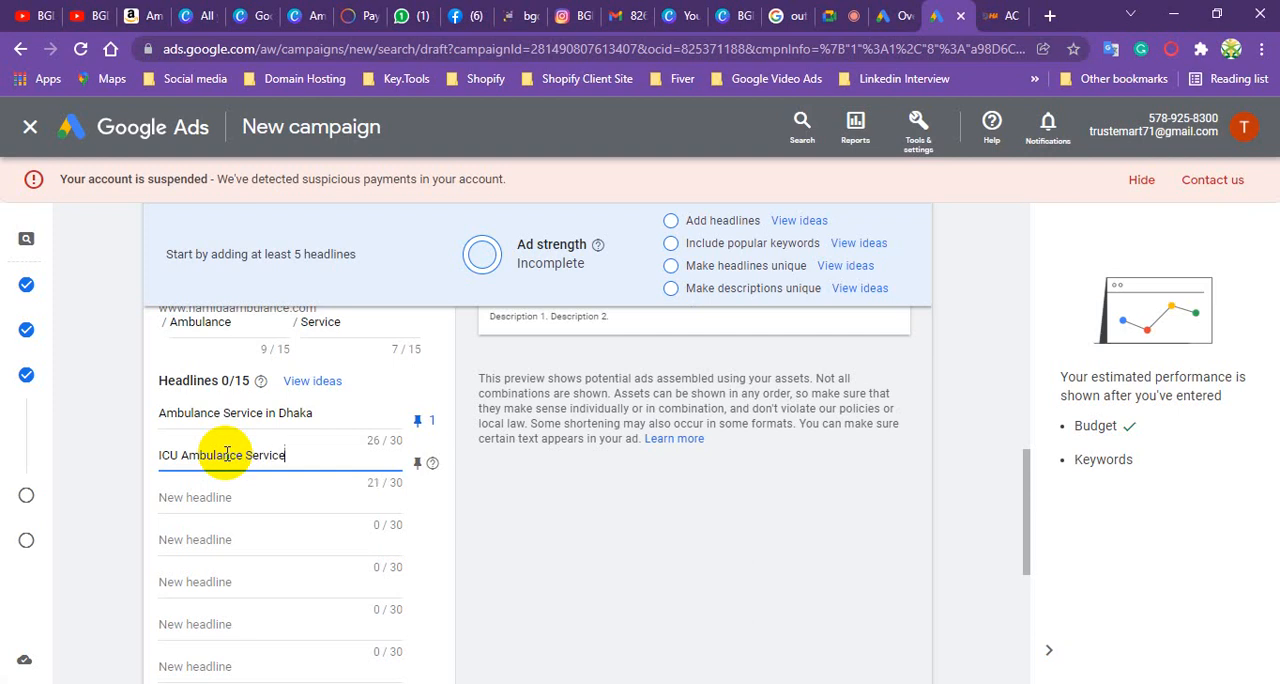
- Enter "NICU AMbulance Service" as the third headline
{"action": "left_click", "coordinate": [208, 500]}
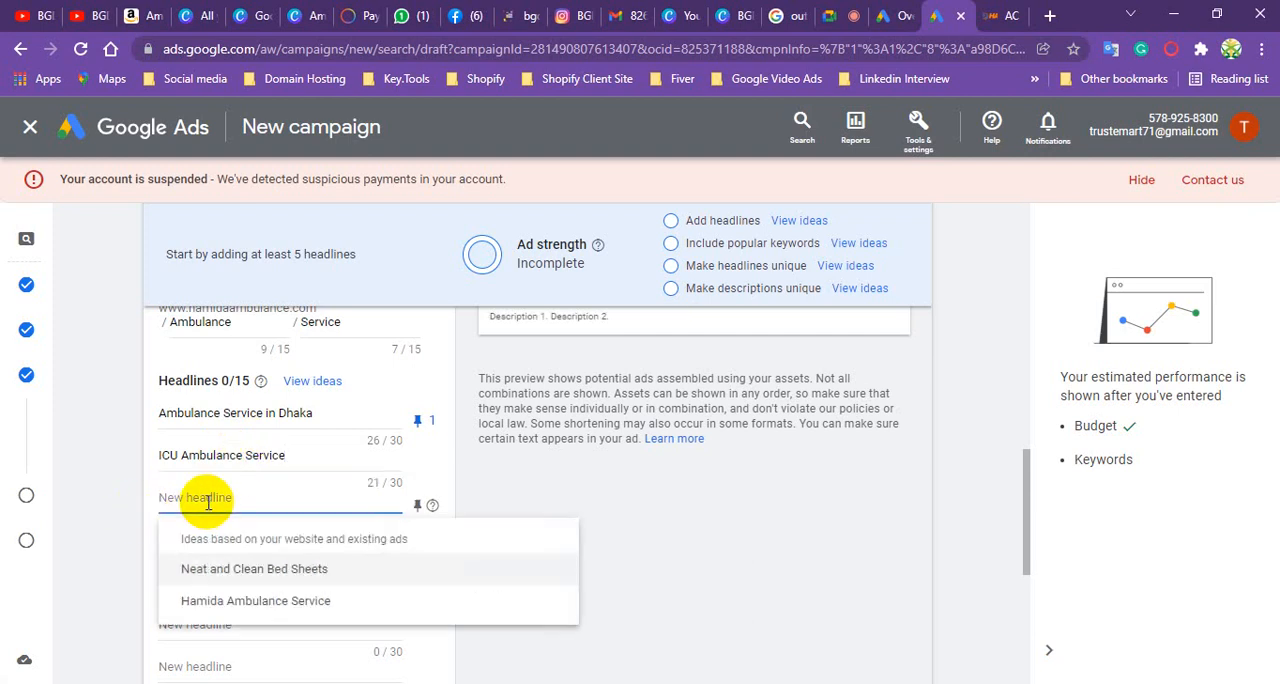
{"action": "type", "text": "NIC"}
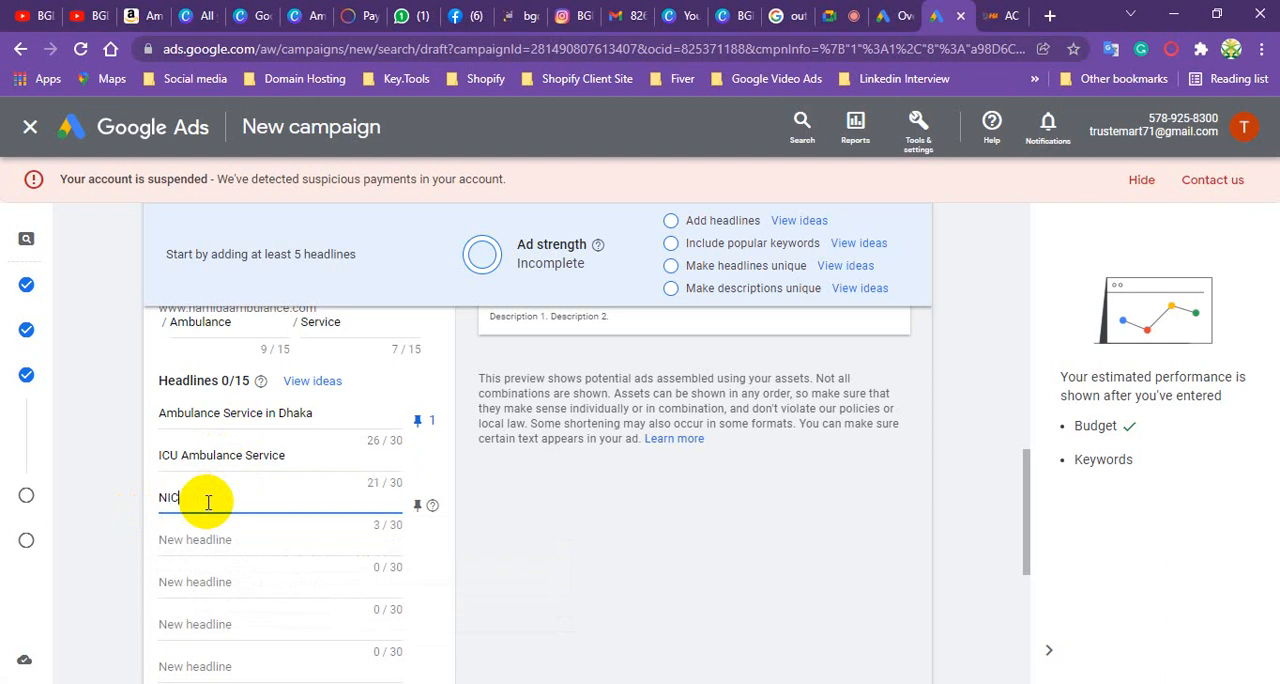
{"action": "type", "text": "U Ambulance Service"}
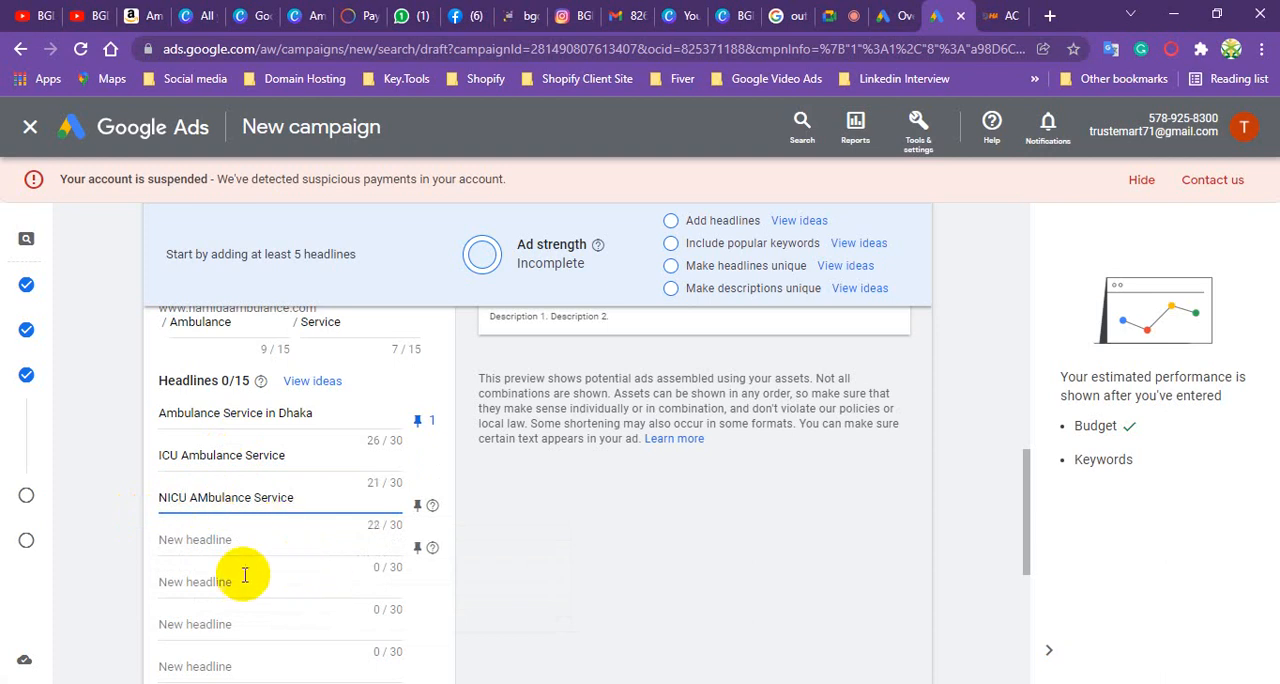
- Enter "AC Ambulance Service" as the fourth headline
{"action": "left_click", "coordinate": [250, 548]}
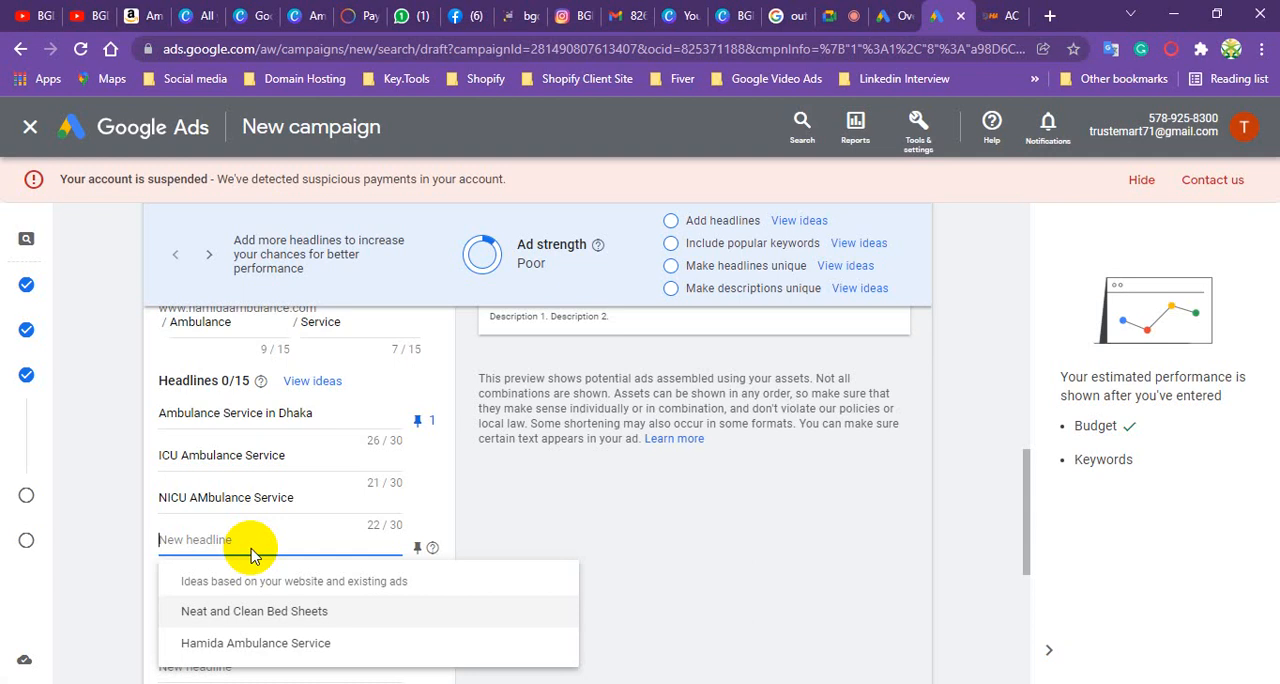
{"action": "type", "text": "AC A"}
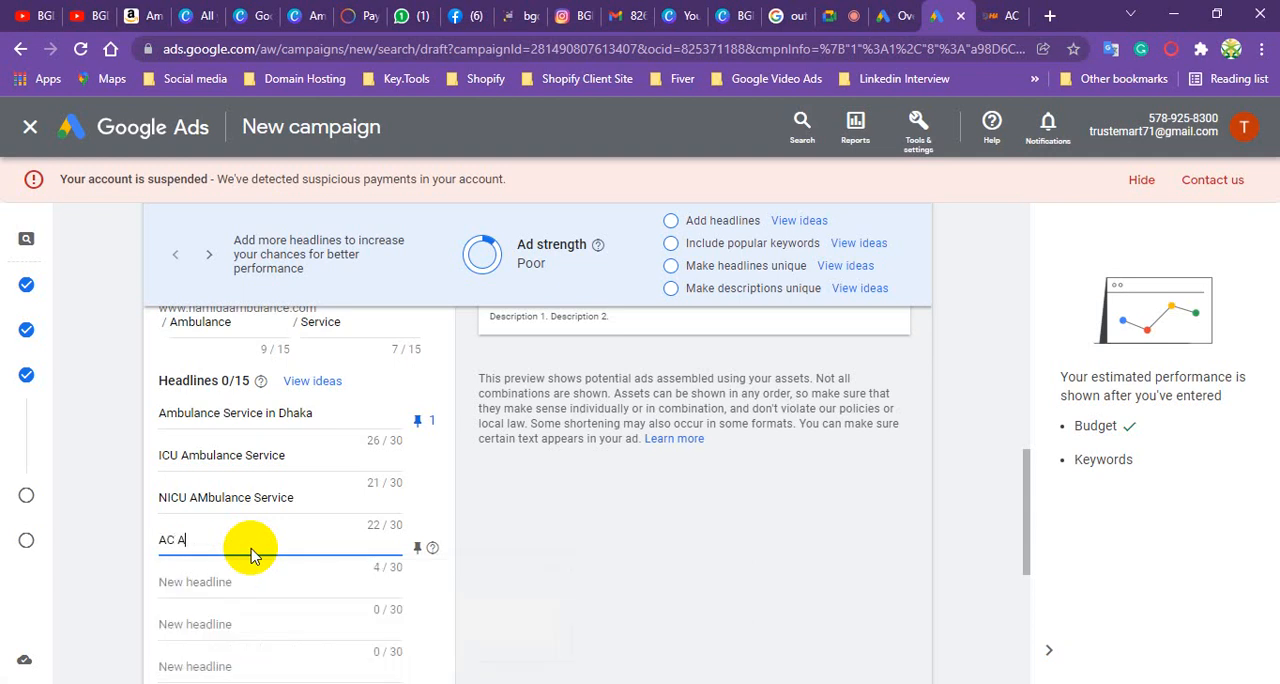
{"action": "type", "text": "mbulance Service"}
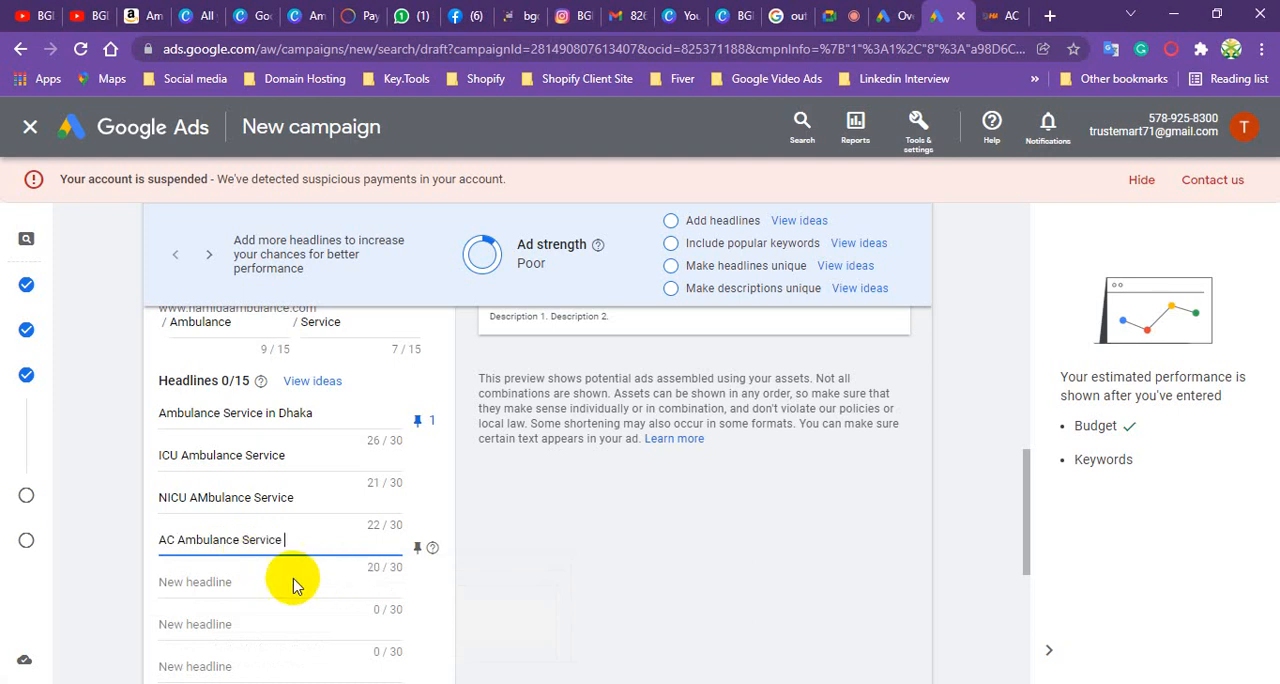
- Enter "Non AC Ambulance Service" as the fifth headline
{"action": "left_click", "coordinate": [226, 581]}
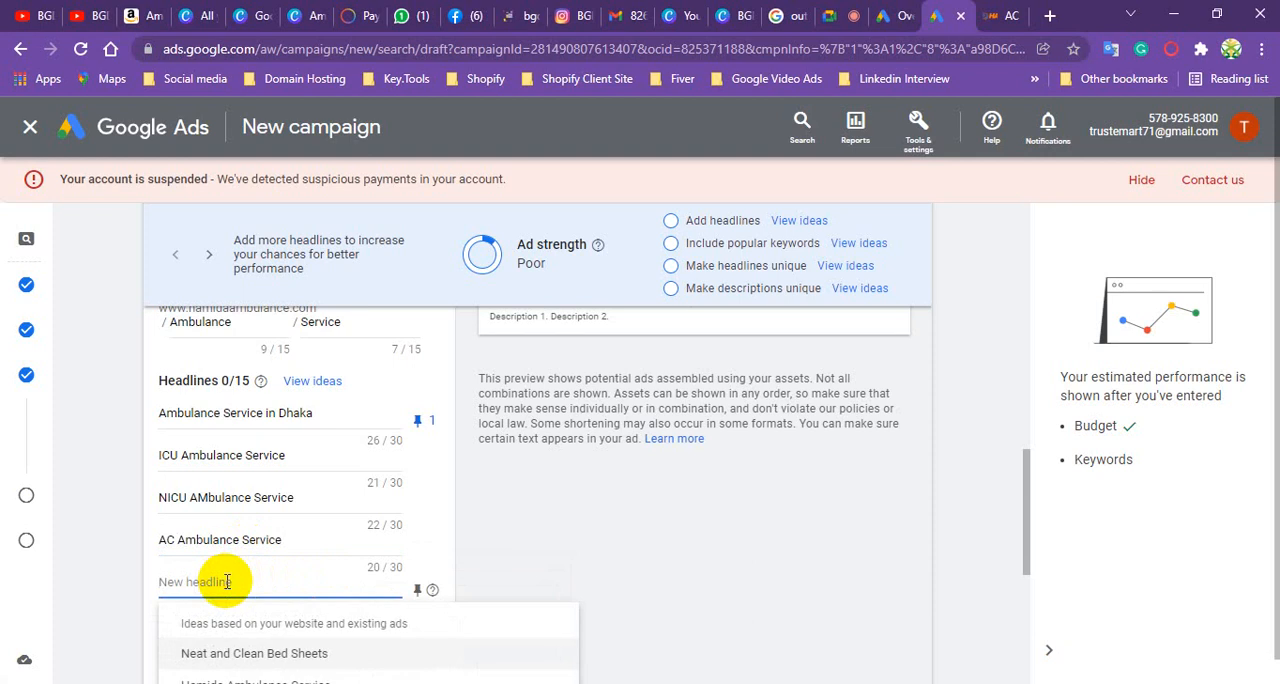
{"action": "type", "text": "NO"}
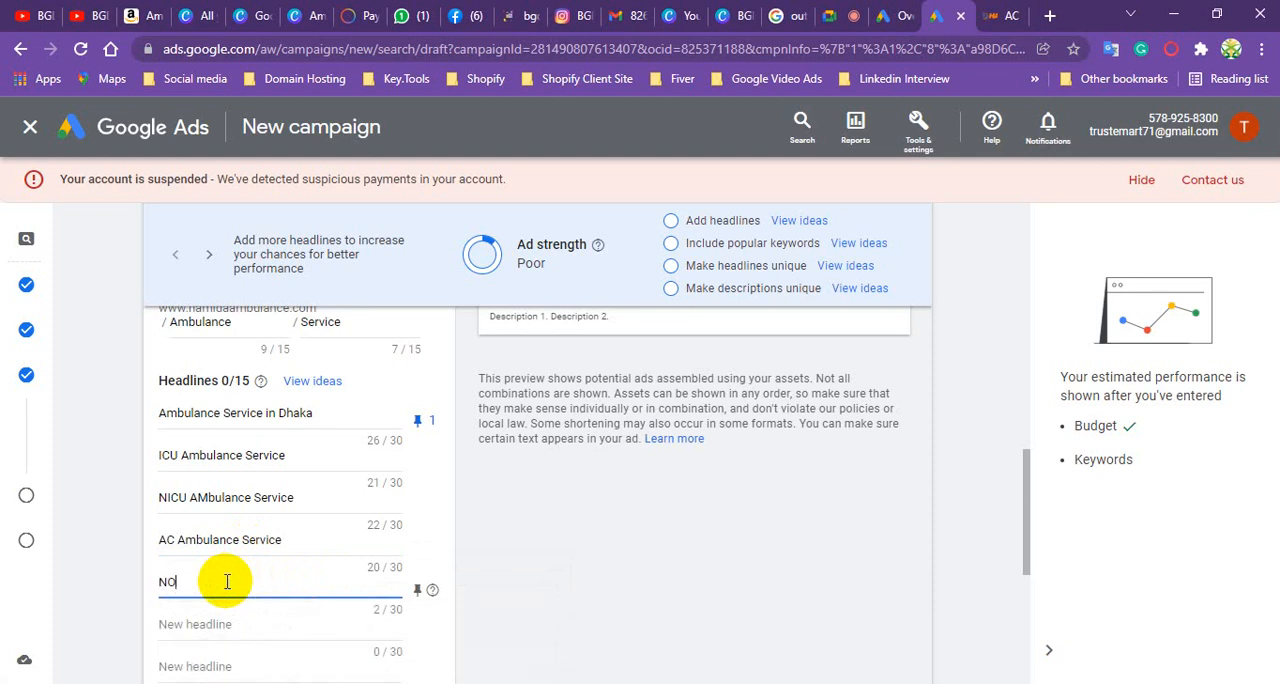
{"action": "key", "text": "BackSpace"}
{"action": "type", "text": "O"}
{"action": "key", "text": "BackSpace"}
{"action": "type", "text": "on AC Ambulance Se"}
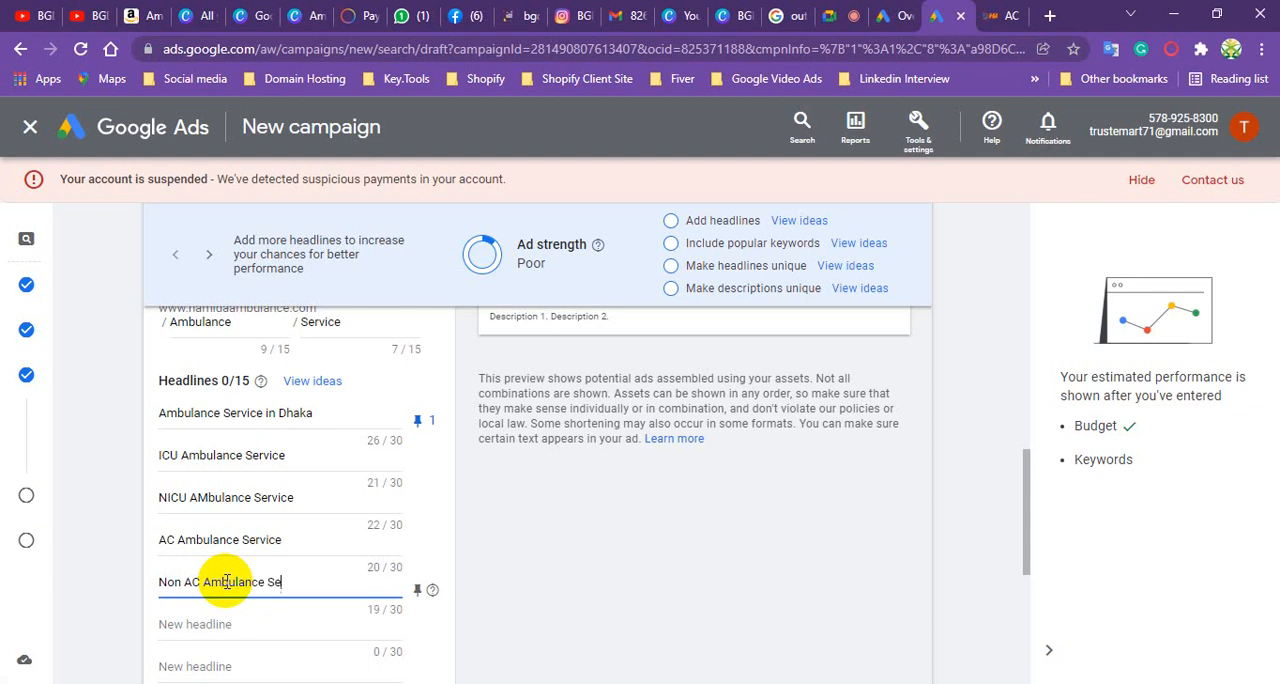
{"action": "type", "text": "rvice"}
- Enter "24/7 We are available" as the sixth headline, correcting the misspelled last word with the spelling suggestion
{"action": "scroll", "coordinate": [254, 472], "scroll_direction": "down", "scroll_amount": 2}
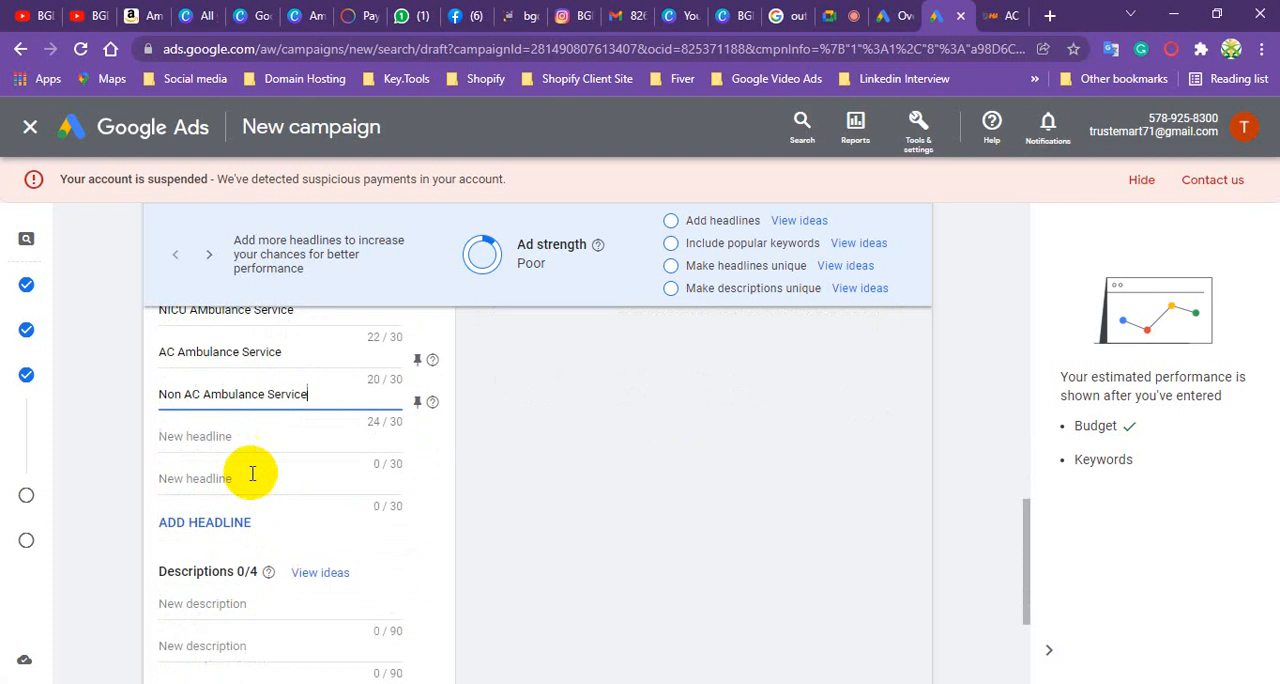
{"action": "left_click", "coordinate": [200, 436]}
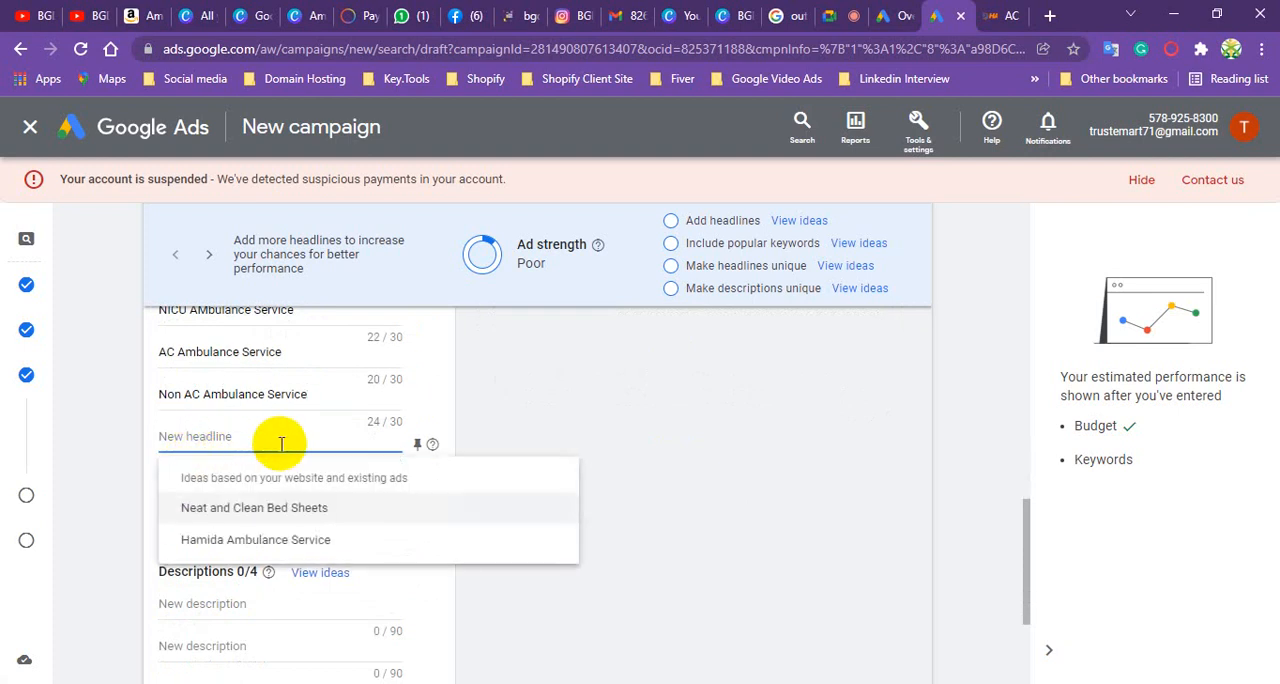
{"action": "type", "text": "24/7"}
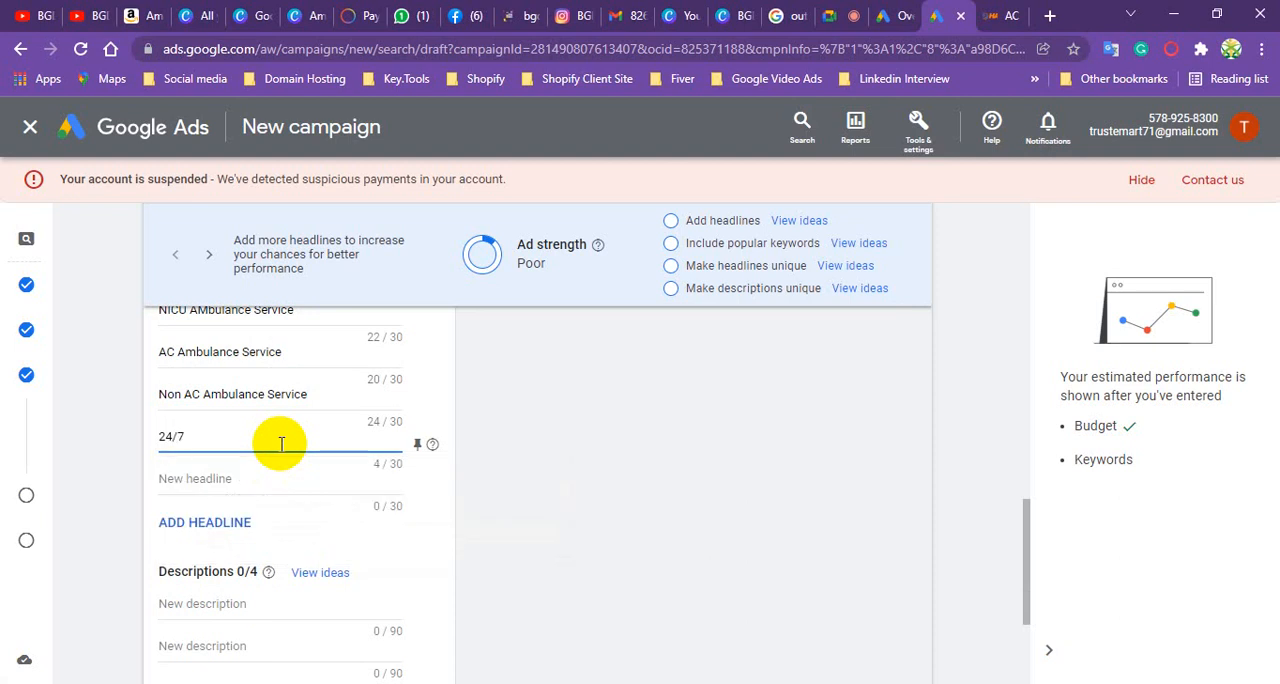
{"action": "type", "text": " We are abla"}
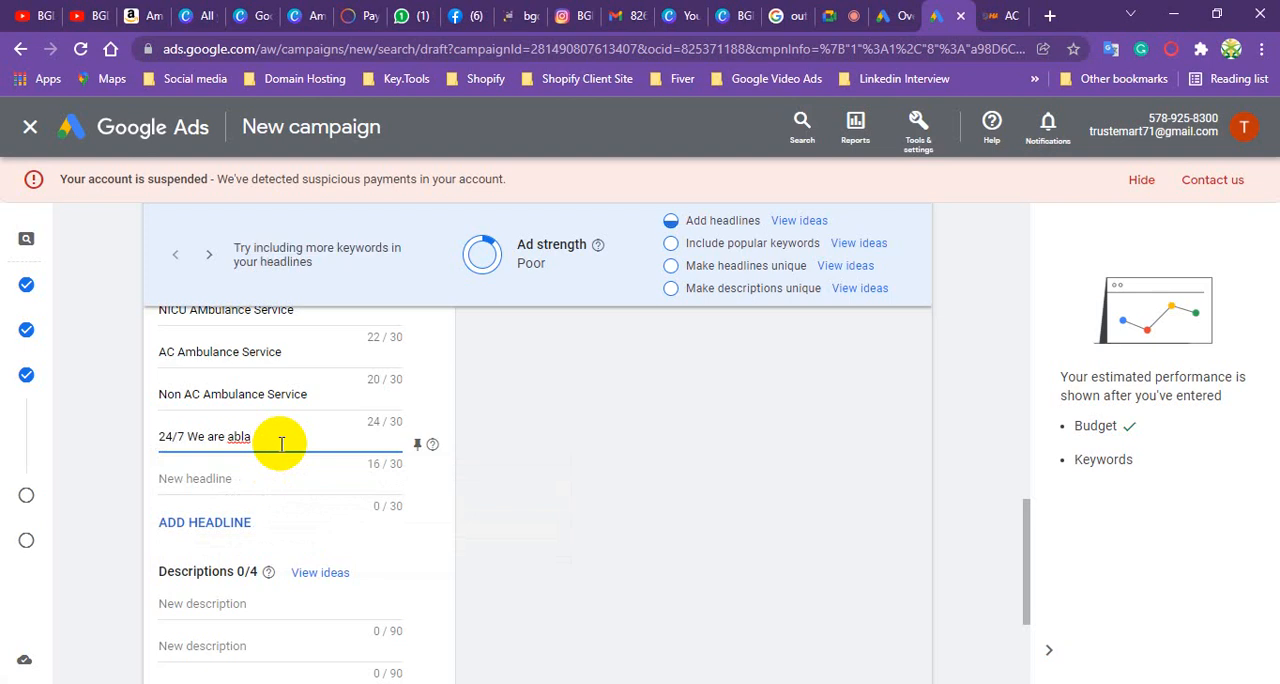
{"action": "type", "text": "ble"}
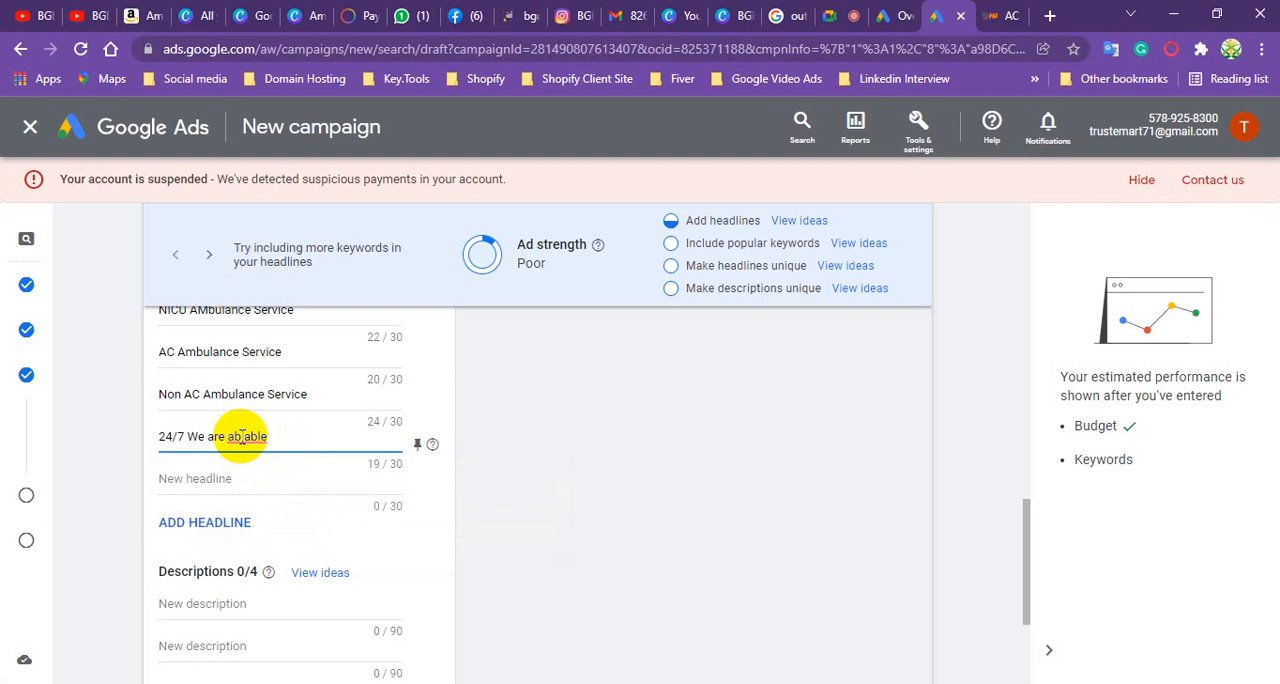
{"action": "left_click", "coordinate": [243, 436]}
{"action": "type", "text": "a"}
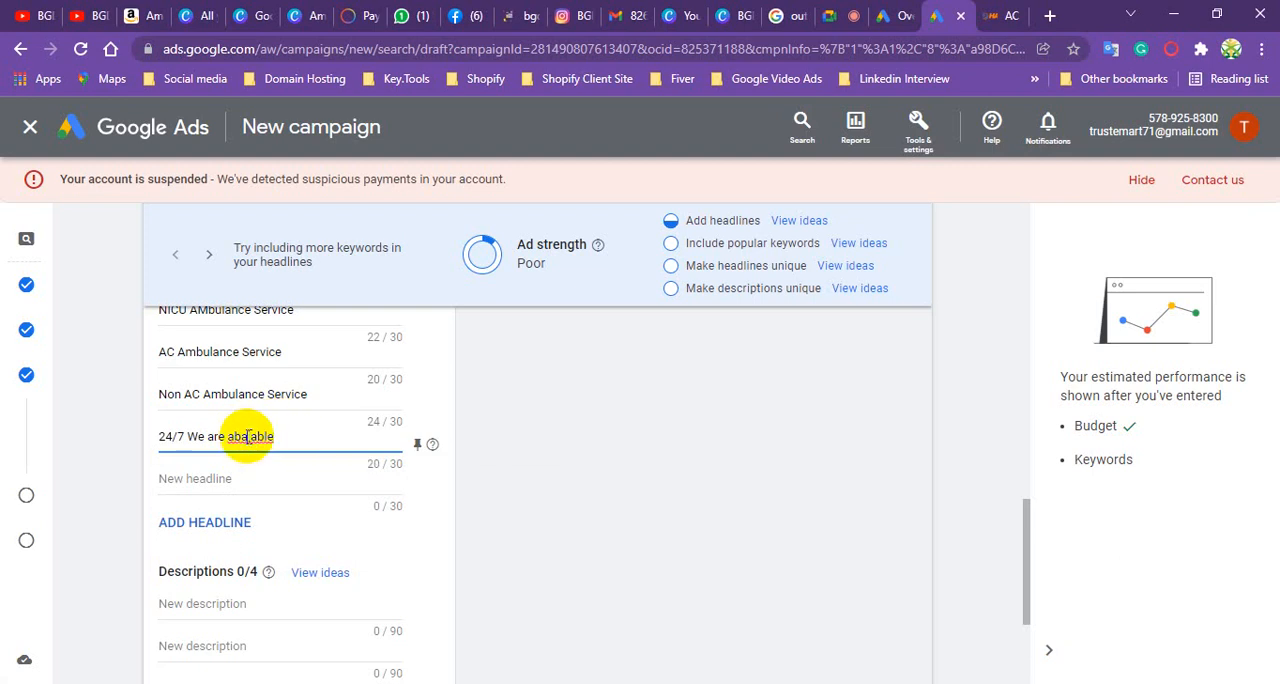
{"action": "double_click", "coordinate": [250, 437]}
{"action": "right_click", "coordinate": [248, 442]}
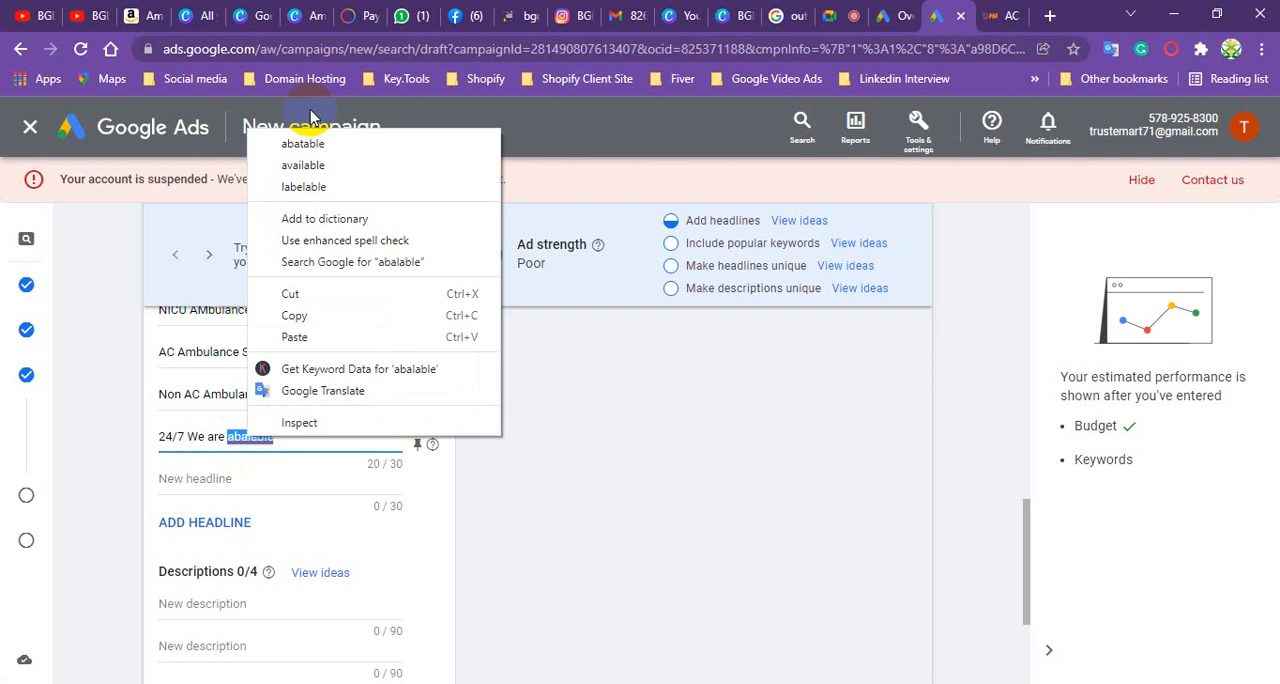
{"action": "left_click", "coordinate": [338, 170]}
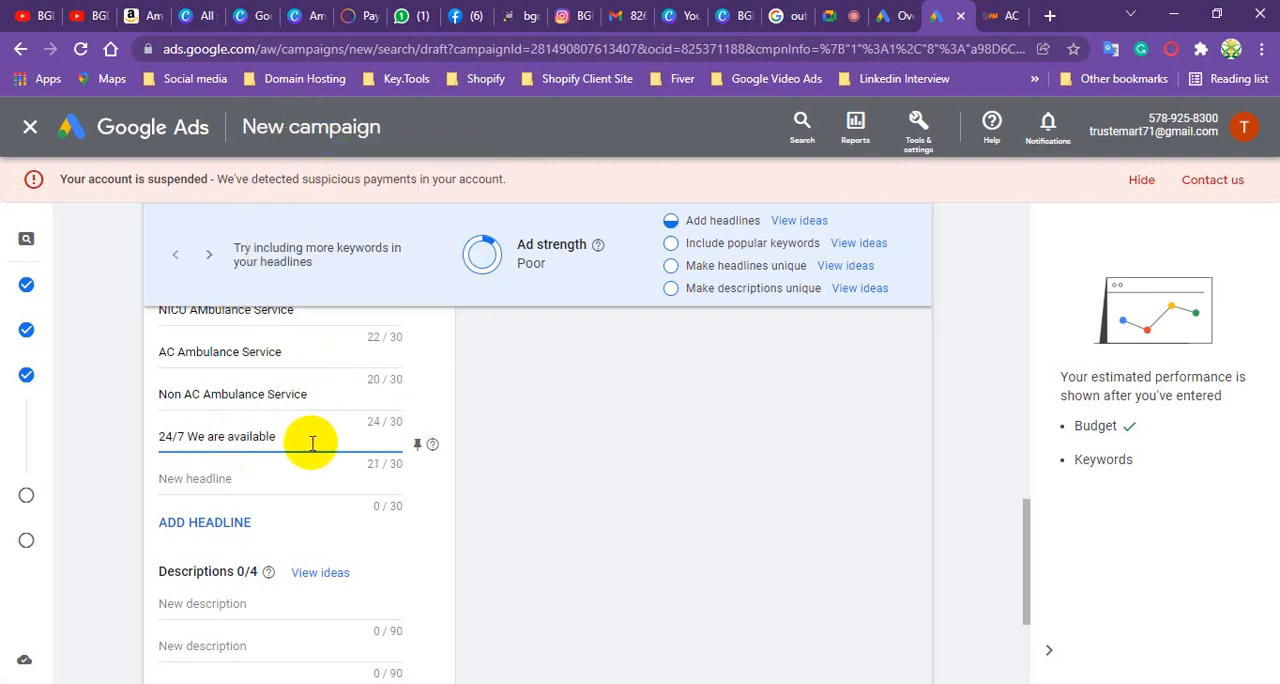
- Append "Call Now" to the end of the sixth headline
{"action": "type", "text": "Call Now"}
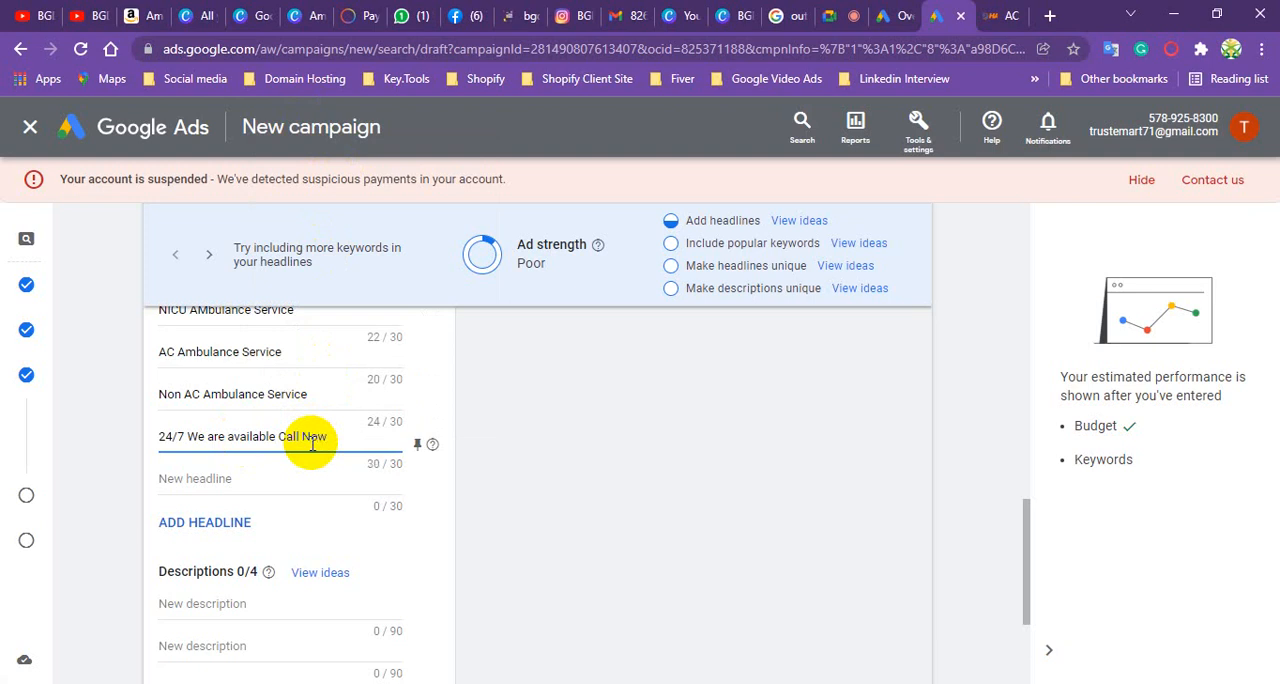
- Enter "Call Now" followed by the business's phone number as the seventh headline
{"action": "left_click", "coordinate": [223, 487]}
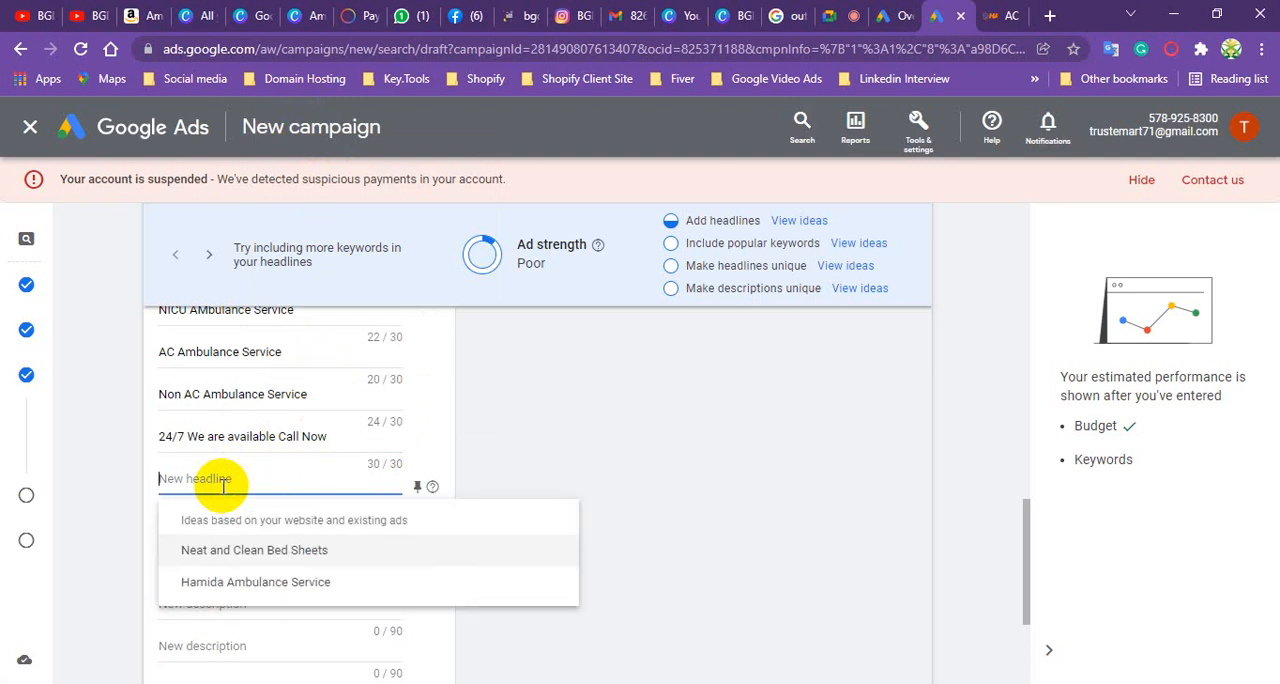
{"action": "type", "text": "Ca"}
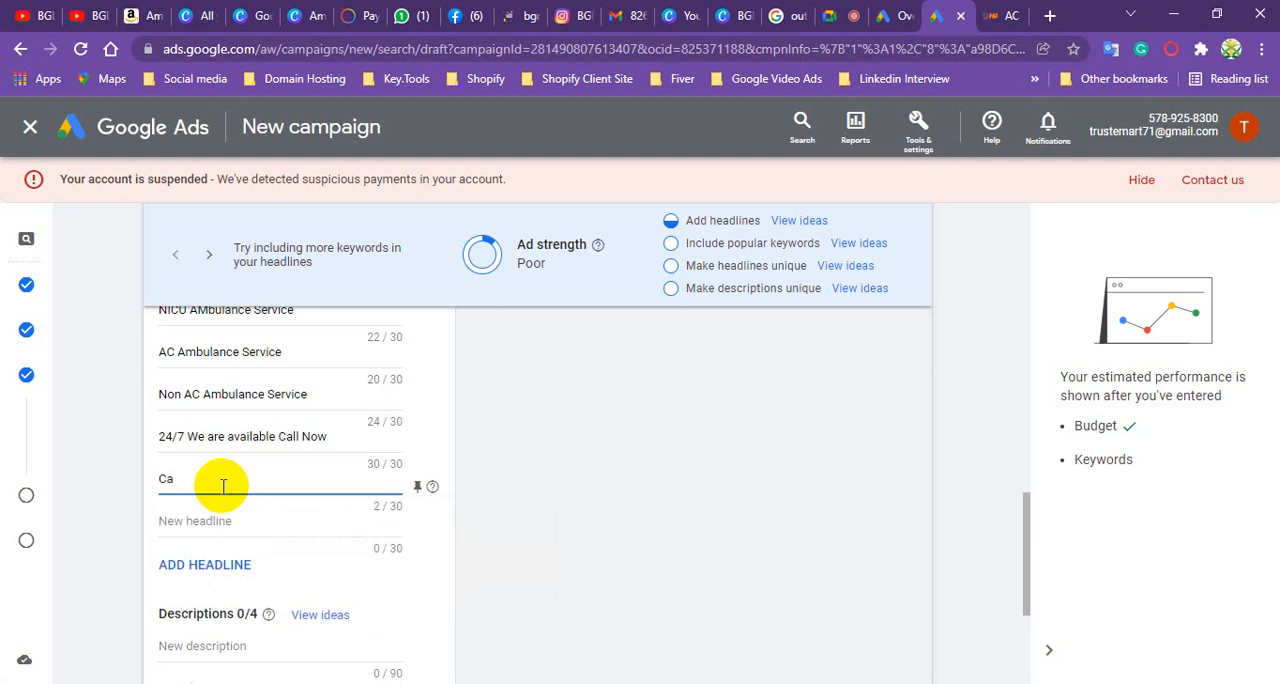
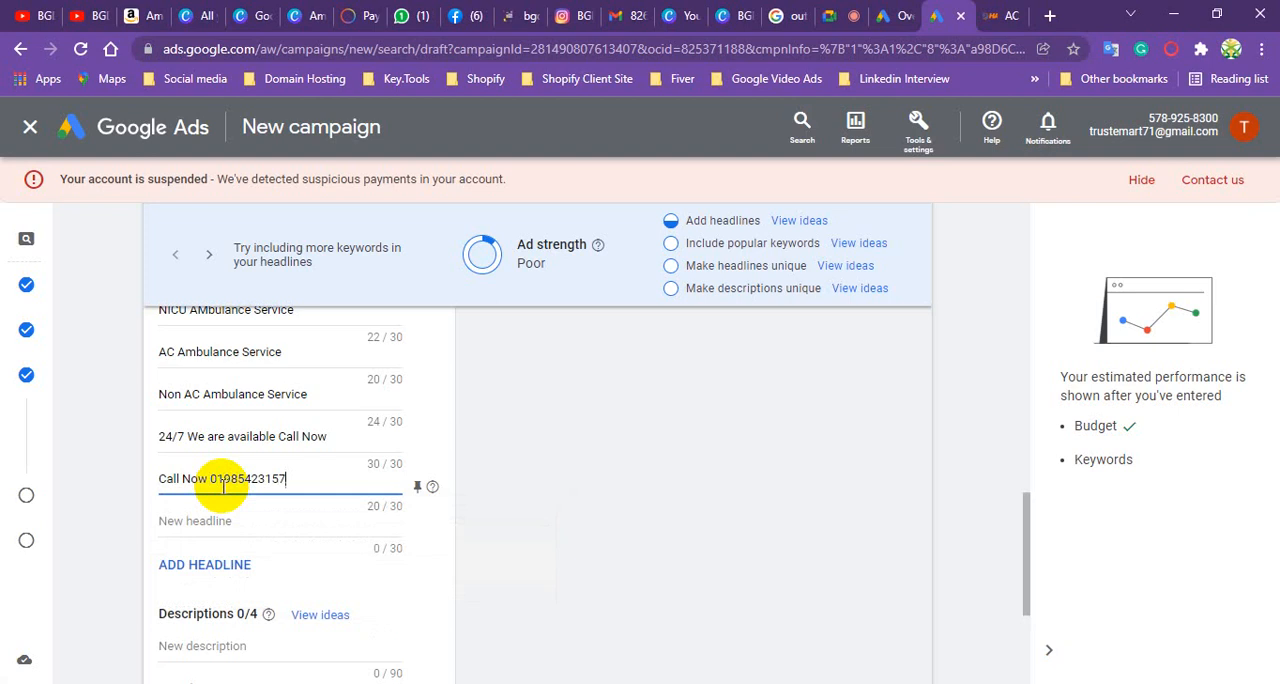
- Enter "Customer Satisfaction 100%" as the eighth headline
{"action": "left_click", "coordinate": [232, 518]}
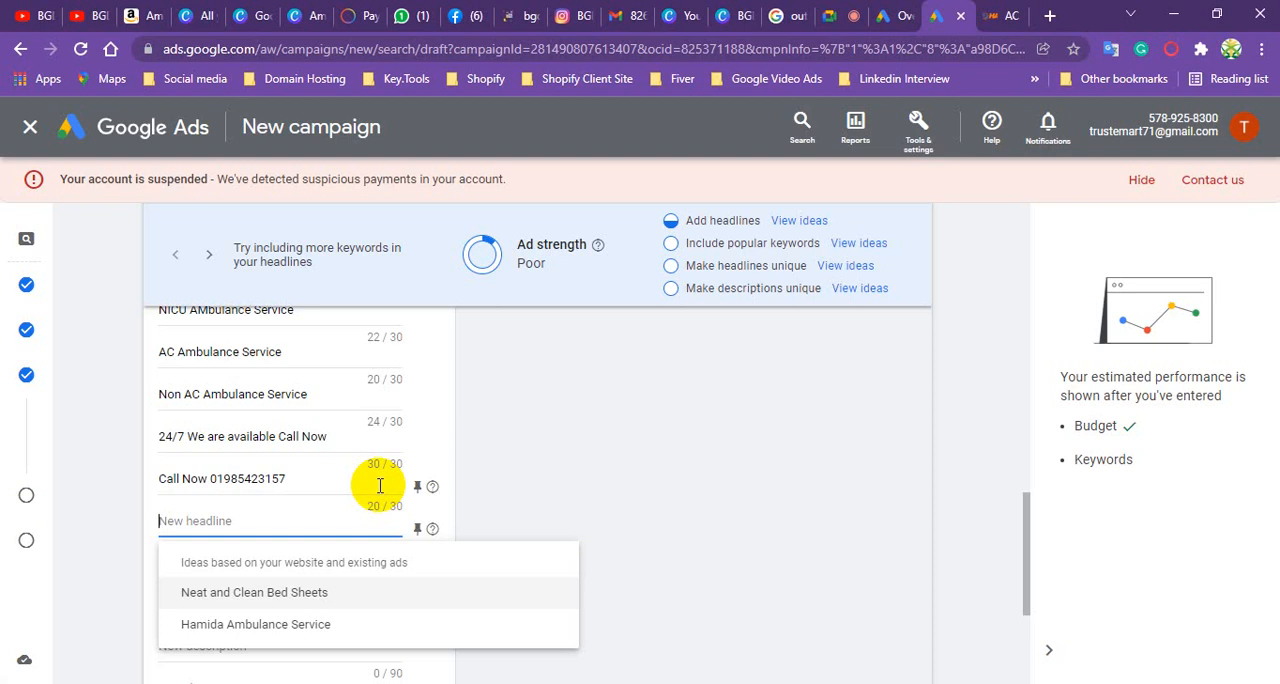
{"action": "type", "text": "Cus"}
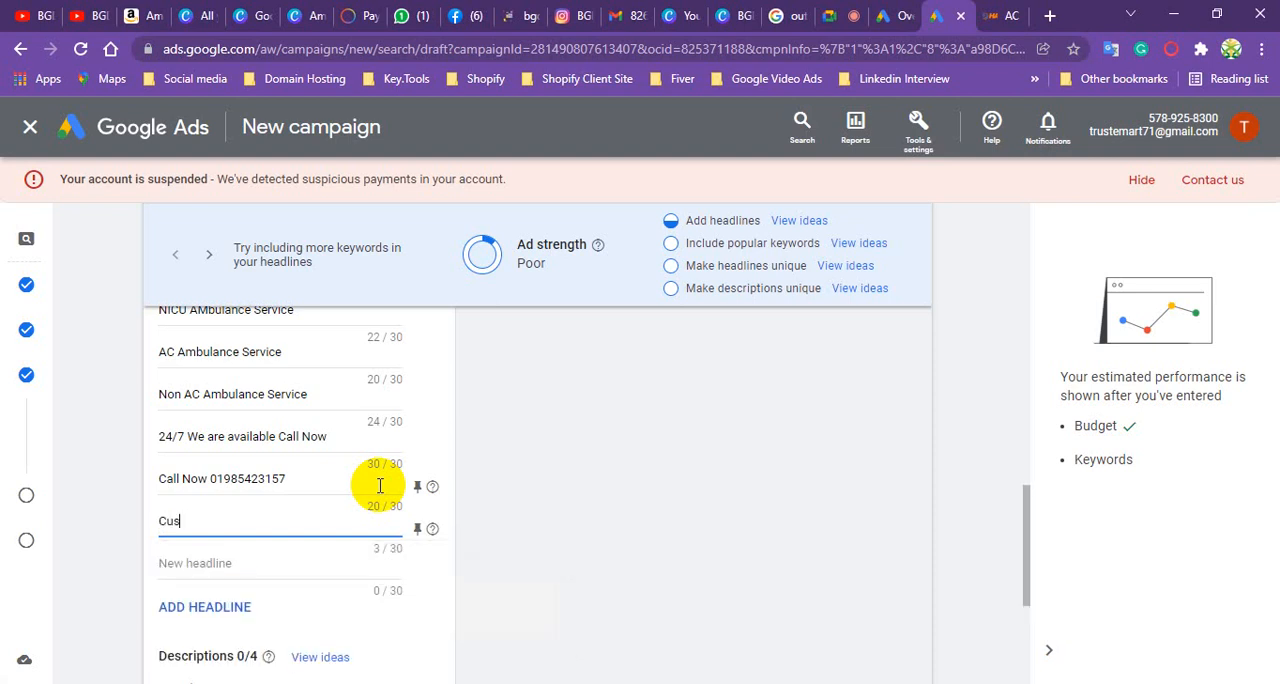
{"action": "type", "text": "tomer Satisfaction 100"}
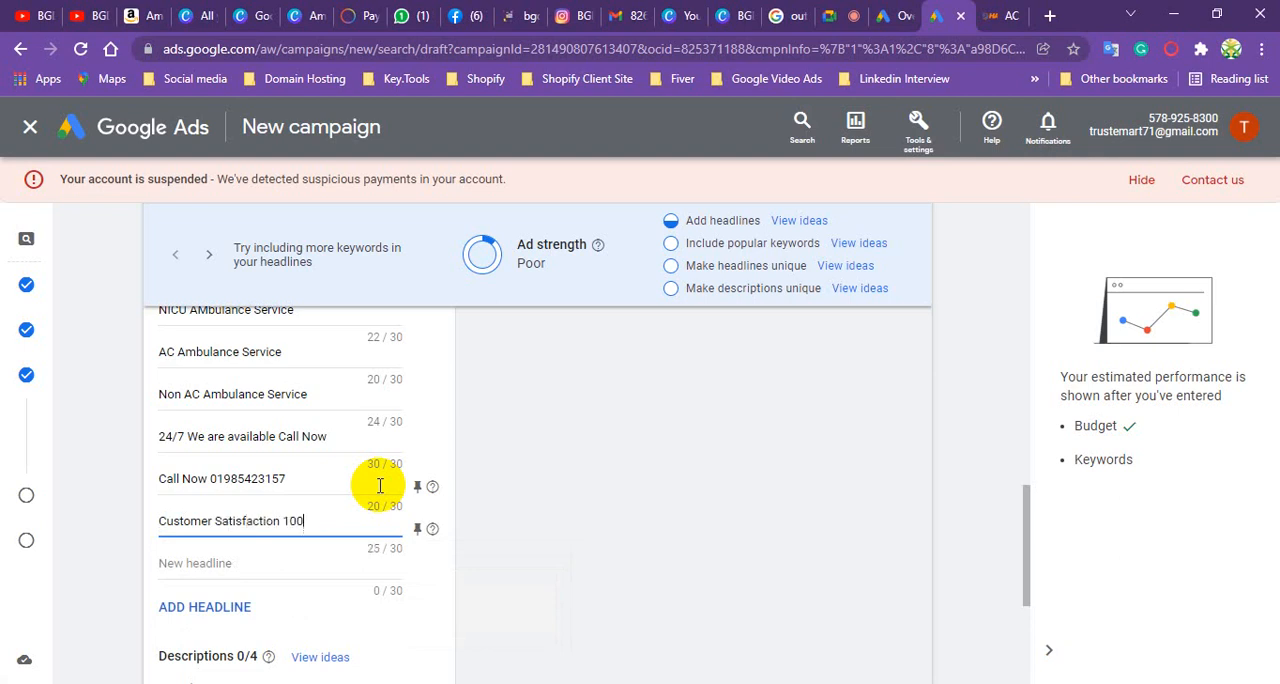
{"action": "type", "text": "%"}
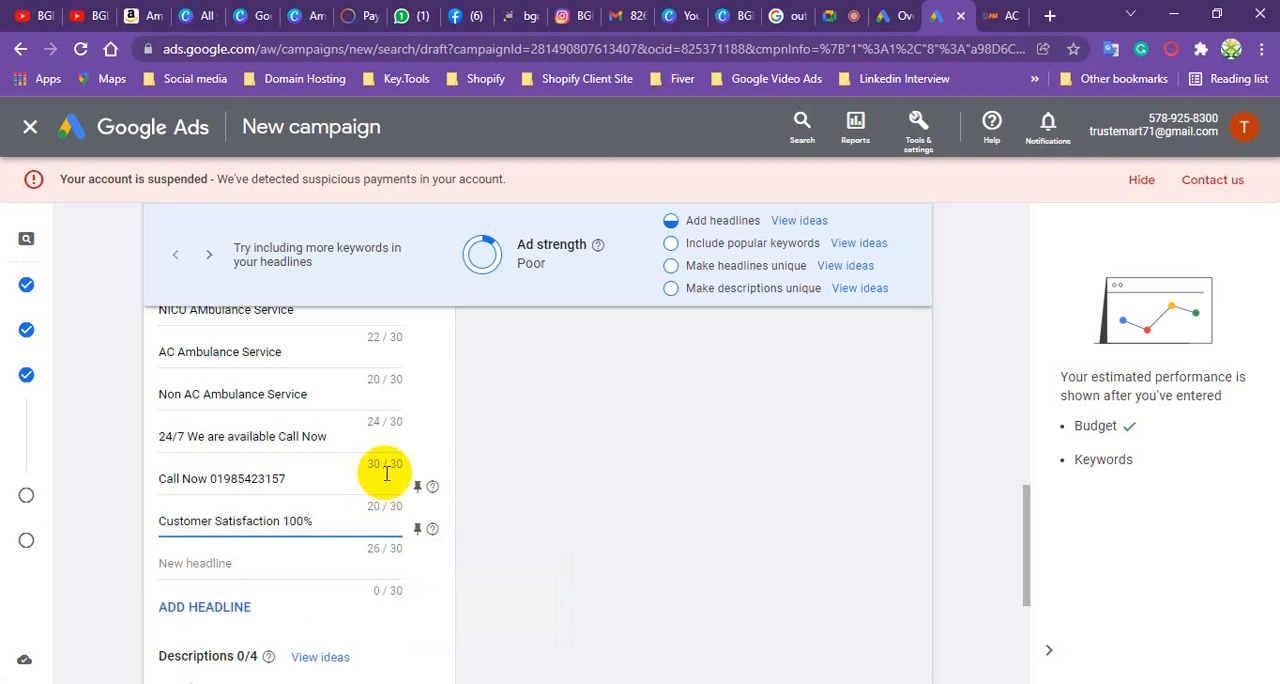
- Enter "Quality Service forever" as the ninth headline
{"action": "left_click", "coordinate": [224, 564]}
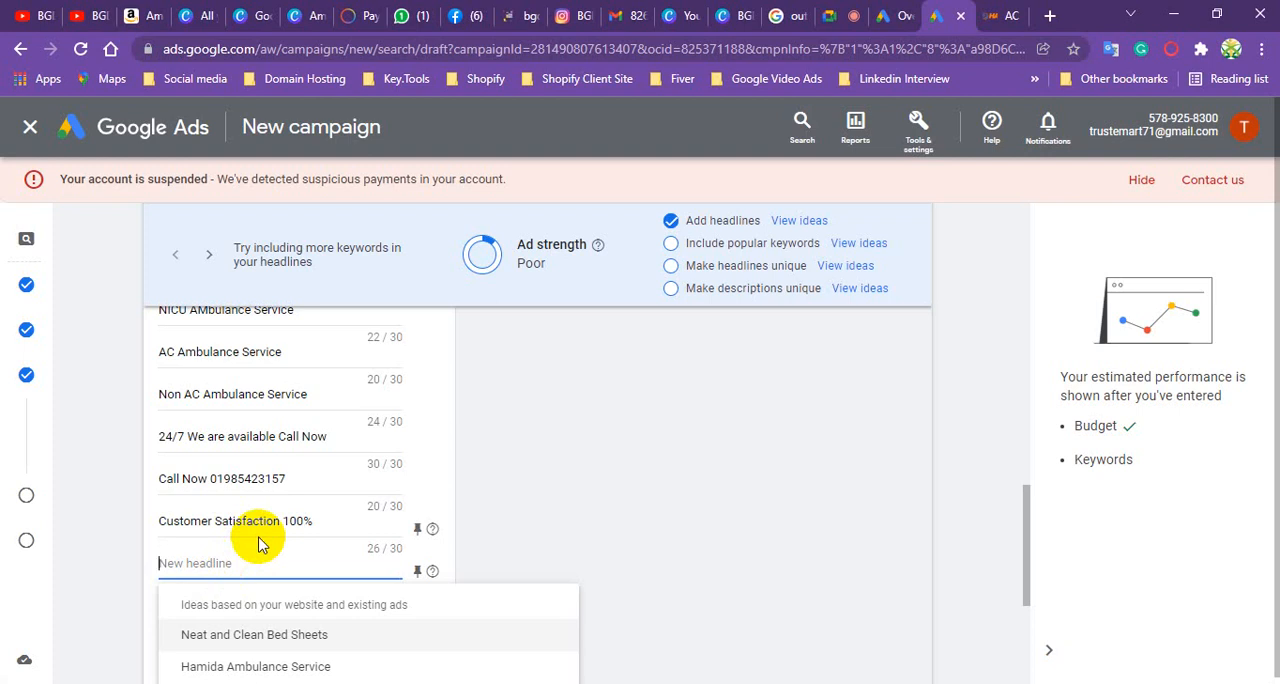
{"action": "type", "text": "Qu"}
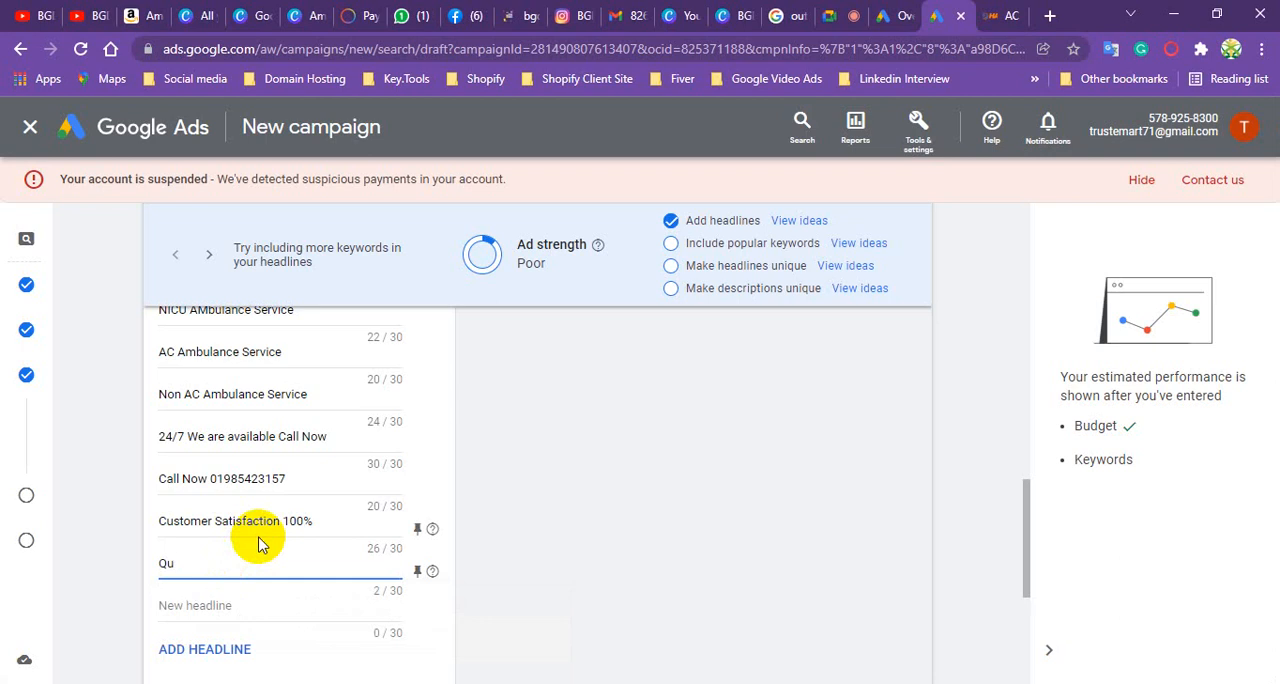
{"action": "type", "text": "ality Servi"}
{"action": "type", "text": "ce forever"}
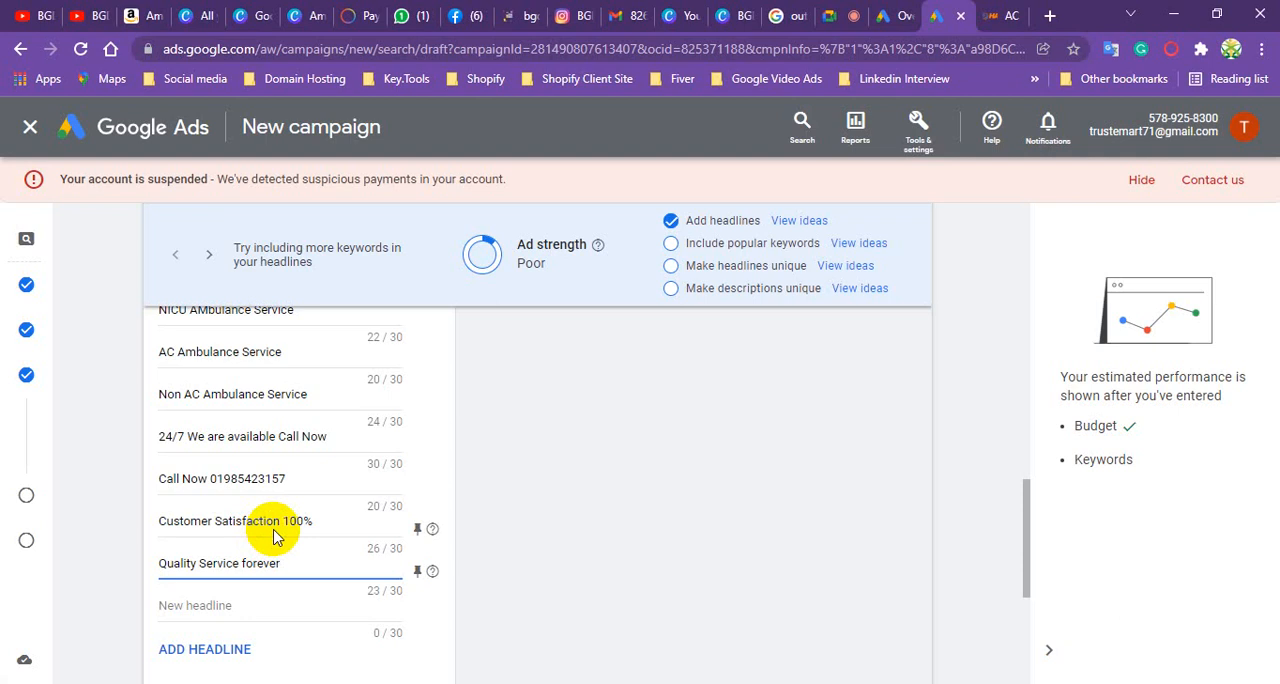
- Add the suggested headlines "Hamida Ambulance Service" and "Neat and Clean Bed Sheets" from the ideas for including popular keywords
{"action": "scroll", "coordinate": [320, 462], "scroll_direction": "down", "scroll_amount": 1}
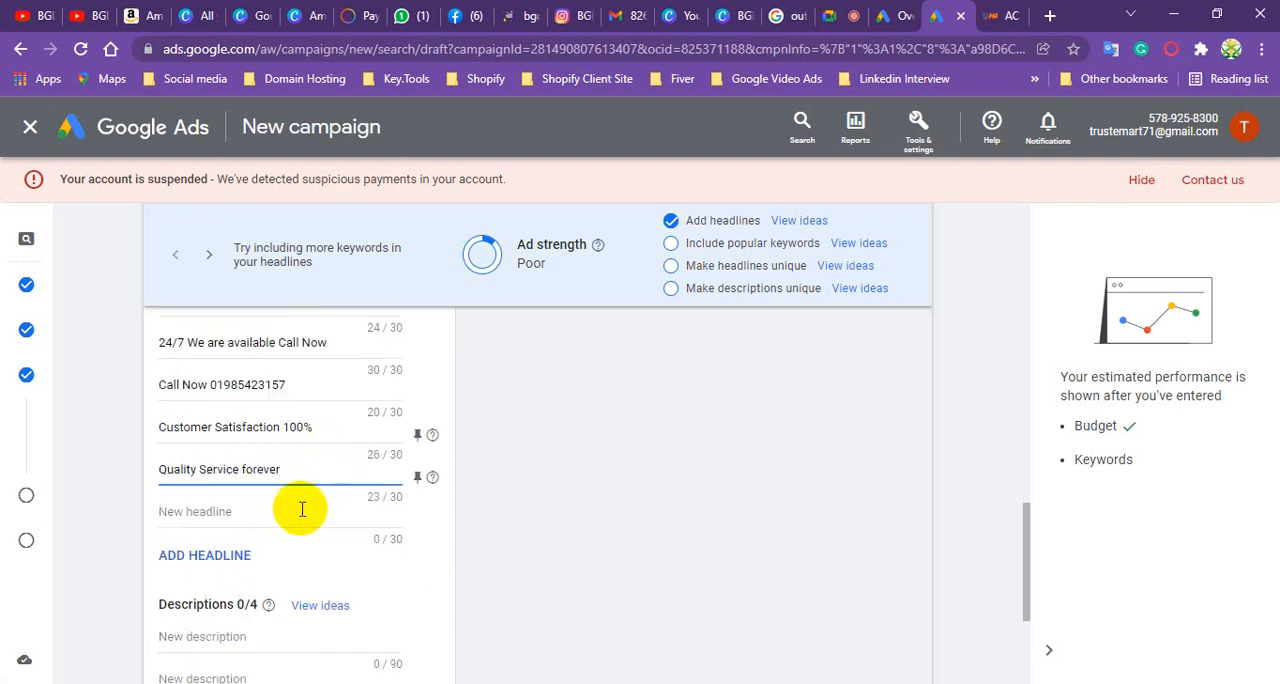
{"action": "left_click", "coordinate": [259, 511]}
{"action": "scroll", "coordinate": [736, 476], "scroll_direction": "up", "scroll_amount": 3}
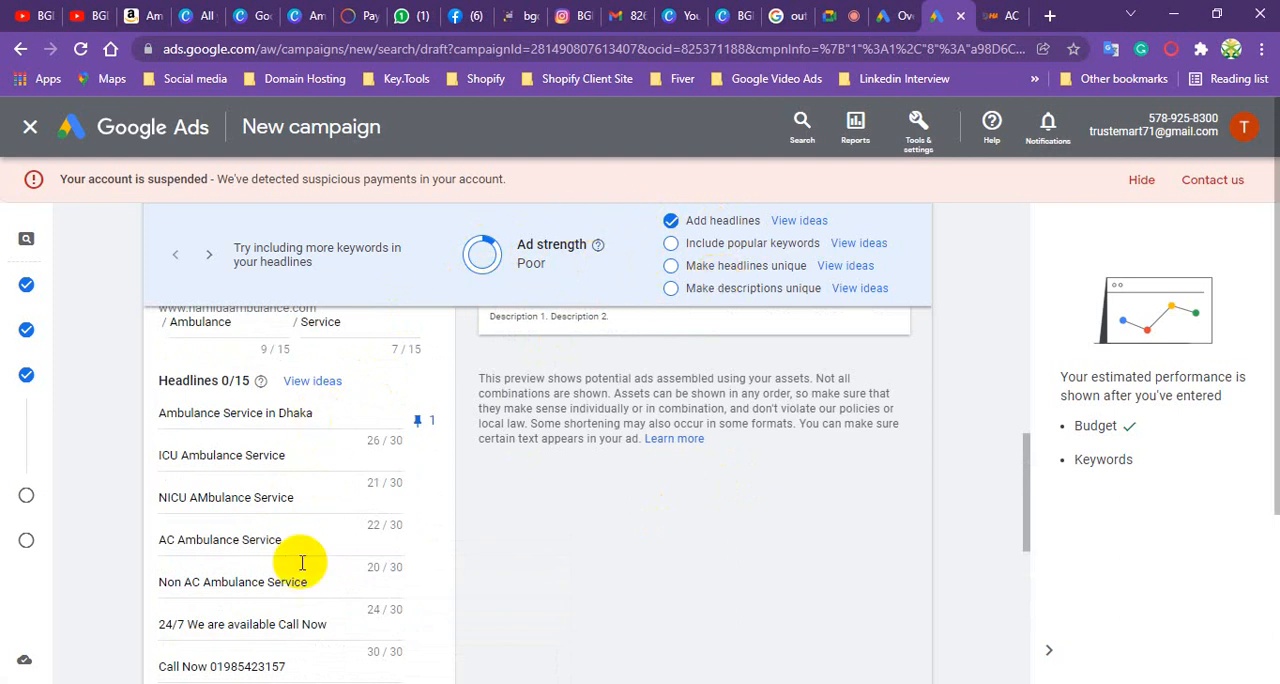
{"action": "left_click", "coordinate": [857, 248]}
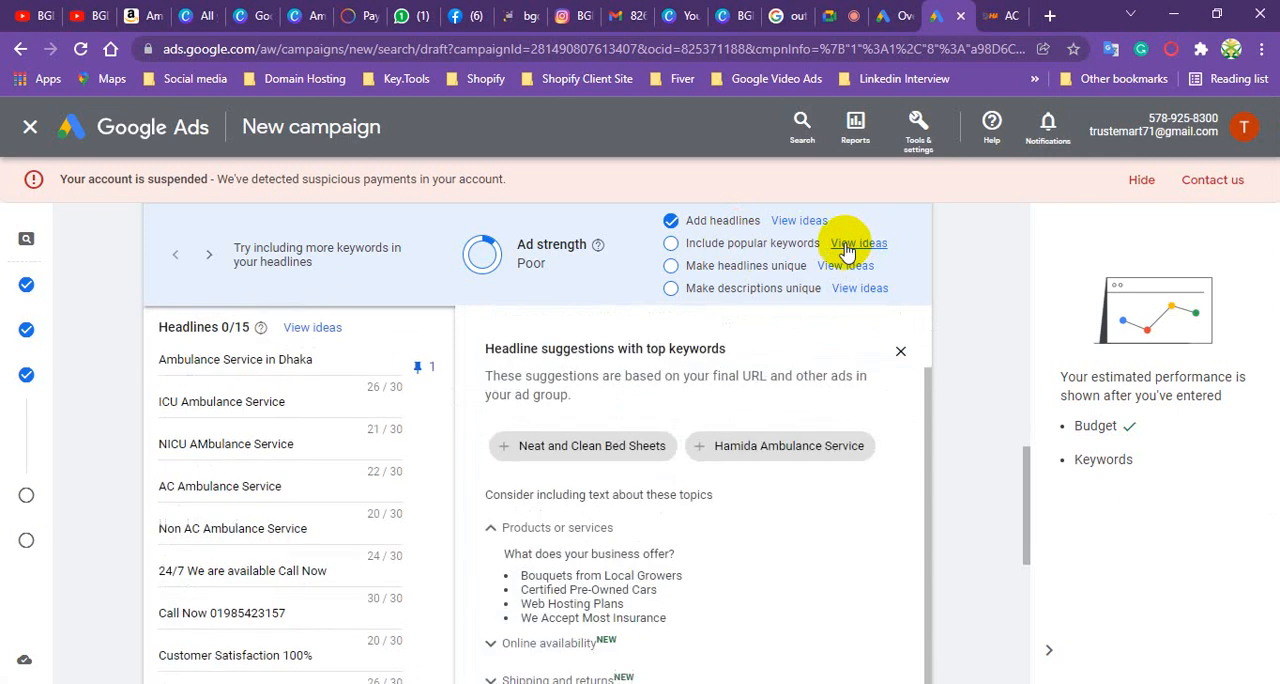
{"action": "scroll", "coordinate": [630, 455], "scroll_direction": "down", "scroll_amount": 1}
{"action": "scroll", "coordinate": [640, 453], "scroll_direction": "down", "scroll_amount": 1}
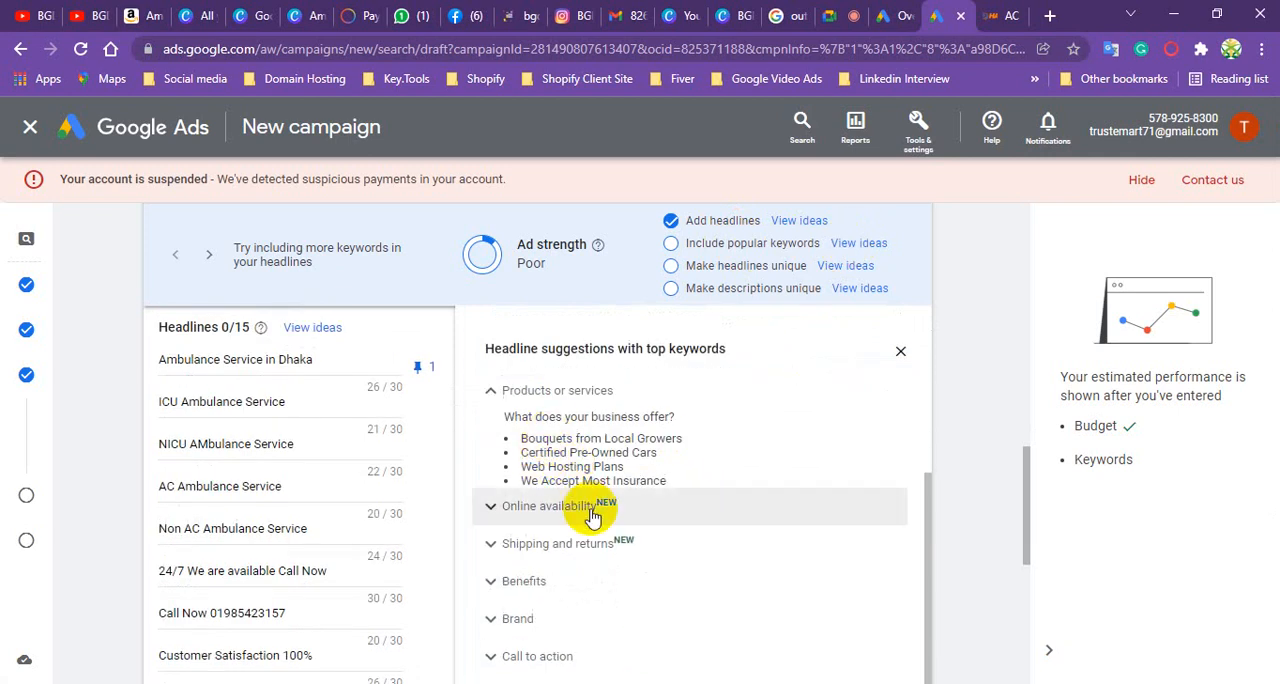
{"action": "scroll", "coordinate": [590, 500], "scroll_direction": "up", "scroll_amount": 2}
{"action": "left_click", "coordinate": [775, 447]}
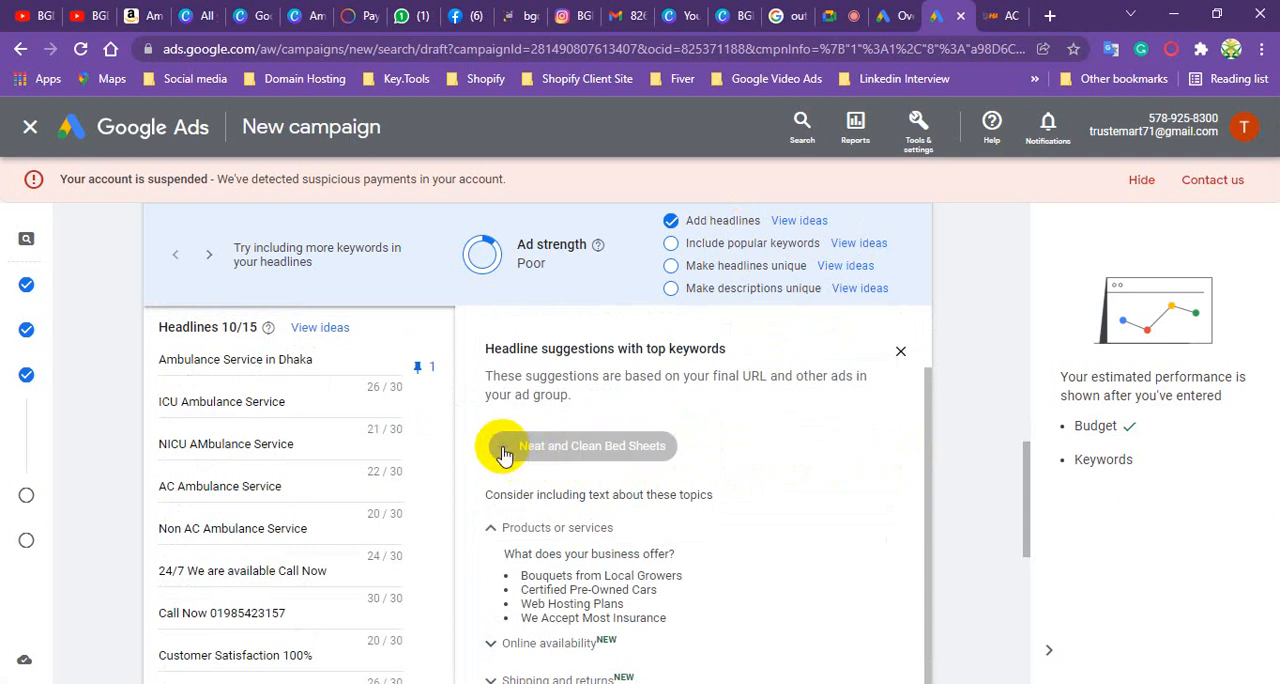
{"action": "left_click", "coordinate": [505, 452]}
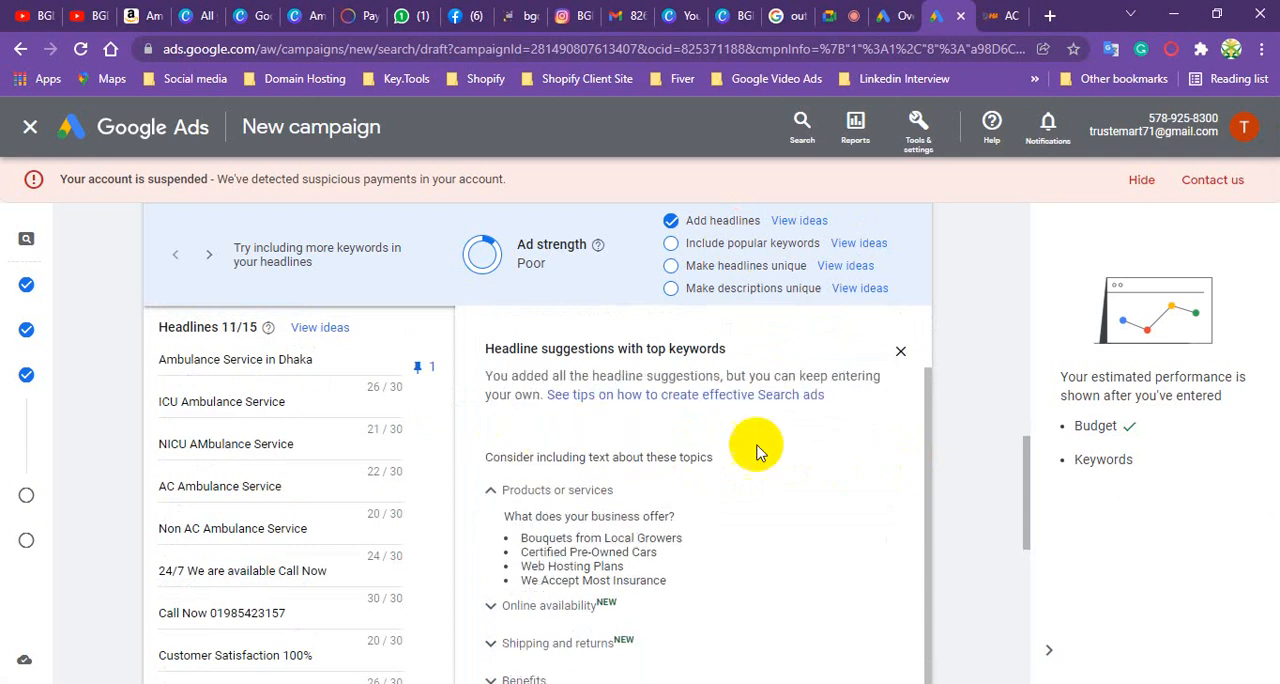
{"action": "scroll", "coordinate": [729, 464], "scroll_direction": "down", "scroll_amount": 1}
{"action": "scroll", "coordinate": [735, 460], "scroll_direction": "up", "scroll_amount": 1}
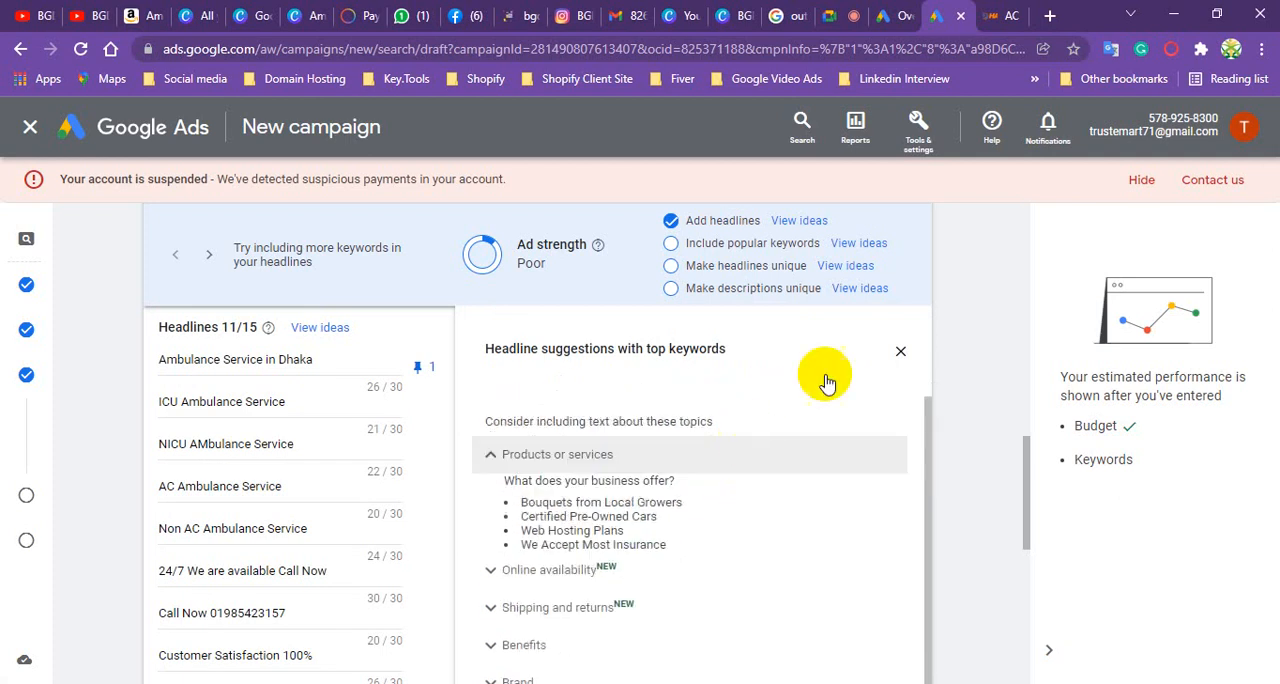
- Close the headline suggestions and enter "Ambulance Service" as the twelfth headline
{"action": "left_click", "coordinate": [900, 352]}
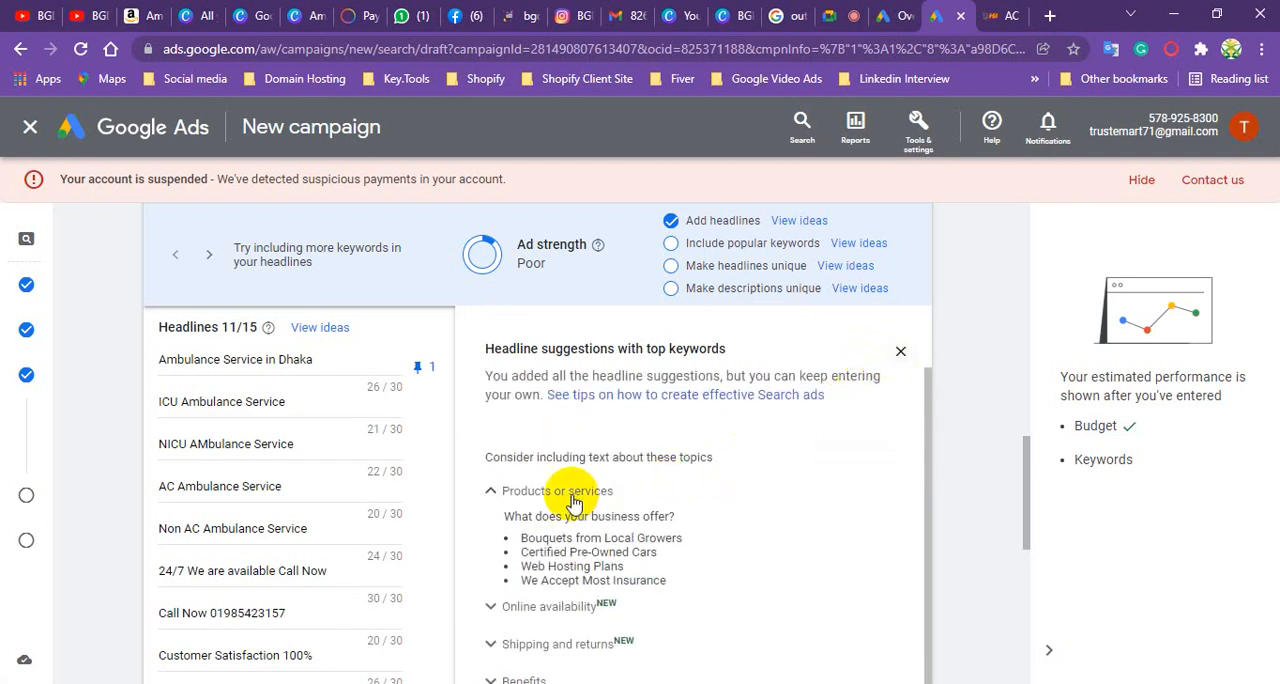
{"action": "scroll", "coordinate": [214, 506], "scroll_direction": "down", "scroll_amount": 4}
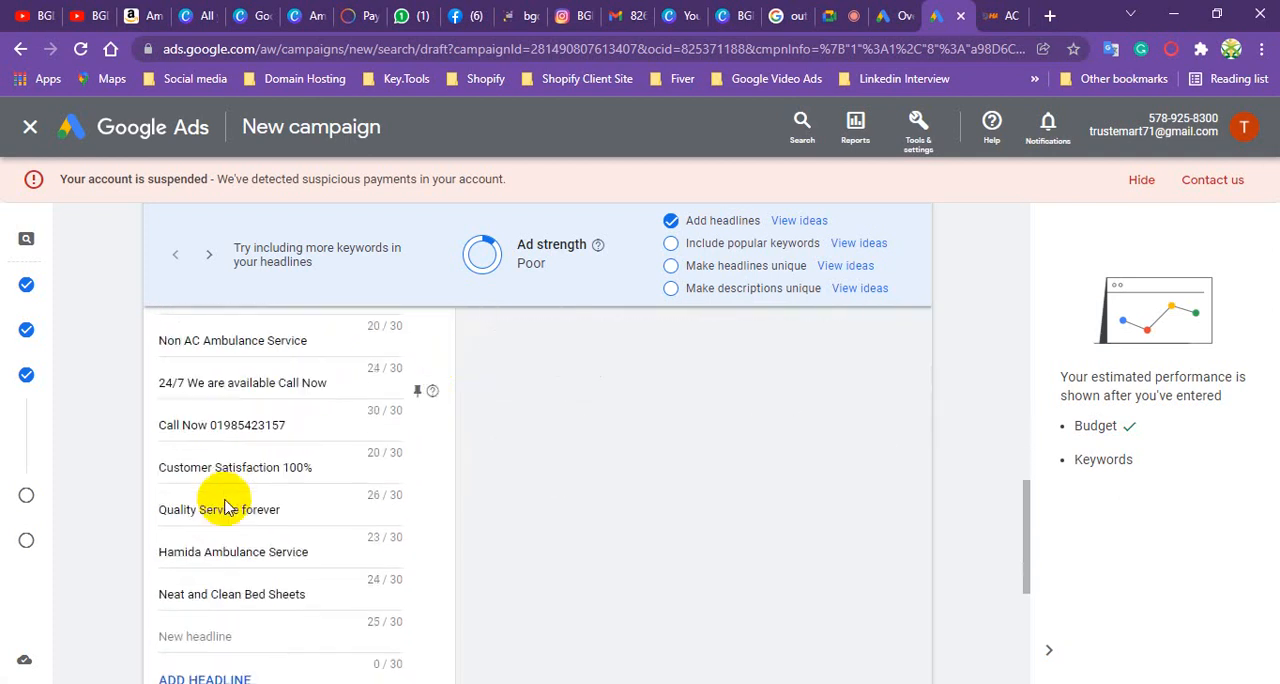
{"action": "scroll", "coordinate": [226, 500], "scroll_direction": "down", "scroll_amount": 1}
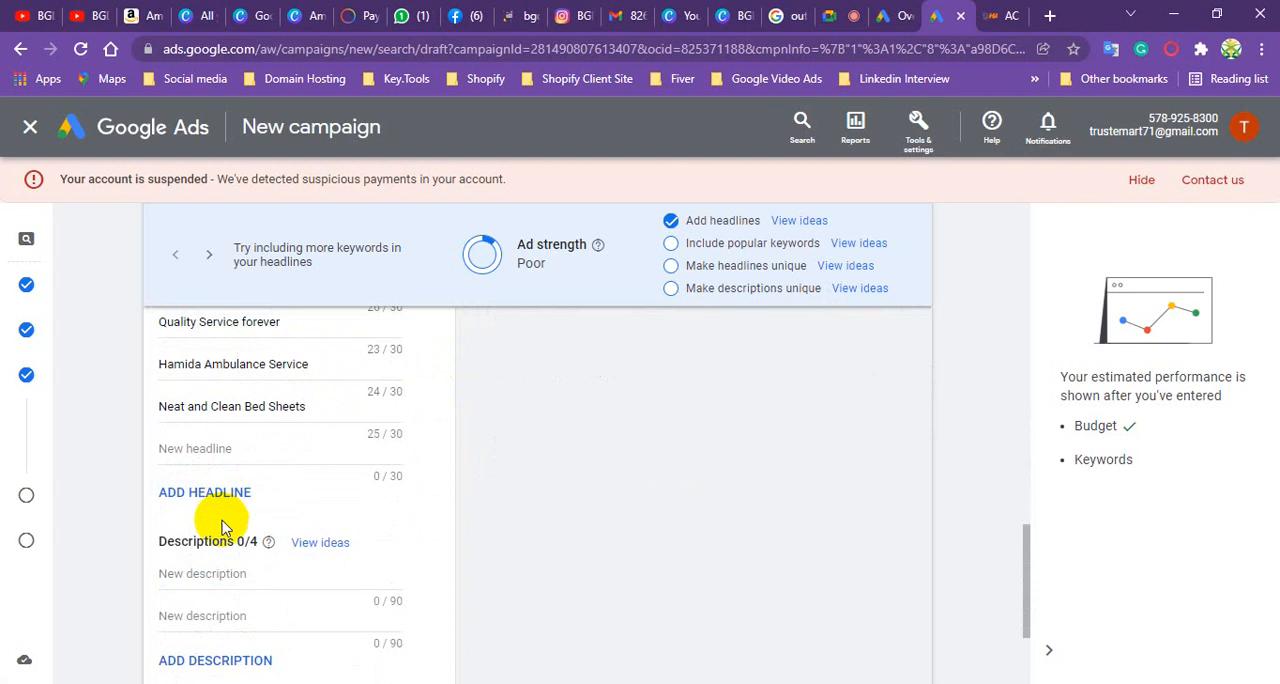
{"action": "left_click", "coordinate": [208, 448]}
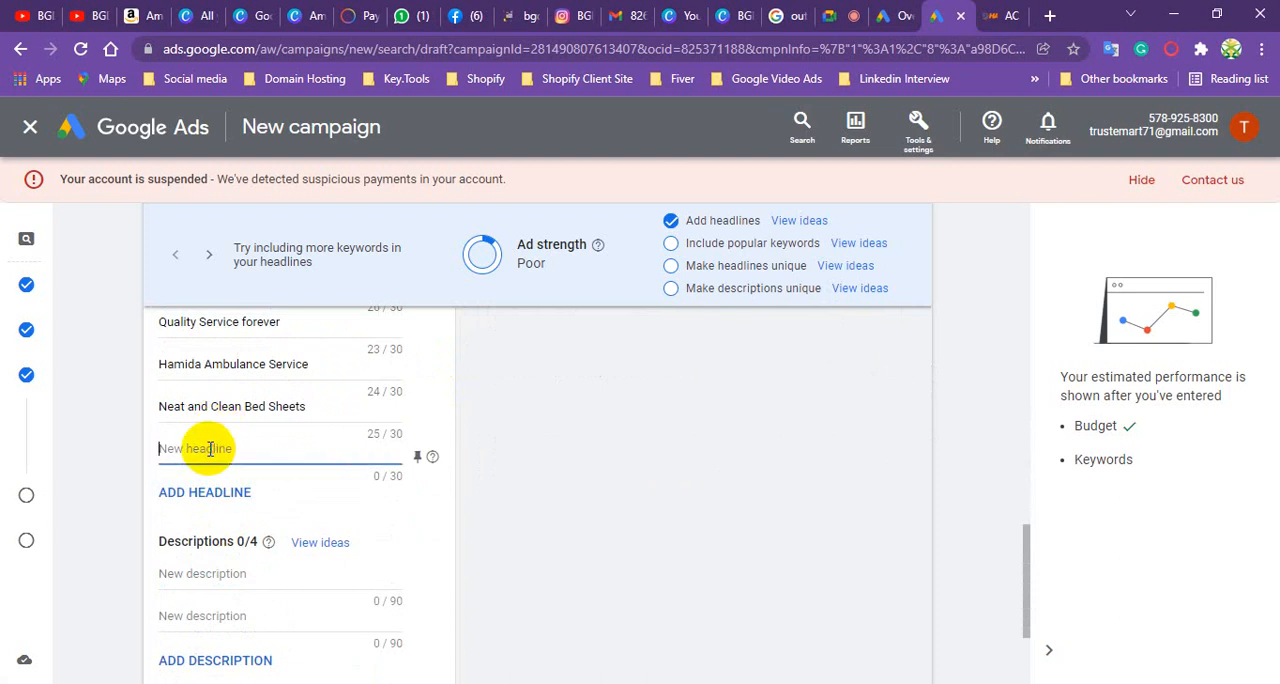
{"action": "type", "text": "A"}
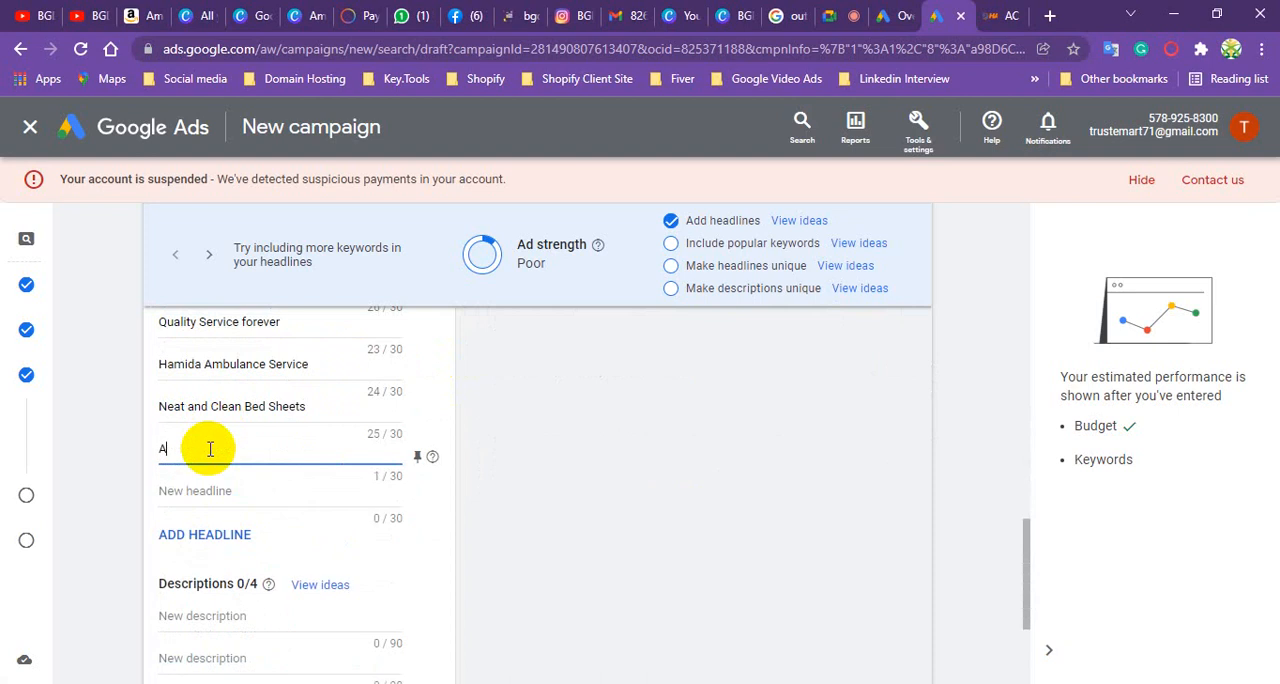
{"action": "type", "text": "mbulance Service"}
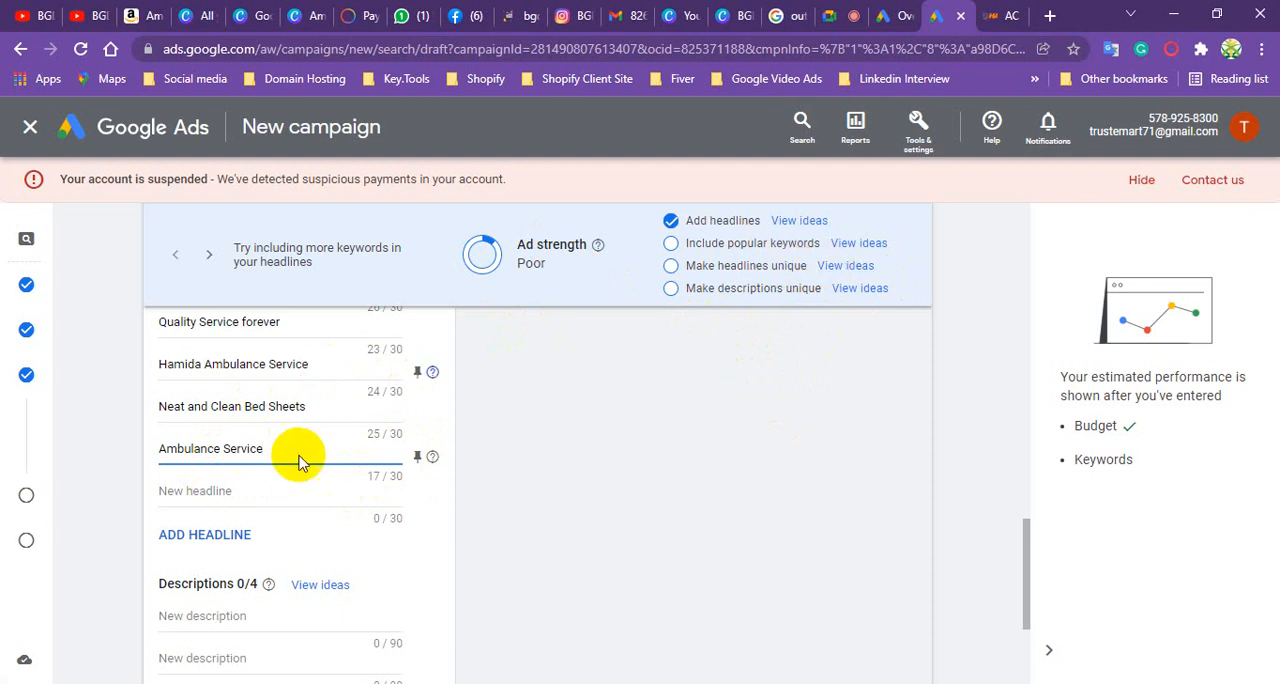
- Review the ad preview and the list of headlines entered so far
{"action": "left_click", "coordinate": [224, 490]}
{"action": "scroll", "coordinate": [750, 360], "scroll_direction": "up", "scroll_amount": 10}
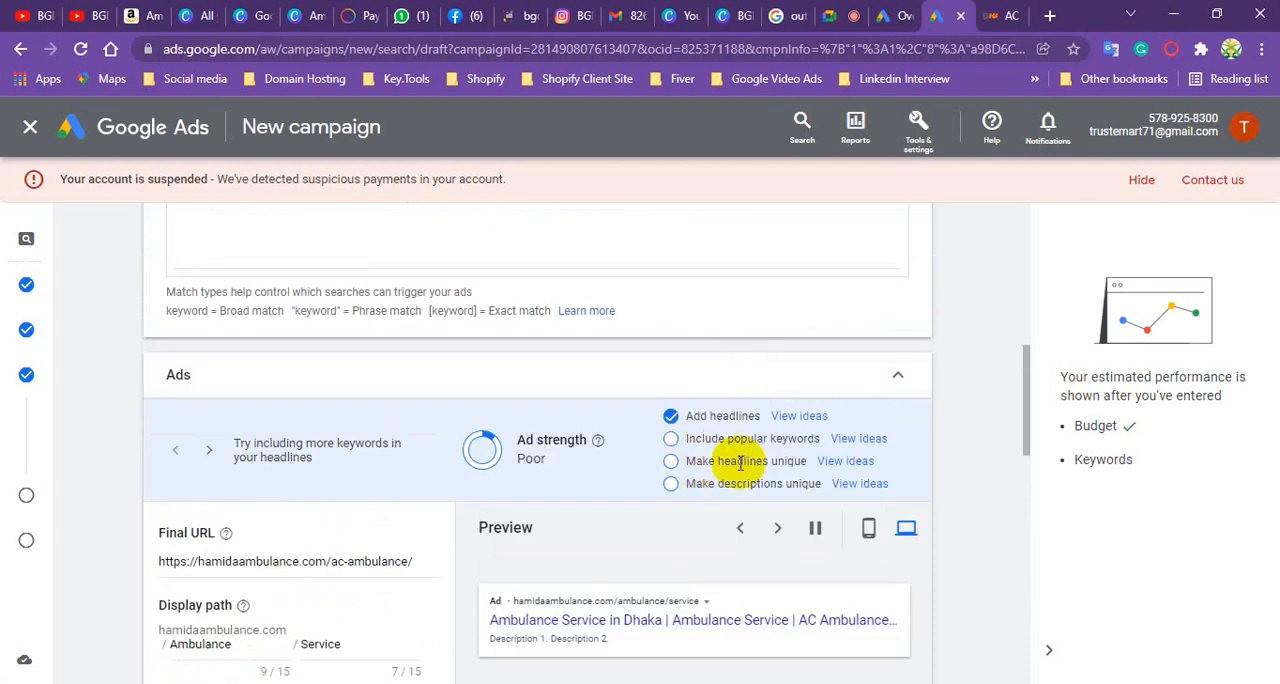
{"action": "scroll", "coordinate": [700, 486], "scroll_direction": "down", "scroll_amount": 1}
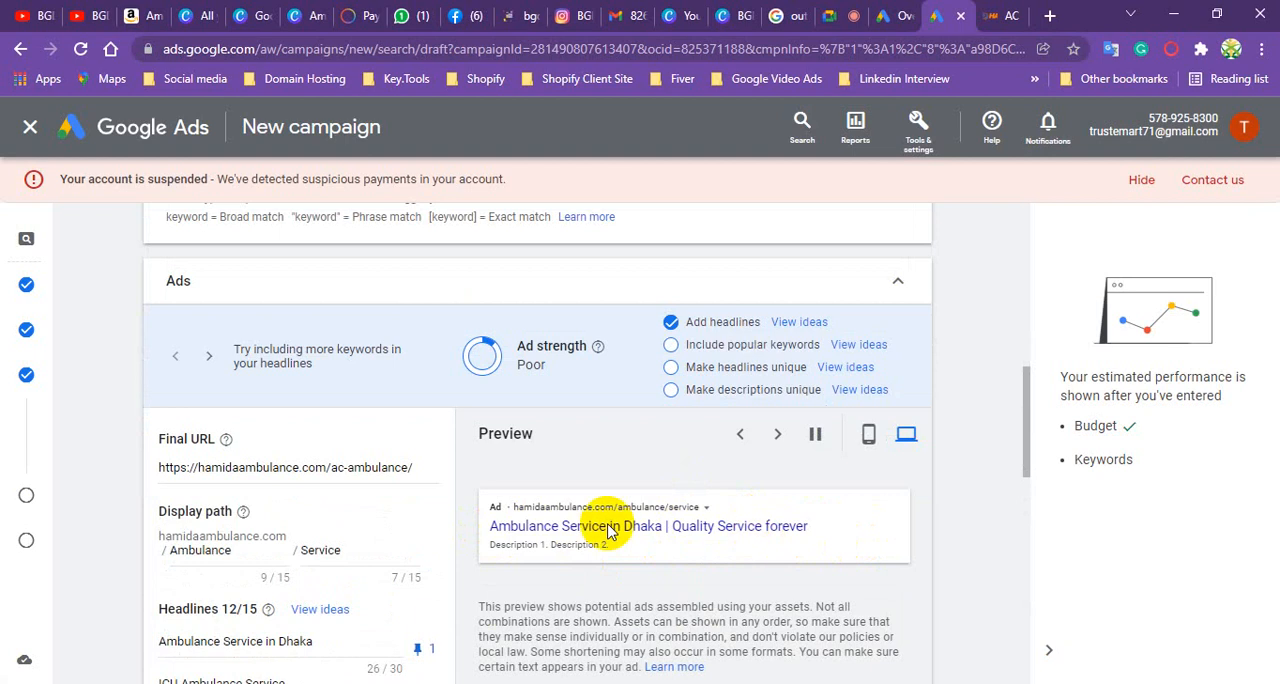
{"action": "scroll", "coordinate": [280, 505], "scroll_direction": "down", "scroll_amount": 4}
{"action": "scroll", "coordinate": [277, 510], "scroll_direction": "down", "scroll_amount": 3}
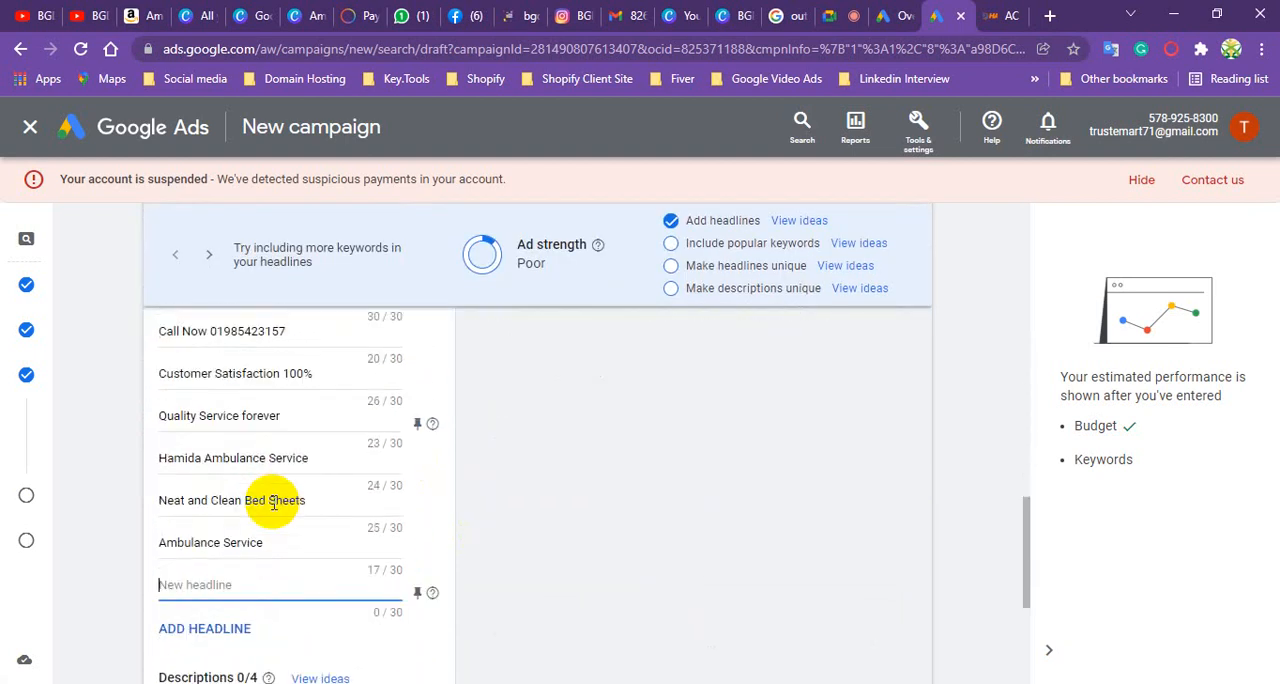
{"action": "left_click", "coordinate": [180, 495]}
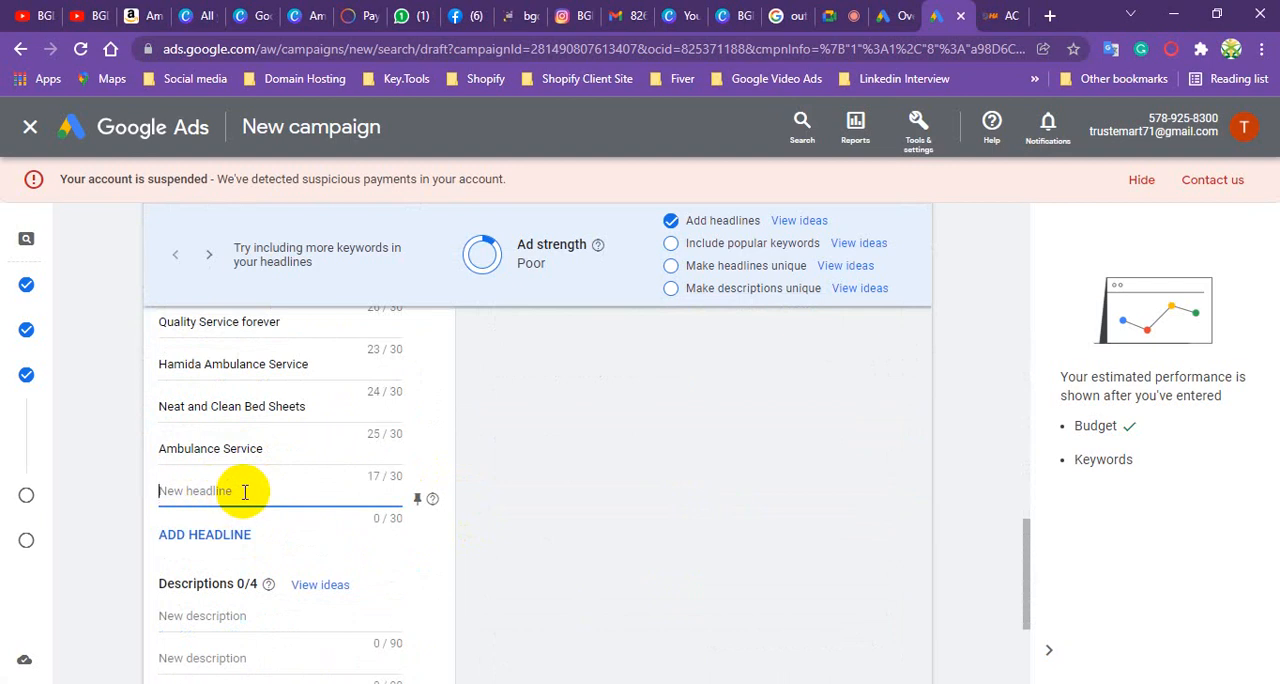
{"action": "scroll", "coordinate": [272, 375], "scroll_direction": "up", "scroll_amount": 5}
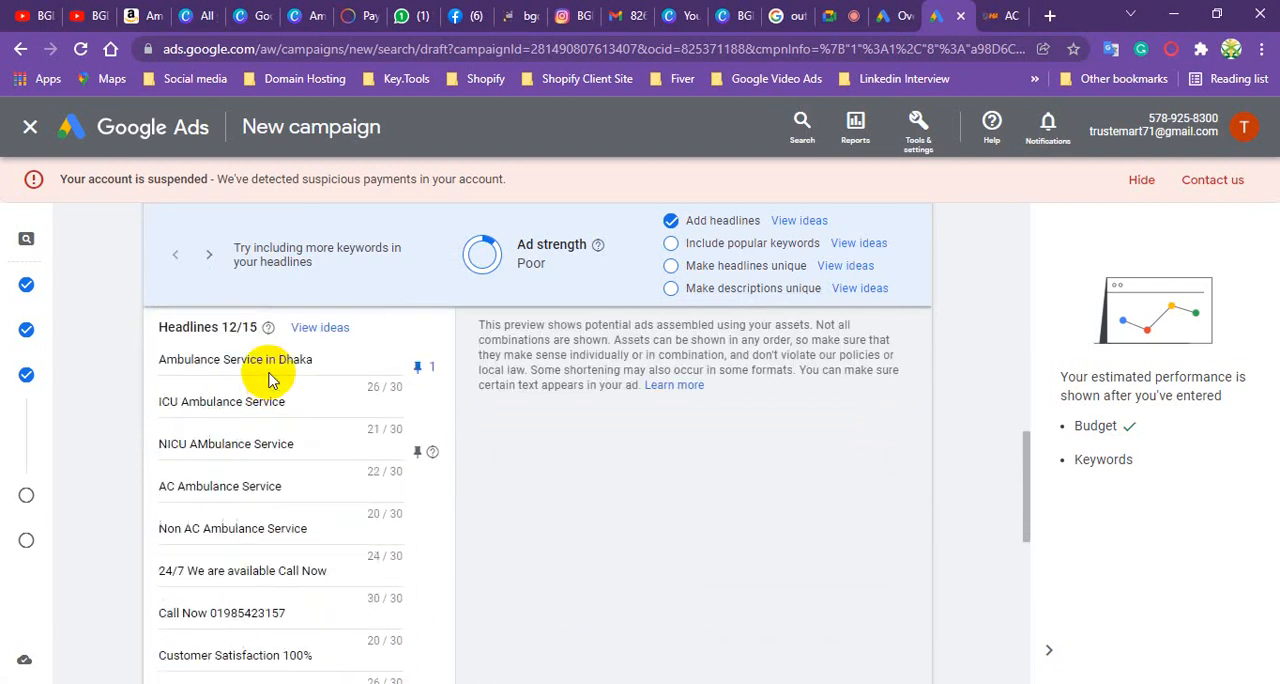
{"action": "scroll", "coordinate": [268, 378], "scroll_direction": "down", "scroll_amount": 5}
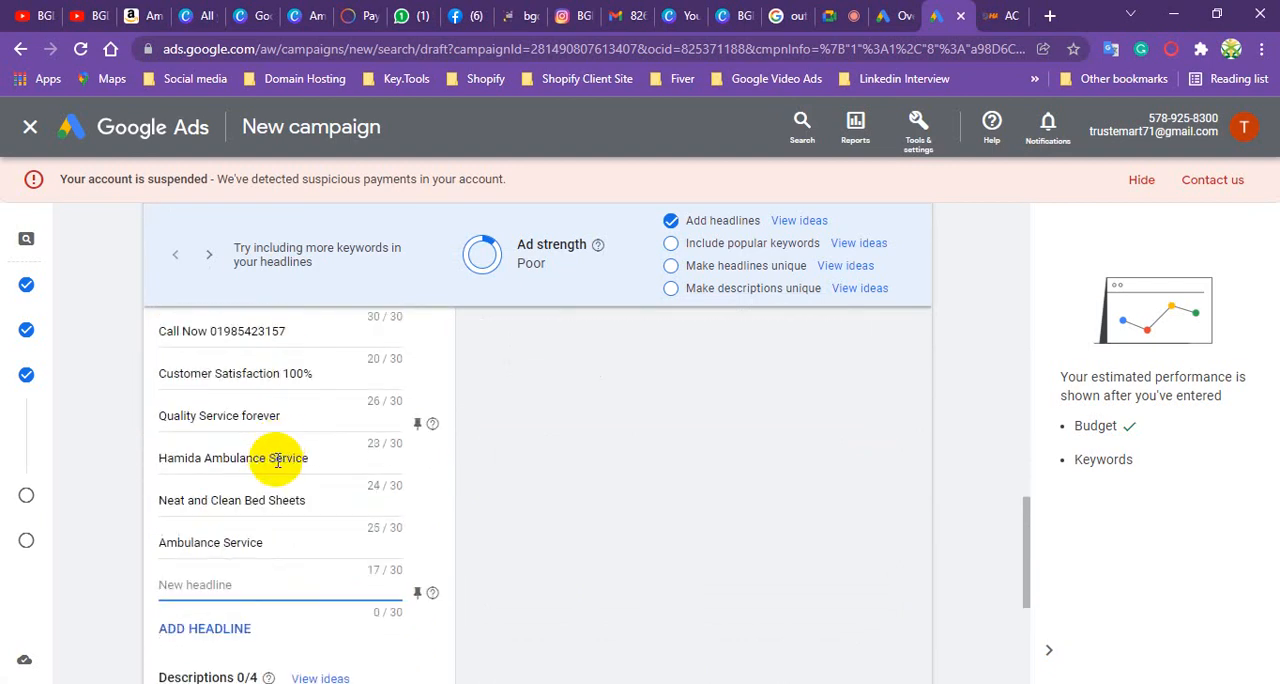
{"action": "scroll", "coordinate": [272, 464], "scroll_direction": "down", "scroll_amount": 2}
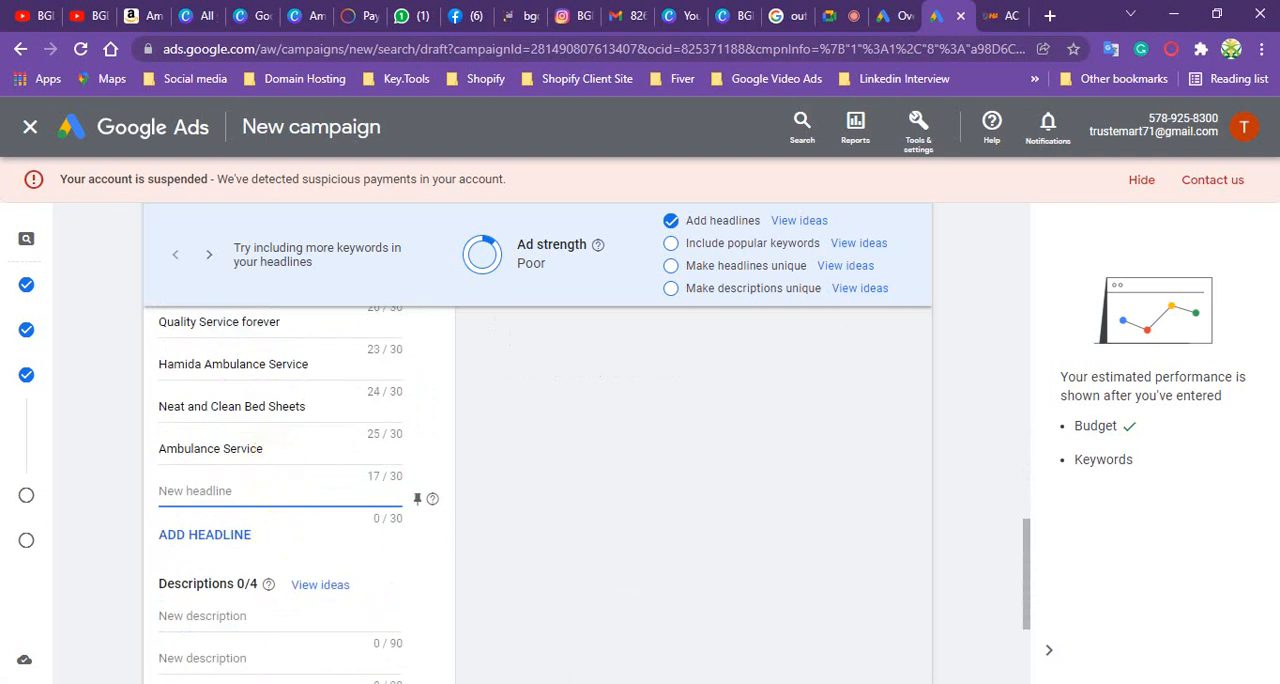
- Enter "Free Ambulance Service" as the thirteenth headline
{"action": "key", "text": "alt+Tab"}
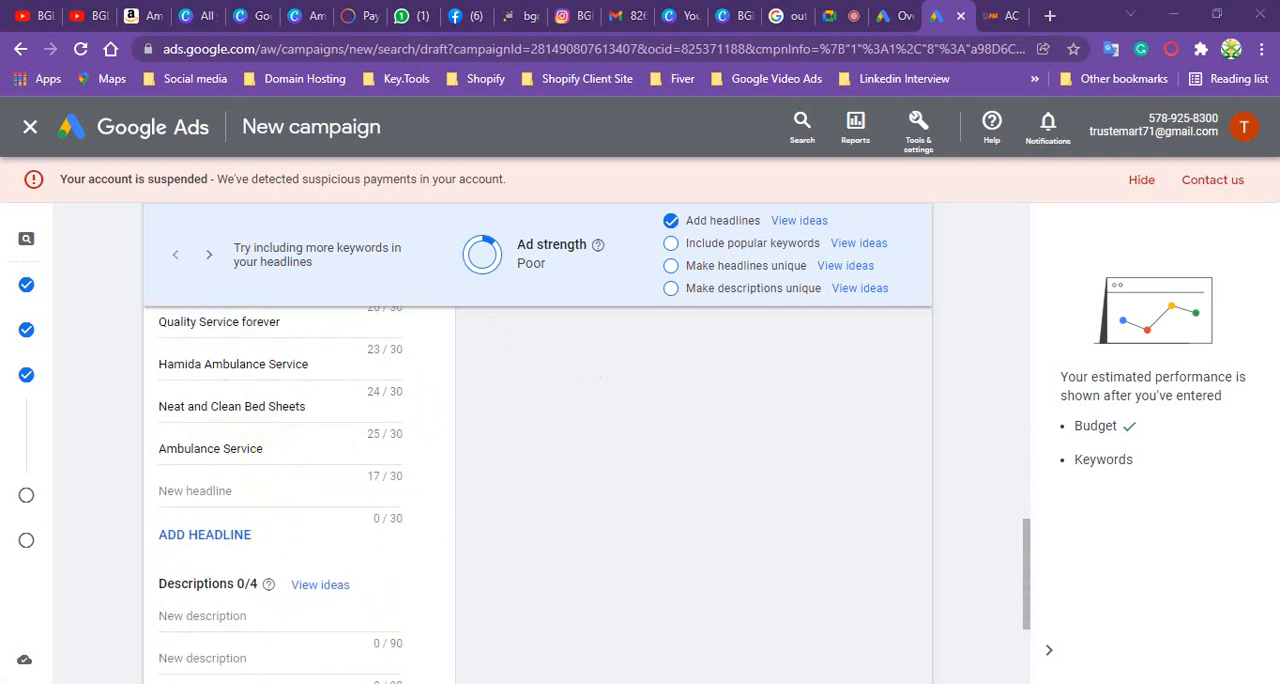
{"action": "left_click", "coordinate": [203, 490]}
{"action": "left_click", "coordinate": [203, 490]}
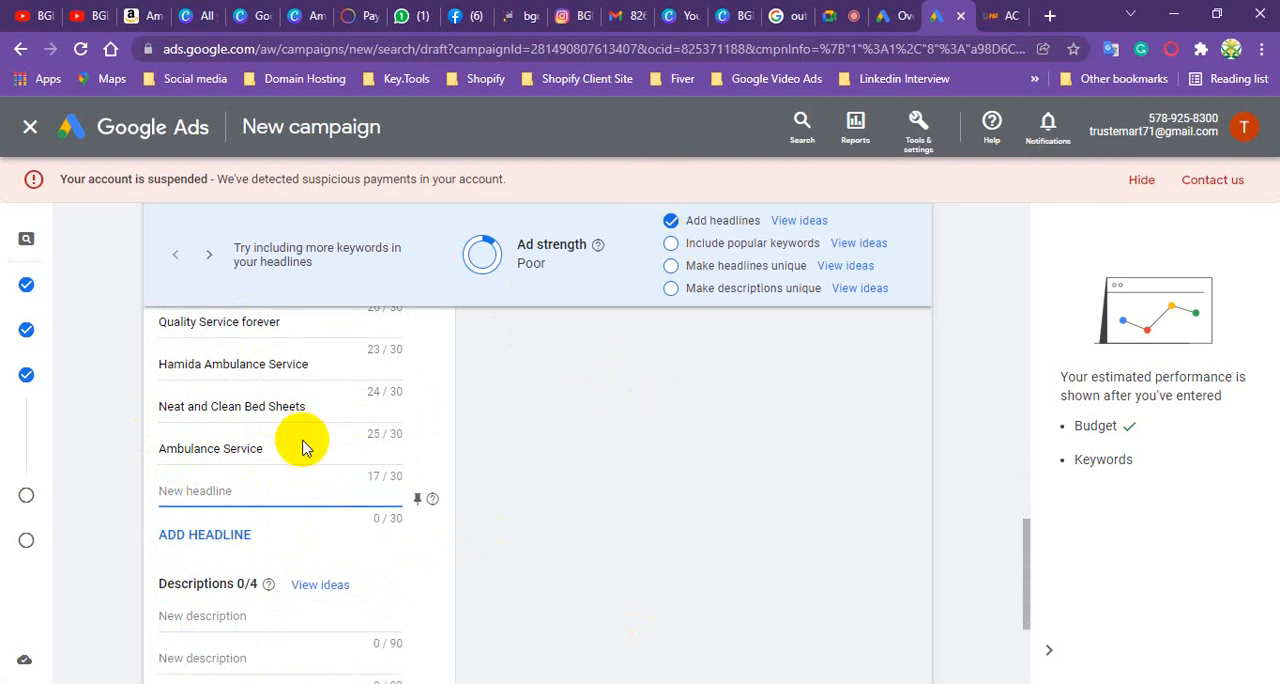
{"action": "scroll", "coordinate": [300, 443], "scroll_direction": "down", "scroll_amount": 1}
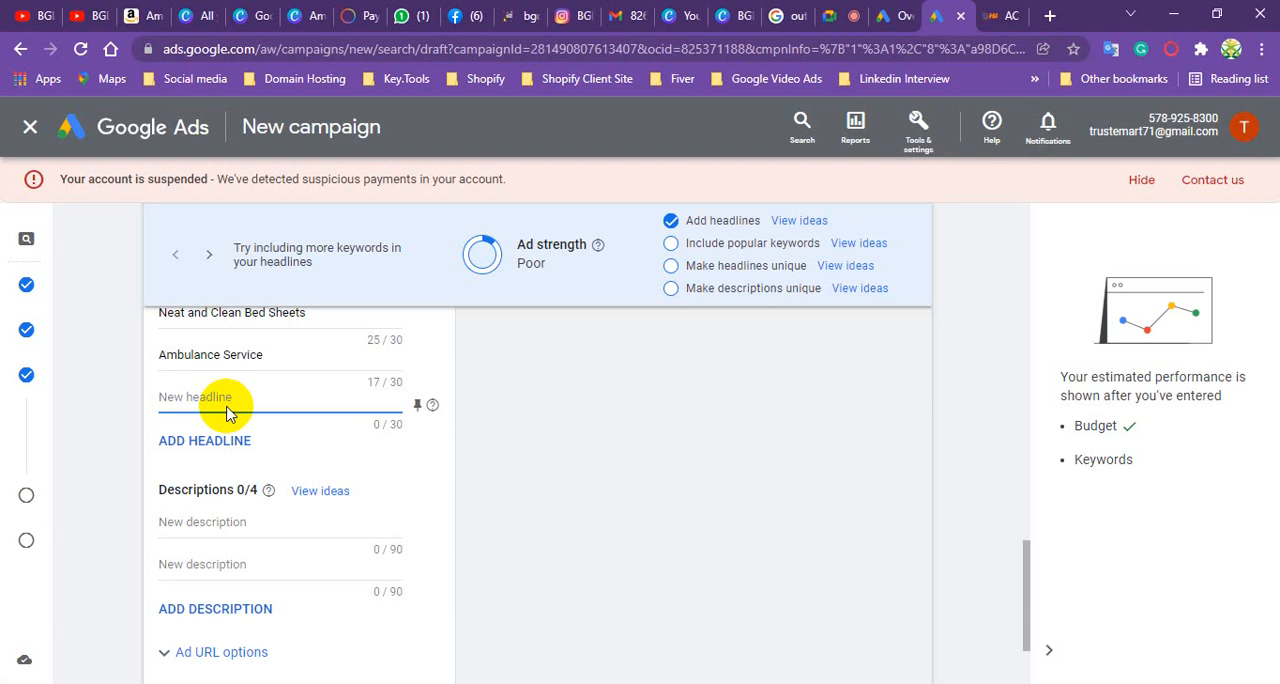
{"action": "type", "text": "Free Ambuland"}
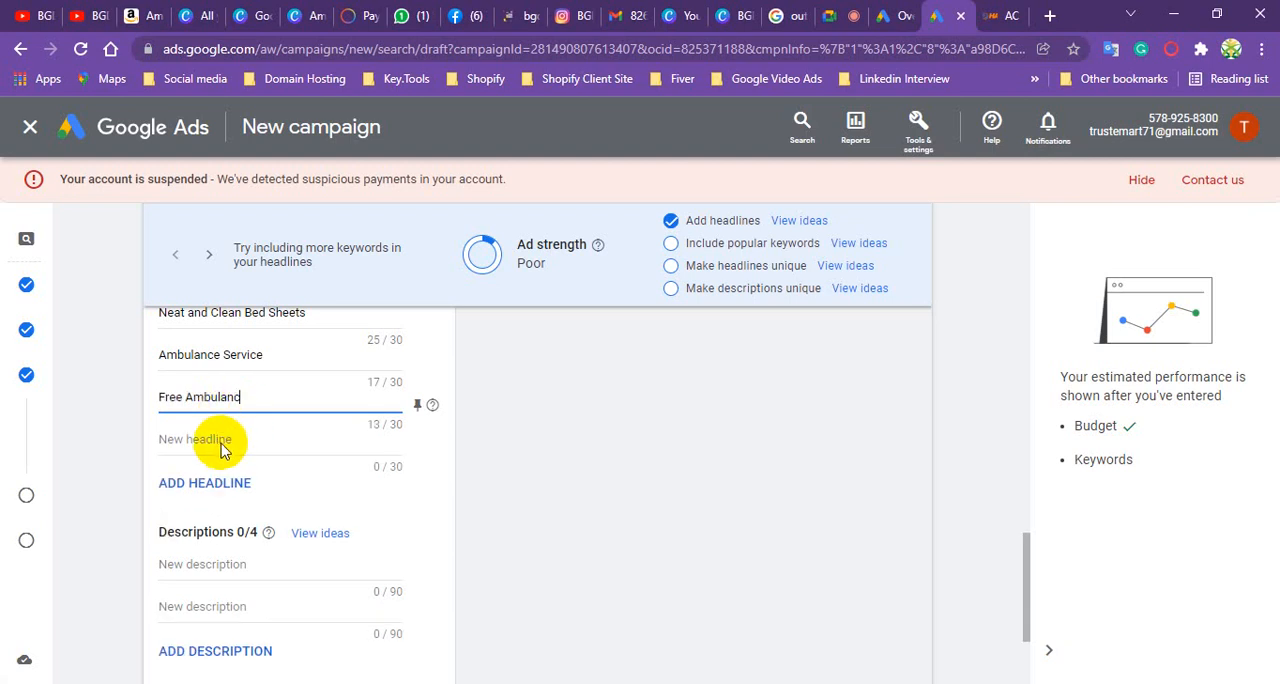
{"action": "type", "text": "e Service"}
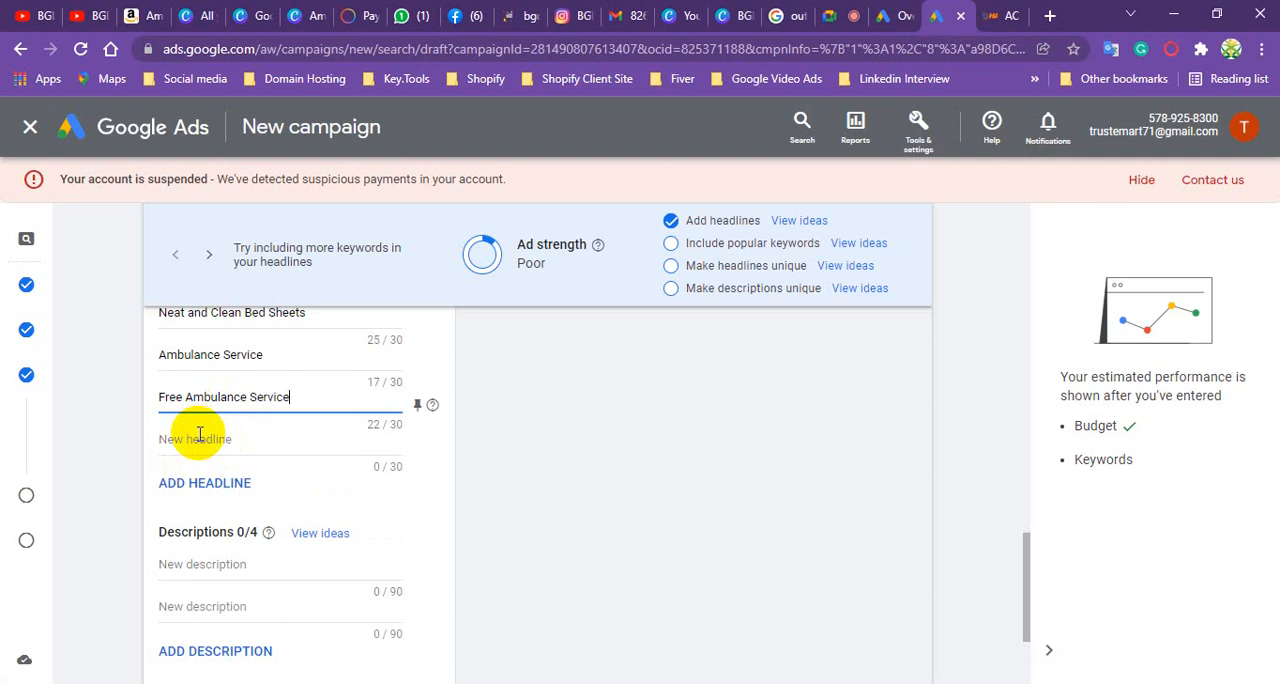
- Enter "Freezing Ambulance Service" as the fourteenth headline
{"action": "left_click", "coordinate": [200, 434]}
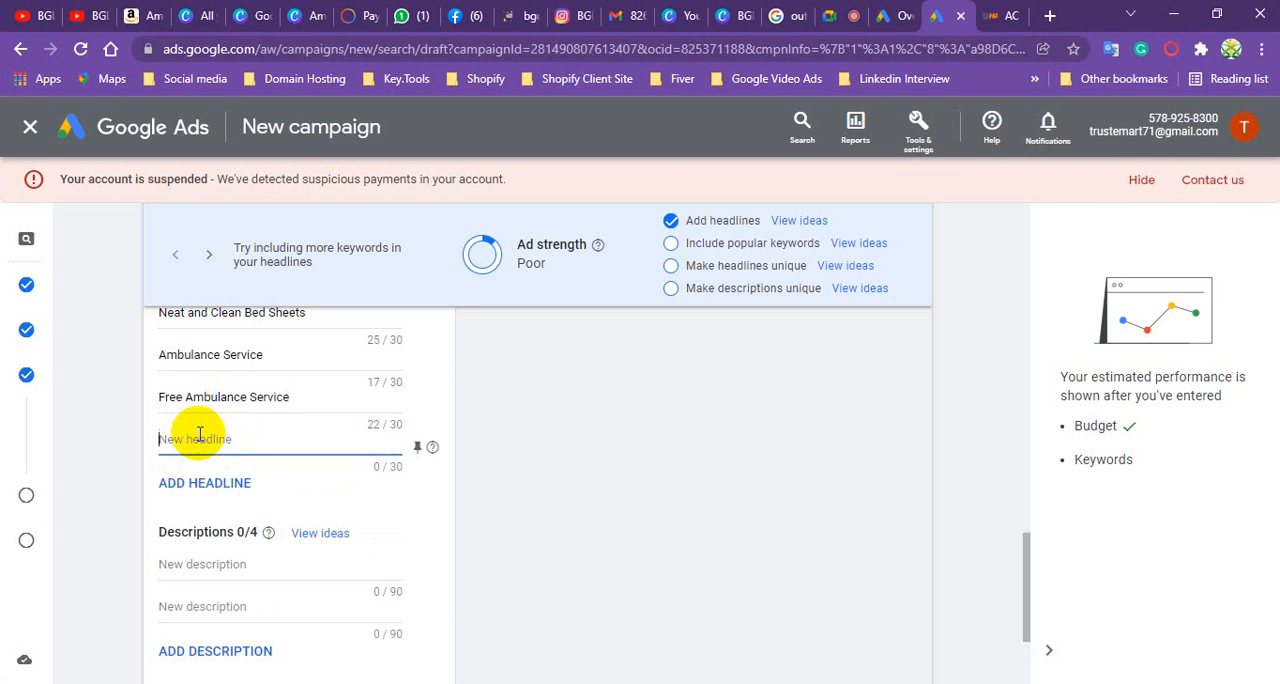
{"action": "type", "text": "Fr"}
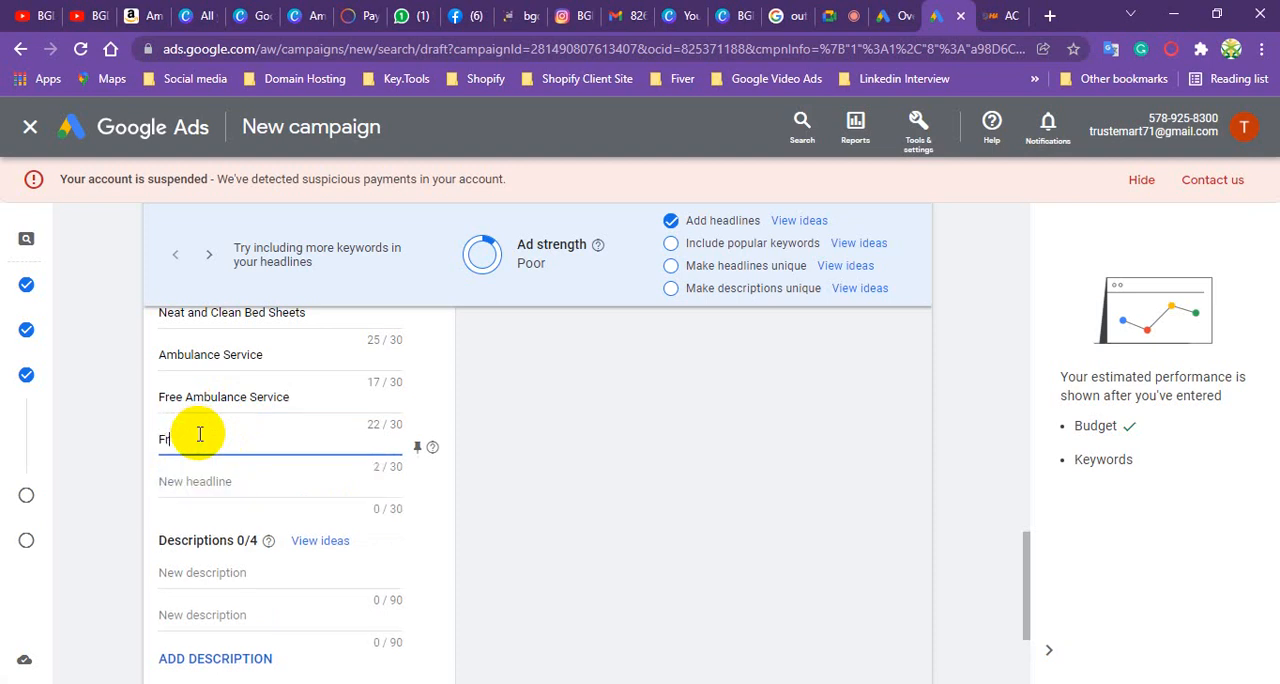
{"action": "type", "text": "eezing Ambulance Ser"}
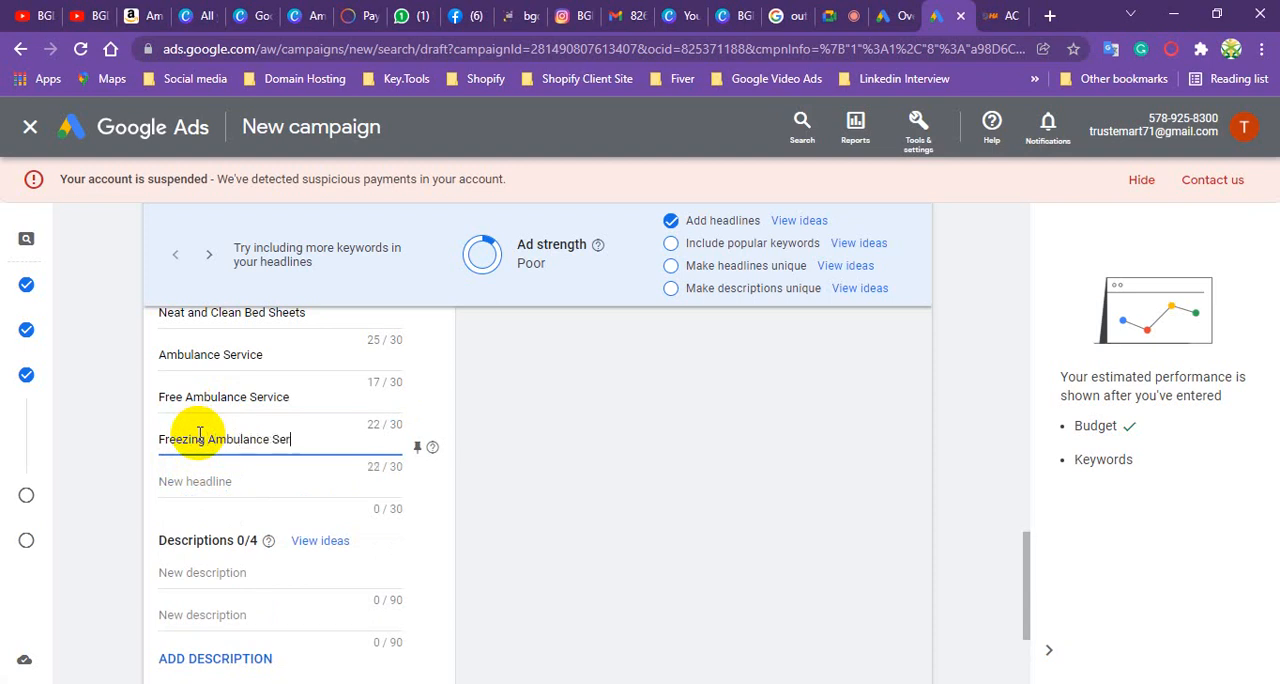
{"action": "type", "text": "vice"}
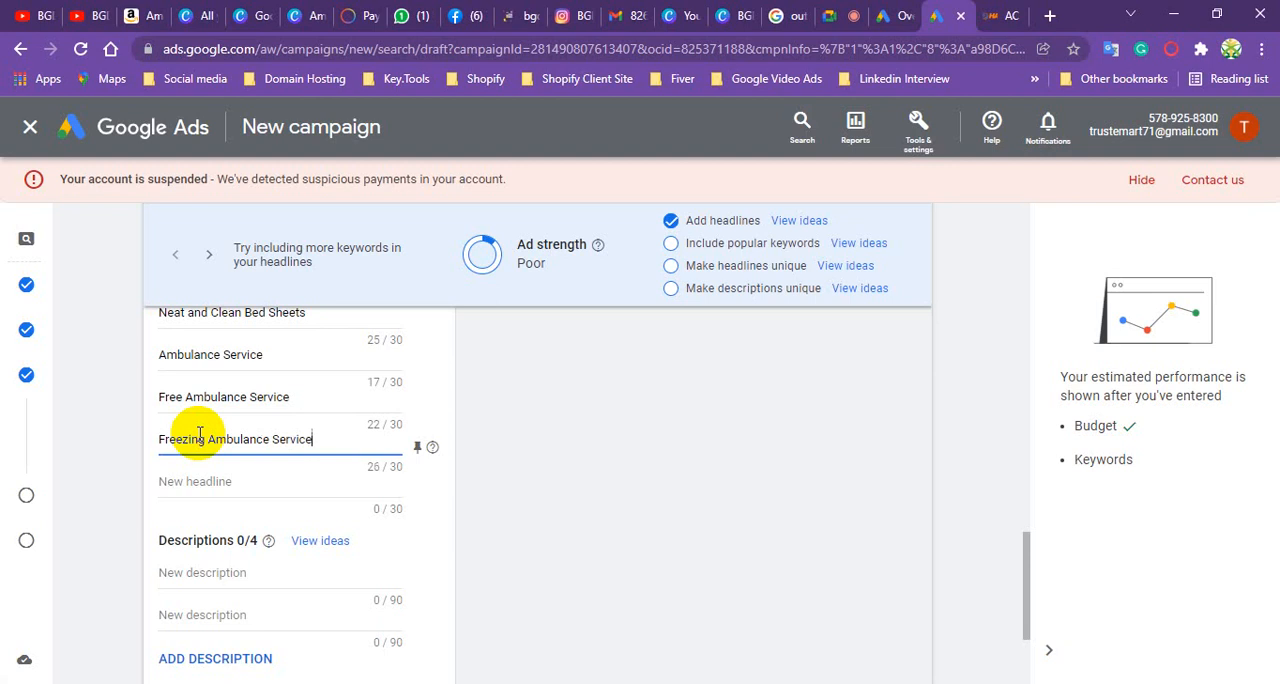
{"action": "left_click", "coordinate": [202, 485]}
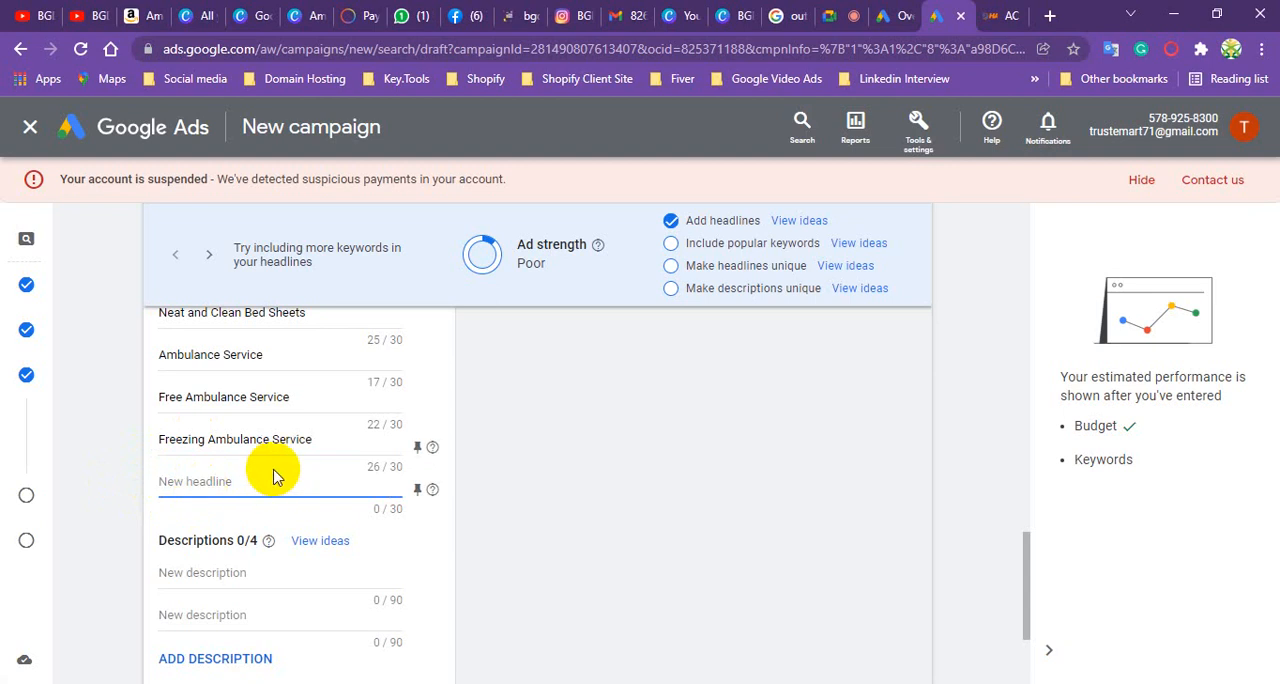
{"action": "type", "text": "Trainup Stup"}
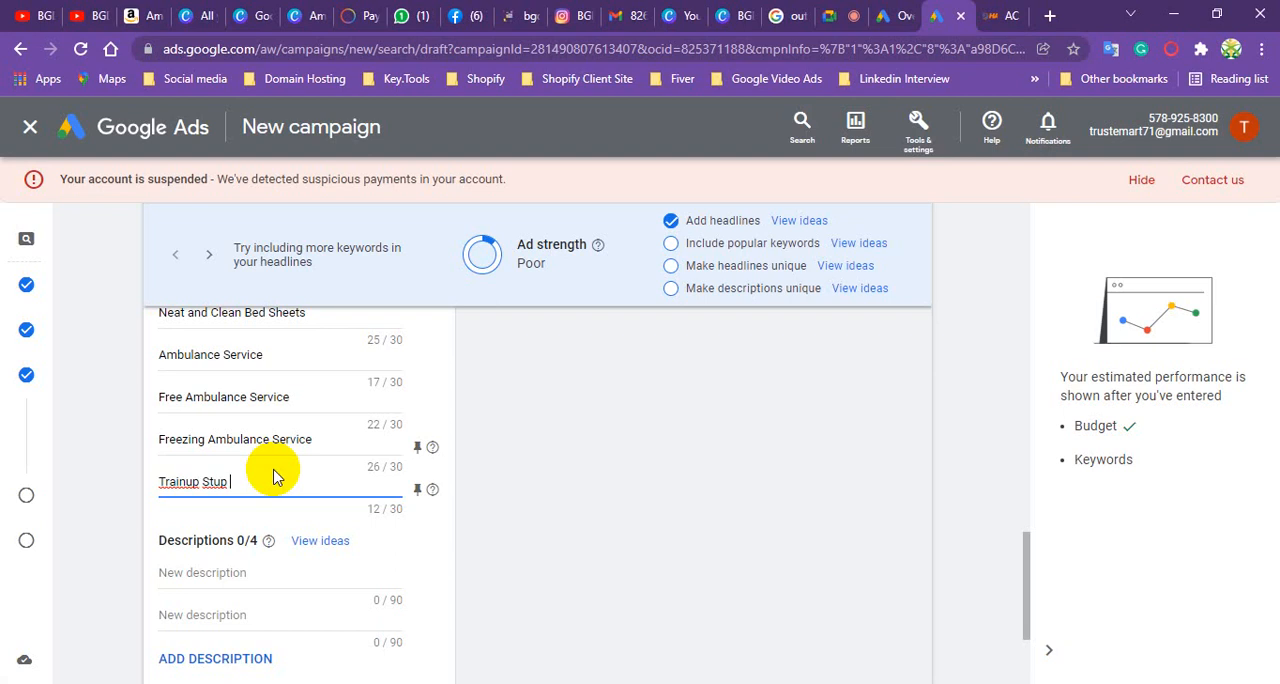
{"action": "right_click", "coordinate": [187, 484]}
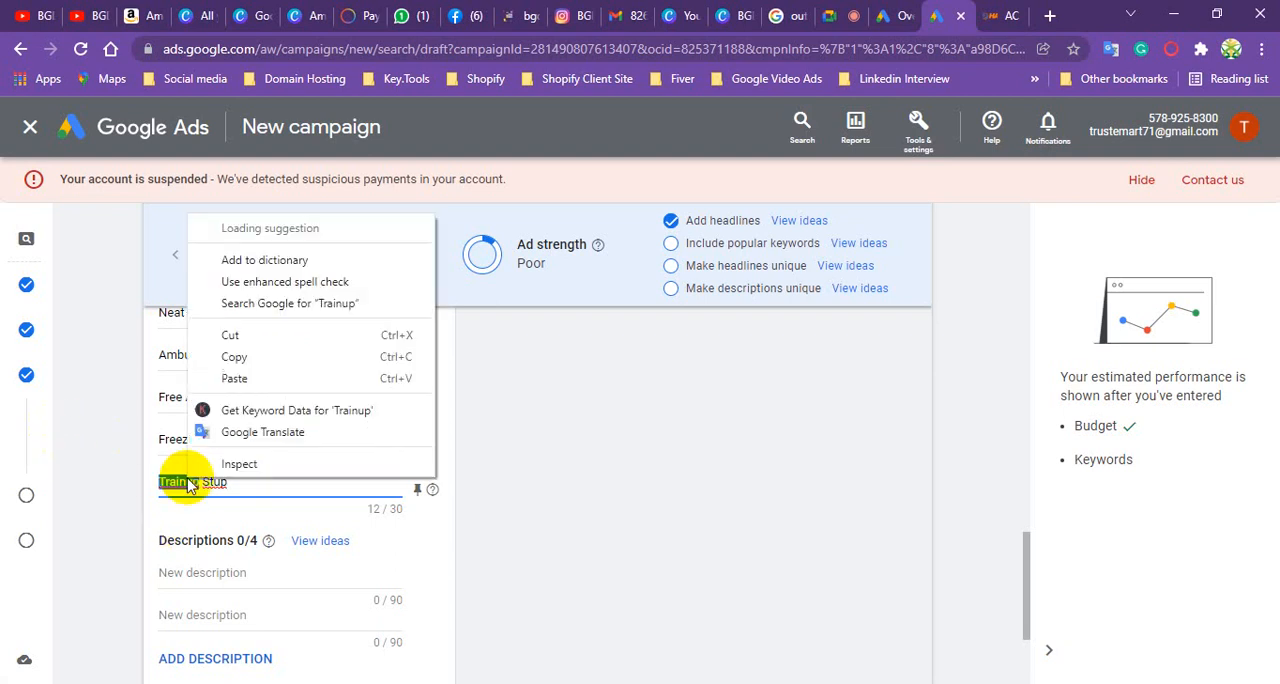
{"action": "left_click", "coordinate": [273, 197]}
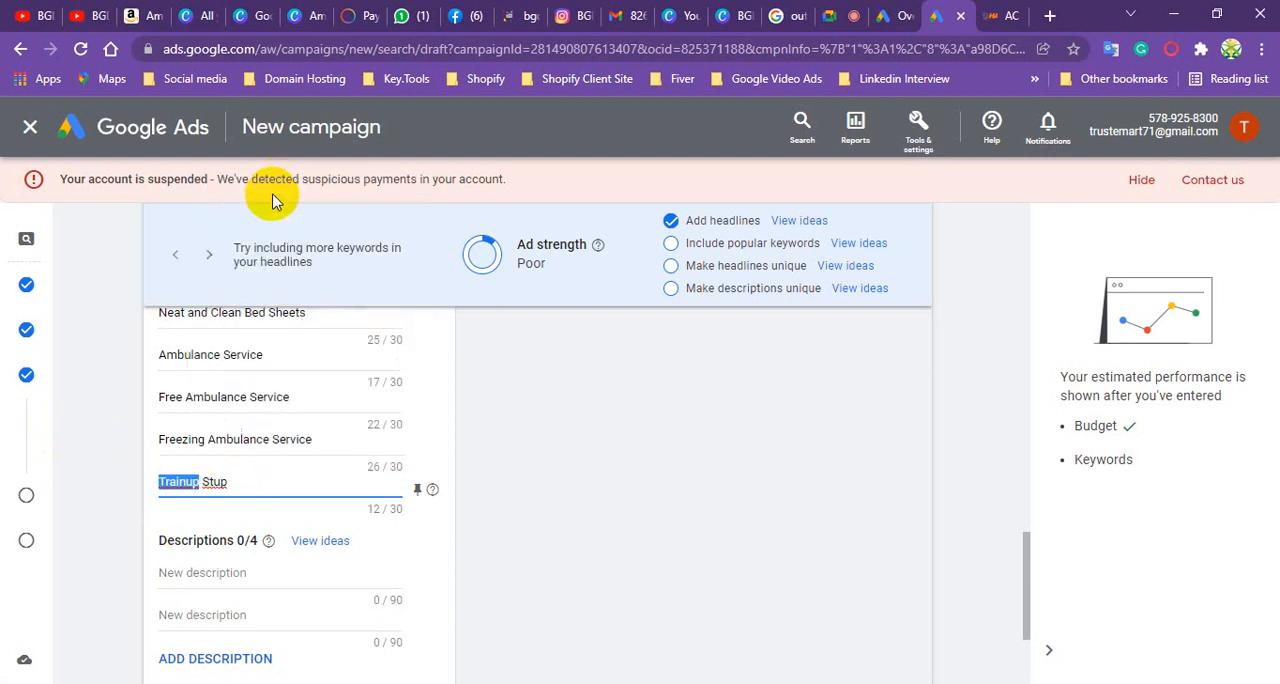
{"action": "left_click", "coordinate": [233, 484]}
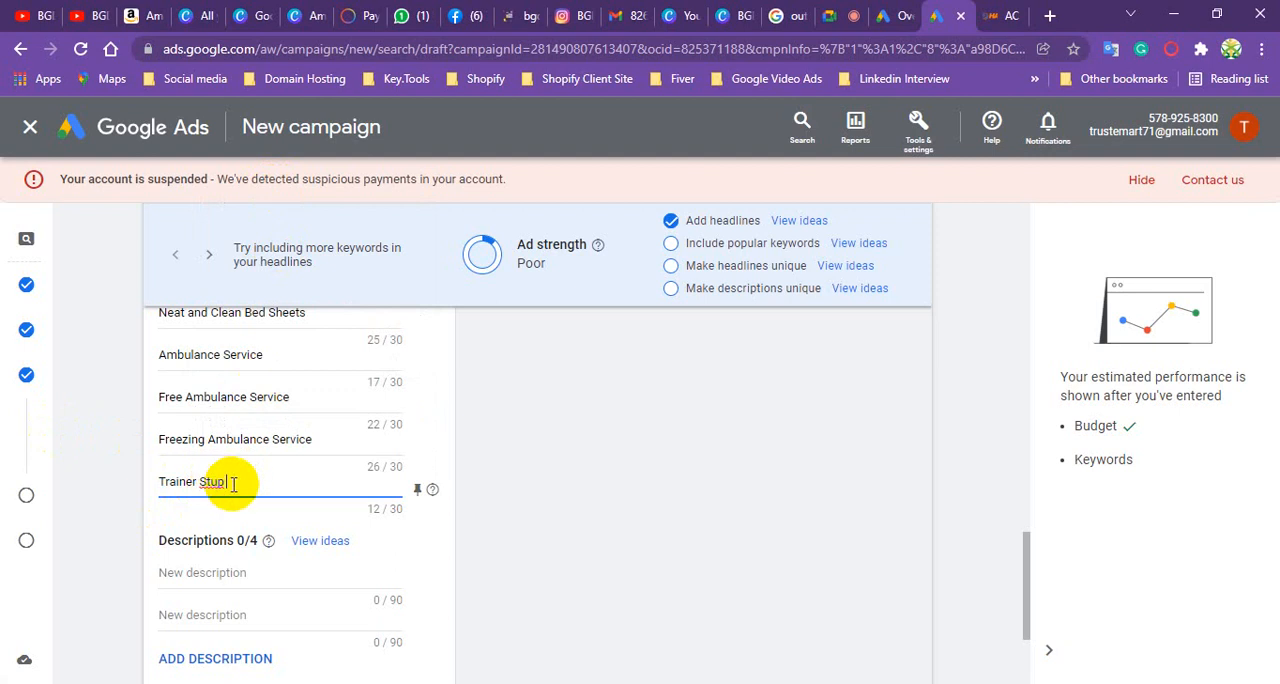
{"action": "key", "text": "BackSpace"}
{"action": "key", "text": "BackSpace"}
{"action": "key", "text": "BackSpace"}
{"action": "key", "text": "BackSpace"}
{"action": "key", "text": "BackSpace"}
{"action": "key", "text": "BackSpace"}
{"action": "key", "text": "BackSpace"}
{"action": "key", "text": "BackSpace"}
{"action": "key", "text": "BackSpace"}
{"action": "key", "text": "BackSpace"}
{"action": "key", "text": "BackSpace"}
{"action": "key", "text": "BackSpace"}
- Enter "We are Special in Dhaka City" as the fifteenth headline
{"action": "left_click", "coordinate": [243, 486]}
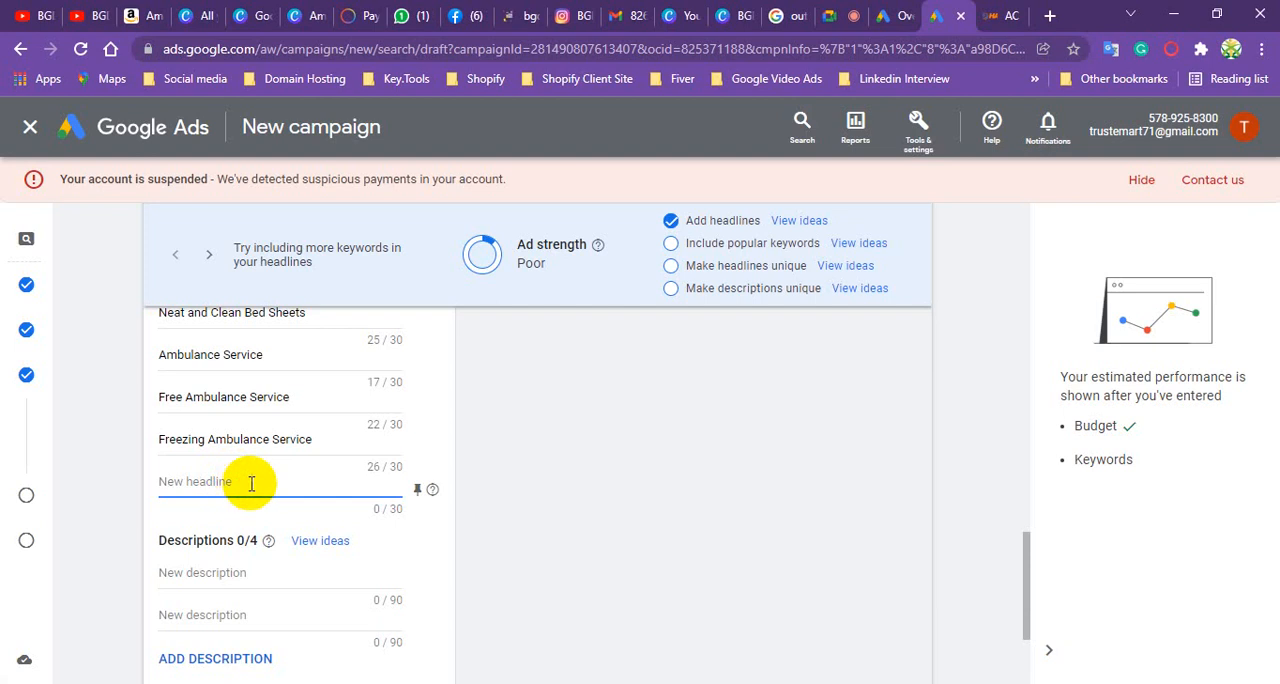
{"action": "type", "text": "We are Specia in Dh"}
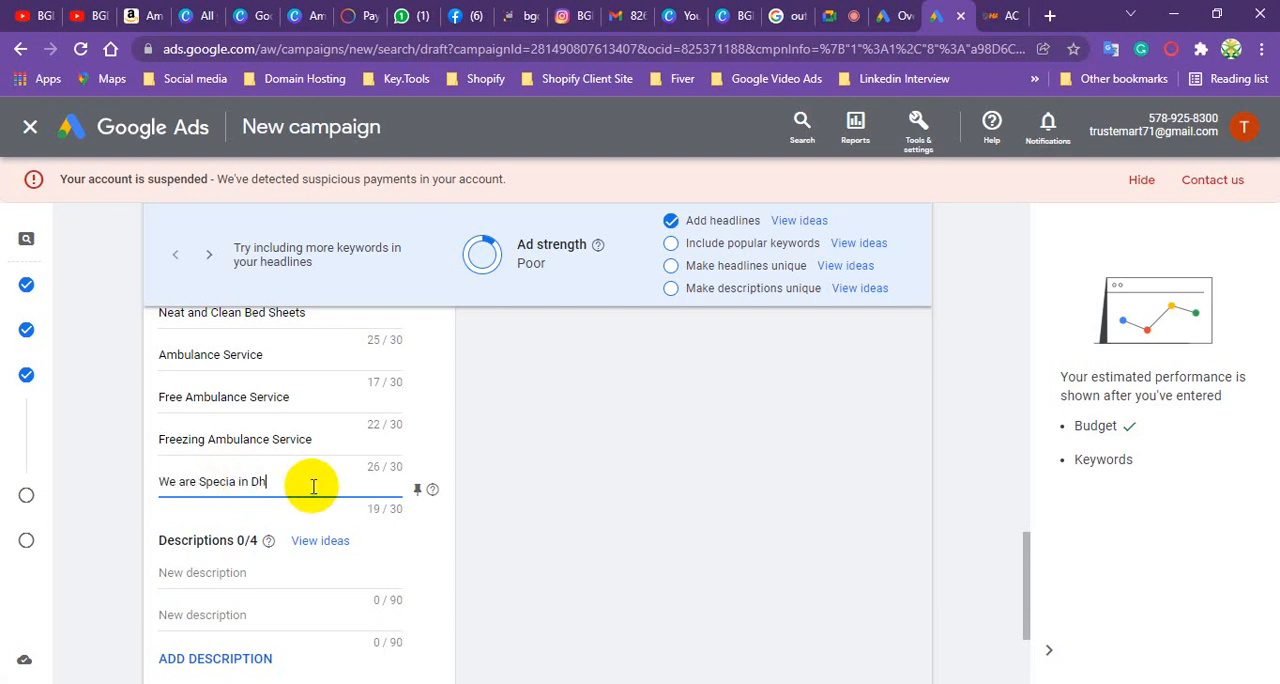
{"action": "type", "text": "aka City"}
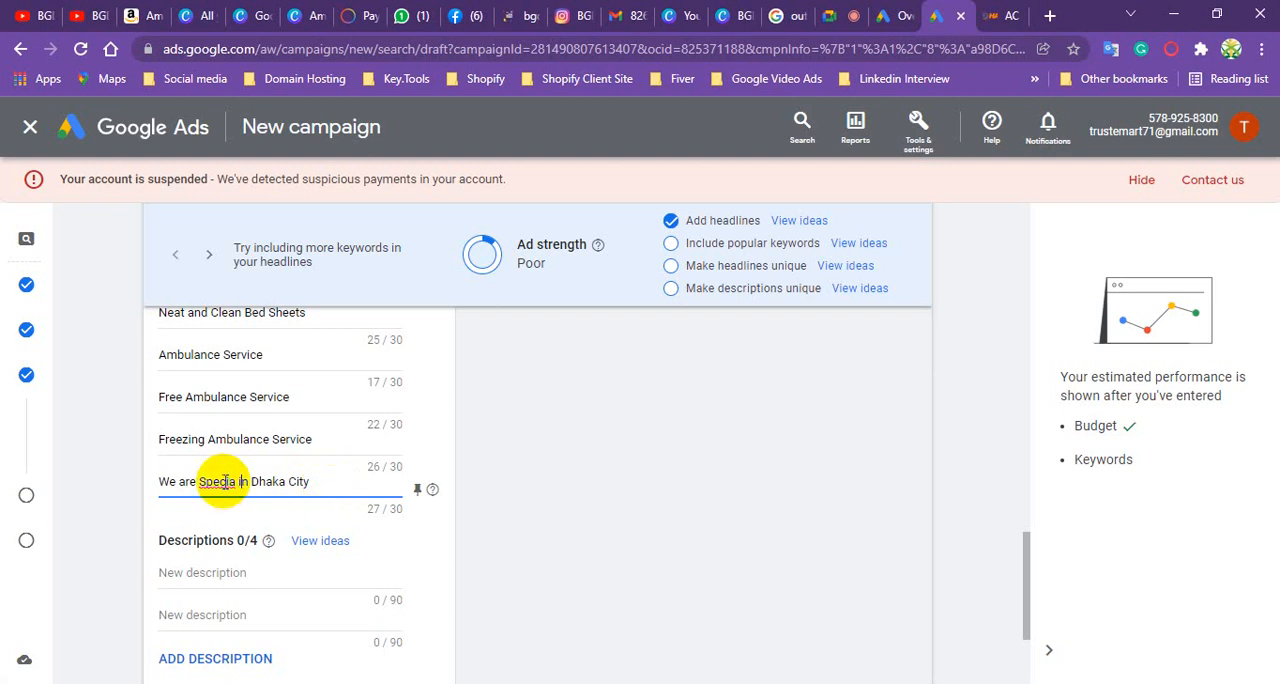
{"action": "right_click", "coordinate": [225, 481]}
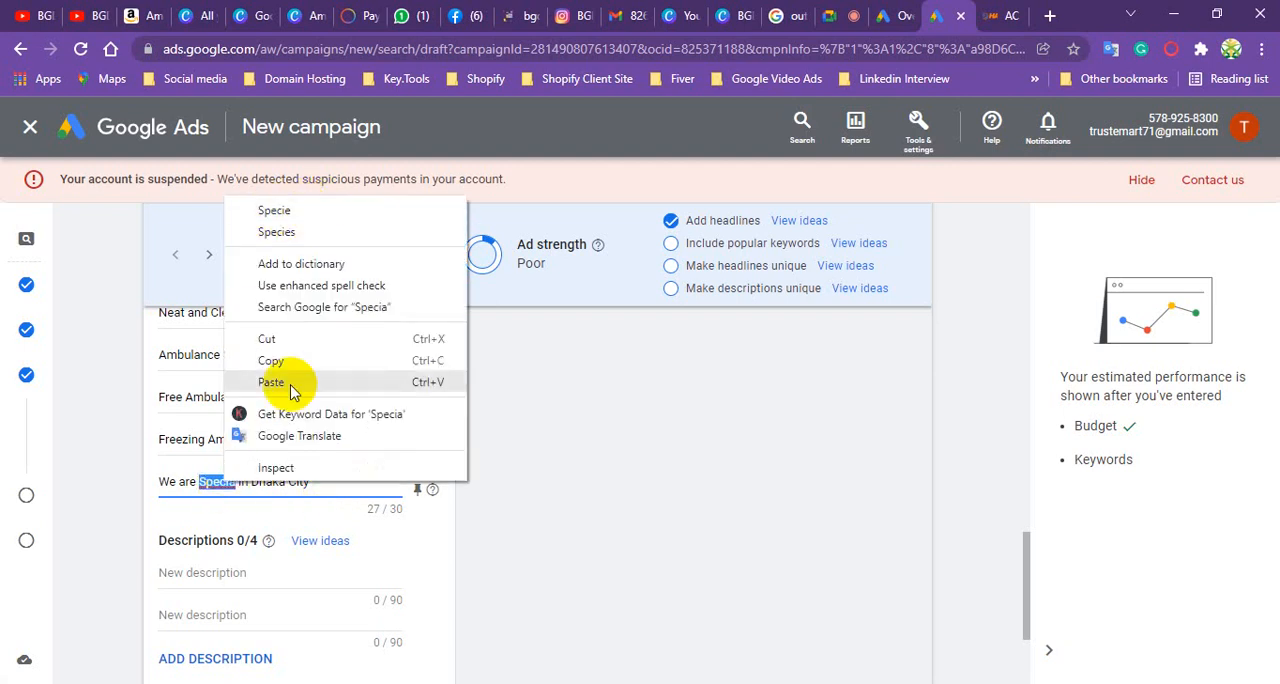
{"action": "left_click", "coordinate": [229, 486]}
{"action": "left_click", "coordinate": [241, 482]}
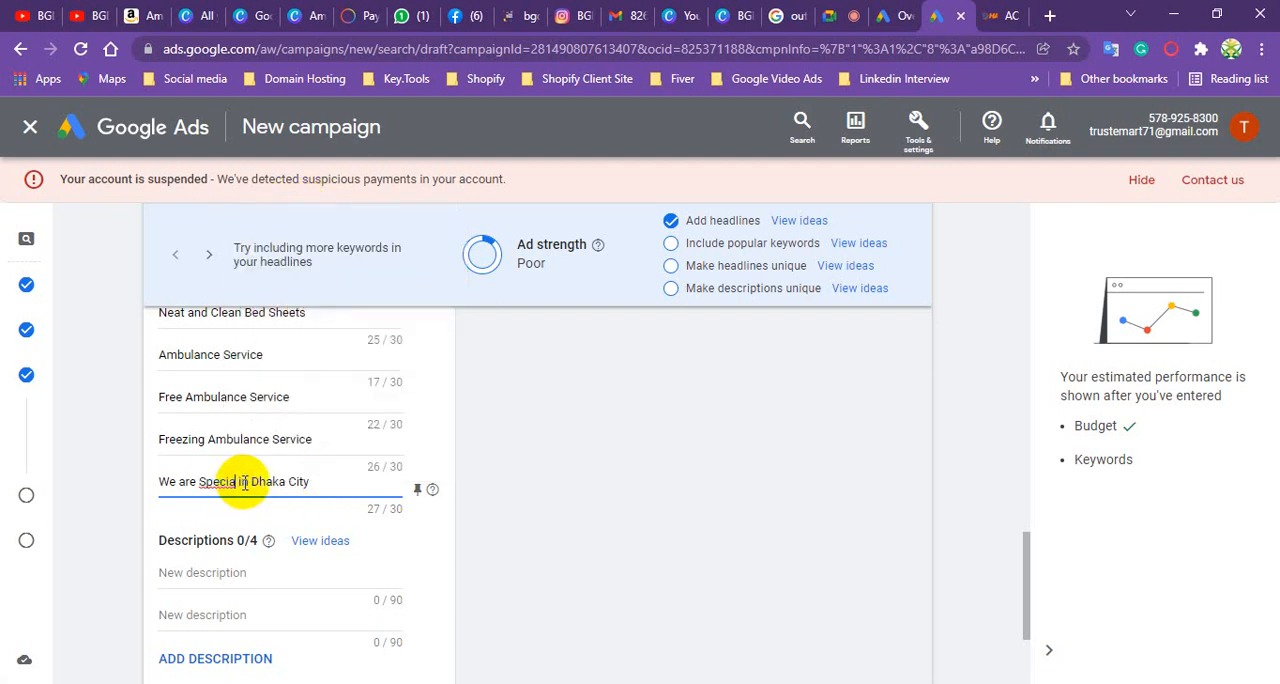
{"action": "type", "text": "l"}
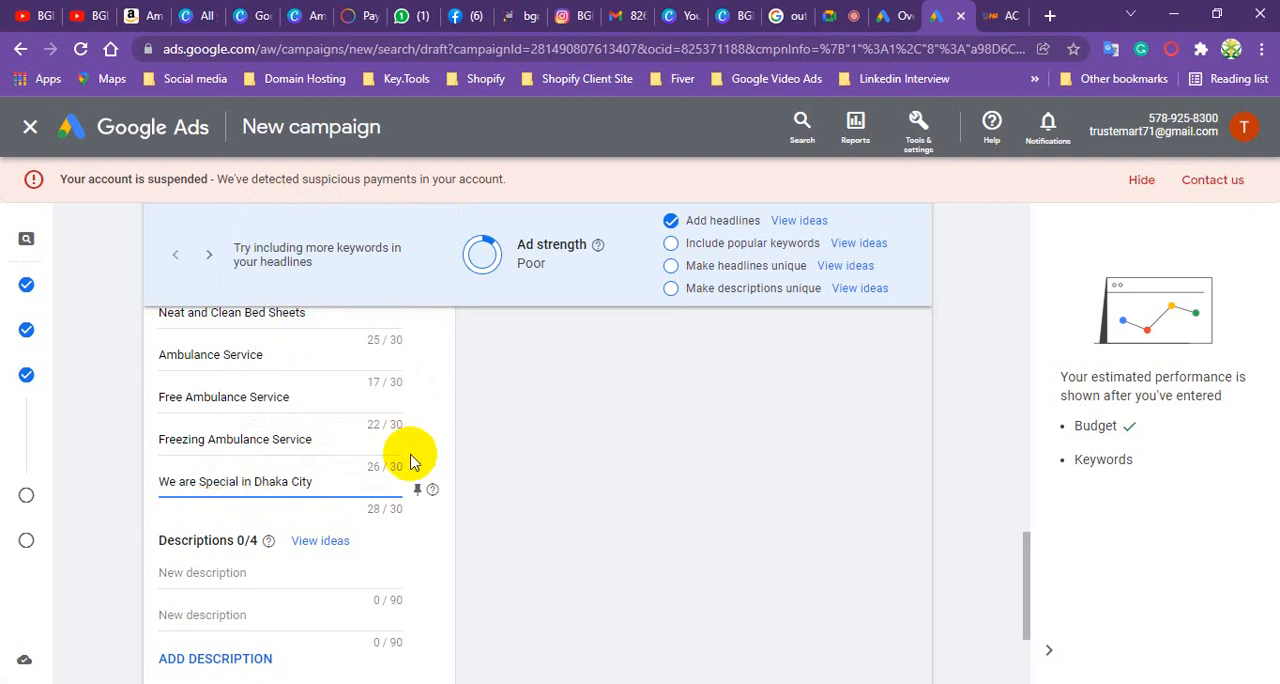
{"action": "left_click", "coordinate": [318, 483]}
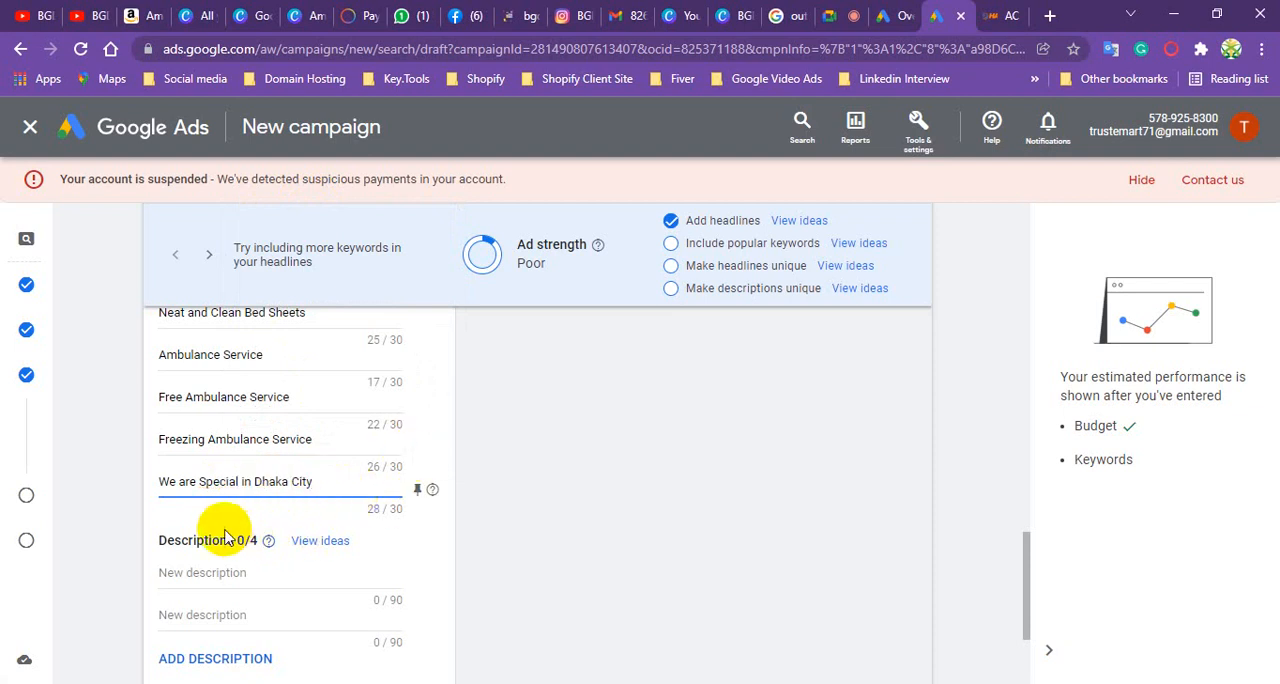
{"action": "scroll", "coordinate": [257, 491], "scroll_direction": "up", "scroll_amount": 1}
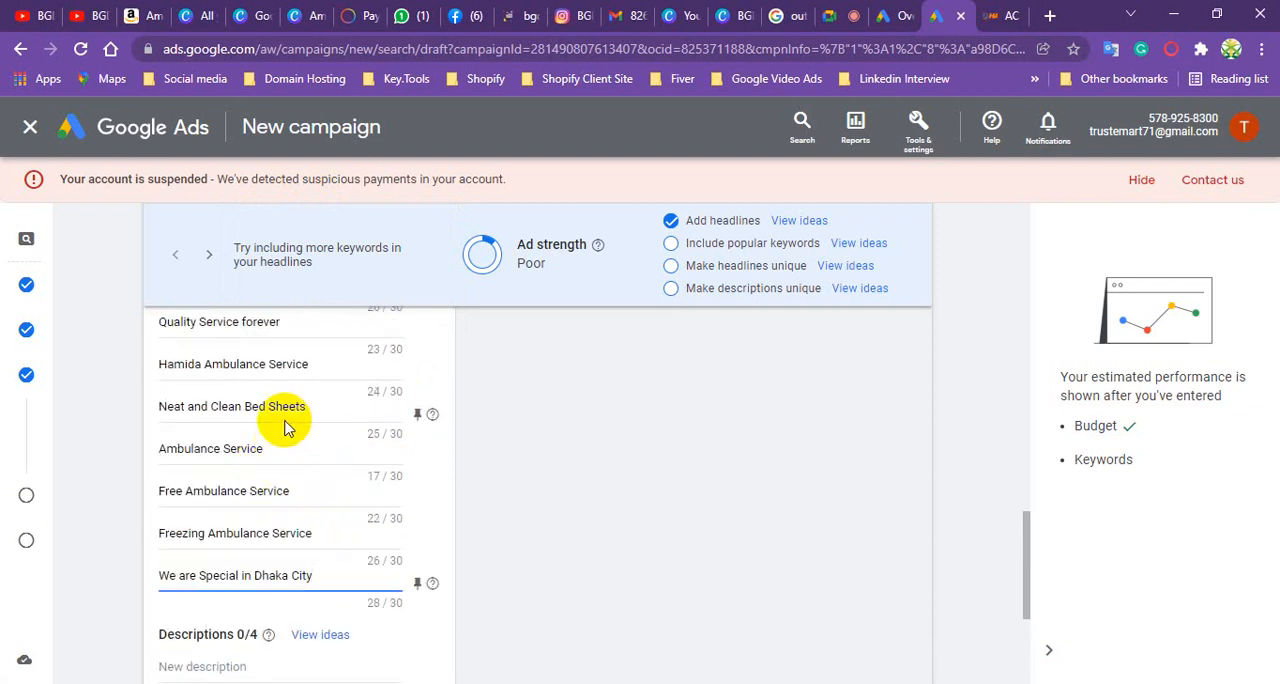
- Select the first empty ad description, then search Google for "ambulance service" in a new browser tab
{"action": "scroll", "coordinate": [260, 500], "scroll_direction": "down", "scroll_amount": 2}
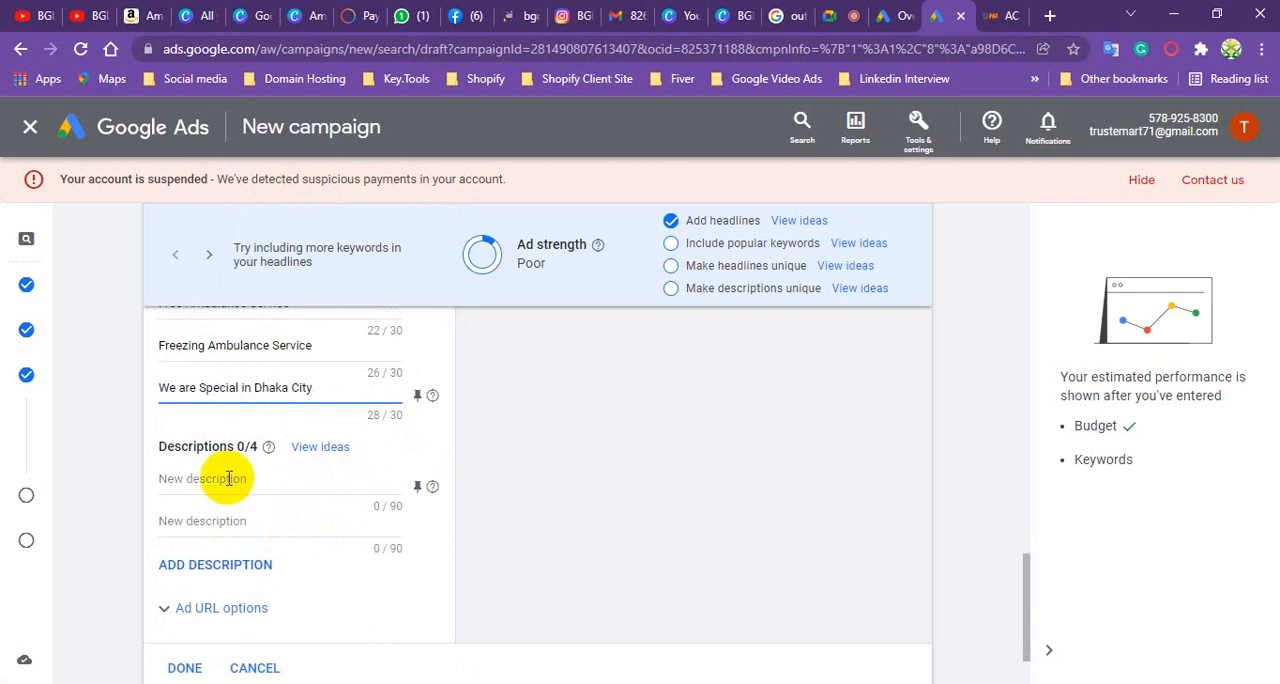
{"action": "left_click", "coordinate": [229, 478]}
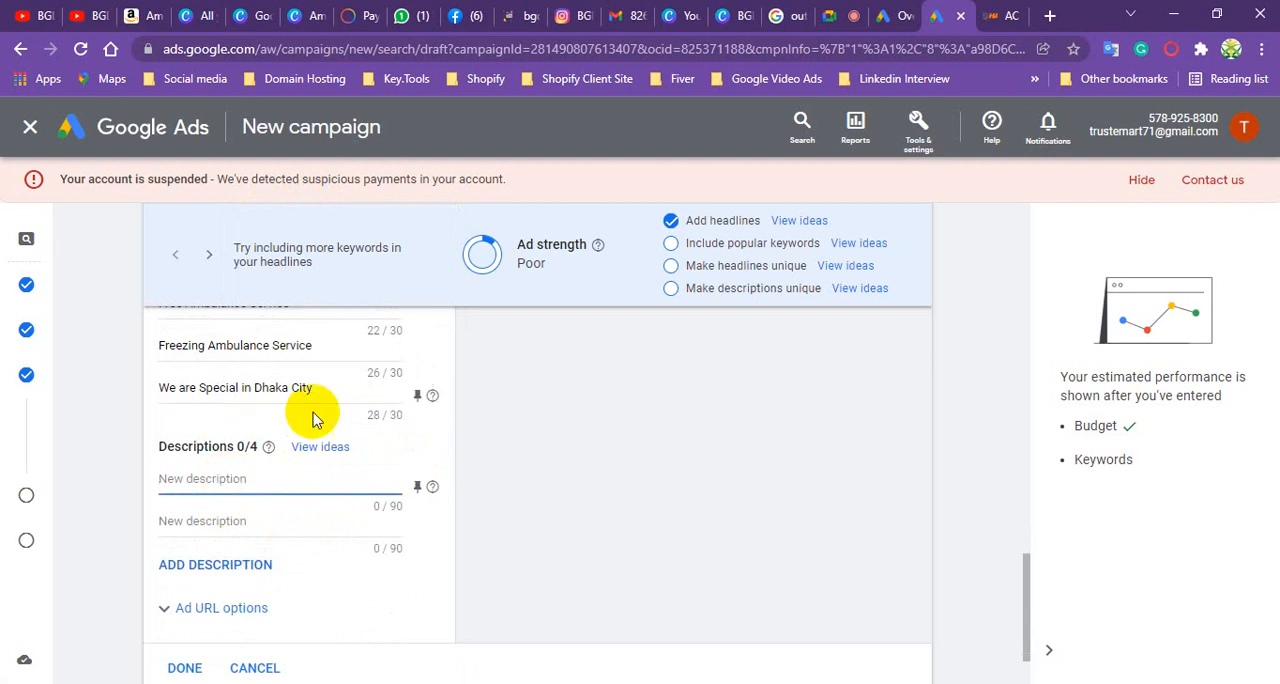
{"action": "mouse_move", "coordinate": [998, 16]}
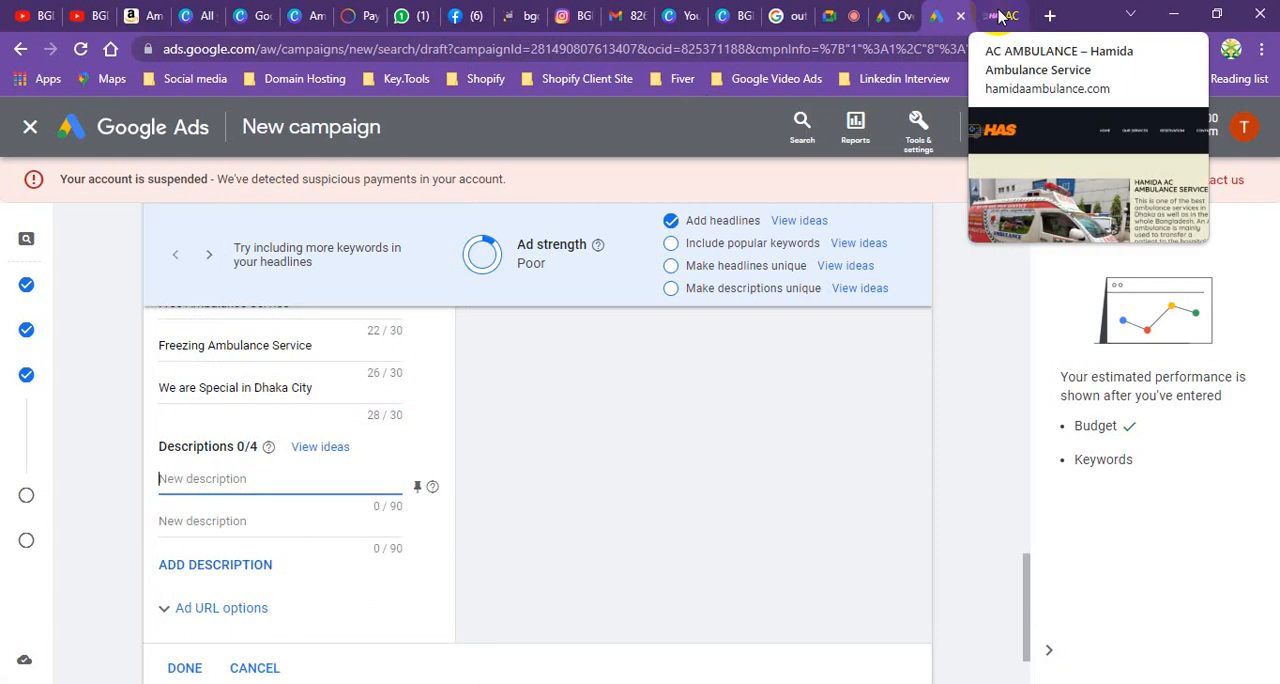
{"action": "left_click", "coordinate": [1050, 16]}
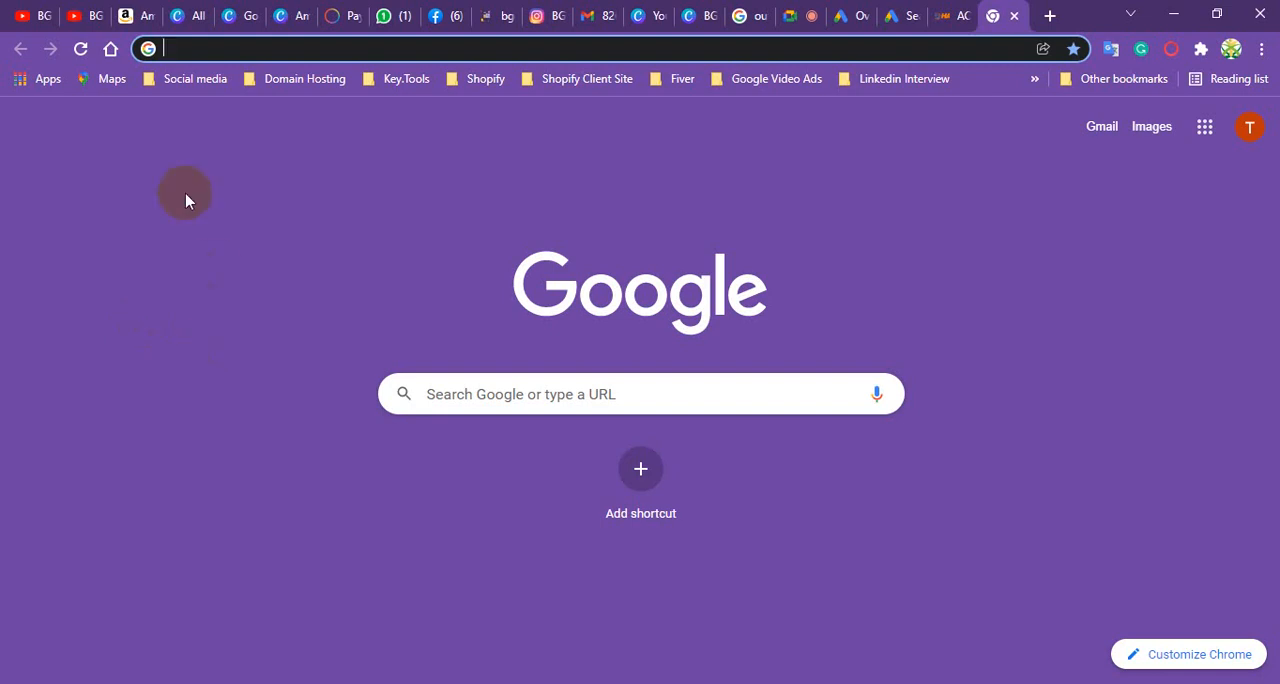
{"action": "left_click", "coordinate": [190, 52]}
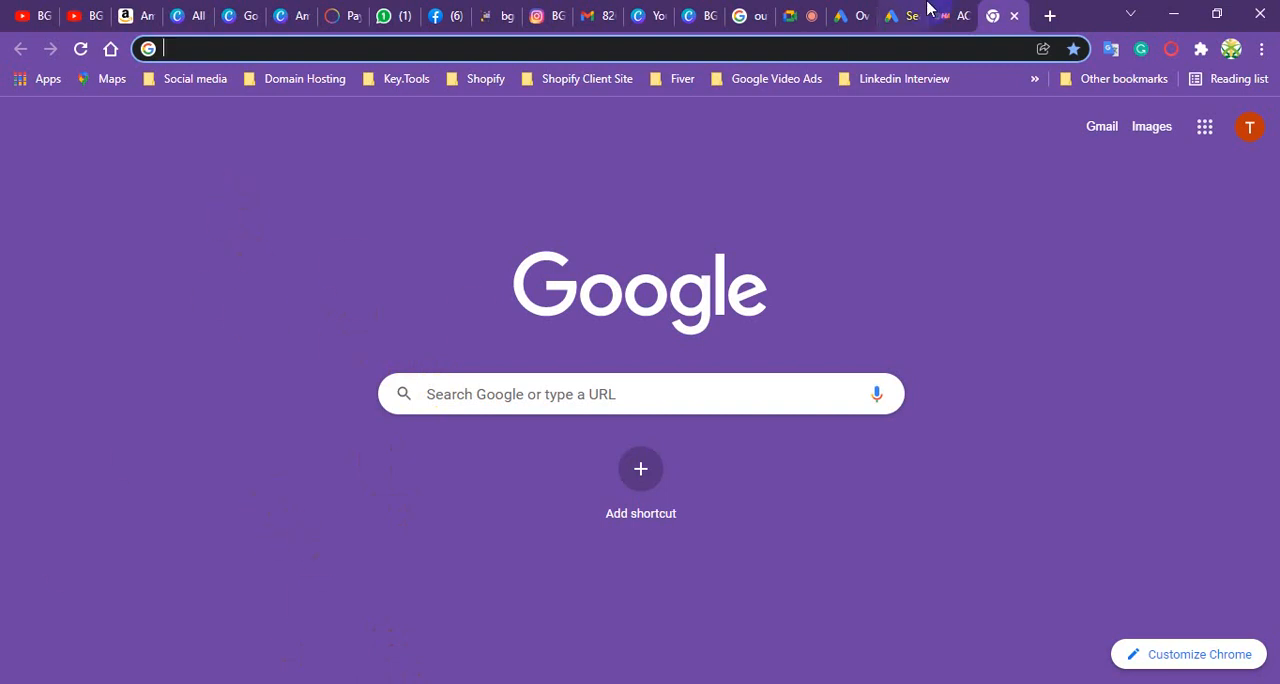
{"action": "left_click", "coordinate": [612, 408]}
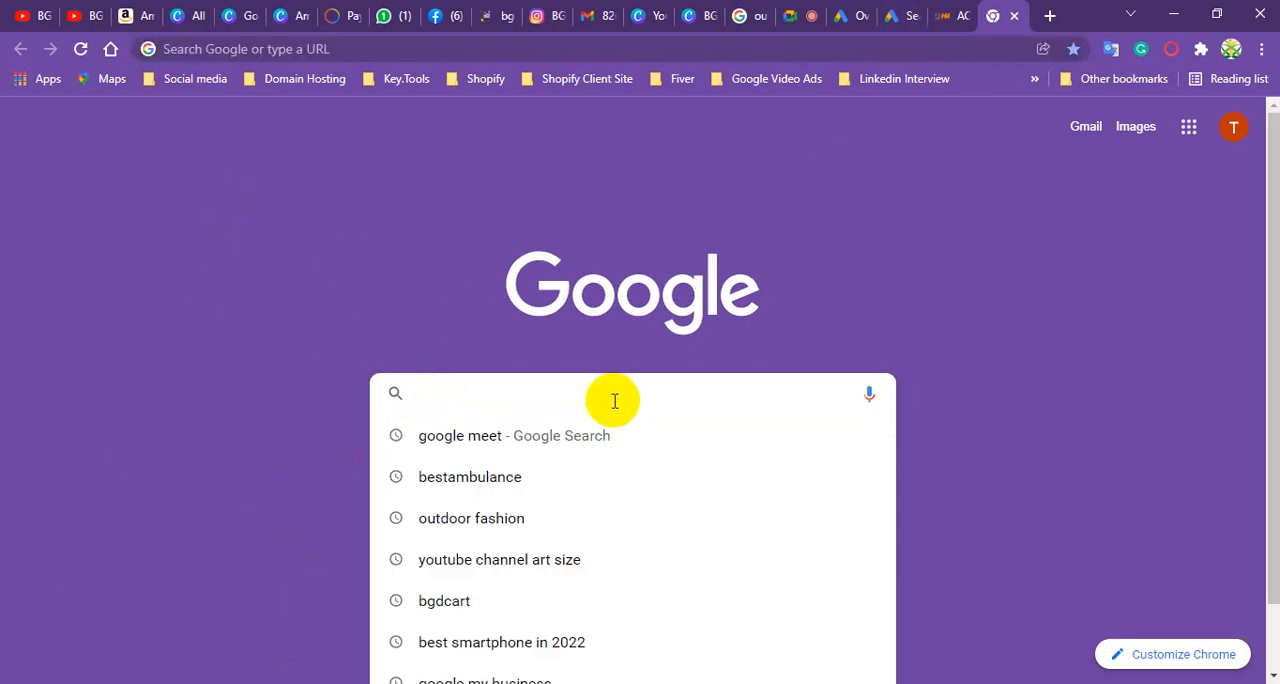
{"action": "type", "text": "ambu"}
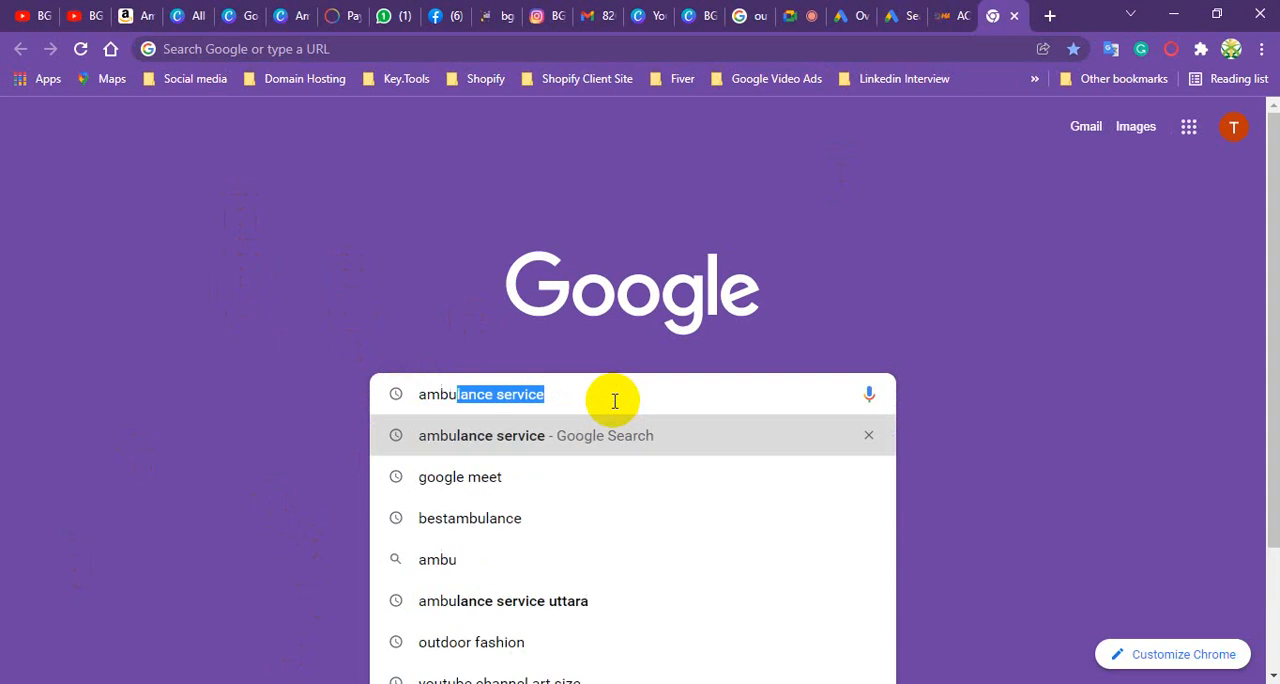
{"action": "type", "text": "lance"}
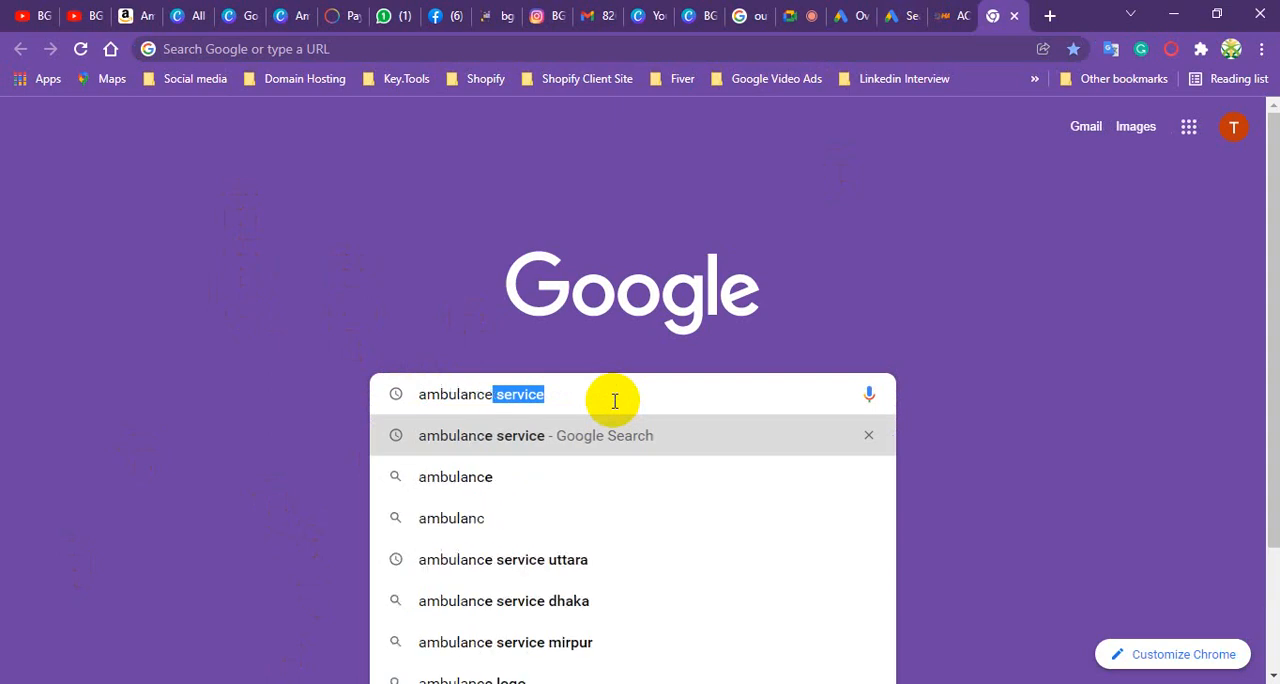
{"action": "key", "text": "Return"}
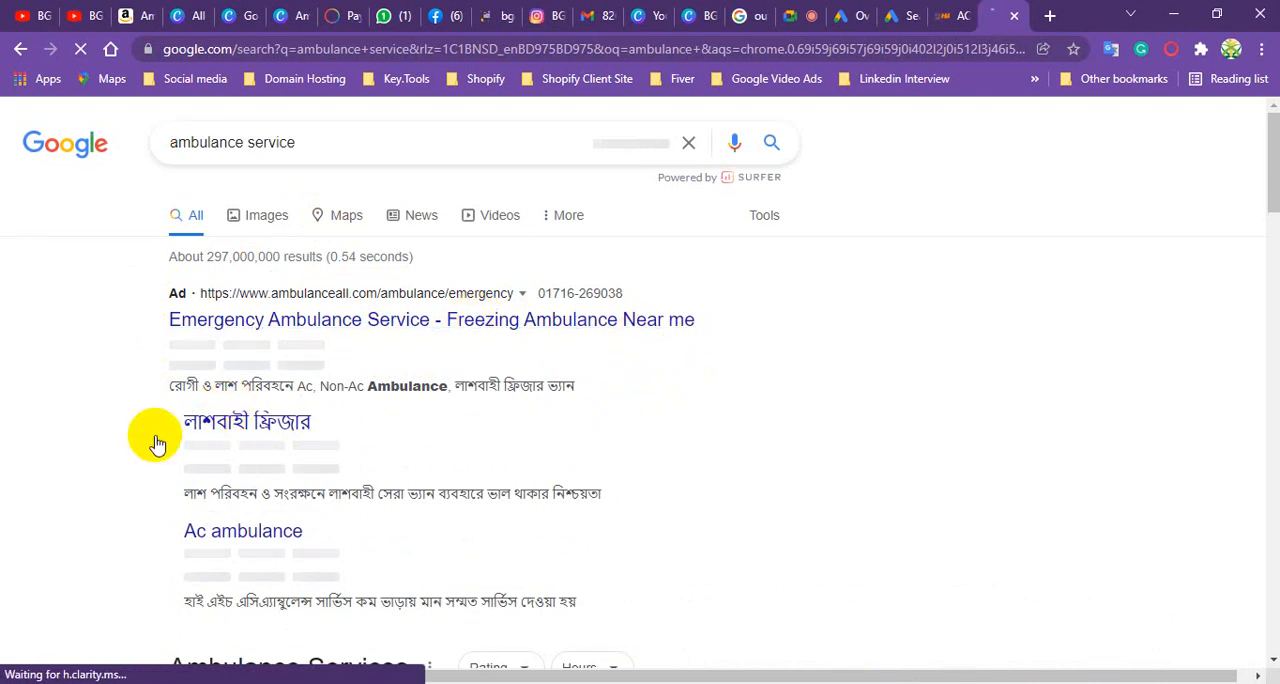
- Copy the Bengali description "রোগী ও লাশ পরিবহনে Ac, Non-Ac Ambulance, লাশবাহী ফ্রিজার ভ্যান" from the top search ad into the first description
{"action": "scroll", "coordinate": [150, 445], "scroll_direction": "down", "scroll_amount": 5}
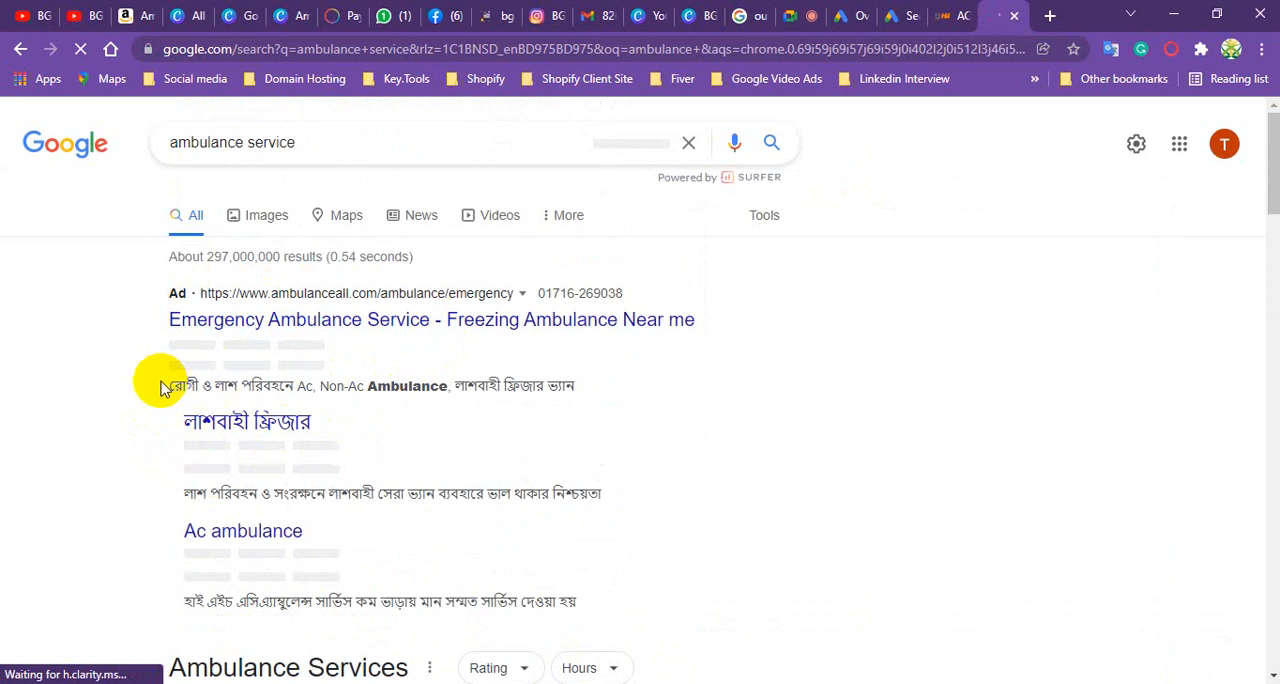
{"action": "left_click", "coordinate": [215, 410]}
{"action": "left_click_drag", "start_coordinate": [215, 410], "coordinate": [583, 391]}
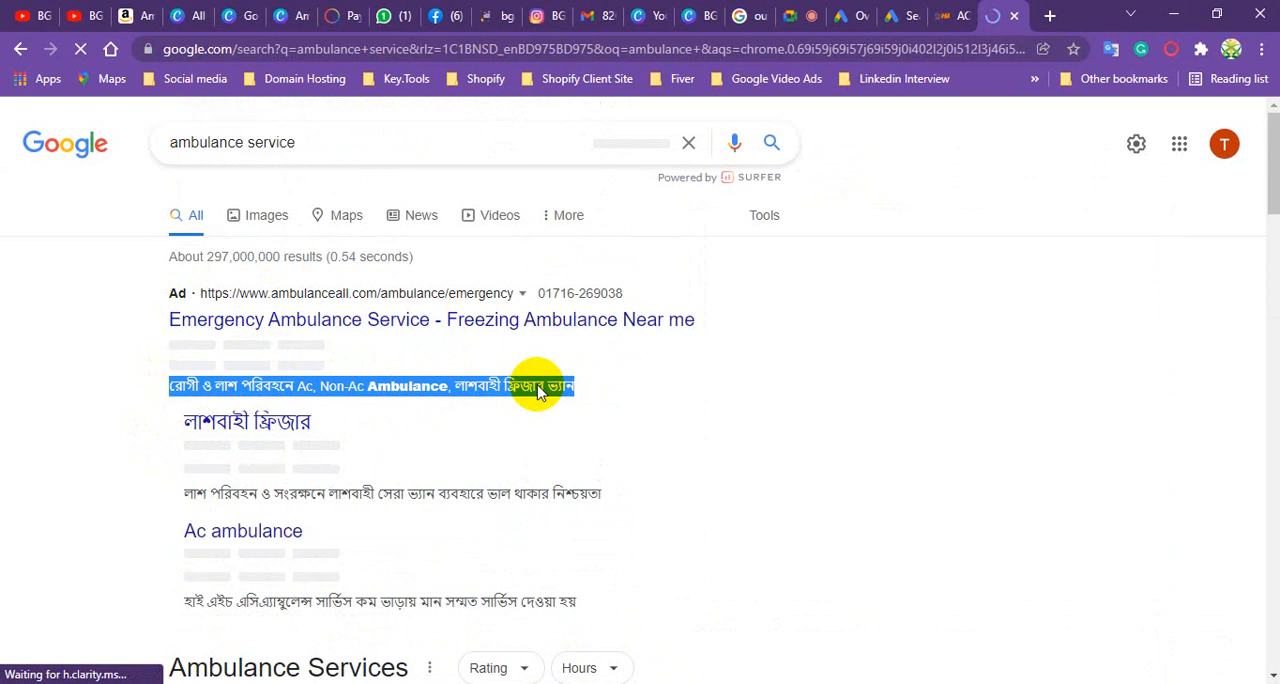
{"action": "right_click", "coordinate": [538, 390]}
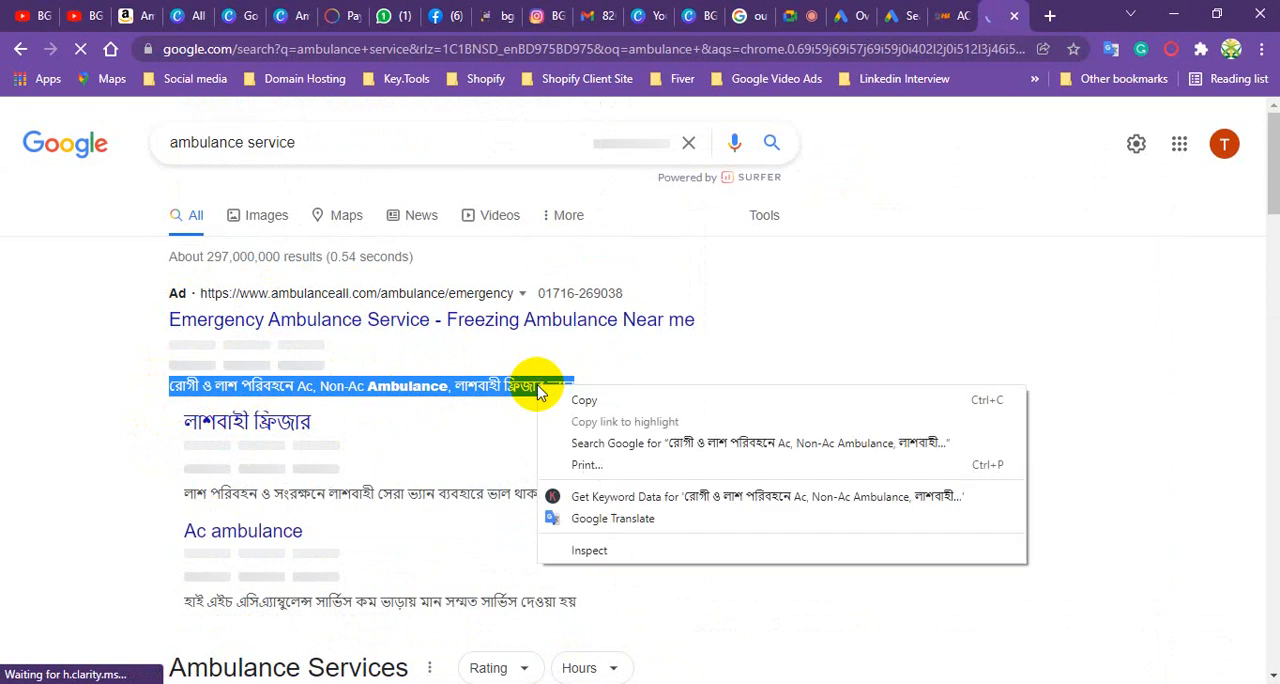
{"action": "left_click", "coordinate": [590, 400]}
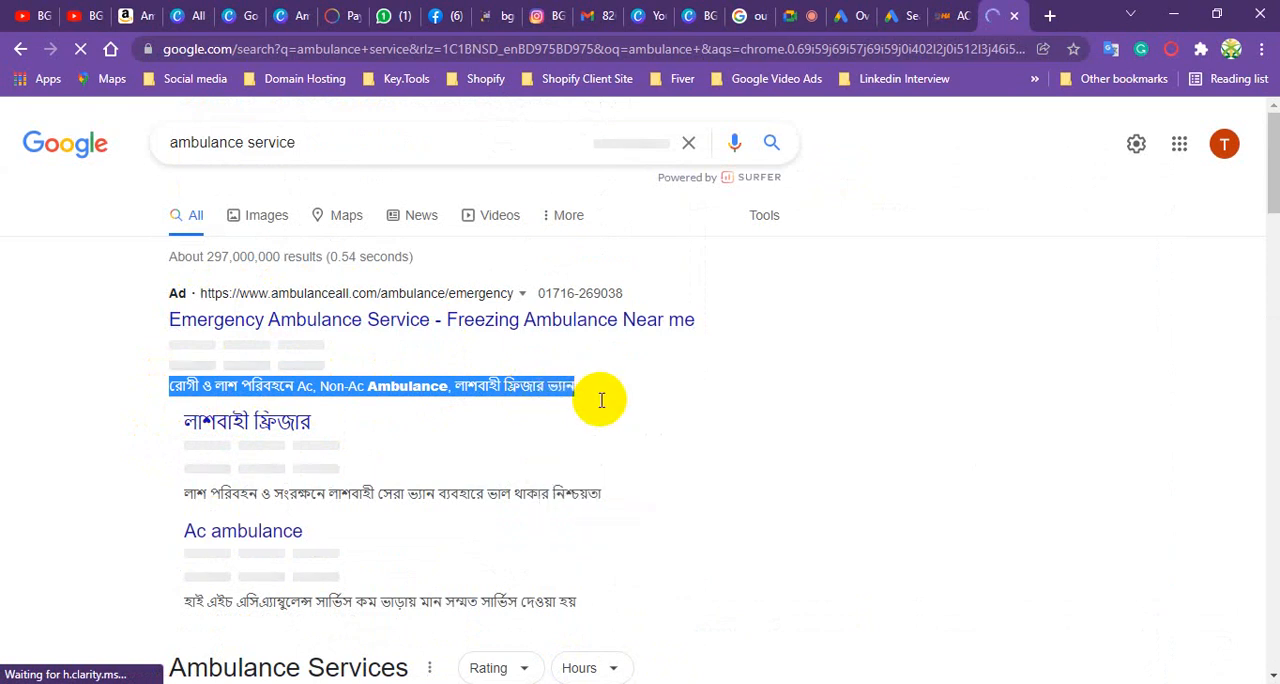
{"action": "left_click", "coordinate": [914, 12]}
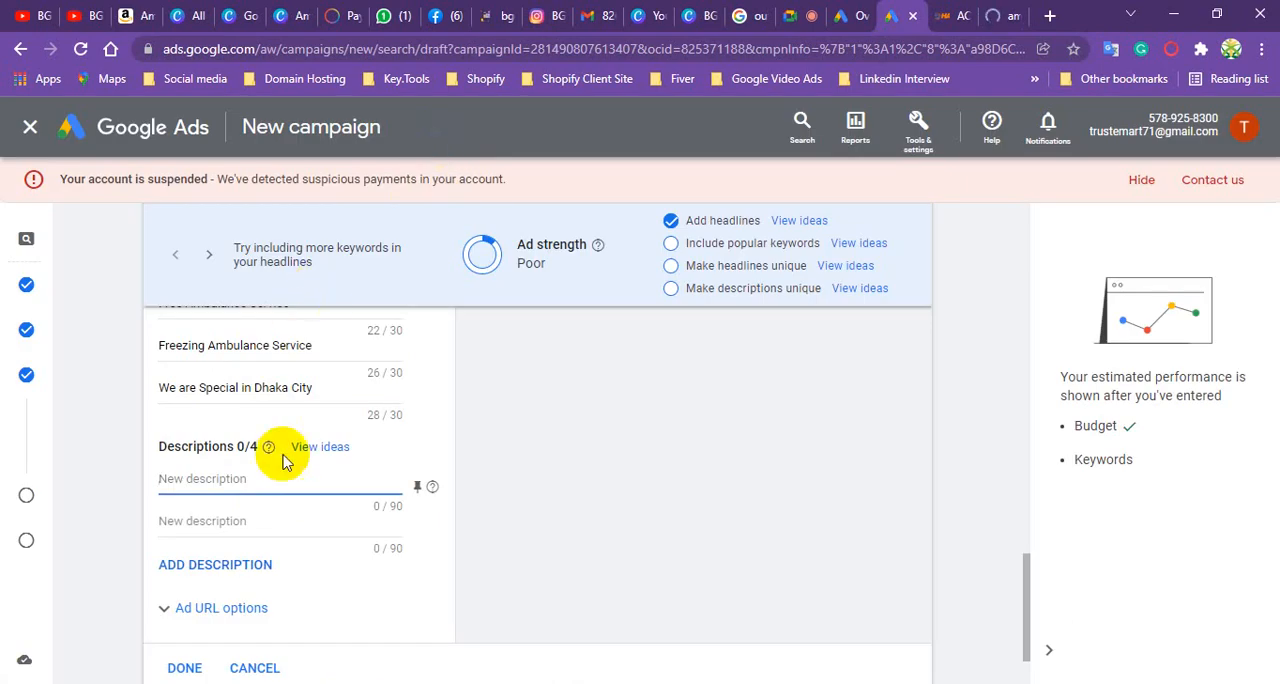
{"action": "key", "text": "ctrl+v"}
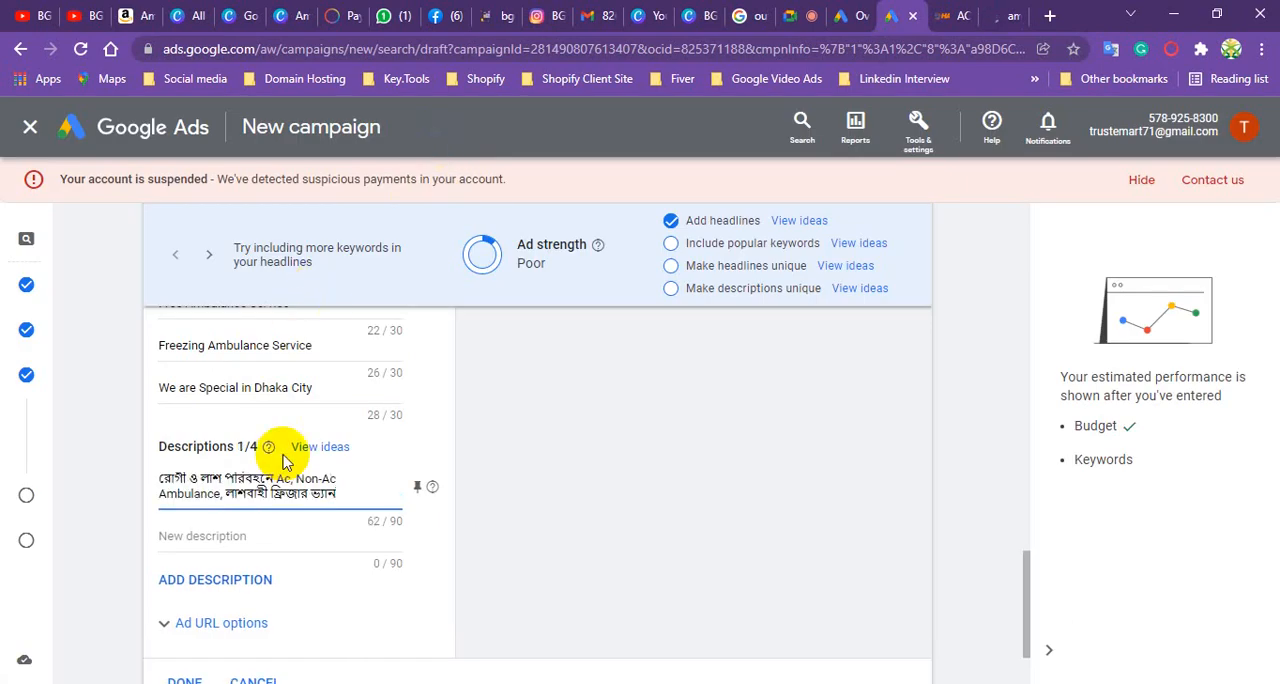
- Look through the Google results for ambulance services to find text for the second description
{"action": "left_click", "coordinate": [259, 538]}
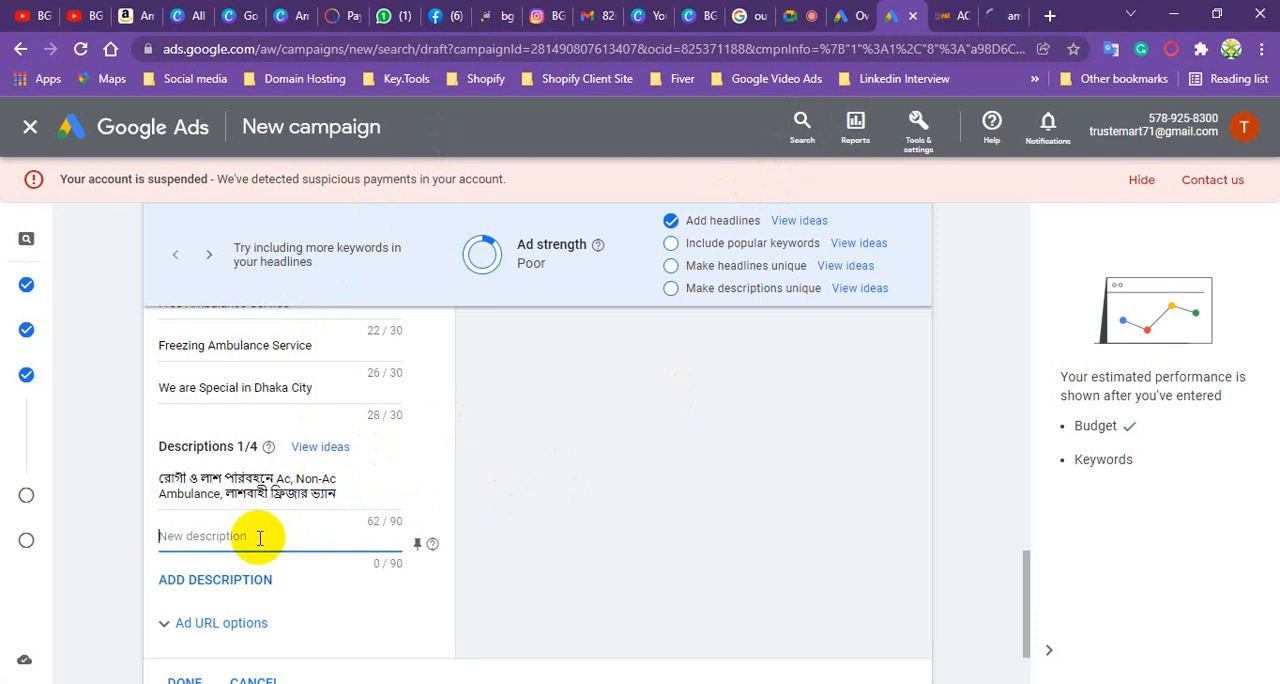
{"action": "left_click", "coordinate": [1008, 16]}
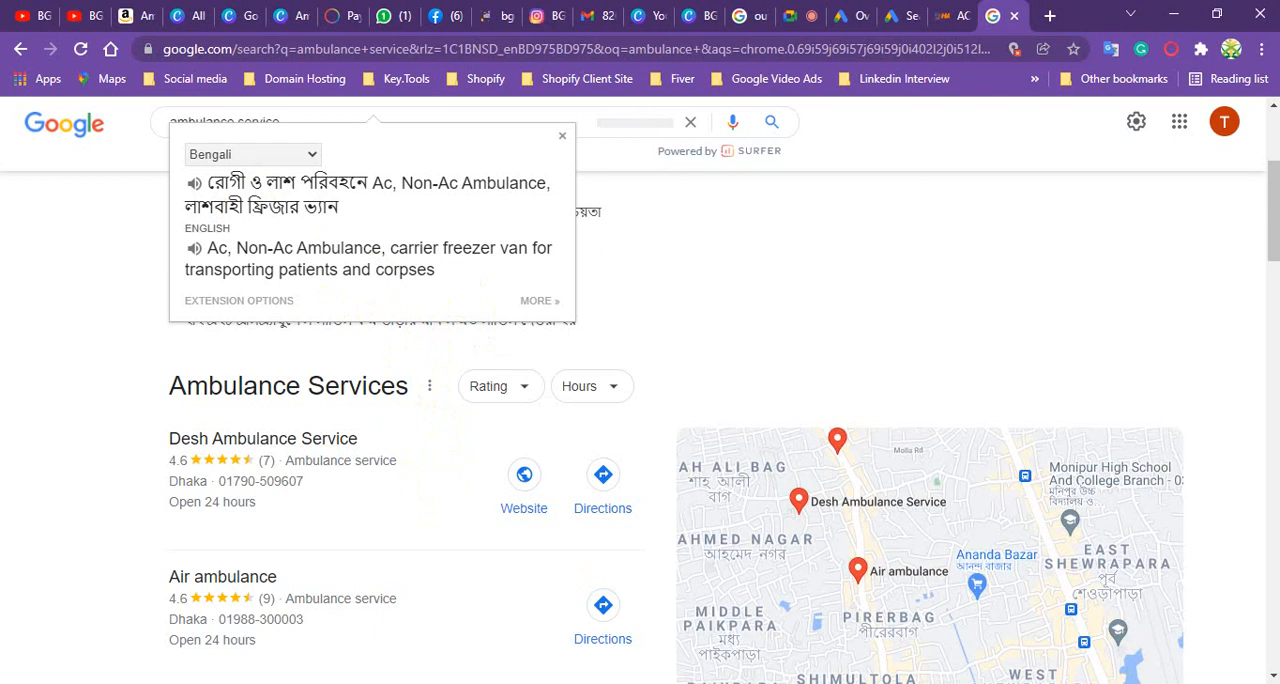
{"action": "left_click", "coordinate": [55, 333]}
{"action": "scroll", "coordinate": [320, 362], "scroll_direction": "down", "scroll_amount": 2}
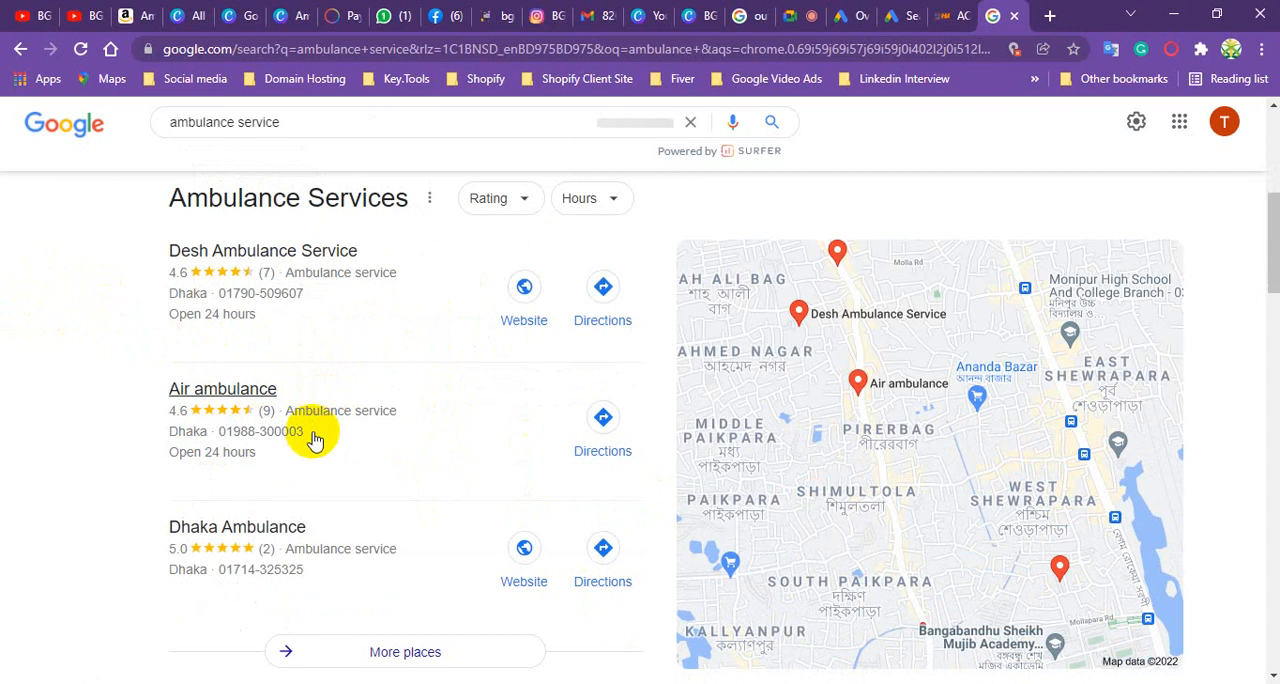
{"action": "scroll", "coordinate": [313, 440], "scroll_direction": "down", "scroll_amount": 8}
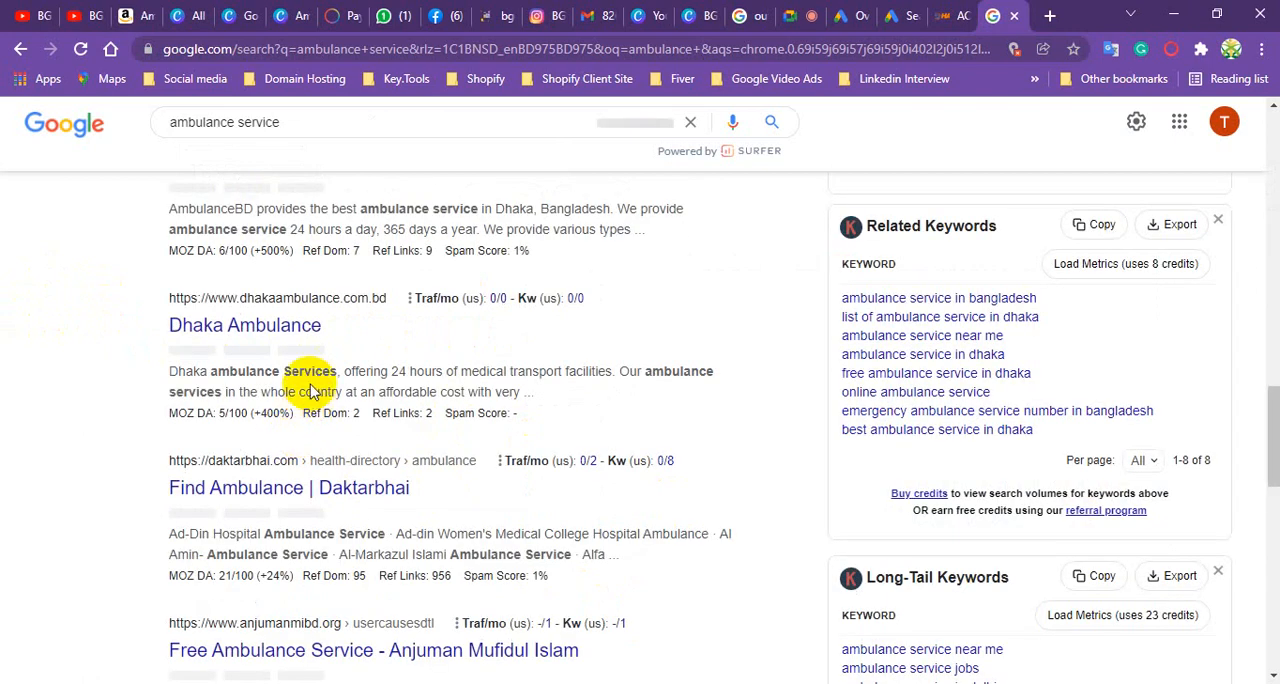
{"action": "scroll", "coordinate": [314, 355], "scroll_direction": "up", "scroll_amount": 2}
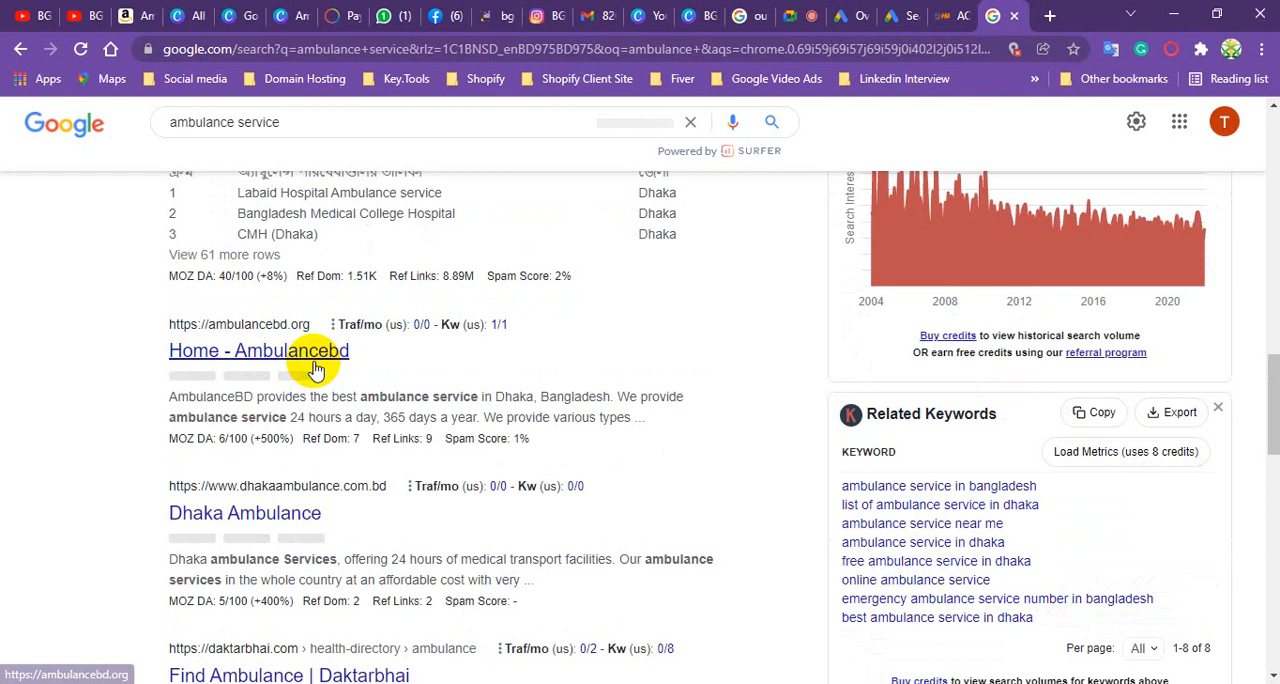
{"action": "scroll", "coordinate": [200, 360], "scroll_direction": "up", "scroll_amount": 1}
{"action": "left_click", "coordinate": [156, 490]}
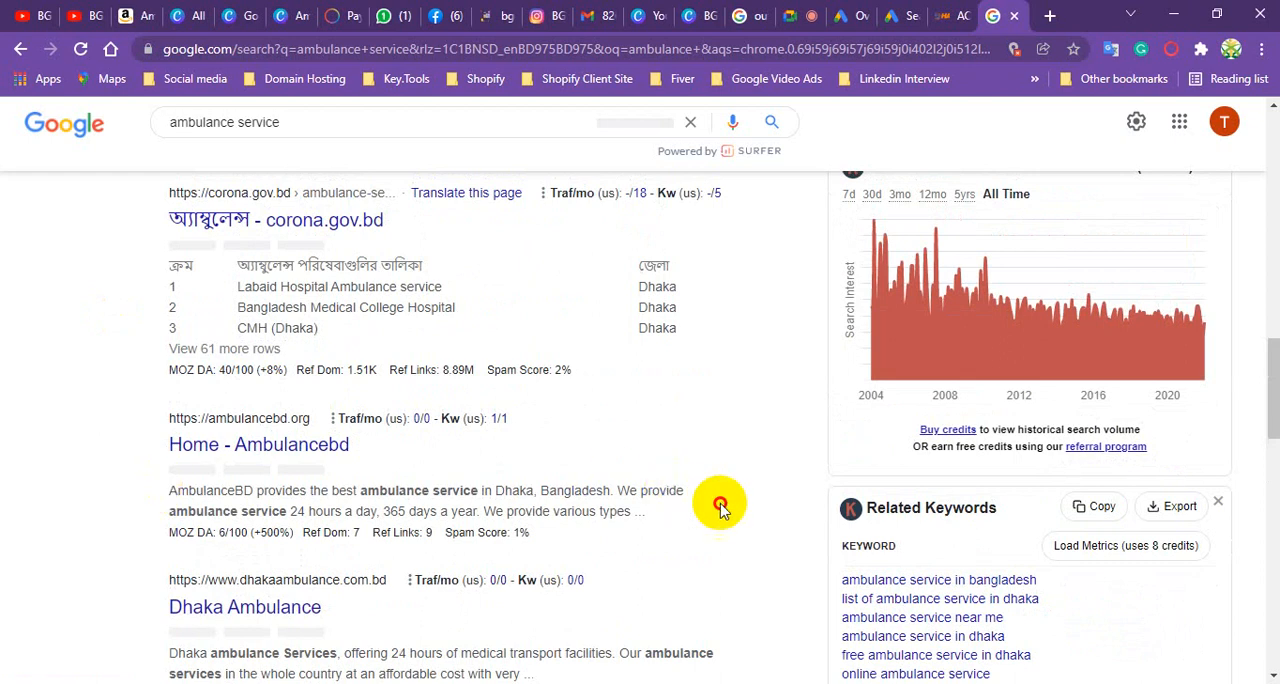
{"action": "left_click", "coordinate": [534, 490], "text": "shift"}
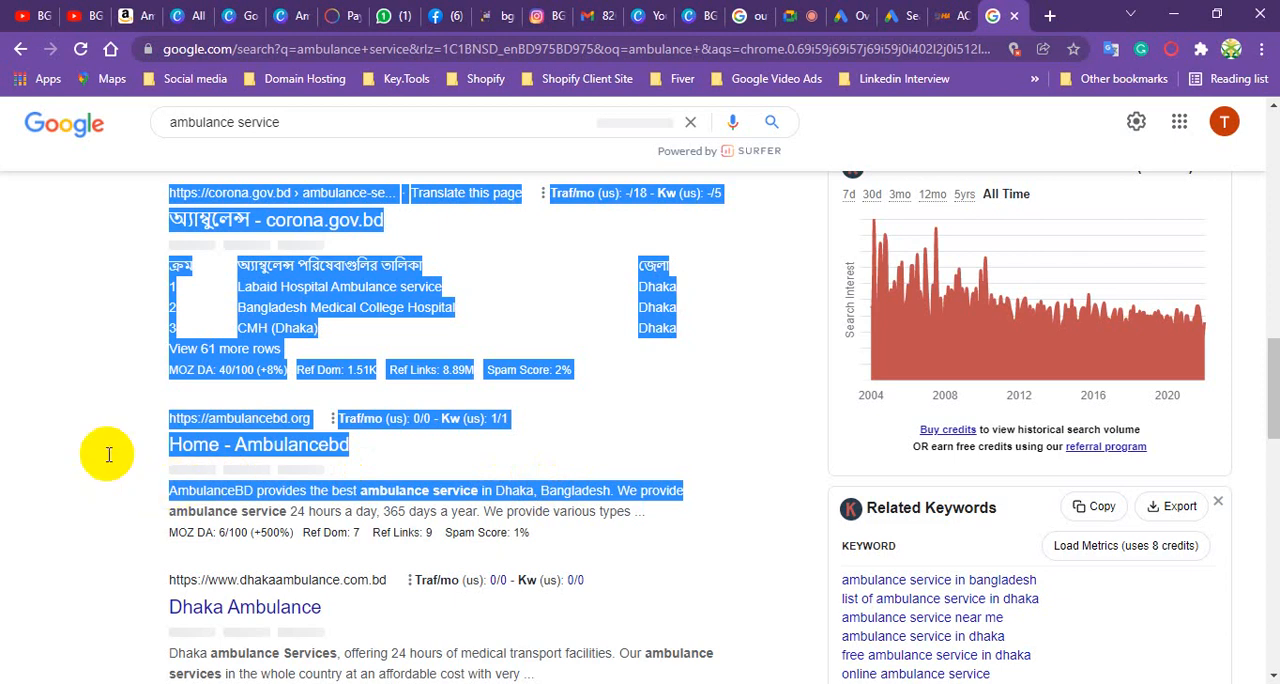
{"action": "left_click", "coordinate": [732, 545]}
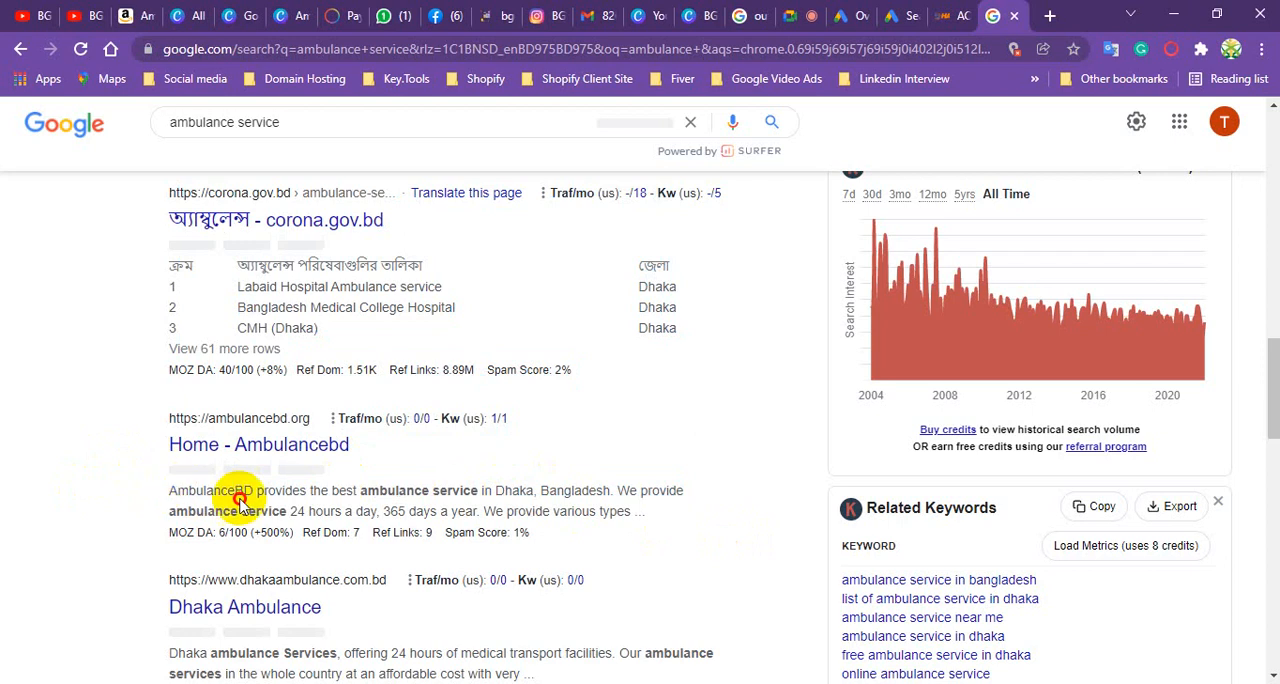
{"action": "left_click", "coordinate": [685, 492], "text": "shift"}
{"action": "left_click", "coordinate": [685, 492]}
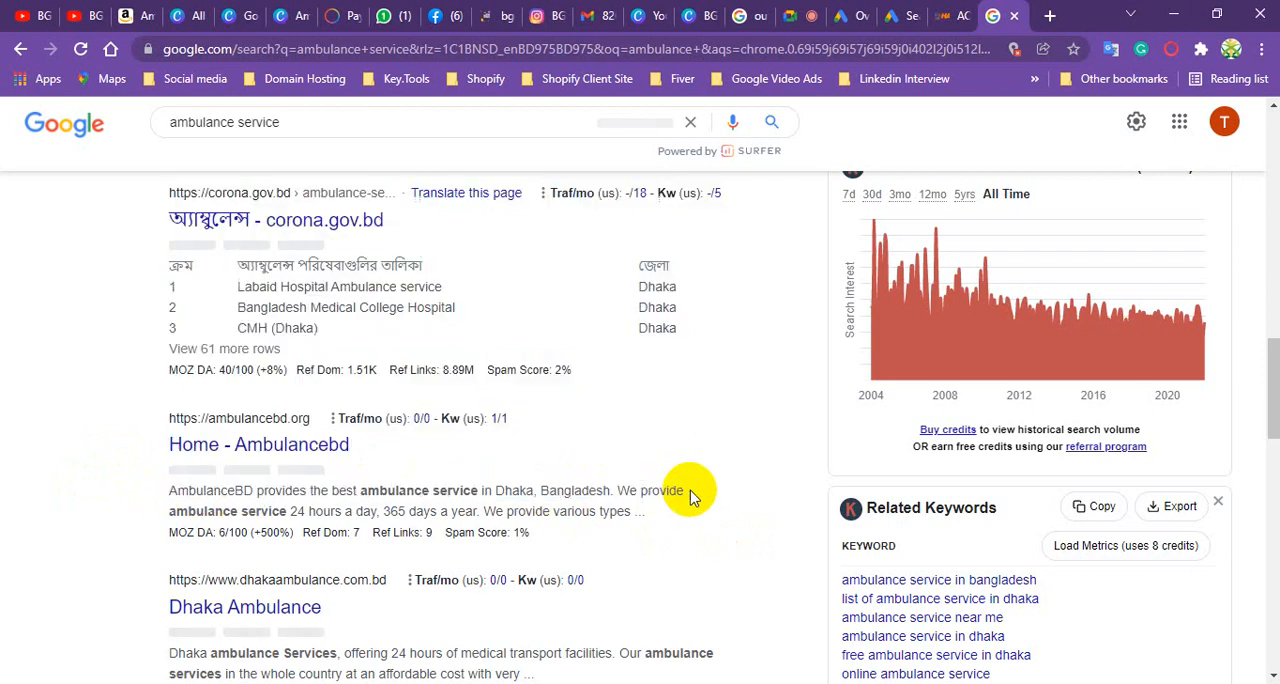
- Copy the snippet under the "Home - Ambulancebd" search result into the ad's second description
{"action": "triple_click", "coordinate": [615, 492]}
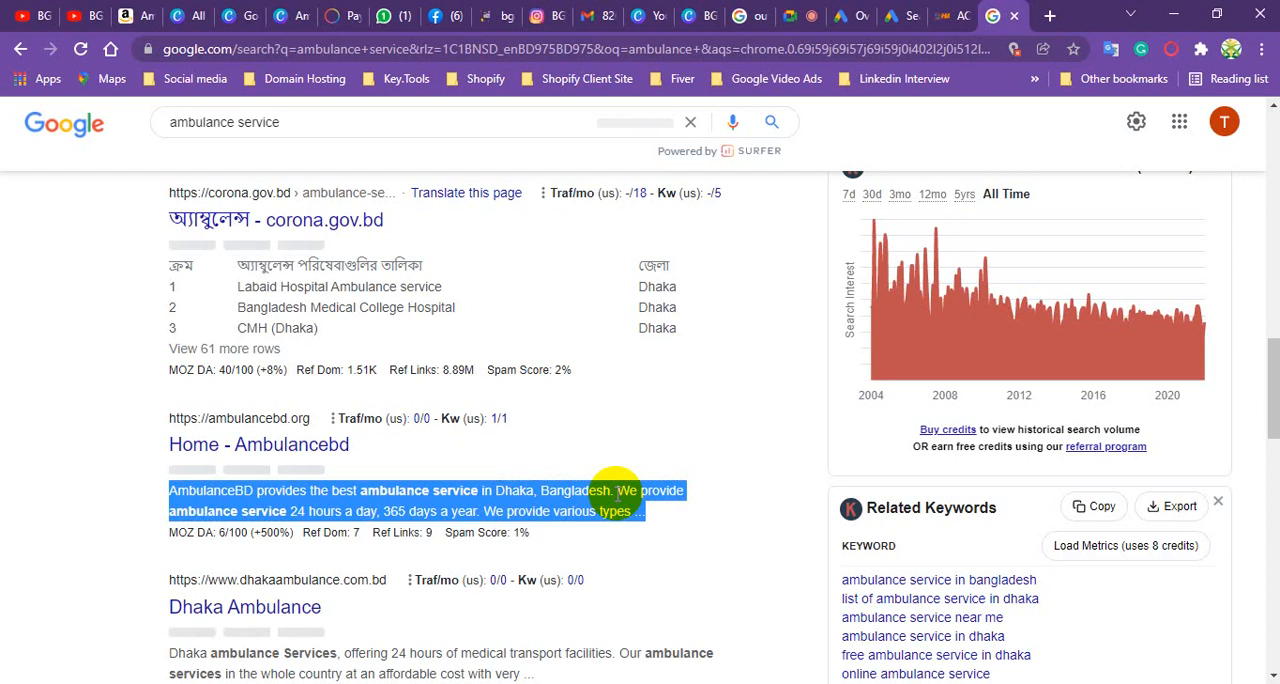
{"action": "right_click", "coordinate": [617, 495]}
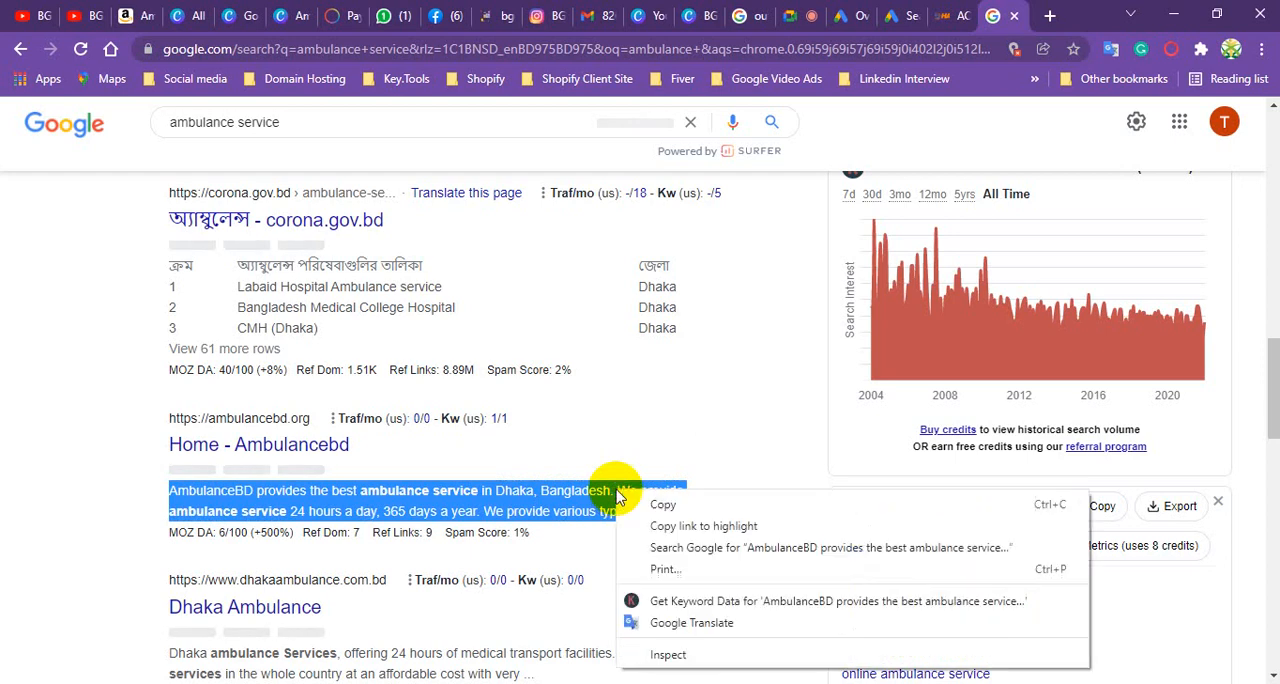
{"action": "left_click", "coordinate": [680, 504]}
{"action": "left_click", "coordinate": [908, 22]}
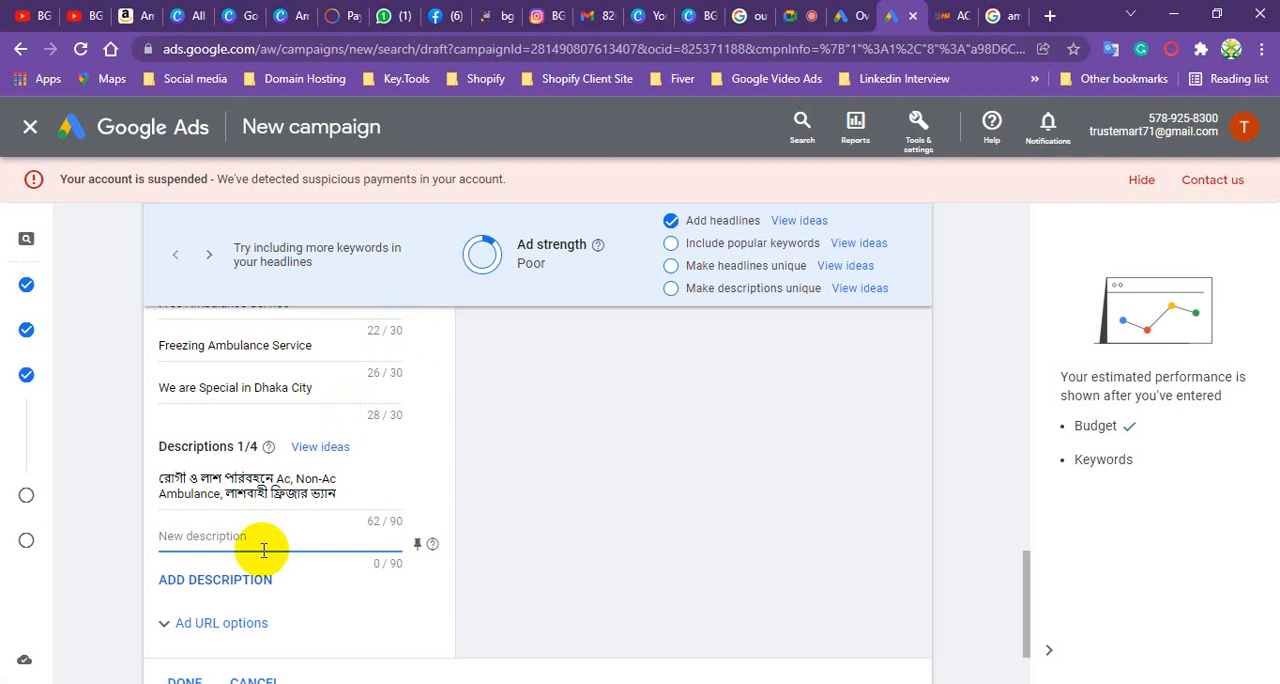
{"action": "key", "text": "ctrl+v"}
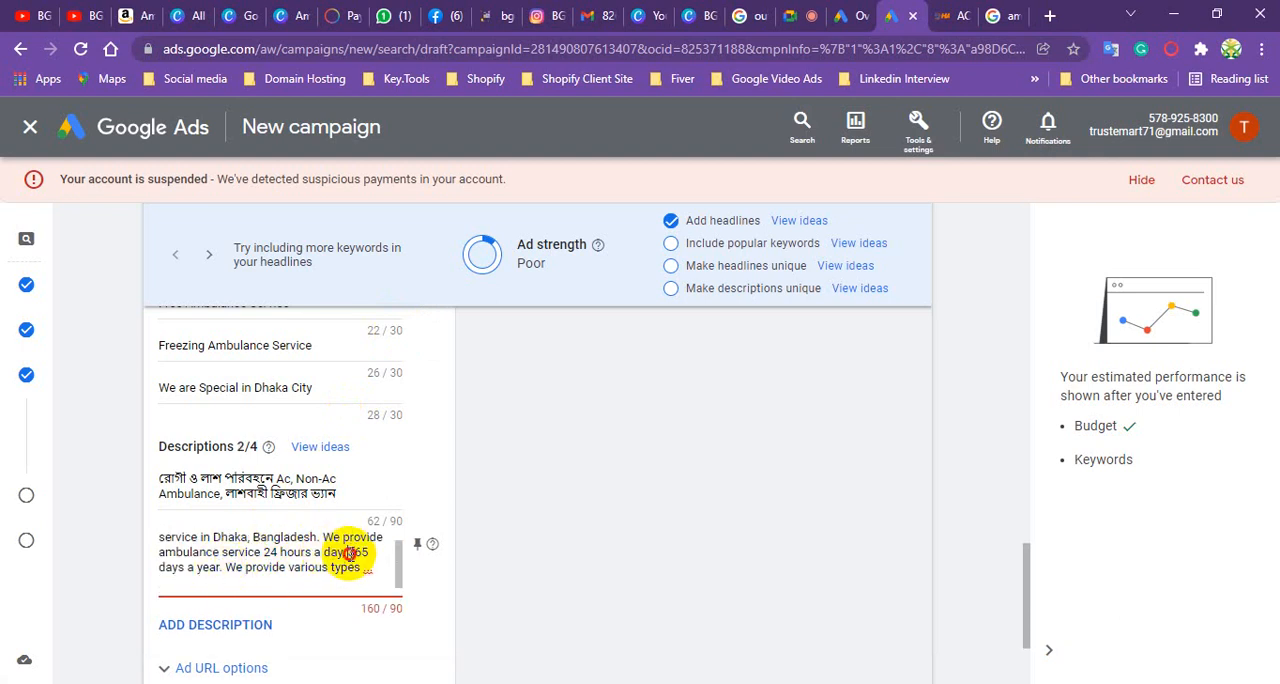
- Shorten the second description to "AmbulanceBD provides the best ambulance service in Dhaka, Bangladesh."
{"action": "left_click_drag", "start_coordinate": [348, 553], "coordinate": [376, 579]}
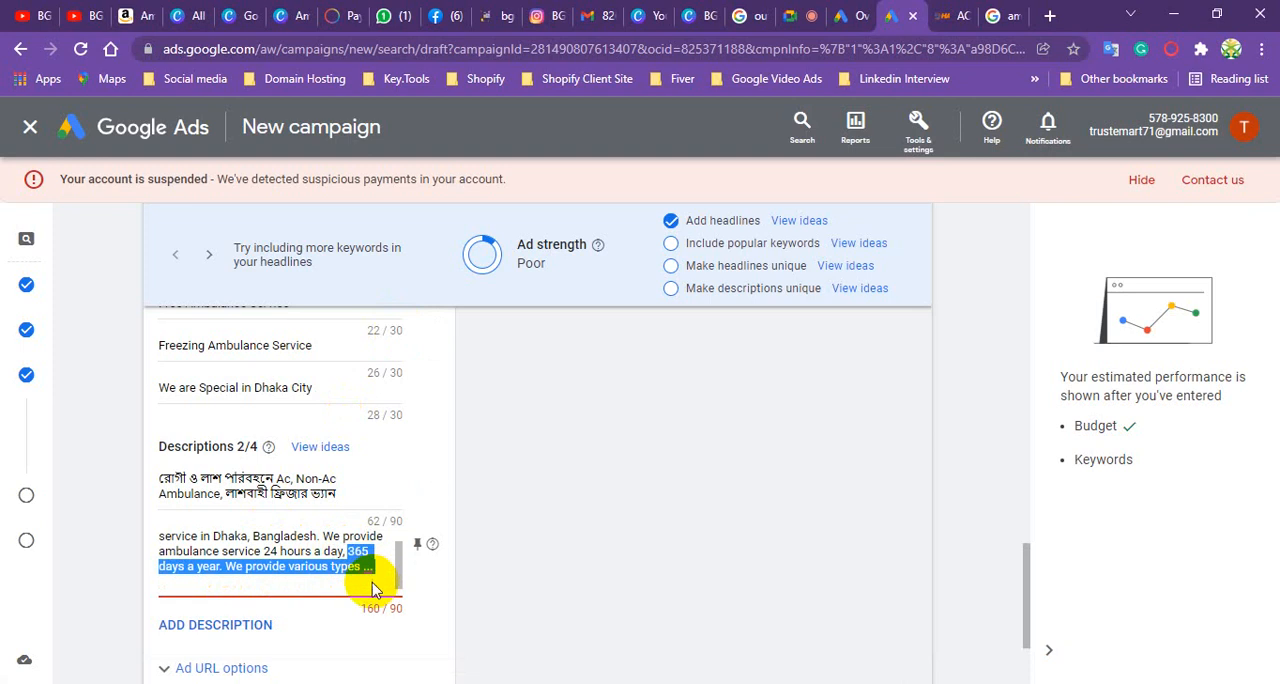
{"action": "key", "text": "BackSpace"}
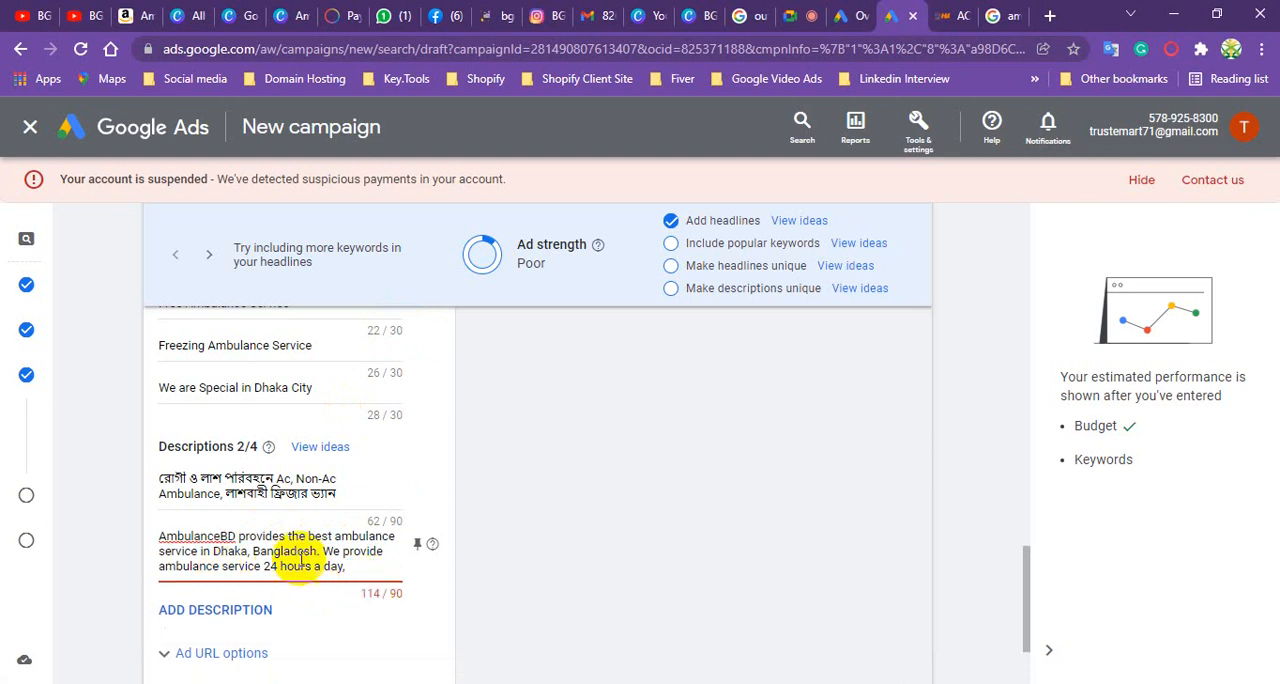
{"action": "left_click_drag", "start_coordinate": [320, 551], "coordinate": [357, 581]}
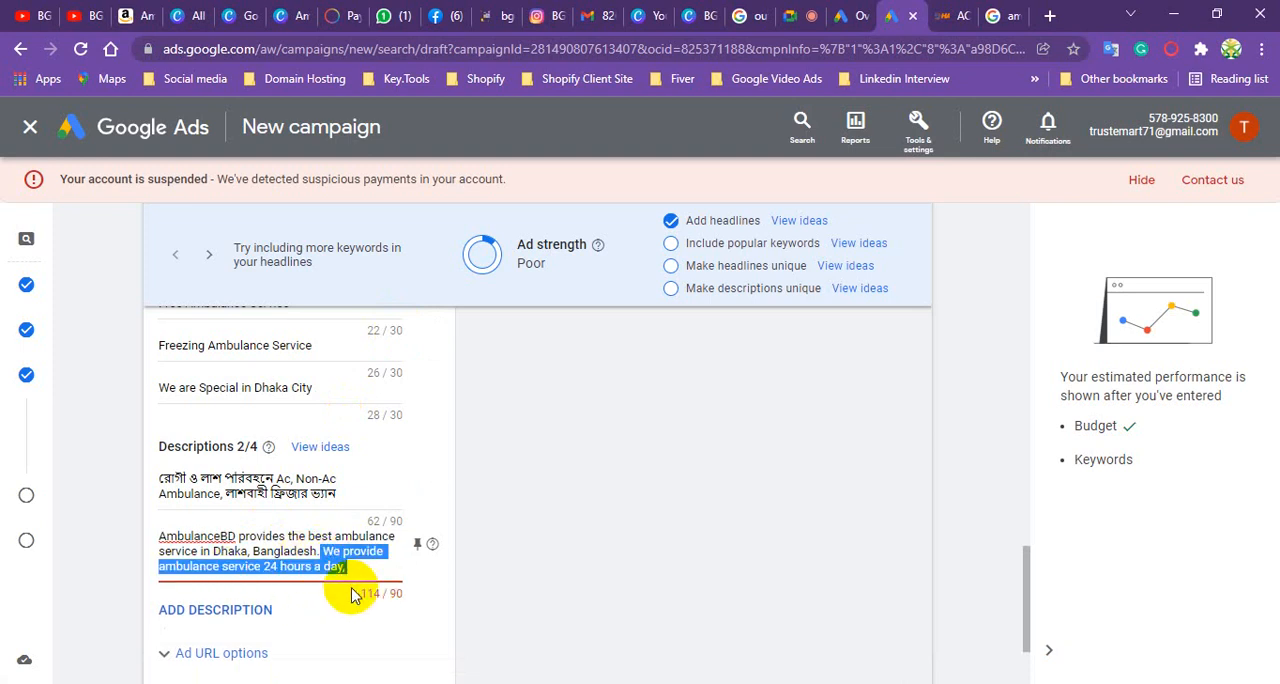
{"action": "key", "text": "BackSpace"}
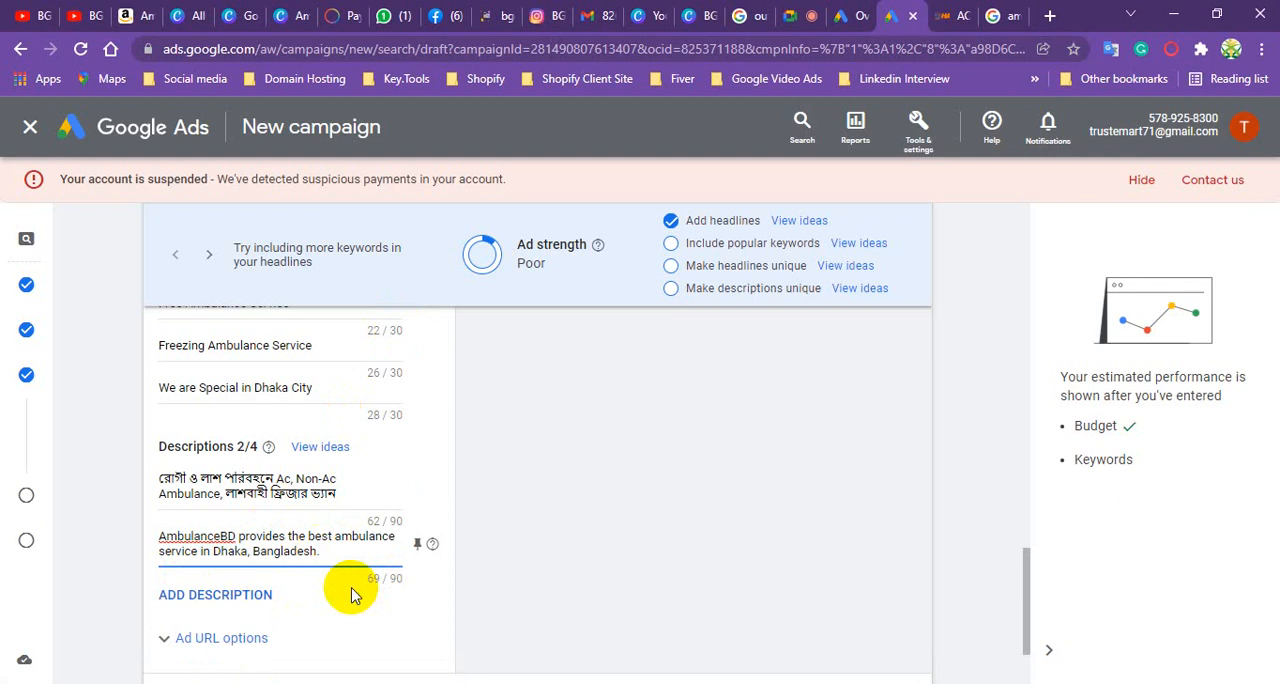
- Replace "AmbulanceBD" in the second description with the suggested spelling "Ambulanced"
{"action": "right_click", "coordinate": [213, 536]}
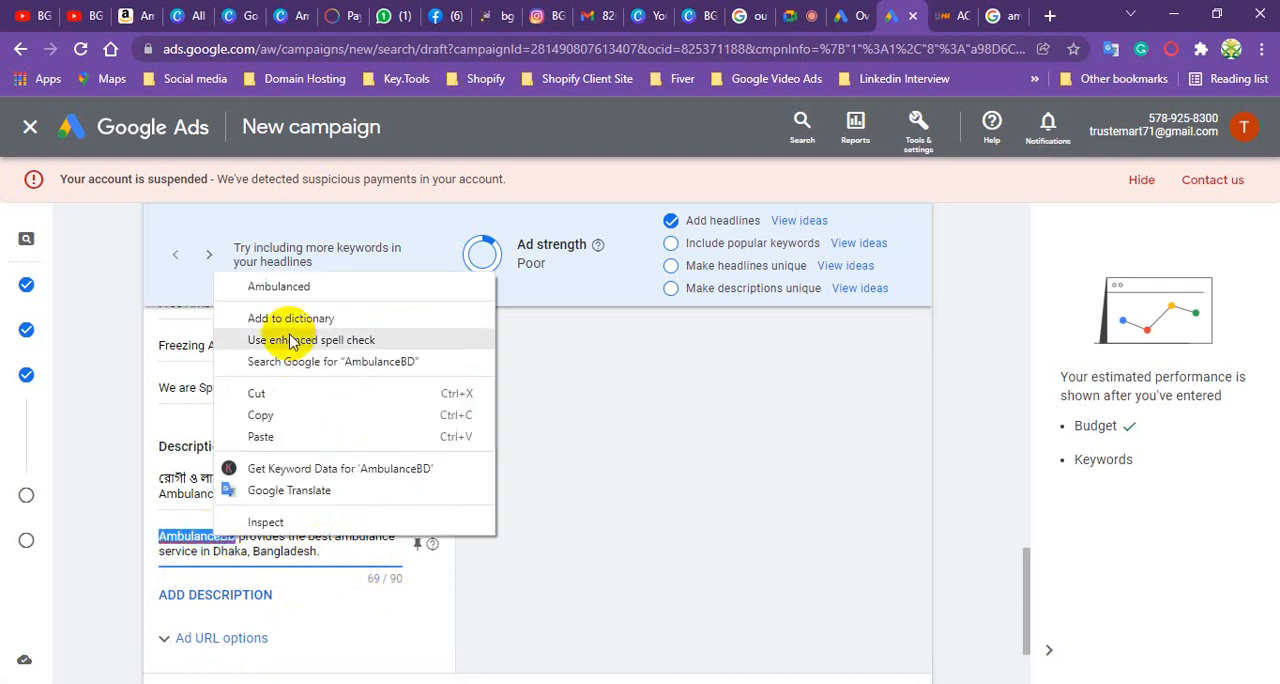
{"action": "left_click", "coordinate": [292, 288]}
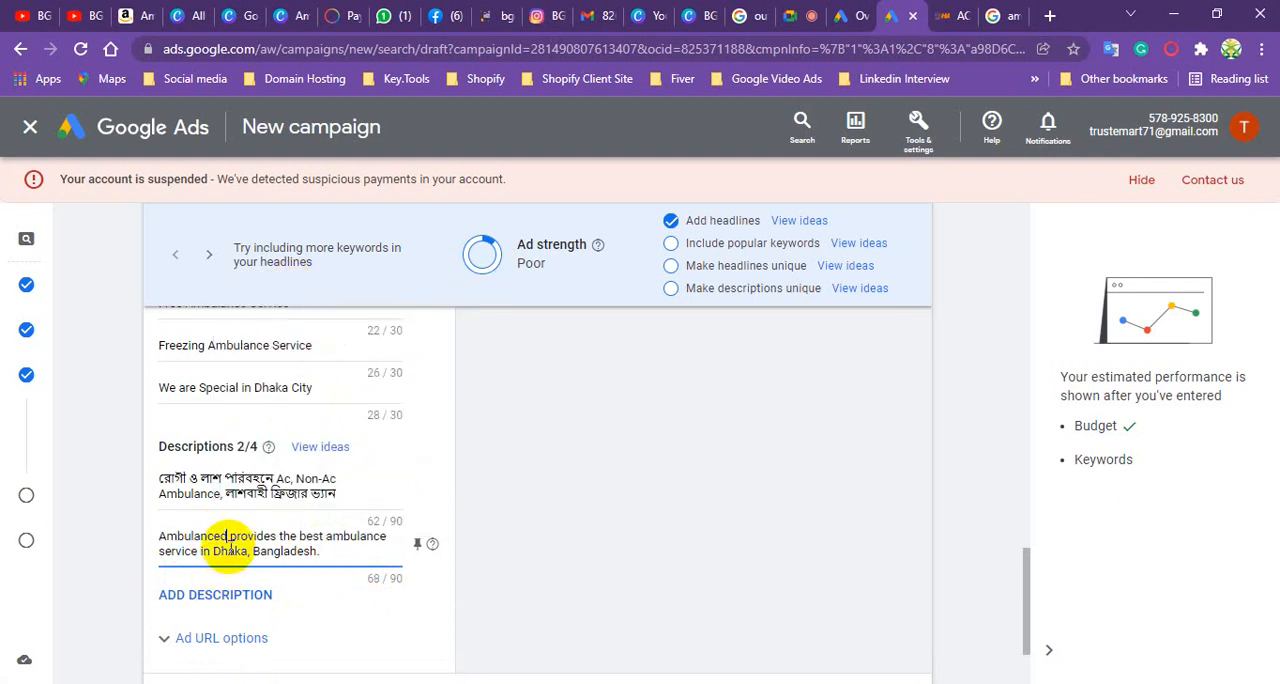
{"action": "scroll", "coordinate": [226, 600], "scroll_direction": "down", "scroll_amount": 1}
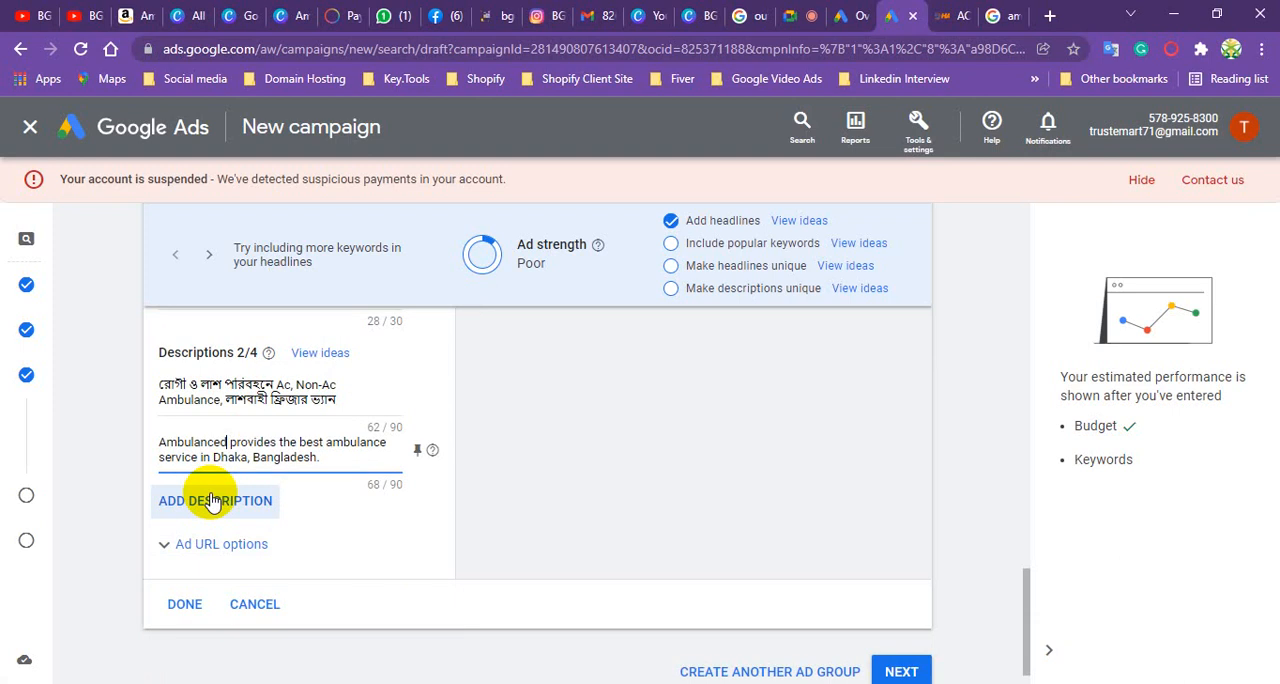
- Finish the ambulance service ad with its two descriptions and save it to Ad group 1
{"action": "left_click", "coordinate": [184, 607]}
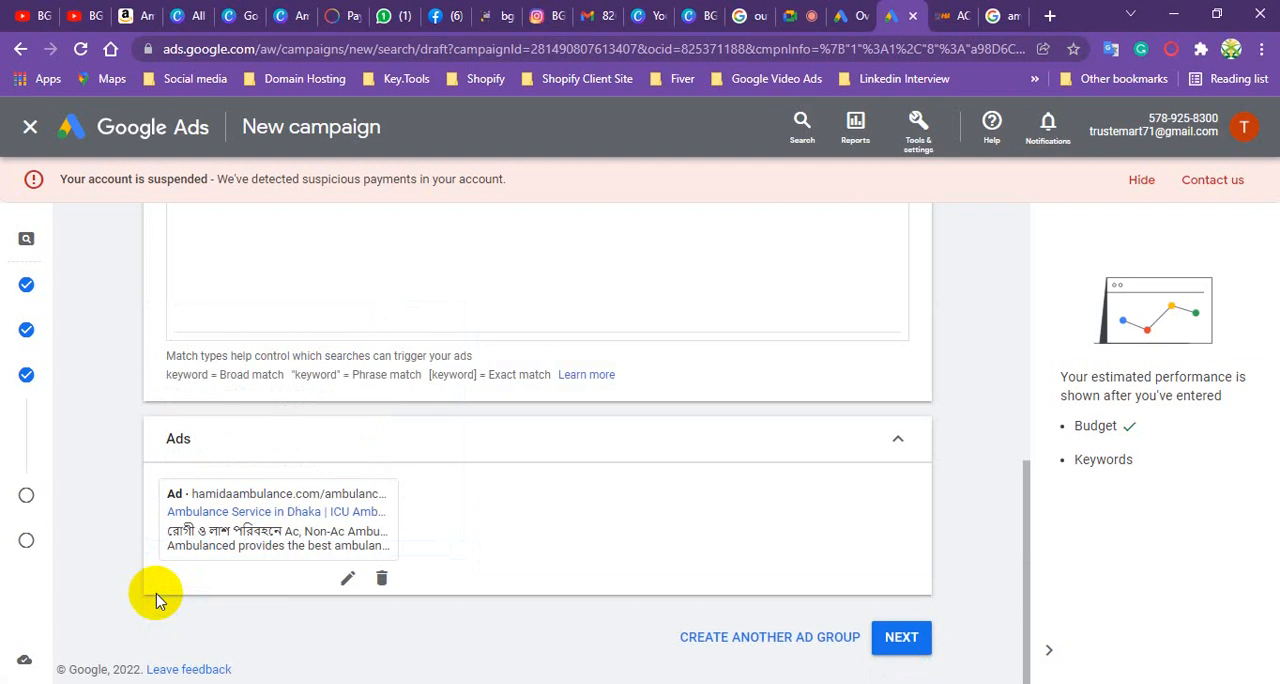
{"action": "scroll", "coordinate": [570, 402], "scroll_direction": "up", "scroll_amount": 3}
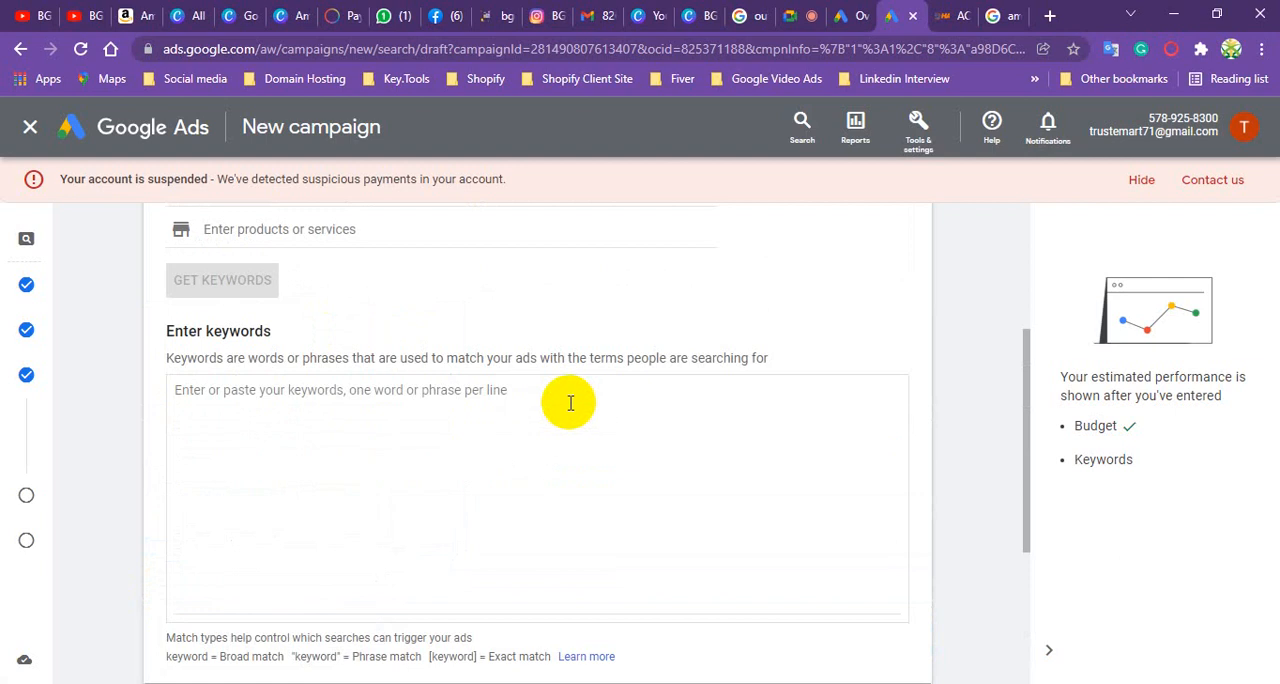
{"action": "scroll", "coordinate": [570, 402], "scroll_direction": "up", "scroll_amount": 3}
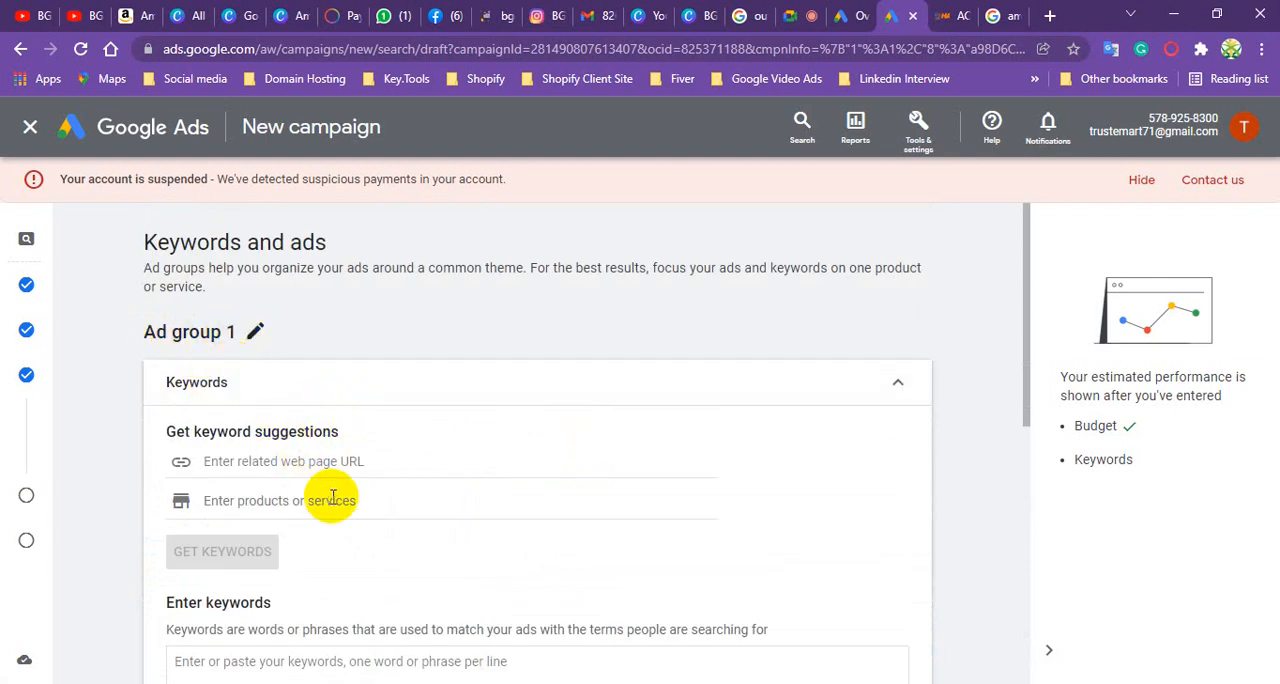
- Enter "Ambulance Service" as a keyword for Ad group 1
{"action": "scroll", "coordinate": [283, 438], "scroll_direction": "down", "scroll_amount": 1}
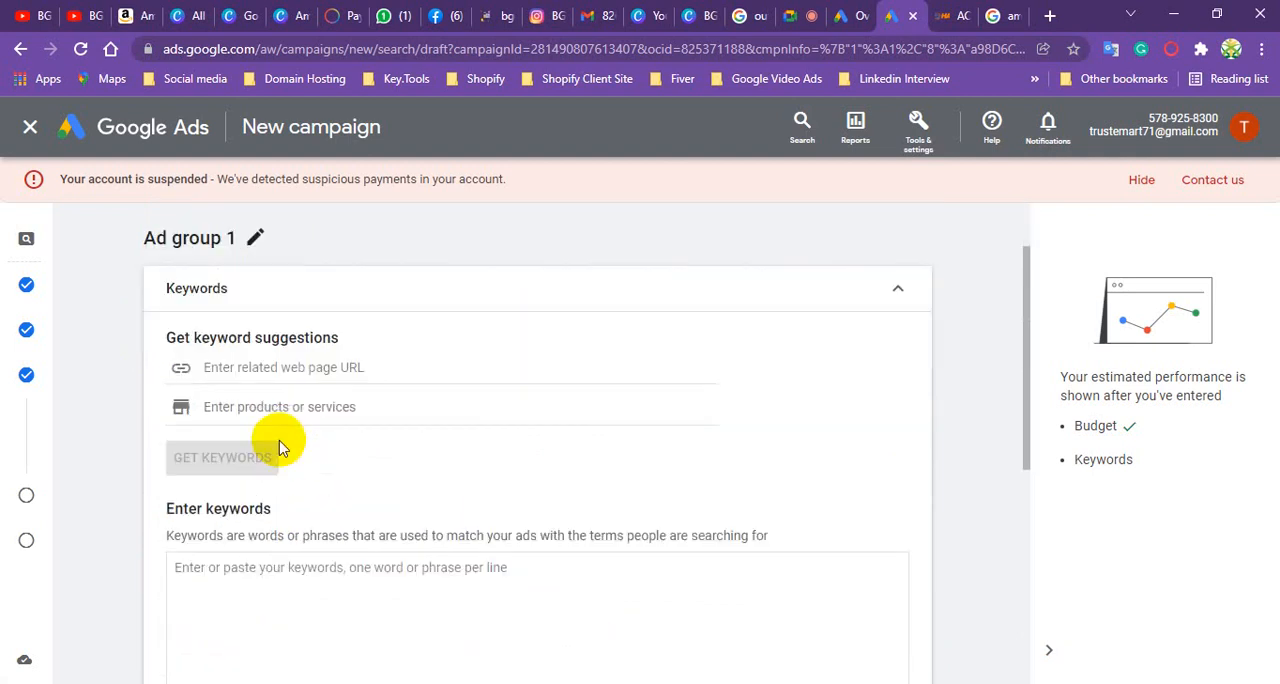
{"action": "left_click", "coordinate": [266, 404]}
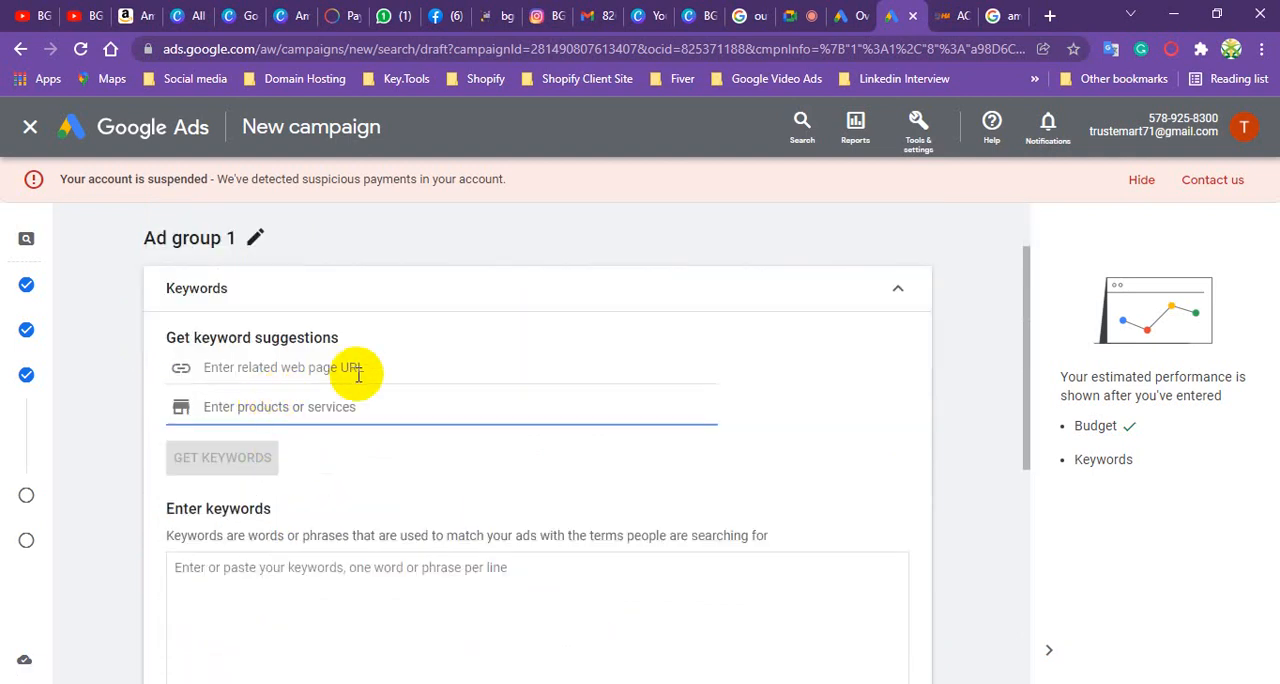
{"action": "scroll", "coordinate": [337, 405], "scroll_direction": "down", "scroll_amount": 2}
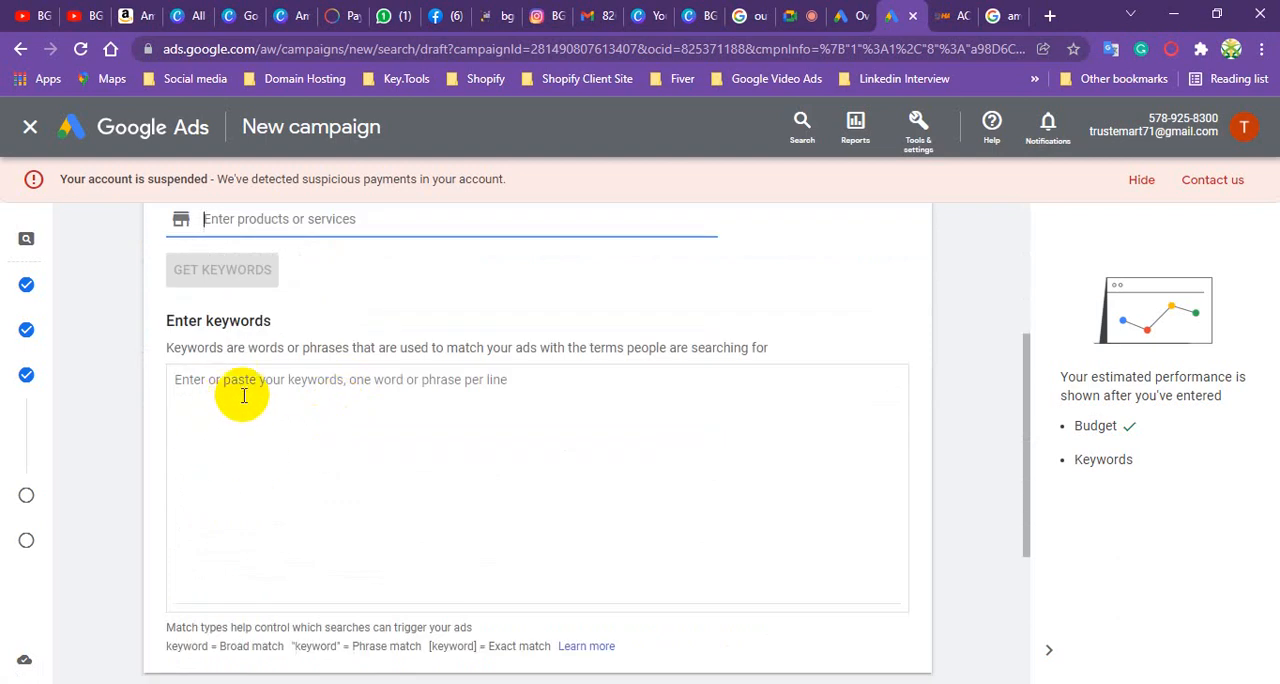
{"action": "left_click", "coordinate": [237, 394]}
{"action": "scroll", "coordinate": [288, 368], "scroll_direction": "up", "scroll_amount": 3}
{"action": "scroll", "coordinate": [288, 368], "scroll_direction": "down", "scroll_amount": 5}
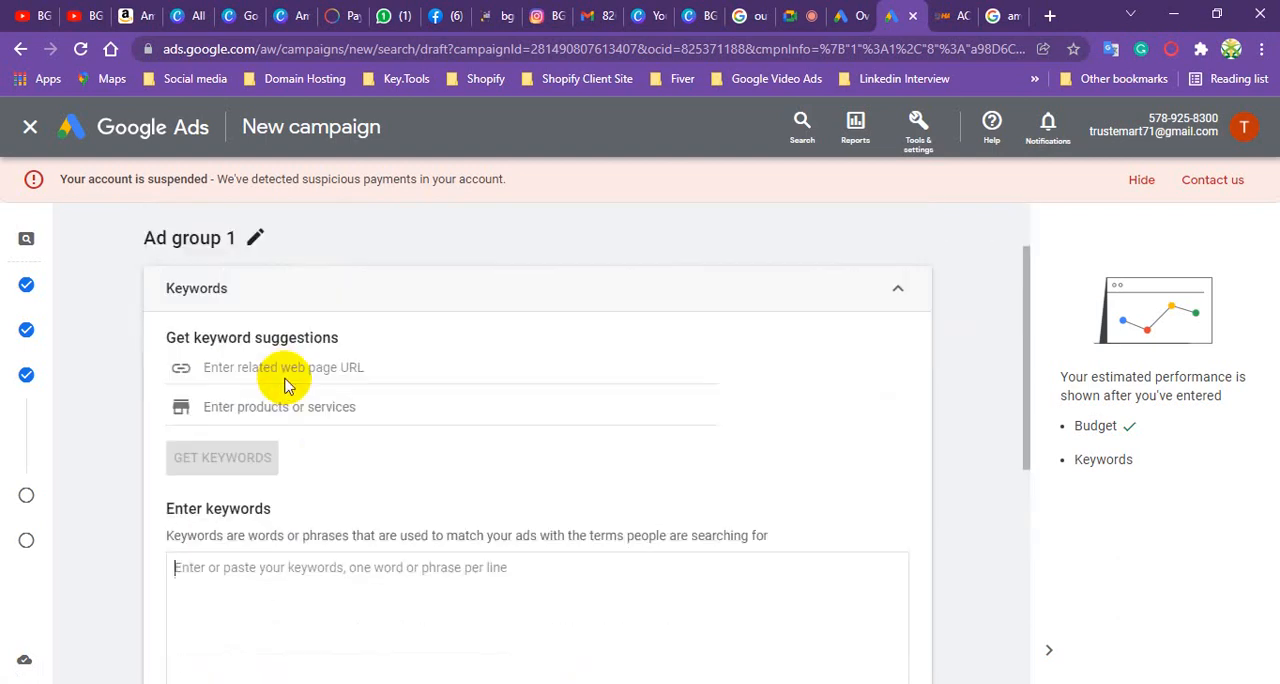
{"action": "scroll", "coordinate": [297, 370], "scroll_direction": "up", "scroll_amount": 1}
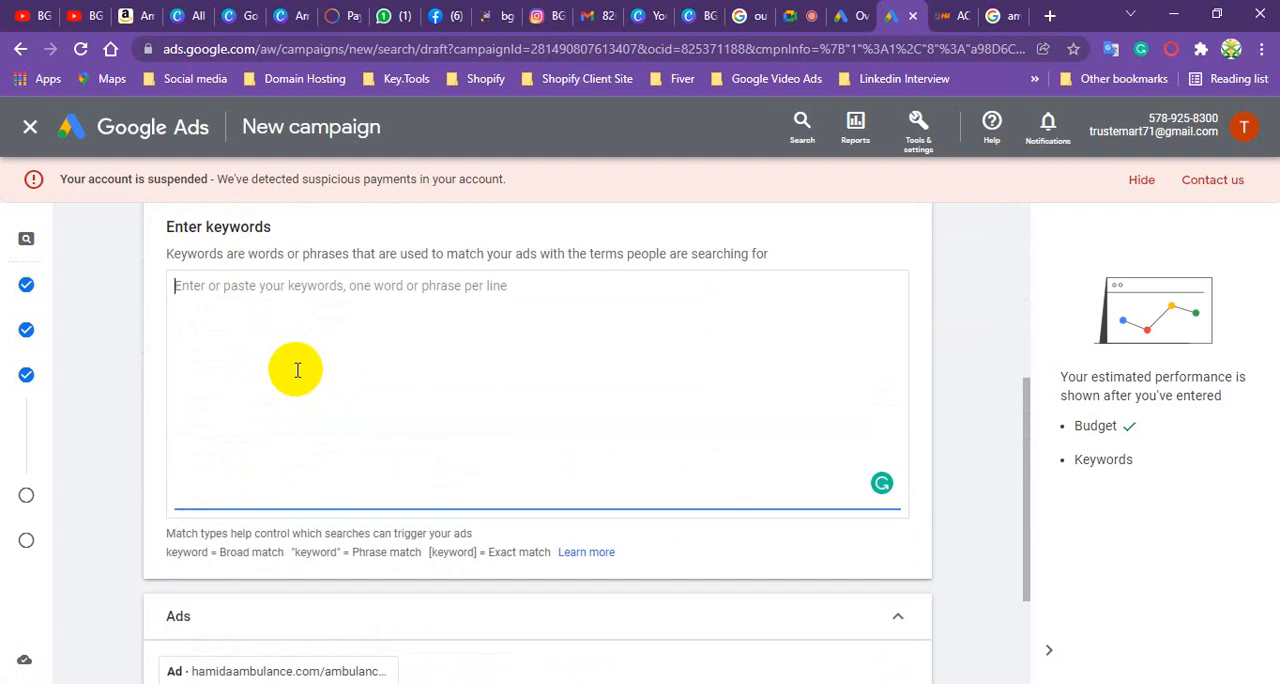
{"action": "type", "text": "Ambulance Service"}
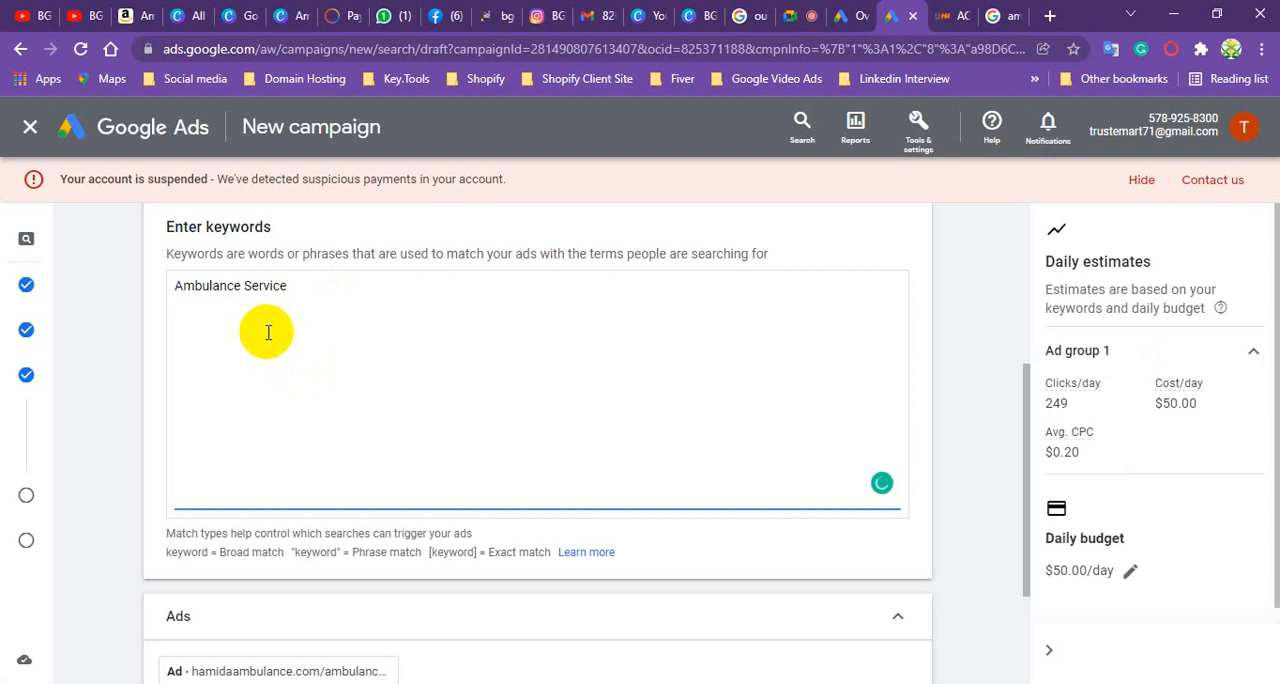
{"action": "scroll", "coordinate": [268, 332], "scroll_direction": "down", "scroll_amount": 2}
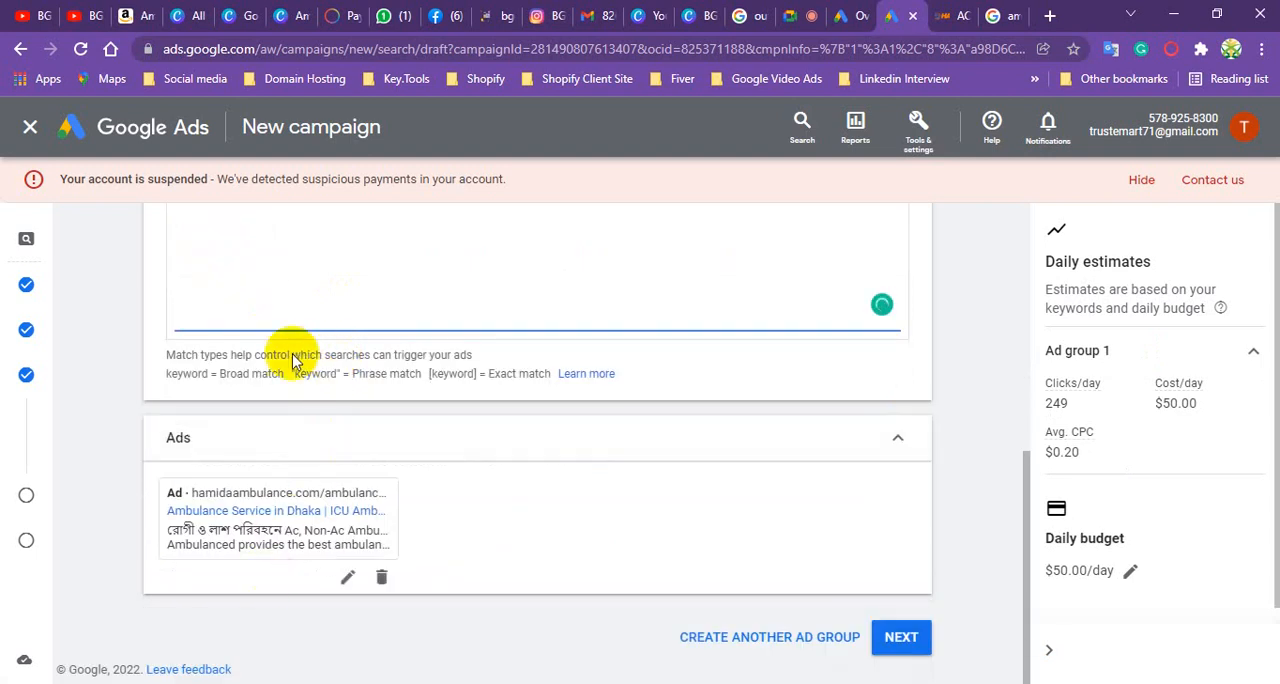
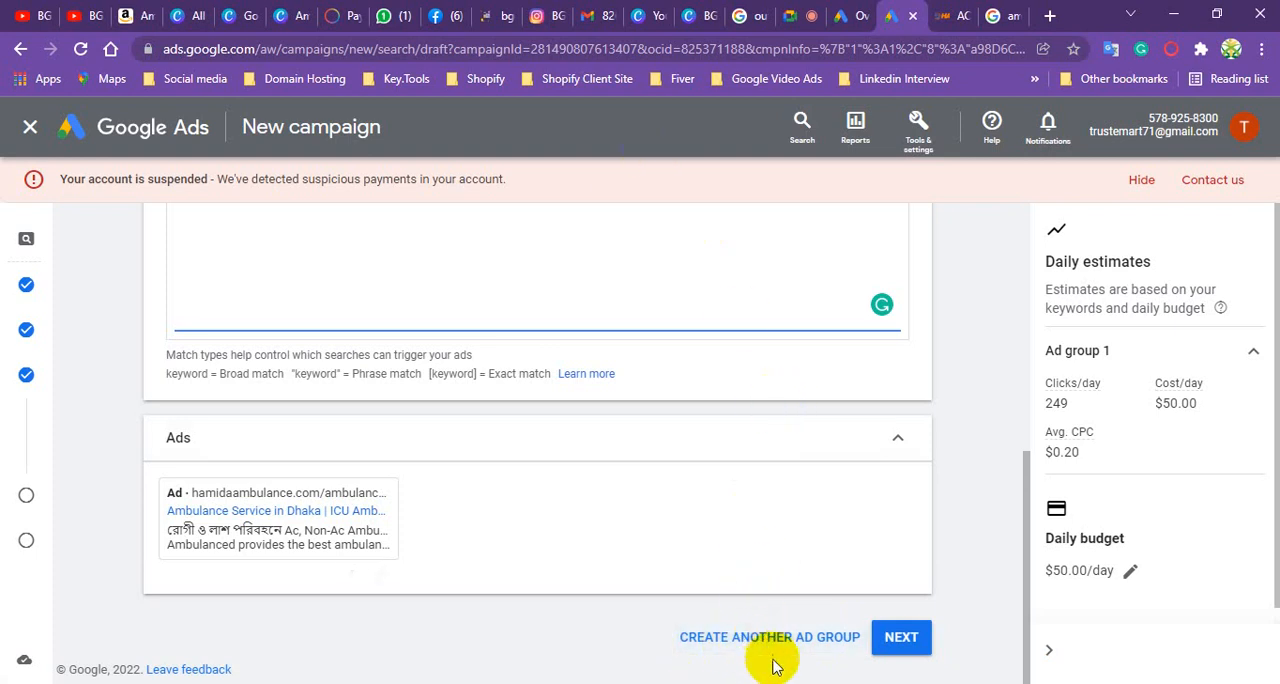
- Create another ad group in the campaign after Ad group 1
{"action": "scroll", "coordinate": [446, 430], "scroll_direction": "up", "scroll_amount": 3}
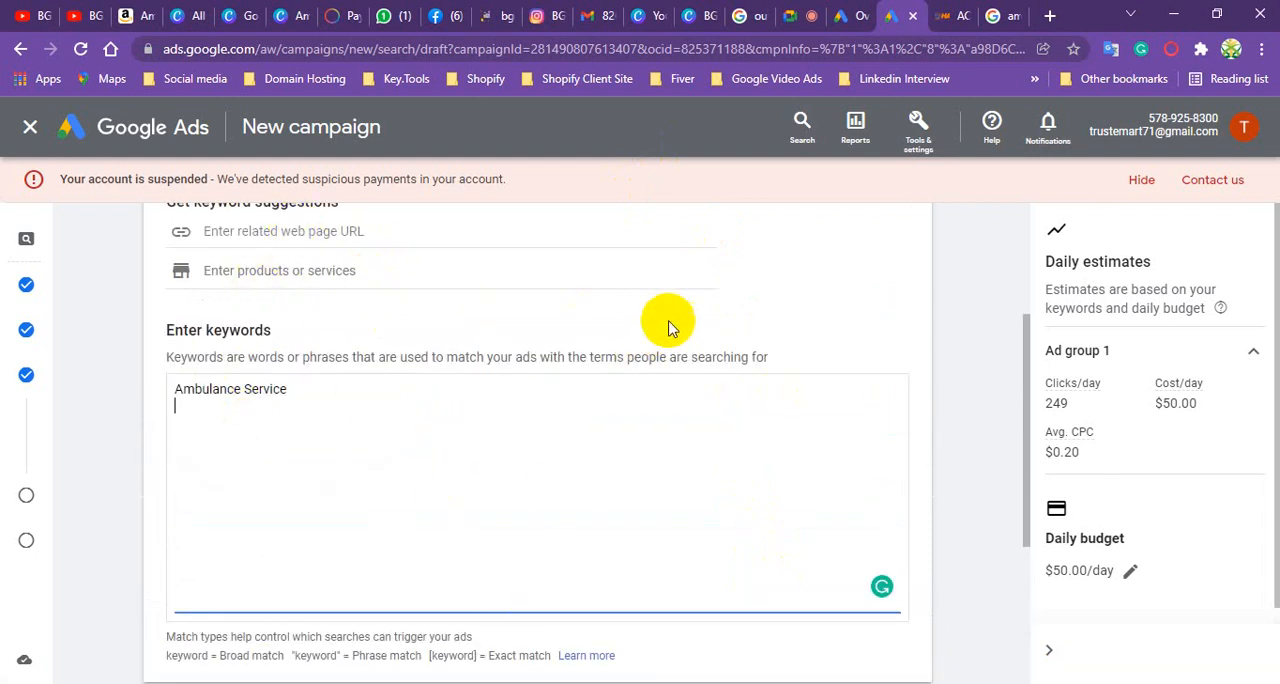
{"action": "scroll", "coordinate": [737, 428], "scroll_direction": "down", "scroll_amount": 2}
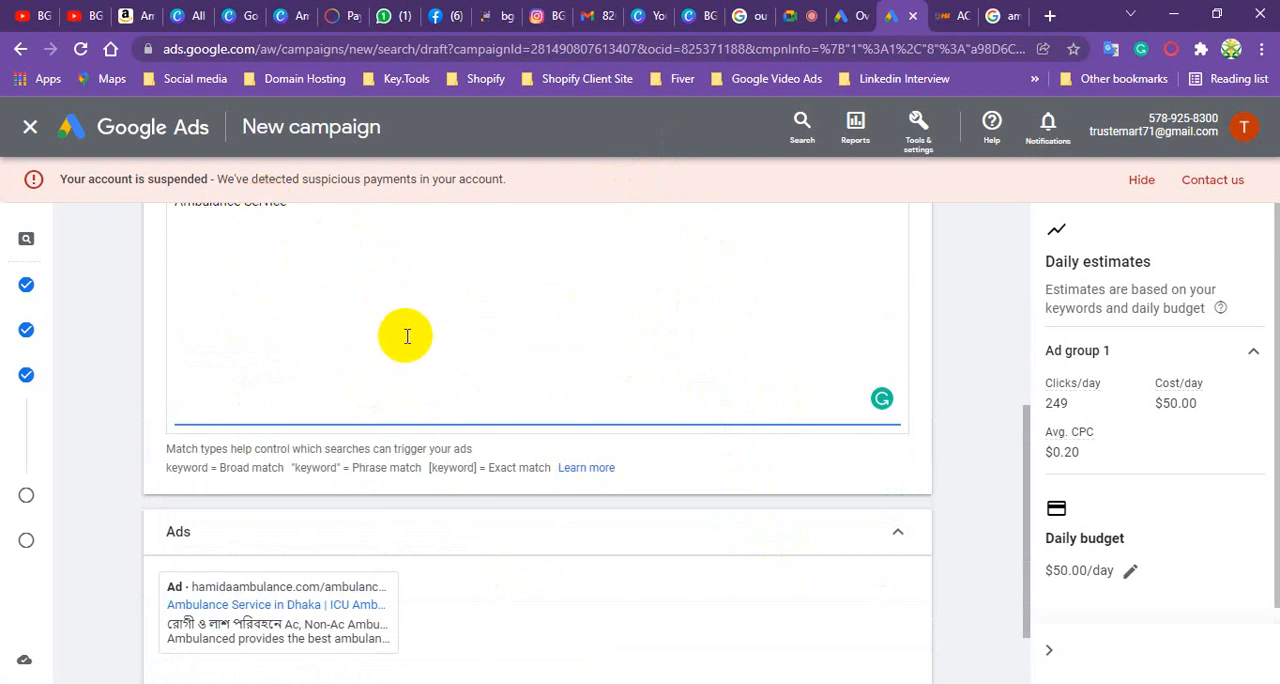
{"action": "scroll", "coordinate": [394, 491], "scroll_direction": "down", "scroll_amount": 1}
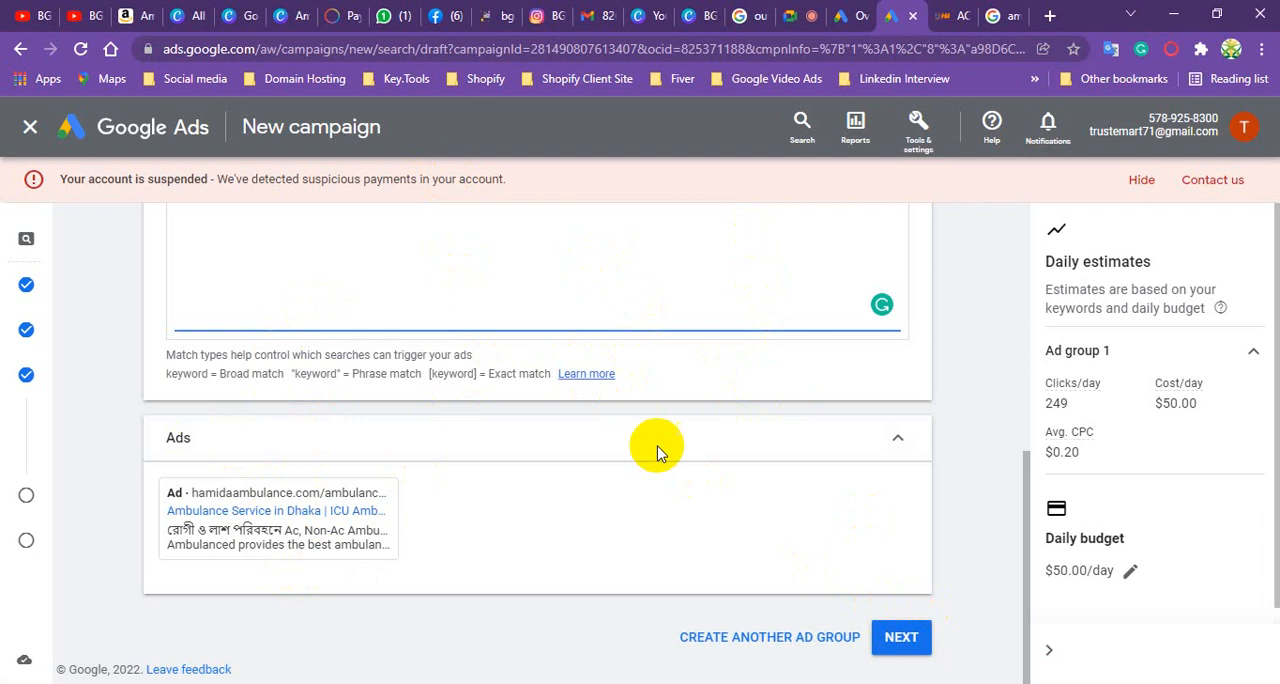
{"action": "left_click", "coordinate": [788, 640]}
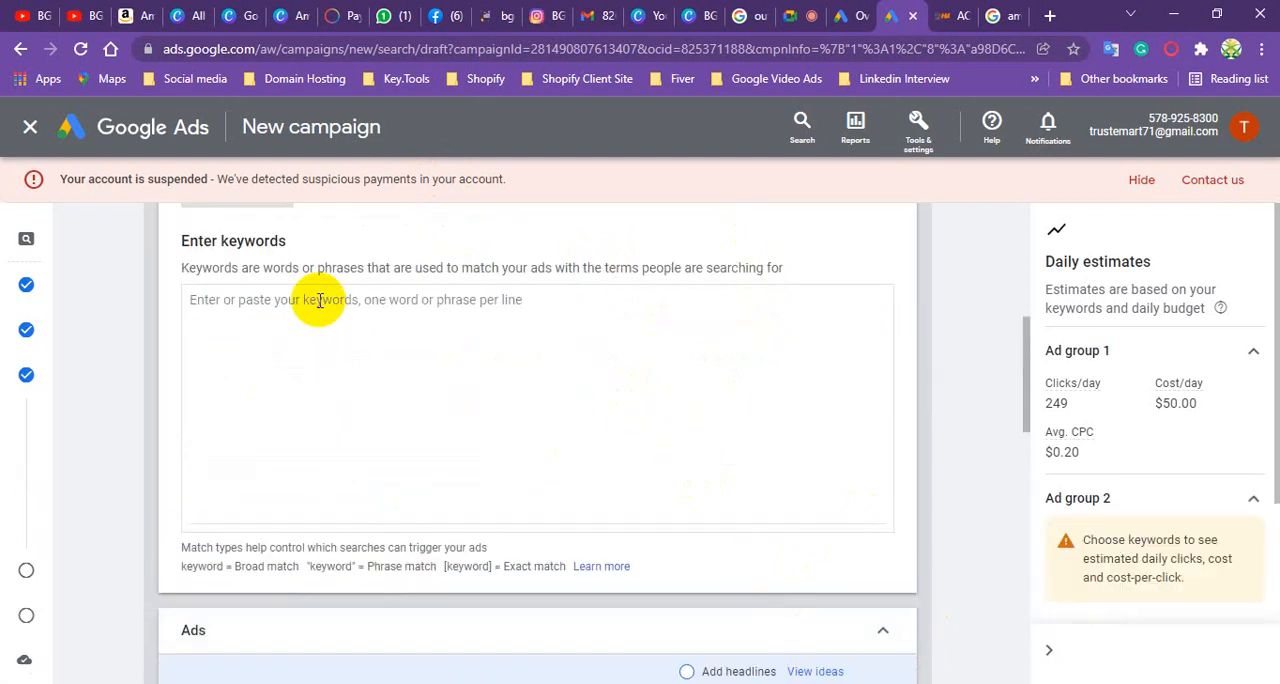
- Reopen Ad group 1 and review its keyword and ad
{"action": "scroll", "coordinate": [449, 380], "scroll_direction": "up", "scroll_amount": 4}
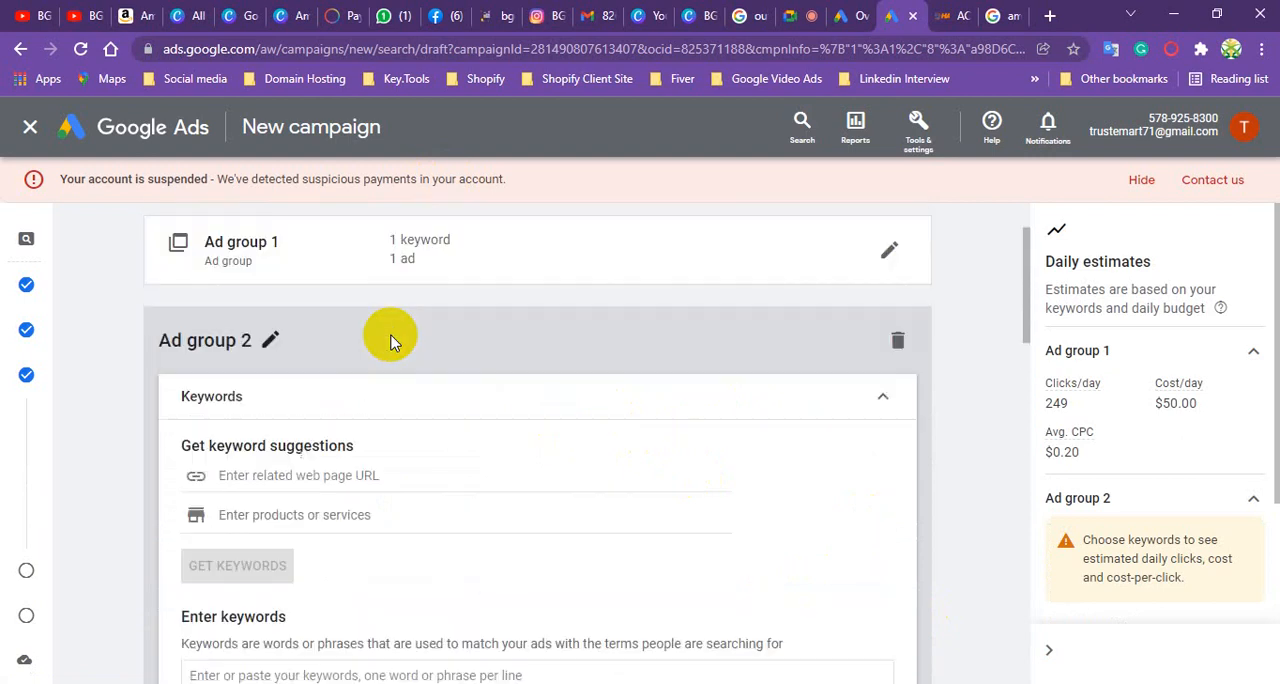
{"action": "scroll", "coordinate": [391, 418], "scroll_direction": "down", "scroll_amount": 3}
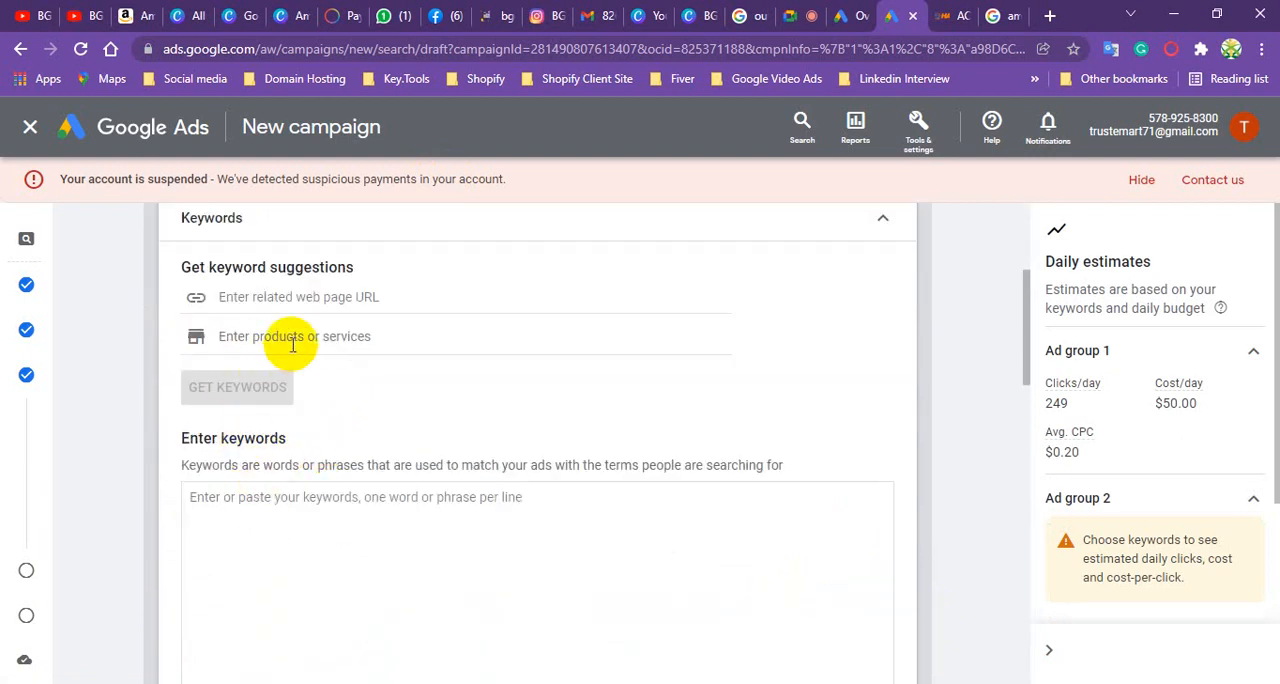
{"action": "scroll", "coordinate": [296, 343], "scroll_direction": "up", "scroll_amount": 3}
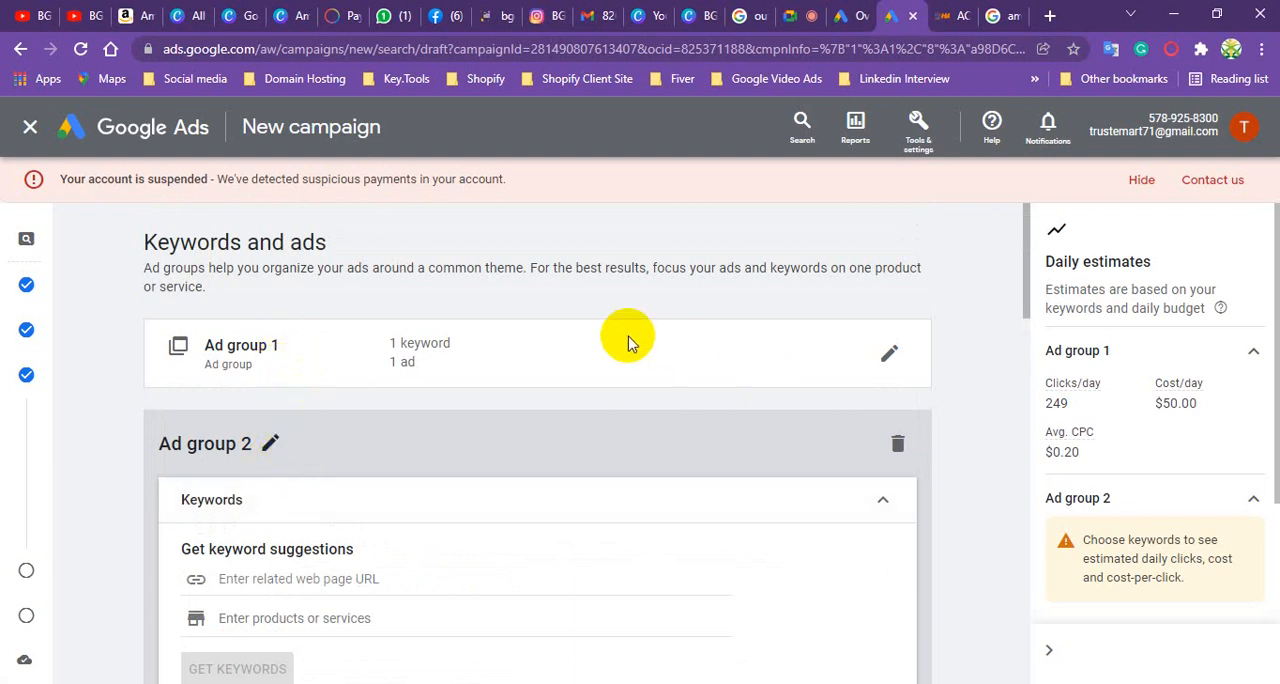
{"action": "left_click", "coordinate": [890, 358]}
{"action": "scroll", "coordinate": [371, 438], "scroll_direction": "down", "scroll_amount": 2}
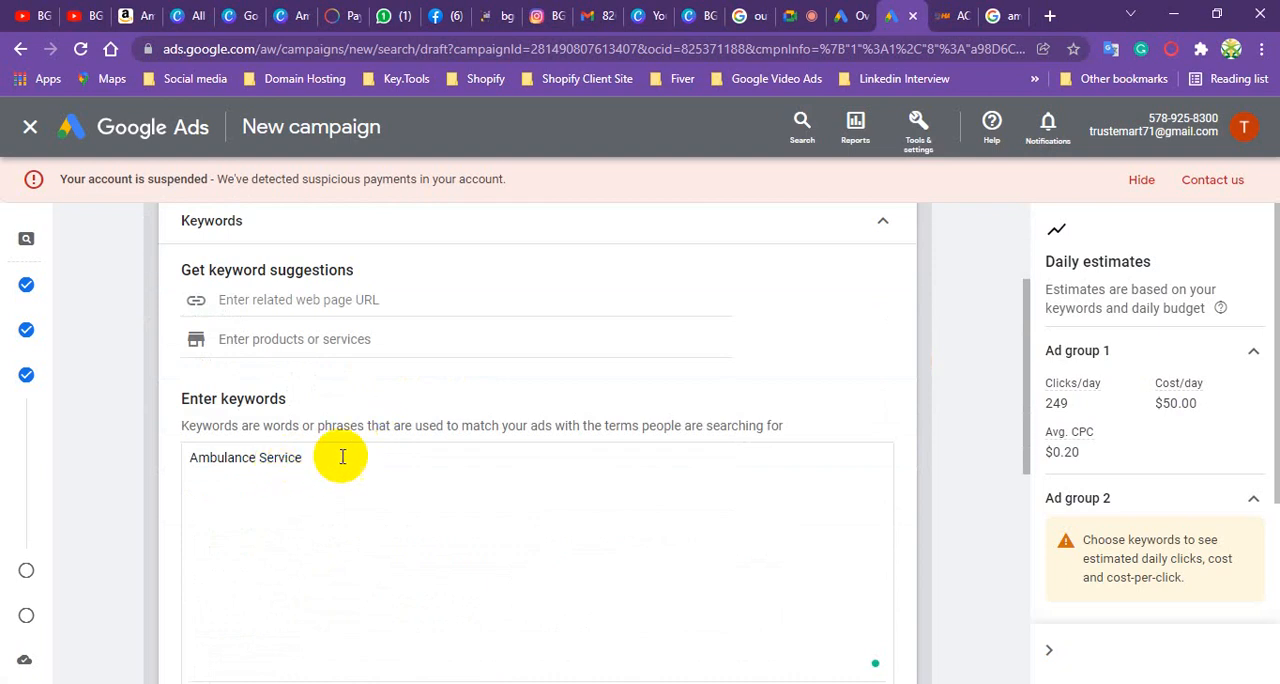
{"action": "scroll", "coordinate": [340, 460], "scroll_direction": "down", "scroll_amount": 4}
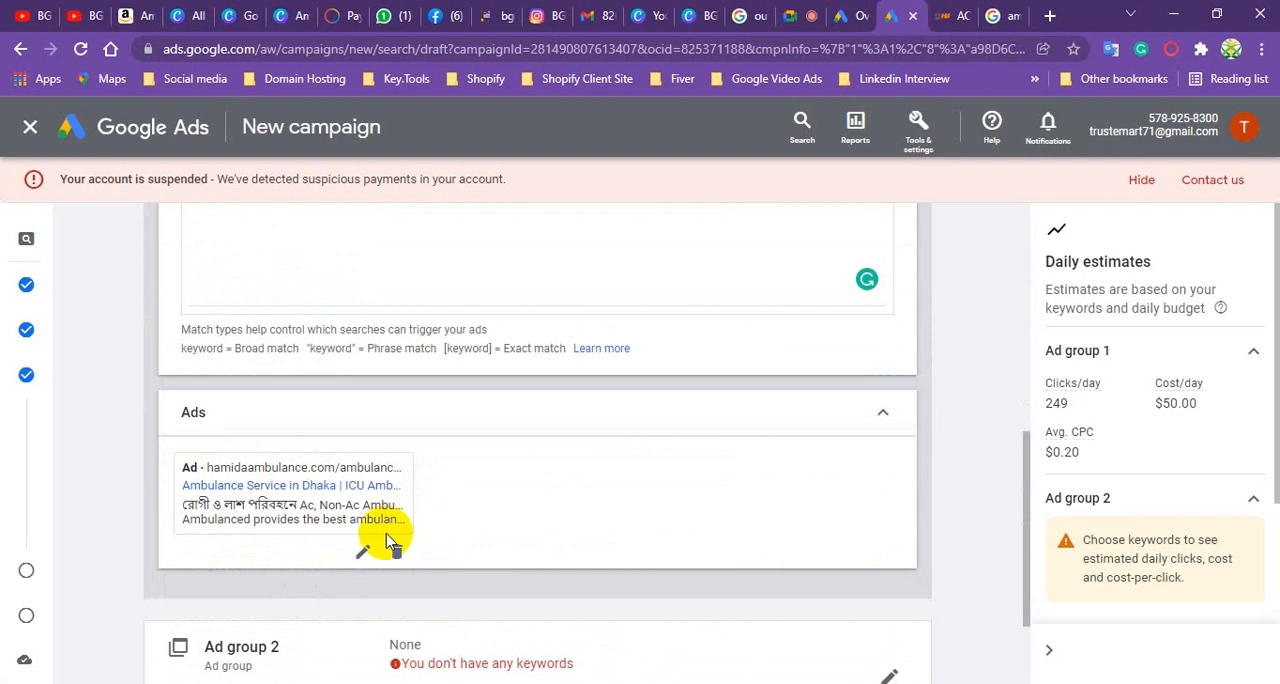
{"action": "scroll", "coordinate": [390, 540], "scroll_direction": "down", "scroll_amount": 2}
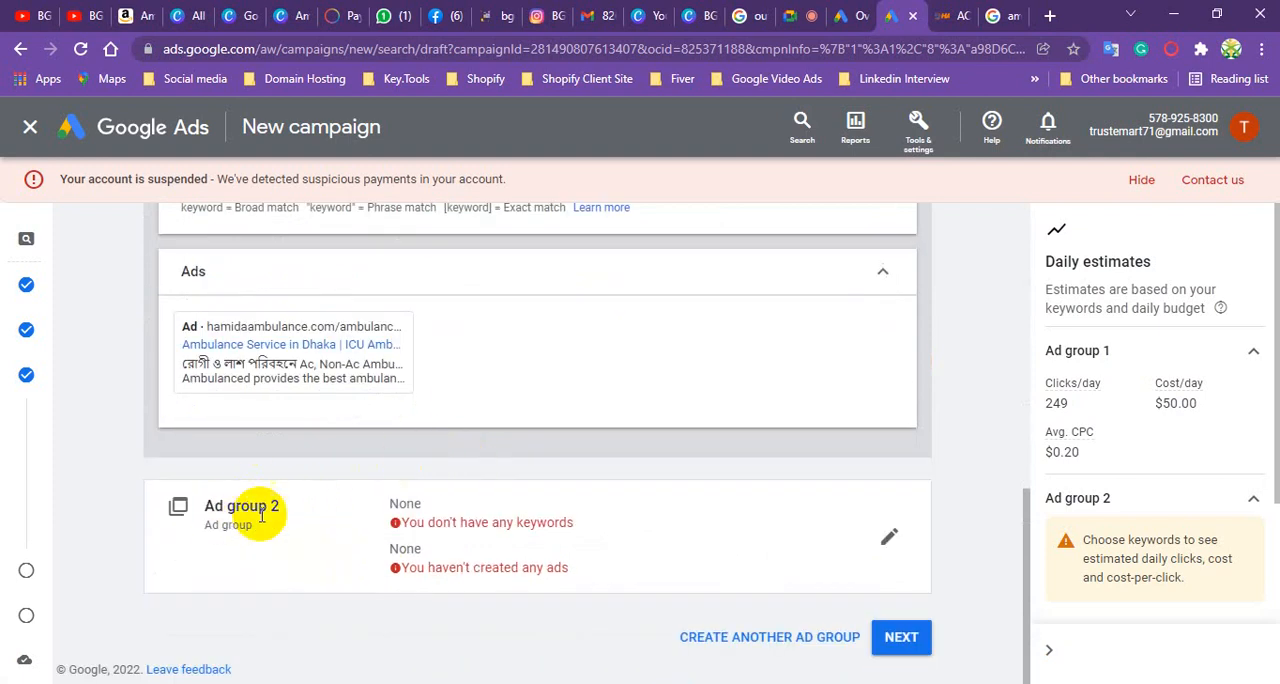
- Reopen Ad group 2 for editing and enter "AMbulance Service in Dhaka City" as its keyword
{"action": "left_click", "coordinate": [890, 541]}
{"action": "scroll", "coordinate": [514, 323], "scroll_direction": "up", "scroll_amount": 3}
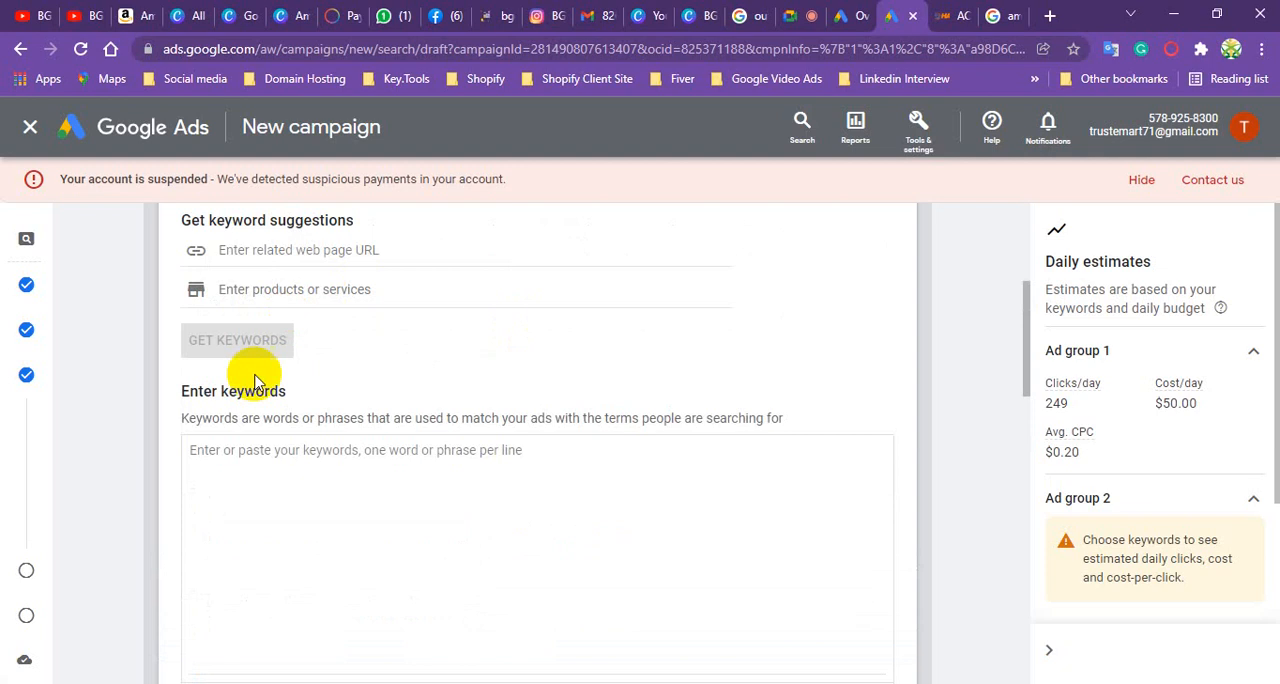
{"action": "left_click", "coordinate": [265, 450]}
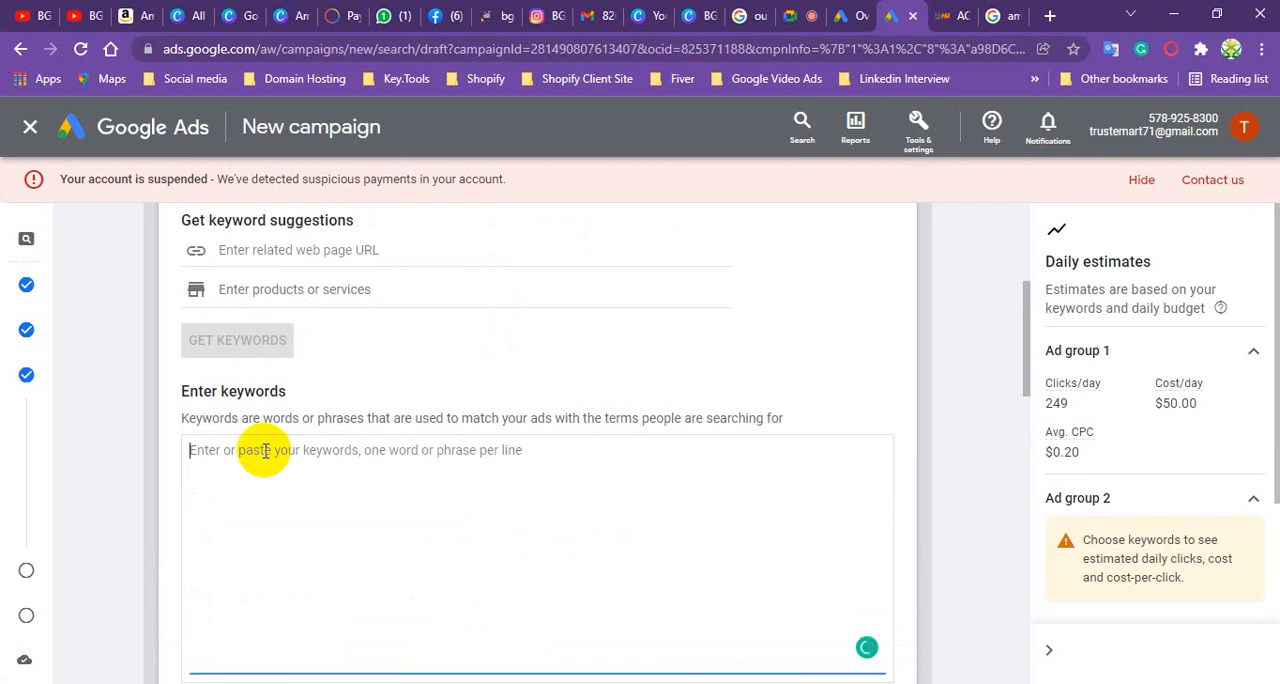
{"action": "type", "text": "AMbulance Service in Dhaka City"}
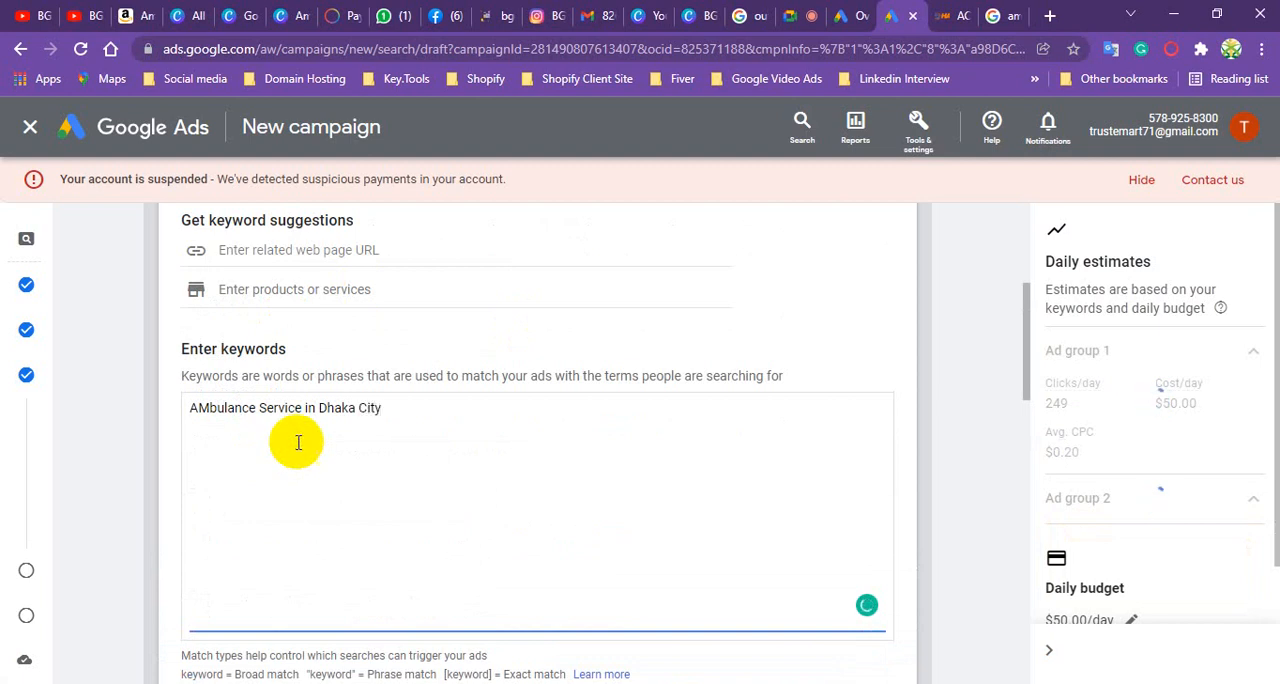
{"action": "scroll", "coordinate": [315, 345], "scroll_direction": "down", "scroll_amount": 2}
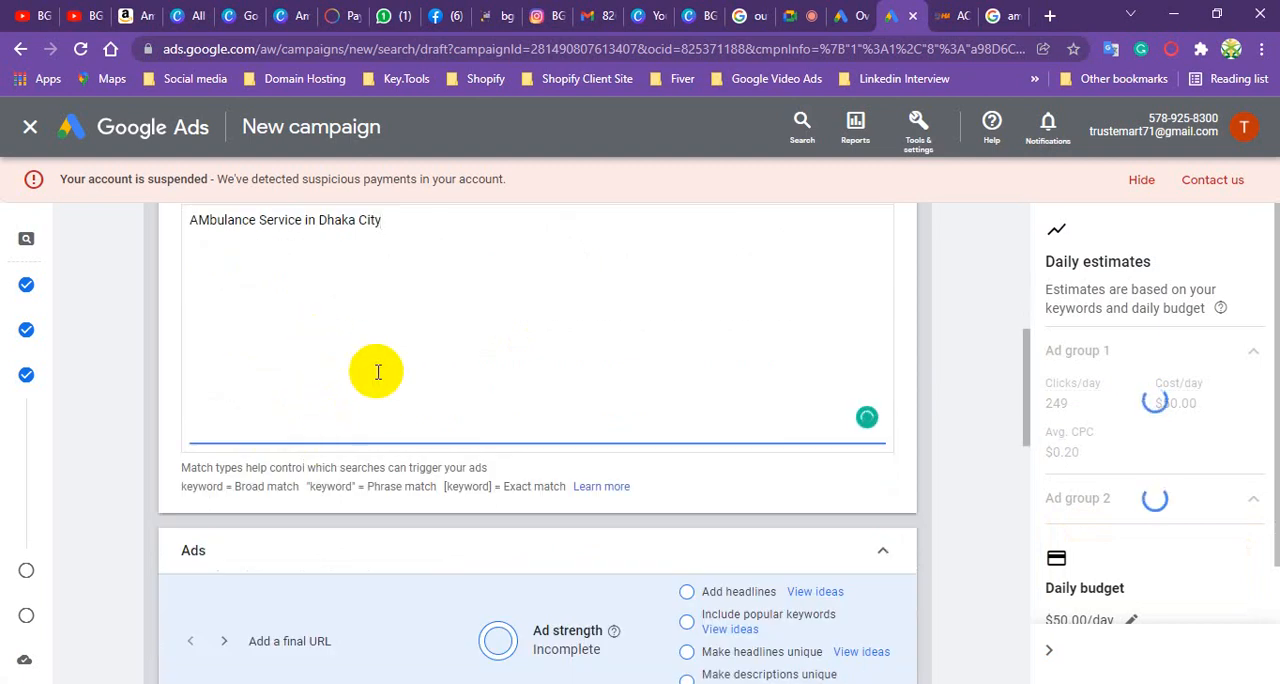
{"action": "scroll", "coordinate": [380, 362], "scroll_direction": "down", "scroll_amount": 3}
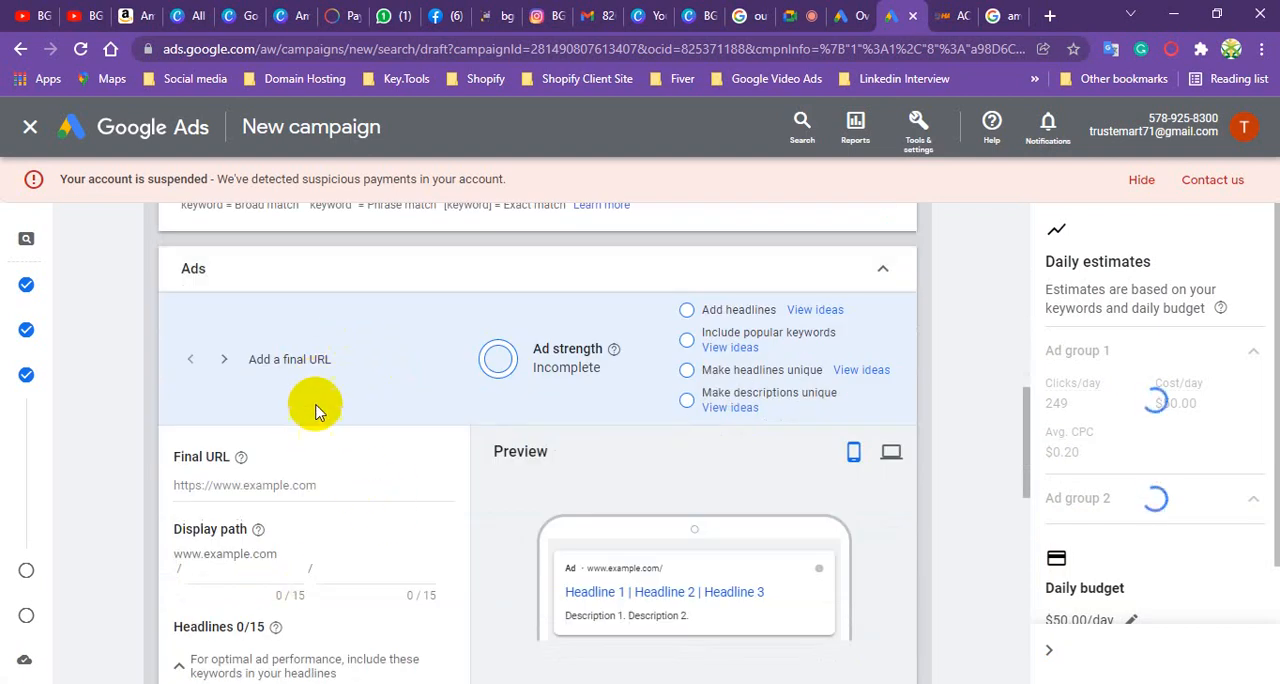
{"action": "scroll", "coordinate": [309, 449], "scroll_direction": "down", "scroll_amount": 1}
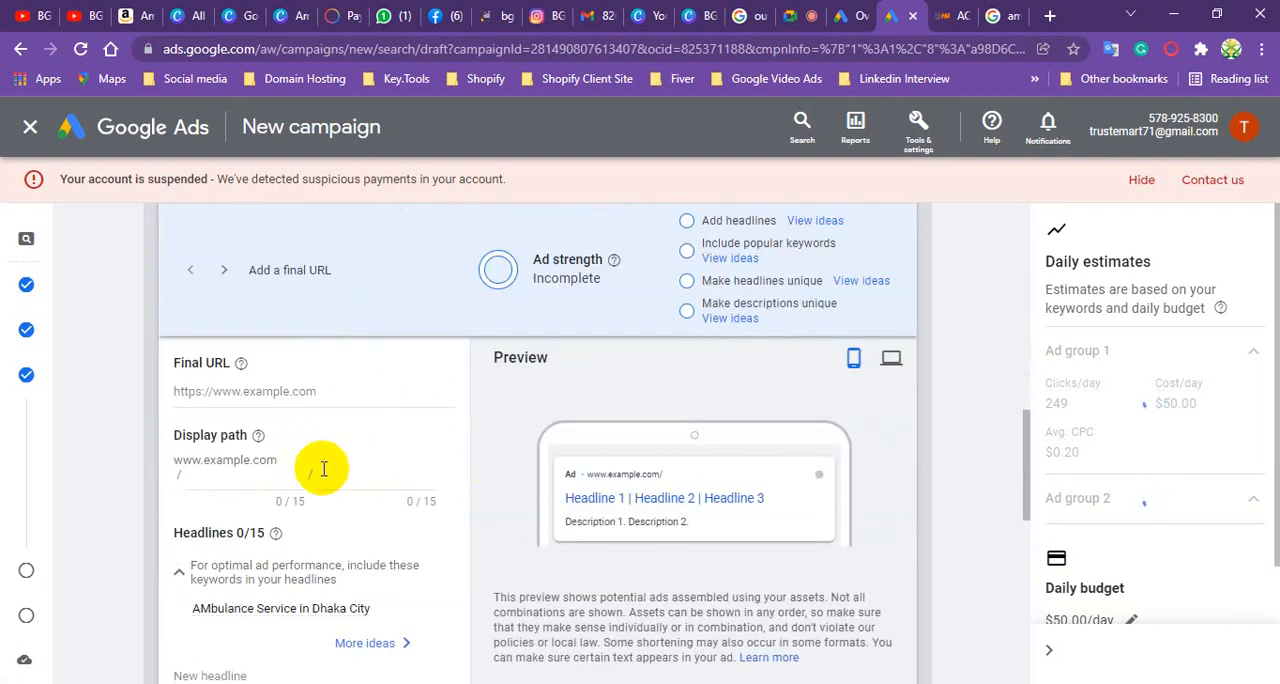
{"action": "scroll", "coordinate": [278, 426], "scroll_direction": "down", "scroll_amount": 2}
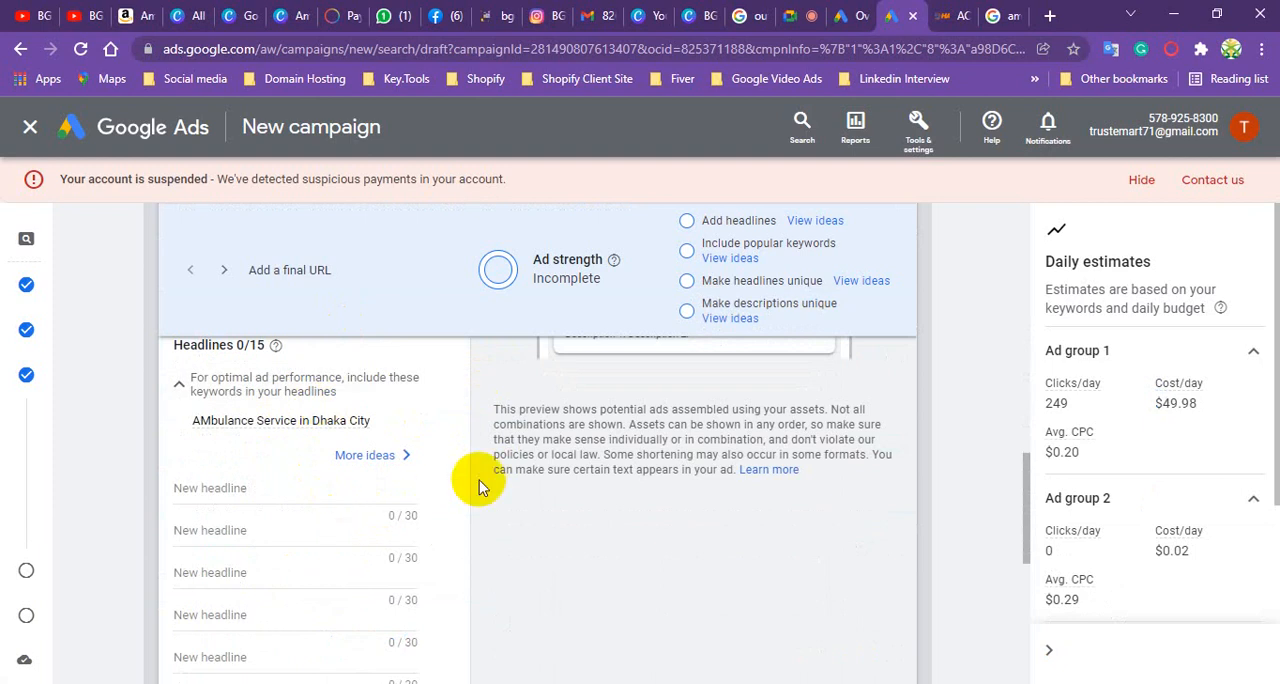
{"action": "scroll", "coordinate": [570, 510], "scroll_direction": "up", "scroll_amount": 4}
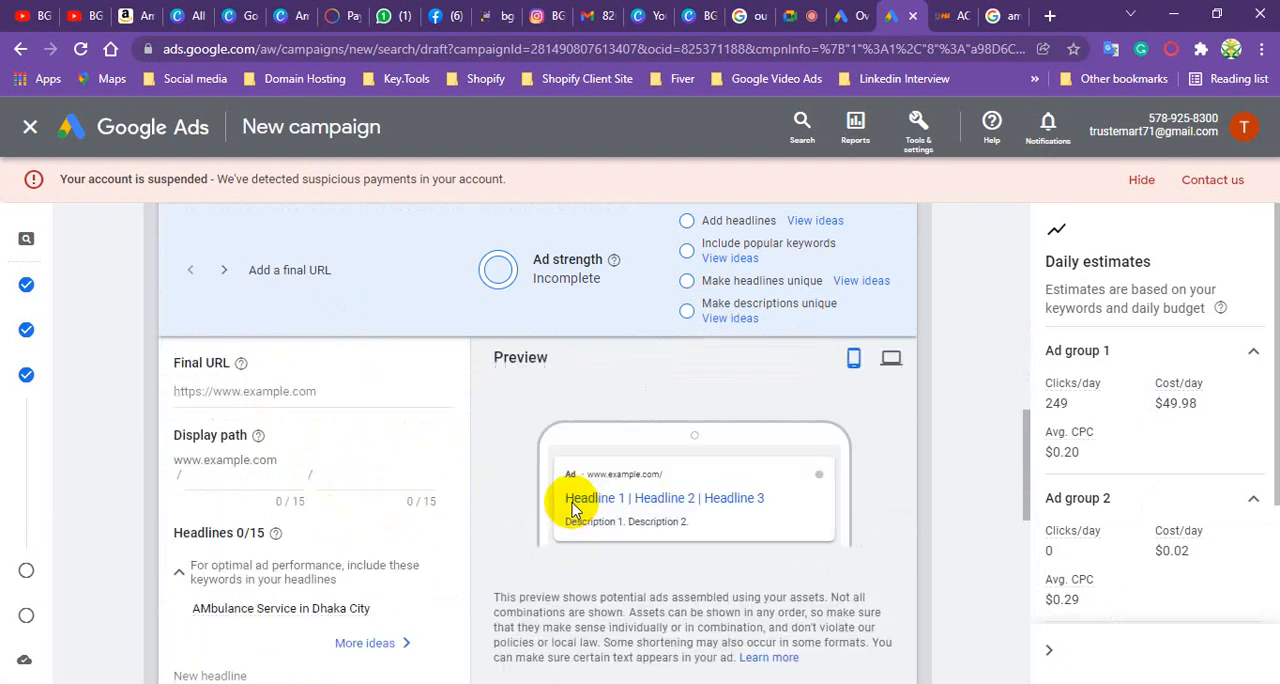
{"action": "scroll", "coordinate": [340, 466], "scroll_direction": "down", "scroll_amount": 1}
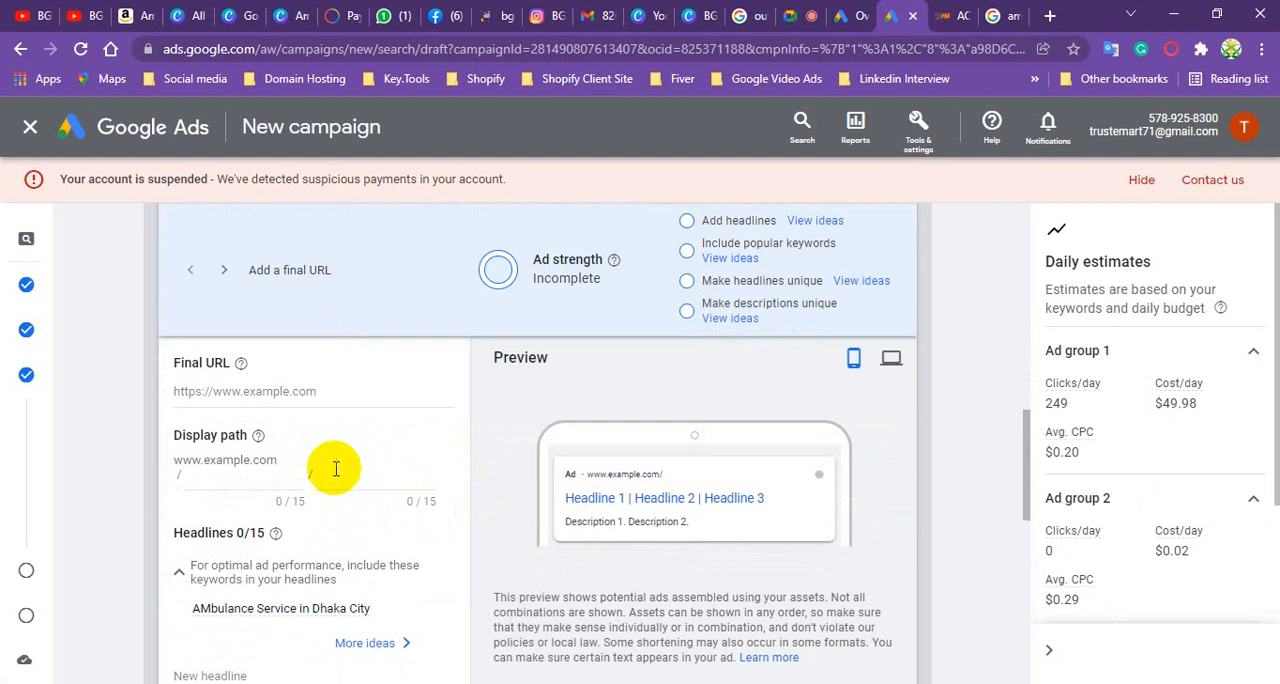
{"action": "left_click", "coordinate": [955, 15]}
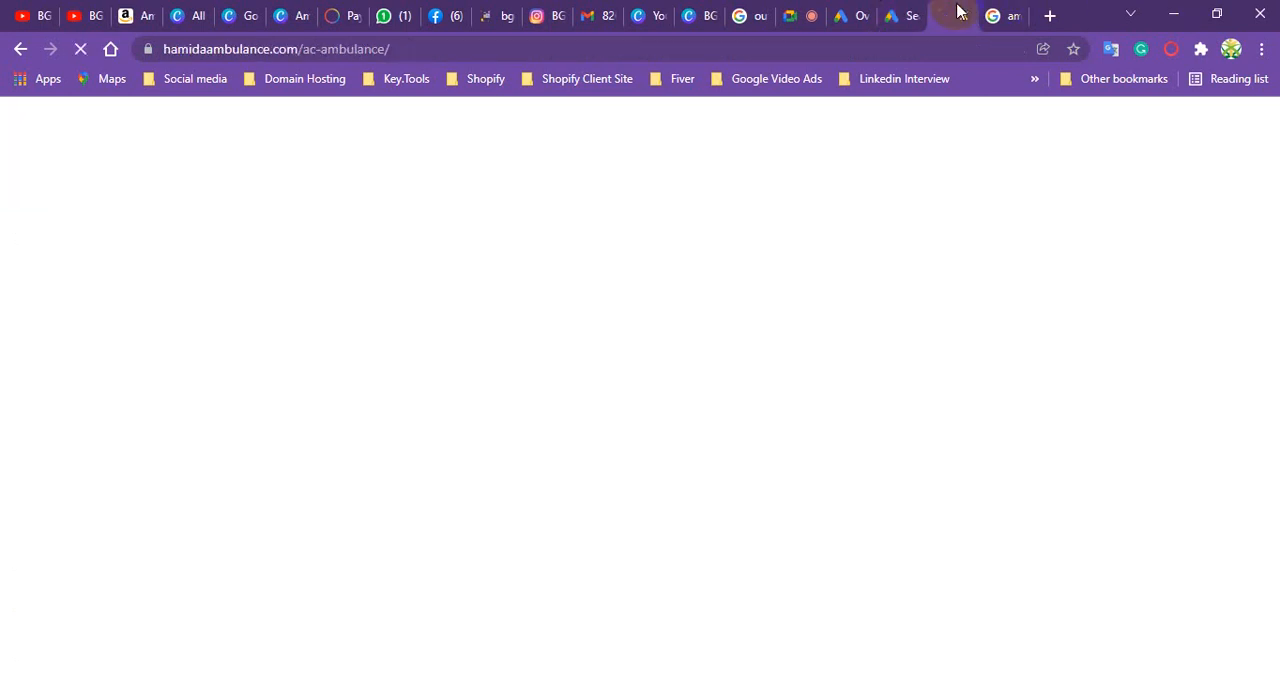
{"action": "left_click", "coordinate": [327, 50]}
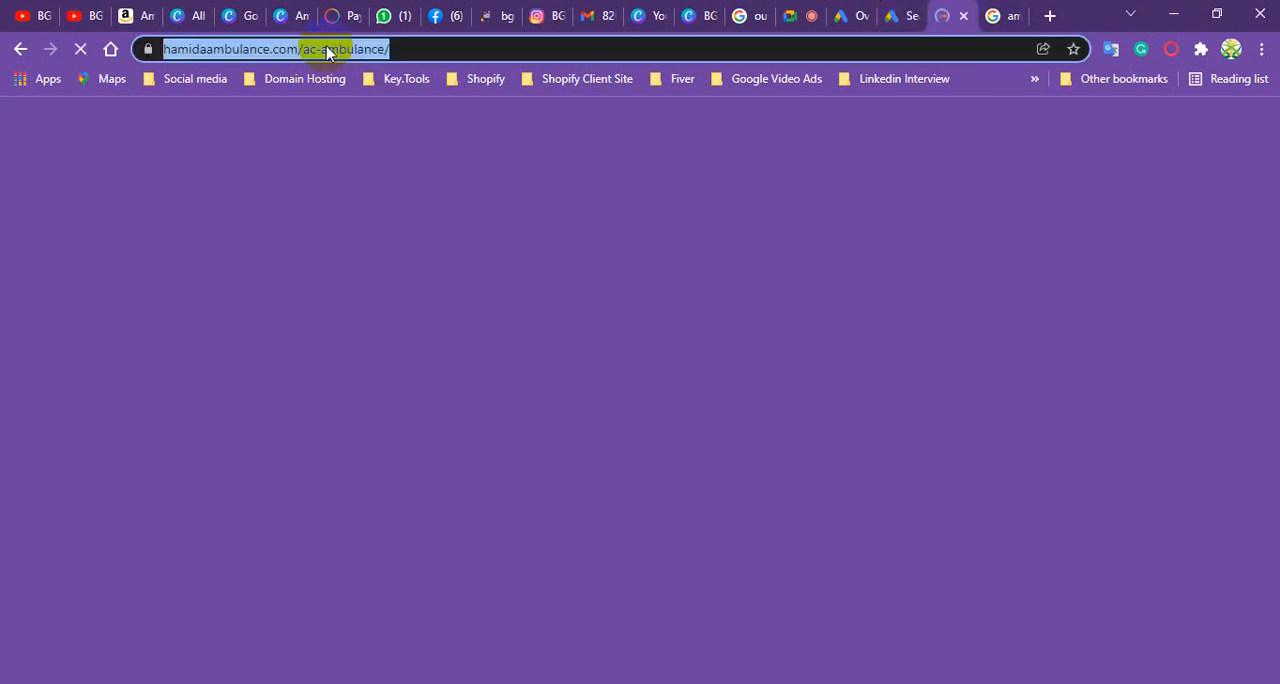
{"action": "right_click", "coordinate": [327, 50]}
{"action": "left_click", "coordinate": [403, 180]}
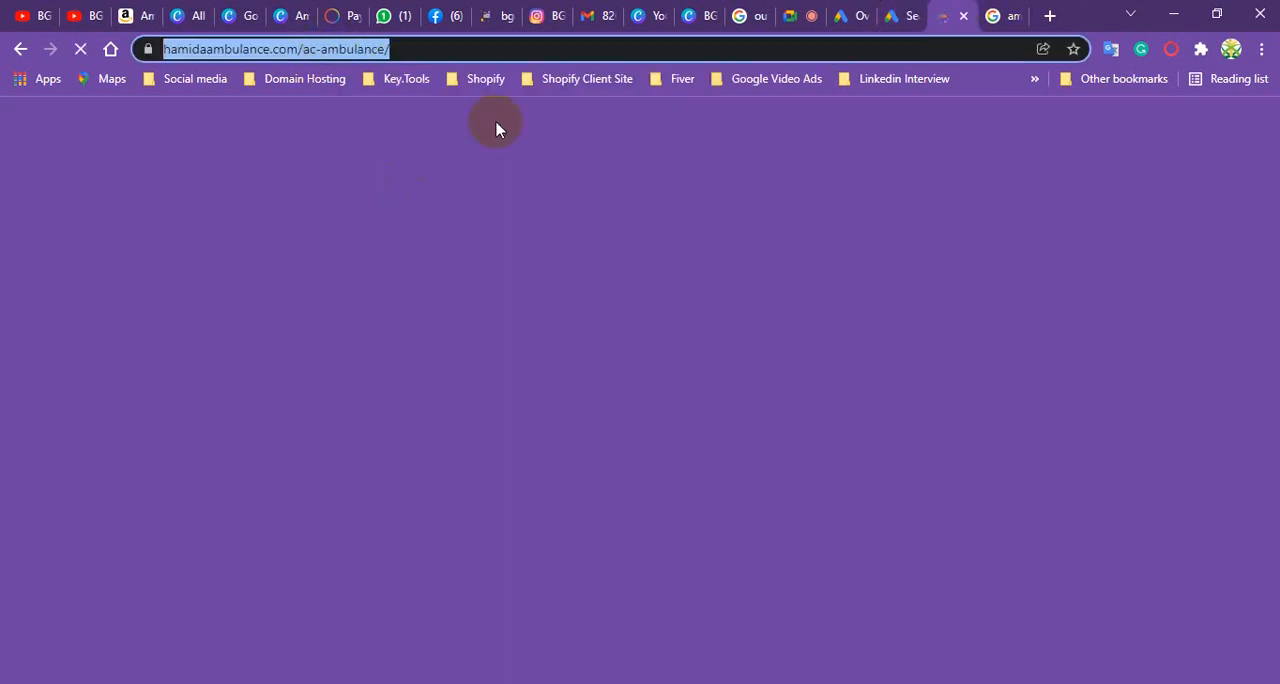
{"action": "left_click", "coordinate": [898, 15]}
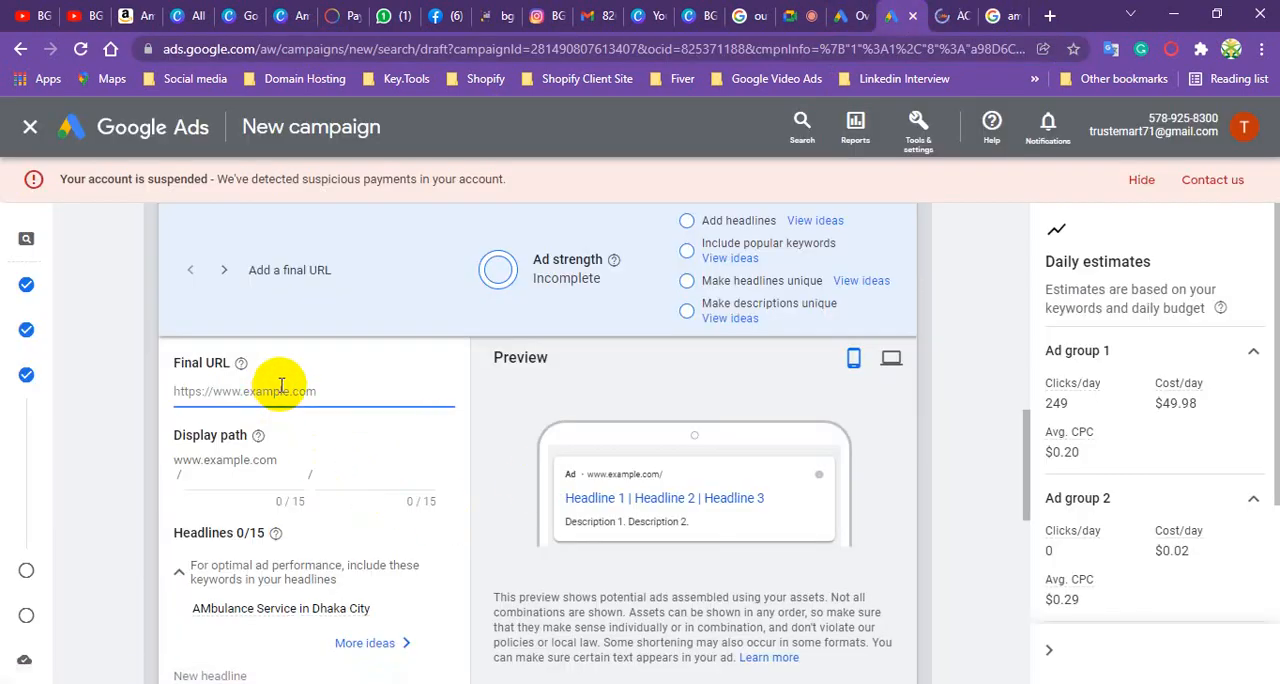
{"action": "key", "text": "ctrl+v"}
- Fill the ad's display path with "Emergency" and "Ambulance"
{"action": "left_click", "coordinate": [276, 462]}
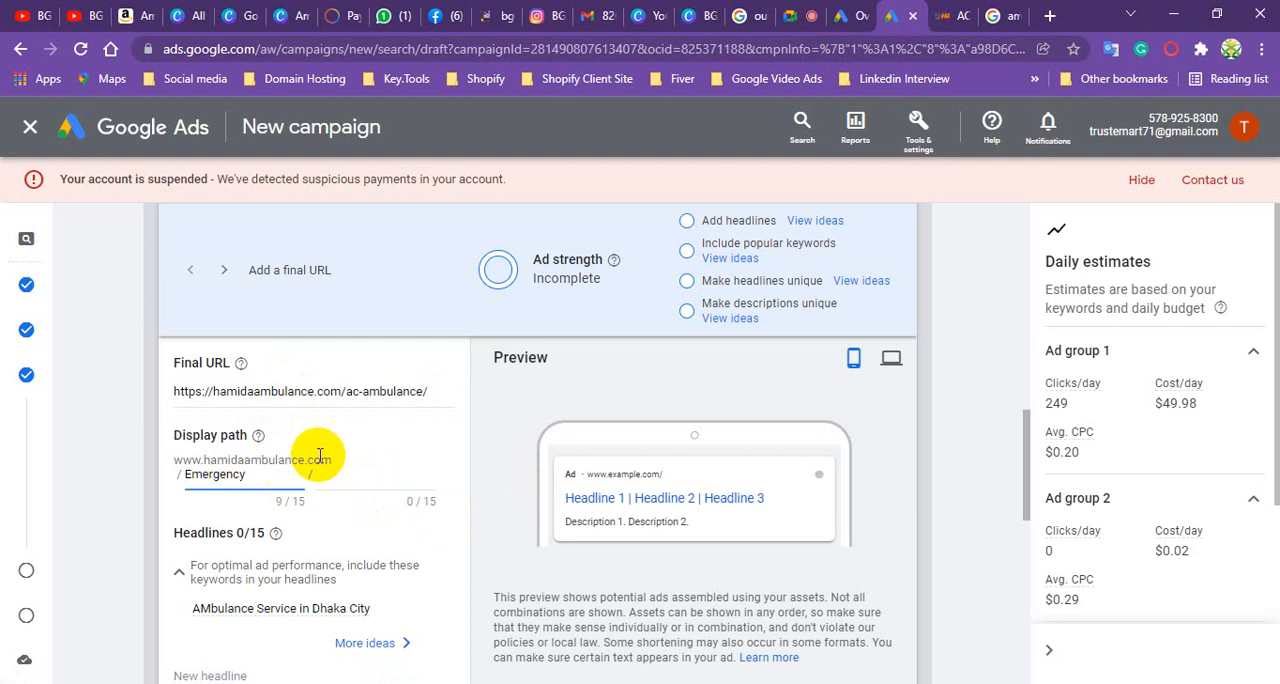
{"action": "left_click", "coordinate": [373, 470]}
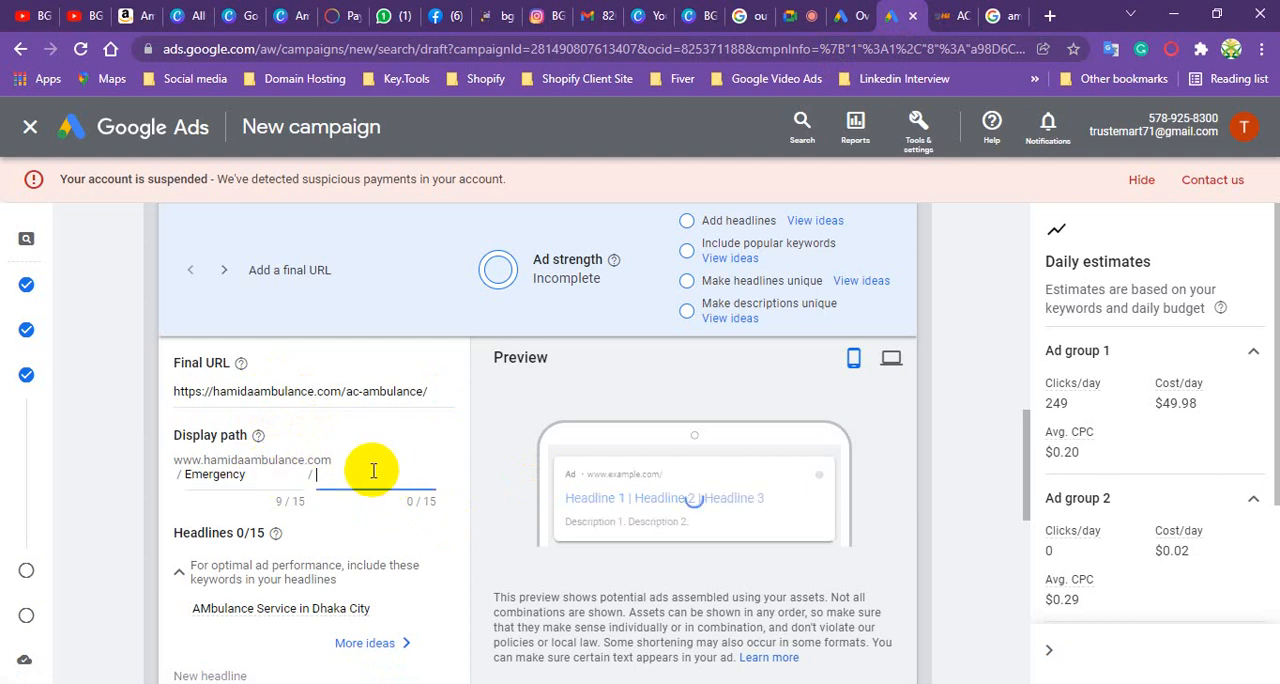
{"action": "type", "text": "Ambulance"}
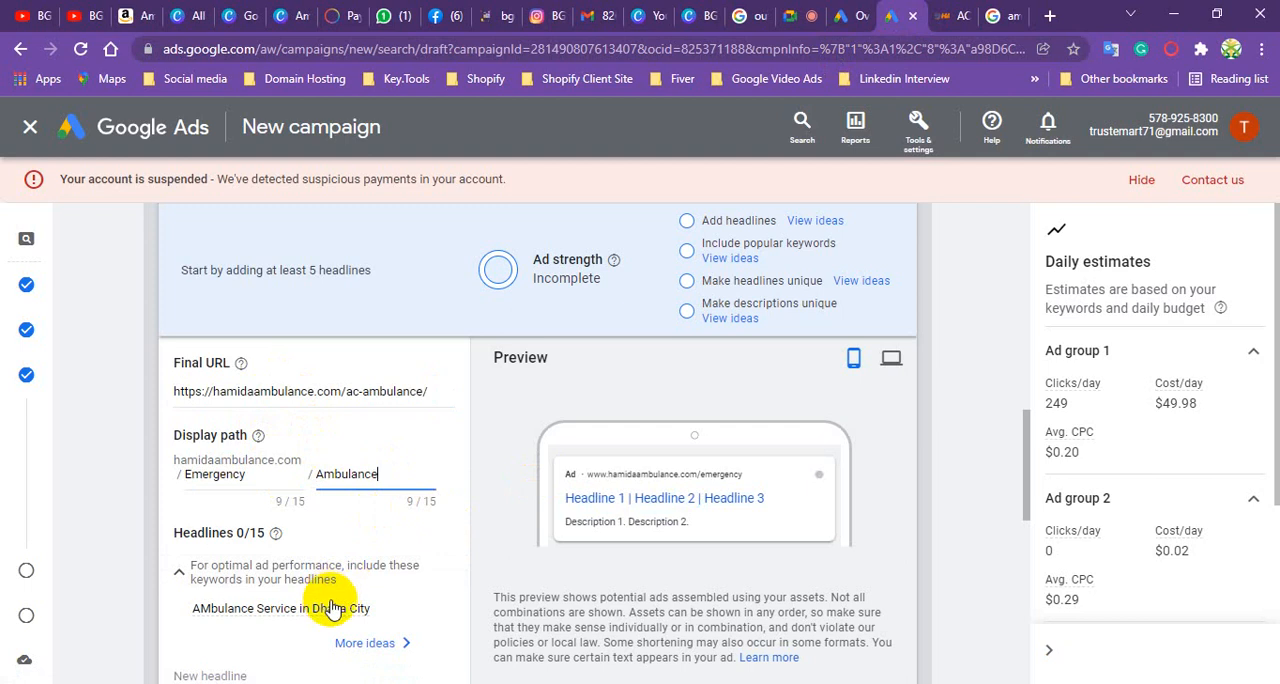
- Add the suggested headlines "Hamida Ambulance Service" and "Neat and Clean Bed Sheets" to the ad
{"action": "scroll", "coordinate": [221, 458], "scroll_direction": "down", "scroll_amount": 2}
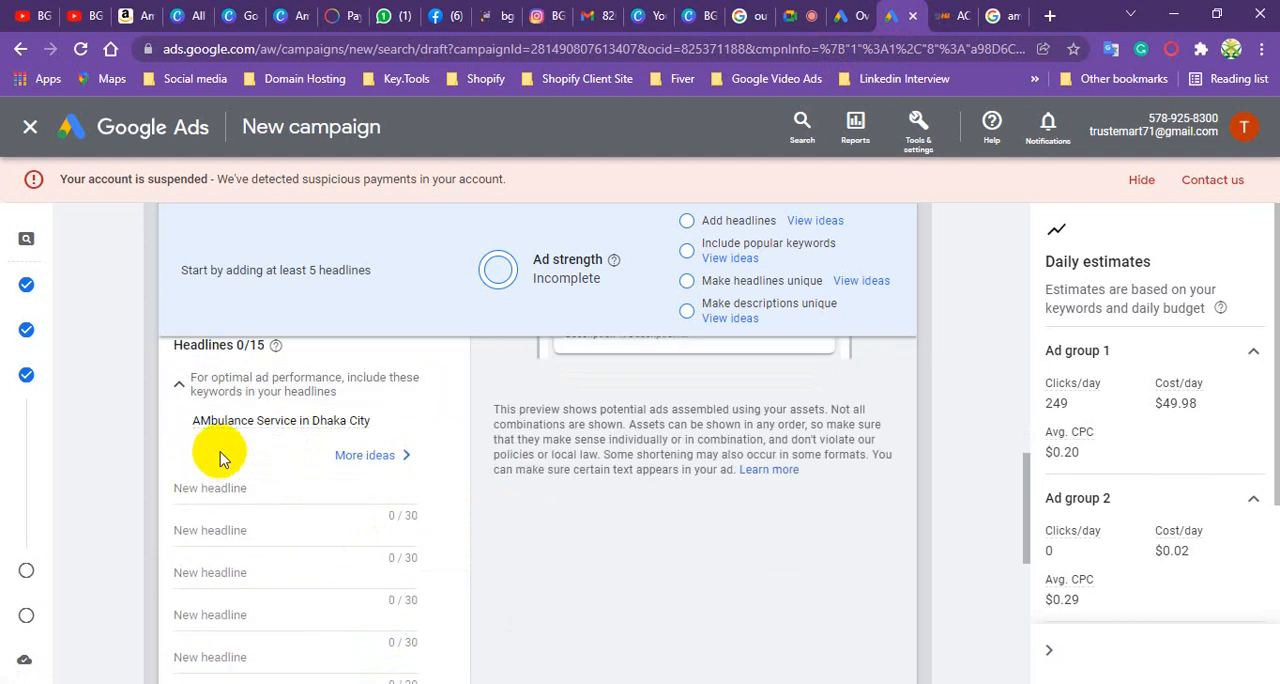
{"action": "left_click", "coordinate": [276, 488]}
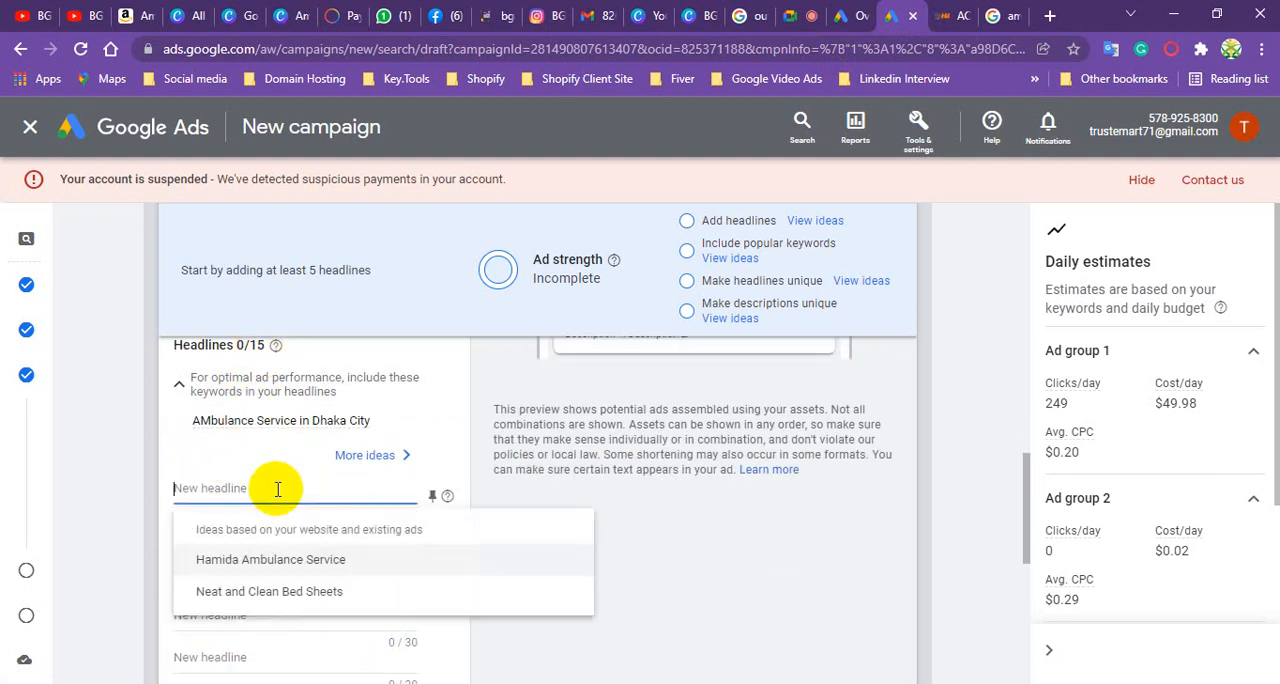
{"action": "left_click", "coordinate": [263, 559]}
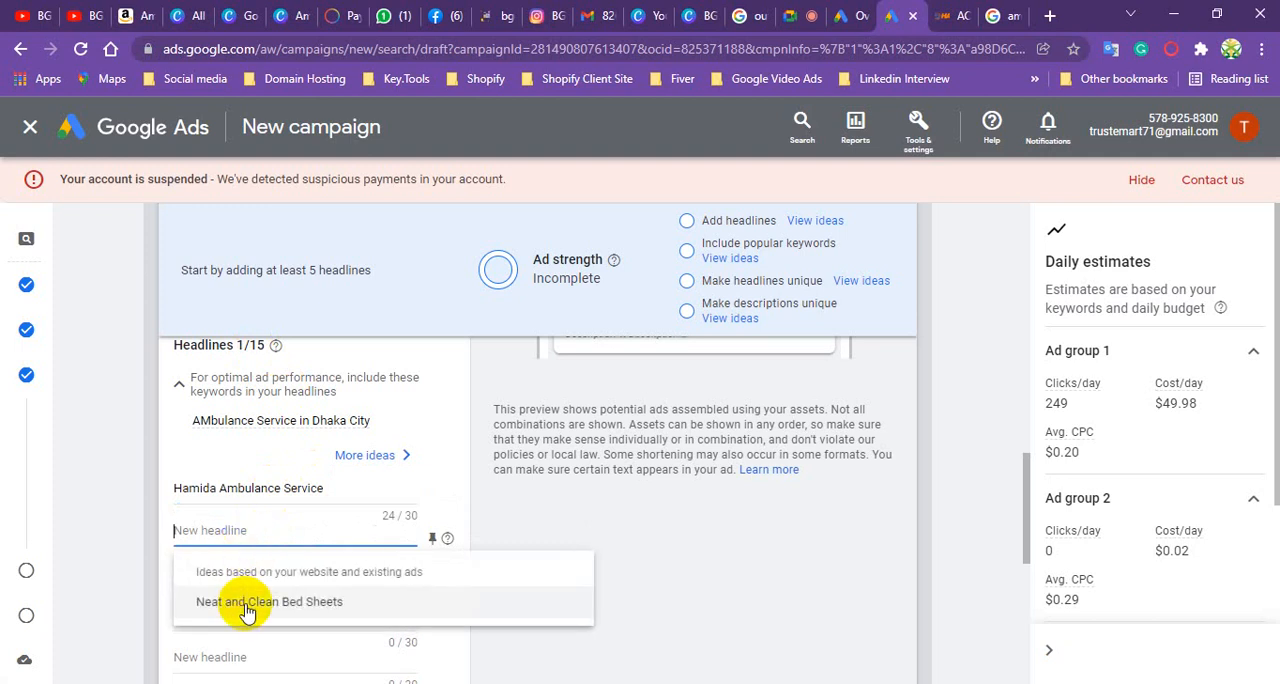
{"action": "left_click", "coordinate": [247, 602]}
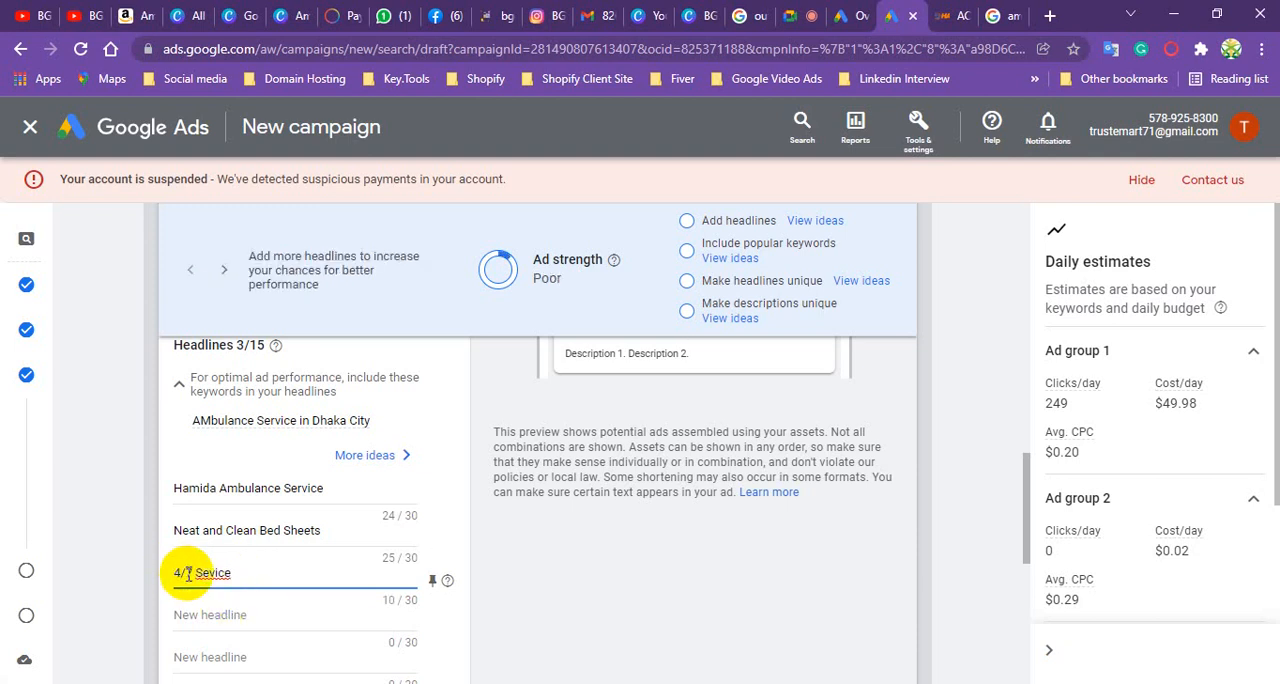
- Complete the third headline as "24/7 Service" with correct spelling and enter "Call Now" as the fourth headline
{"action": "left_click", "coordinate": [245, 613]}
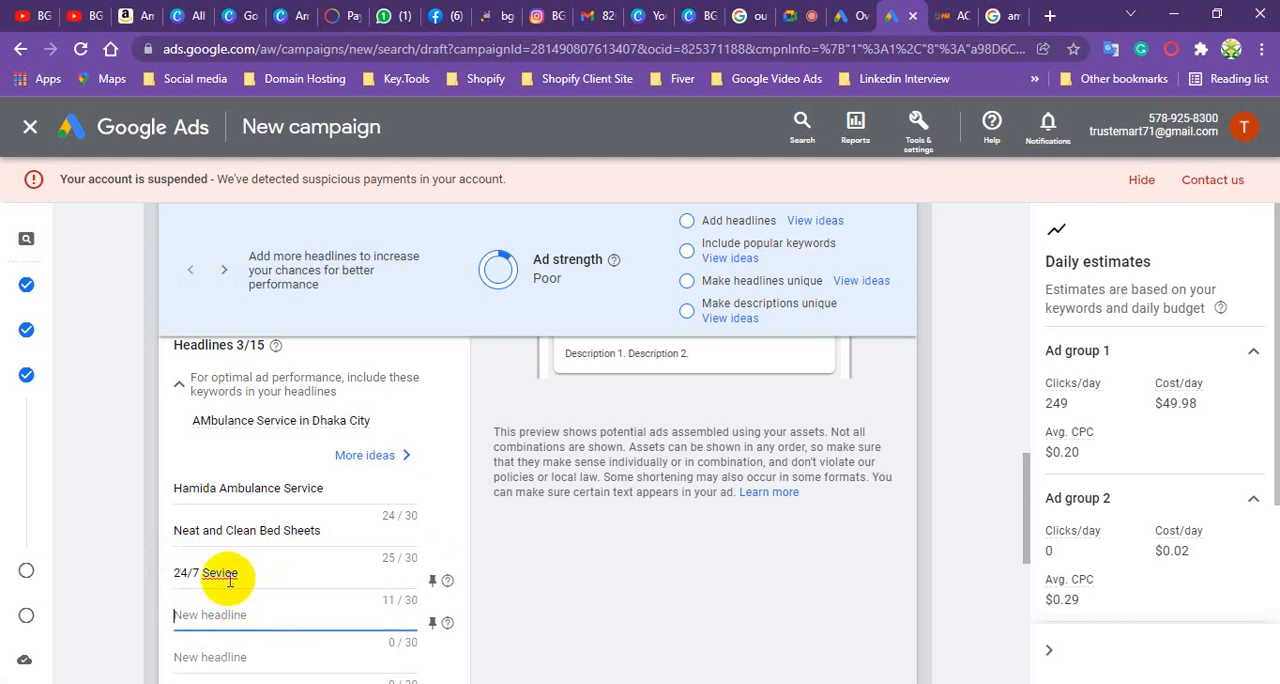
{"action": "left_click", "coordinate": [229, 577]}
{"action": "right_click", "coordinate": [229, 577]}
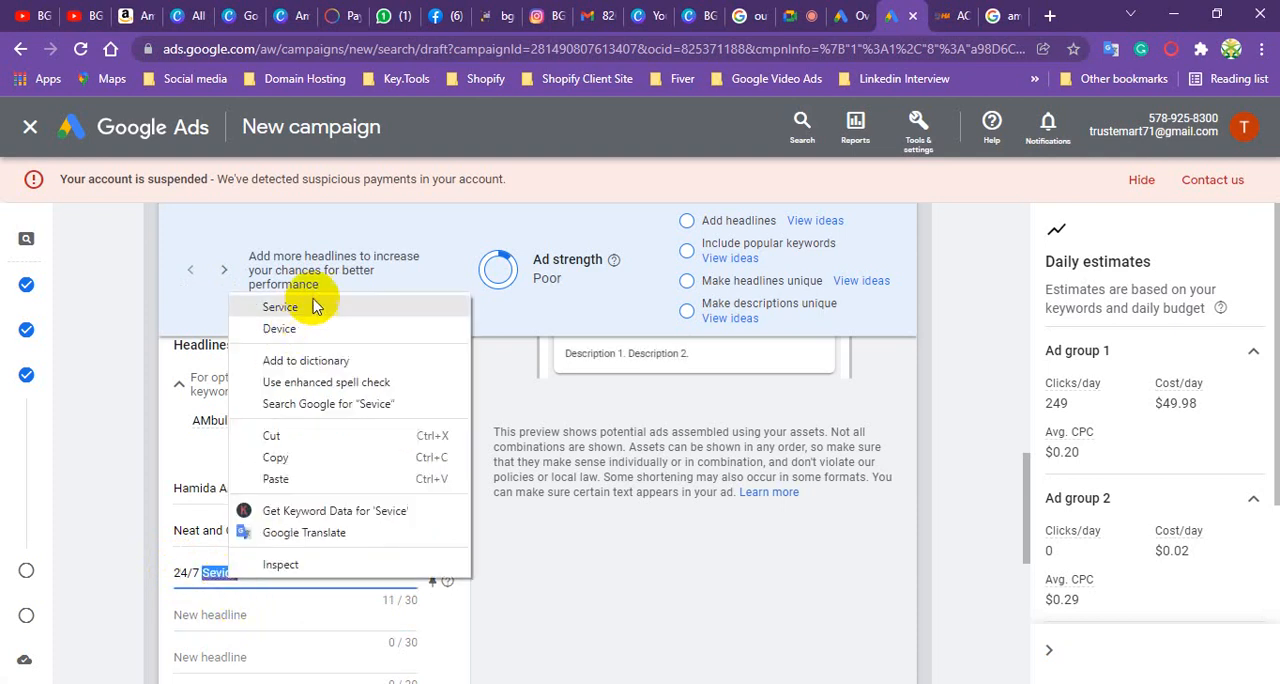
{"action": "left_click", "coordinate": [300, 305]}
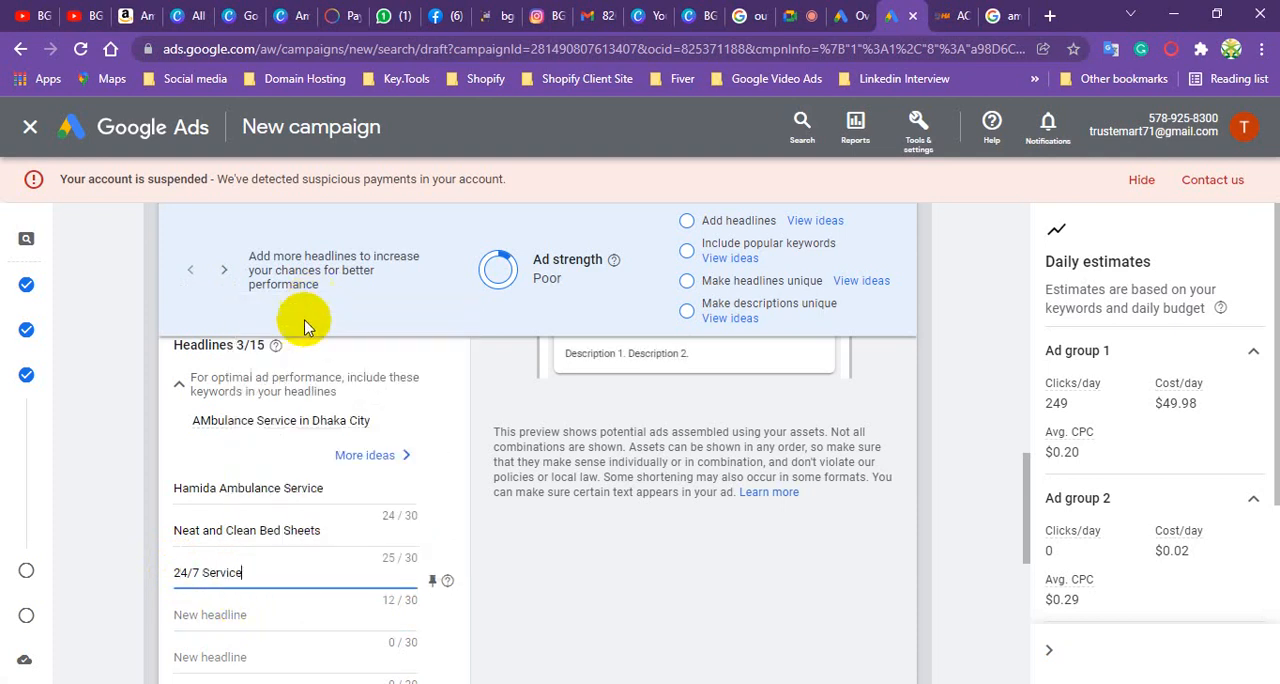
{"action": "left_click", "coordinate": [215, 614]}
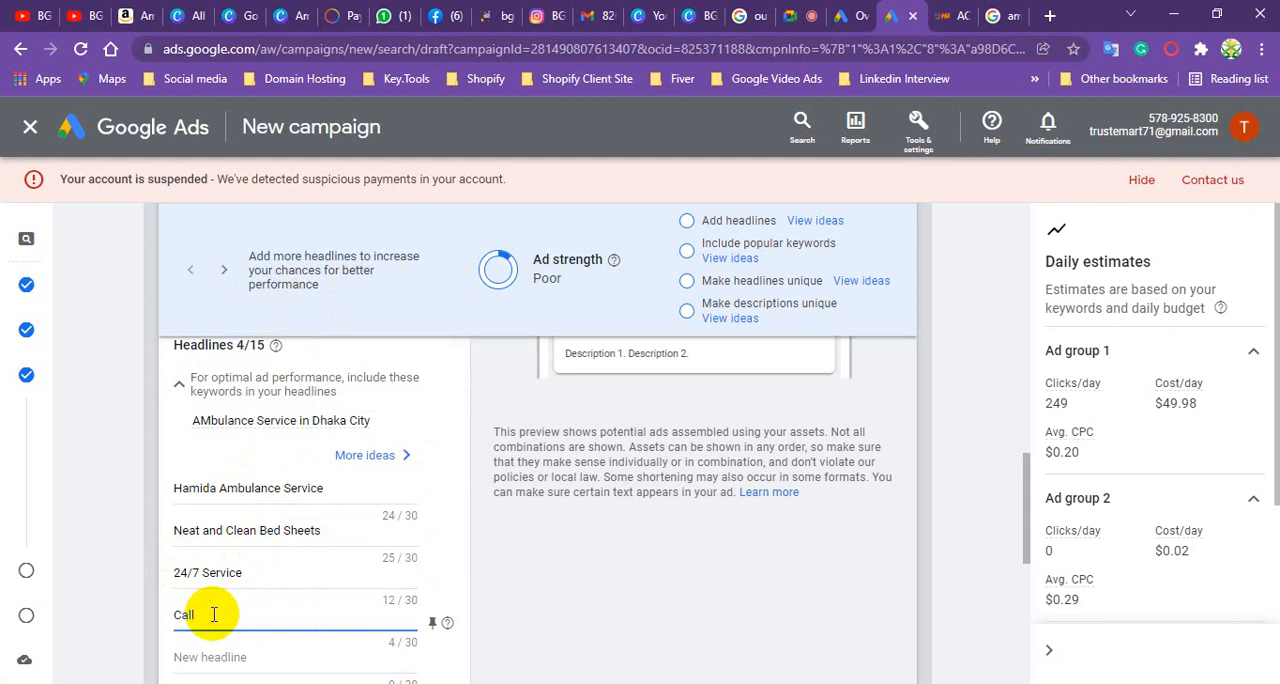
{"action": "scroll", "coordinate": [215, 590], "scroll_direction": "down", "scroll_amount": 2}
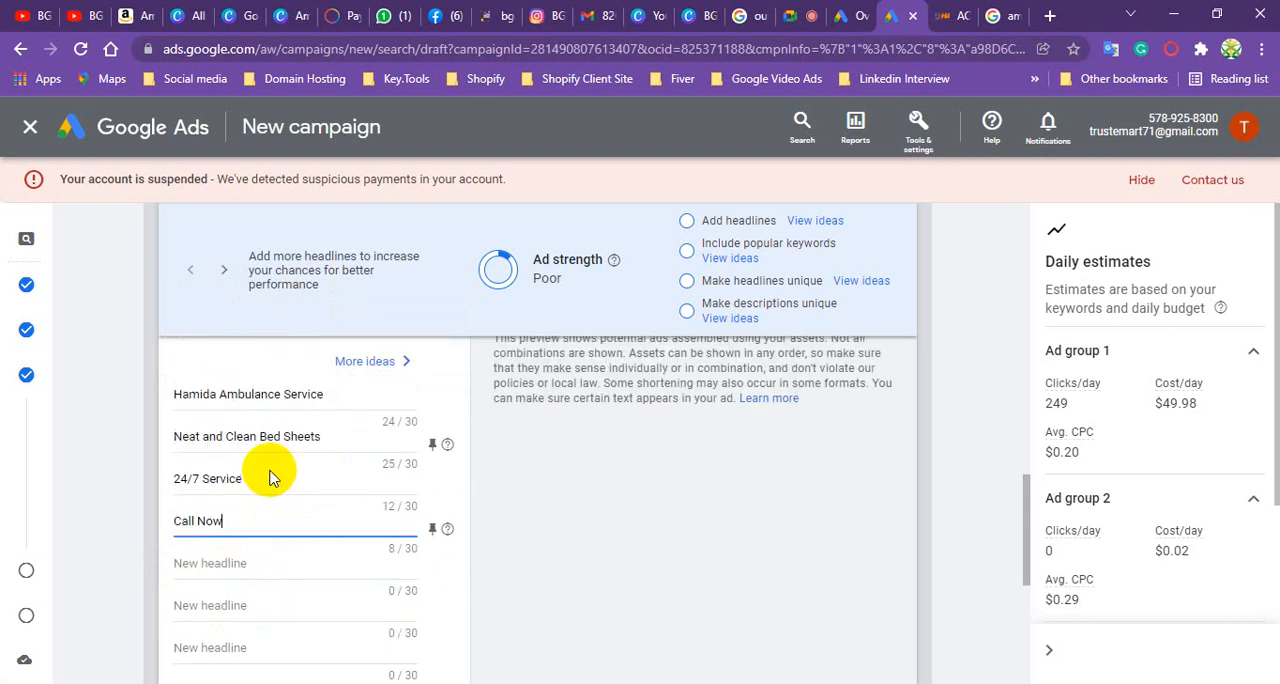
- Switch the ad preview to the desktop view and check how the entered headlines appear
{"action": "scroll", "coordinate": [600, 490], "scroll_direction": "up", "scroll_amount": 5}
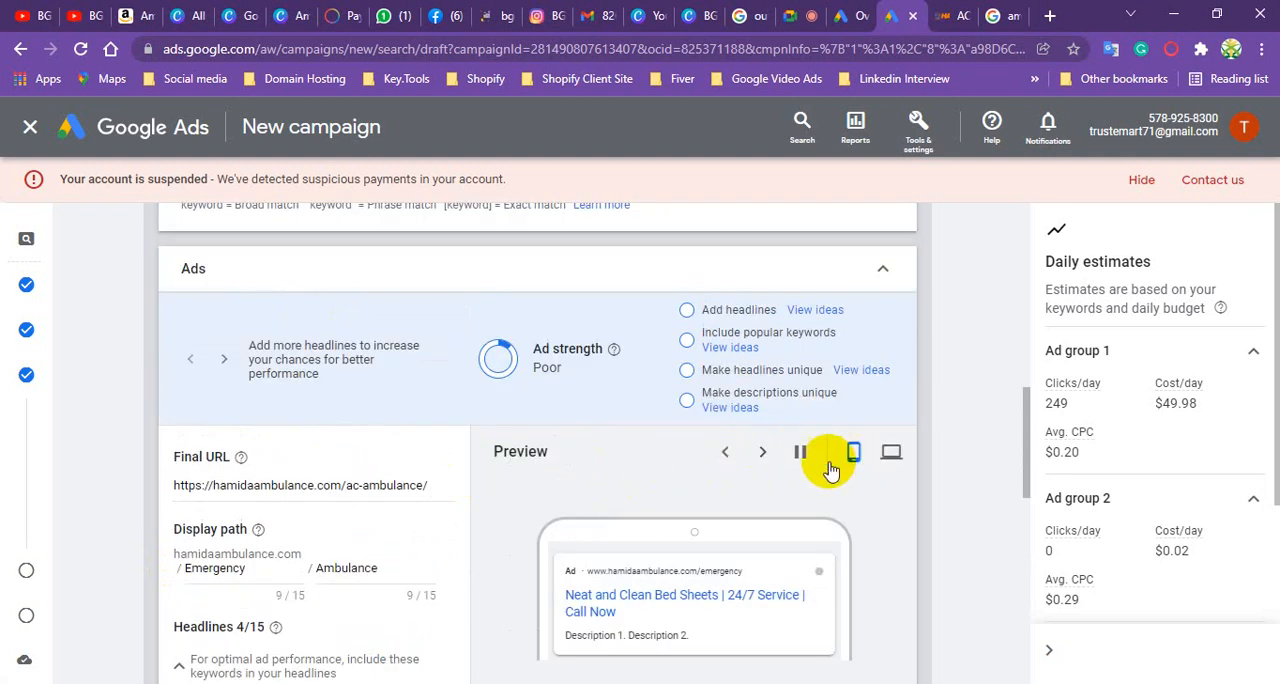
{"action": "left_click", "coordinate": [897, 455]}
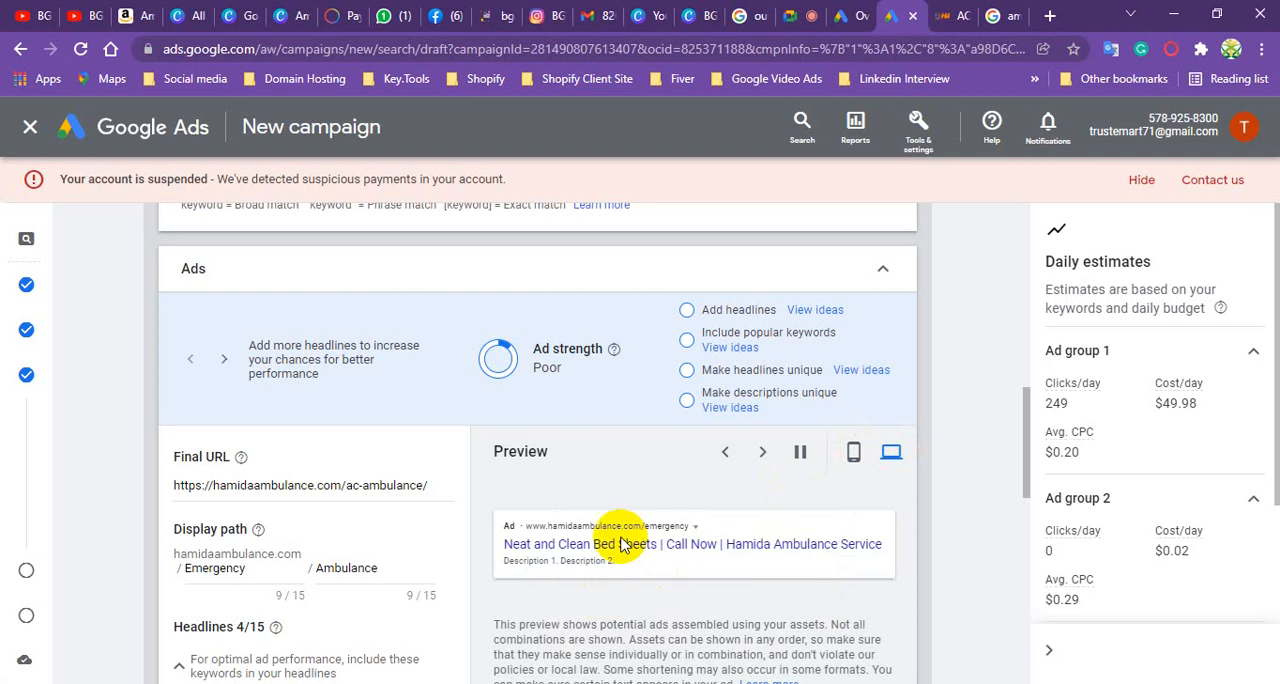
{"action": "scroll", "coordinate": [590, 535], "scroll_direction": "down", "scroll_amount": 3}
{"action": "scroll", "coordinate": [251, 606], "scroll_direction": "down", "scroll_amount": 2}
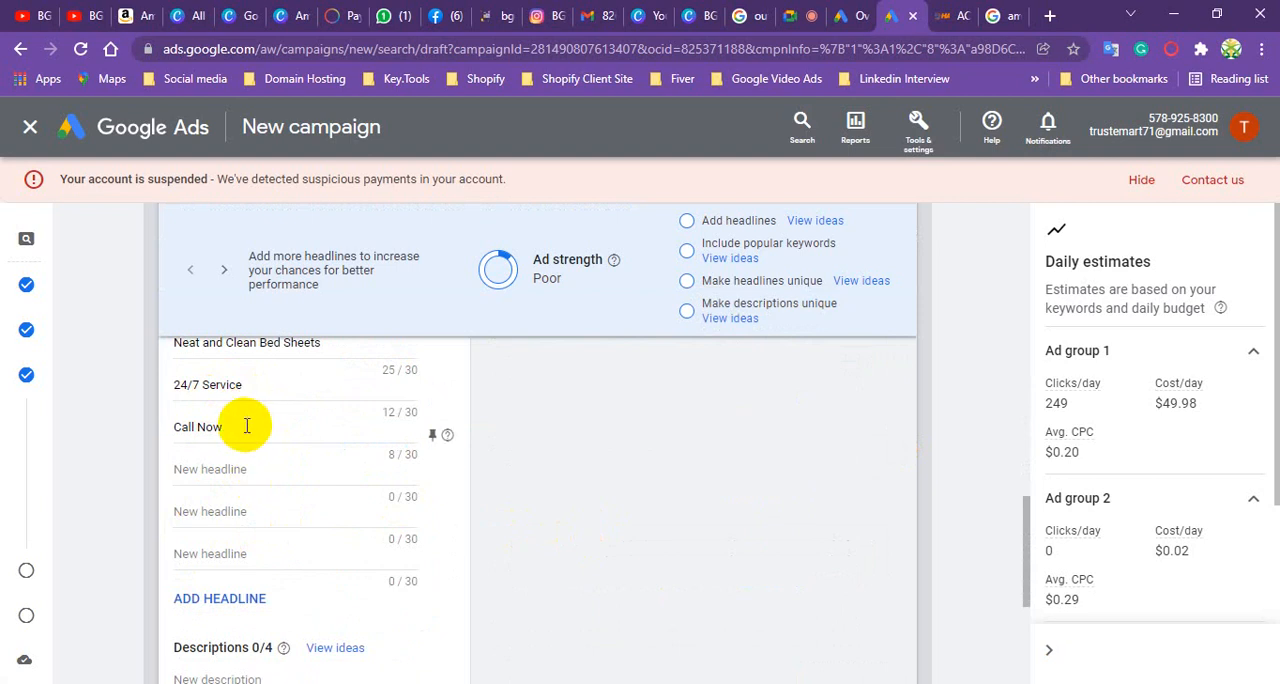
- Copy "AmbulanceBD provides the best ambulance service in Dhaka" from the Google results into the ad's first description
{"action": "scroll", "coordinate": [246, 430], "scroll_direction": "down", "scroll_amount": 2}
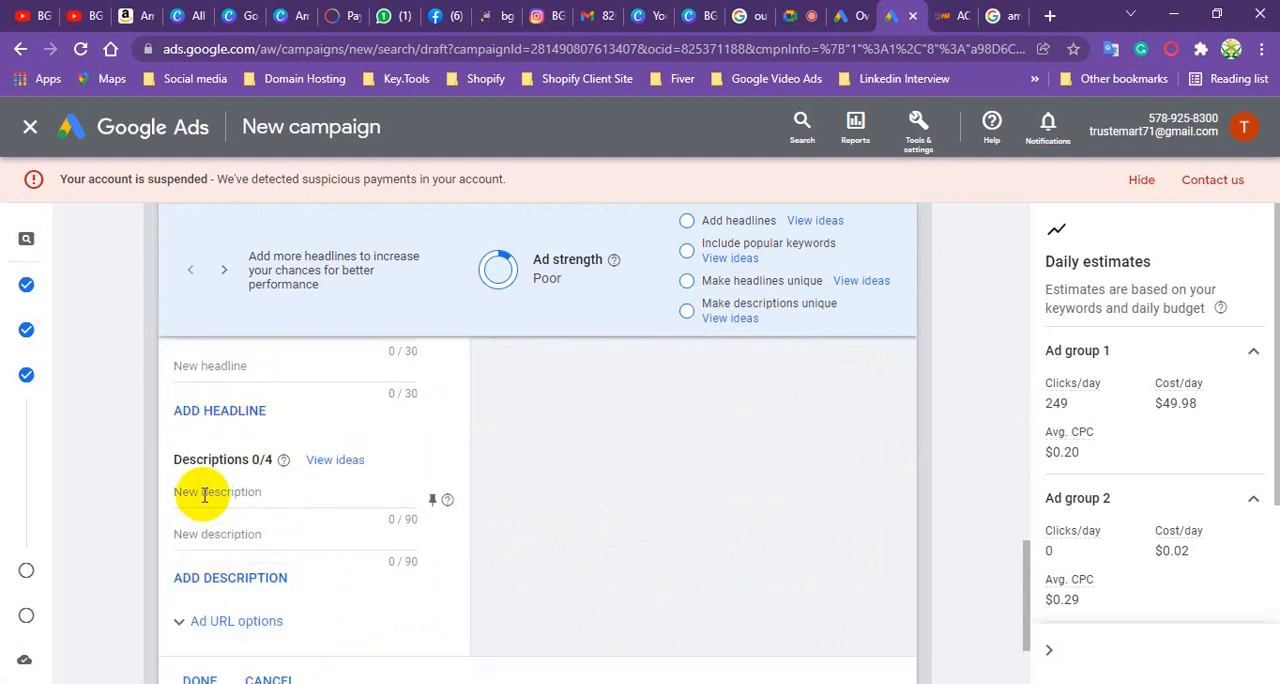
{"action": "left_click", "coordinate": [204, 494]}
{"action": "left_click", "coordinate": [995, 20]}
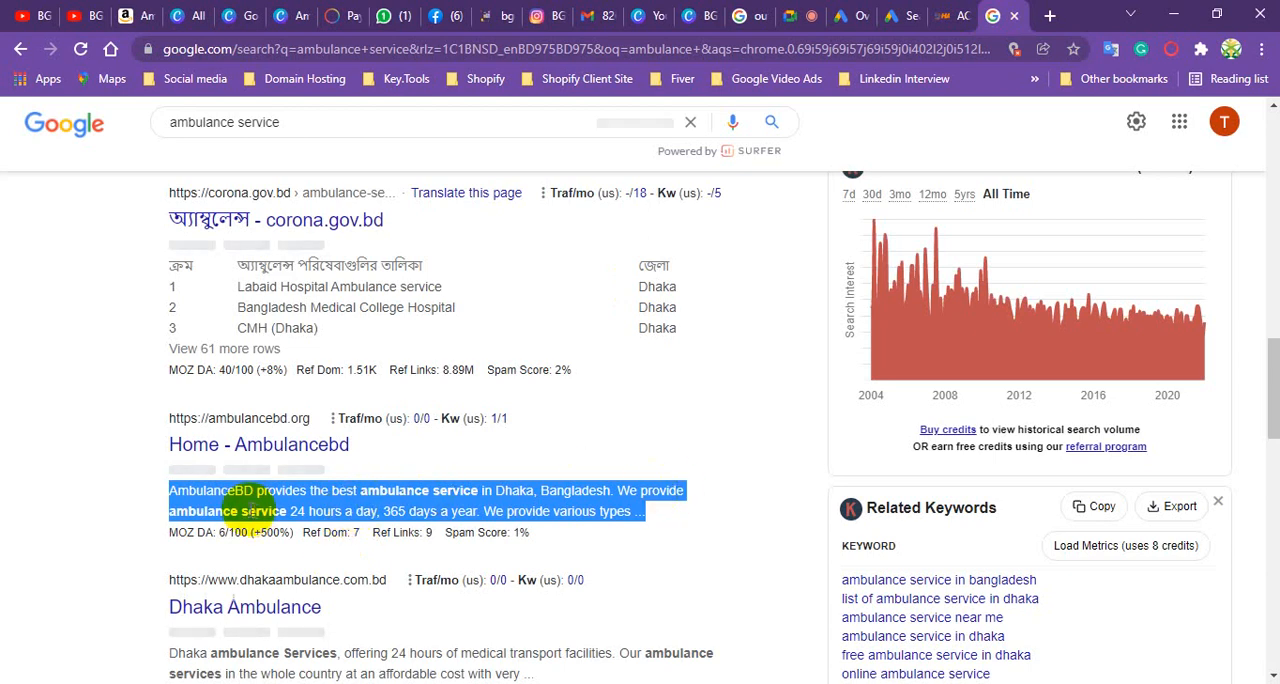
{"action": "left_click", "coordinate": [144, 485]}
{"action": "mouse_move", "coordinate": [167, 492]}
{"action": "left_mouse_down"}
{"action": "mouse_move", "coordinate": [523, 487]}
{"action": "mouse_move", "coordinate": [180, 487]}
{"action": "left_mouse_up"}
{"action": "left_click", "coordinate": [479, 492]}
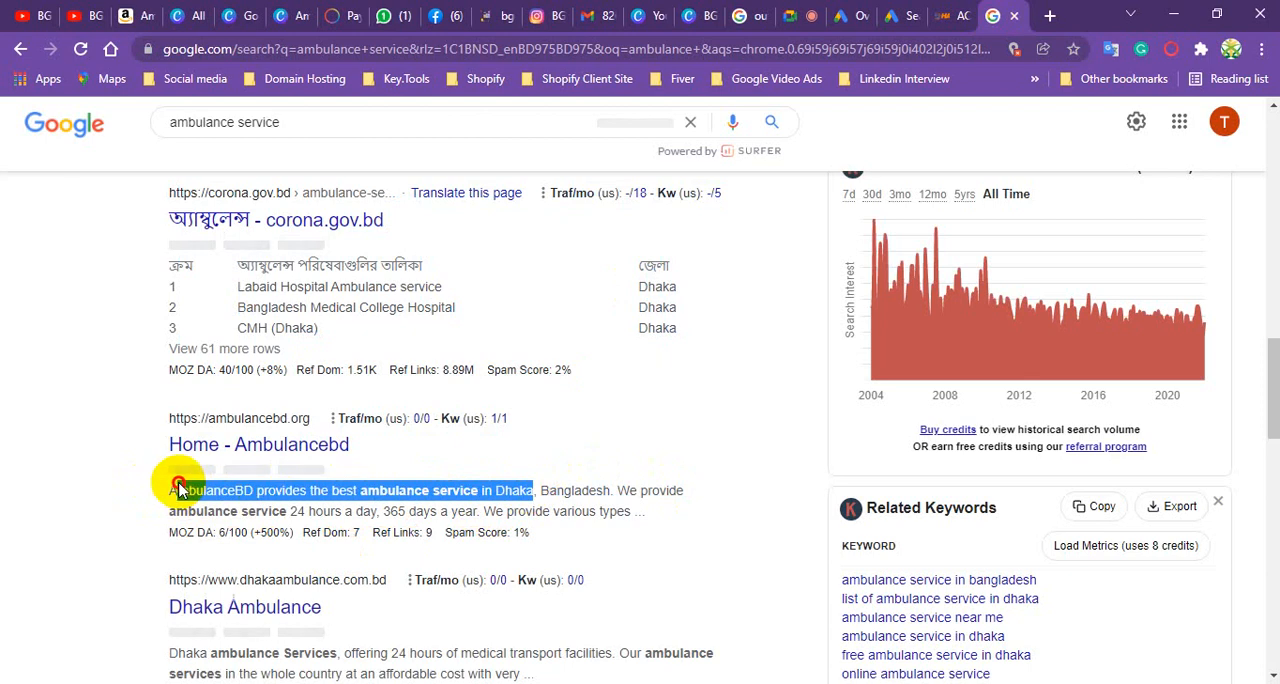
{"action": "right_click", "coordinate": [200, 488]}
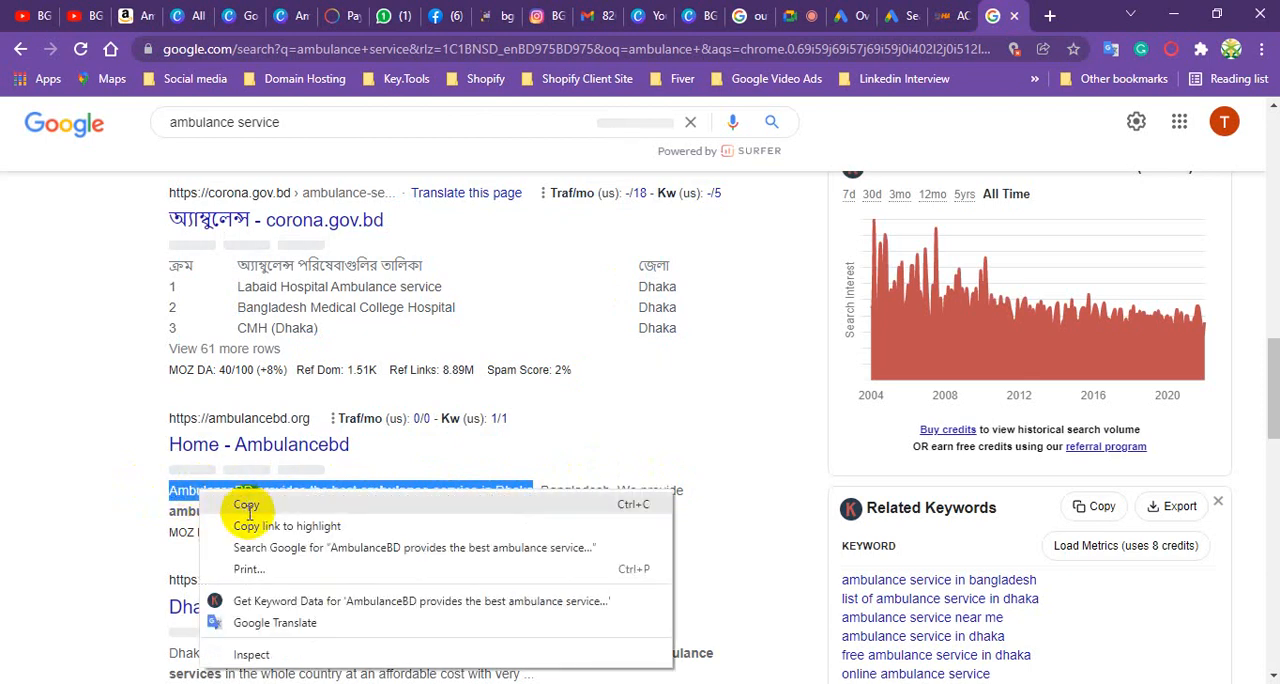
{"action": "left_click", "coordinate": [246, 505]}
{"action": "left_click", "coordinate": [890, 15]}
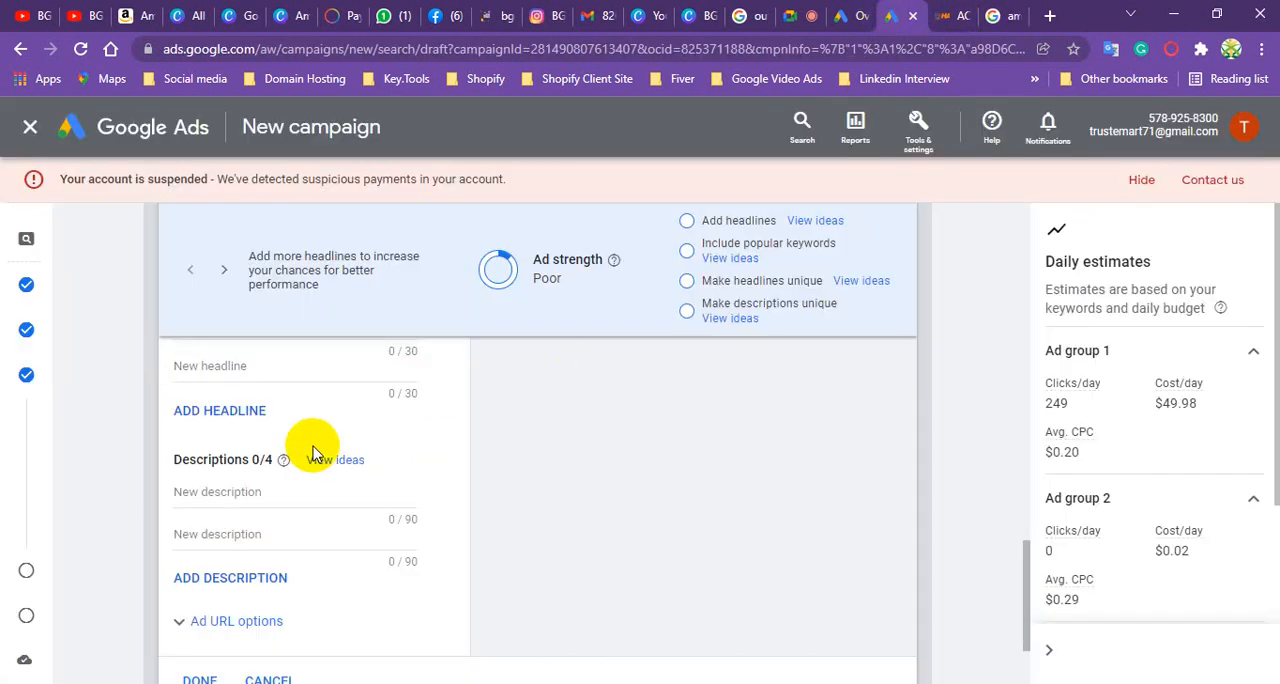
{"action": "key", "text": "ctrl+v"}
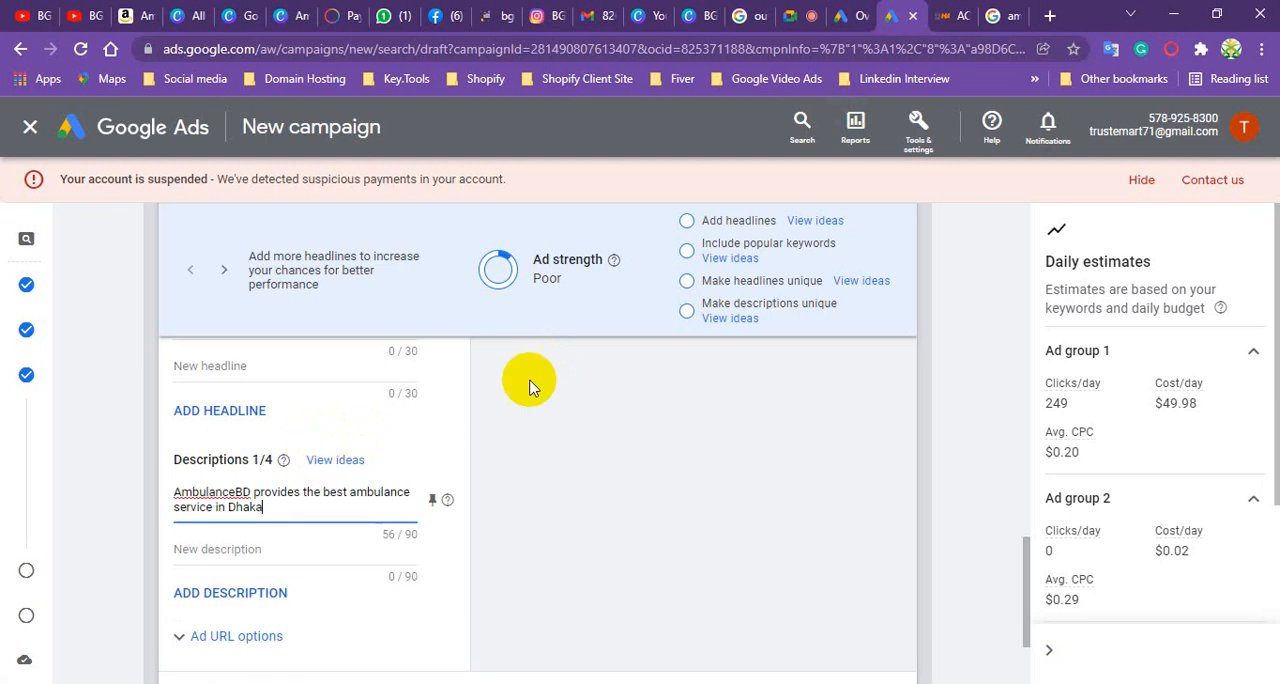
- Copy "Dhaka ambulance Services, offering 24 hours of medical transport facilities." from the Google results into the second description and finish the ad
{"action": "left_click", "coordinate": [998, 14]}
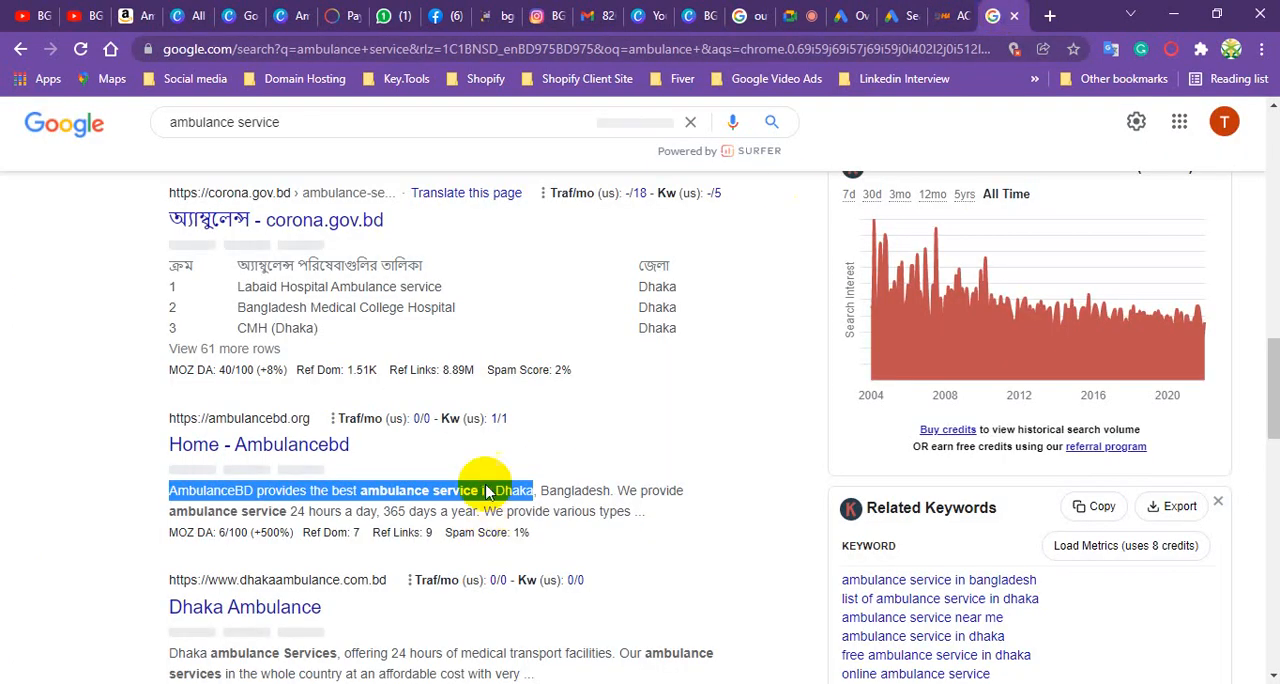
{"action": "scroll", "coordinate": [551, 434], "scroll_direction": "down", "scroll_amount": 2}
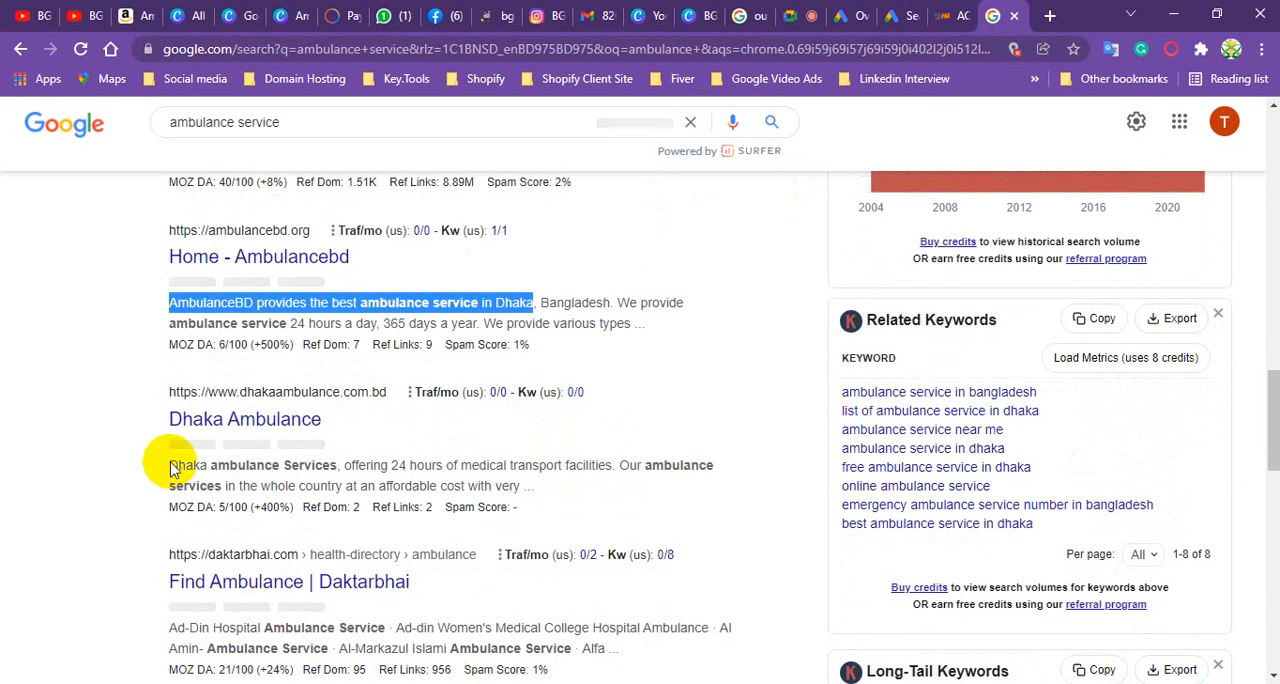
{"action": "left_click_drag", "start_coordinate": [178, 462], "coordinate": [374, 466]}
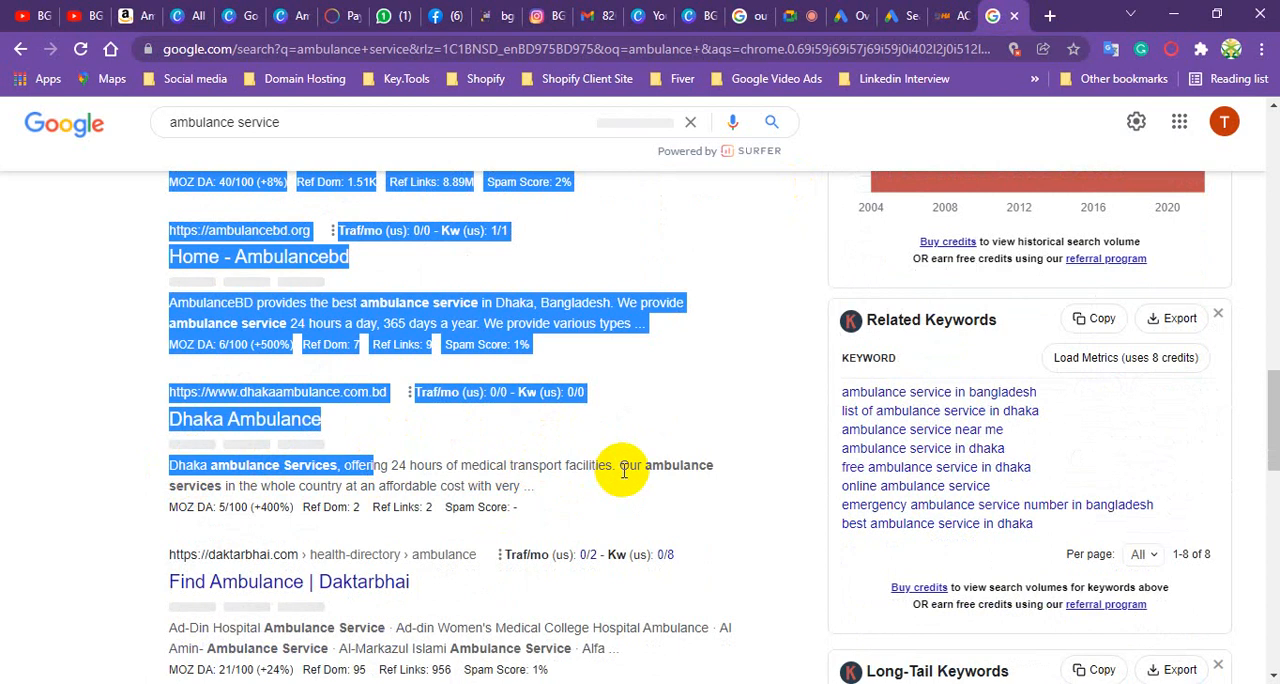
{"action": "left_click_drag", "start_coordinate": [608, 464], "coordinate": [170, 465]}
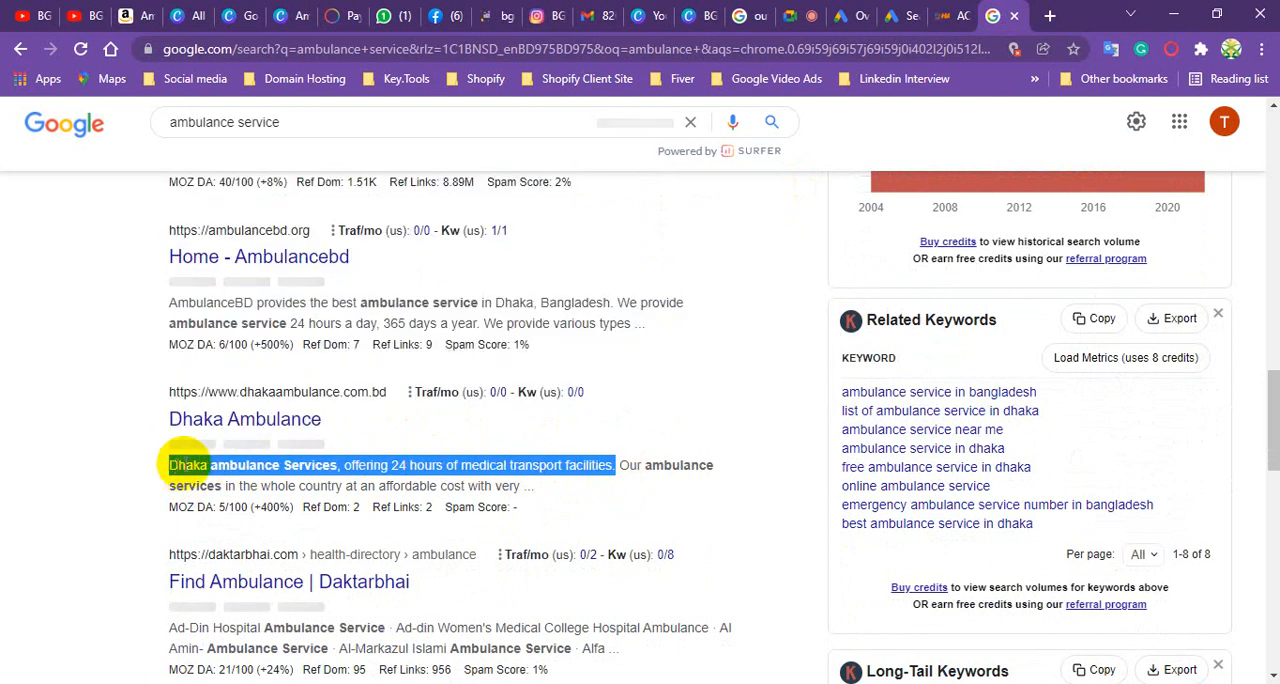
{"action": "right_click", "coordinate": [172, 465]}
{"action": "left_click", "coordinate": [232, 477]}
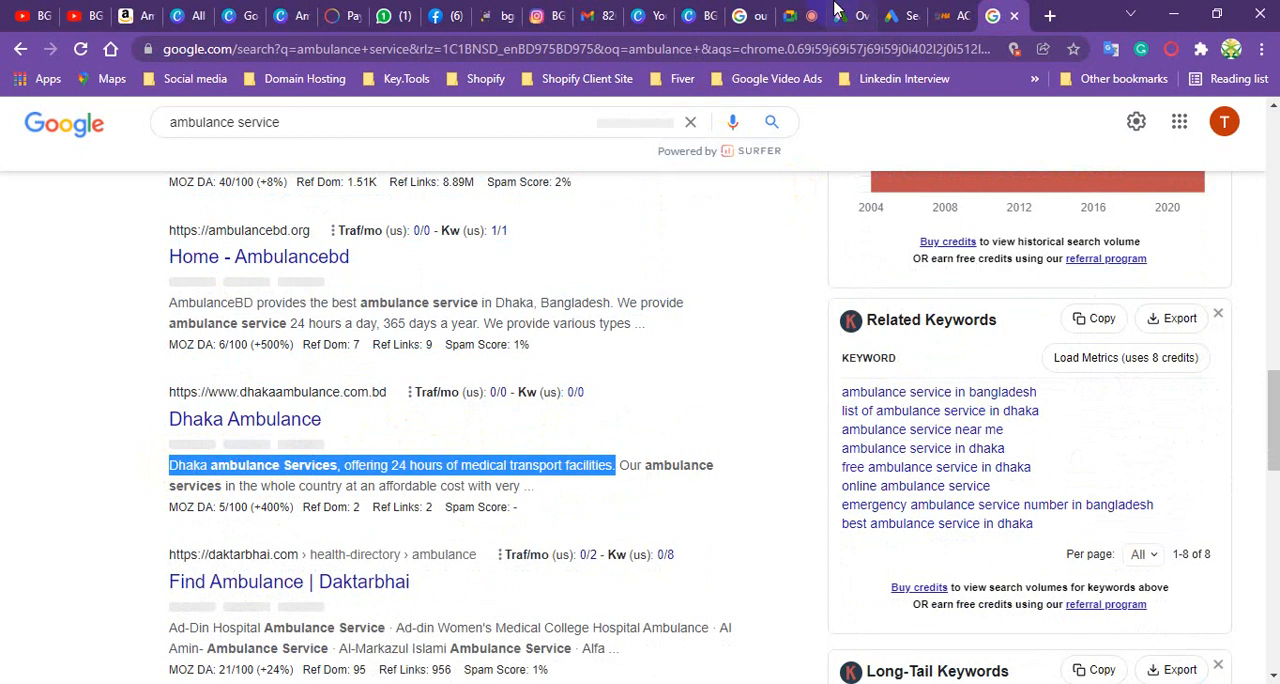
{"action": "left_click", "coordinate": [893, 15]}
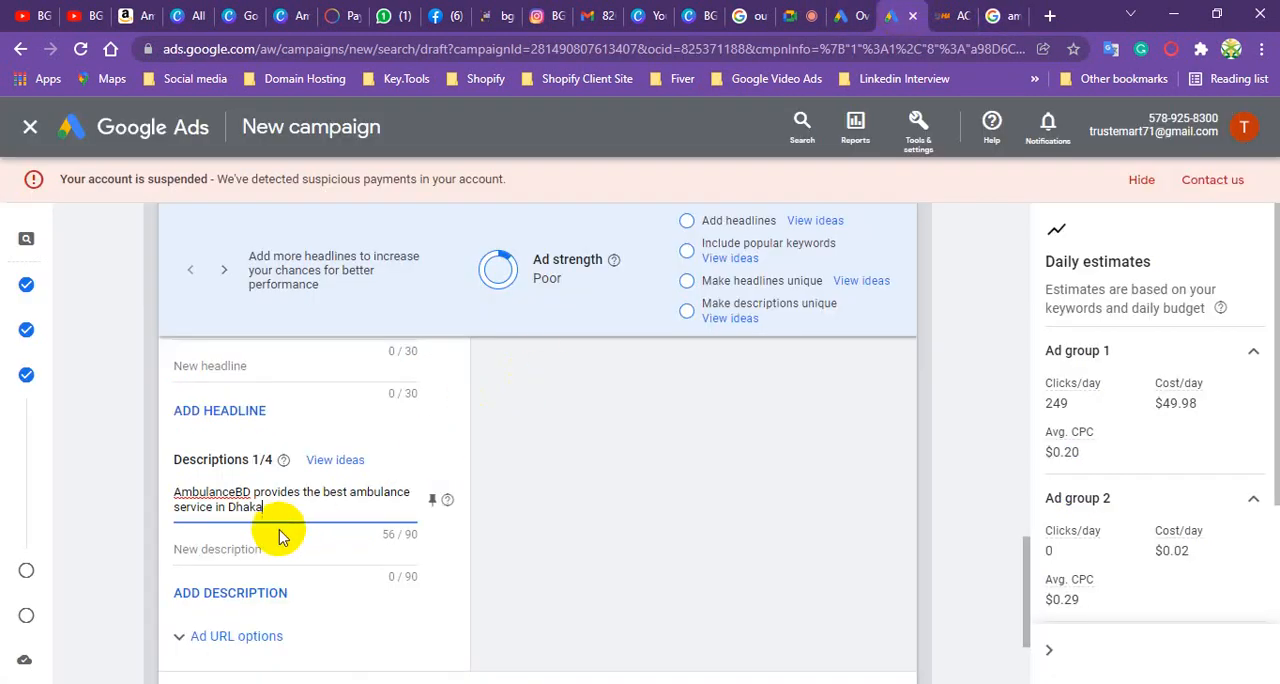
{"action": "left_click", "coordinate": [233, 548]}
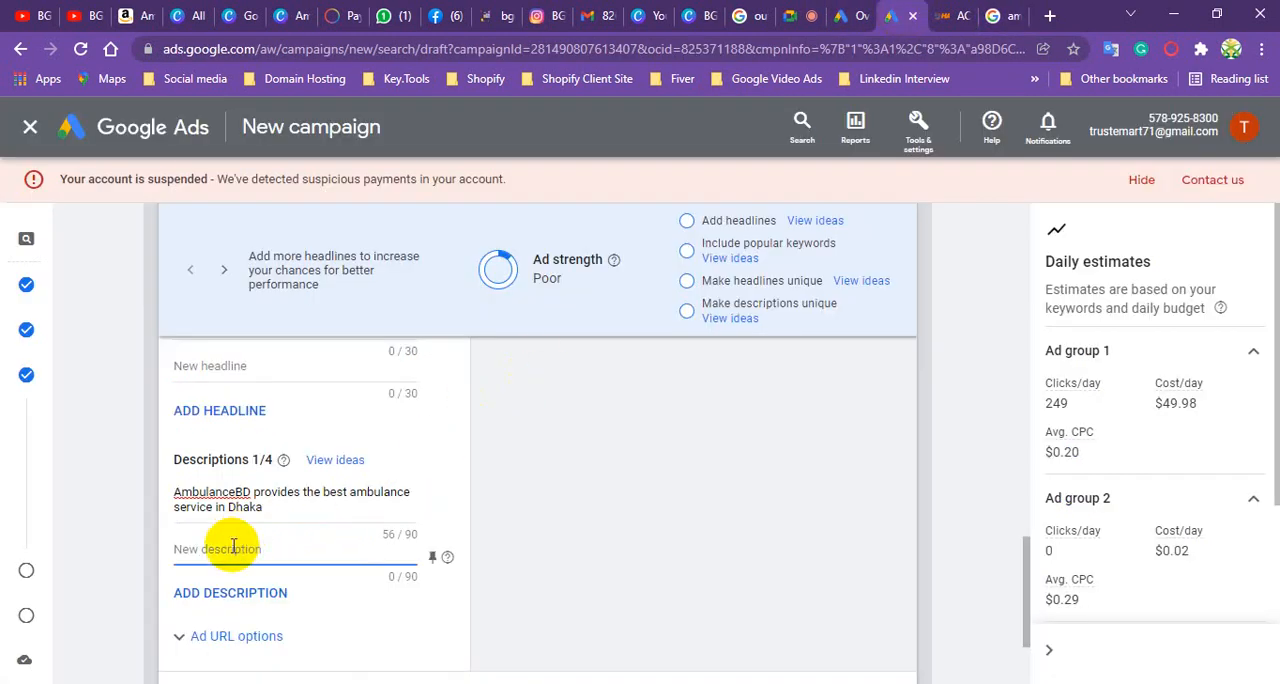
{"action": "key", "text": "ctrl+v"}
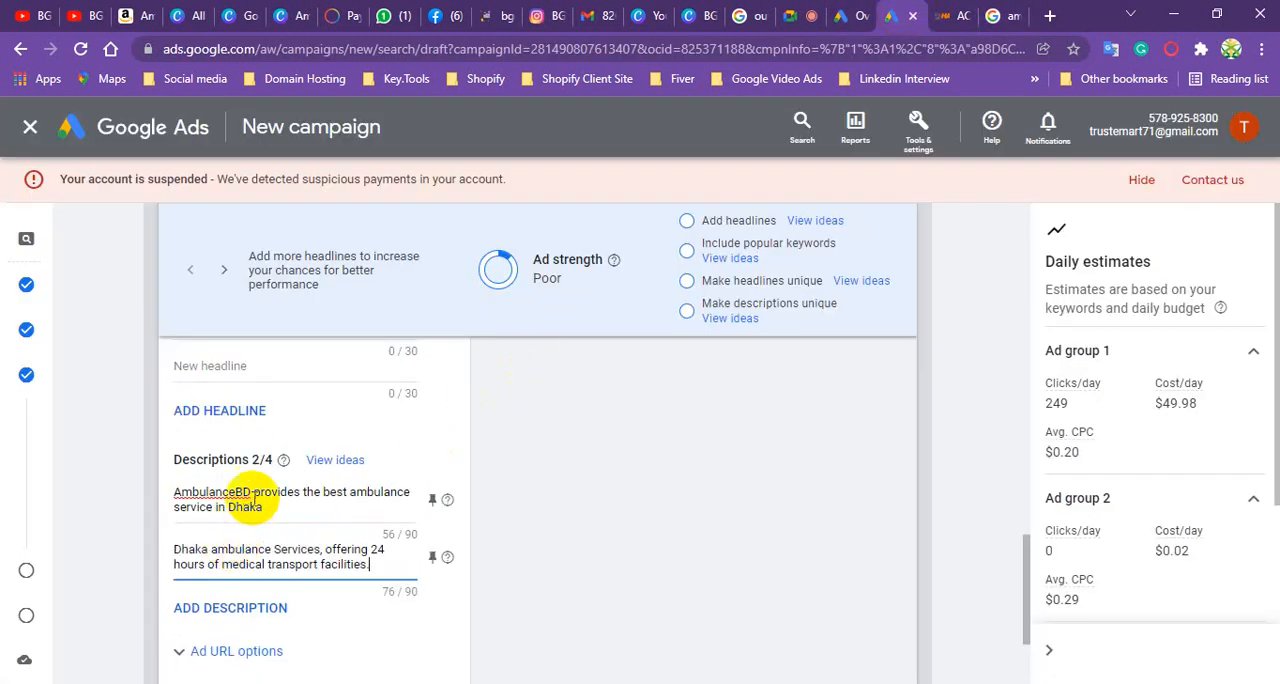
{"action": "scroll", "coordinate": [245, 505], "scroll_direction": "down", "scroll_amount": 2}
{"action": "left_click", "coordinate": [190, 539]}
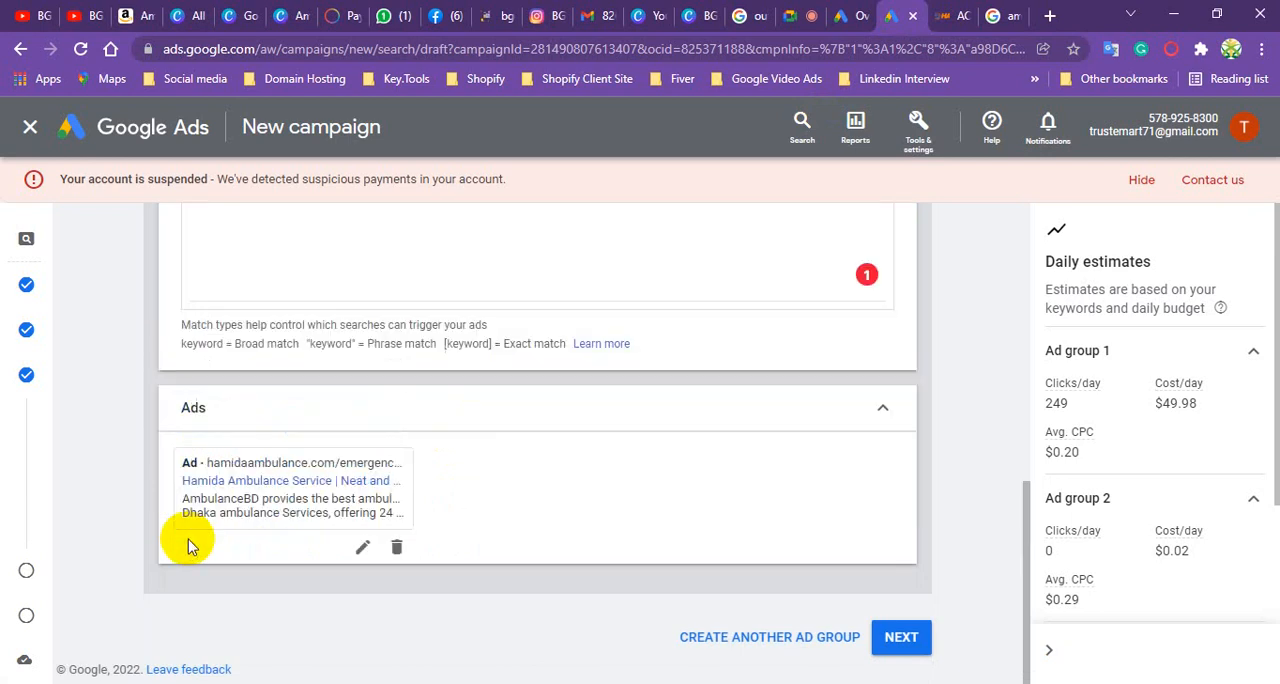
- Correct the misspelled first word of Ad group 2's keyword so it reads "Ambulance Service in Dhaka City"
{"action": "scroll", "coordinate": [515, 345], "scroll_direction": "up", "scroll_amount": 4}
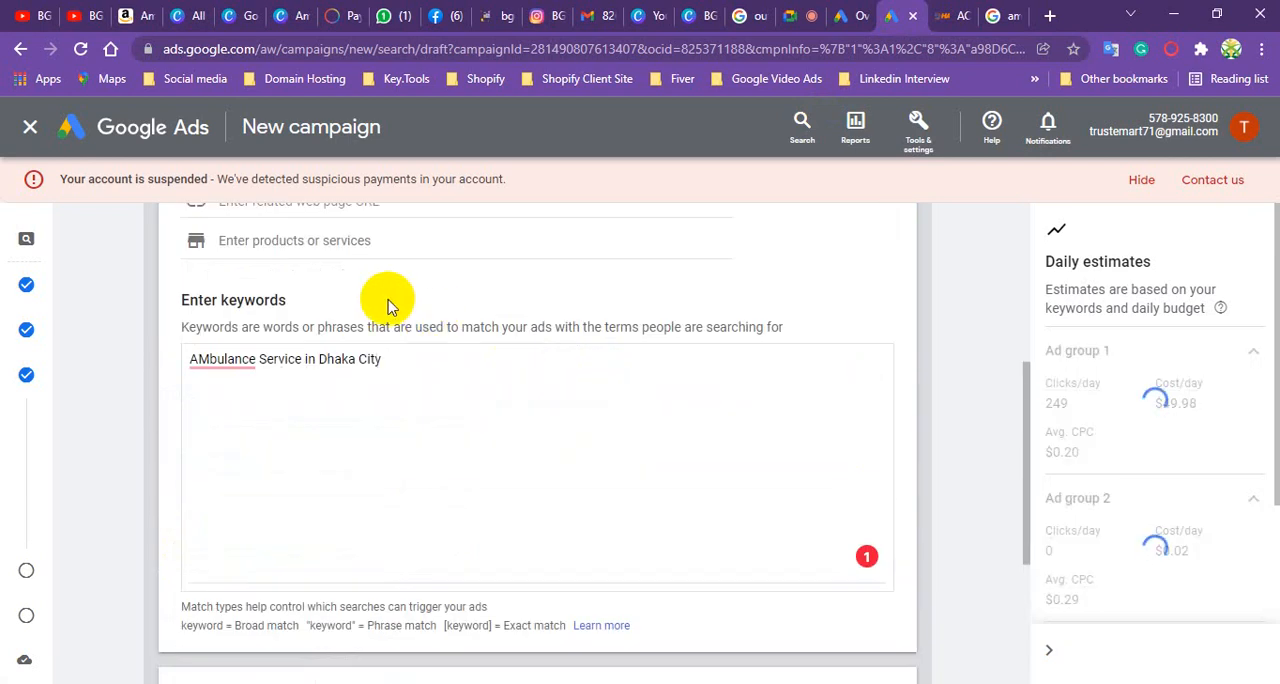
{"action": "scroll", "coordinate": [370, 295], "scroll_direction": "up", "scroll_amount": 1}
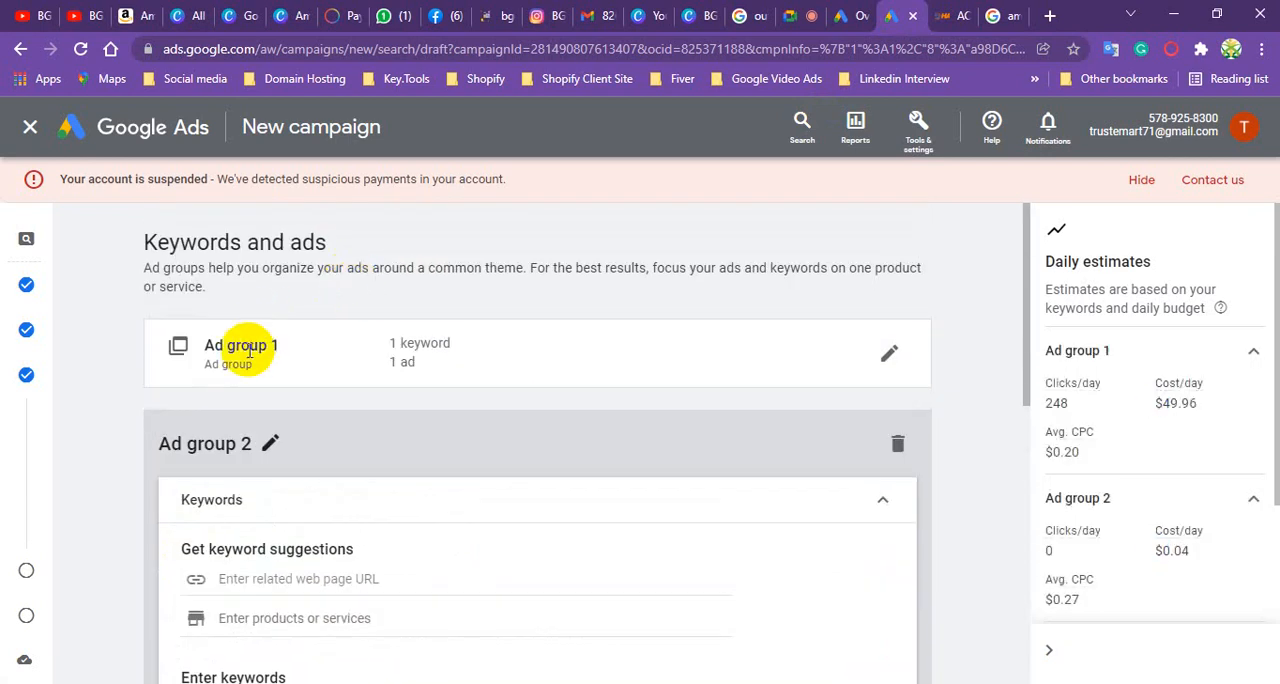
{"action": "scroll", "coordinate": [258, 376], "scroll_direction": "down", "scroll_amount": 2}
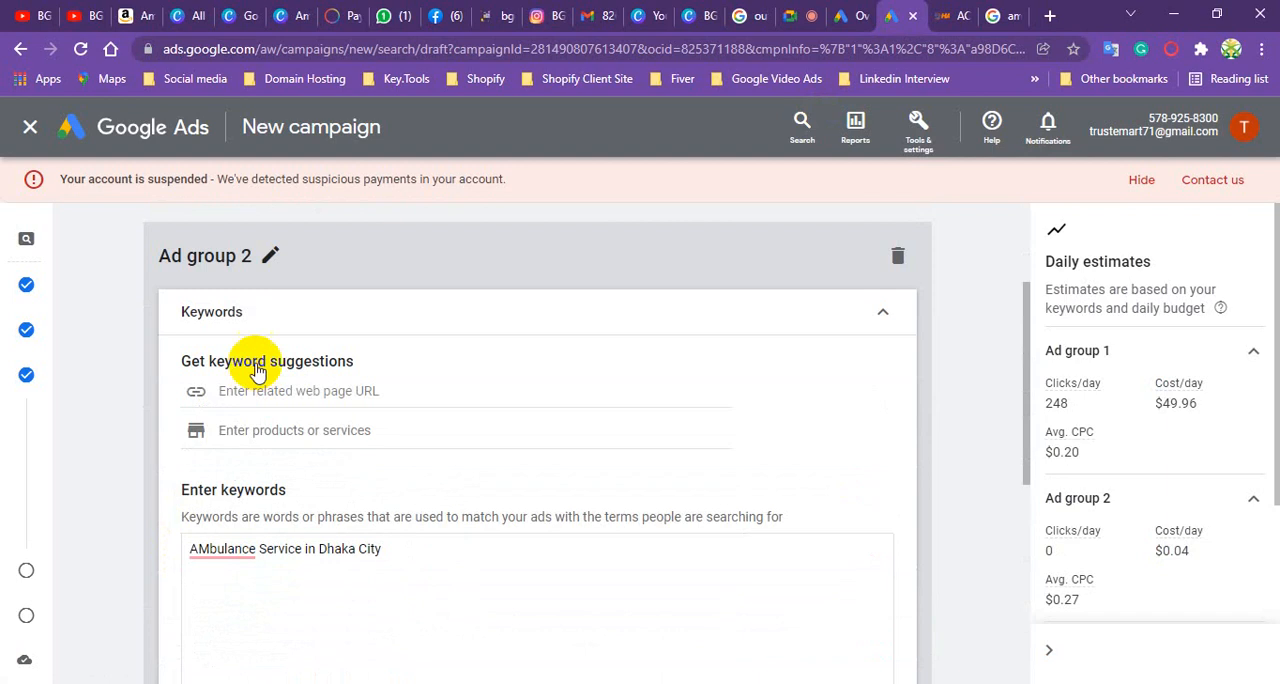
{"action": "left_click", "coordinate": [230, 548]}
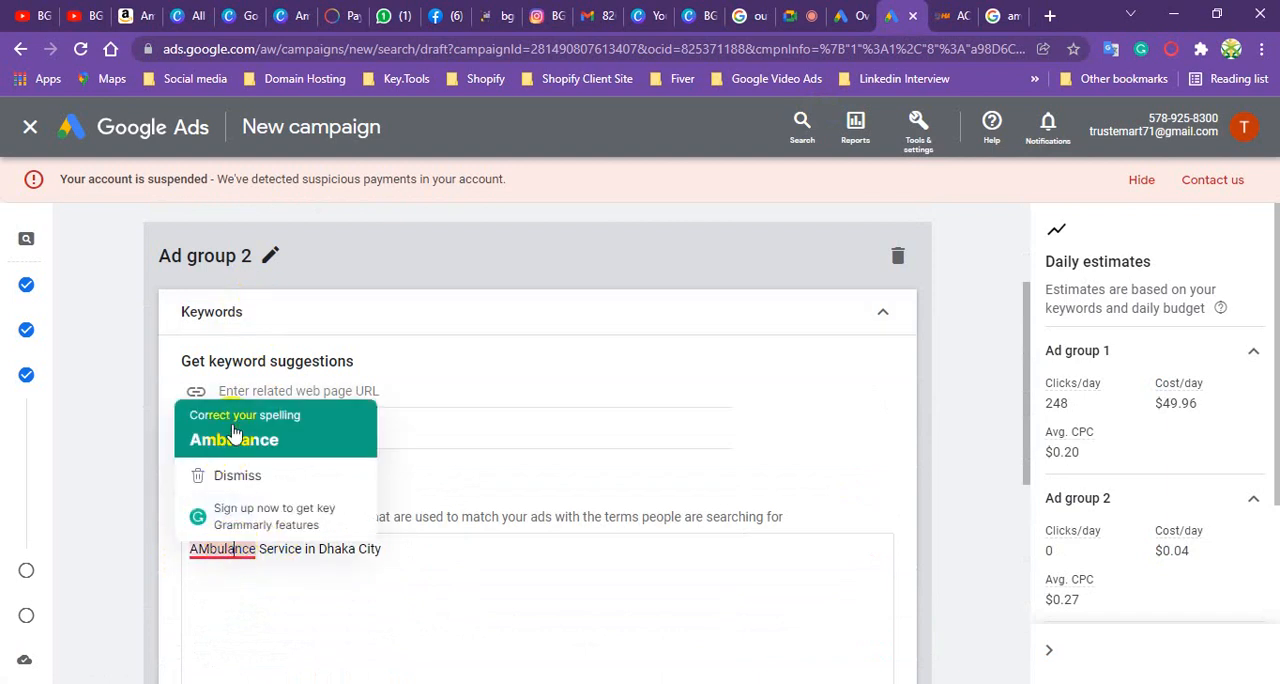
{"action": "left_click", "coordinate": [234, 434]}
{"action": "scroll", "coordinate": [286, 504], "scroll_direction": "down", "scroll_amount": 3}
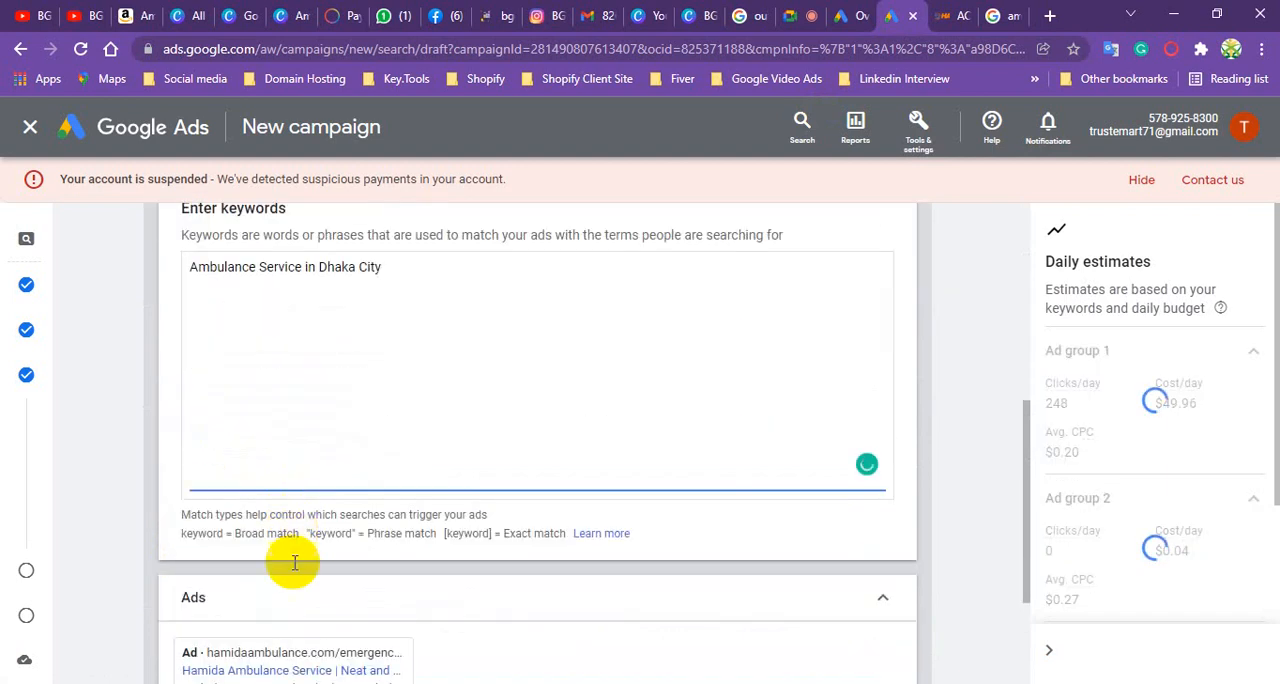
{"action": "scroll", "coordinate": [294, 474], "scroll_direction": "down", "scroll_amount": 2}
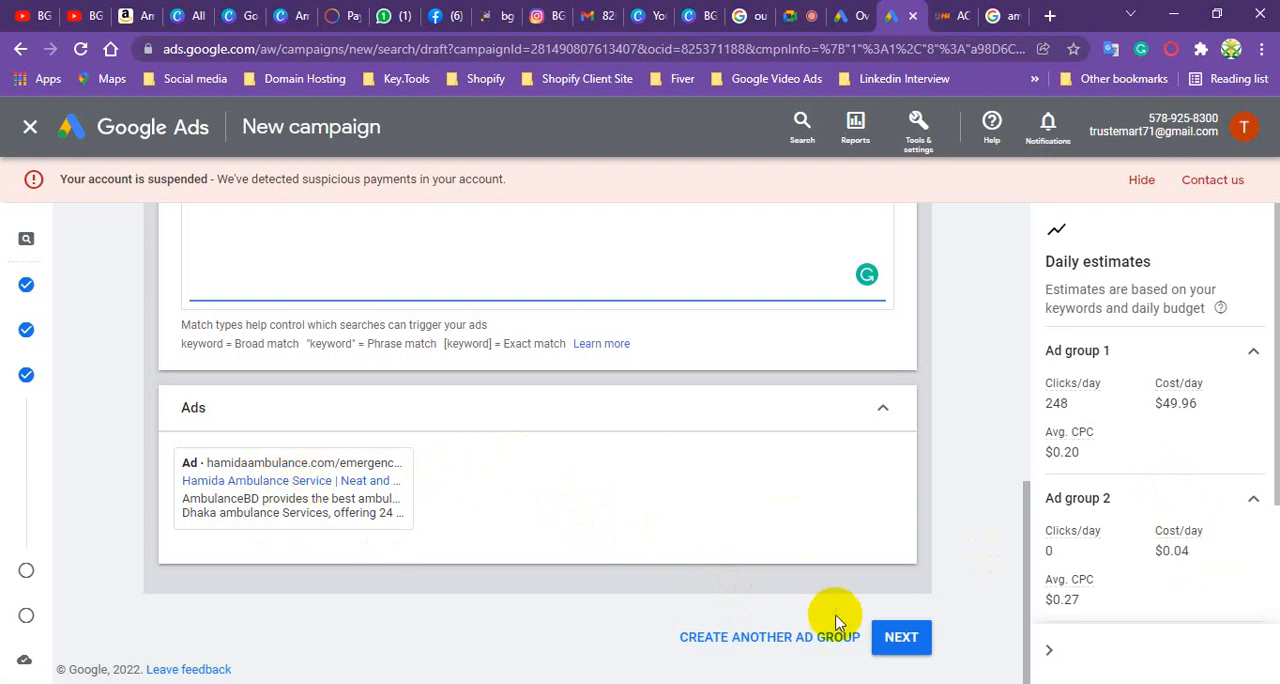
- Create another ad group and enter "Emergency Ambulance Service" as its keyword
{"action": "left_click", "coordinate": [810, 638]}
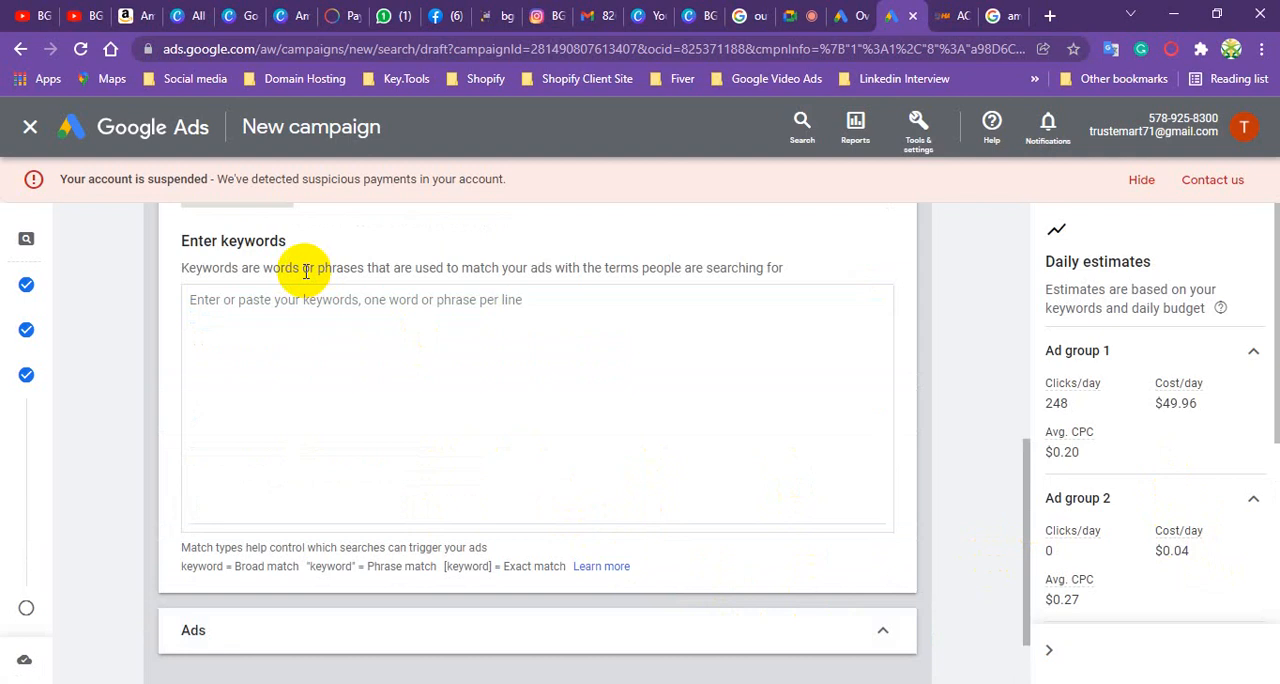
{"action": "scroll", "coordinate": [305, 270], "scroll_direction": "up", "scroll_amount": 3}
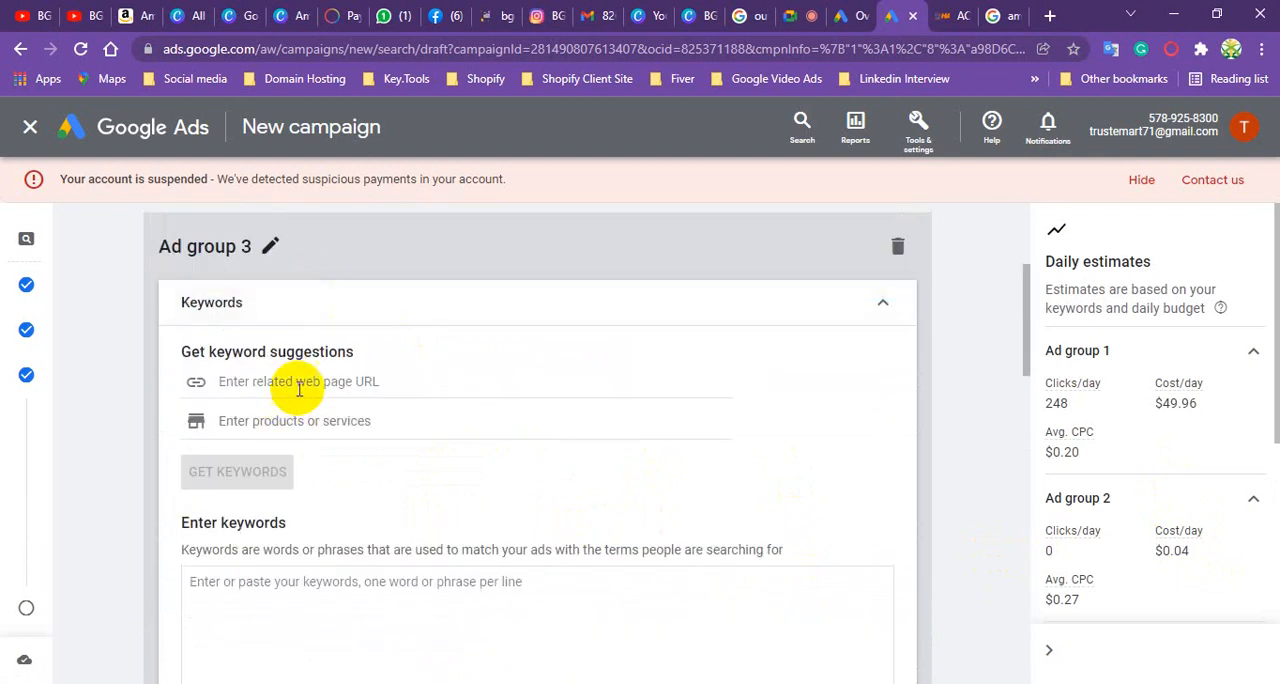
{"action": "scroll", "coordinate": [286, 514], "scroll_direction": "down", "scroll_amount": 3}
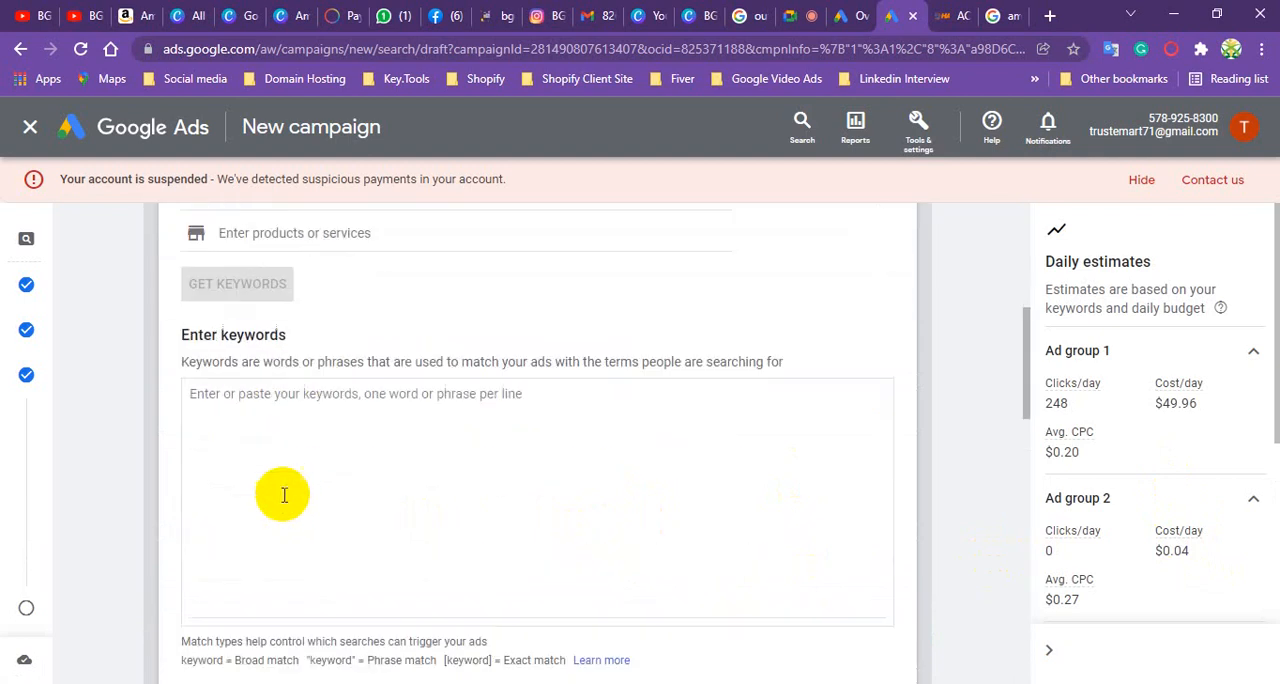
{"action": "left_click", "coordinate": [285, 326]}
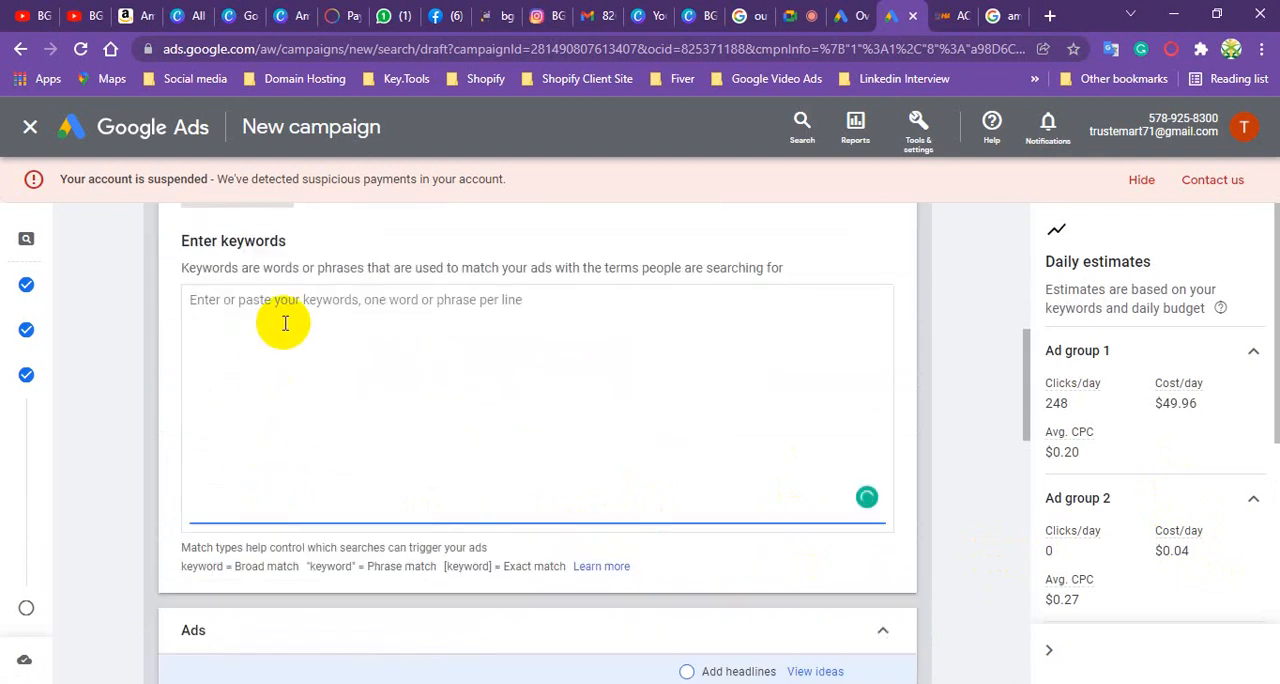
{"action": "type", "text": "Emergency Ambulanc"}
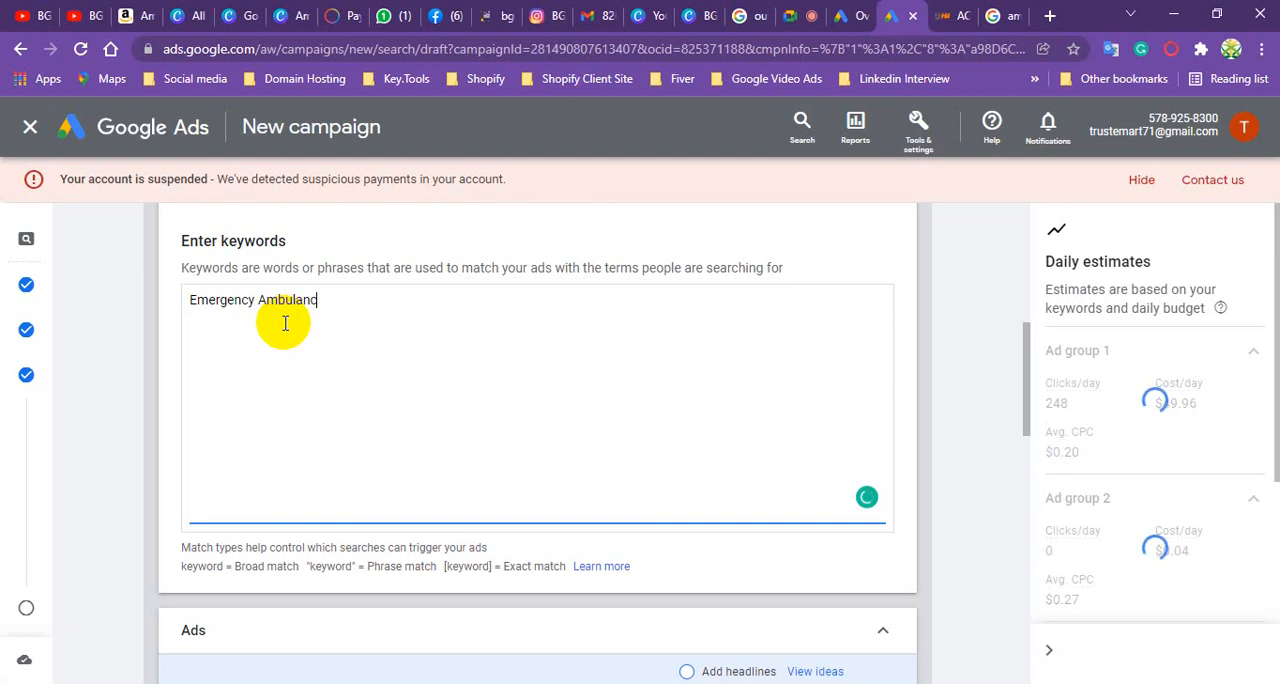
{"action": "type", "text": "e Service"}
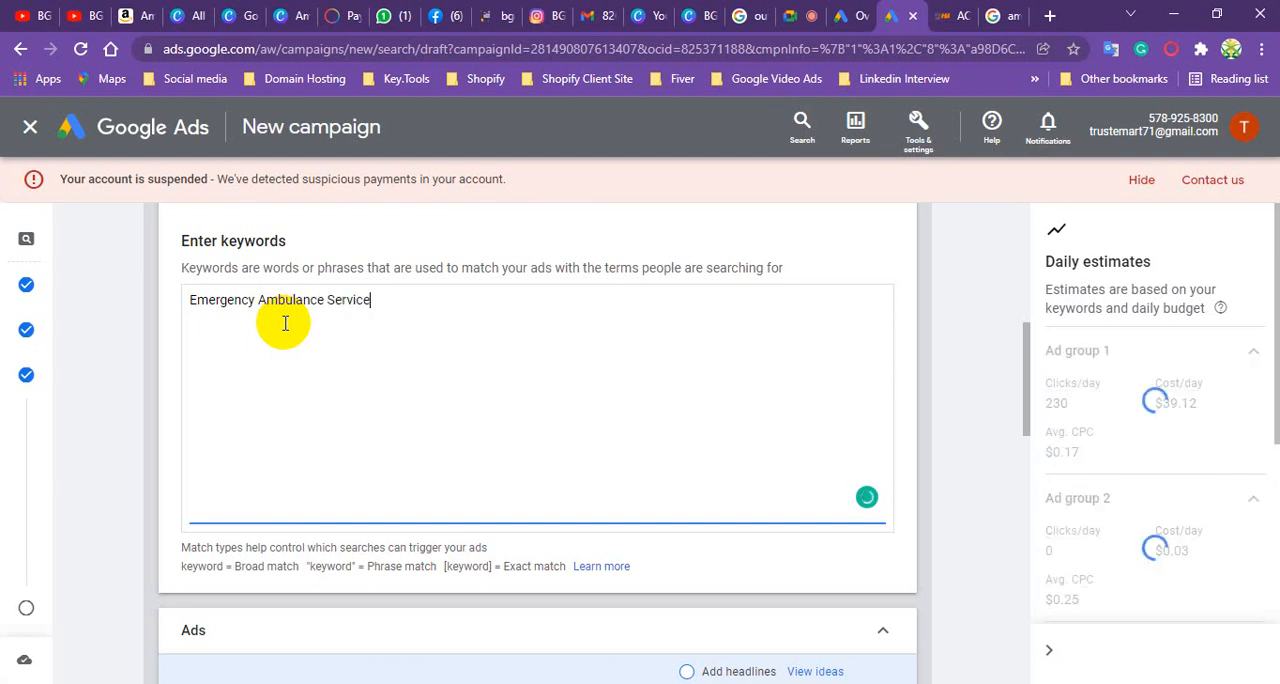
- Open the Non-AC Ambulance service page on the hamidaambulance.com site and copy its web address
{"action": "scroll", "coordinate": [258, 400], "scroll_direction": "down", "scroll_amount": 5}
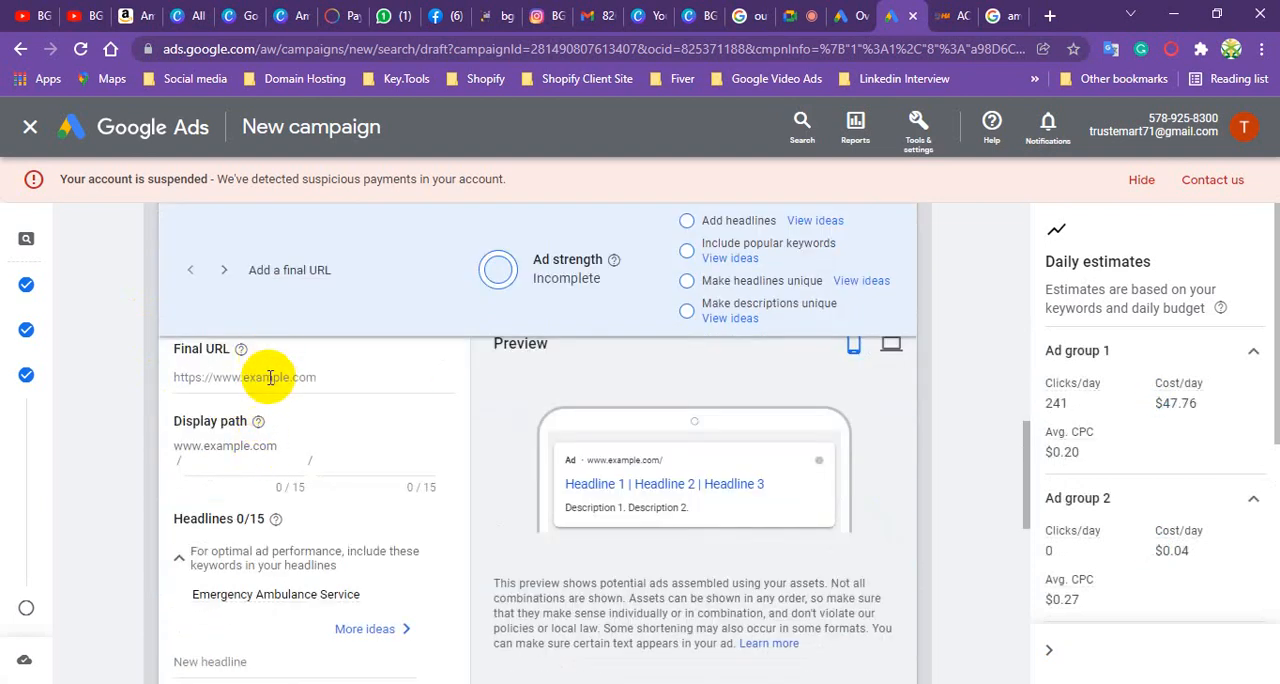
{"action": "left_click", "coordinate": [275, 378]}
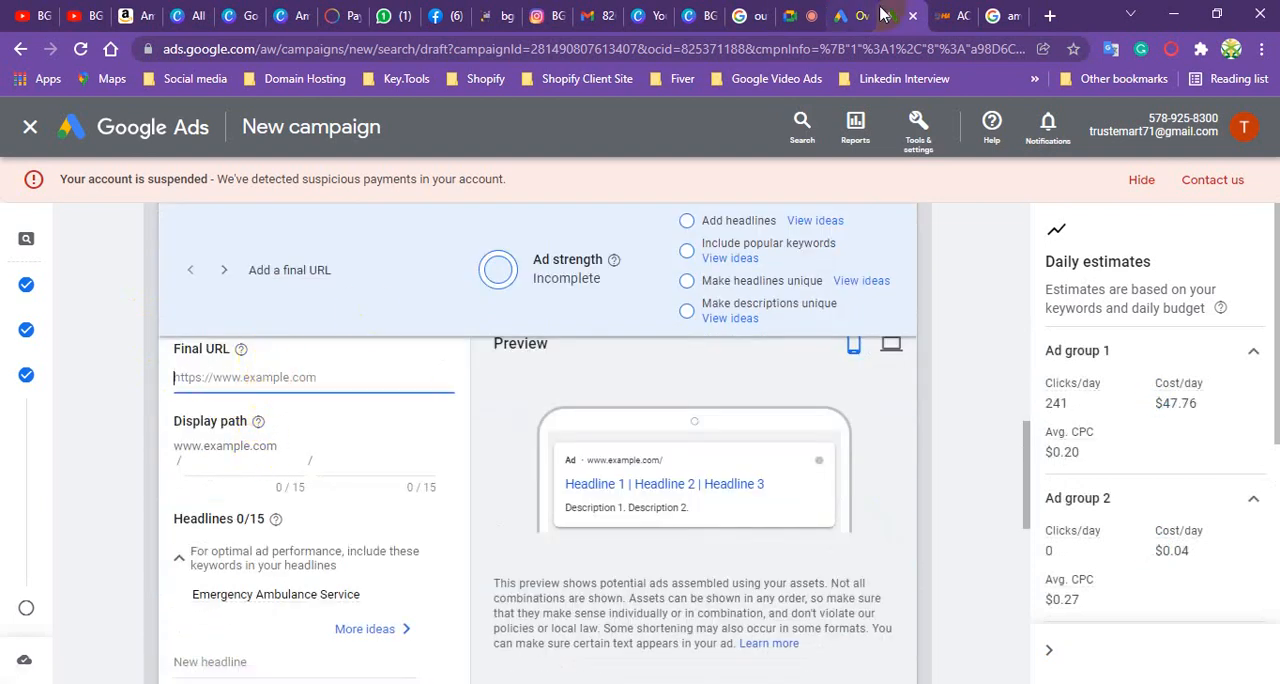
{"action": "left_click", "coordinate": [940, 16]}
{"action": "scroll", "coordinate": [781, 341], "scroll_direction": "up", "scroll_amount": 1}
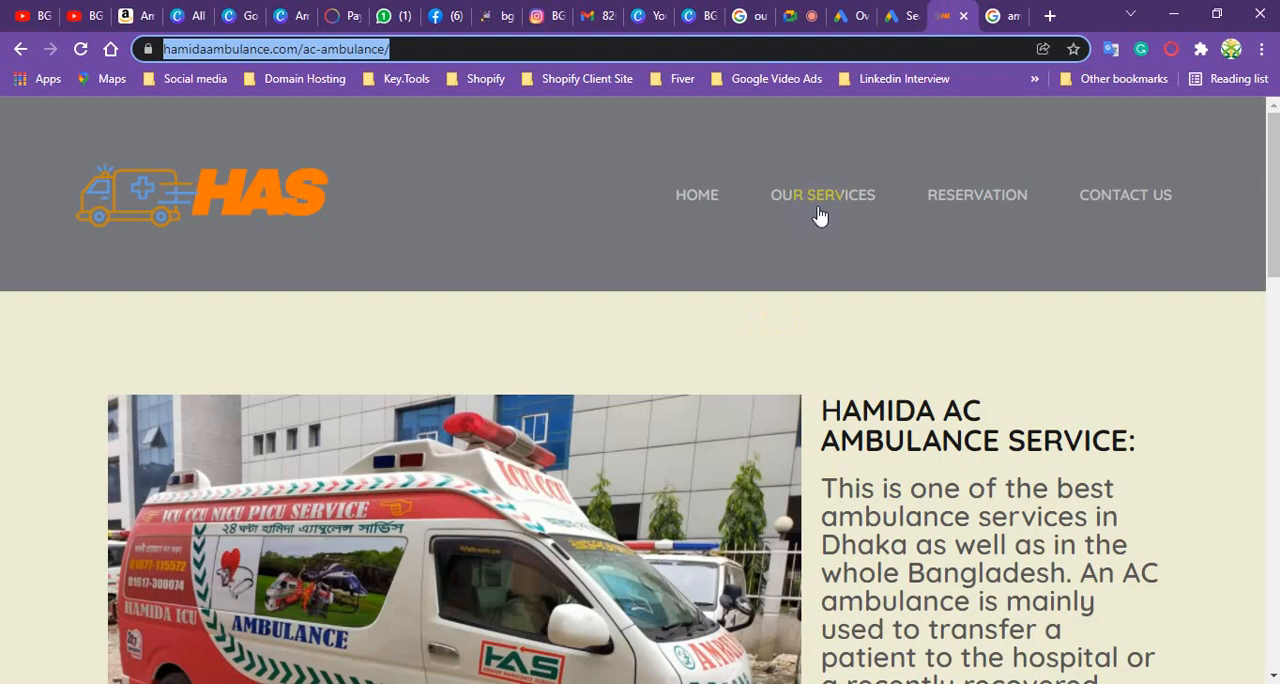
{"action": "mouse_move", "coordinate": [828, 205]}
{"action": "left_click", "coordinate": [826, 246]}
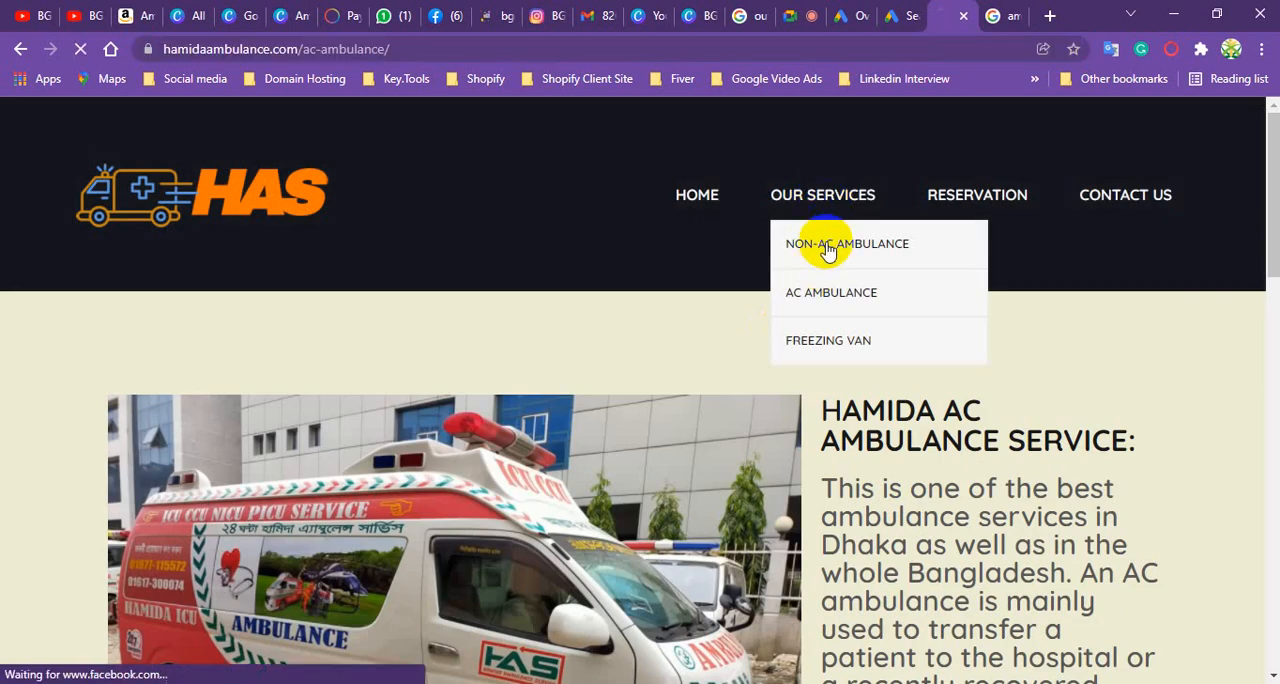
{"action": "left_click", "coordinate": [325, 48]}
{"action": "right_click", "coordinate": [328, 48]}
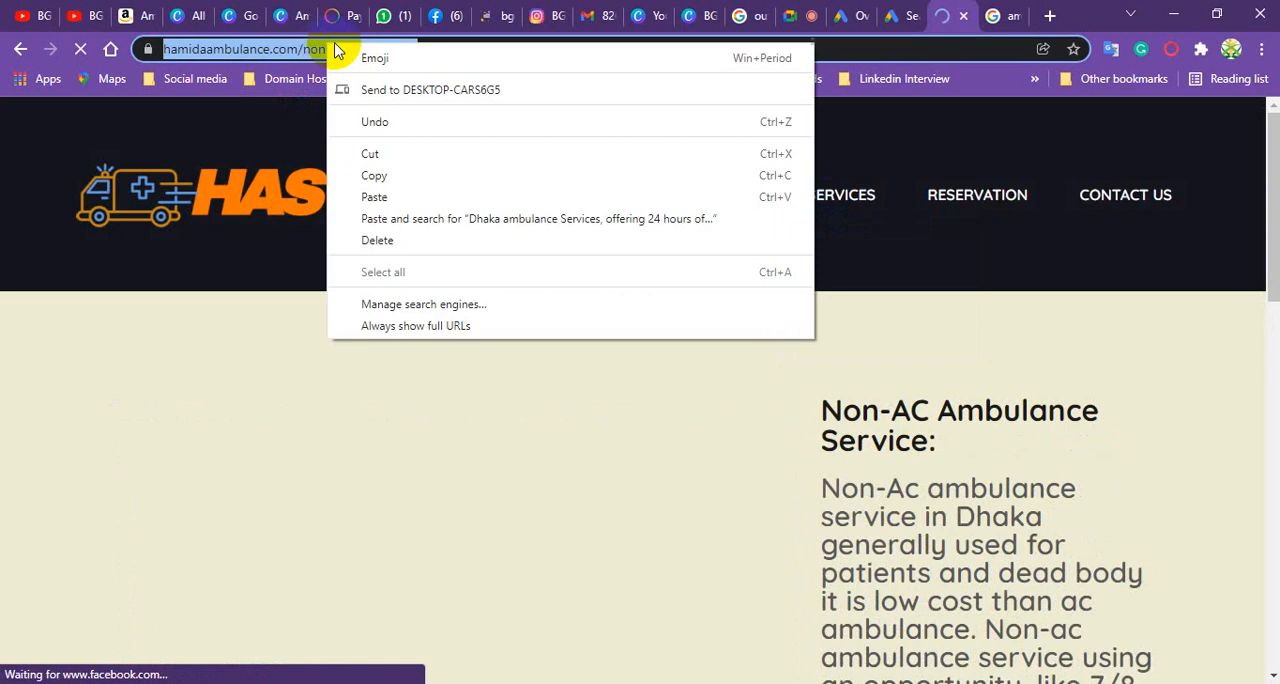
{"action": "left_click", "coordinate": [390, 175]}
- Paste the copied hamidaambulance.com/non-ac-ambulance/ address as the final URL of the third ad group's ad
{"action": "left_click", "coordinate": [900, 15]}
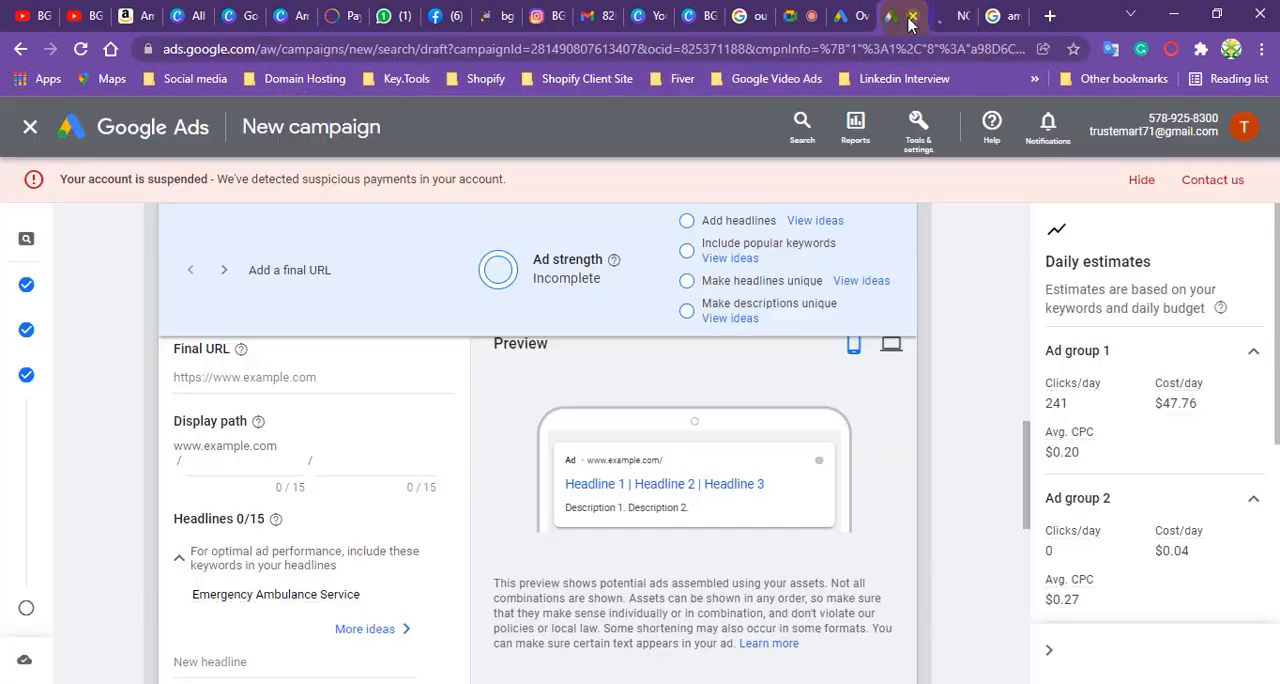
{"action": "left_click", "coordinate": [320, 392]}
{"action": "scroll", "coordinate": [323, 404], "scroll_direction": "up", "scroll_amount": 3}
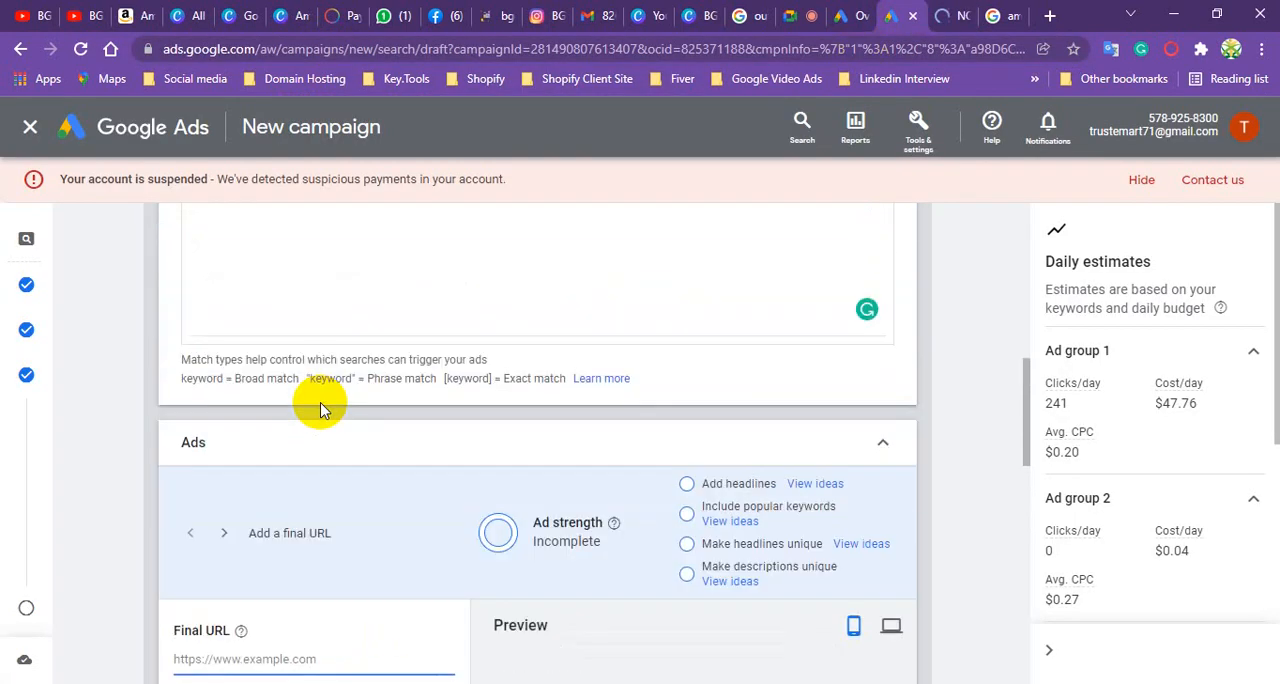
{"action": "scroll", "coordinate": [290, 453], "scroll_direction": "down", "scroll_amount": 2}
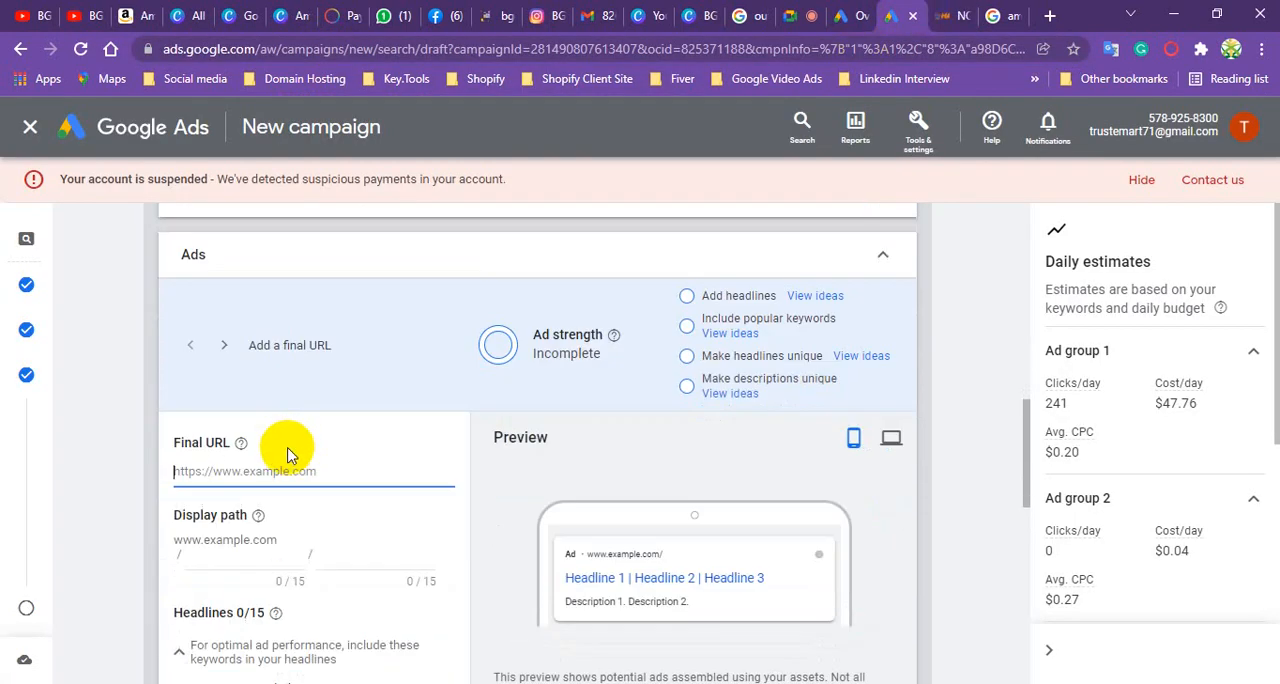
{"action": "key", "text": "ctrl+v"}
- Fill in the ad's display path with "Ambulance" in the first part and "Service" in the second
{"action": "scroll", "coordinate": [286, 500], "scroll_direction": "down", "scroll_amount": 2}
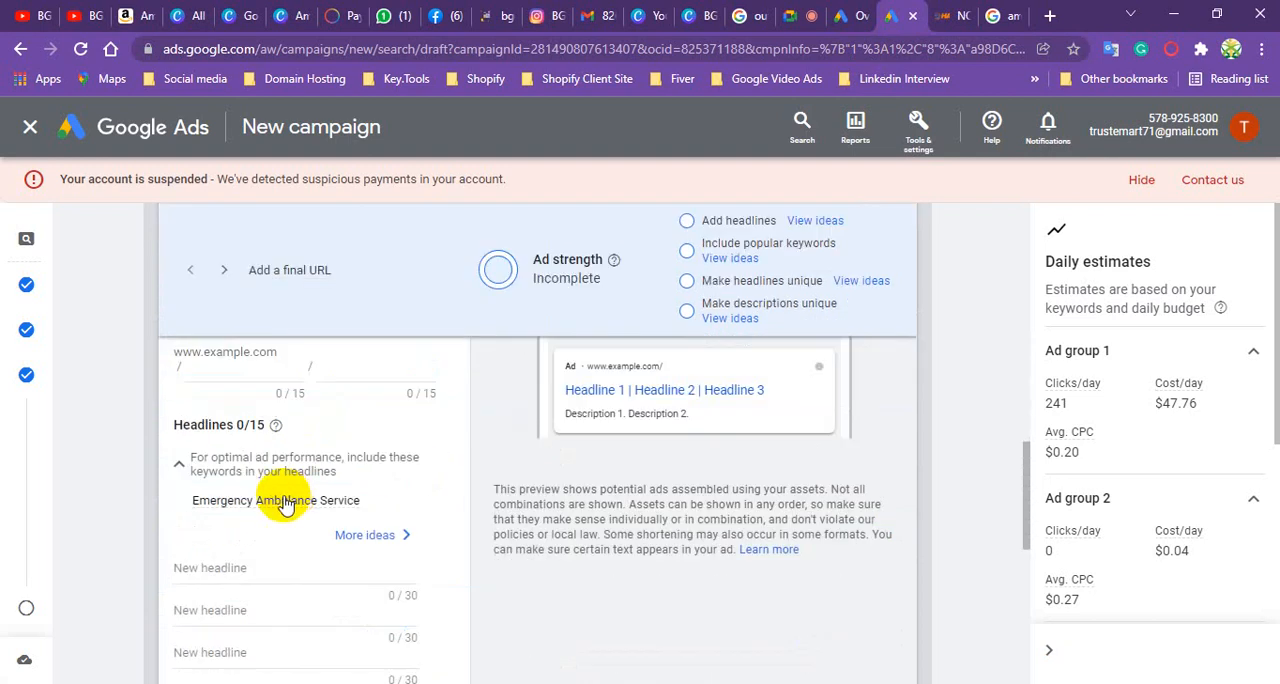
{"action": "left_click", "coordinate": [257, 366]}
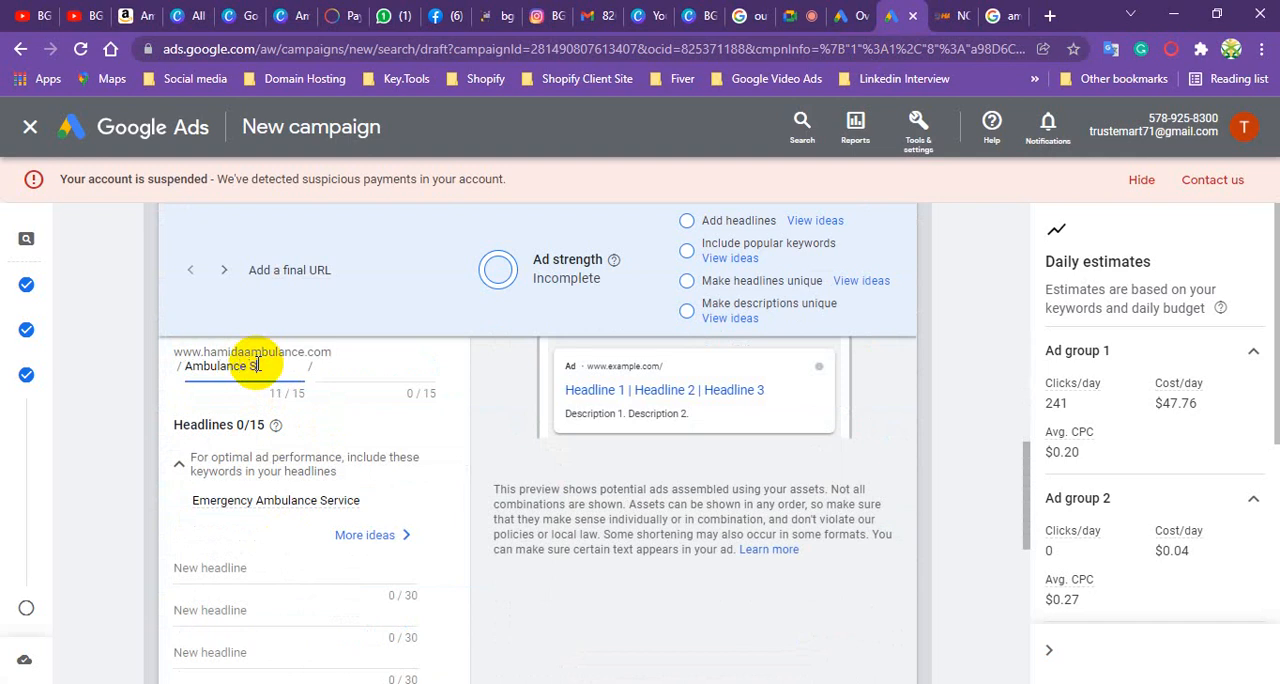
{"action": "type", "text": "Ambulance Service"}
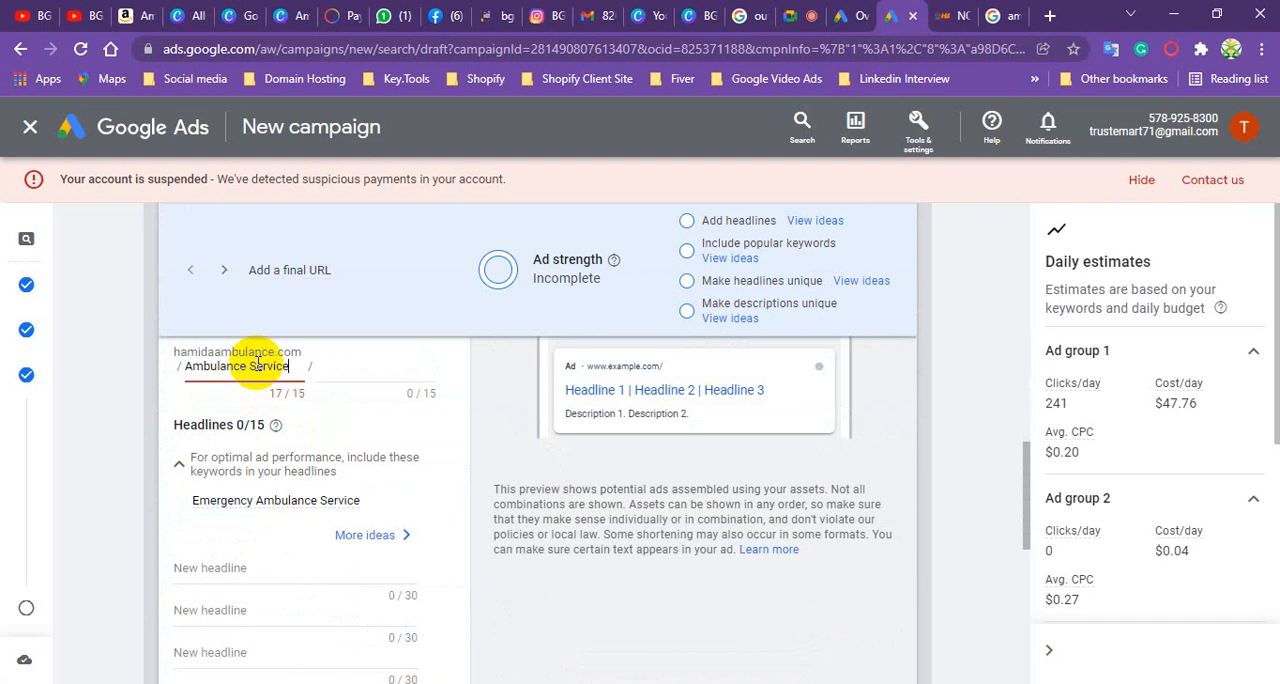
{"action": "left_click_drag", "start_coordinate": [248, 363], "coordinate": [317, 366]}
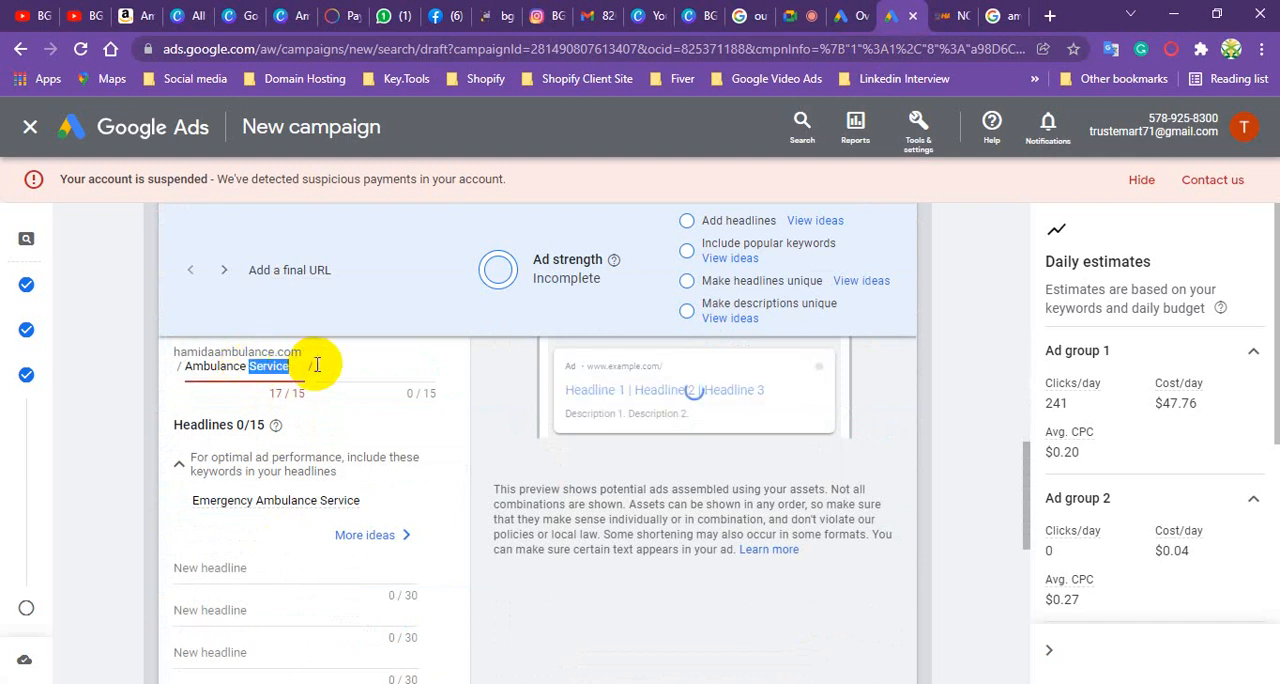
{"action": "right_click", "coordinate": [273, 370]}
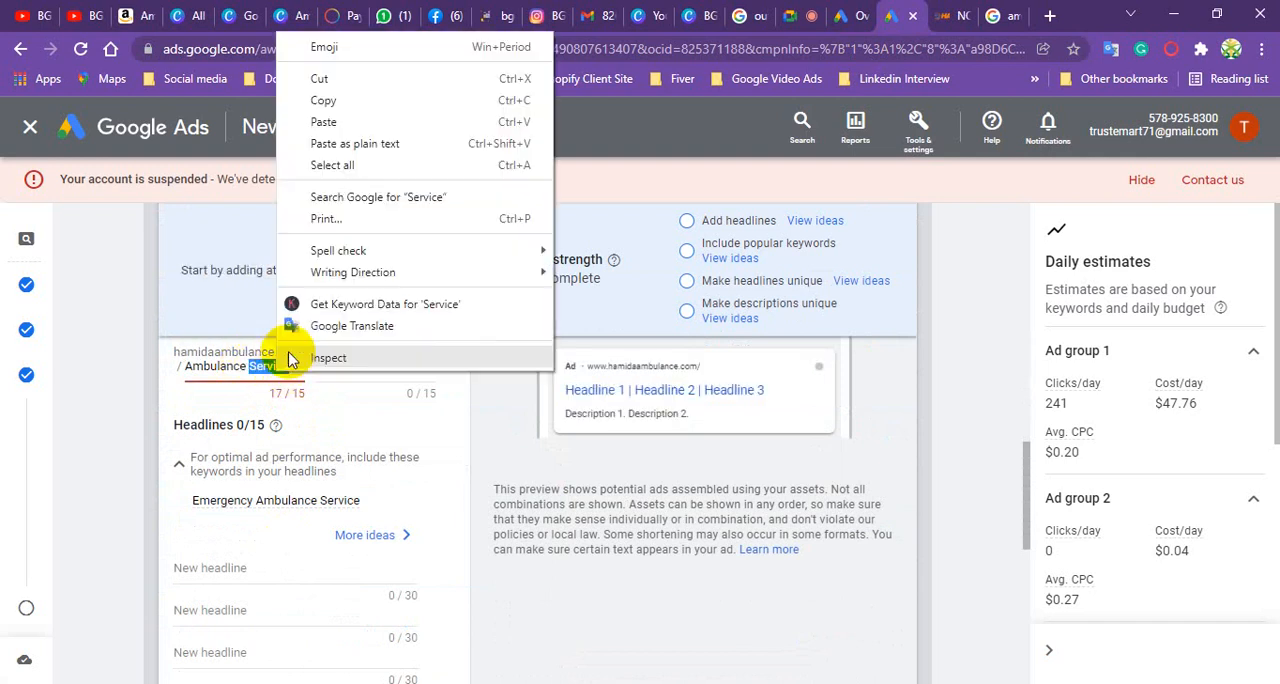
{"action": "left_click", "coordinate": [333, 93]}
{"action": "left_click", "coordinate": [368, 370]}
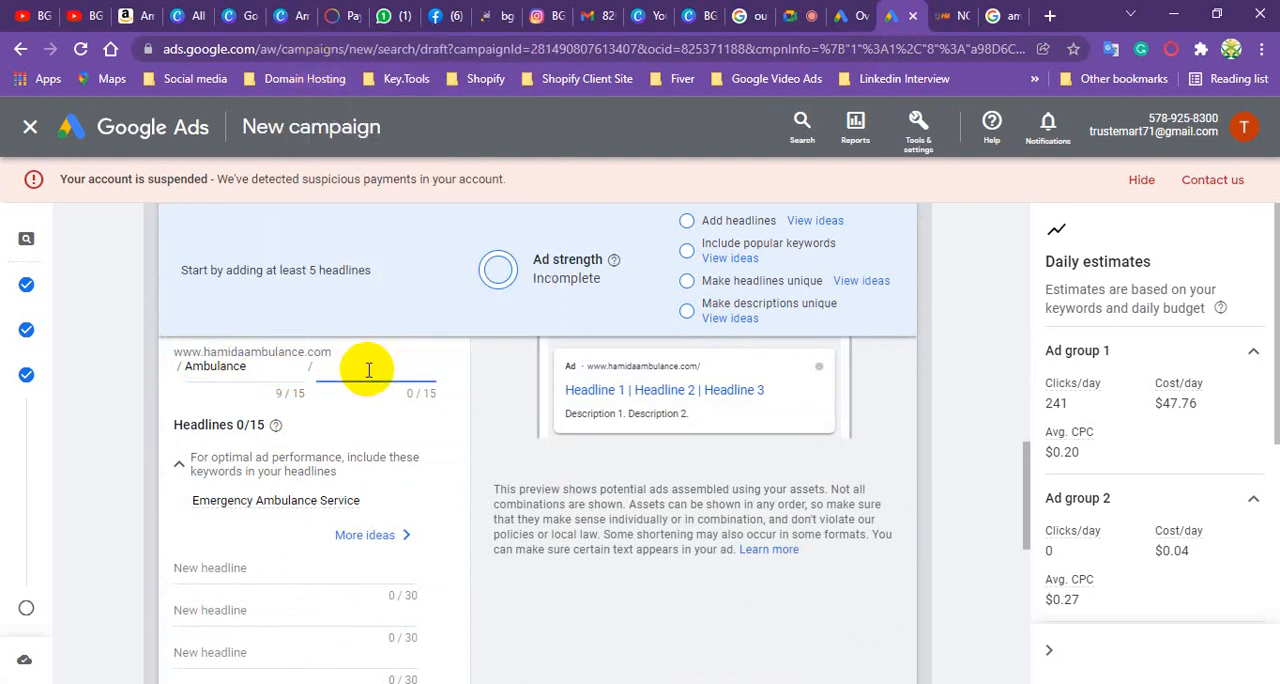
{"action": "key", "text": "ctrl+v"}
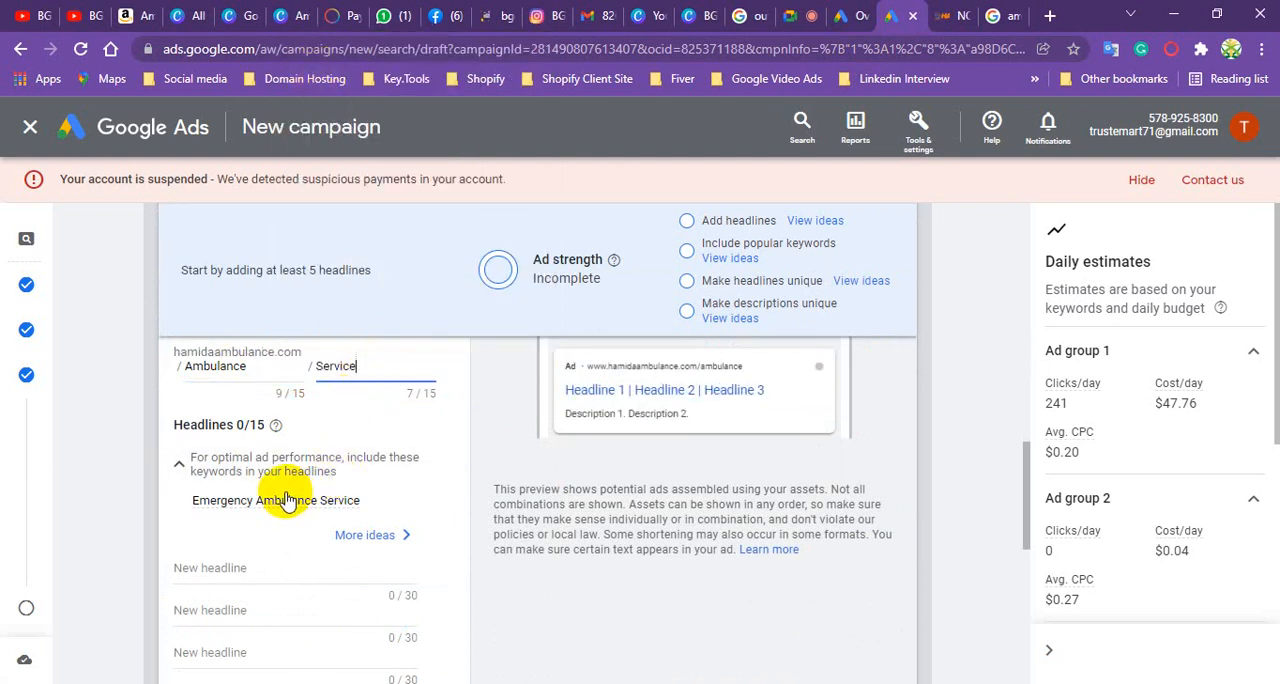
- Add the suggested headlines "24/7 Hours Ambulance Service", "Non-Ac Ambulance Service" and "Hamida Ambulance Service" to the ad
{"action": "scroll", "coordinate": [283, 500], "scroll_direction": "down", "scroll_amount": 2}
{"action": "left_click", "coordinate": [232, 380]}
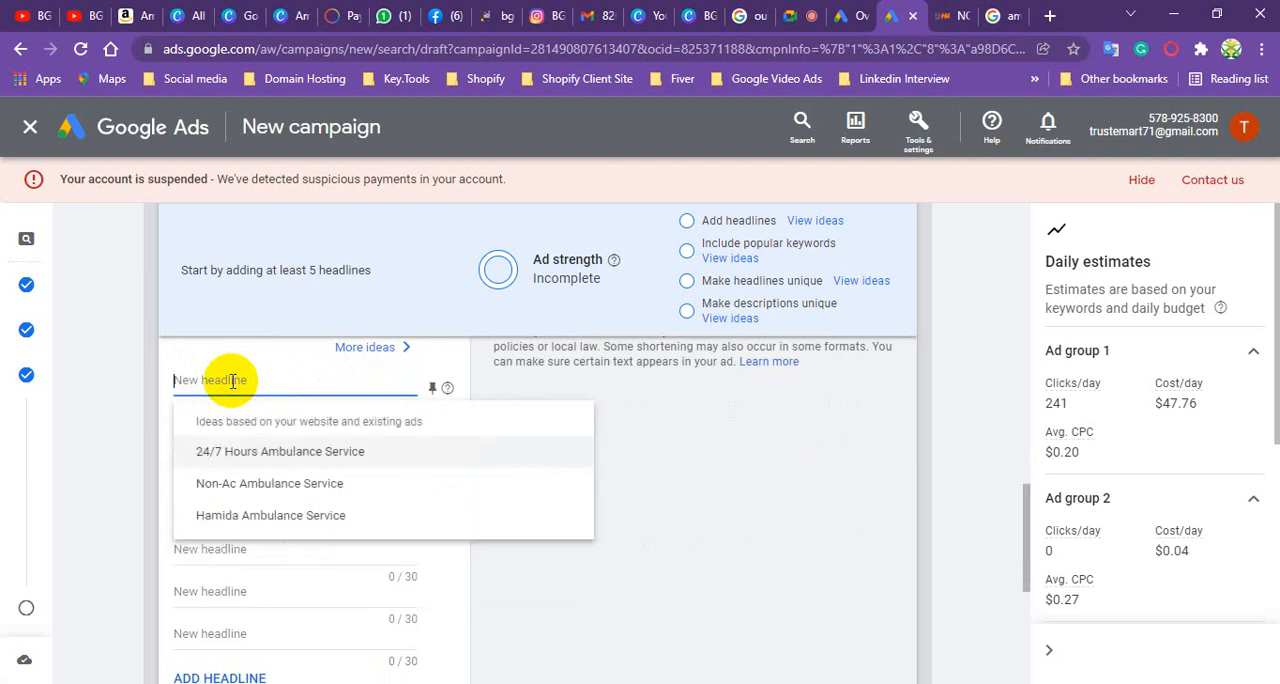
{"action": "left_click", "coordinate": [299, 452]}
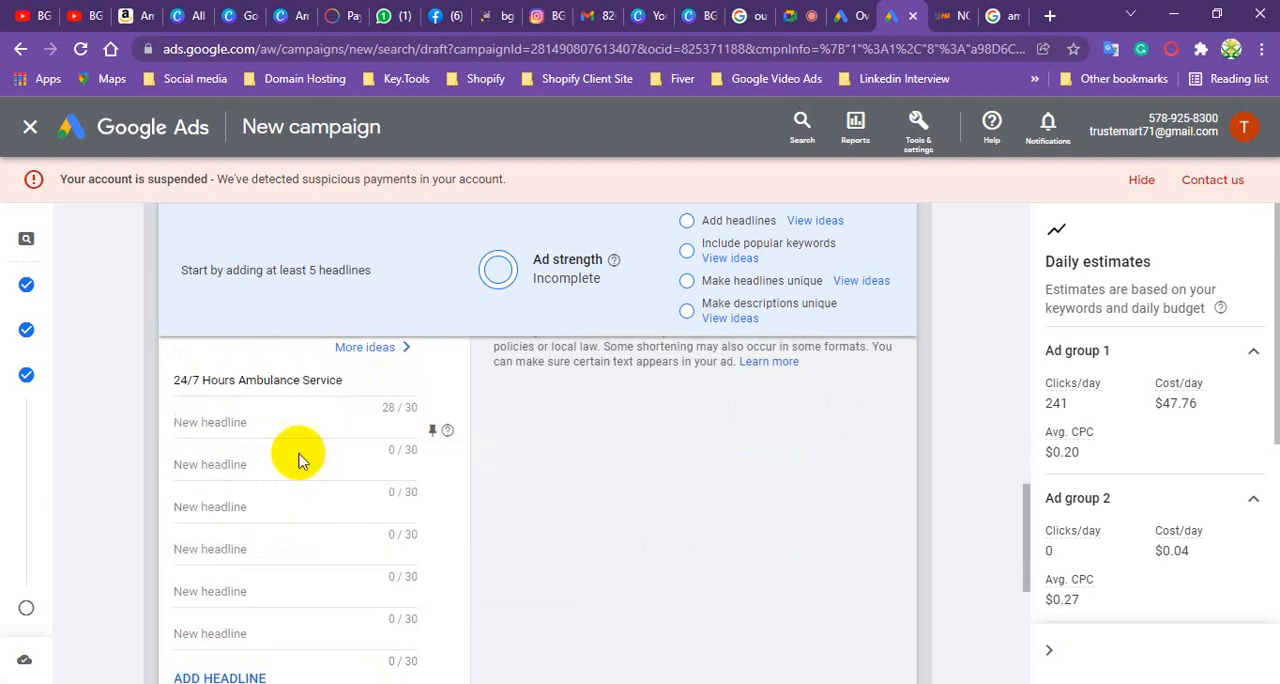
{"action": "left_click", "coordinate": [224, 422]}
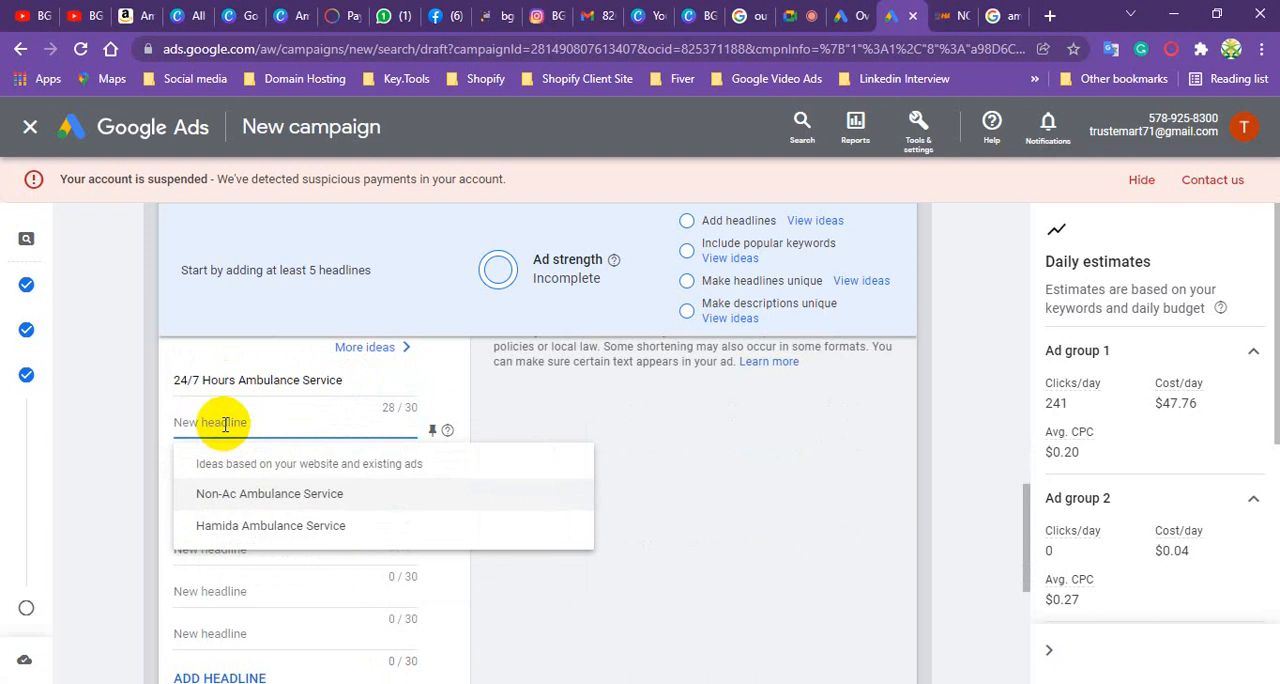
{"action": "left_click", "coordinate": [245, 497]}
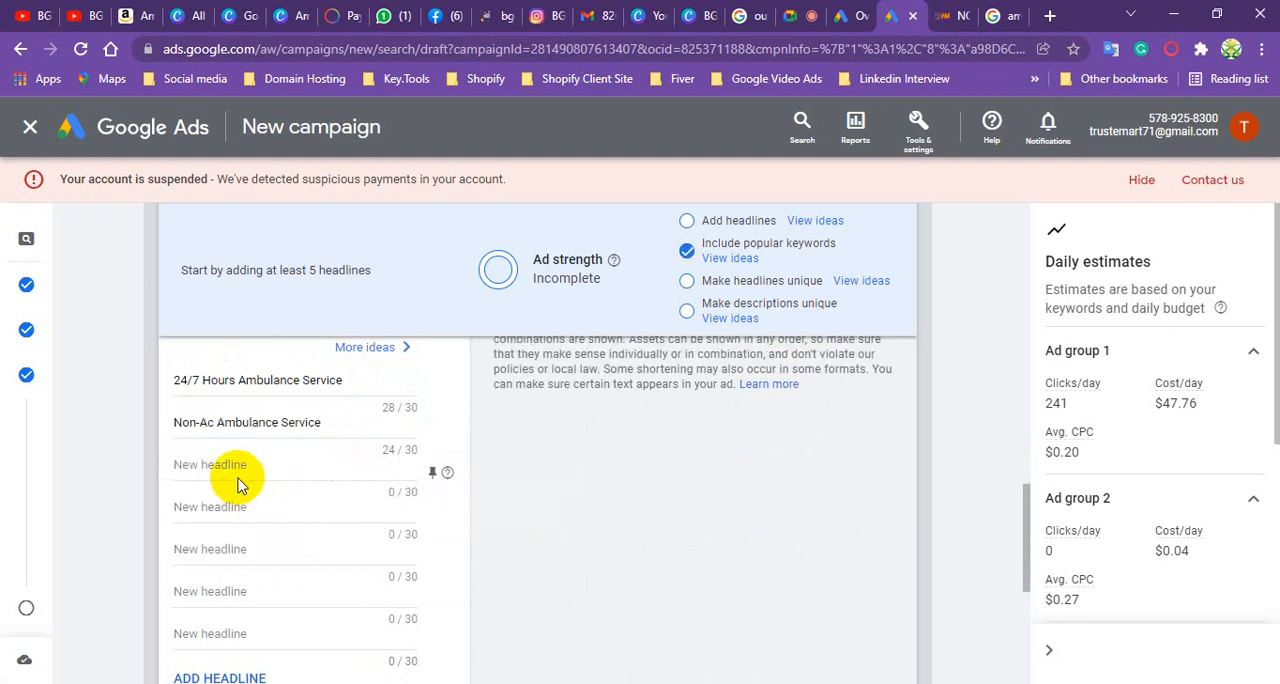
{"action": "left_click", "coordinate": [235, 467]}
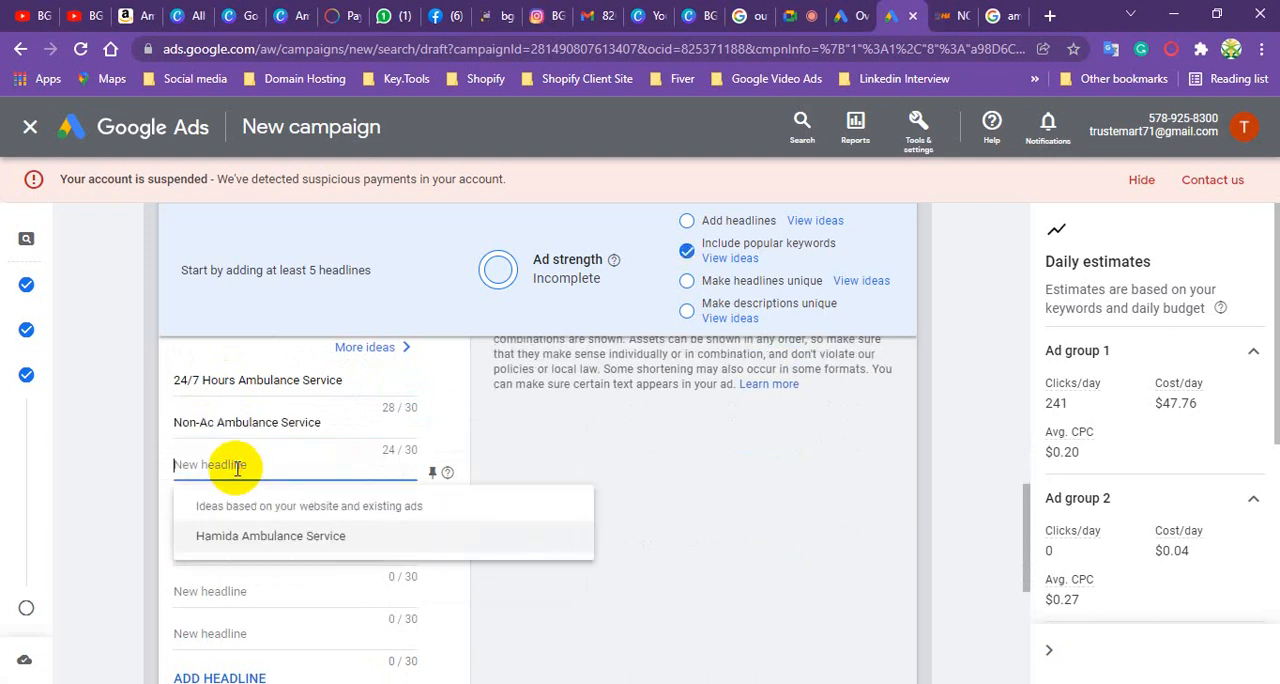
{"action": "left_click", "coordinate": [245, 537]}
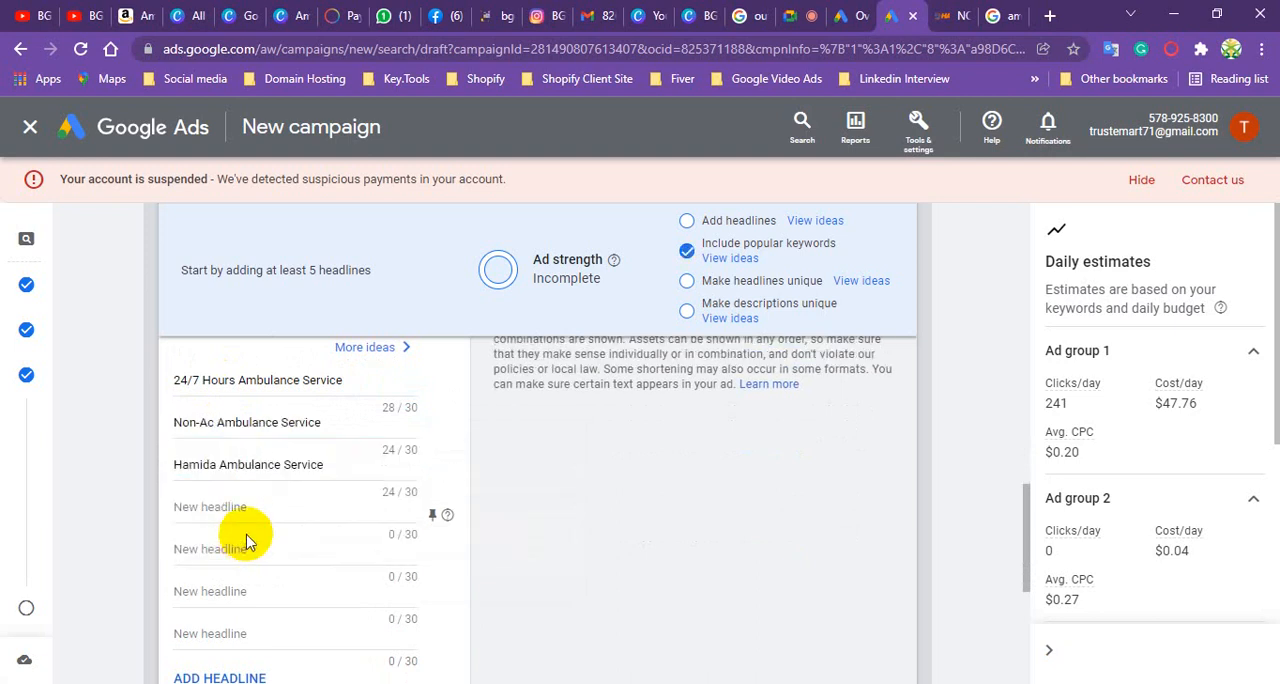
- Copy "Non-Ac ambulance service in Dhaka" from the Non-AC Ambulance page into the ad's first description
{"action": "scroll", "coordinate": [270, 480], "scroll_direction": "down", "scroll_amount": 3}
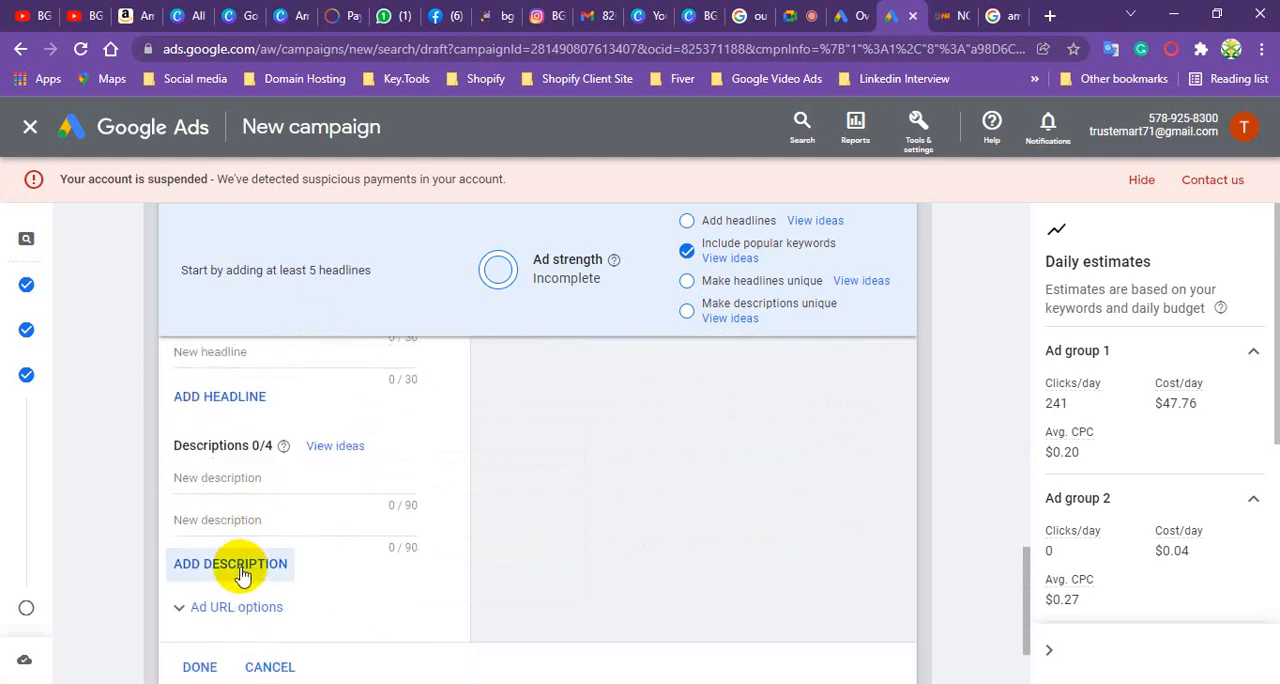
{"action": "left_click", "coordinate": [246, 480]}
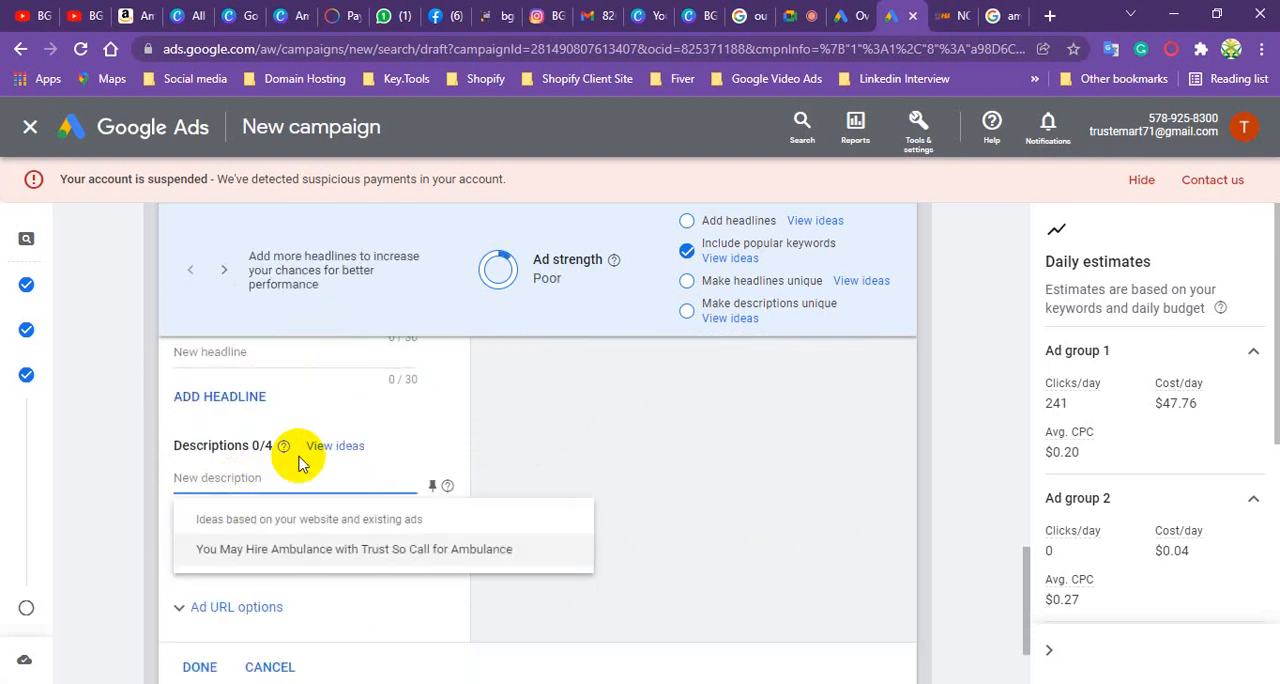
{"action": "left_click", "coordinate": [968, 12]}
{"action": "left_click_drag", "start_coordinate": [925, 420], "coordinate": [963, 416]}
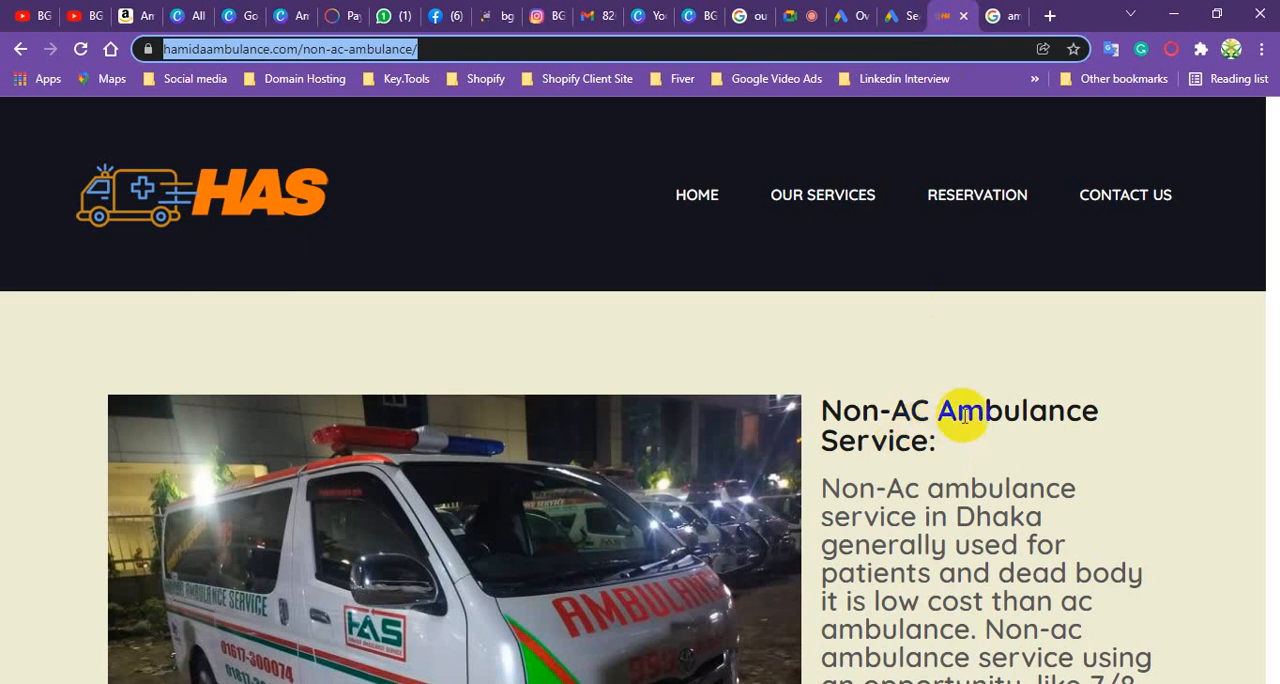
{"action": "left_click", "coordinate": [963, 416]}
{"action": "scroll", "coordinate": [957, 430], "scroll_direction": "down", "scroll_amount": 2}
{"action": "scroll", "coordinate": [894, 334], "scroll_direction": "up", "scroll_amount": 1}
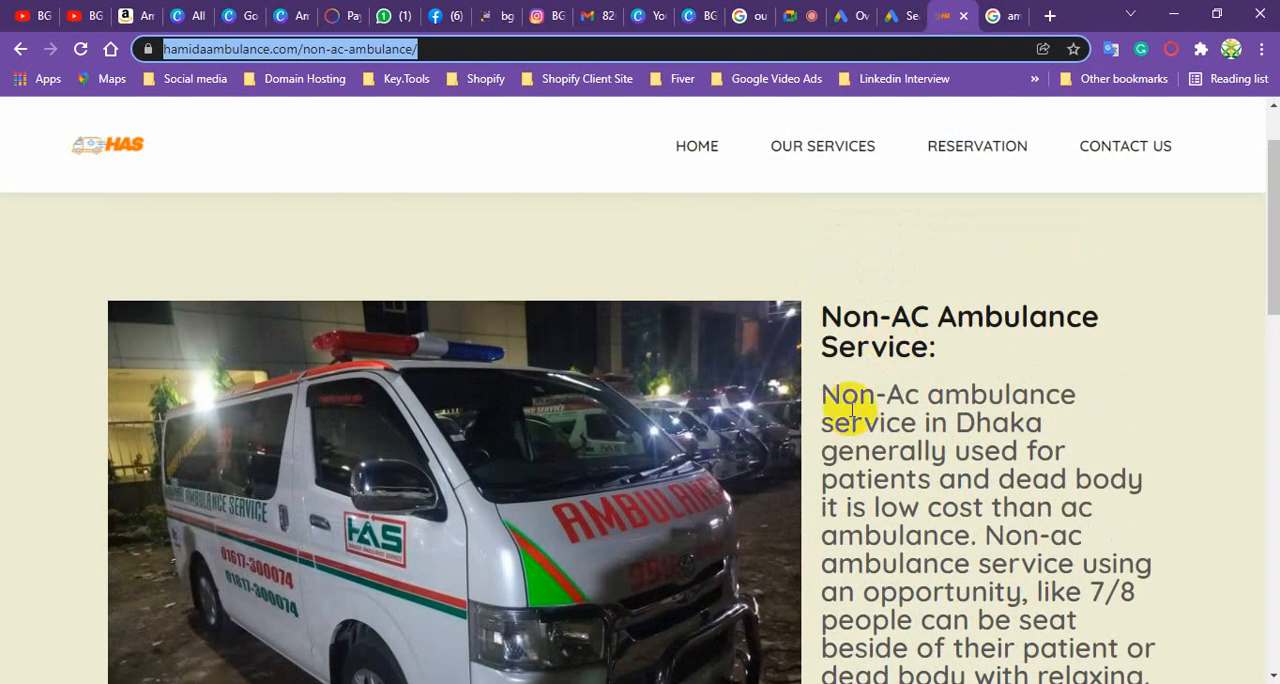
{"action": "left_click_drag", "start_coordinate": [823, 394], "coordinate": [1071, 429]}
{"action": "right_click", "coordinate": [1003, 395]}
{"action": "left_click", "coordinate": [1015, 415]}
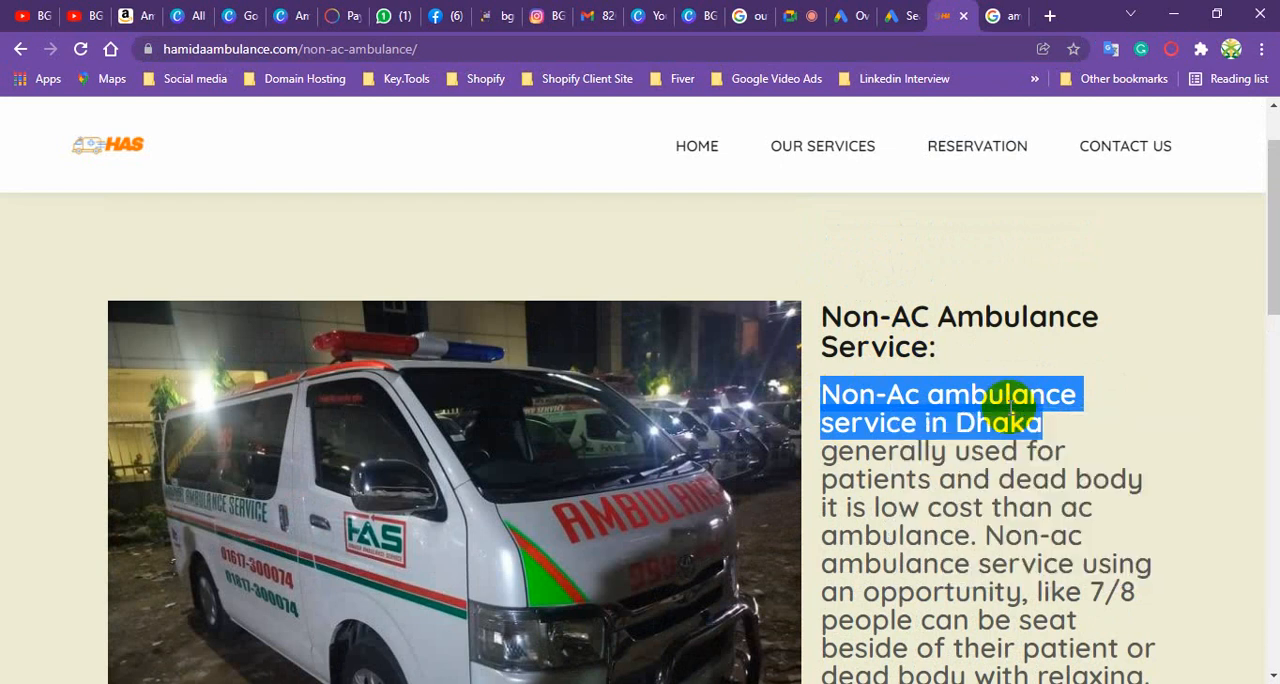
{"action": "left_click", "coordinate": [893, 15]}
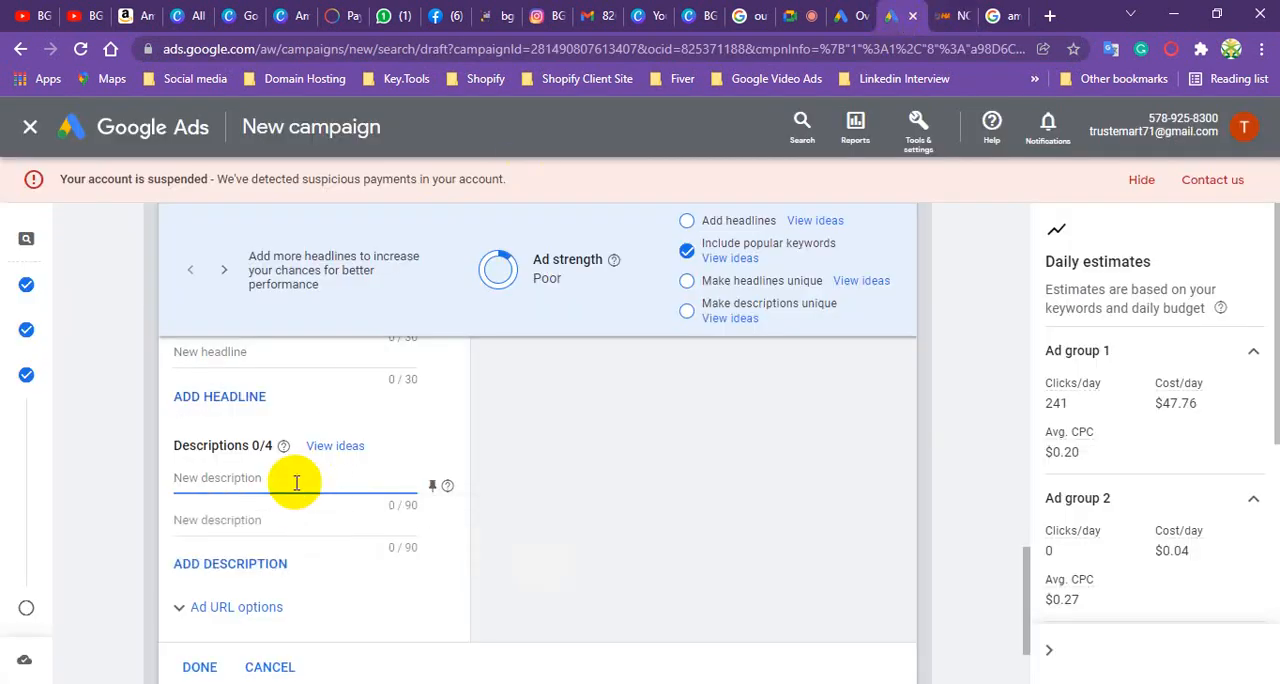
{"action": "key", "text": "ctrl+v"}
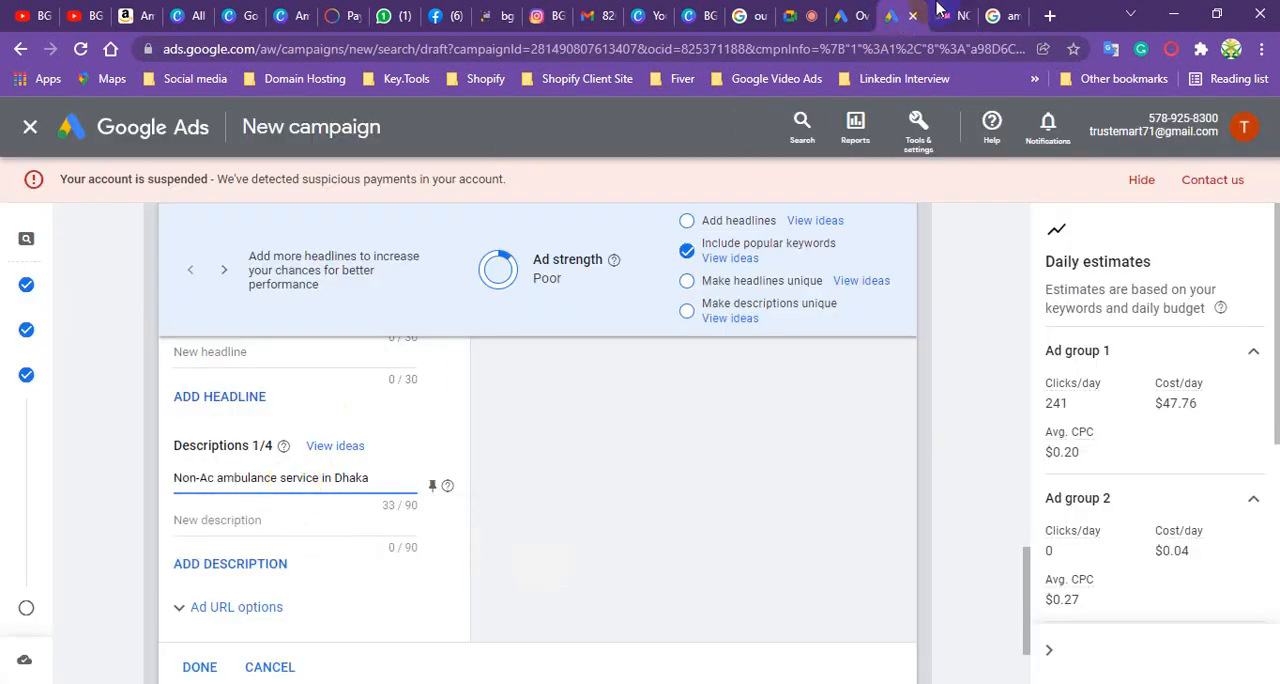
- Copy "generally used for patients and dead body it is low cost than ac" from the Non-AC Ambulance page into the second description
{"action": "left_click", "coordinate": [998, 16]}
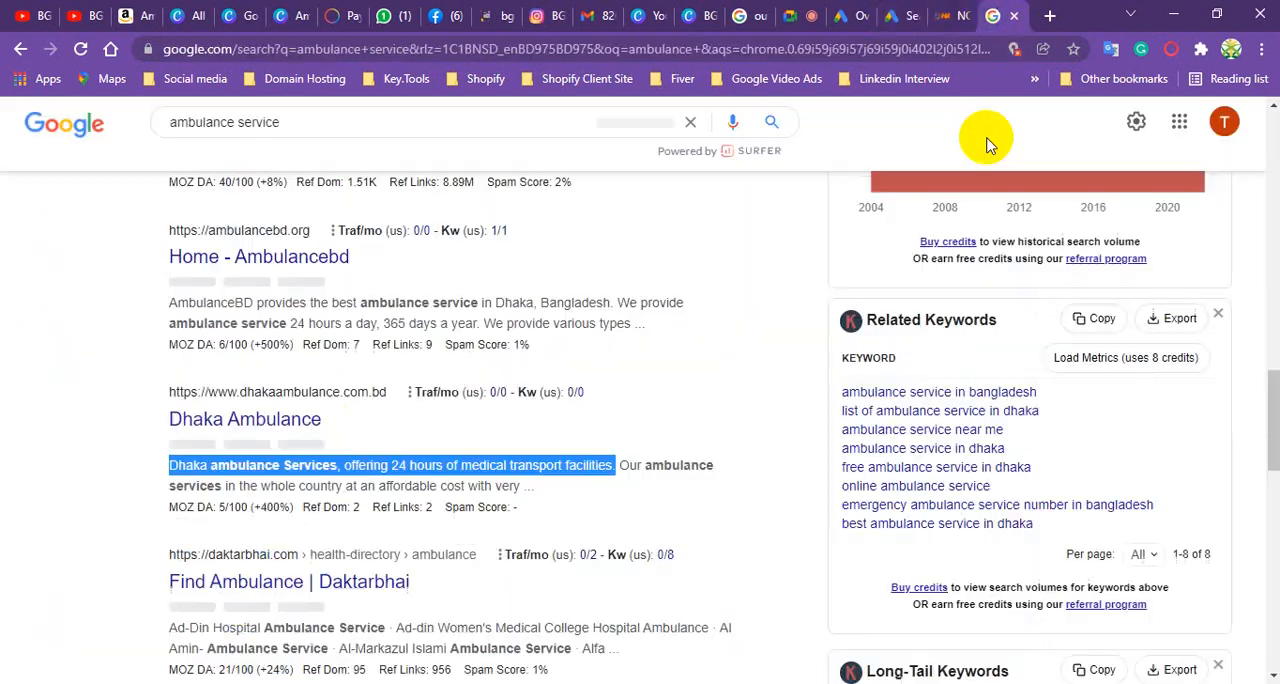
{"action": "left_click", "coordinate": [950, 15]}
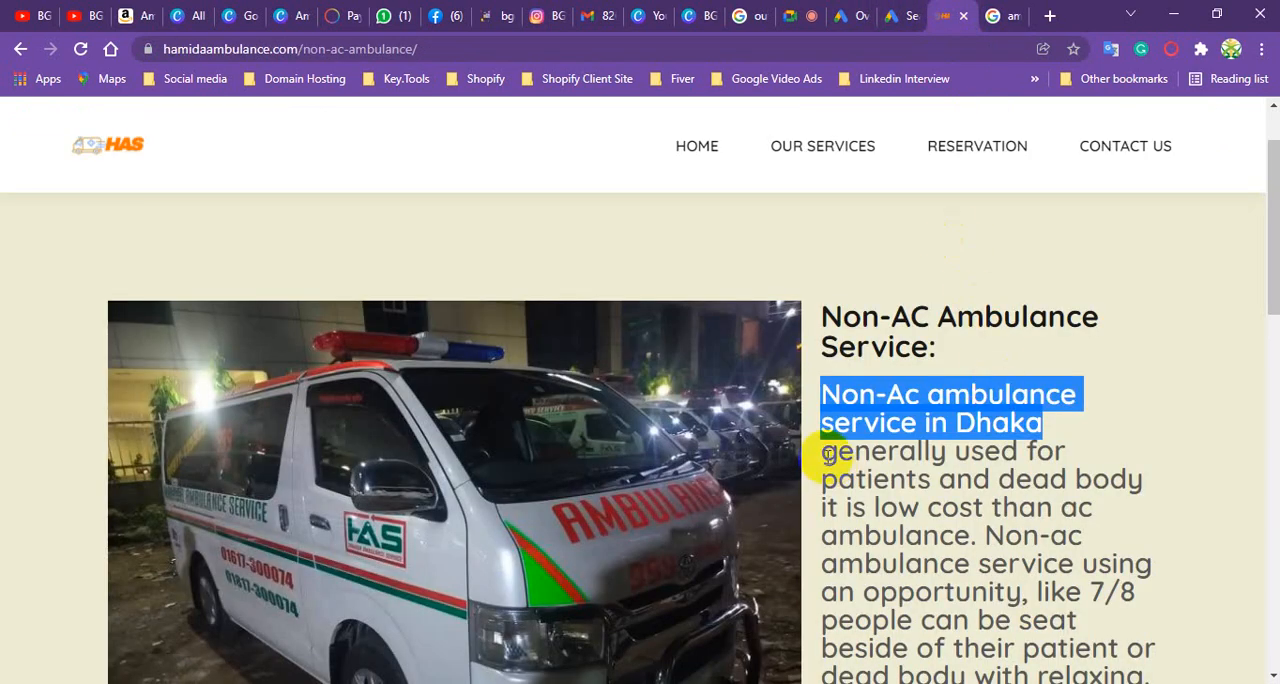
{"action": "left_click_drag", "start_coordinate": [820, 450], "coordinate": [1155, 500]}
{"action": "right_click", "coordinate": [990, 466]}
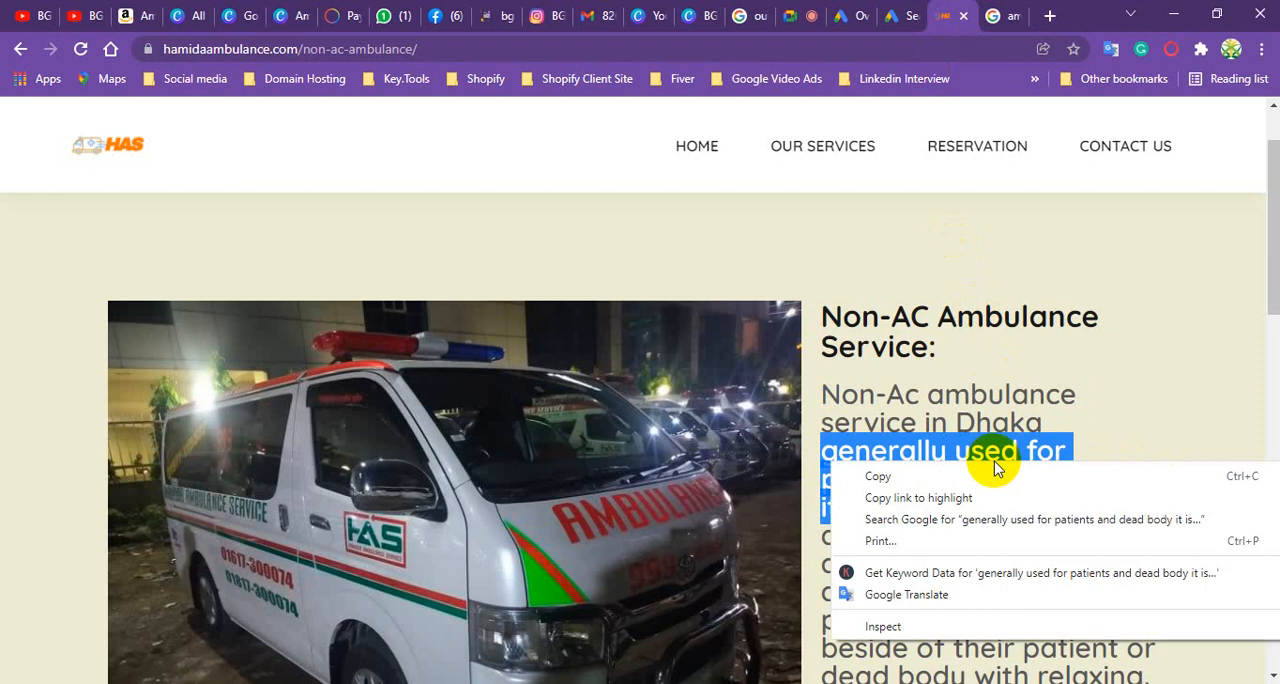
{"action": "left_click", "coordinate": [971, 476]}
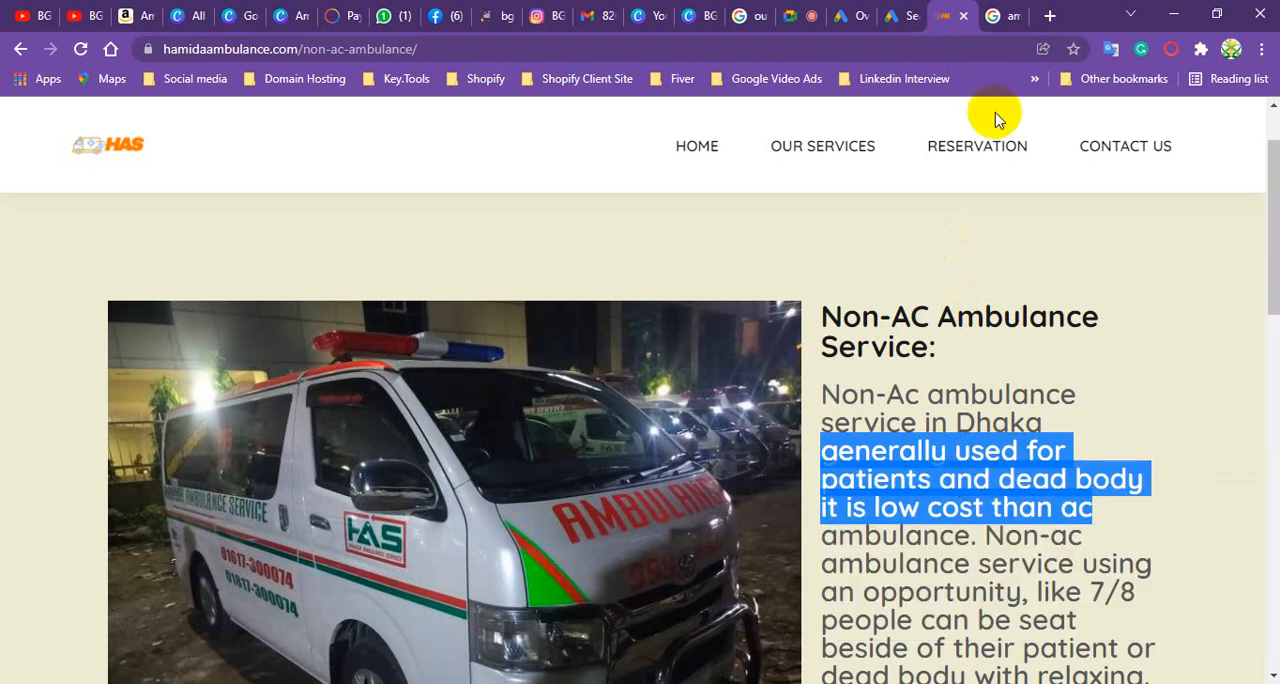
{"action": "left_click", "coordinate": [895, 16]}
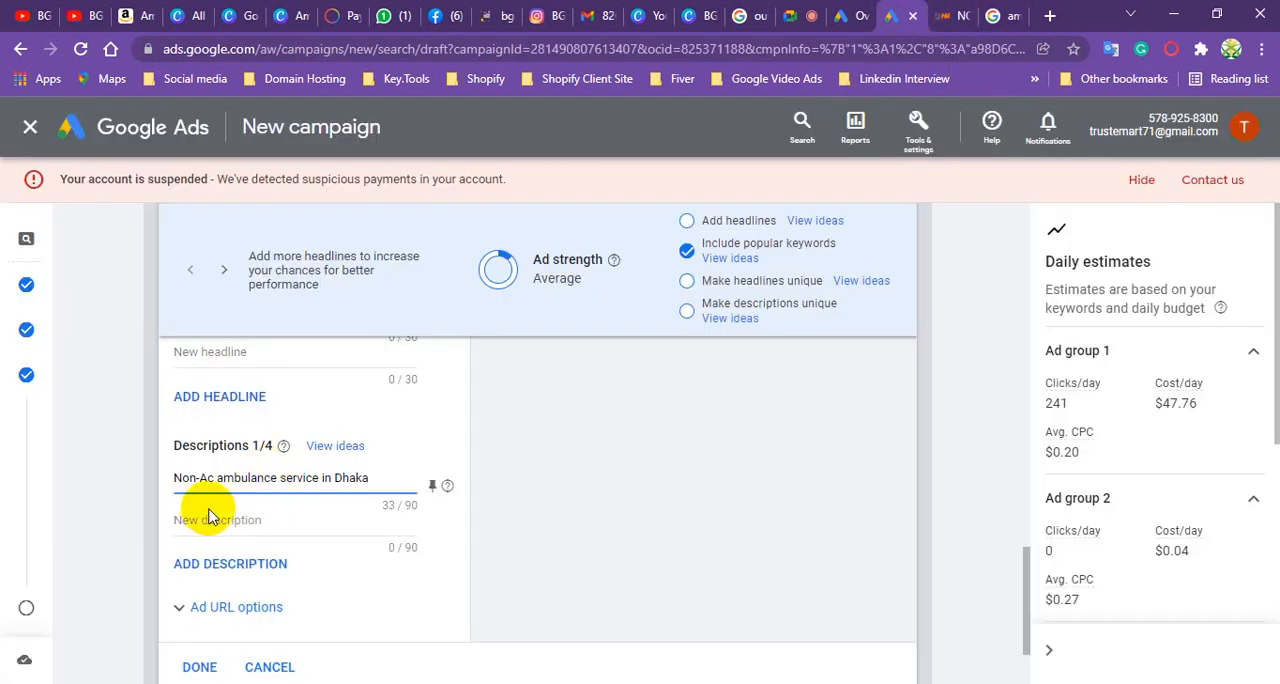
{"action": "left_click", "coordinate": [214, 522]}
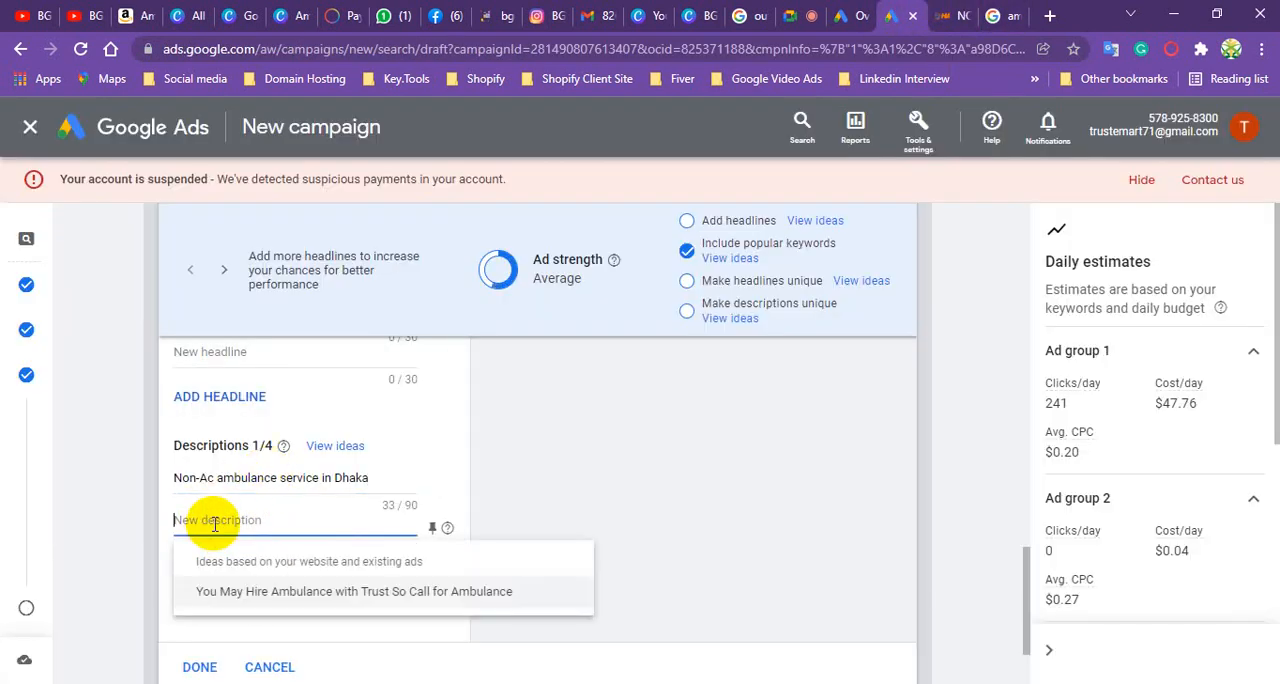
{"action": "key", "text": "ctrl+v"}
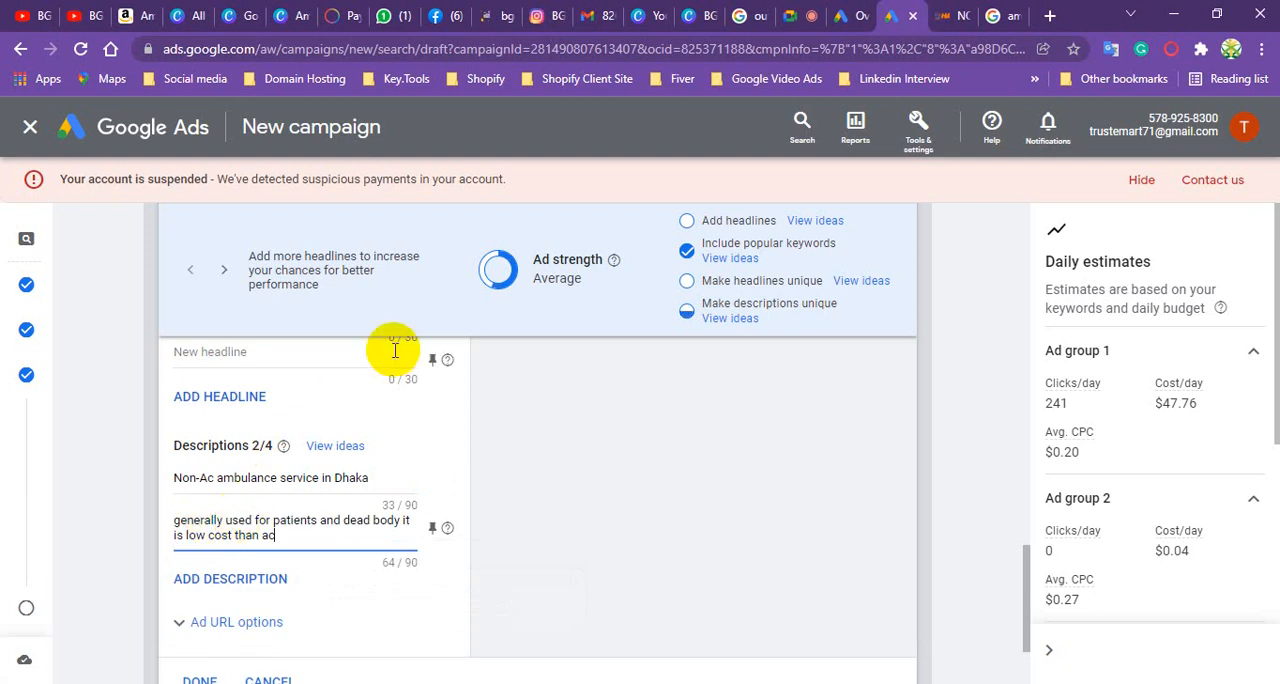
- Save the ambulance ad with its headlines and descriptions, and reopen it for editing
{"action": "scroll", "coordinate": [265, 528], "scroll_direction": "down", "scroll_amount": 1}
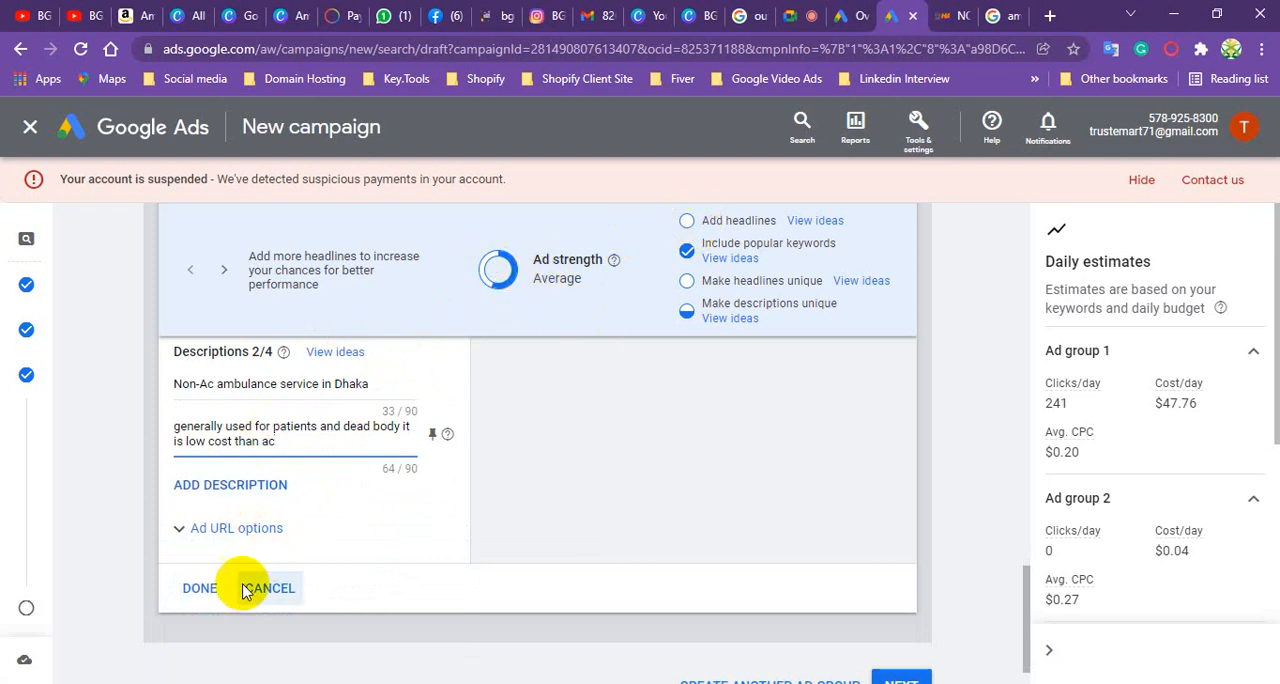
{"action": "left_click", "coordinate": [204, 589]}
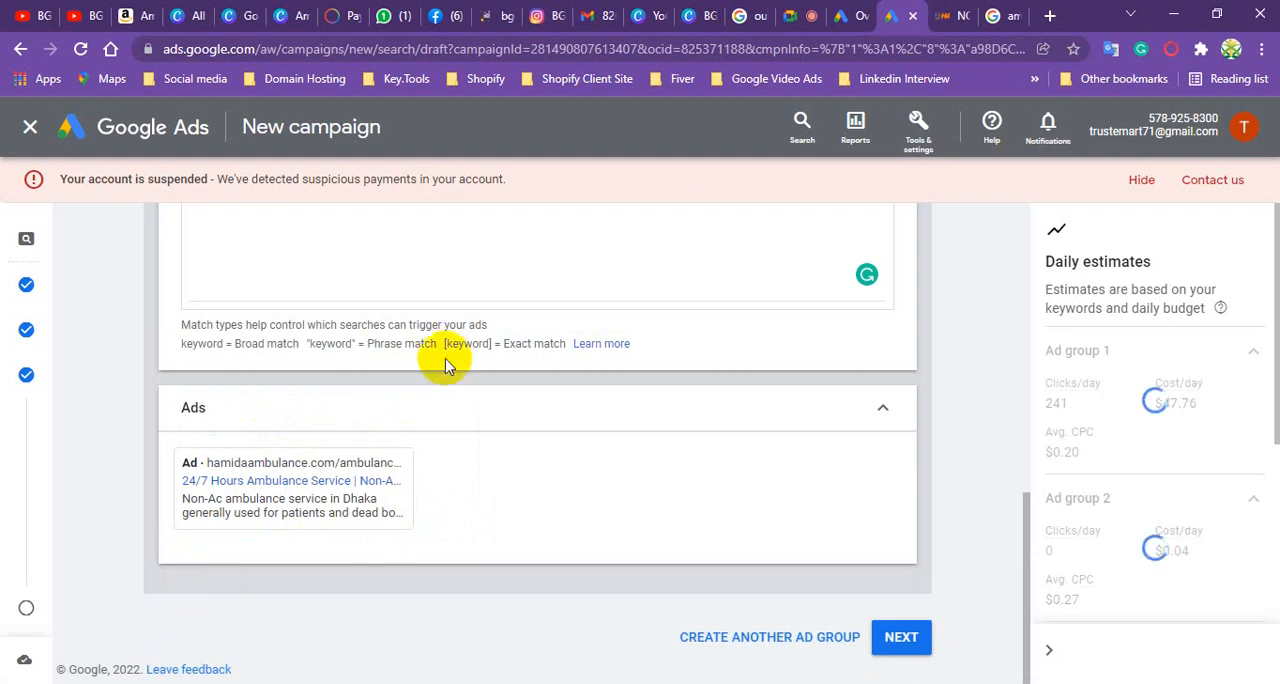
{"action": "mouse_move", "coordinate": [270, 488]}
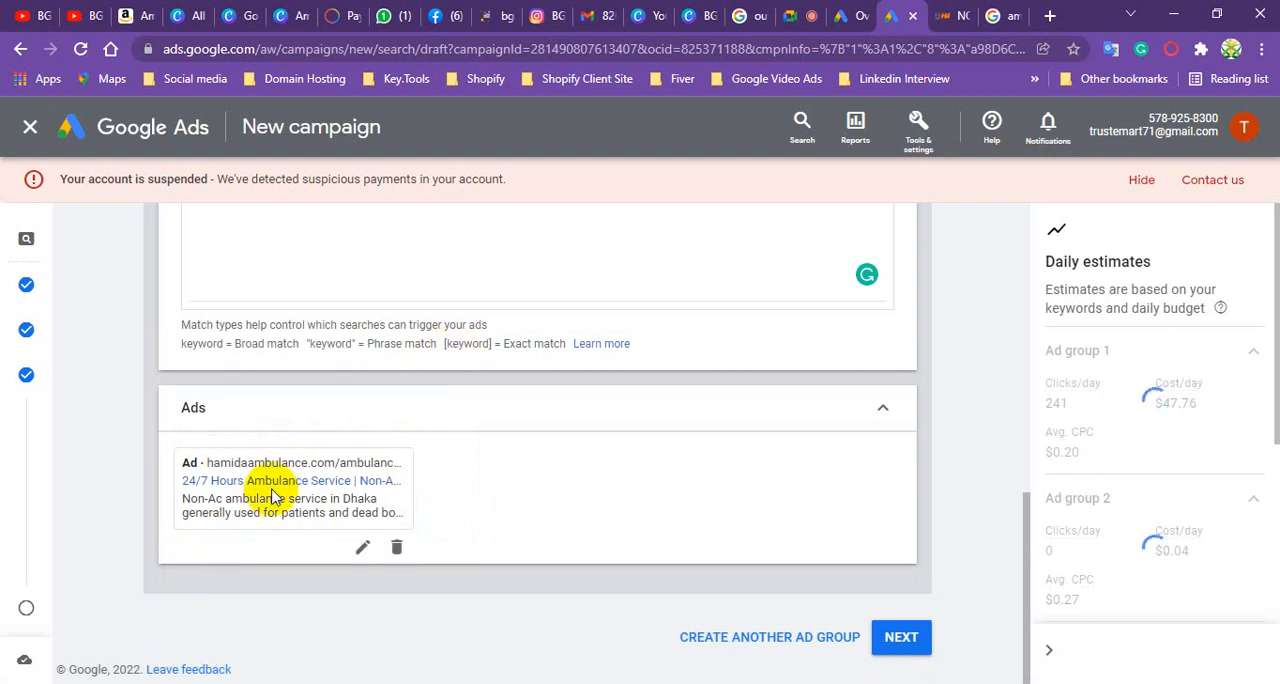
{"action": "left_click", "coordinate": [364, 548]}
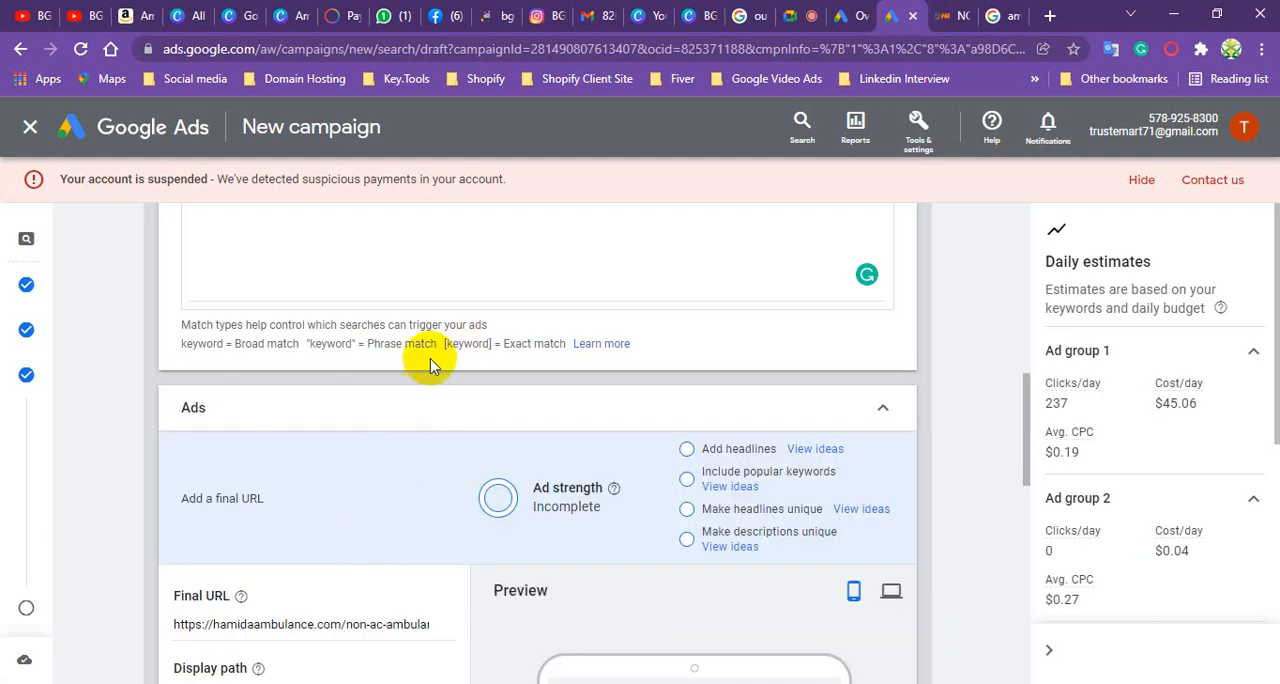
{"action": "scroll", "coordinate": [425, 355], "scroll_direction": "down", "scroll_amount": 3}
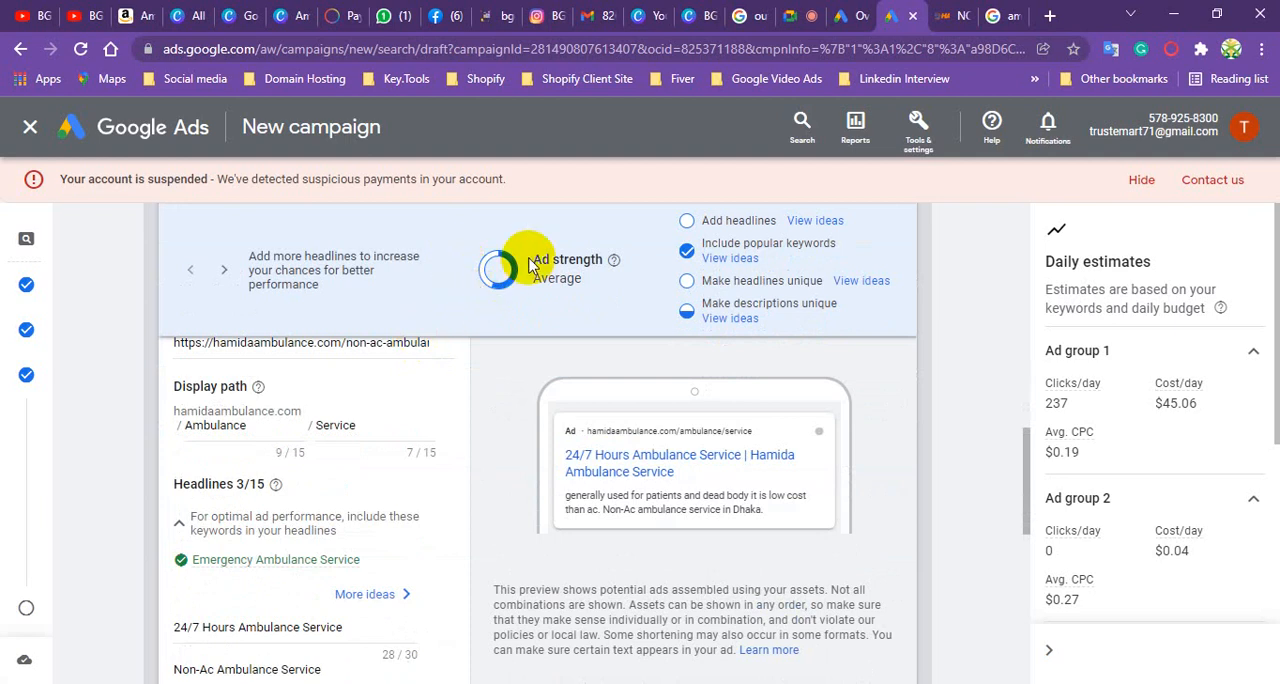
{"action": "scroll", "coordinate": [385, 365], "scroll_direction": "down", "scroll_amount": 3}
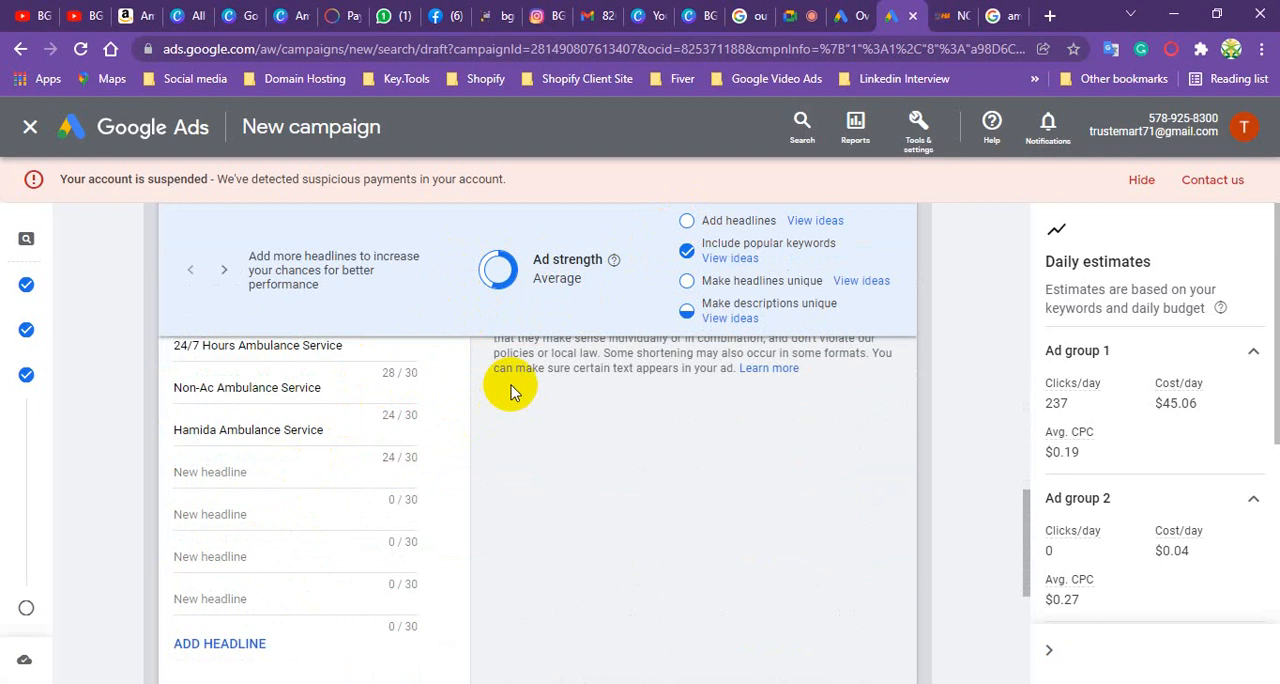
{"action": "scroll", "coordinate": [337, 434], "scroll_direction": "down", "scroll_amount": 2}
{"action": "scroll", "coordinate": [335, 434], "scroll_direction": "up", "scroll_amount": 2}
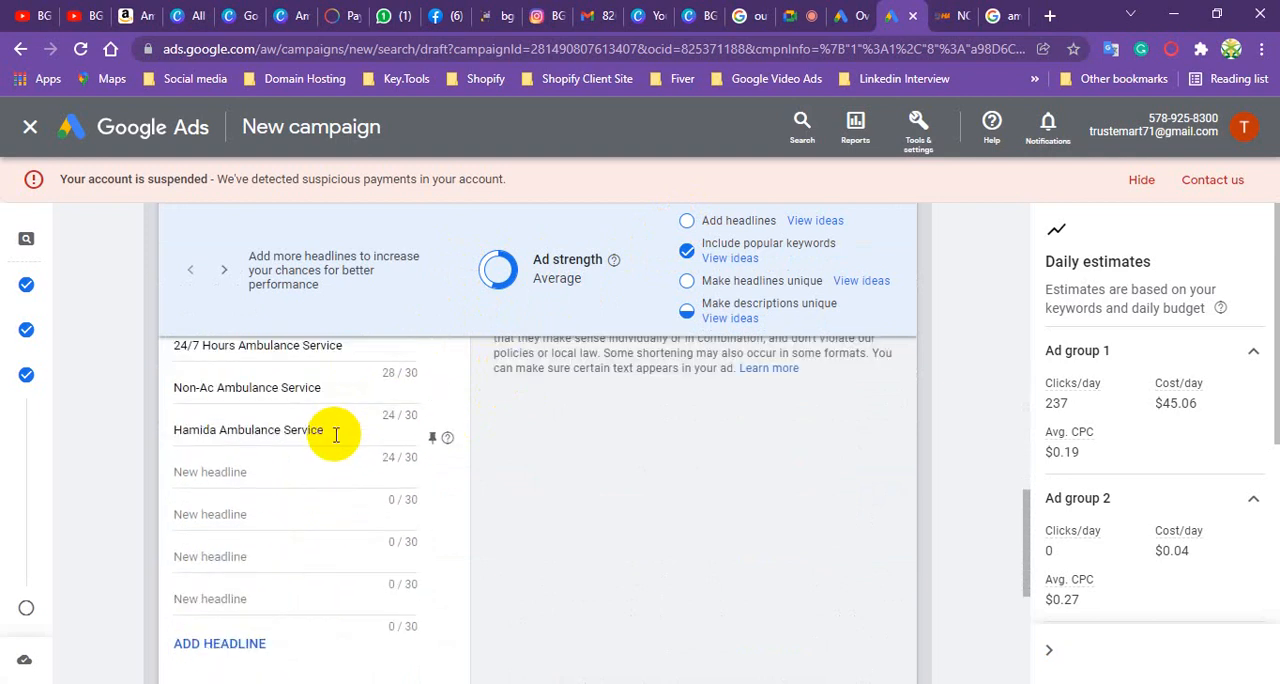
- Add the headlines "Ambulance Service" and "Emergency Ambulance Service" to the ad, correcting the misspelled "AMbulance"
{"action": "left_click", "coordinate": [212, 476]}
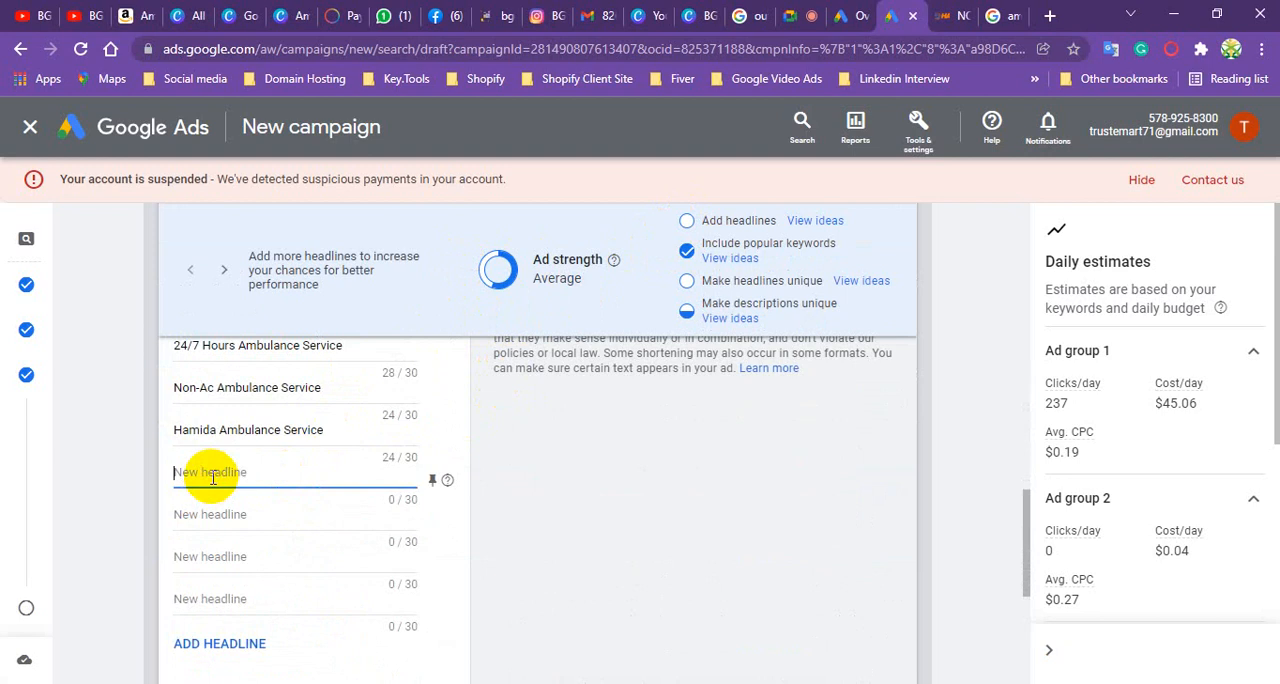
{"action": "type", "text": "Ambulance Service"}
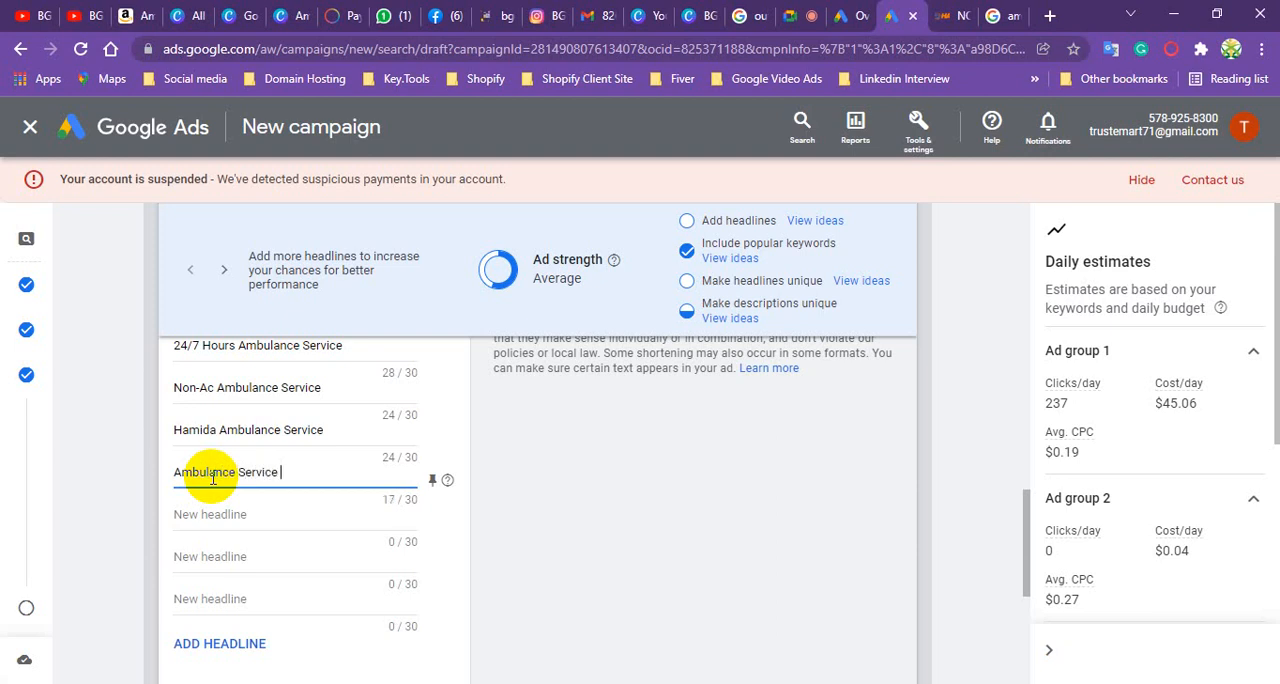
{"action": "key", "text": "Return"}
{"action": "key", "text": "BackSpace"}
{"action": "left_click", "coordinate": [278, 530]}
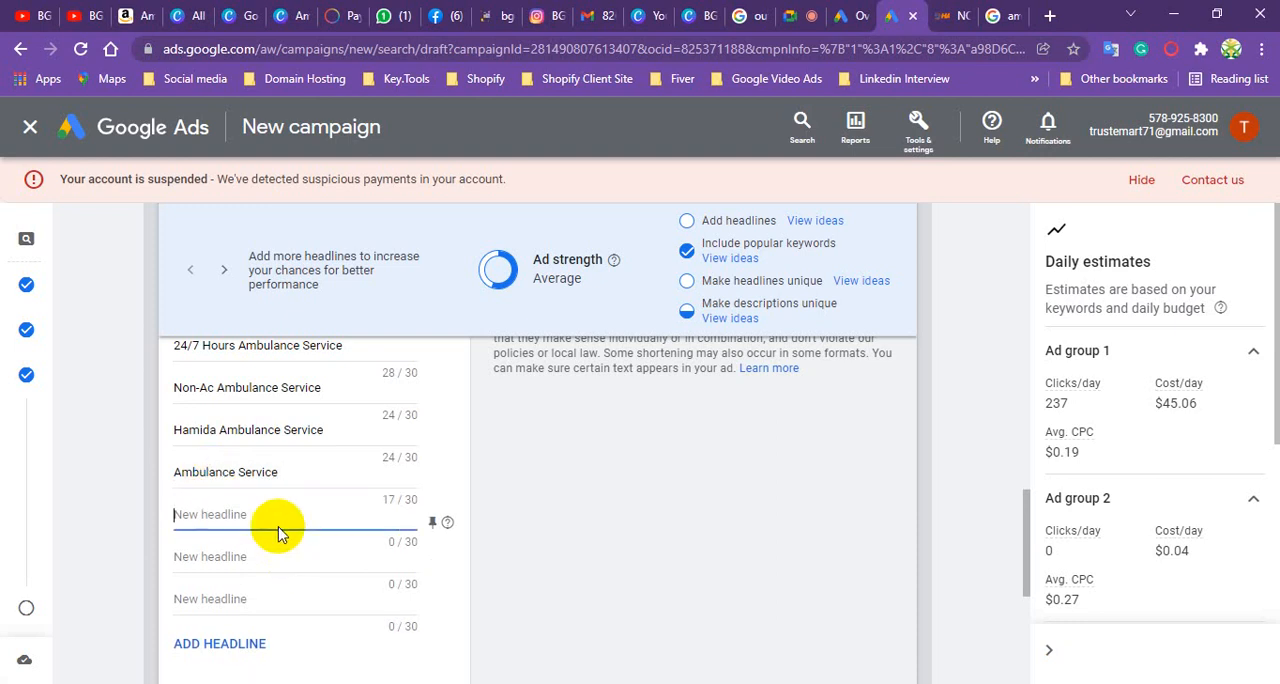
{"action": "type", "text": "E"}
{"action": "type", "text": "mergency AMbulance Service"}
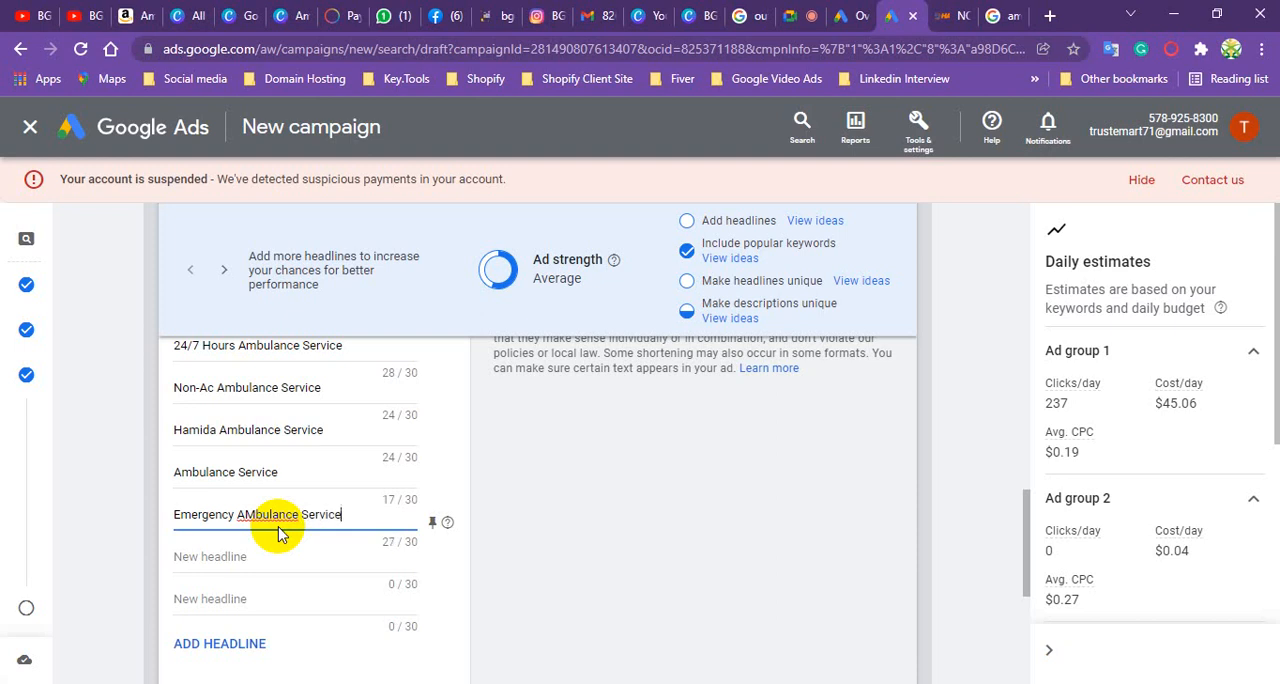
{"action": "right_click", "coordinate": [268, 516]}
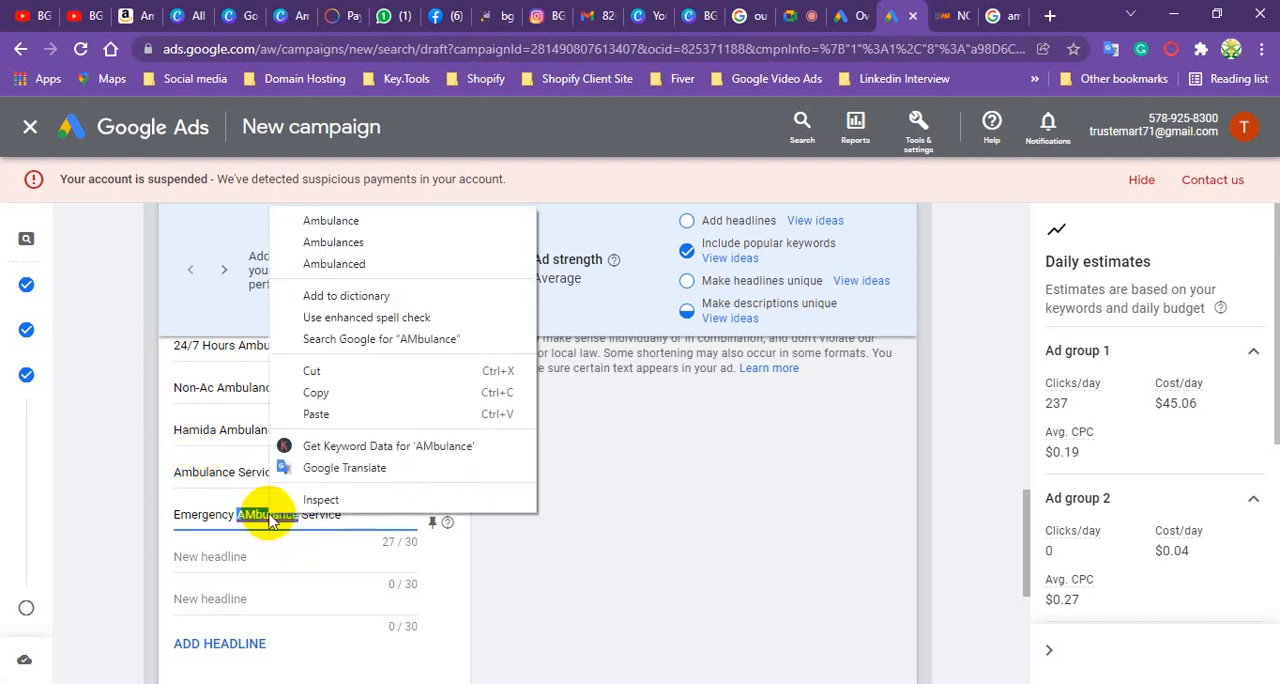
{"action": "left_click", "coordinate": [355, 220]}
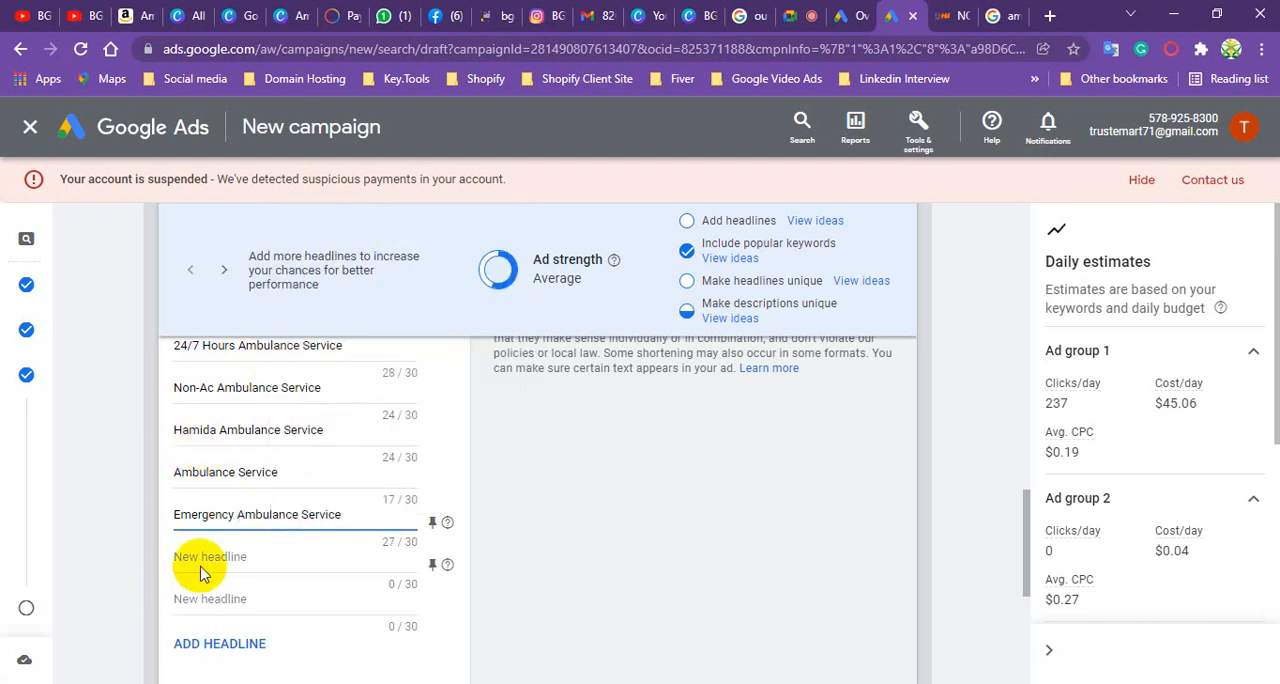
- Add the headlines "Night Ambulance Service" and "Day Shift Ambulance Service" to the ad
{"action": "left_click", "coordinate": [203, 558]}
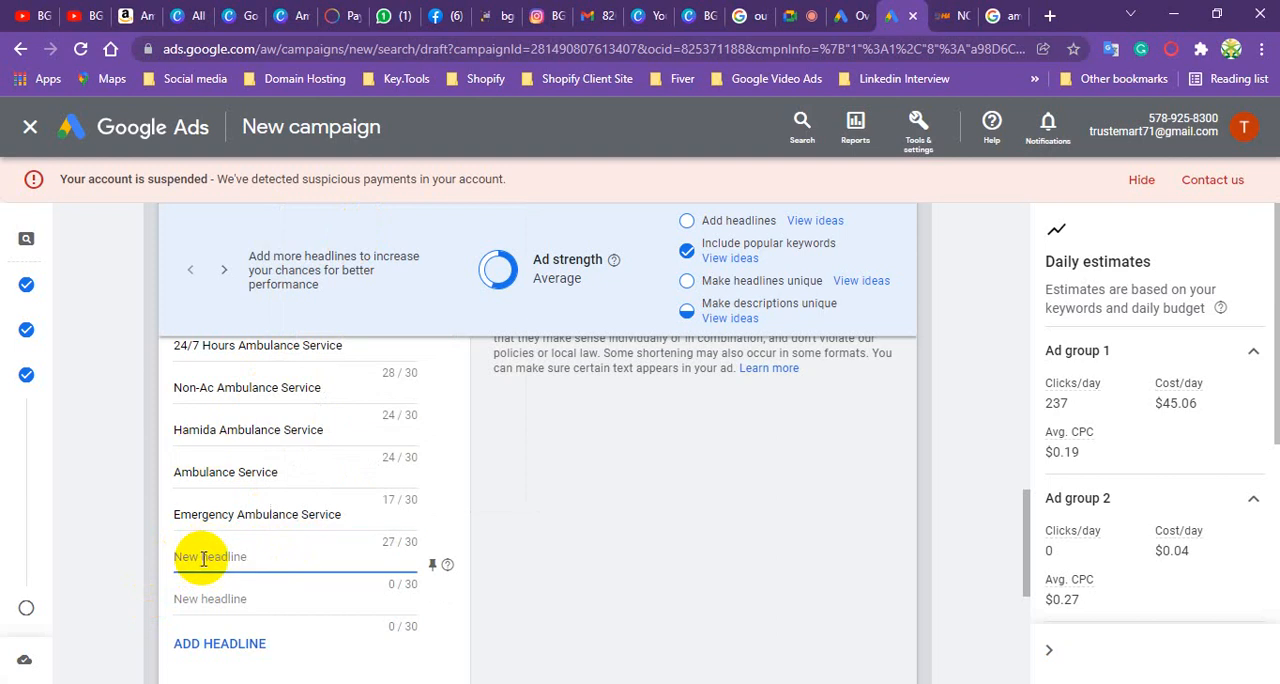
{"action": "type", "text": "Night Ambulance Service"}
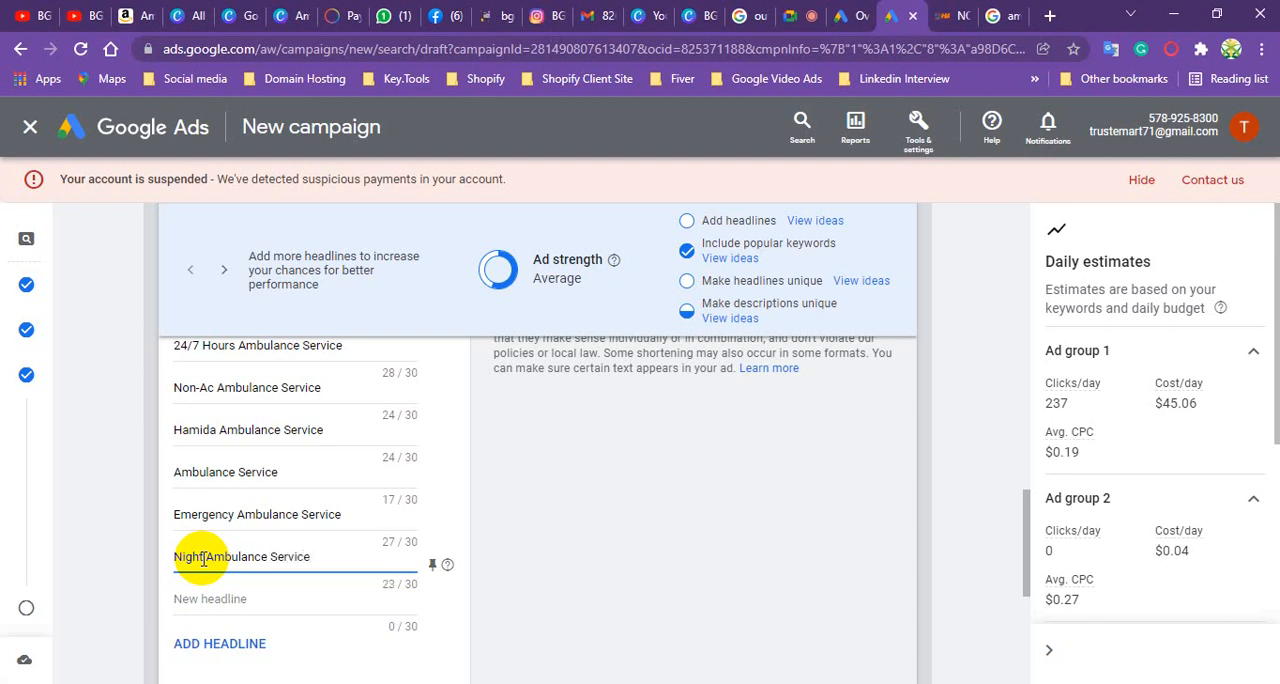
{"action": "left_click", "coordinate": [215, 598]}
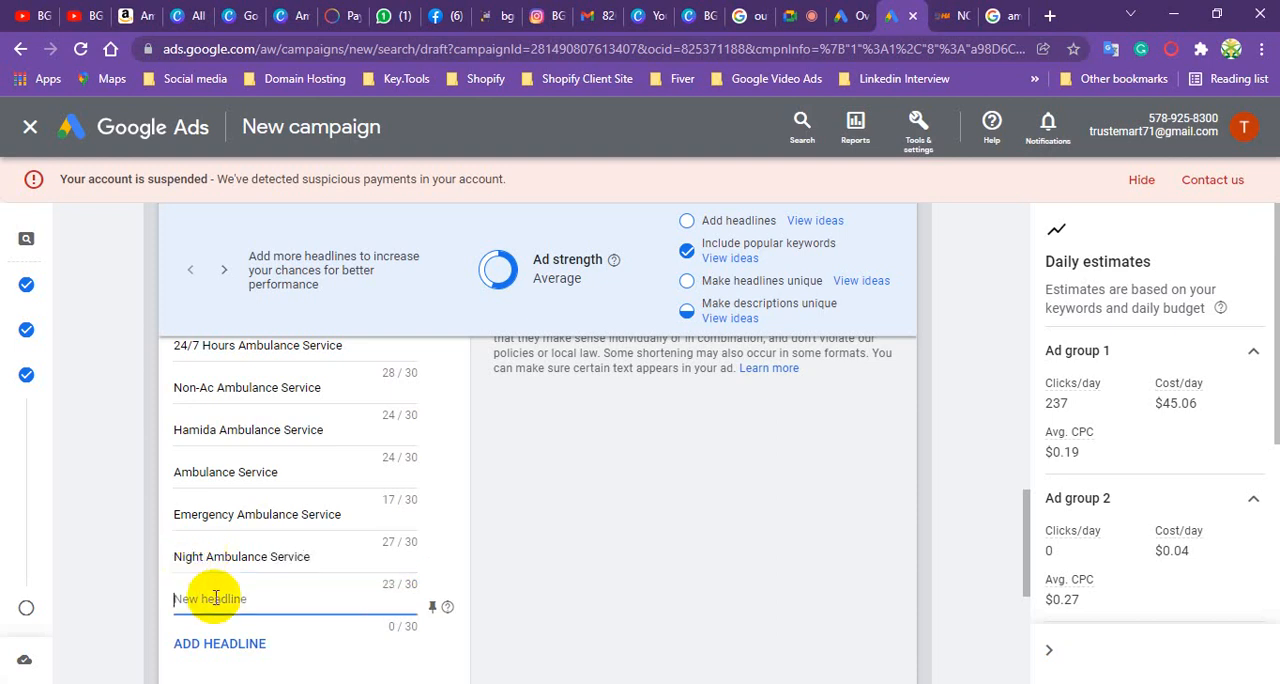
{"action": "type", "text": "Day Shift Ambulanc"}
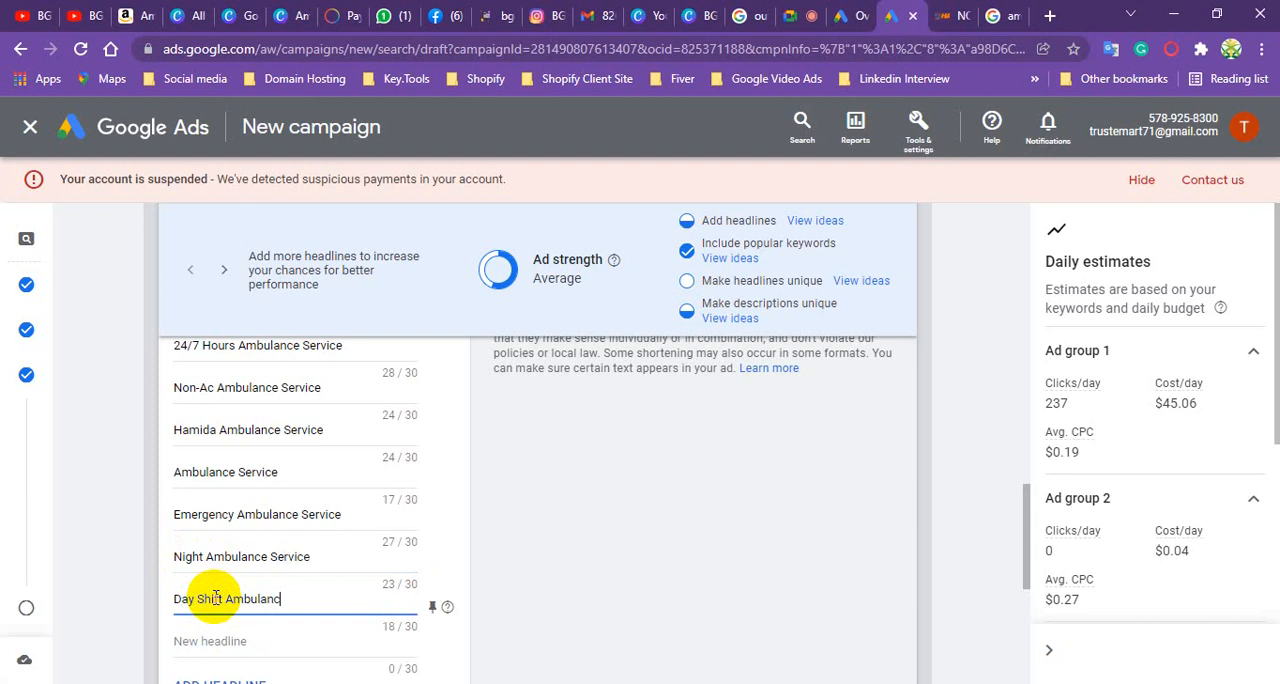
{"action": "type", "text": "e Service"}
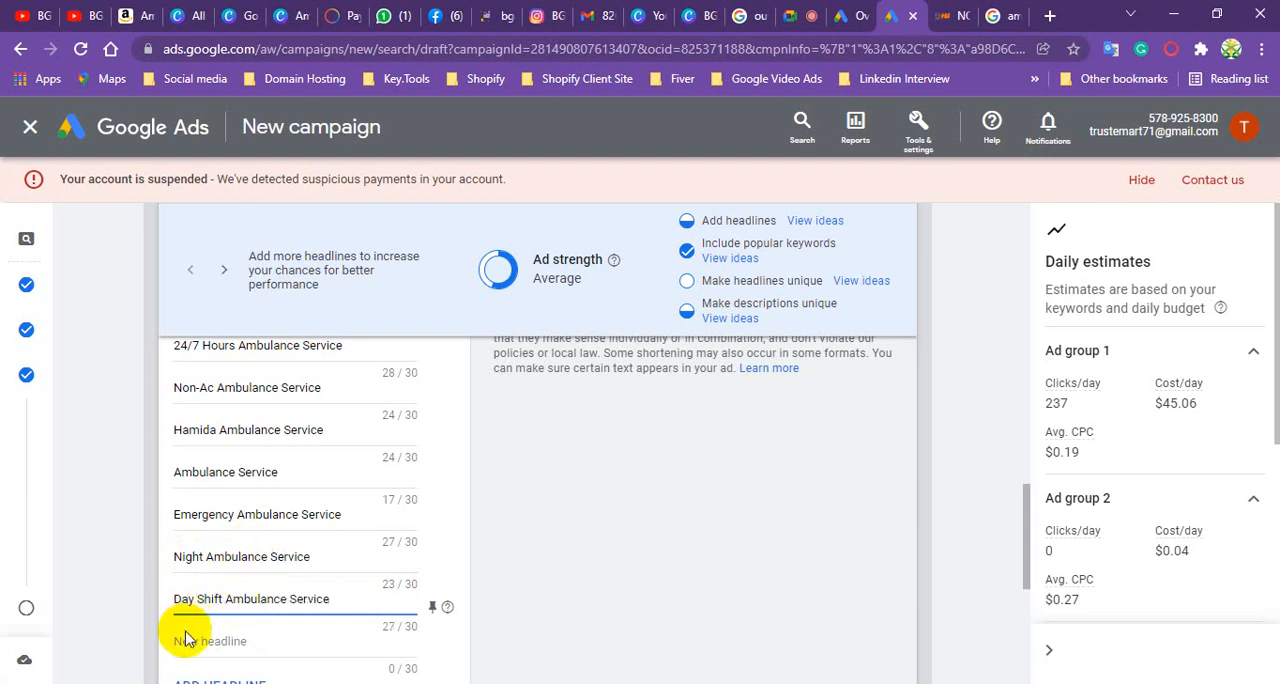
- Add the headline "Mornings Ambulance Service" to the ad, using the spelling suggestion "Mornings" for its first word
{"action": "left_click", "coordinate": [210, 634]}
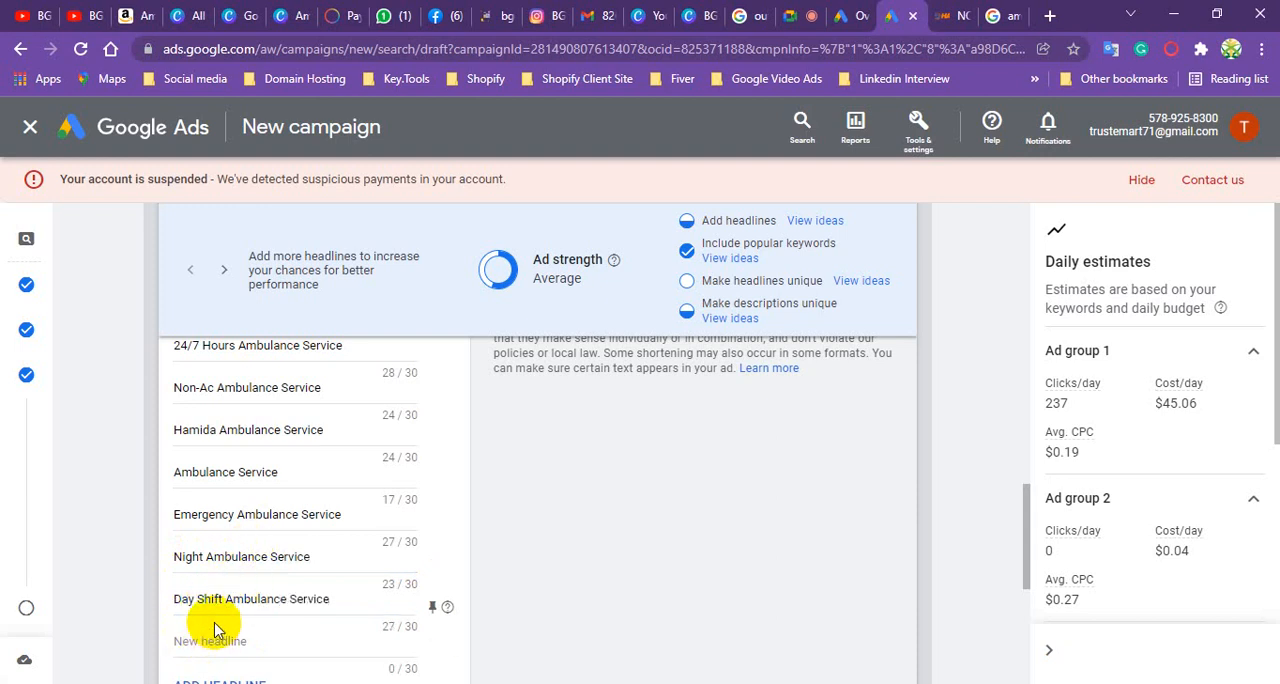
{"action": "scroll", "coordinate": [218, 600], "scroll_direction": "down", "scroll_amount": 1}
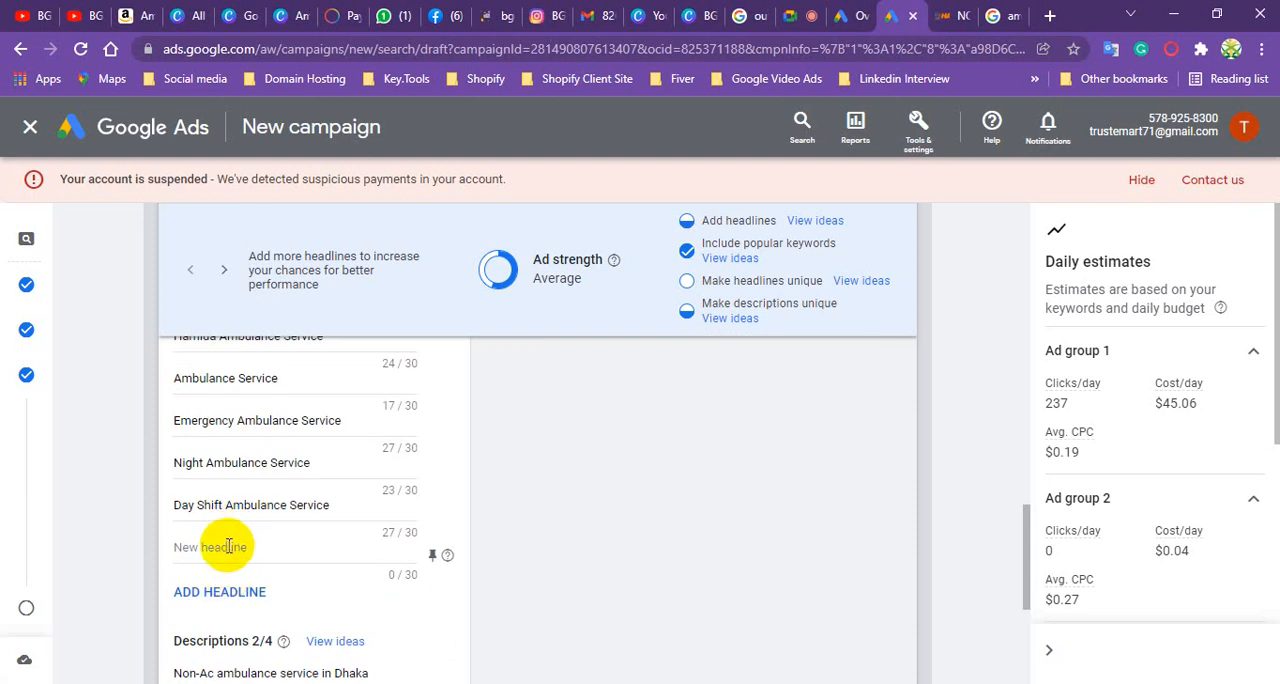
{"action": "left_click", "coordinate": [228, 546]}
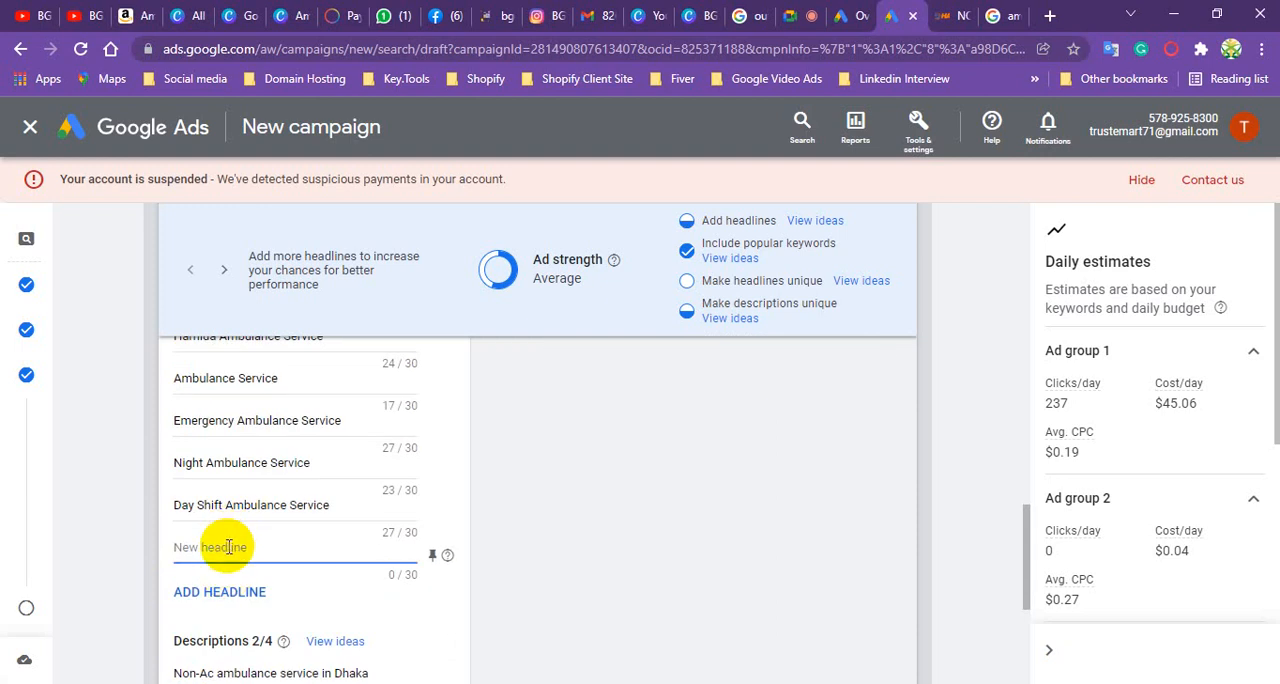
{"action": "type", "text": "MOrning Ambulance Service"}
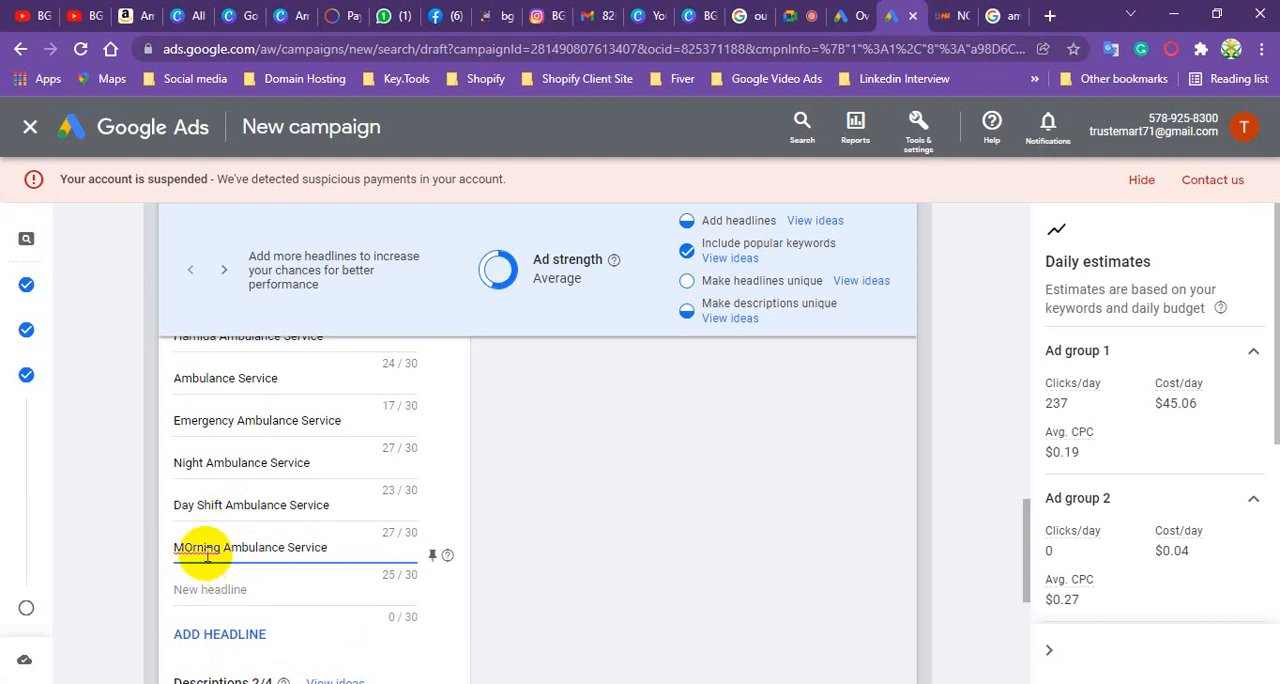
{"action": "right_click", "coordinate": [207, 552]}
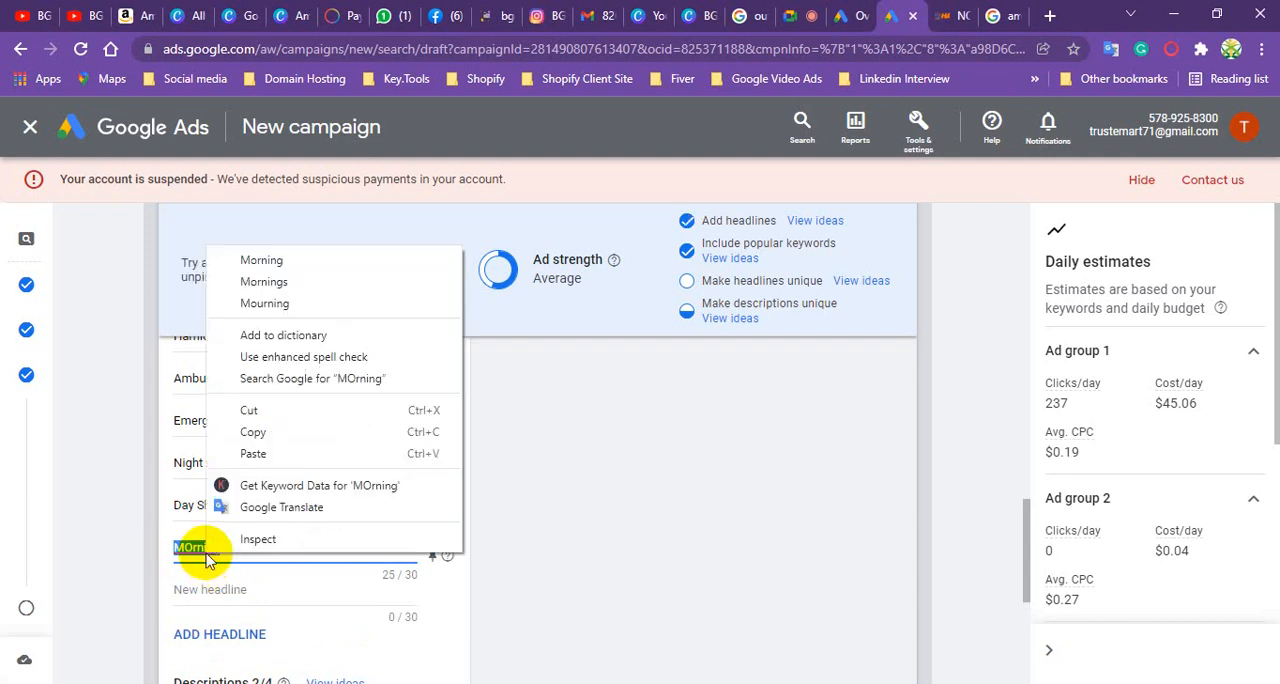
{"action": "left_click", "coordinate": [305, 288]}
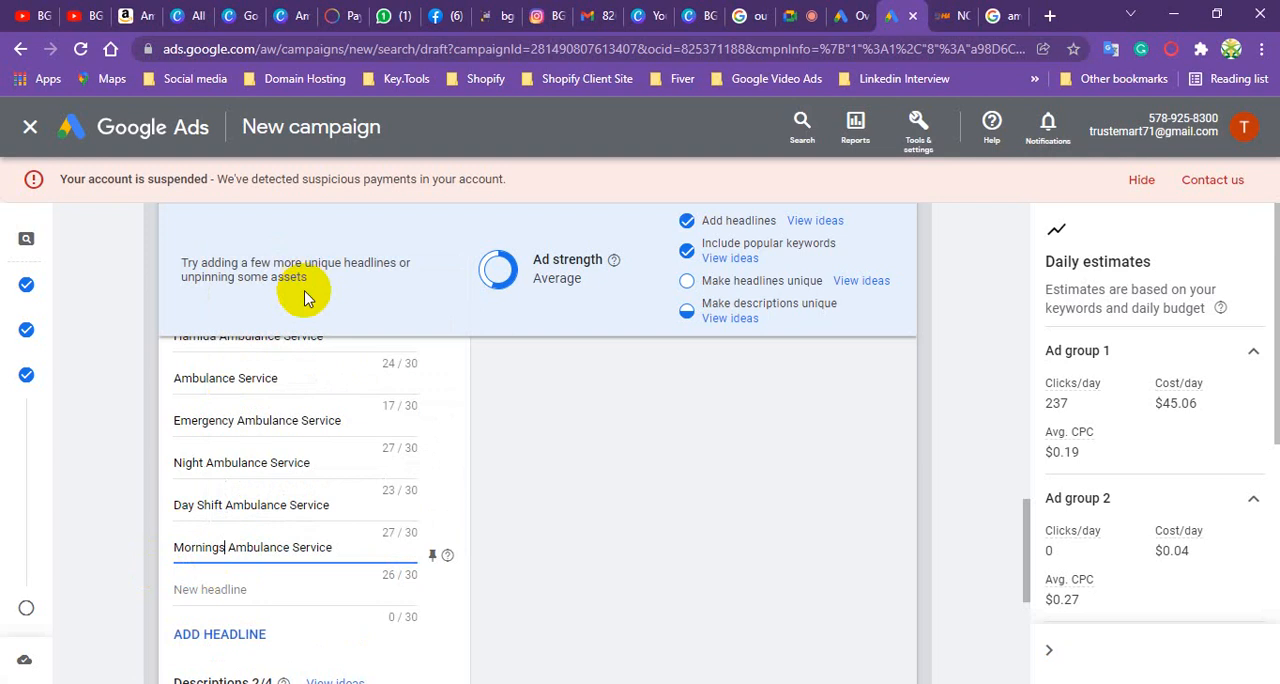
{"action": "left_click", "coordinate": [229, 588]}
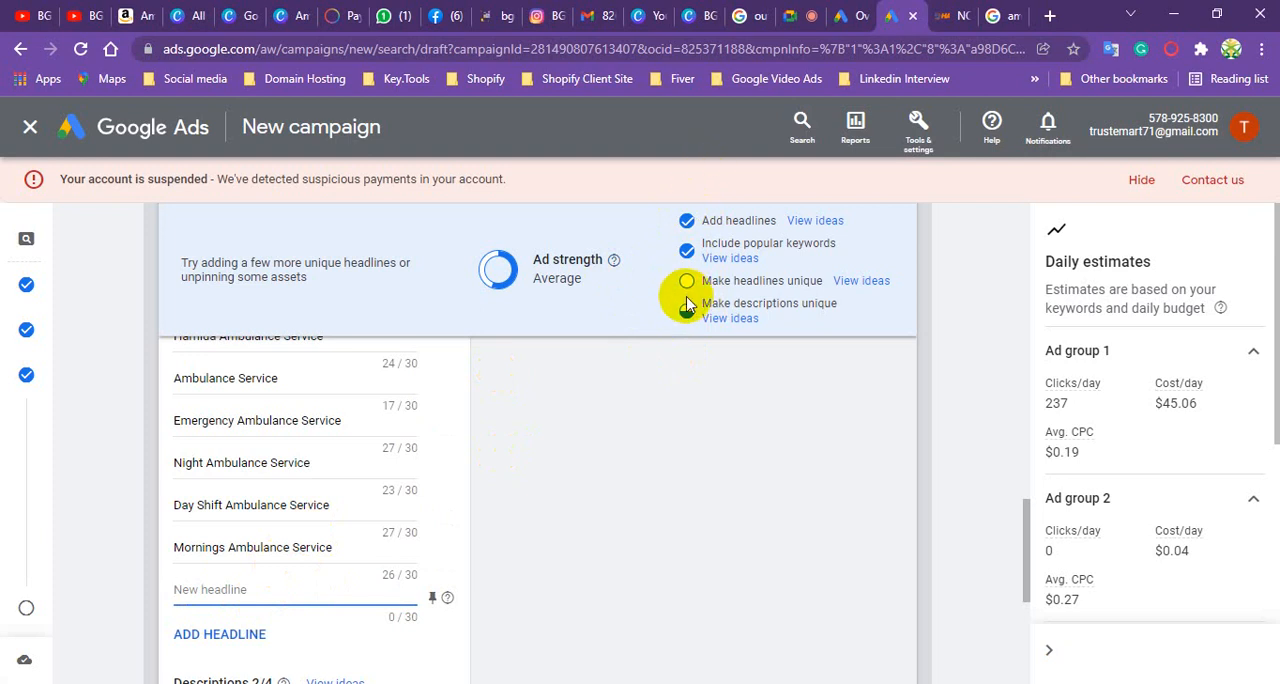
- Review the daily estimates and the ad's descriptions, and save the edited ad
{"action": "scroll", "coordinate": [1143, 414], "scroll_direction": "down", "scroll_amount": 3}
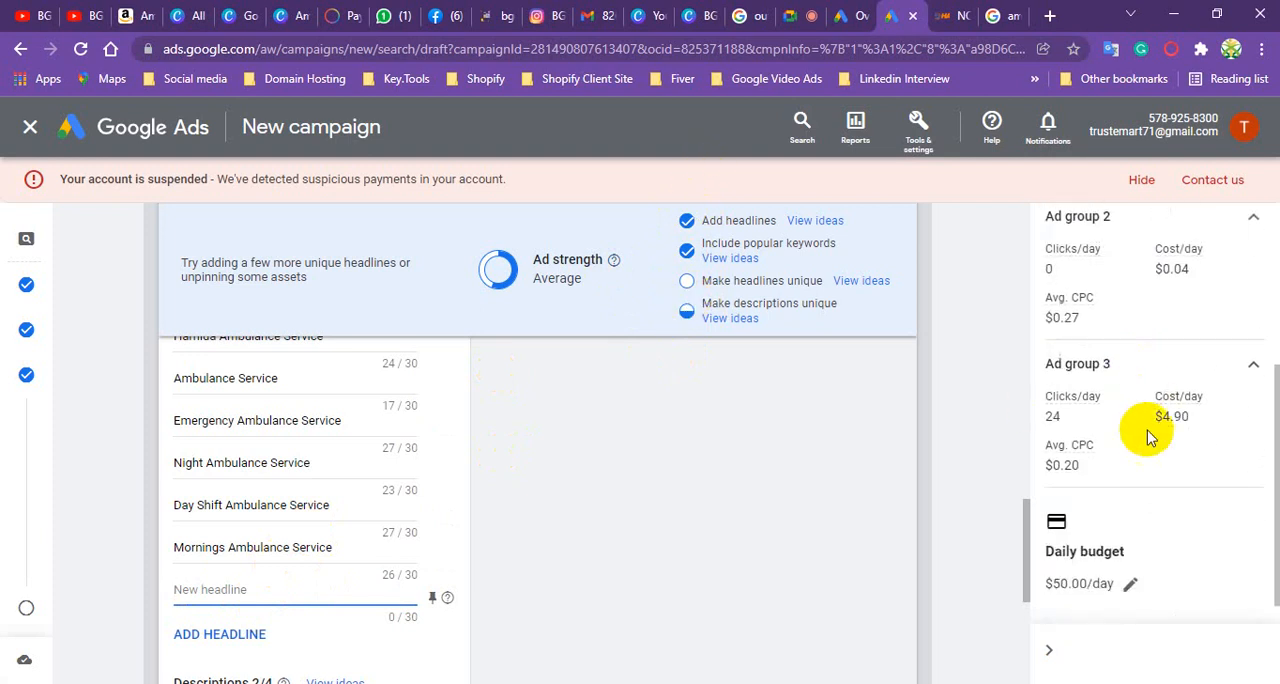
{"action": "scroll", "coordinate": [330, 520], "scroll_direction": "down", "scroll_amount": 2}
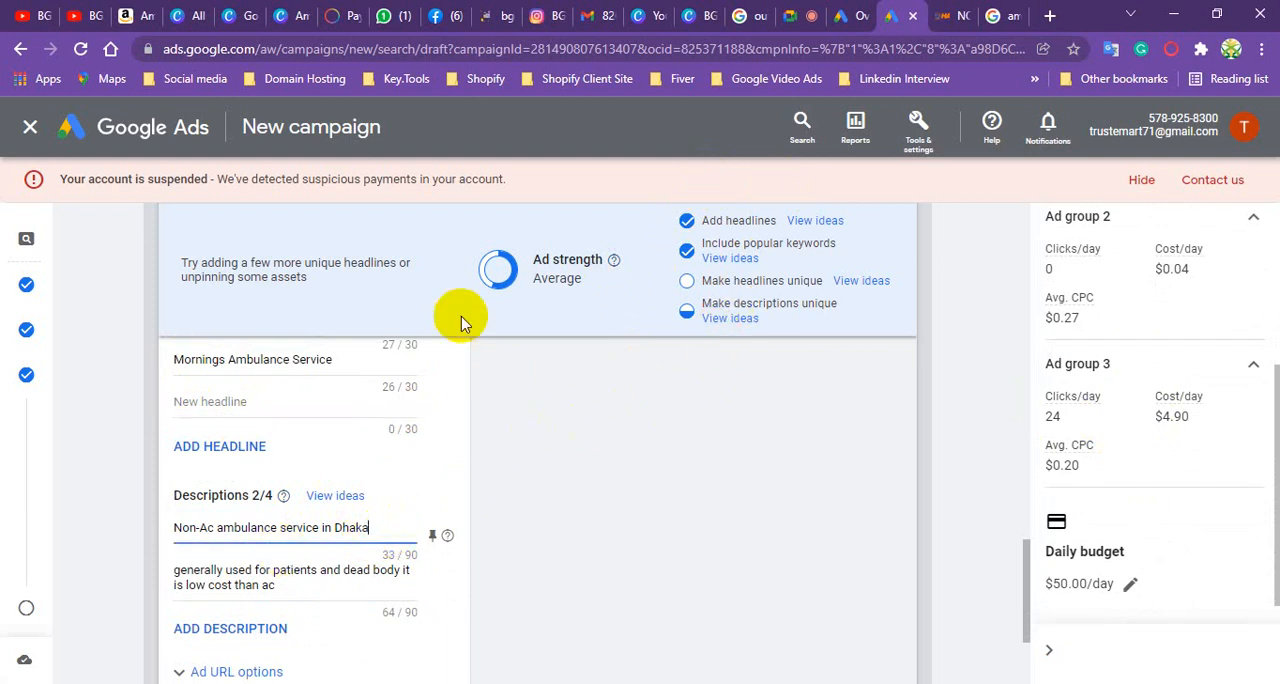
{"action": "scroll", "coordinate": [491, 452], "scroll_direction": "down", "scroll_amount": 2}
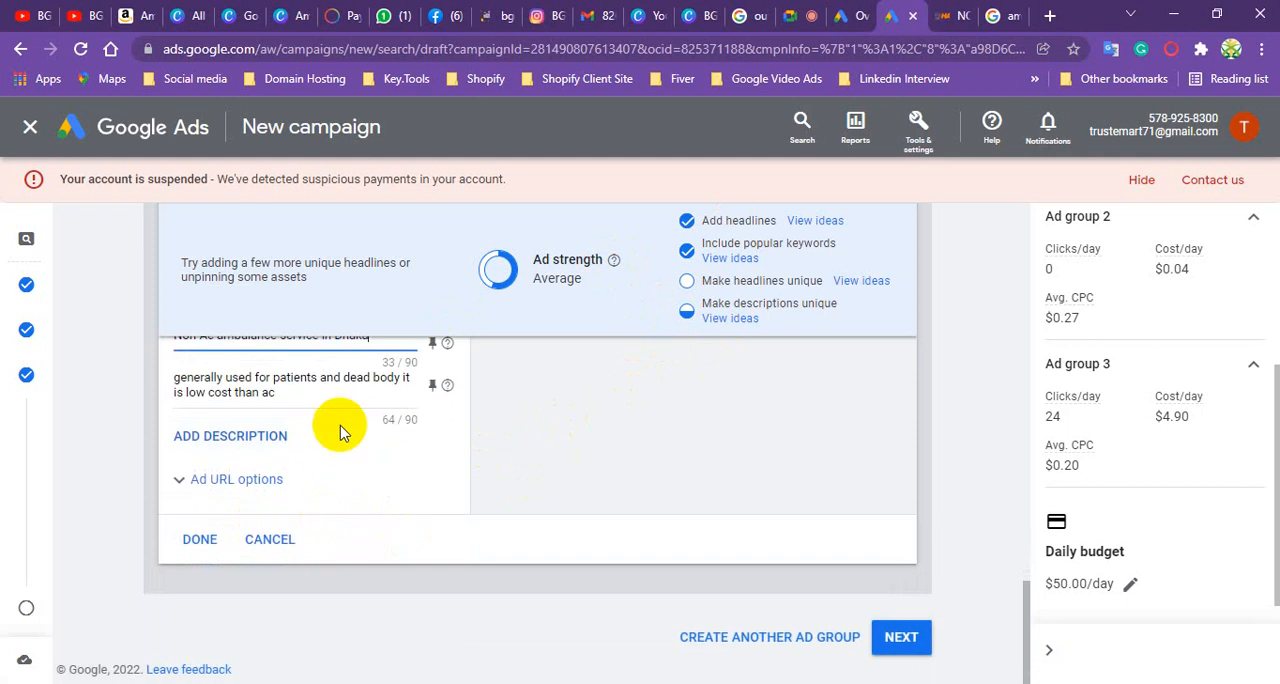
{"action": "left_click", "coordinate": [200, 539]}
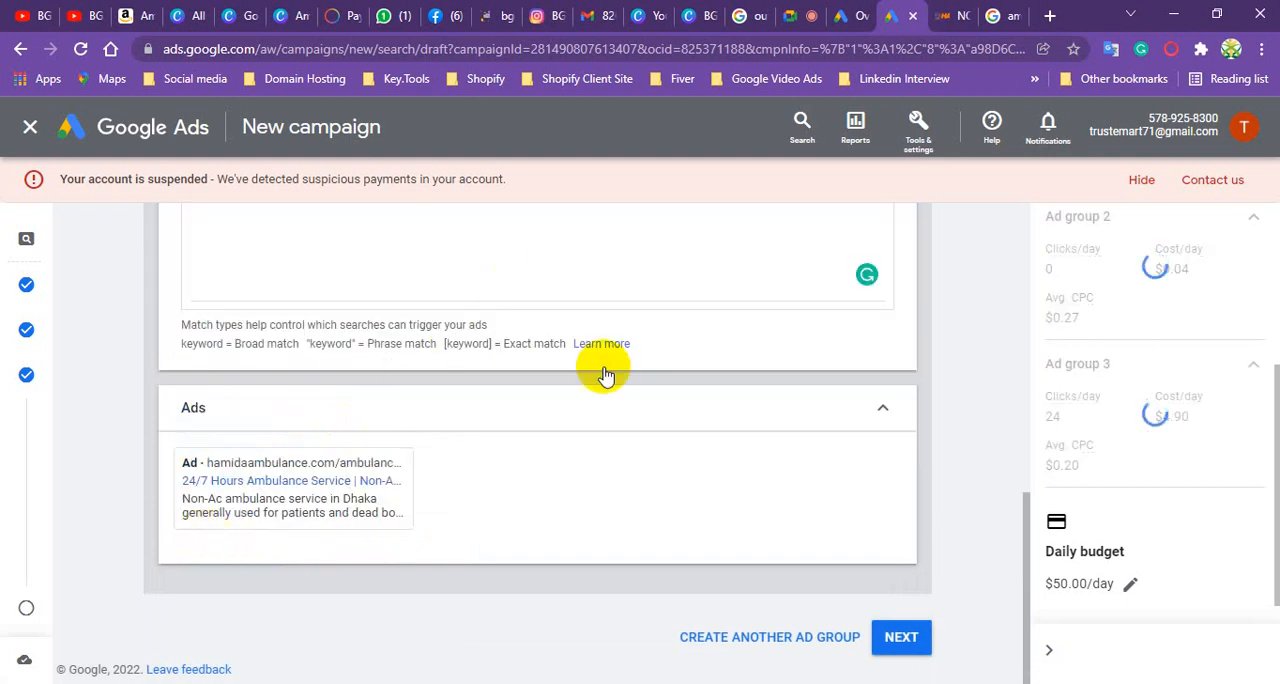
- Check the ad group's keyword and saved ad, and continue to the campaign's Extensions page
{"action": "scroll", "coordinate": [510, 430], "scroll_direction": "up", "scroll_amount": 4}
{"action": "scroll", "coordinate": [415, 240], "scroll_direction": "down", "scroll_amount": 3}
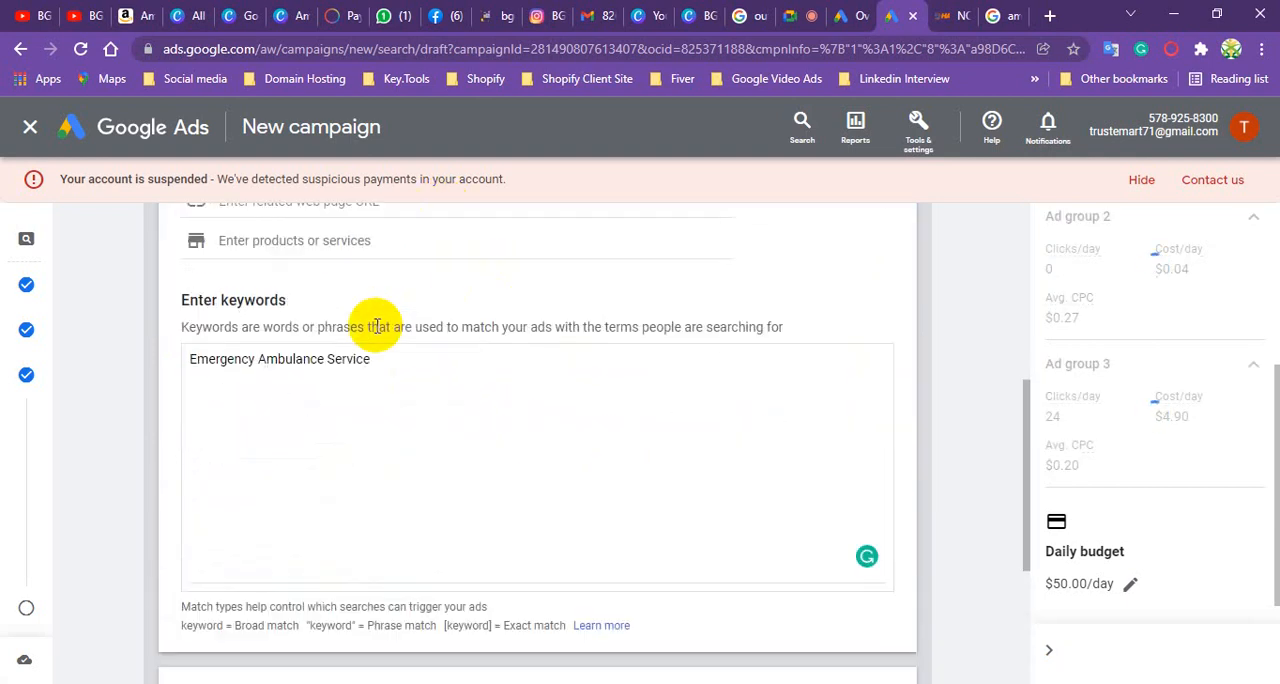
{"action": "scroll", "coordinate": [365, 342], "scroll_direction": "up", "scroll_amount": 1}
{"action": "scroll", "coordinate": [365, 342], "scroll_direction": "up", "scroll_amount": 2}
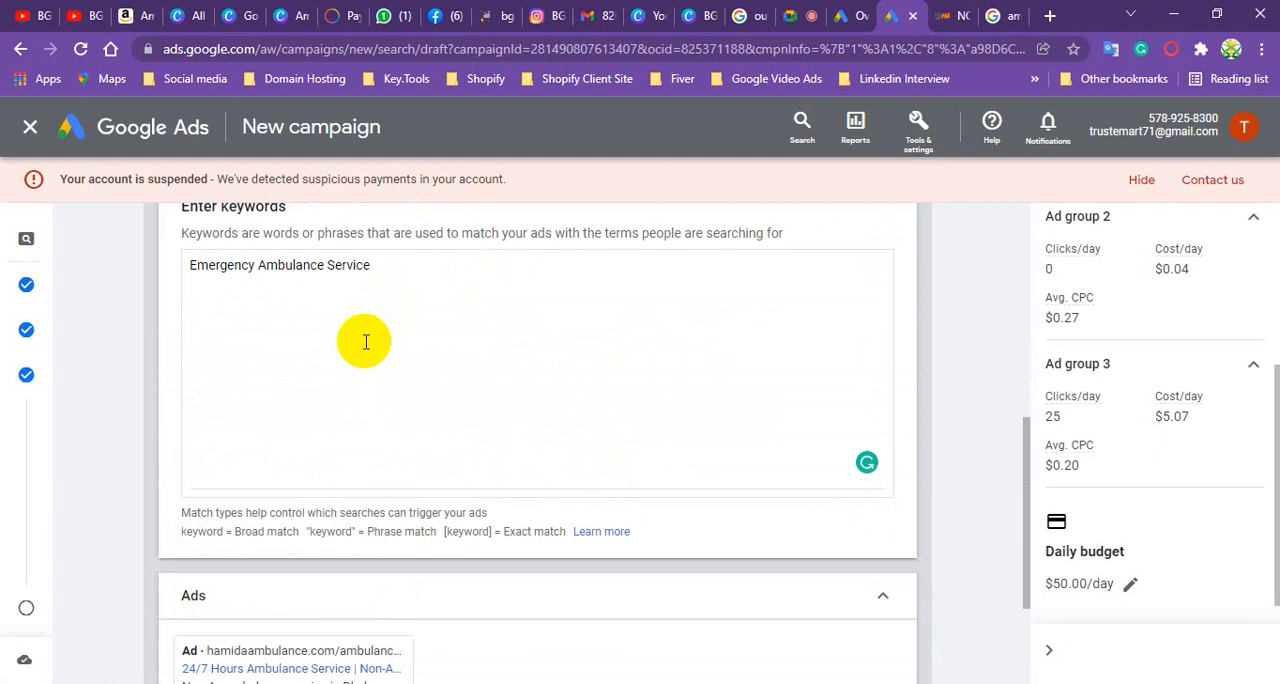
{"action": "scroll", "coordinate": [329, 409], "scroll_direction": "down", "scroll_amount": 3}
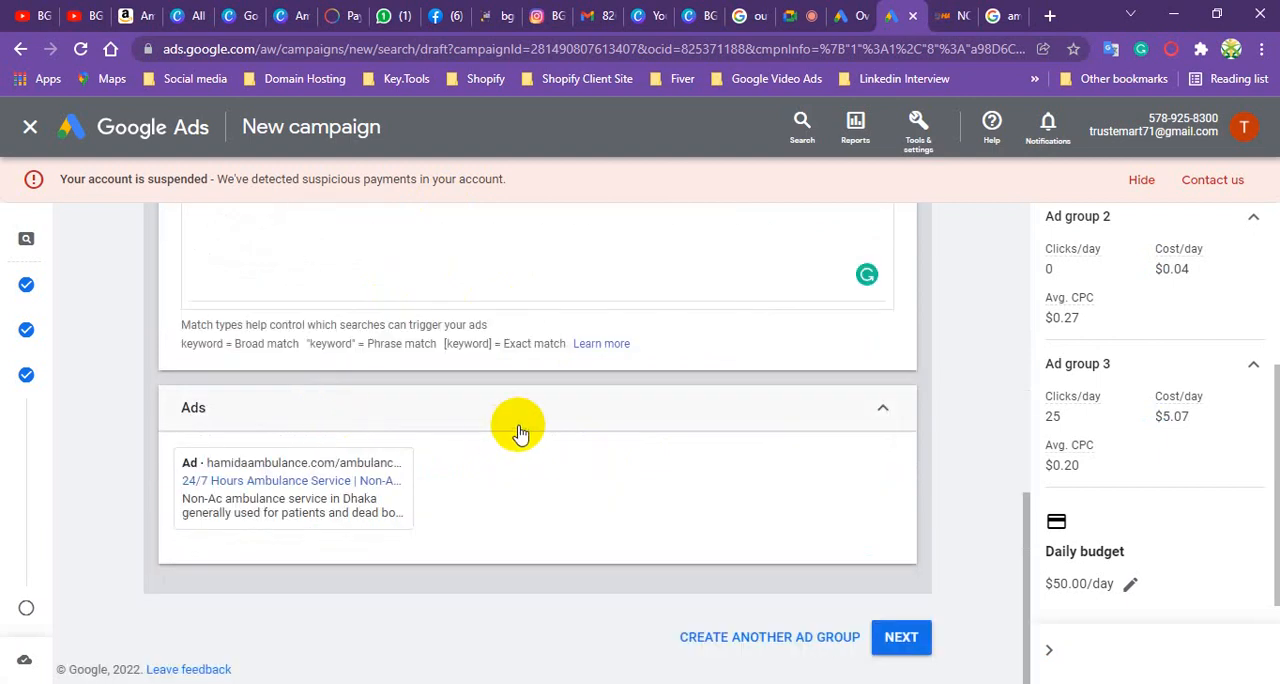
{"action": "left_click", "coordinate": [903, 640]}
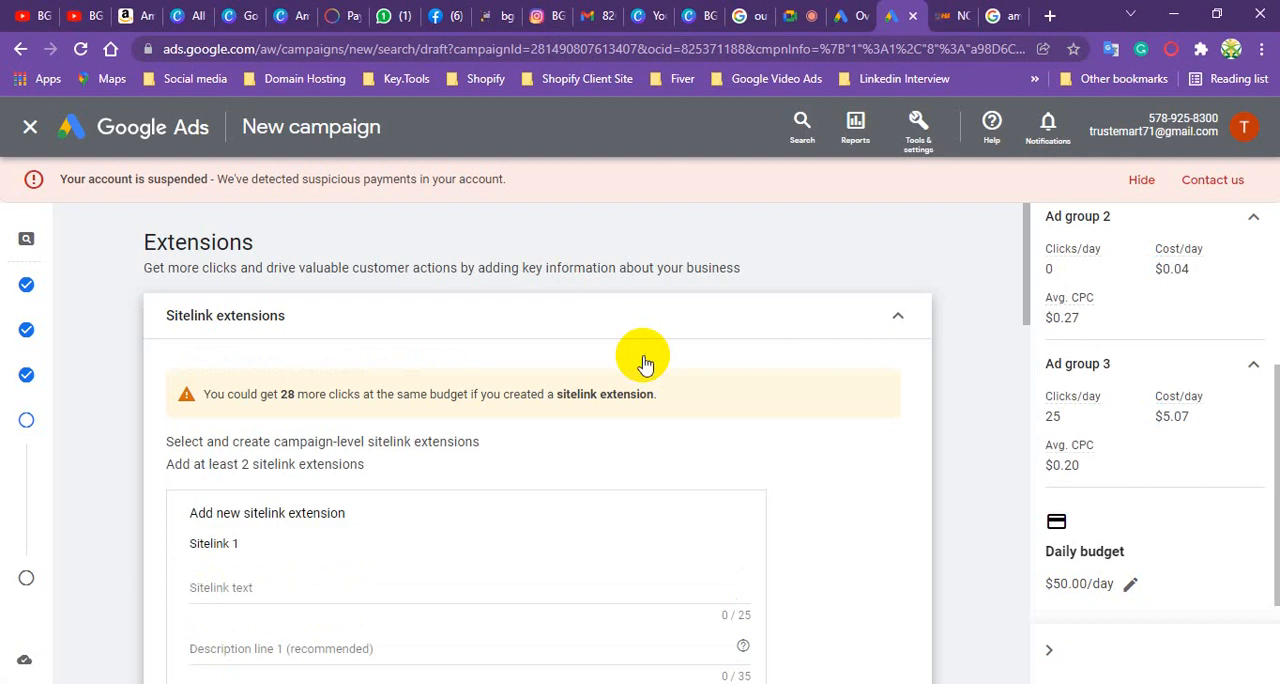
- Switch to the Google results for "ambulance service" and examine the sponsored ad with its sitelinks
{"action": "left_click", "coordinate": [1000, 15]}
{"action": "scroll", "coordinate": [200, 250], "scroll_direction": "up", "scroll_amount": 20}
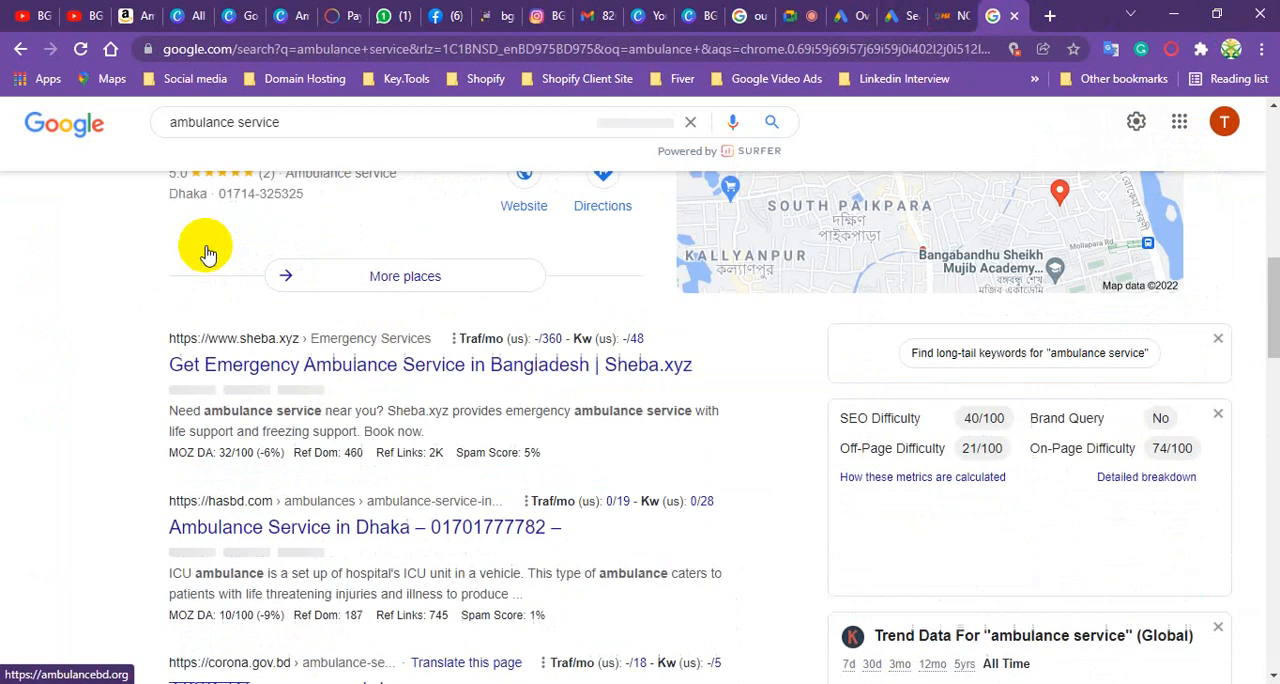
{"action": "scroll", "coordinate": [250, 200], "scroll_direction": "up", "scroll_amount": 1}
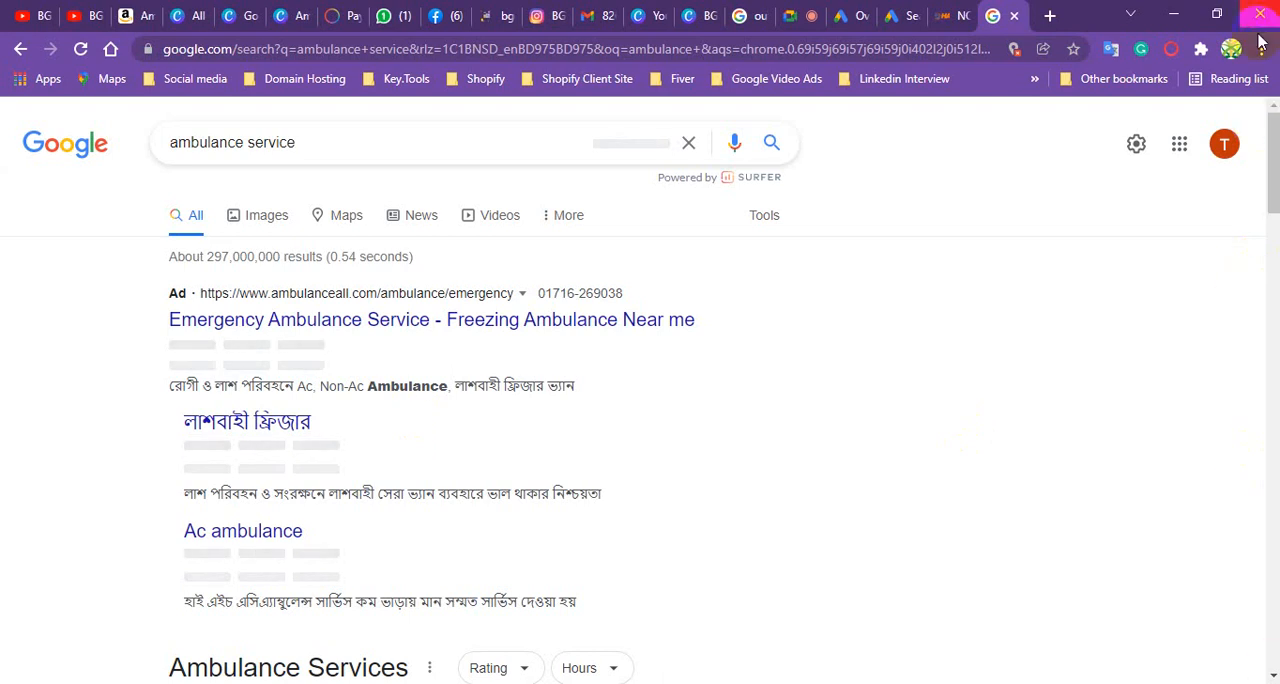
- Switch back to the Google Ads campaign draft and review the empty sitelink extension fields on the Extensions page
{"action": "left_click", "coordinate": [897, 15]}
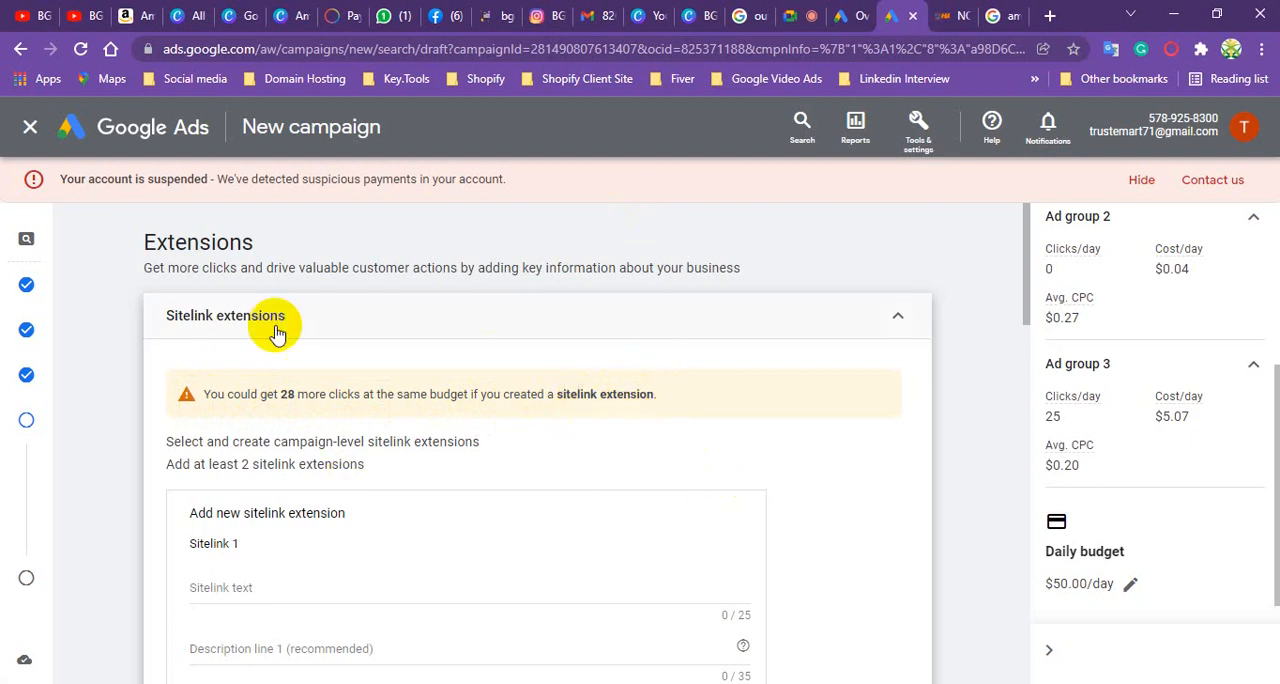
{"action": "scroll", "coordinate": [210, 425], "scroll_direction": "down", "scroll_amount": 1}
{"action": "scroll", "coordinate": [289, 390], "scroll_direction": "down", "scroll_amount": 3}
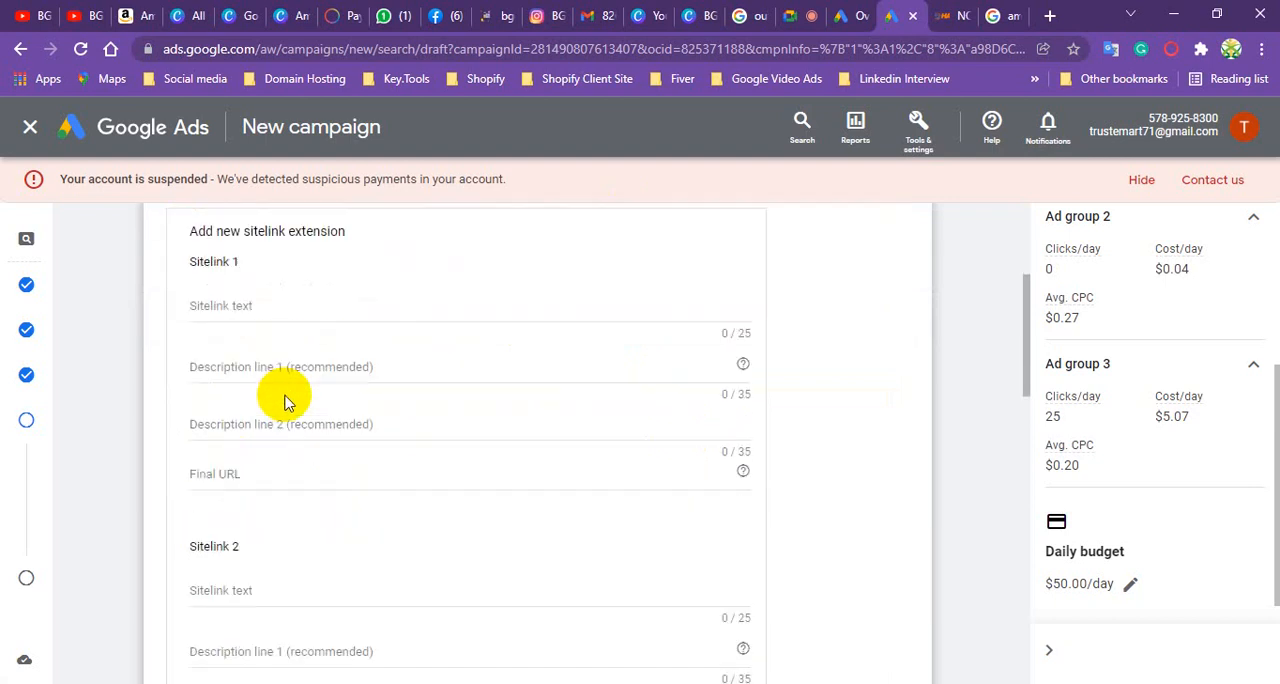
{"action": "scroll", "coordinate": [284, 408], "scroll_direction": "down", "scroll_amount": 4}
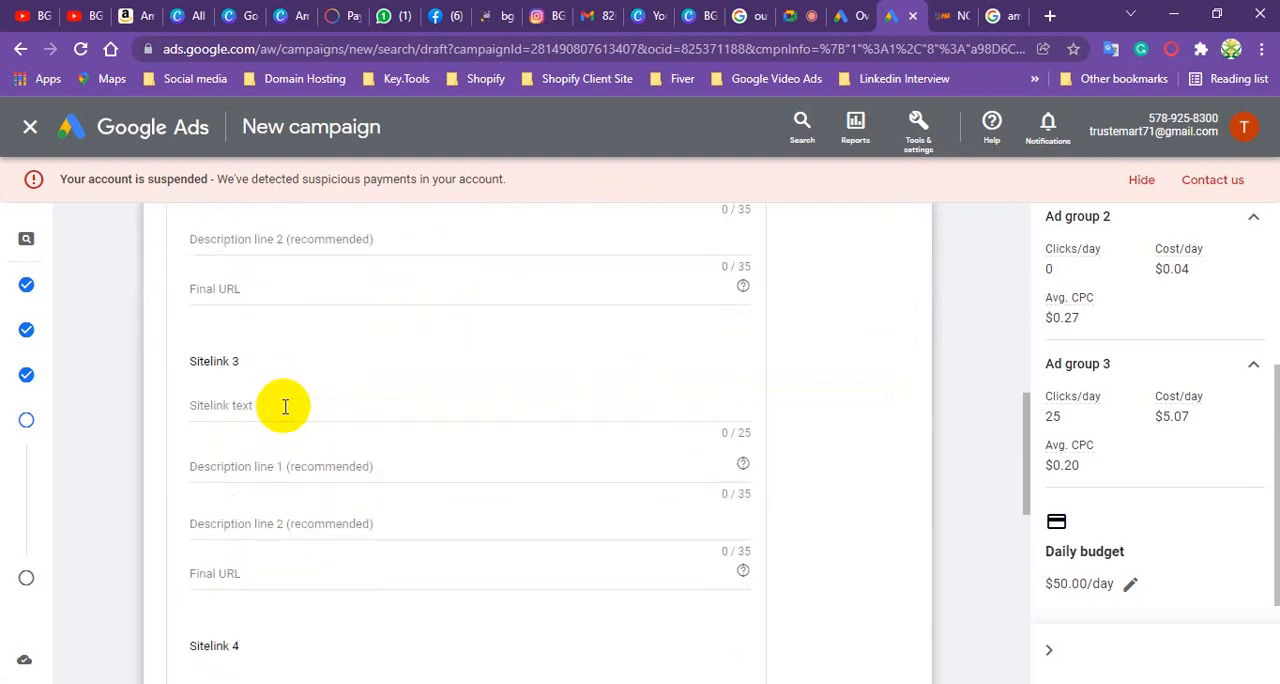
- Switch to the Google results, search for "website design" and look through the sponsored ad's sitelinks and the other results
{"action": "left_click", "coordinate": [1000, 14]}
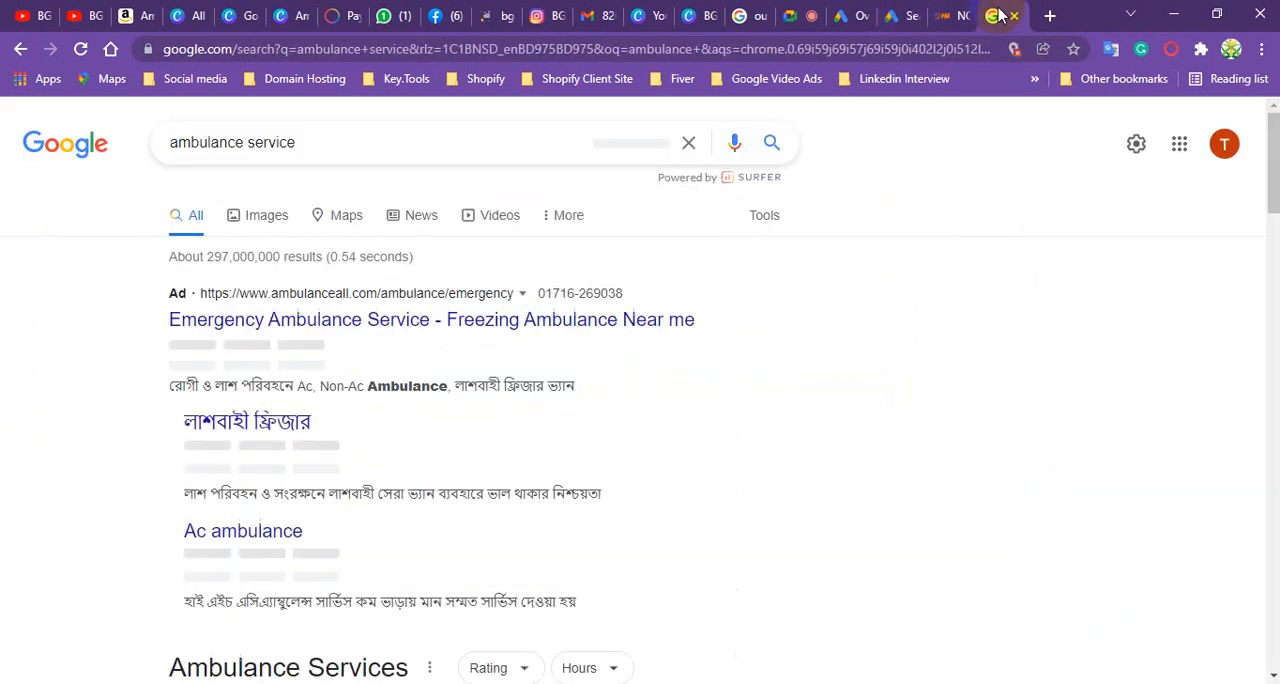
{"action": "left_click", "coordinate": [365, 144]}
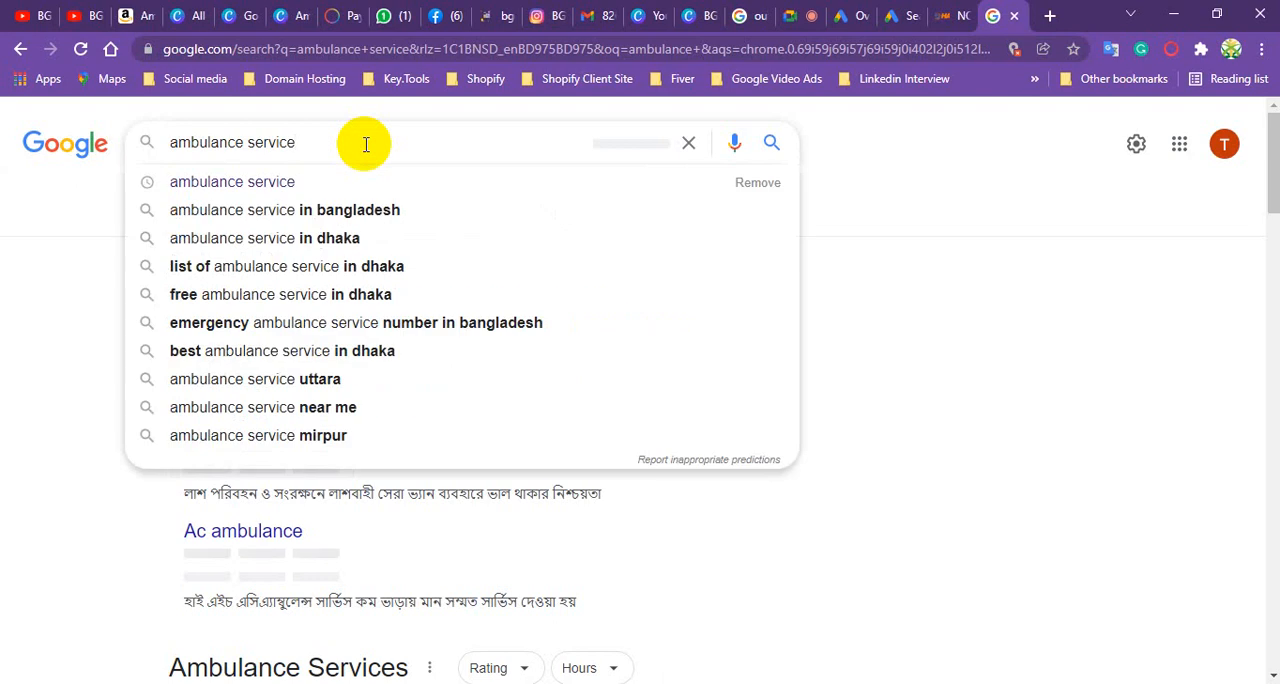
{"action": "key", "text": "BackSpace"}
{"action": "key", "text": "BackSpace"}
{"action": "key", "text": "BackSpace"}
{"action": "key", "text": "BackSpace"}
{"action": "key", "text": "BackSpace"}
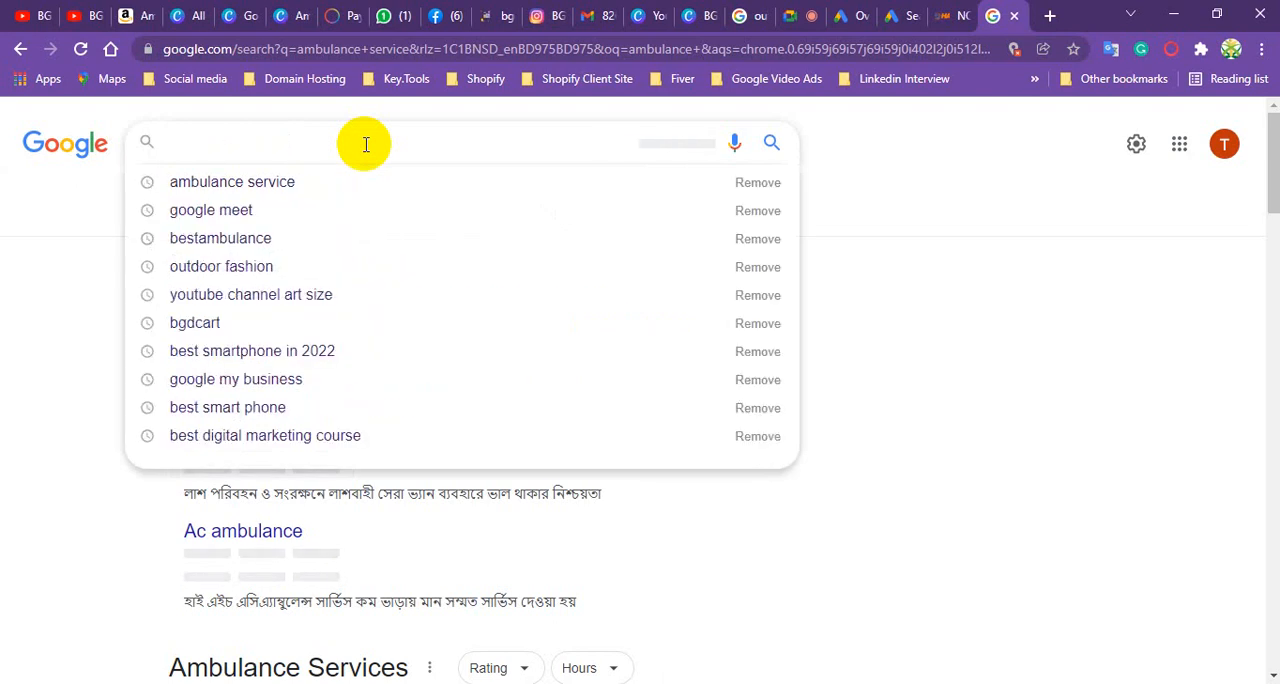
{"action": "type", "text": "web"}
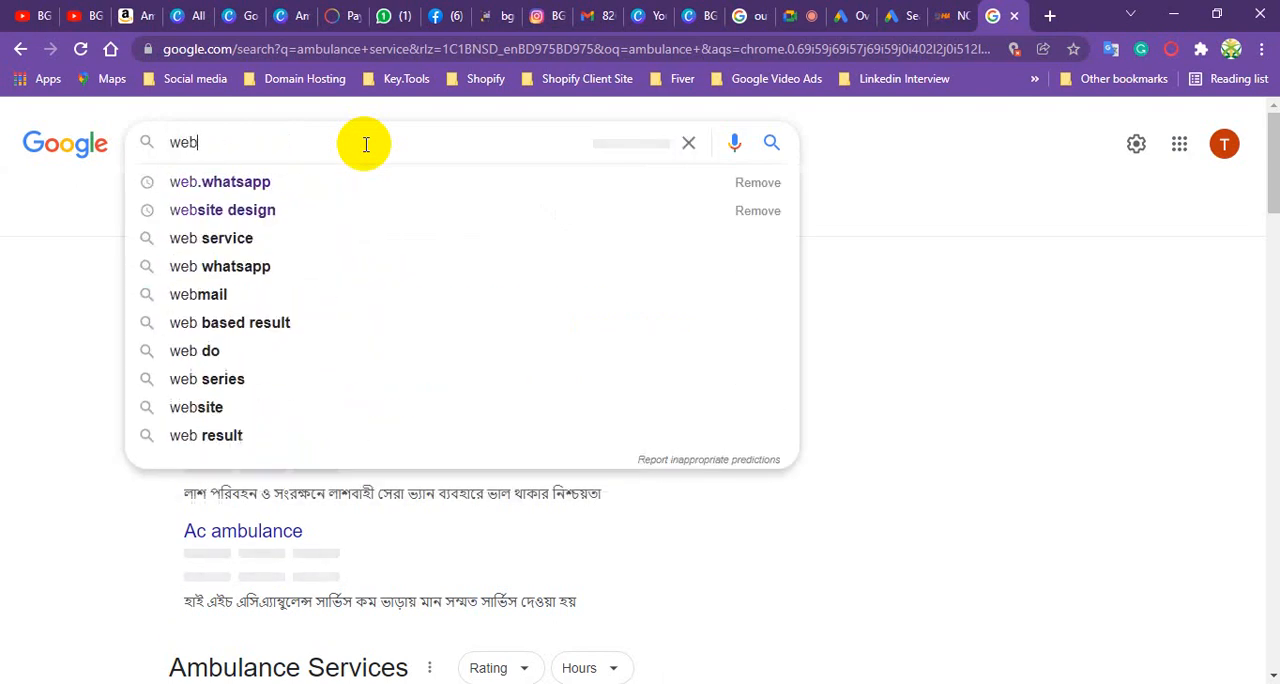
{"action": "type", "text": "site"}
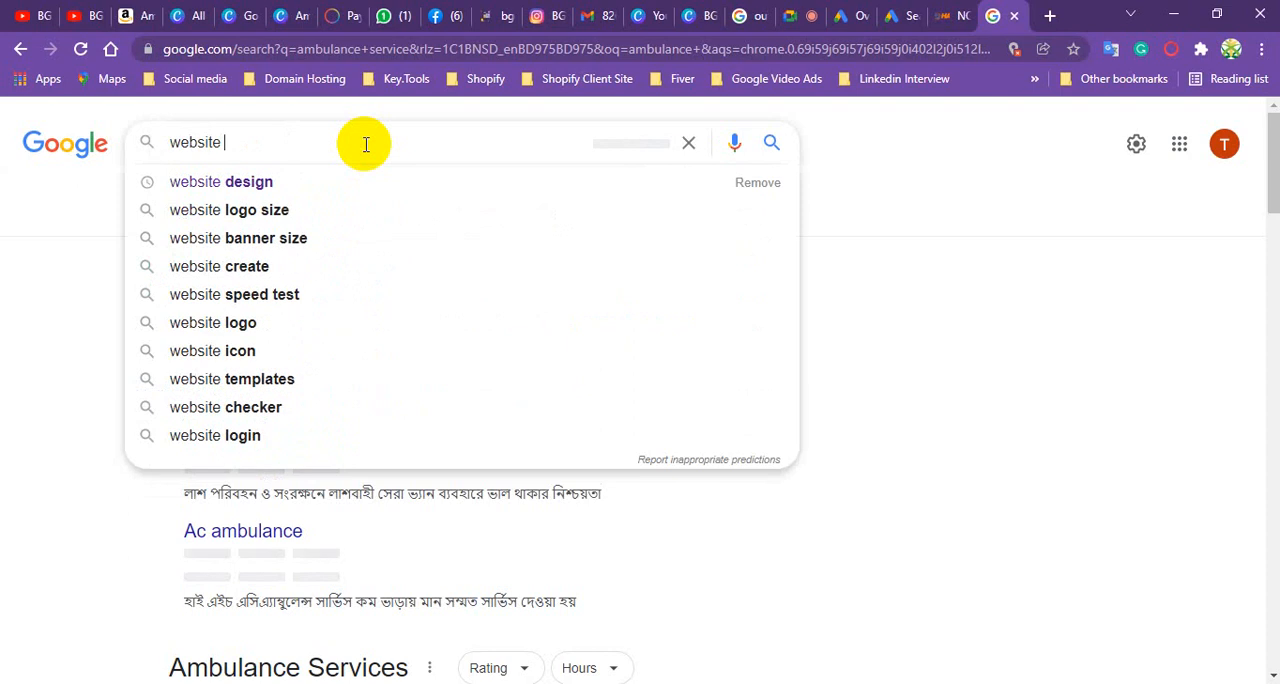
{"action": "left_click", "coordinate": [285, 181]}
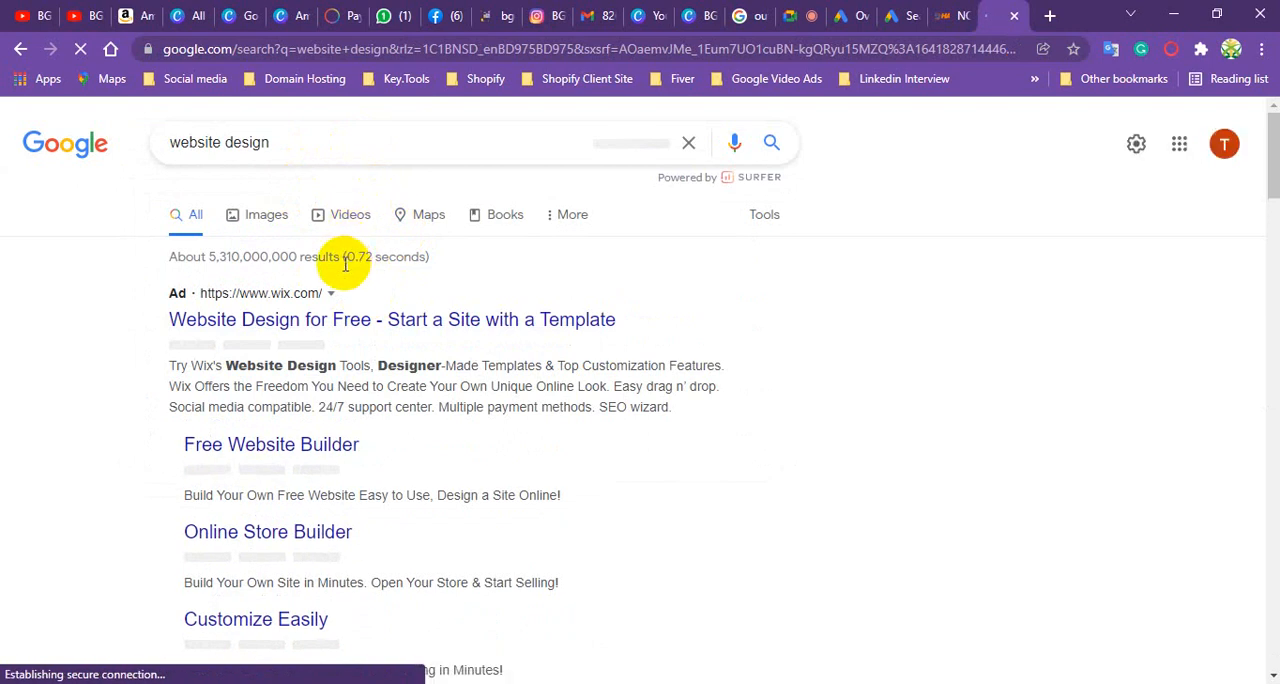
{"action": "scroll", "coordinate": [340, 265], "scroll_direction": "down", "scroll_amount": 7}
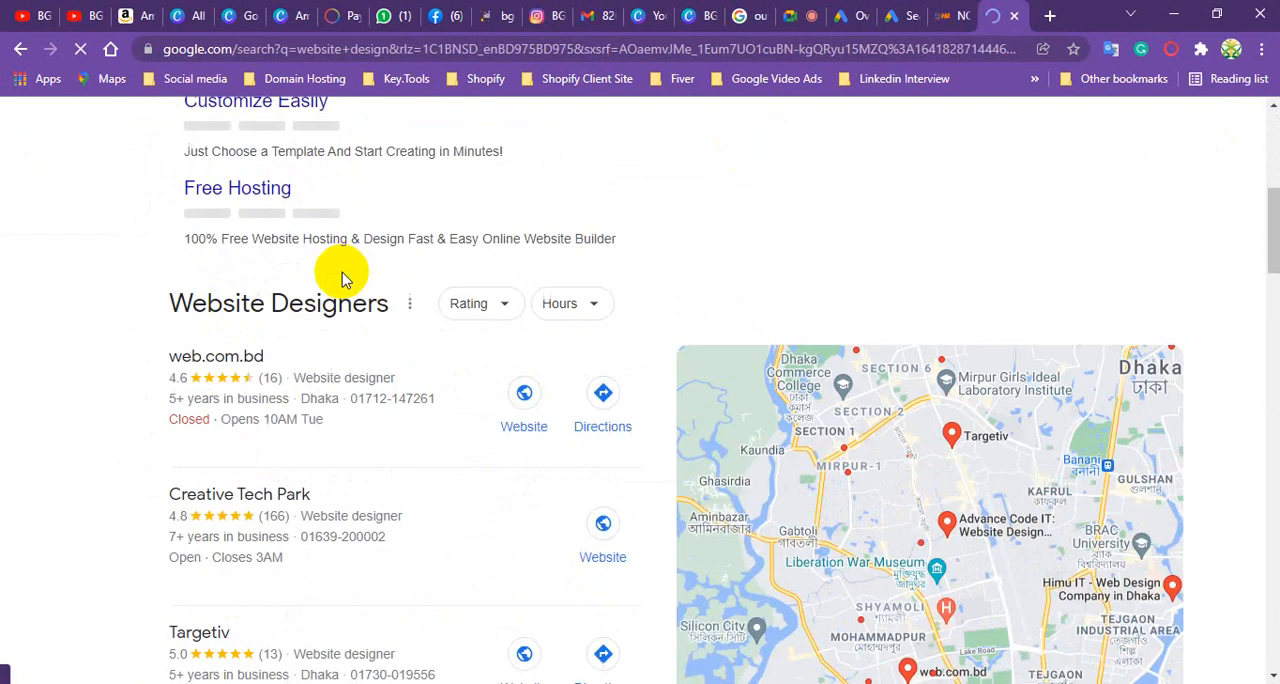
{"action": "scroll", "coordinate": [335, 325], "scroll_direction": "down", "scroll_amount": 8}
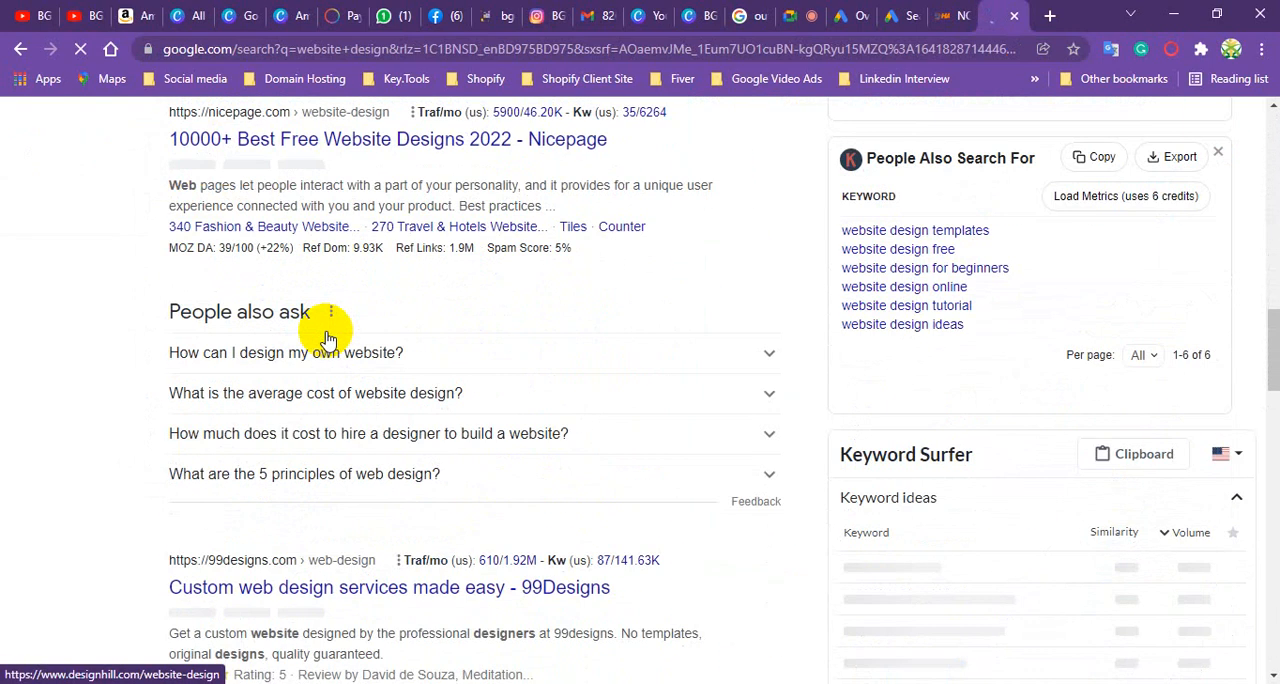
{"action": "scroll", "coordinate": [330, 328], "scroll_direction": "down", "scroll_amount": 15}
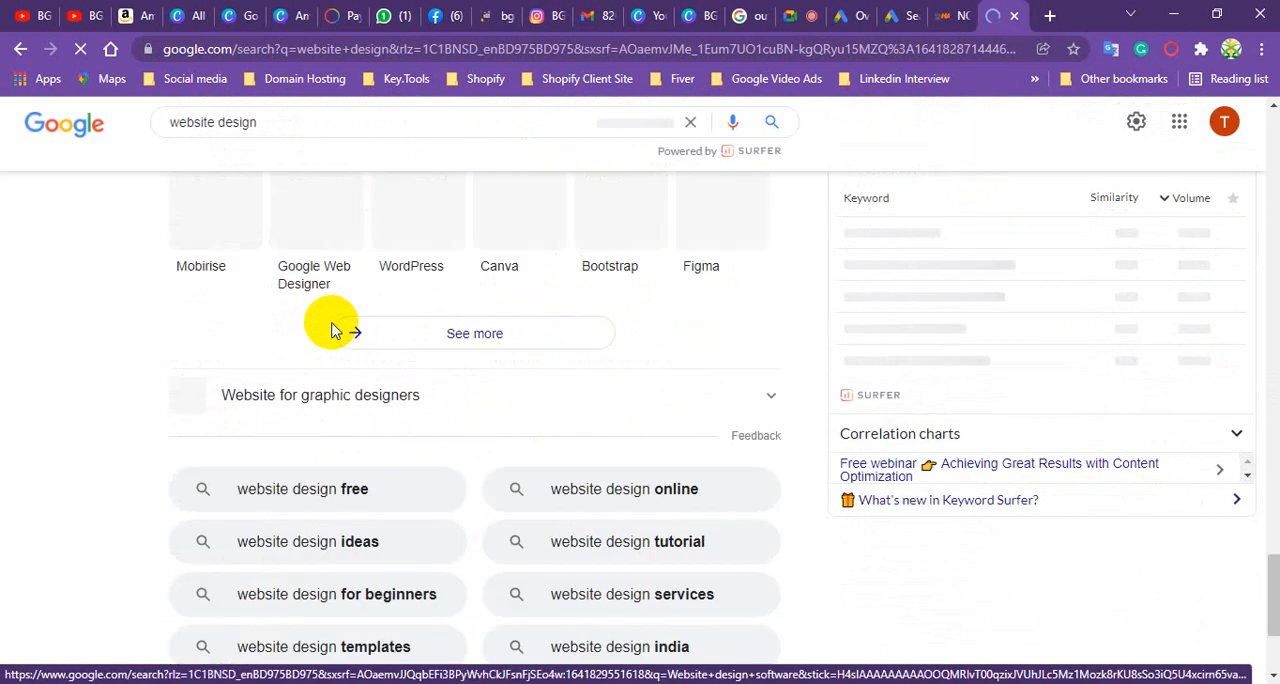
{"action": "scroll", "coordinate": [330, 325], "scroll_direction": "up", "scroll_amount": 15}
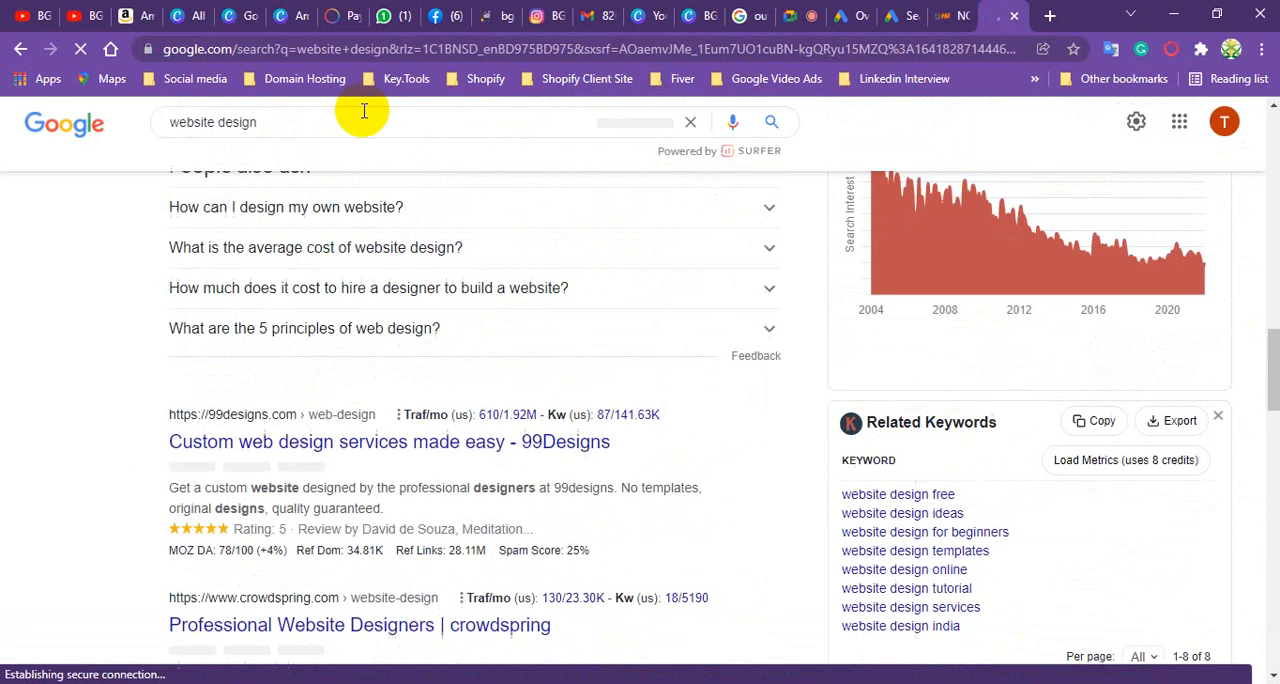
- Replace the Google query with "Digital Marketing Course" and run the search
{"action": "left_click", "coordinate": [303, 131]}
{"action": "key", "text": "BackSpace"}
{"action": "key", "text": "BackSpace"}
{"action": "key", "text": "BackSpace"}
{"action": "key", "text": "BackSpace"}
{"action": "key", "text": "BackSpace"}
{"action": "key", "text": "BackSpace"}
{"action": "key", "text": "BackSpace"}
{"action": "key", "text": "BackSpace"}
{"action": "key", "text": "BackSpace"}
{"action": "key", "text": "BackSpace"}
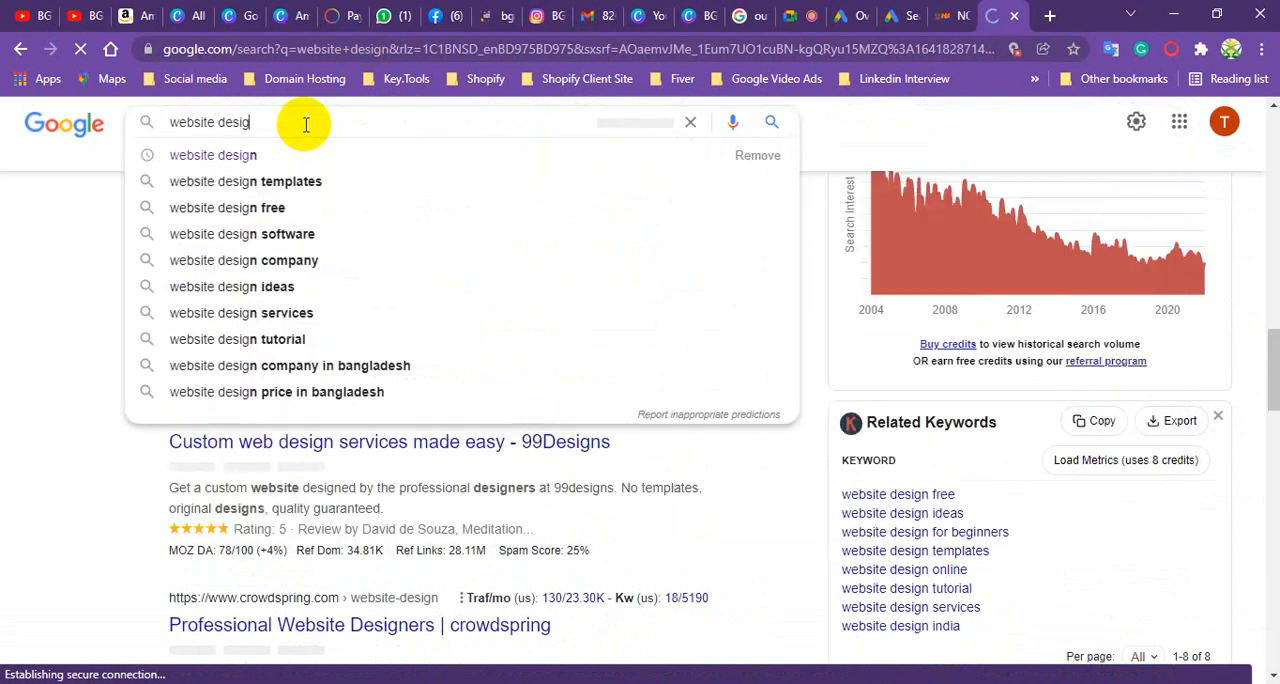
{"action": "key", "text": "BackSpace"}
{"action": "key", "text": "BackSpace"}
{"action": "key", "text": "BackSpace"}
{"action": "key", "text": "BackSpace"}
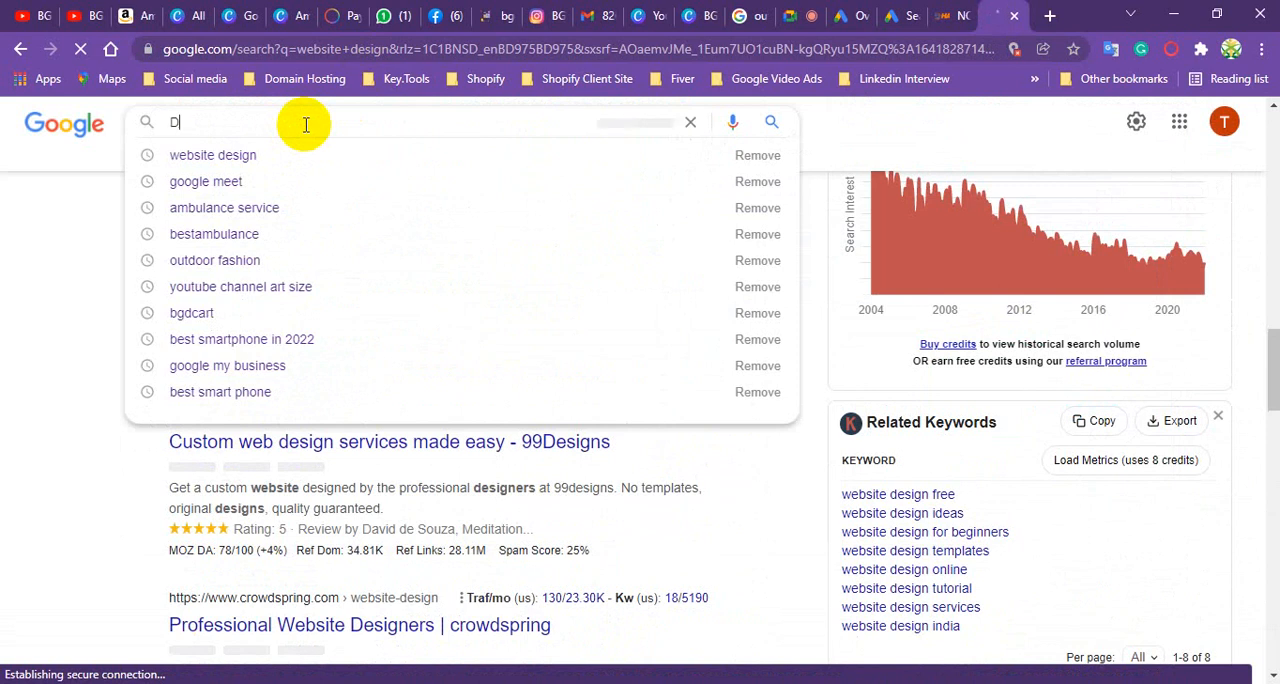
{"action": "type", "text": "Digita"}
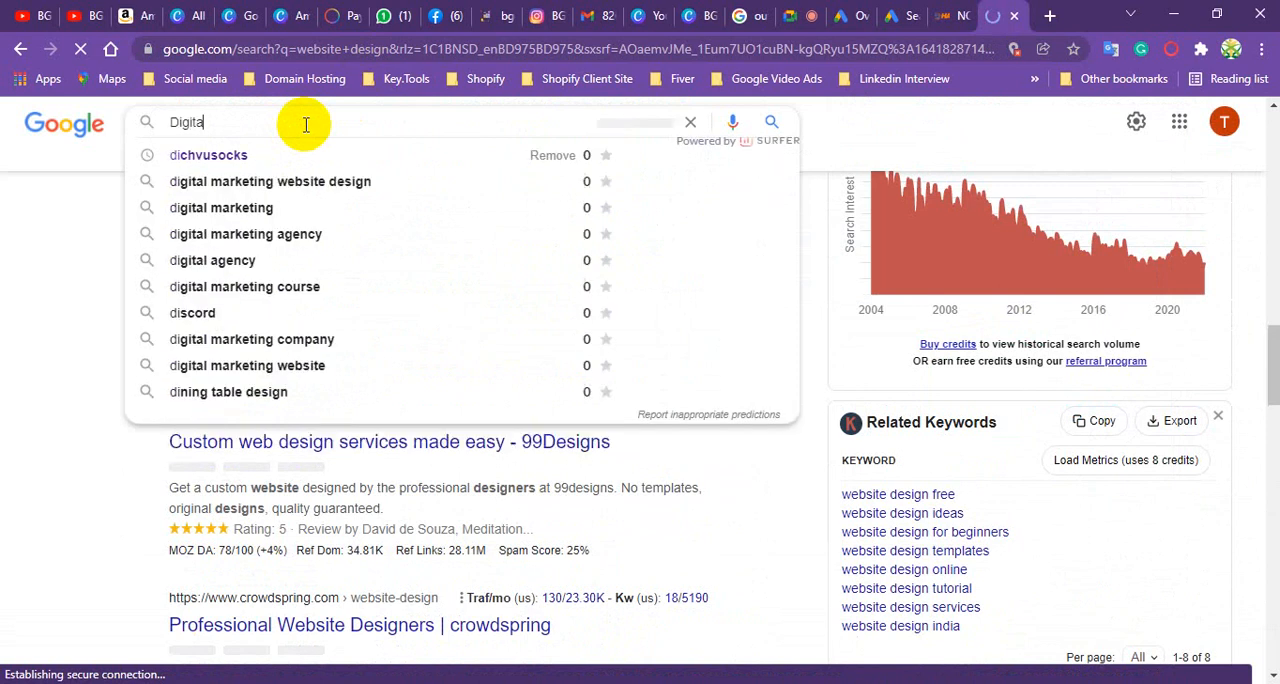
{"action": "type", "text": "l Mark"}
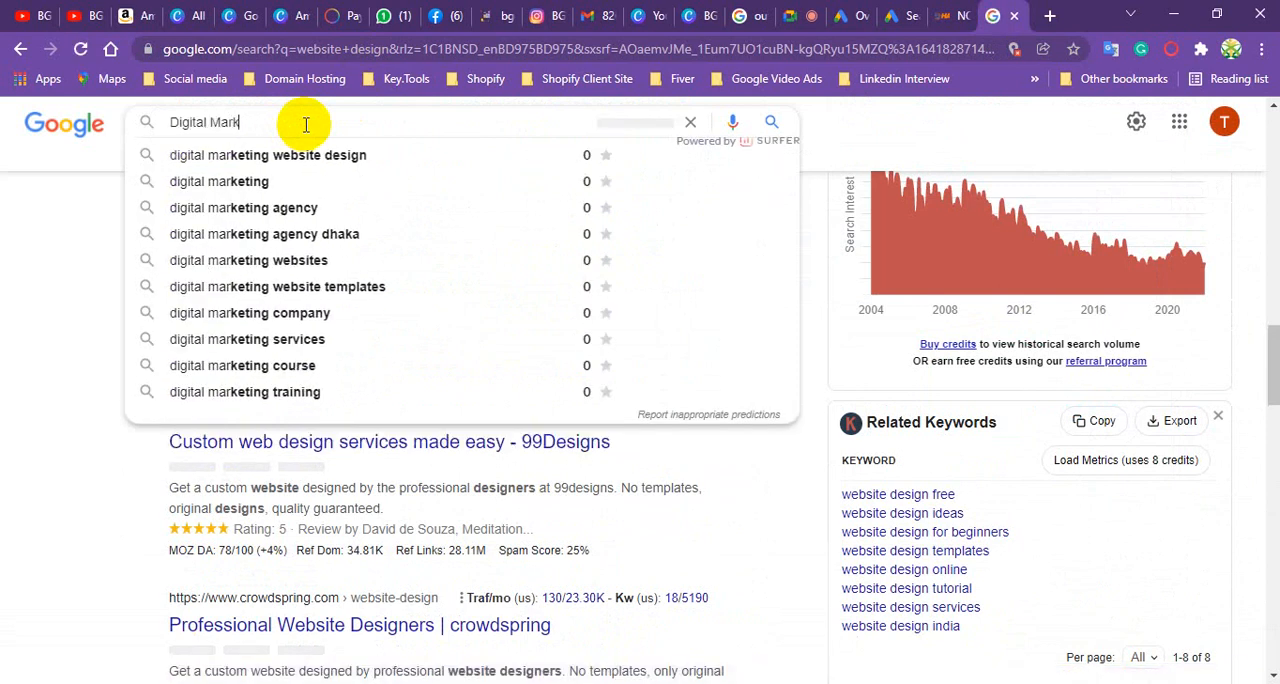
{"action": "type", "text": "eting "}
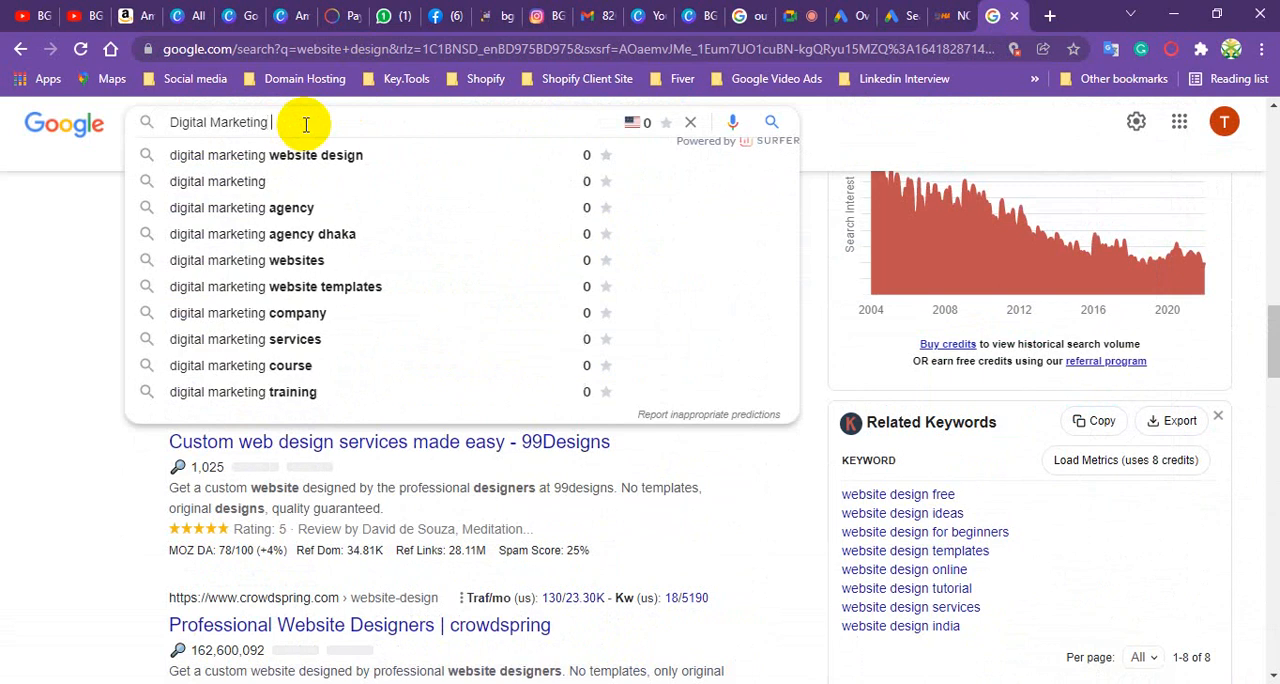
{"action": "type", "text": "Course"}
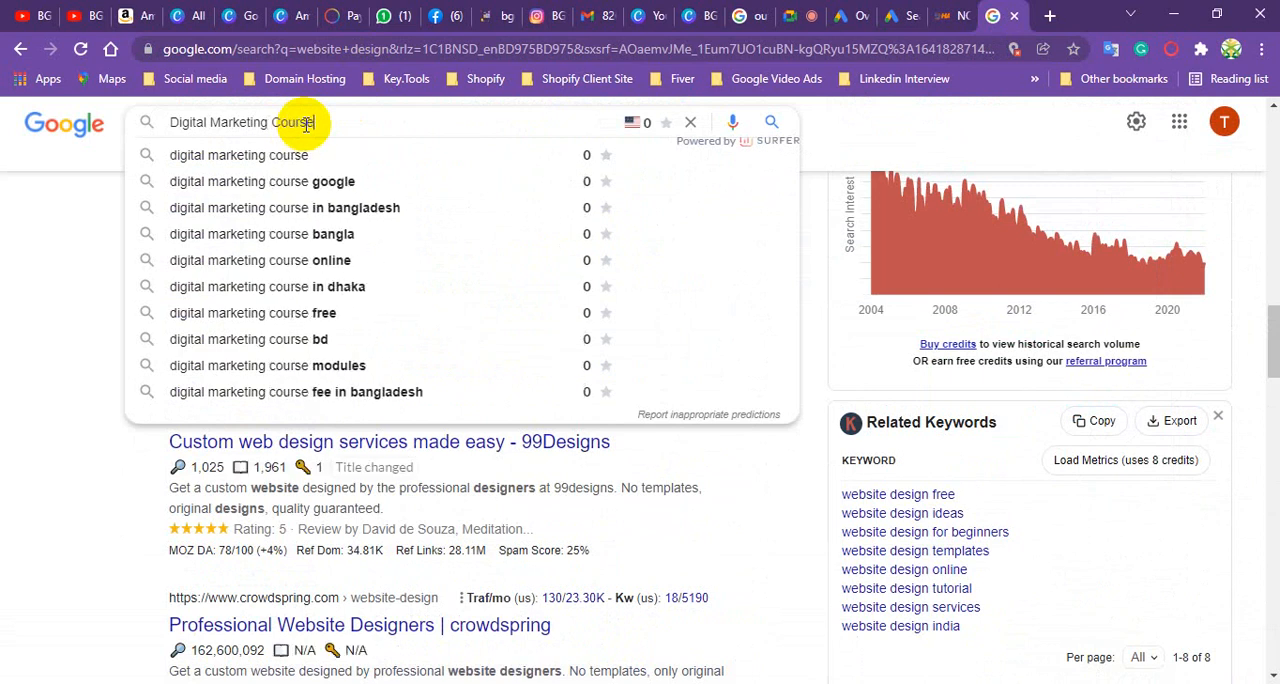
{"action": "key", "text": "Return"}
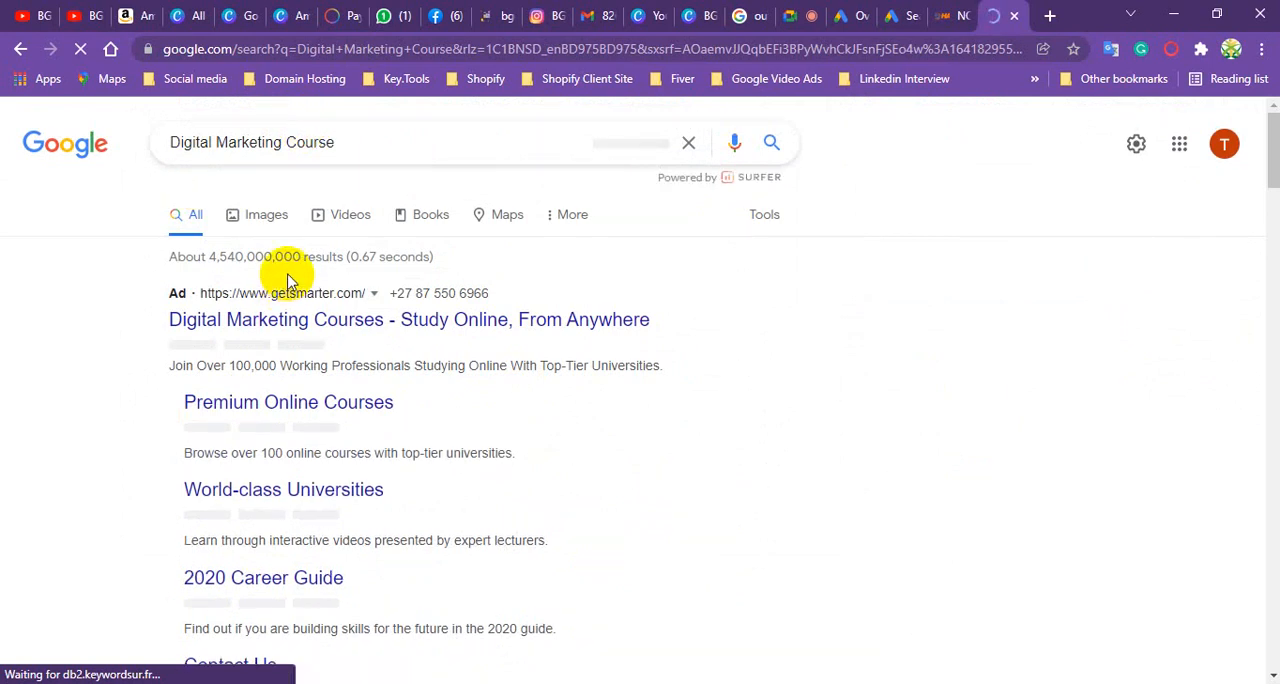
- Compare the sponsored ads for the digital marketing course search, checking which ones show sitelinks under their headline and description
{"action": "scroll", "coordinate": [287, 283], "scroll_direction": "down", "scroll_amount": 2}
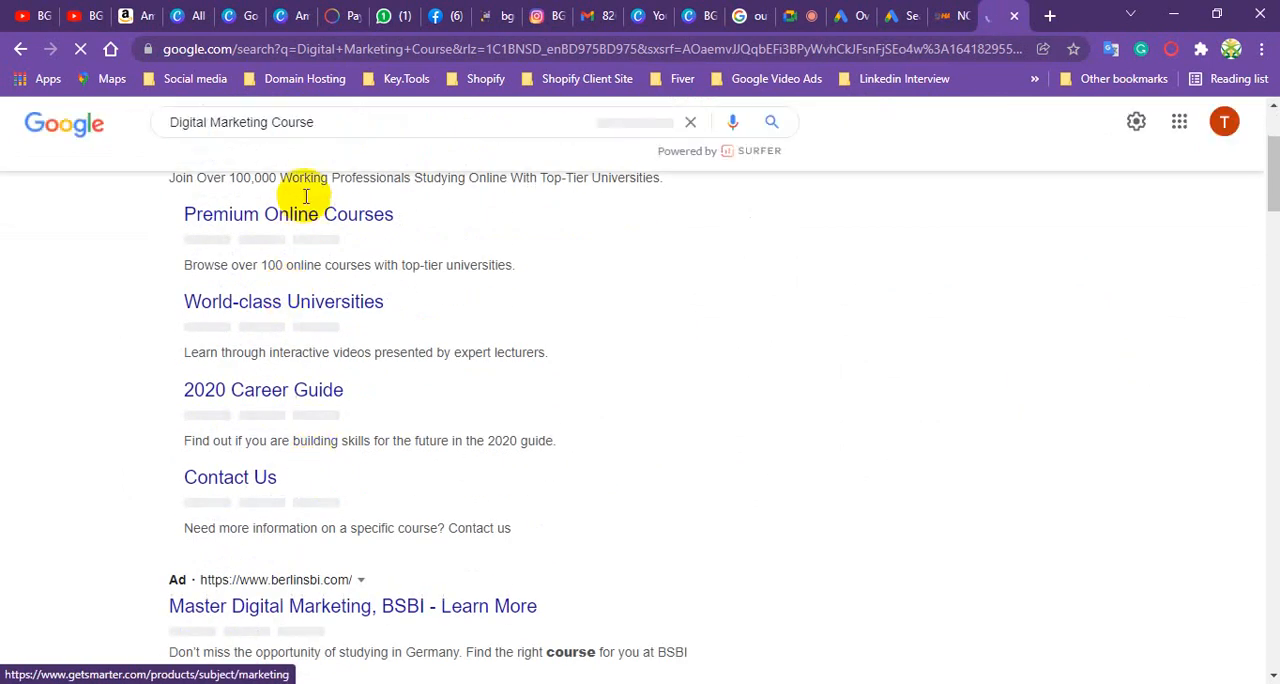
{"action": "scroll", "coordinate": [296, 414], "scroll_direction": "up", "scroll_amount": 2}
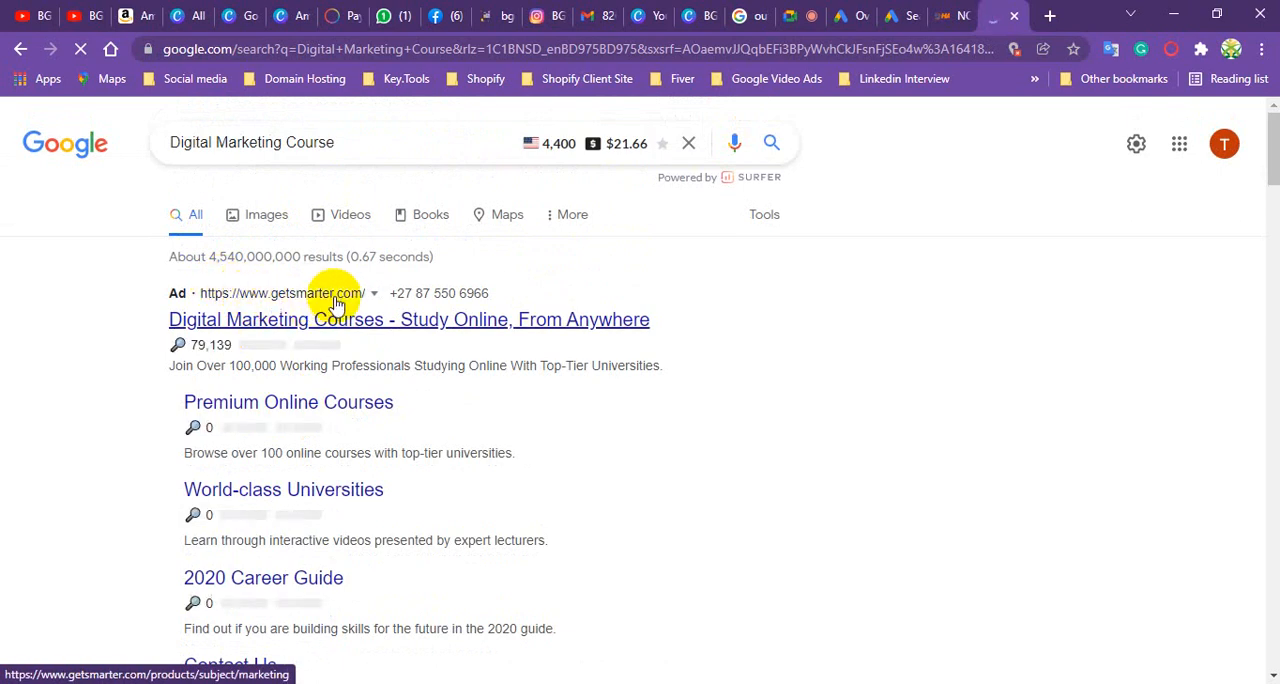
{"action": "scroll", "coordinate": [320, 340], "scroll_direction": "down", "scroll_amount": 5}
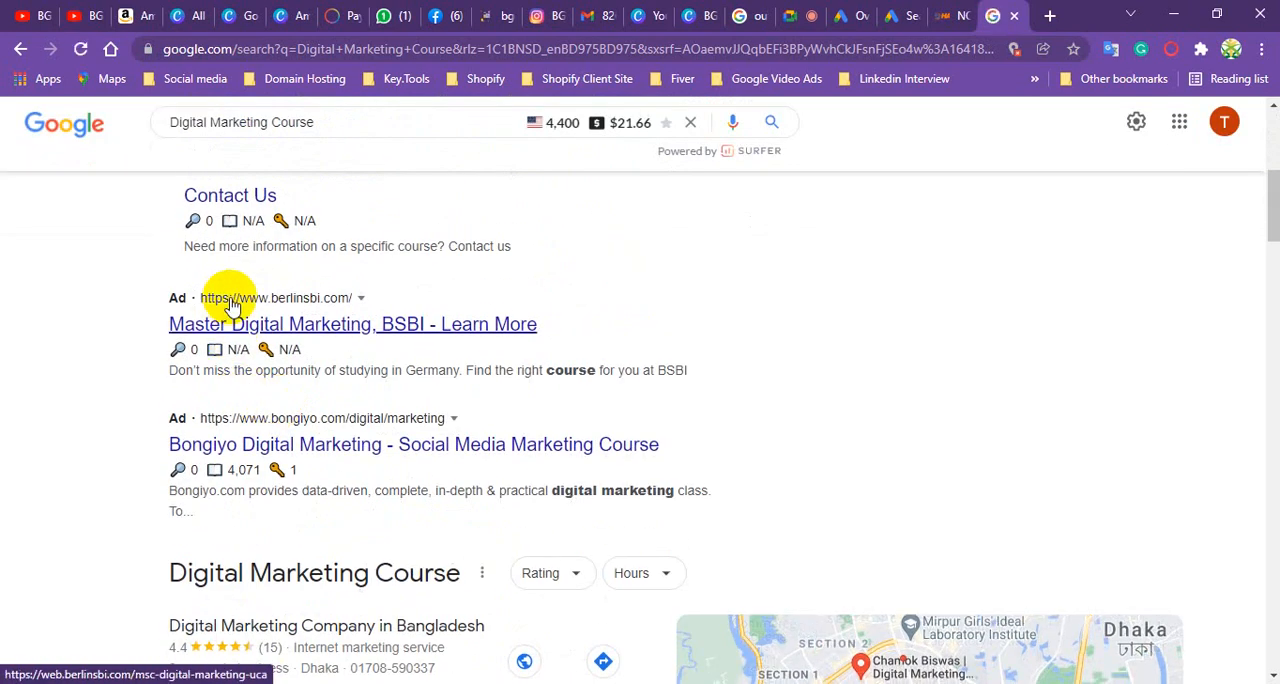
{"action": "scroll", "coordinate": [275, 445], "scroll_direction": "down", "scroll_amount": 2}
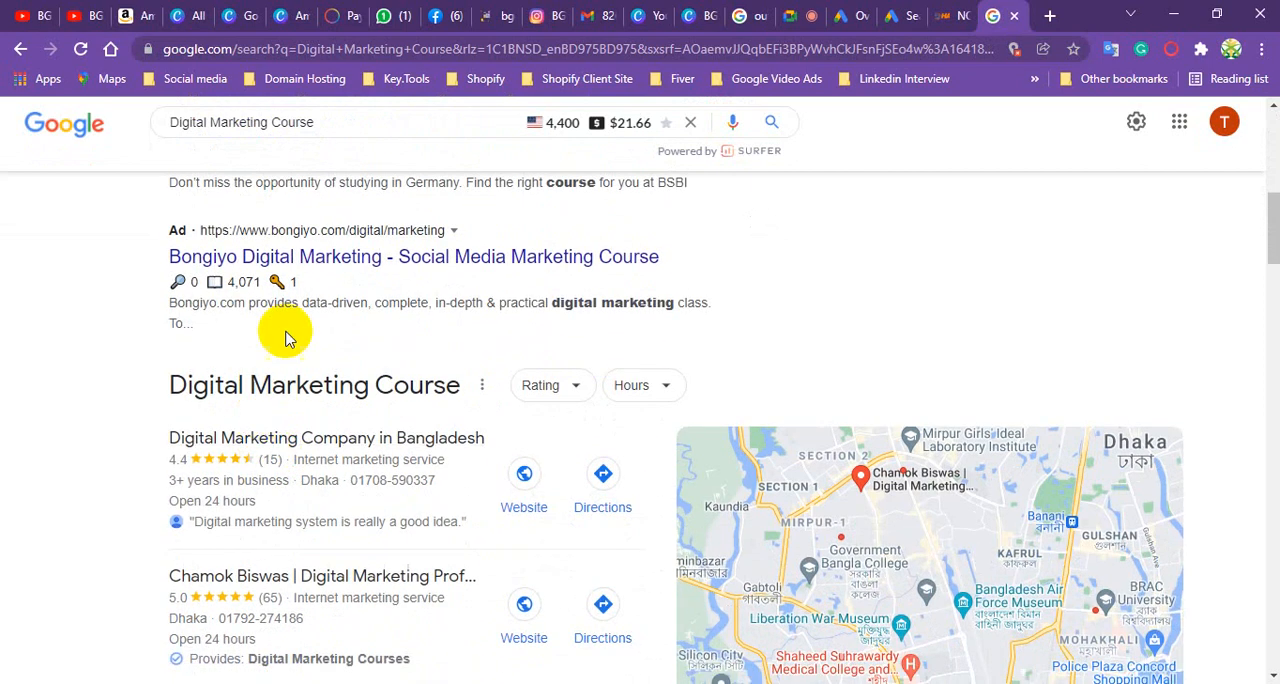
{"action": "scroll", "coordinate": [285, 338], "scroll_direction": "up", "scroll_amount": 7}
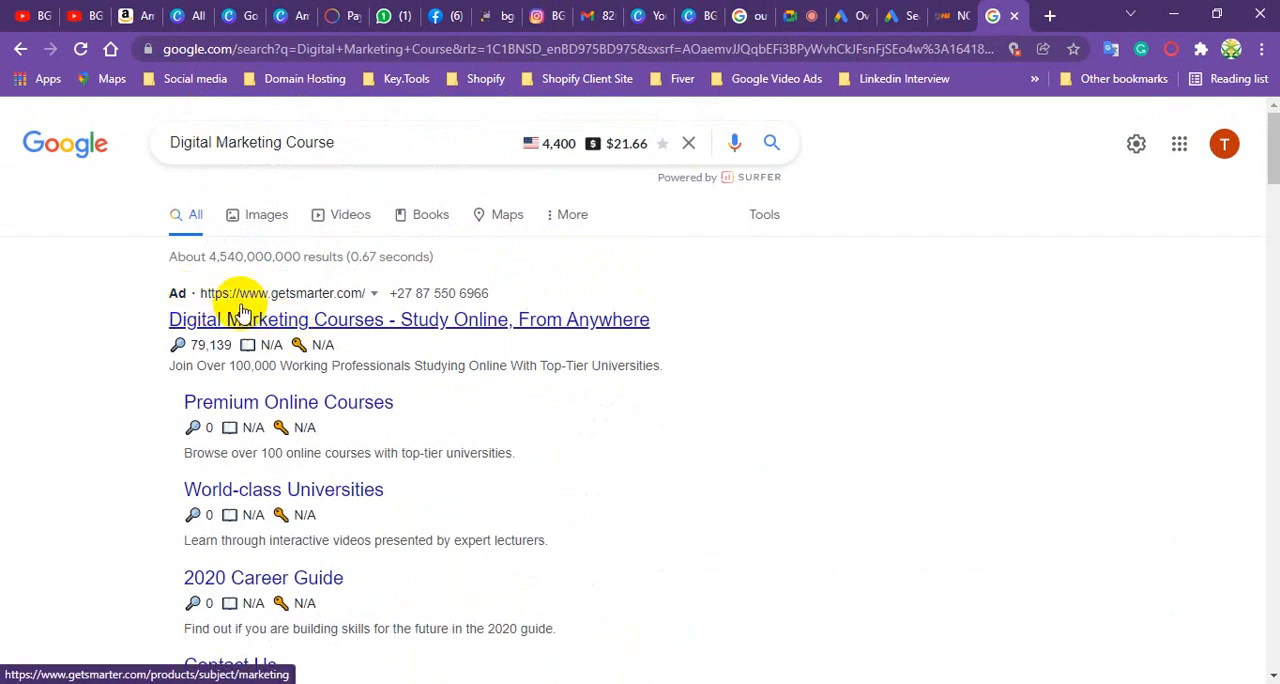
{"action": "scroll", "coordinate": [270, 430], "scroll_direction": "down", "scroll_amount": 3}
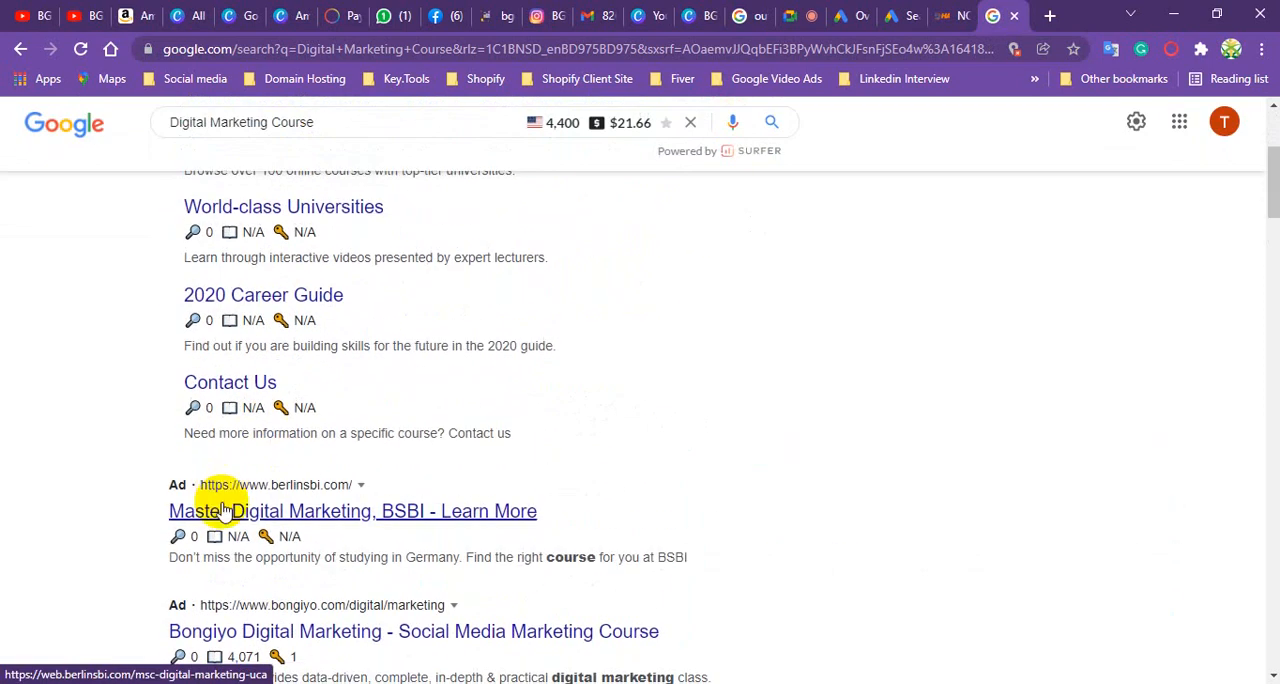
{"action": "scroll", "coordinate": [230, 480], "scroll_direction": "down", "scroll_amount": 3}
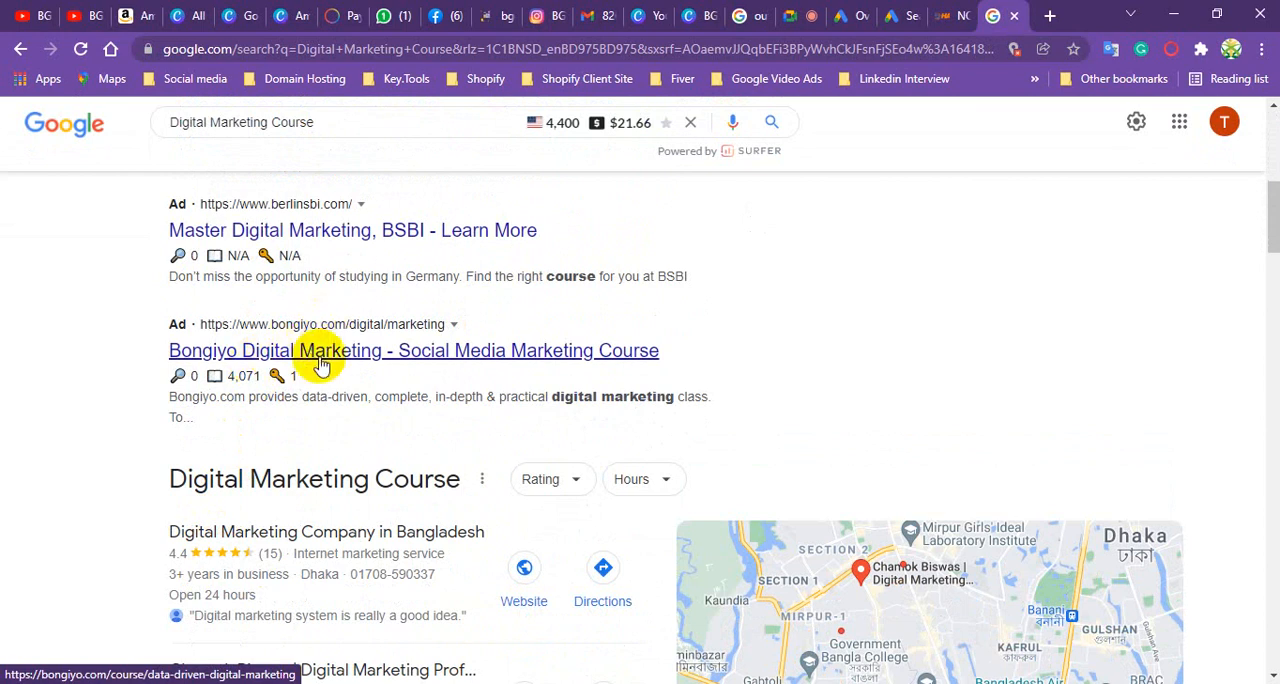
{"action": "scroll", "coordinate": [286, 466], "scroll_direction": "up", "scroll_amount": 5}
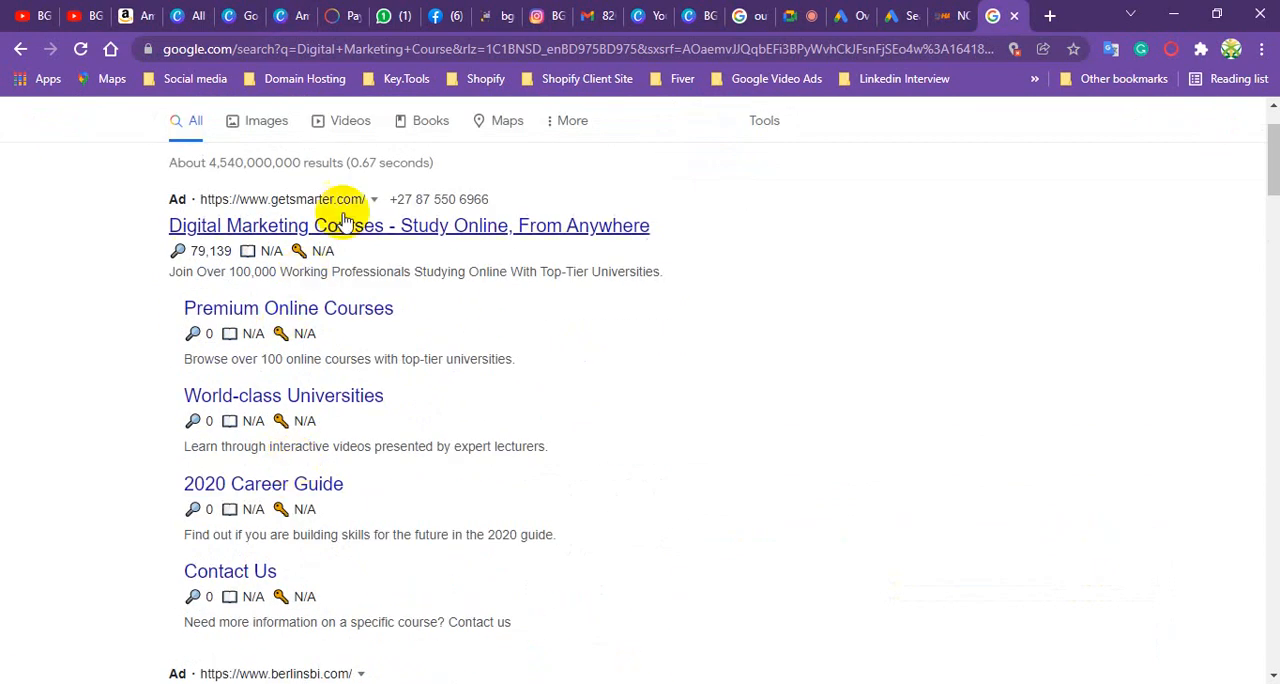
{"action": "scroll", "coordinate": [357, 252], "scroll_direction": "up", "scroll_amount": 1}
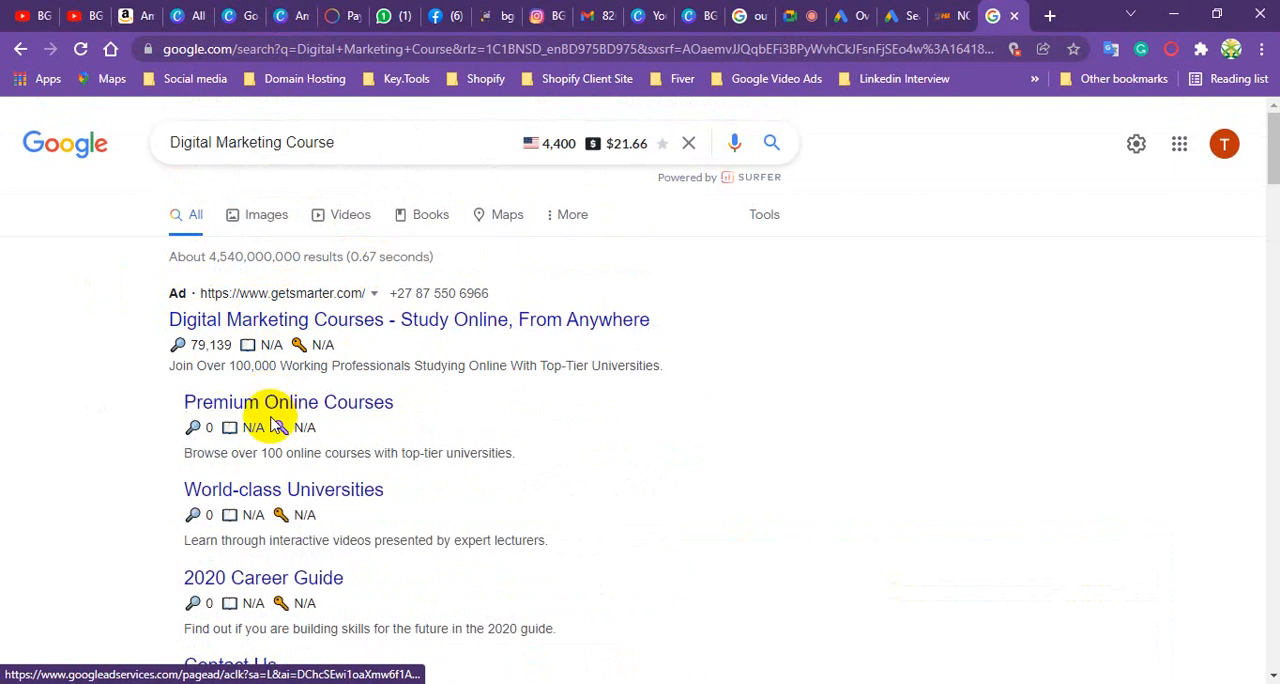
{"action": "mouse_move", "coordinate": [277, 418]}
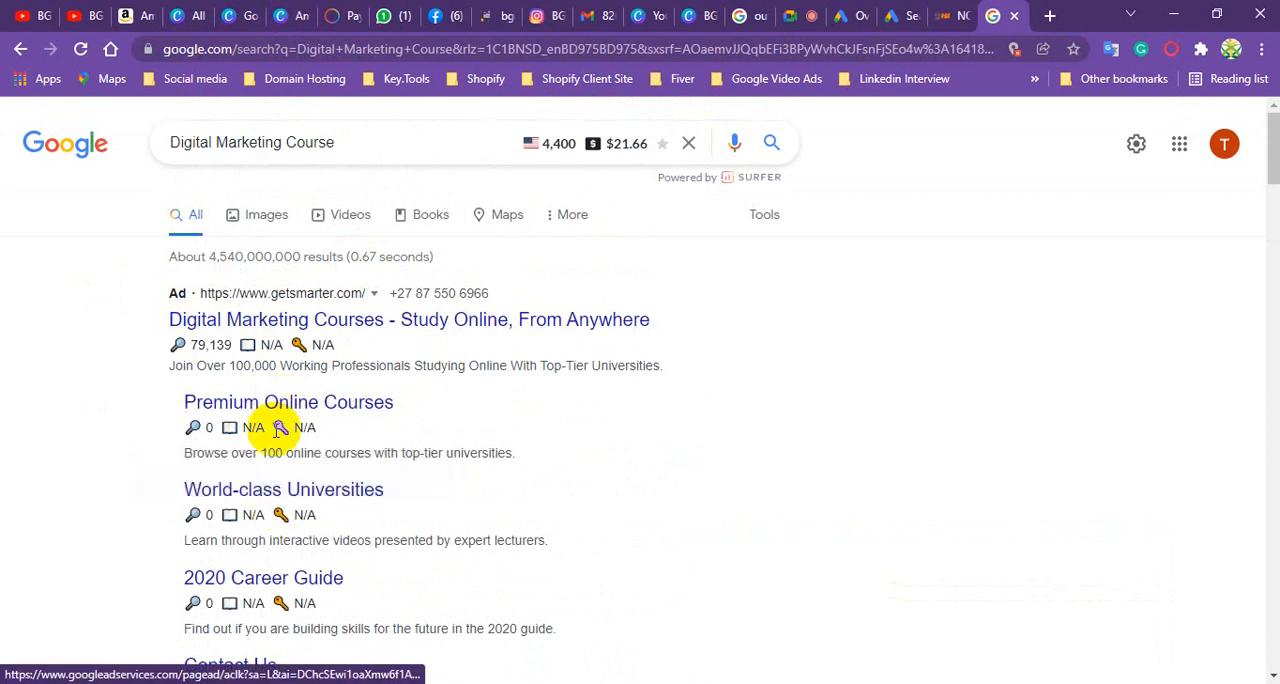
{"action": "scroll", "coordinate": [320, 490], "scroll_direction": "down", "scroll_amount": 1}
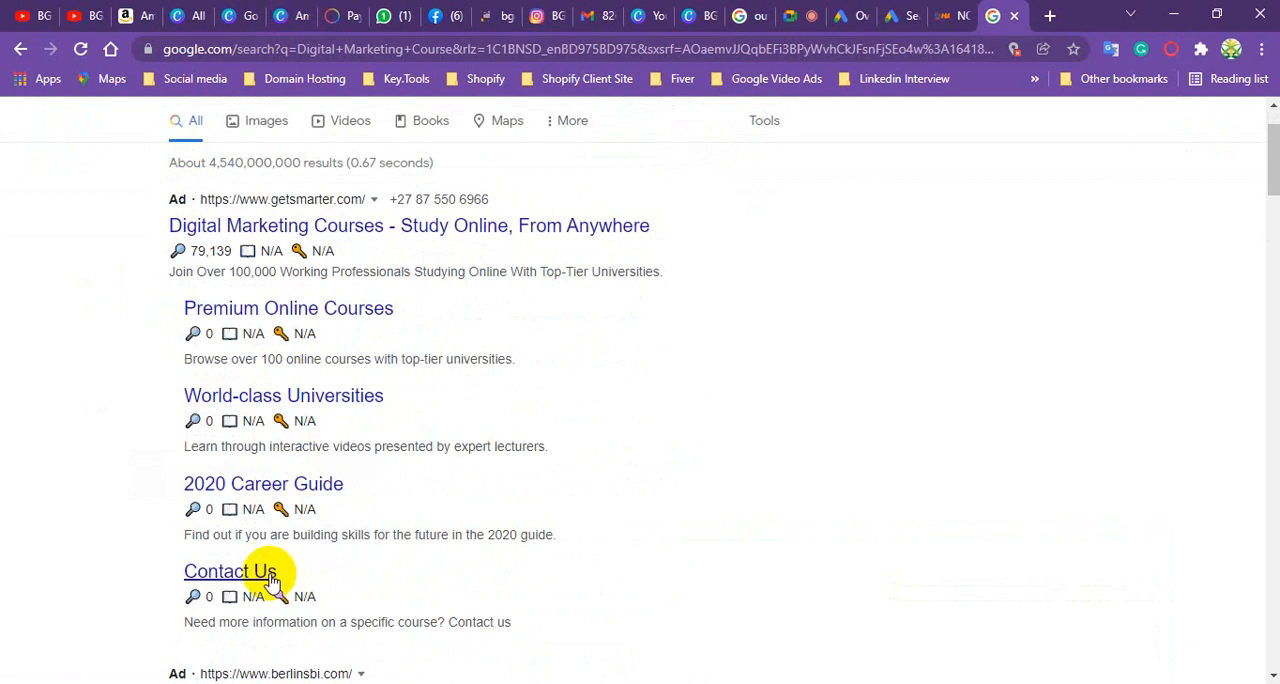
- Return to the Google Ads campaign draft and examine the sitelink extension form from Sitelink 1 through Sitelink 4
{"action": "left_click", "coordinate": [891, 16]}
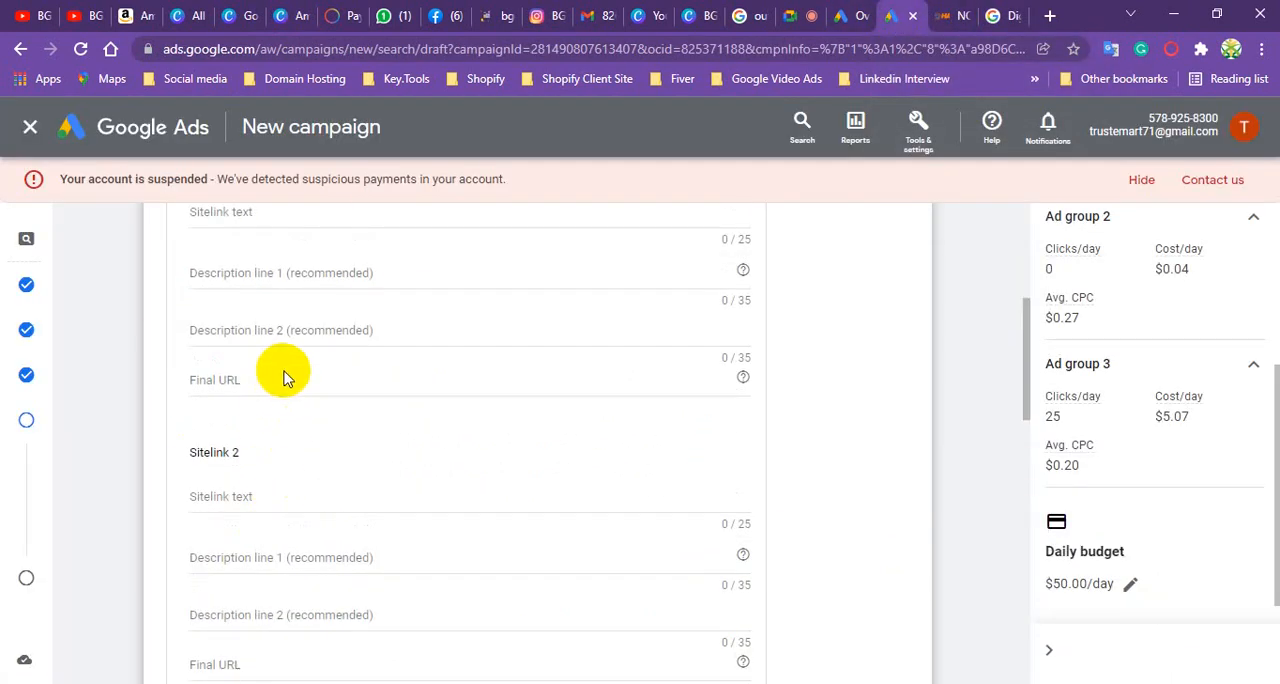
{"action": "scroll", "coordinate": [286, 372], "scroll_direction": "up", "scroll_amount": 4}
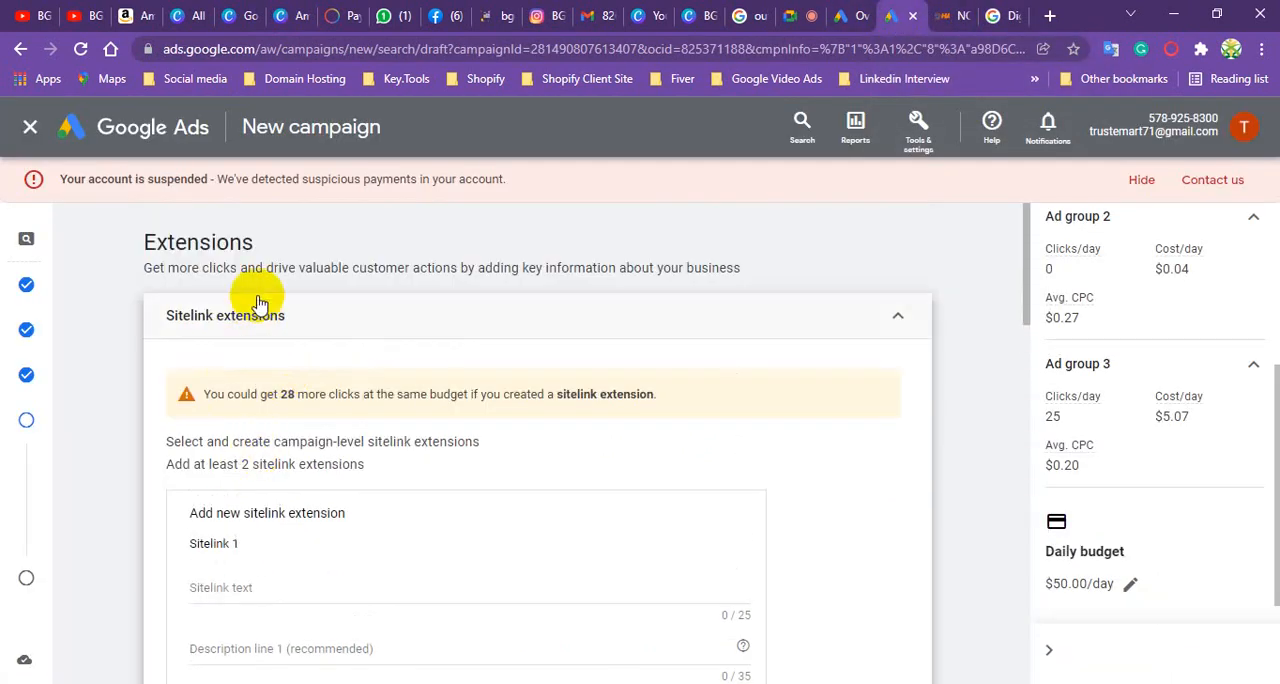
{"action": "scroll", "coordinate": [252, 400], "scroll_direction": "down", "scroll_amount": 4}
{"action": "scroll", "coordinate": [255, 393], "scroll_direction": "up", "scroll_amount": 3}
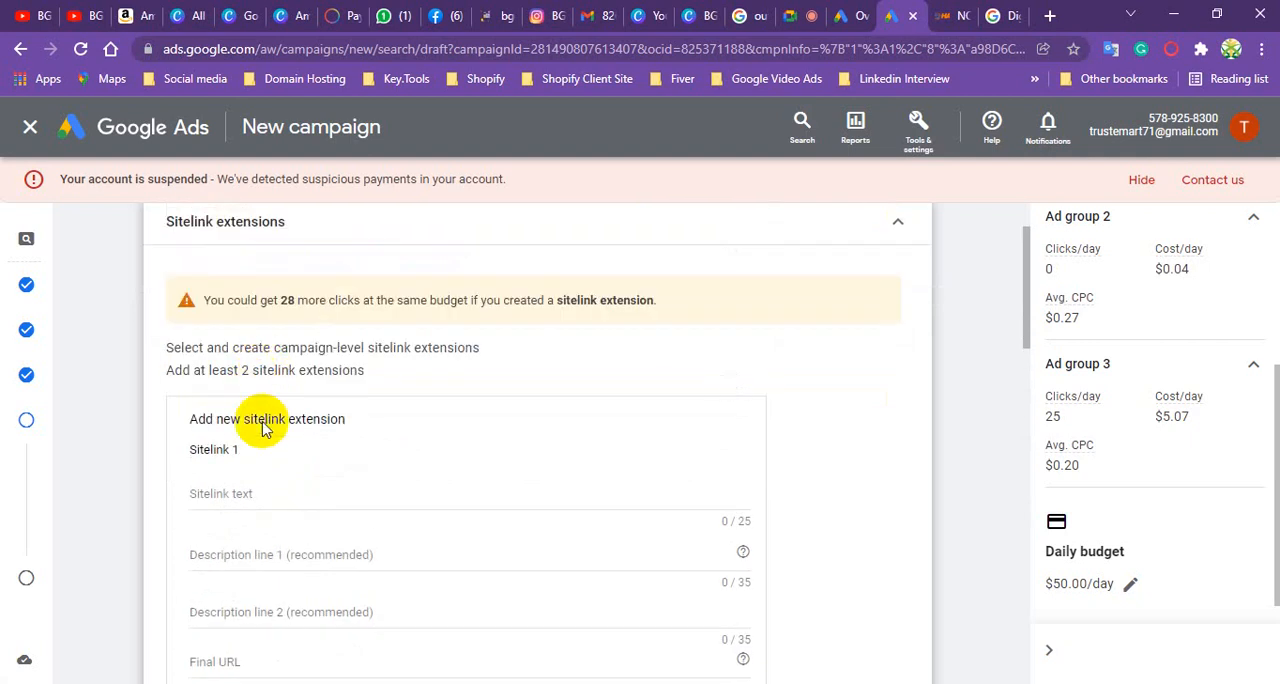
{"action": "scroll", "coordinate": [247, 410], "scroll_direction": "down", "scroll_amount": 4}
{"action": "scroll", "coordinate": [248, 437], "scroll_direction": "down", "scroll_amount": 3}
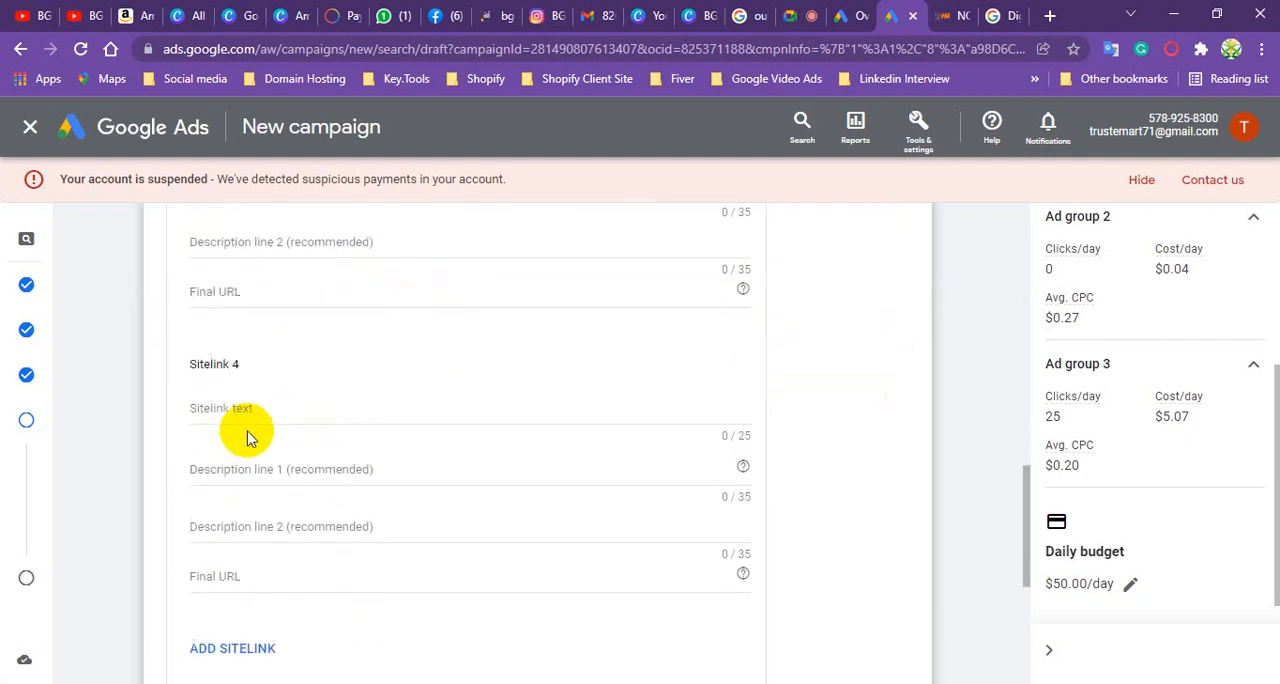
- Examine the rest of the extensions page: the sitelink fields, the Sitelink URL and Advanced options, and the callout, call and More extensions entries
{"action": "scroll", "coordinate": [248, 432], "scroll_direction": "down", "scroll_amount": 2}
{"action": "scroll", "coordinate": [237, 458], "scroll_direction": "down", "scroll_amount": 2}
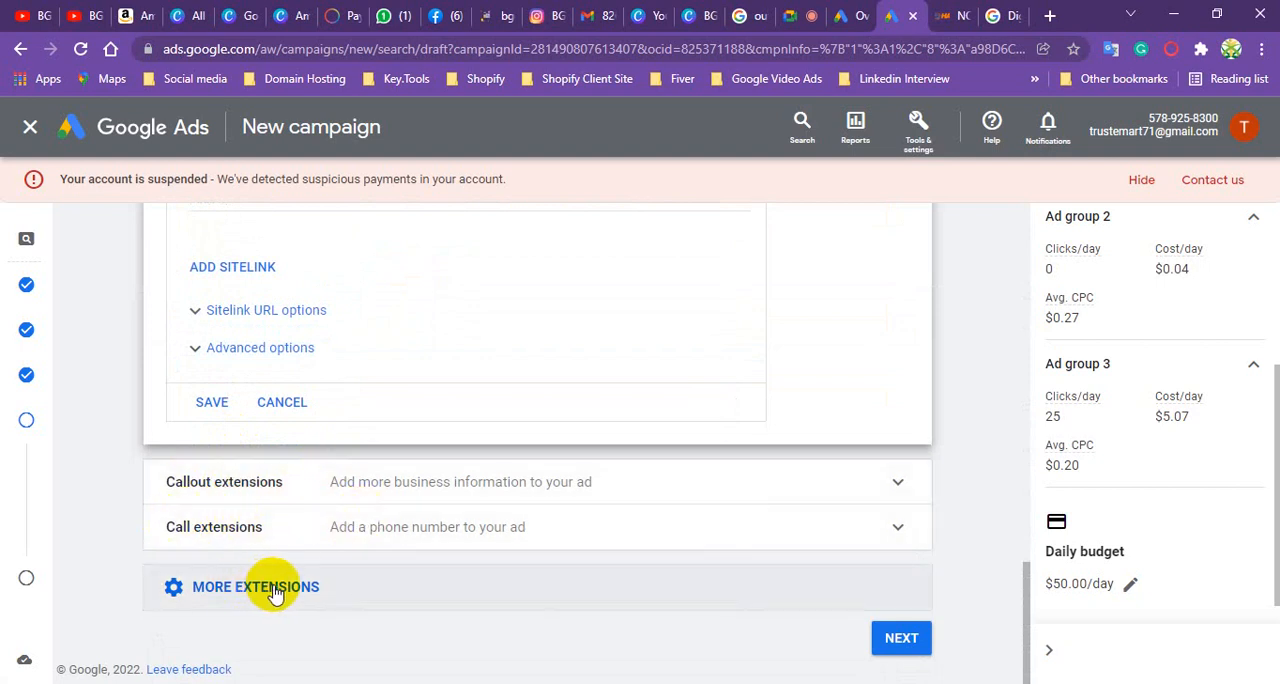
{"action": "left_click", "coordinate": [998, 17]}
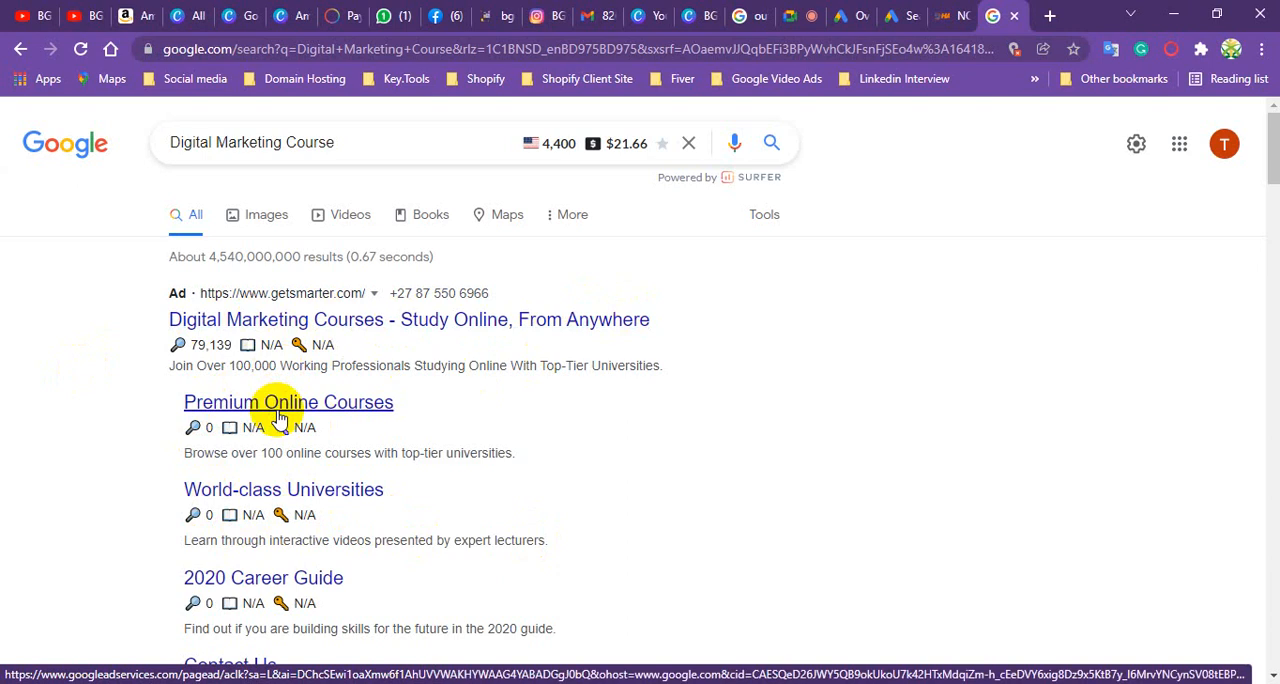
{"action": "left_click", "coordinate": [902, 16]}
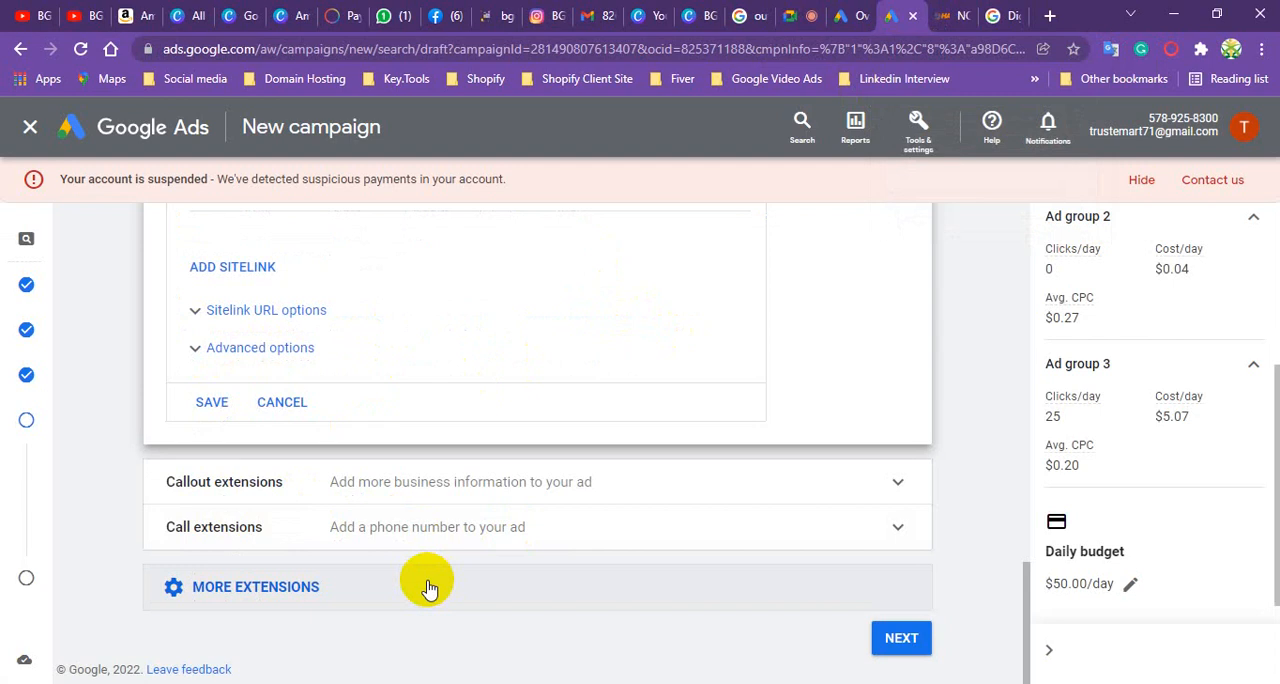
{"action": "scroll", "coordinate": [274, 541], "scroll_direction": "up", "scroll_amount": 5}
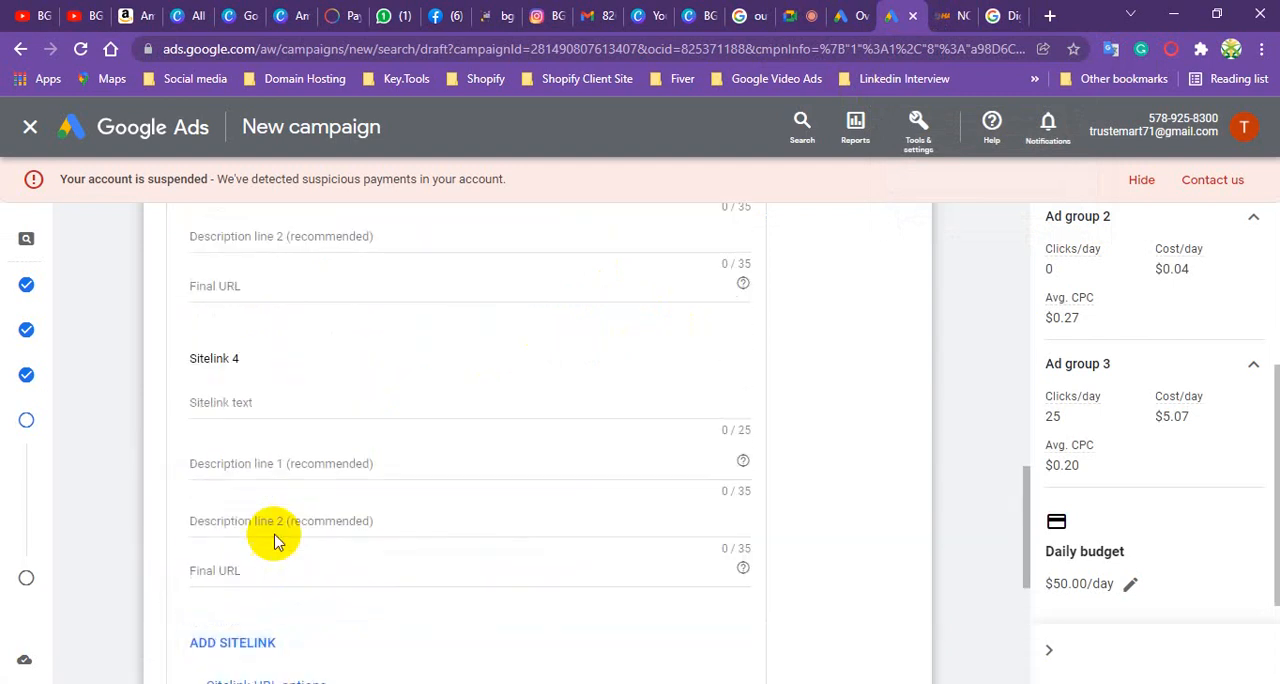
{"action": "scroll", "coordinate": [243, 330], "scroll_direction": "up", "scroll_amount": 5}
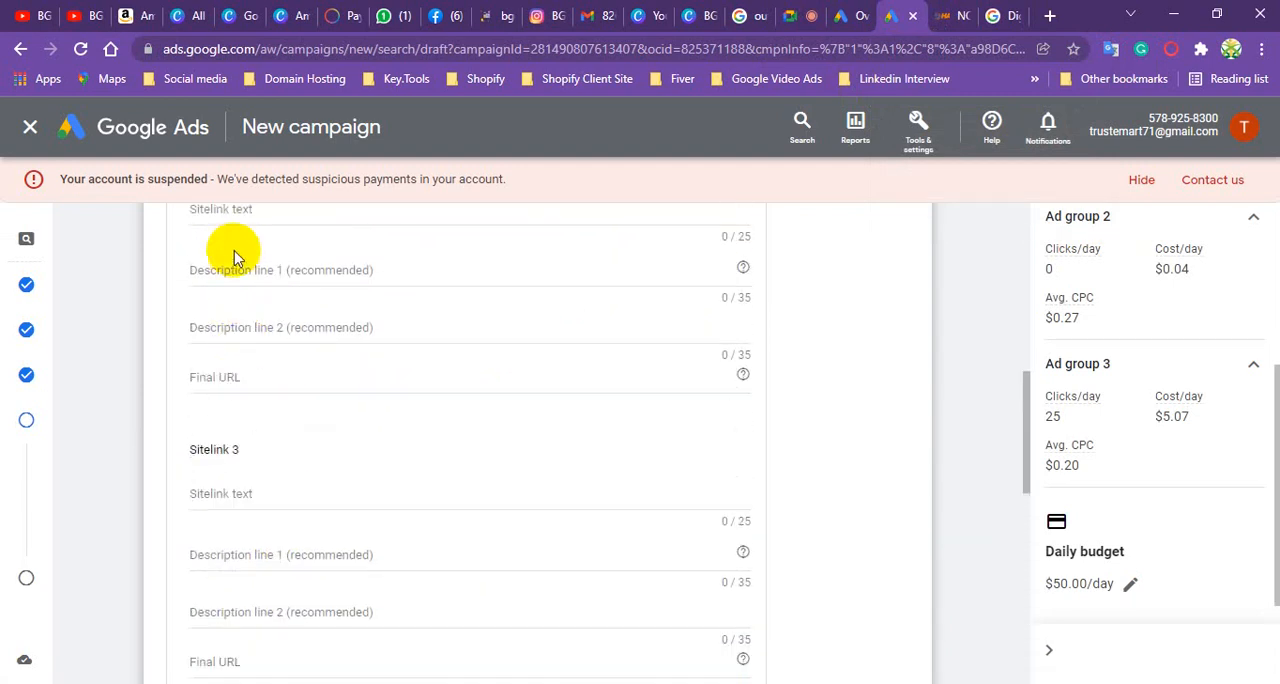
{"action": "scroll", "coordinate": [247, 303], "scroll_direction": "down", "scroll_amount": 3}
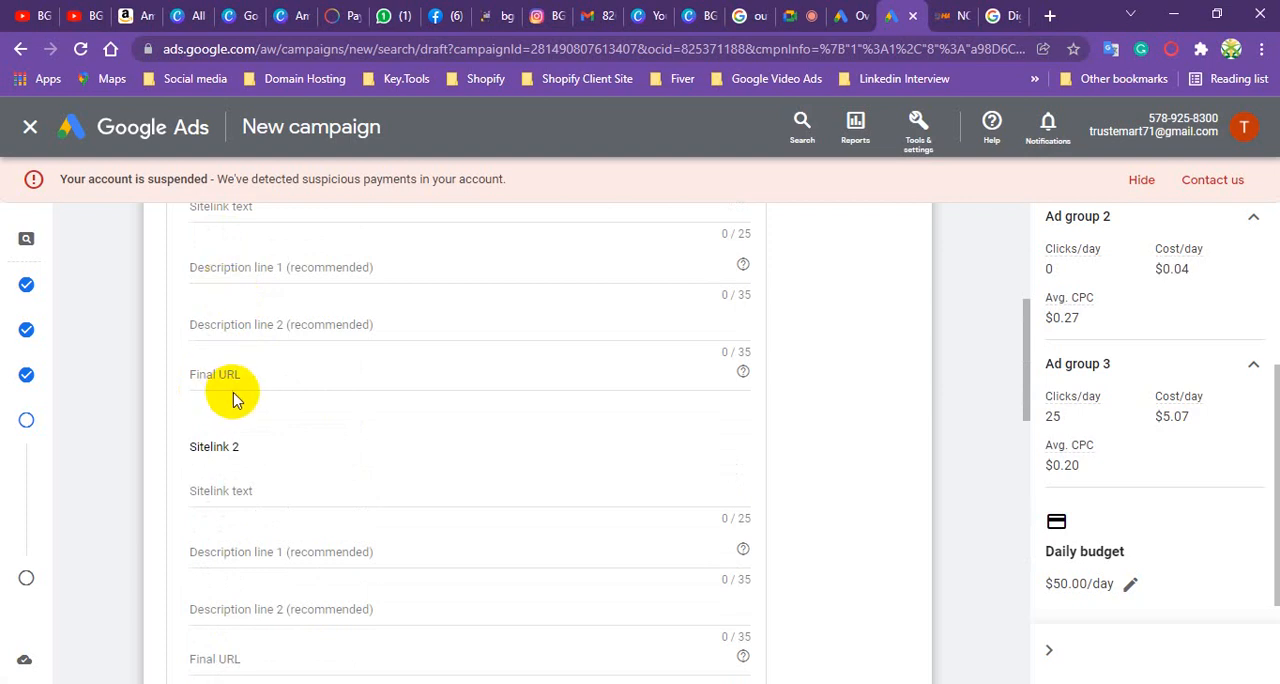
{"action": "scroll", "coordinate": [227, 408], "scroll_direction": "down", "scroll_amount": 6}
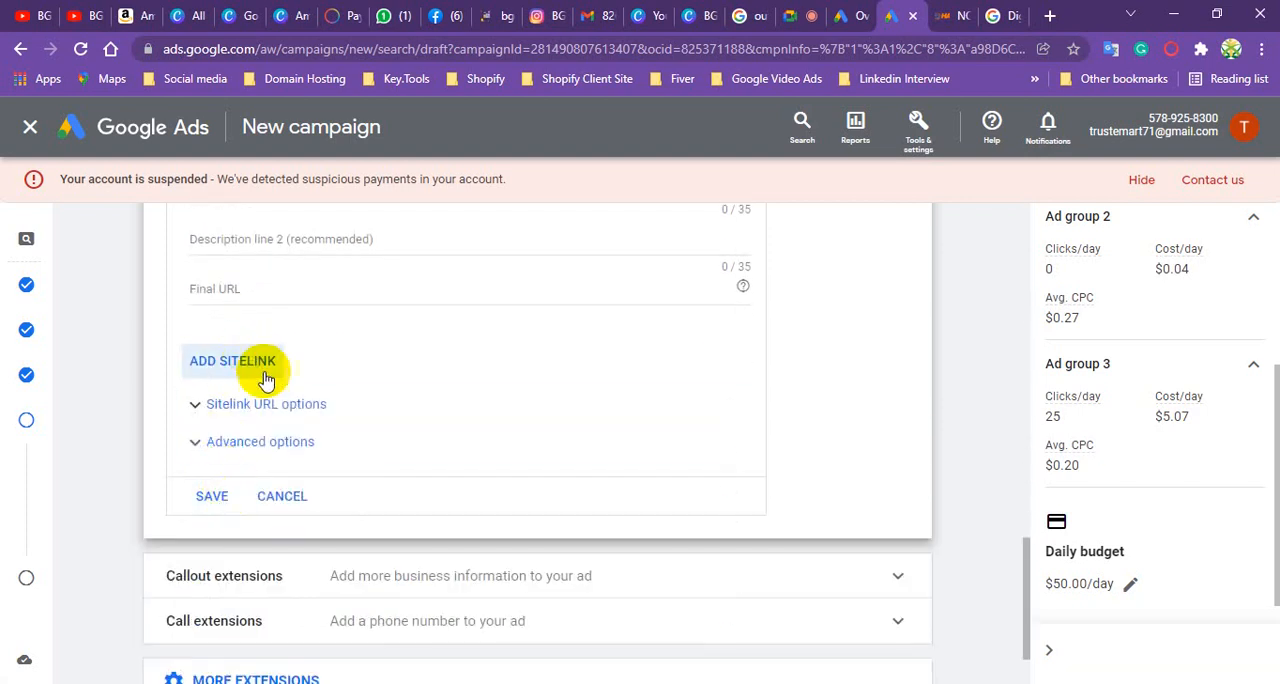
{"action": "scroll", "coordinate": [282, 505], "scroll_direction": "down", "scroll_amount": 2}
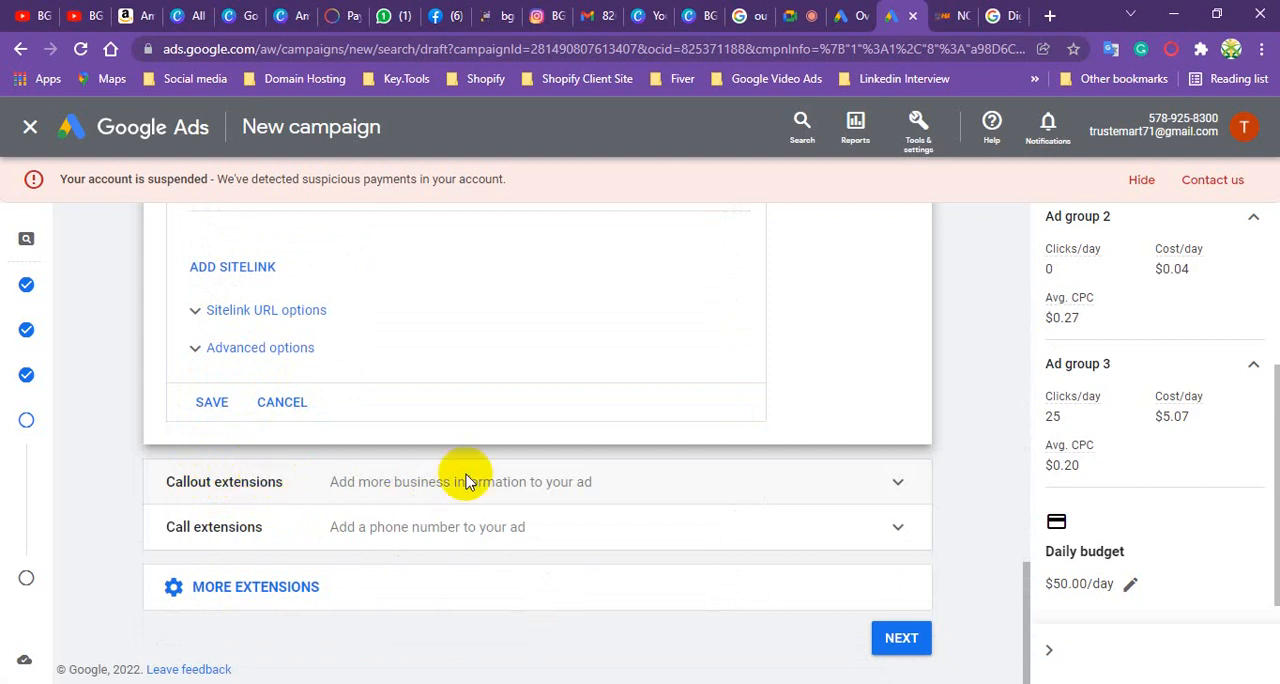
- Switch to the Google results and replace the "Digital Marketing Course" query with a search for "furniture"
{"action": "left_click", "coordinate": [1003, 13]}
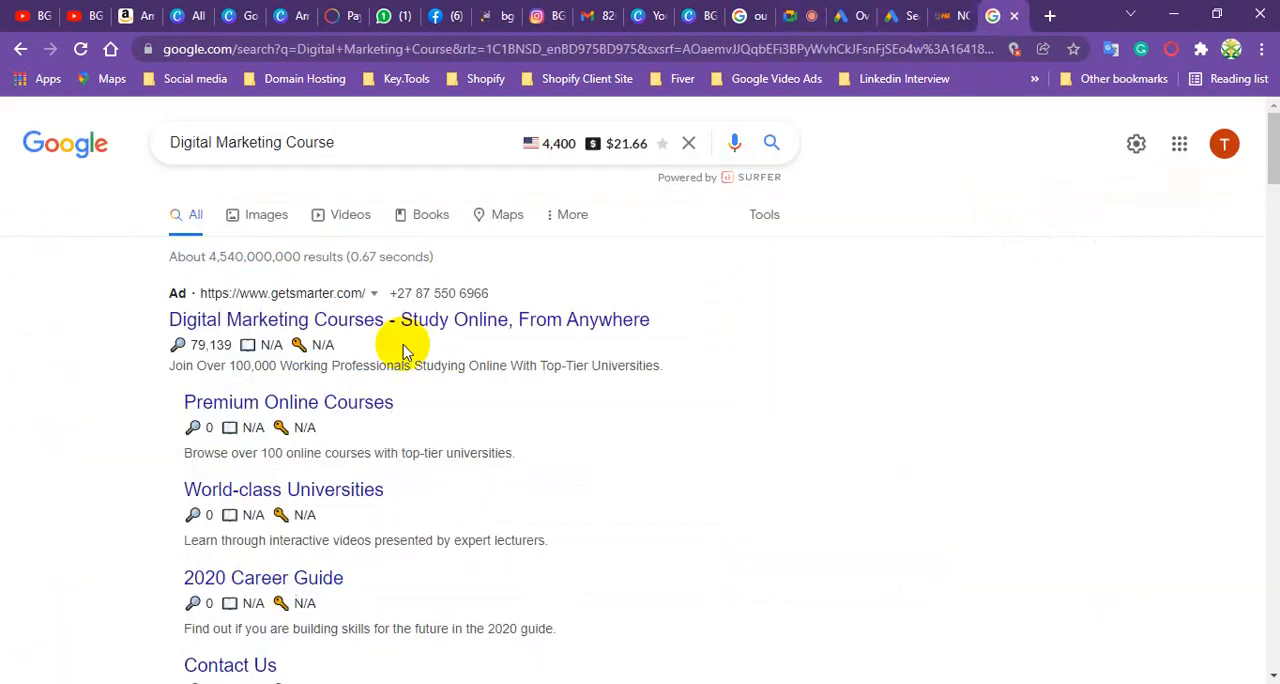
{"action": "scroll", "coordinate": [390, 370], "scroll_direction": "down", "scroll_amount": 6}
{"action": "scroll", "coordinate": [378, 402], "scroll_direction": "down", "scroll_amount": 6}
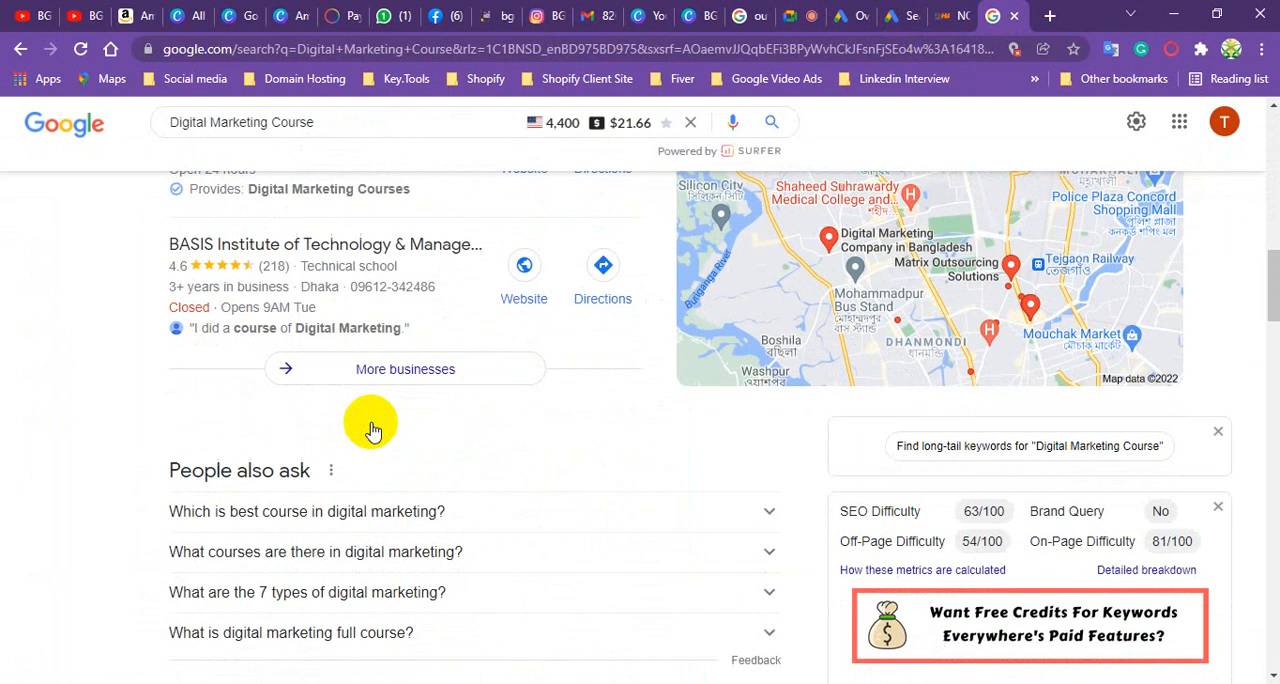
{"action": "scroll", "coordinate": [371, 428], "scroll_direction": "up", "scroll_amount": 10}
{"action": "scroll", "coordinate": [362, 446], "scroll_direction": "up", "scroll_amount": 3}
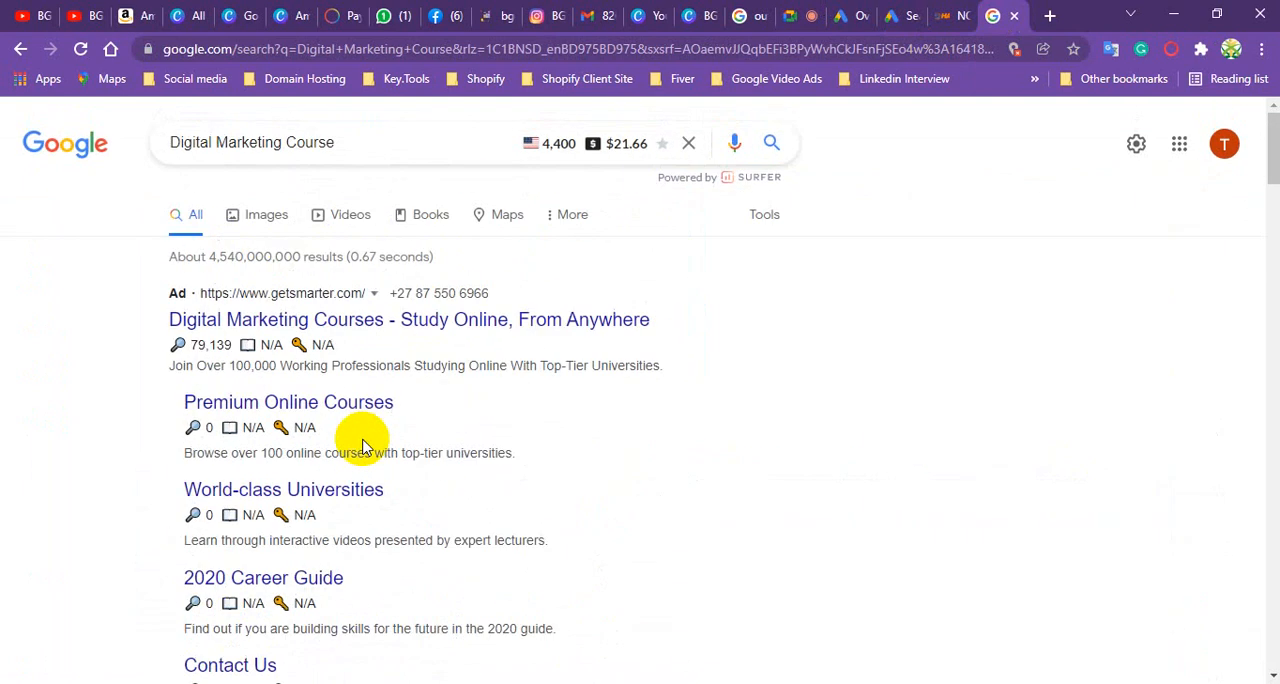
{"action": "left_click", "coordinate": [378, 144]}
{"action": "key", "text": "BackSpace"}
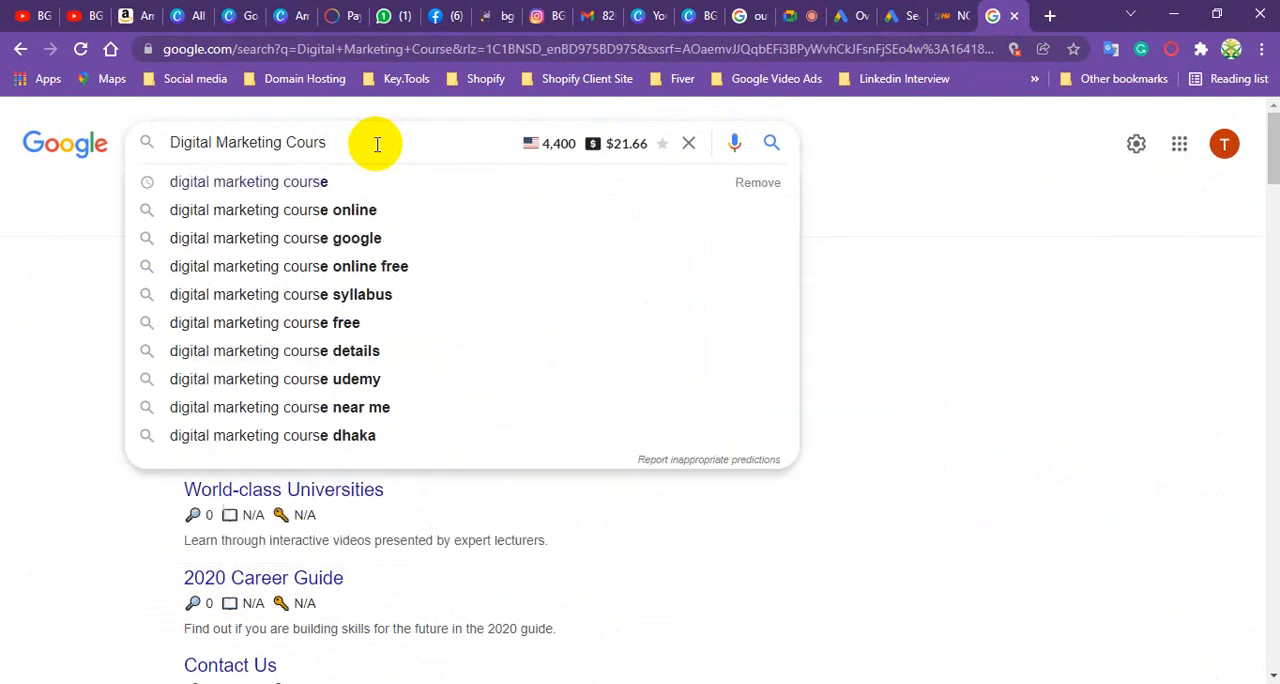
{"action": "key", "text": "BackSpace"}
{"action": "key", "text": "BackSpace"}
{"action": "key", "text": "BackSpace"}
{"action": "key", "text": "BackSpace"}
{"action": "key", "text": "BackSpace"}
{"action": "key", "text": "BackSpace"}
{"action": "key", "text": "BackSpace"}
{"action": "key", "text": "BackSpace"}
{"action": "key", "text": "BackSpace"}
{"action": "key", "text": "BackSpace"}
{"action": "key", "text": "BackSpace"}
{"action": "key", "text": "BackSpace"}
{"action": "key", "text": "BackSpace"}
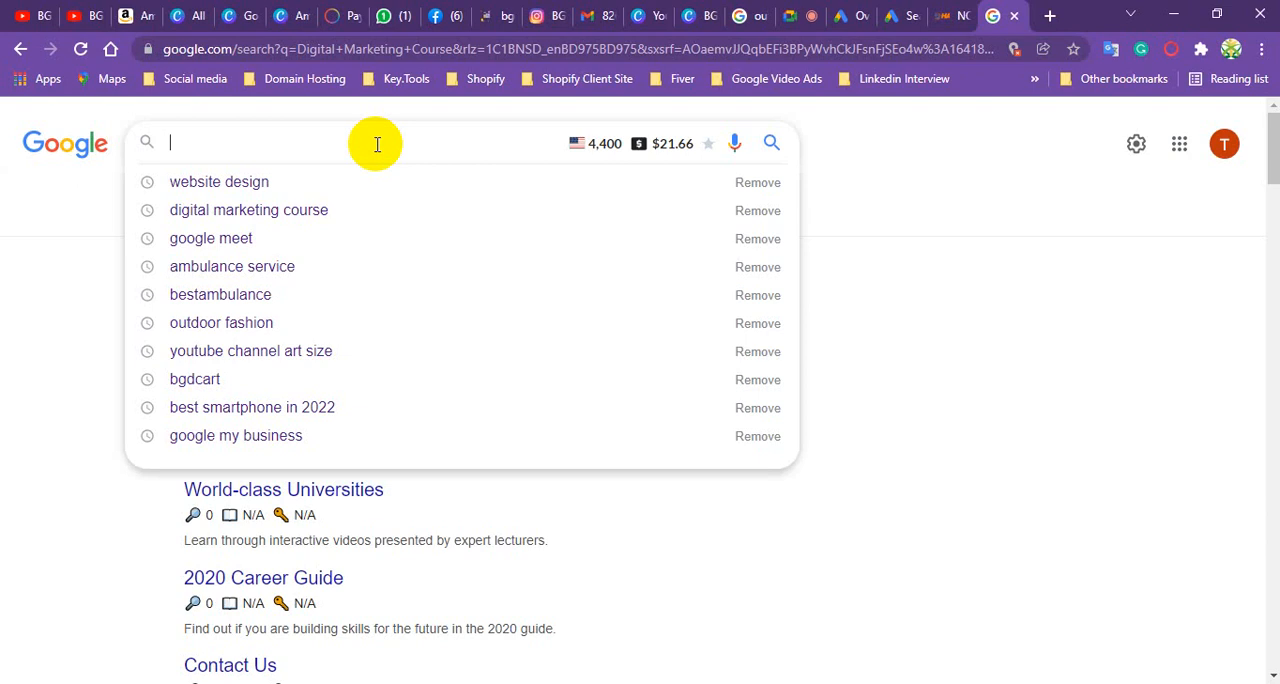
{"action": "type", "text": "furni"}
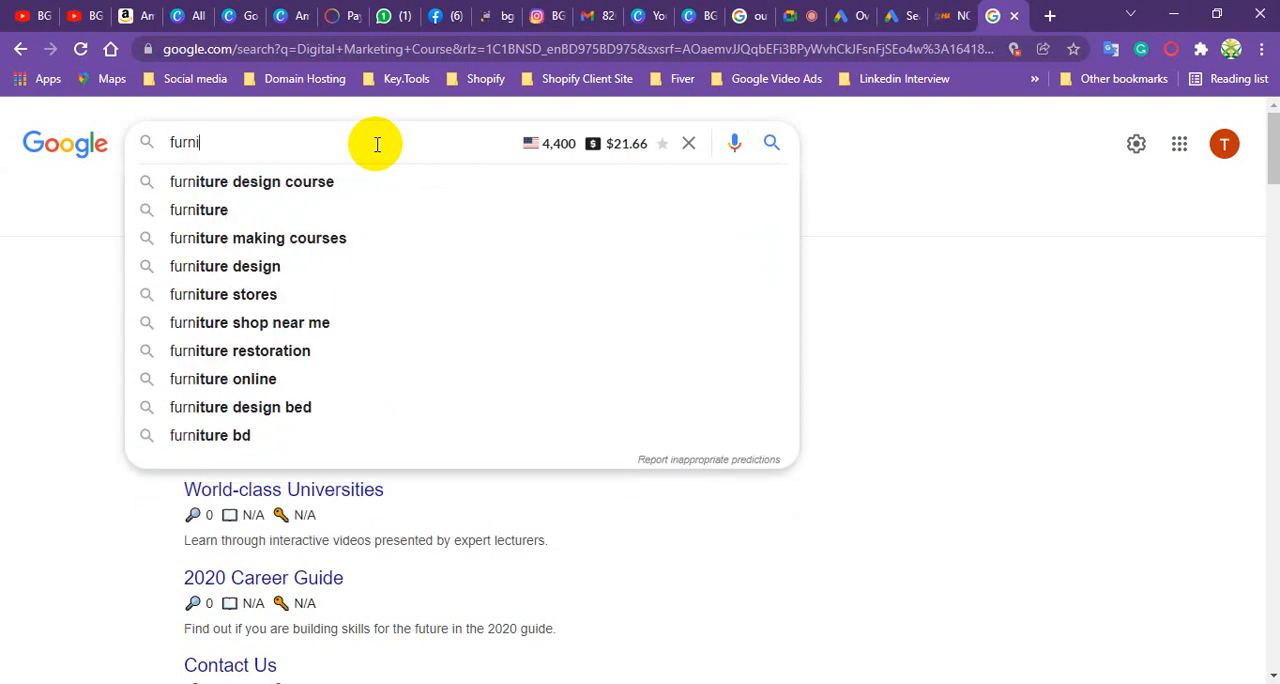
{"action": "type", "text": "ture"}
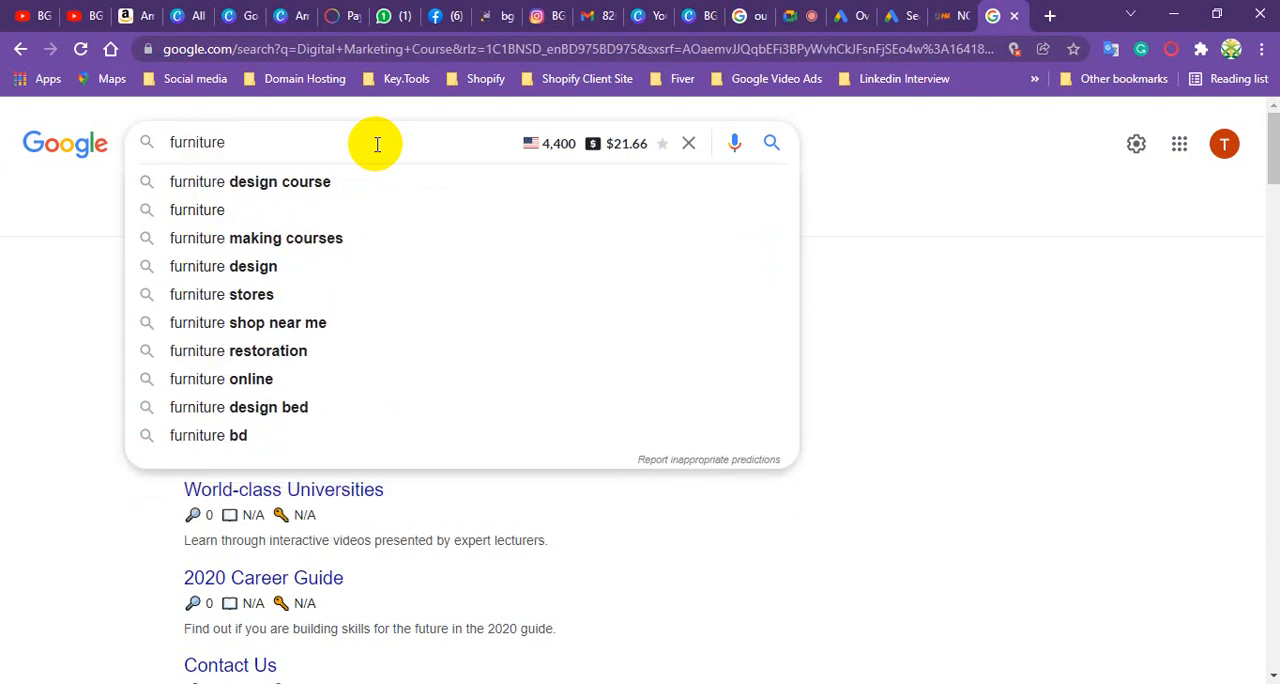
{"action": "key", "text": "Return"}
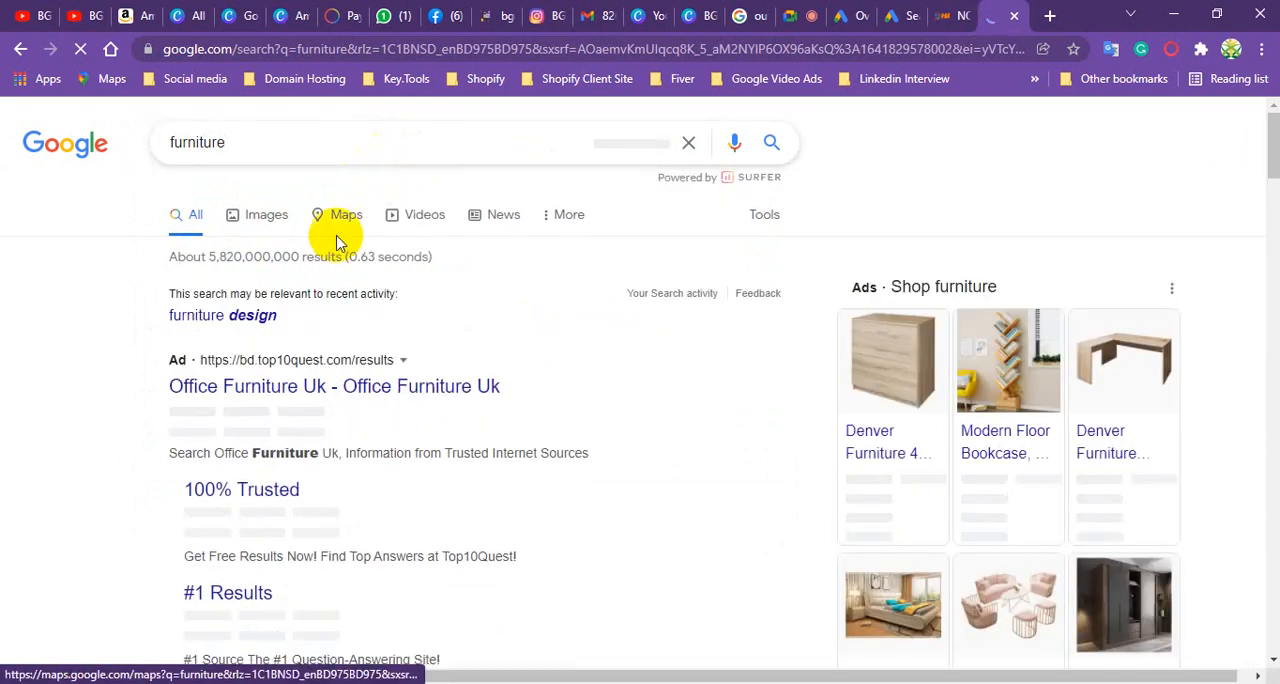
- Look through the furniture results, from the sponsored ads to the related searches, for listings that show sitelinks
{"action": "scroll", "coordinate": [317, 268], "scroll_direction": "down", "scroll_amount": 3}
{"action": "scroll", "coordinate": [317, 268], "scroll_direction": "down", "scroll_amount": 4}
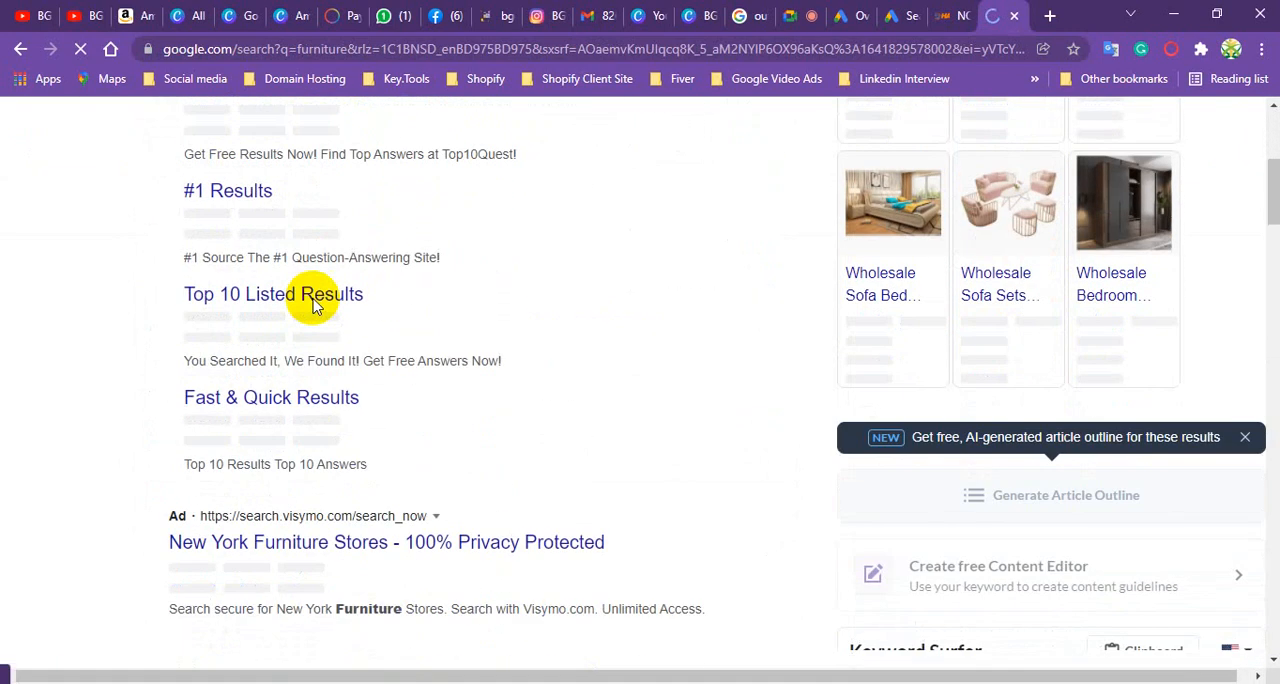
{"action": "scroll", "coordinate": [350, 320], "scroll_direction": "down", "scroll_amount": 2}
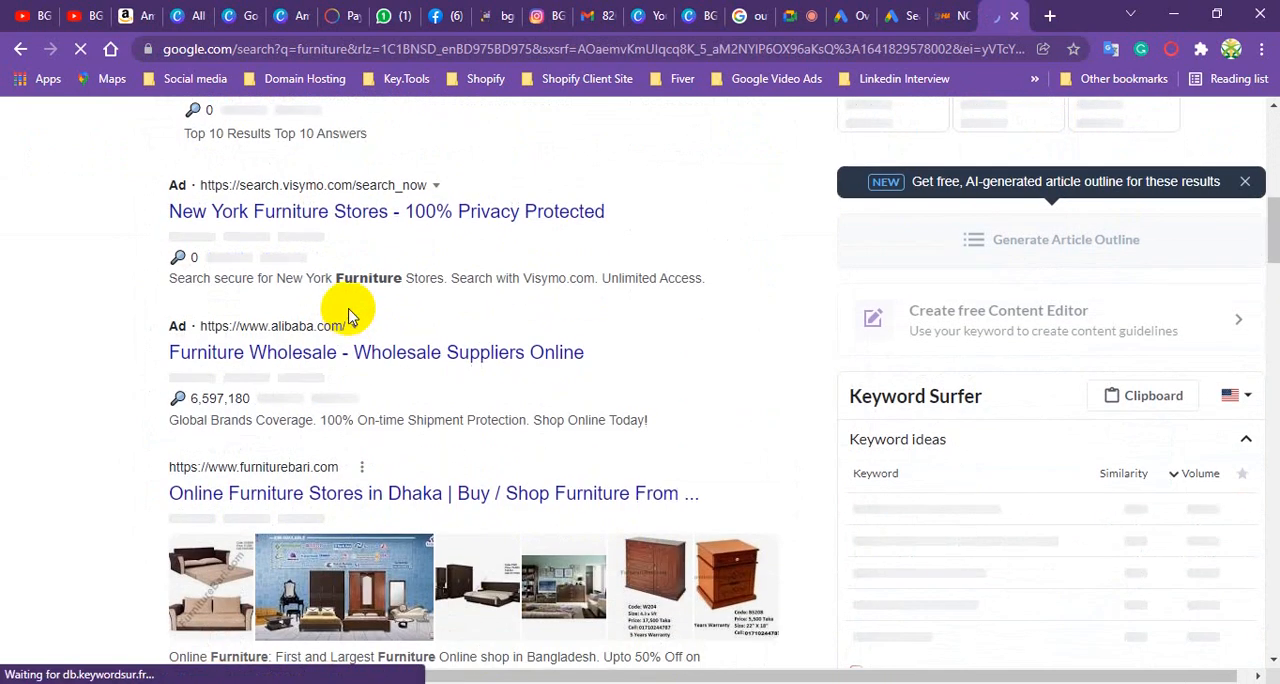
{"action": "scroll", "coordinate": [343, 340], "scroll_direction": "down", "scroll_amount": 8}
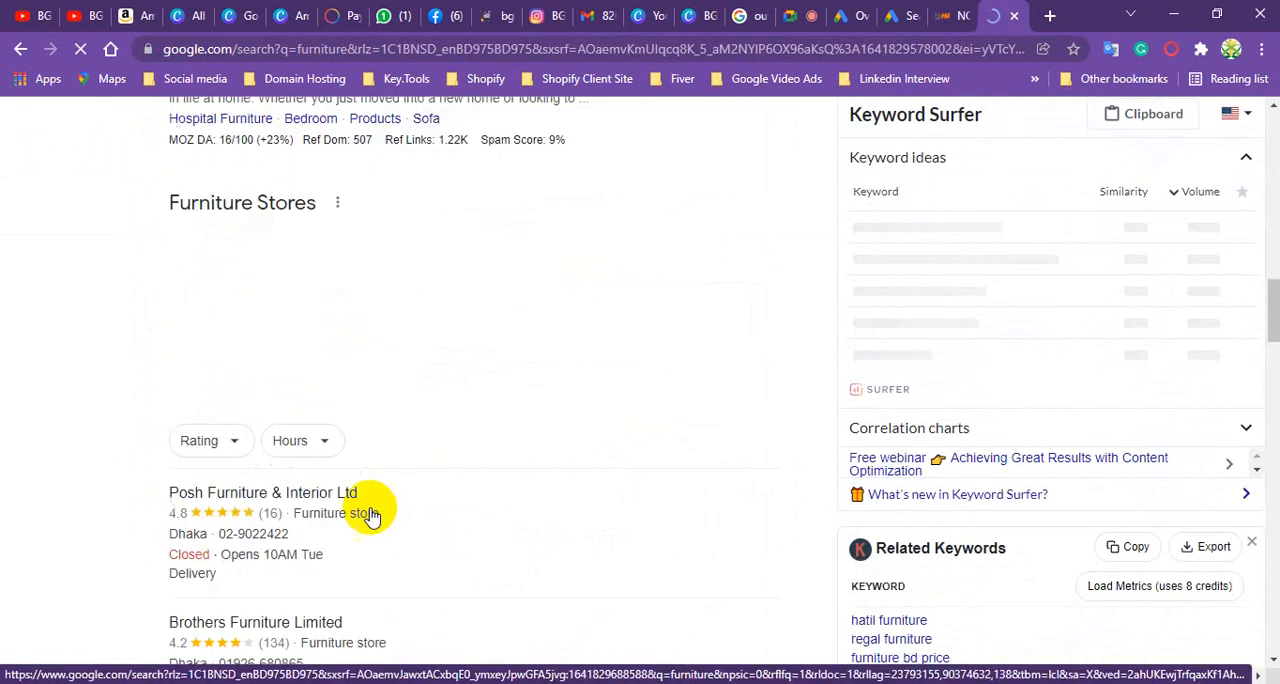
{"action": "scroll", "coordinate": [270, 300], "scroll_direction": "down", "scroll_amount": 8}
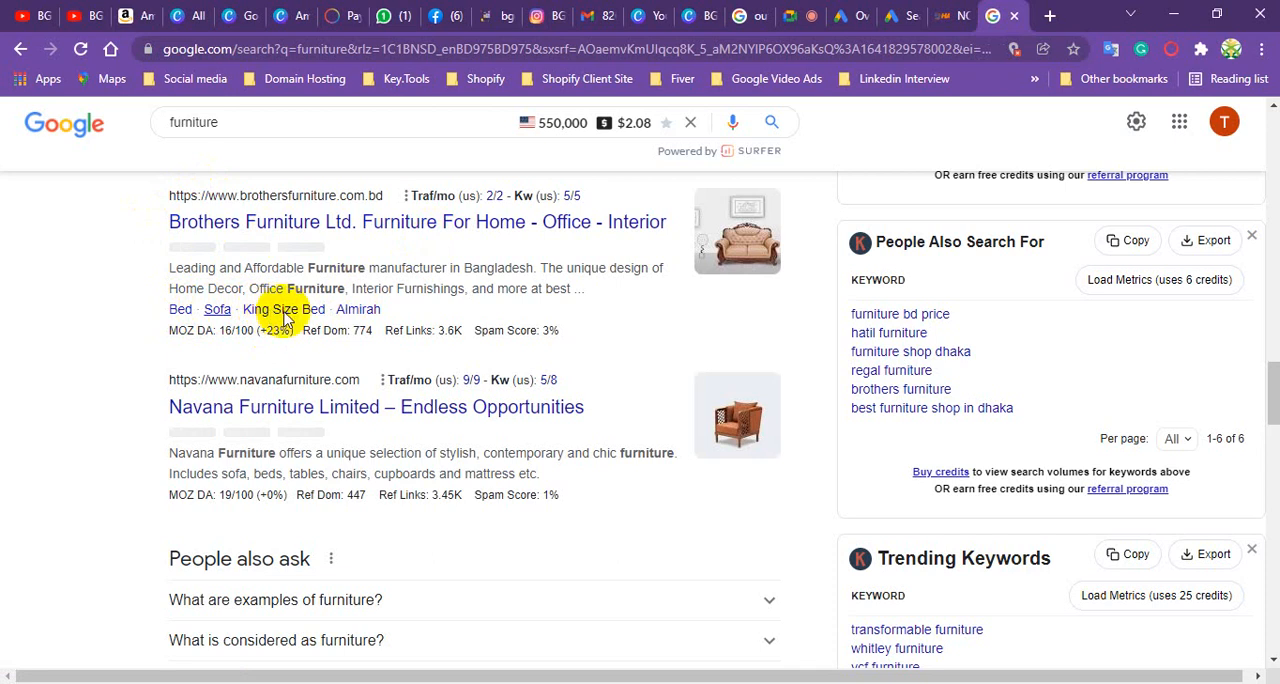
{"action": "scroll", "coordinate": [297, 312], "scroll_direction": "down", "scroll_amount": 5}
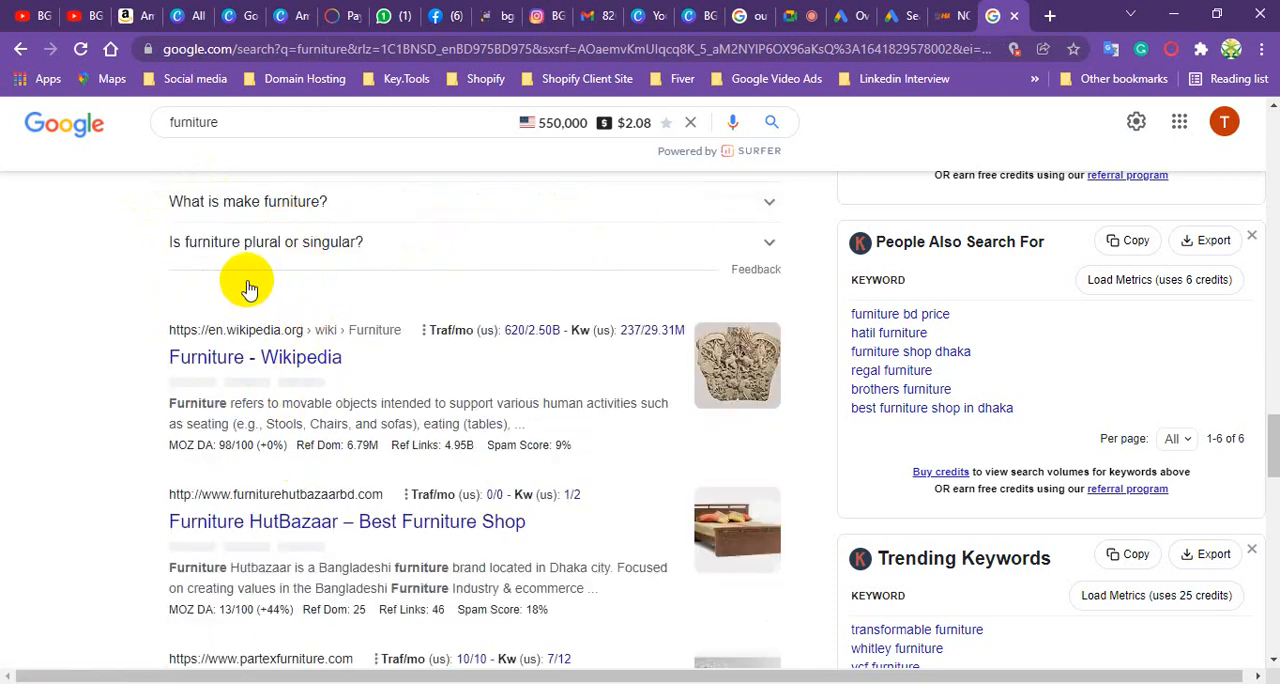
{"action": "scroll", "coordinate": [249, 283], "scroll_direction": "down", "scroll_amount": 3}
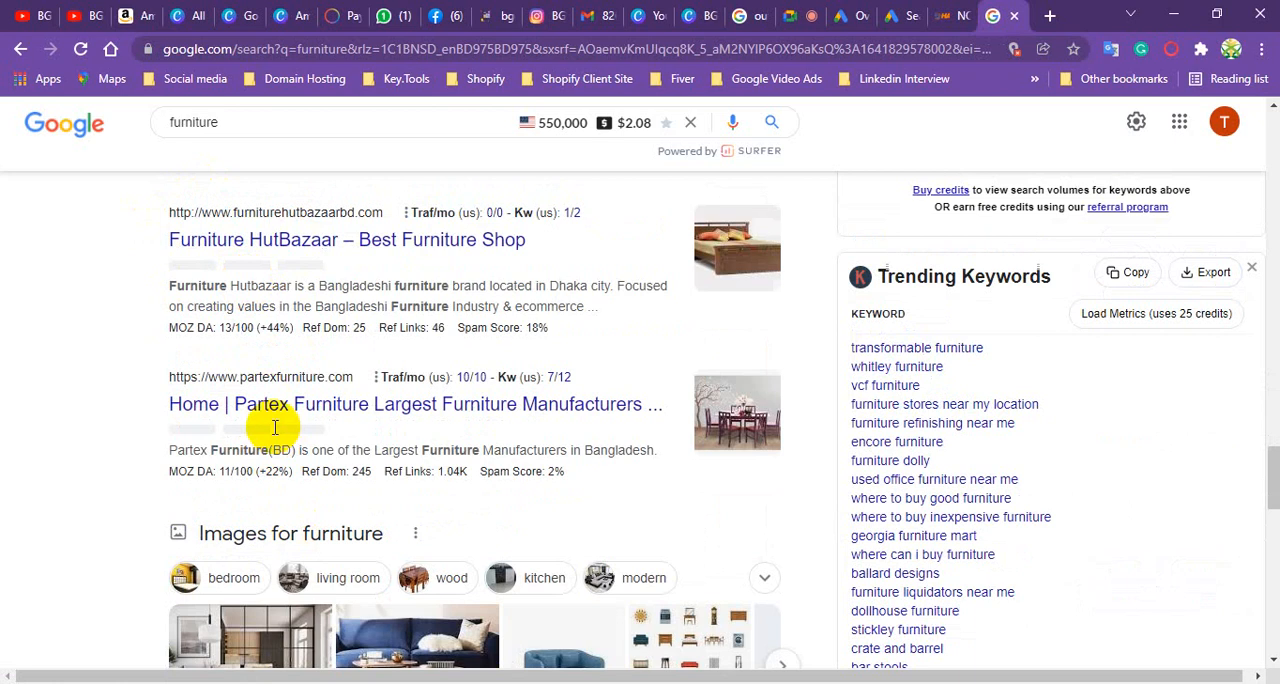
{"action": "scroll", "coordinate": [271, 423], "scroll_direction": "down", "scroll_amount": 5}
{"action": "scroll", "coordinate": [253, 410], "scroll_direction": "down", "scroll_amount": 6}
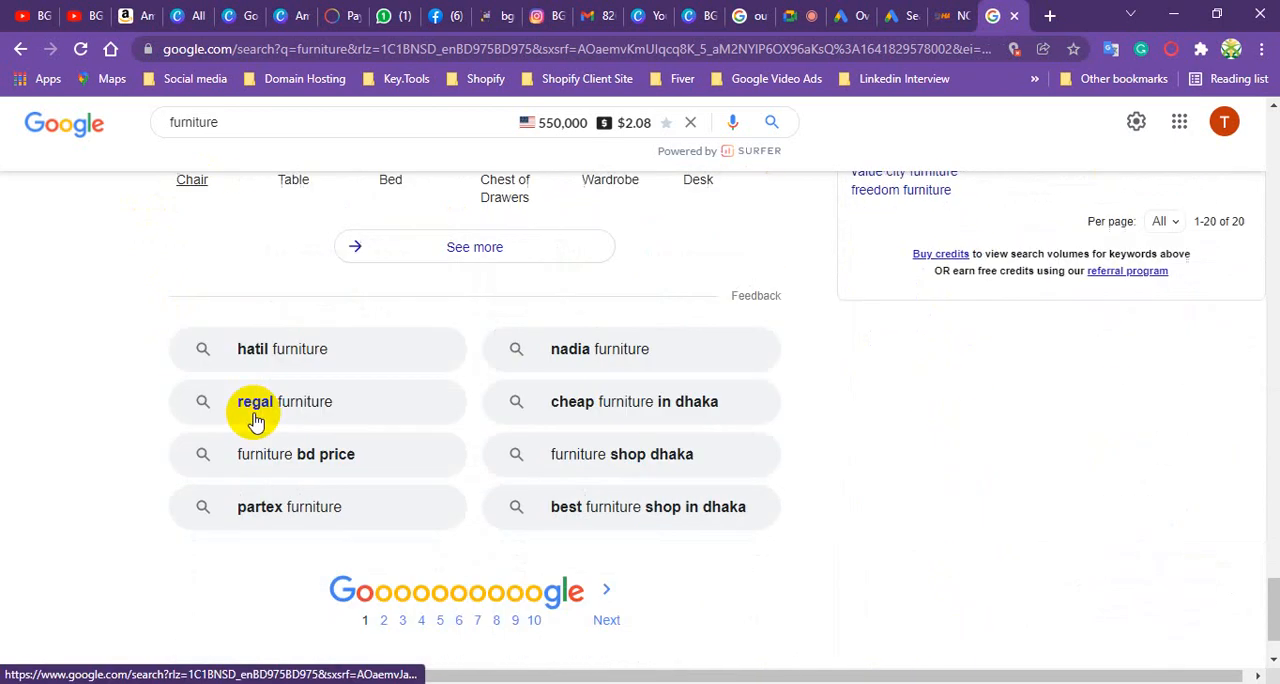
- Compare the inline sitelinks of the organic furniture listings with the sitelinks and descriptions under the sponsored Office Furniture Uk ad
{"action": "scroll", "coordinate": [255, 428], "scroll_direction": "up", "scroll_amount": 10}
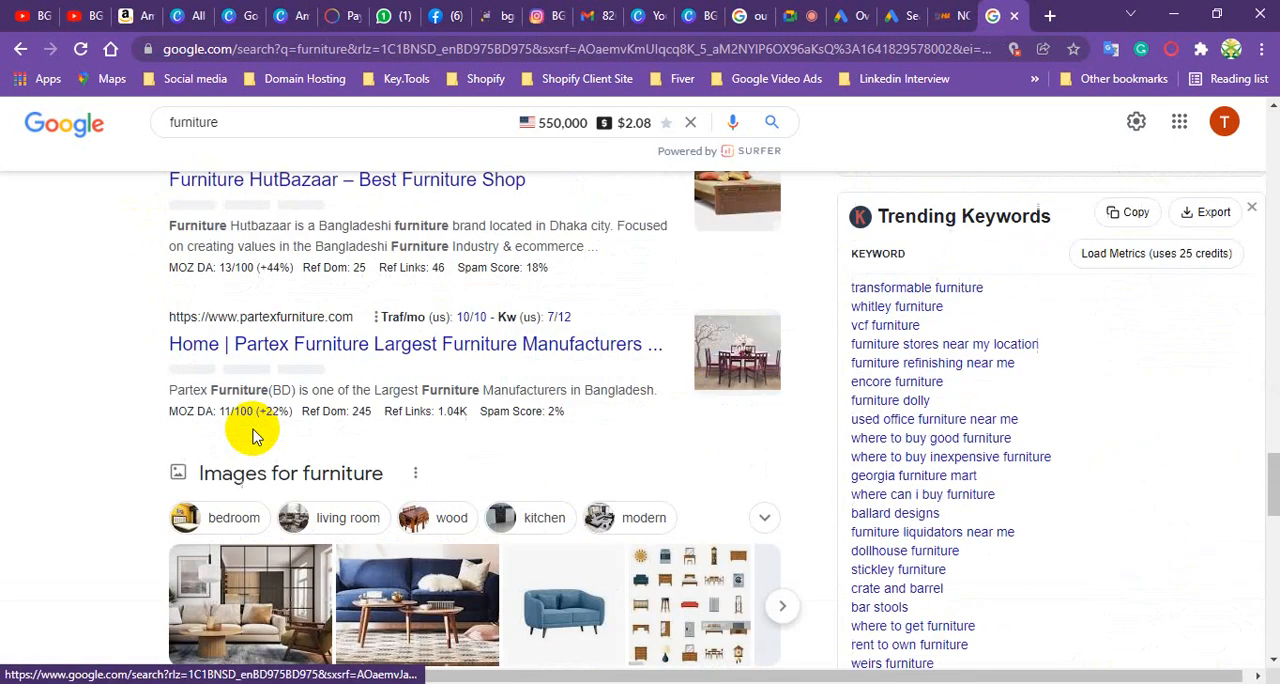
{"action": "scroll", "coordinate": [254, 423], "scroll_direction": "up", "scroll_amount": 2}
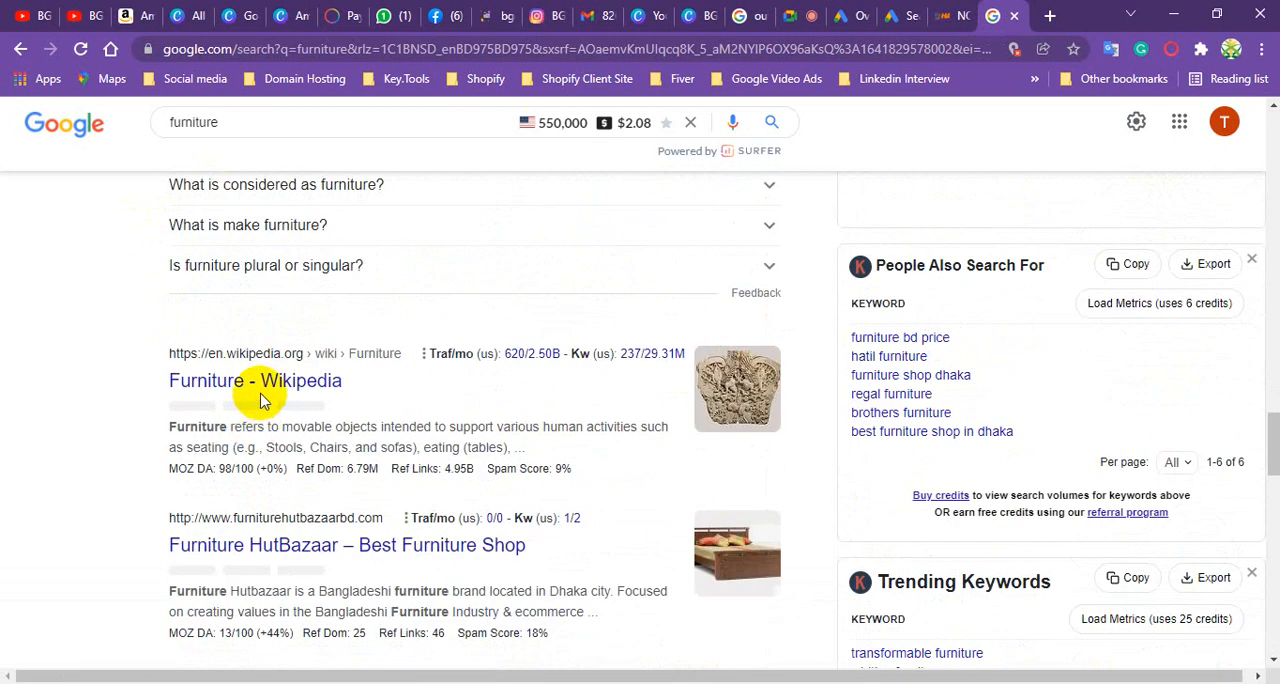
{"action": "scroll", "coordinate": [257, 394], "scroll_direction": "down", "scroll_amount": 10}
{"action": "scroll", "coordinate": [262, 400], "scroll_direction": "up", "scroll_amount": 1}
{"action": "scroll", "coordinate": [260, 400], "scroll_direction": "up", "scroll_amount": 8}
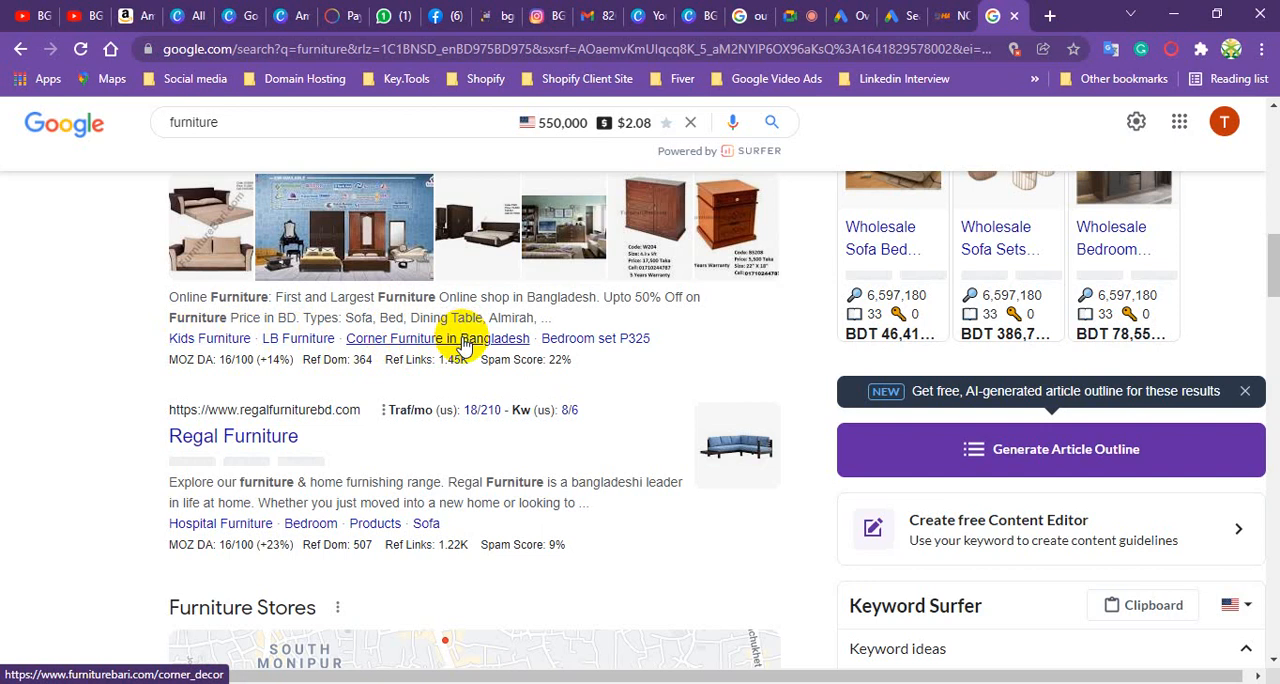
{"action": "scroll", "coordinate": [440, 380], "scroll_direction": "up", "scroll_amount": 7}
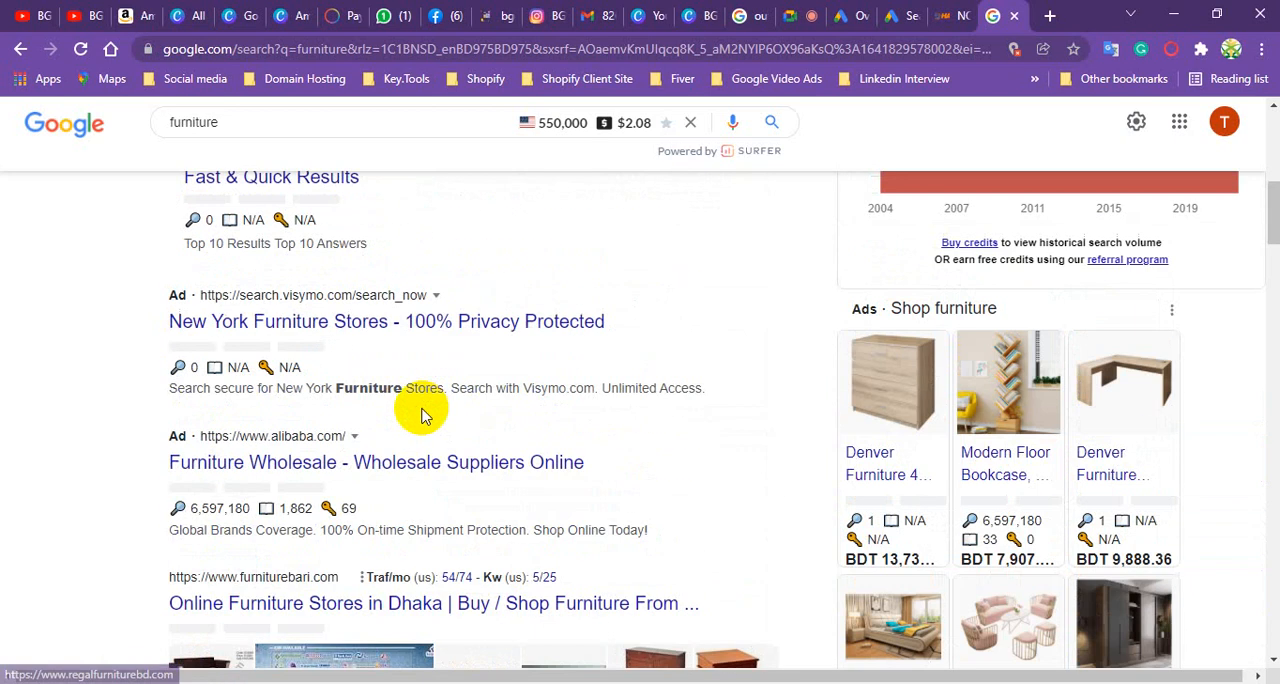
{"action": "scroll", "coordinate": [423, 408], "scroll_direction": "up", "scroll_amount": 2}
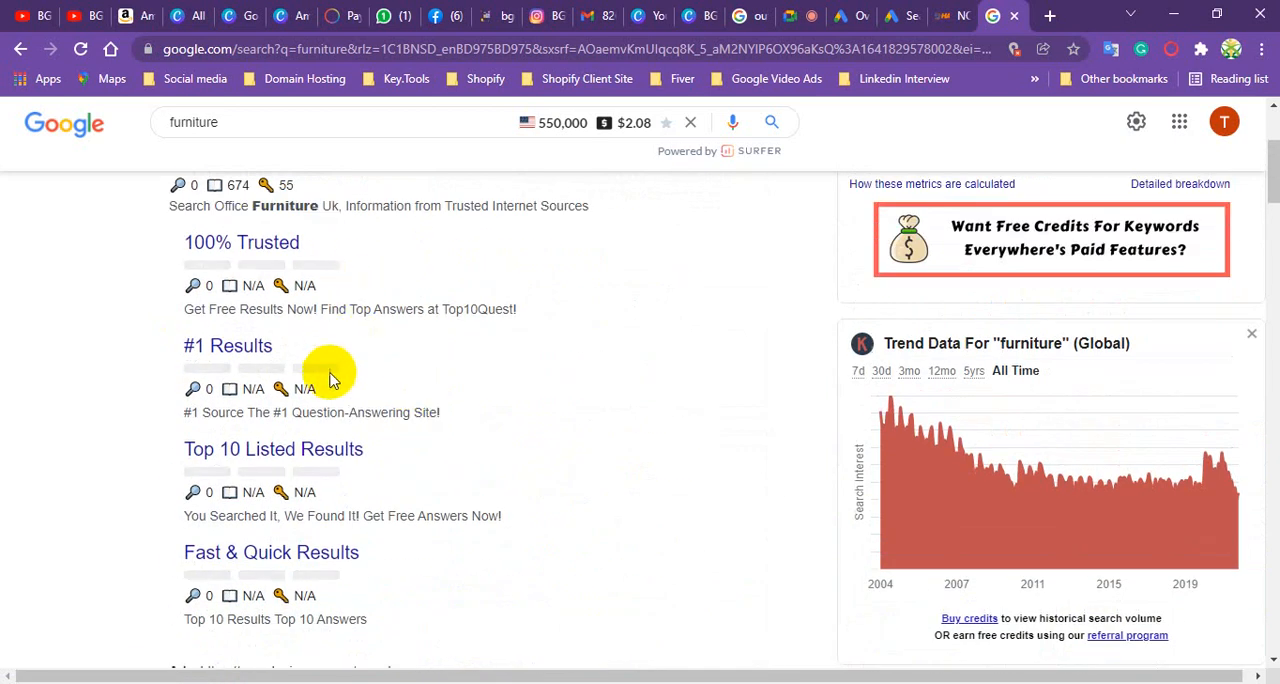
{"action": "scroll", "coordinate": [330, 385], "scroll_direction": "up", "scroll_amount": 3}
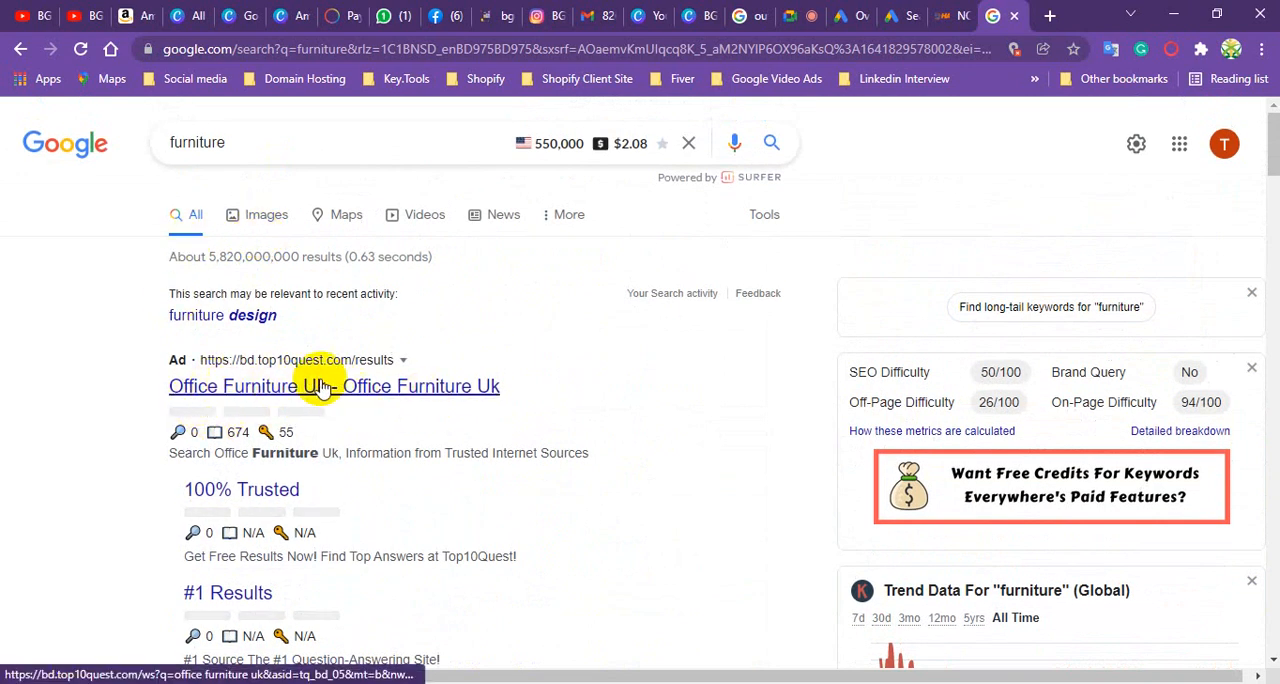
{"action": "scroll", "coordinate": [328, 393], "scroll_direction": "down", "scroll_amount": 10}
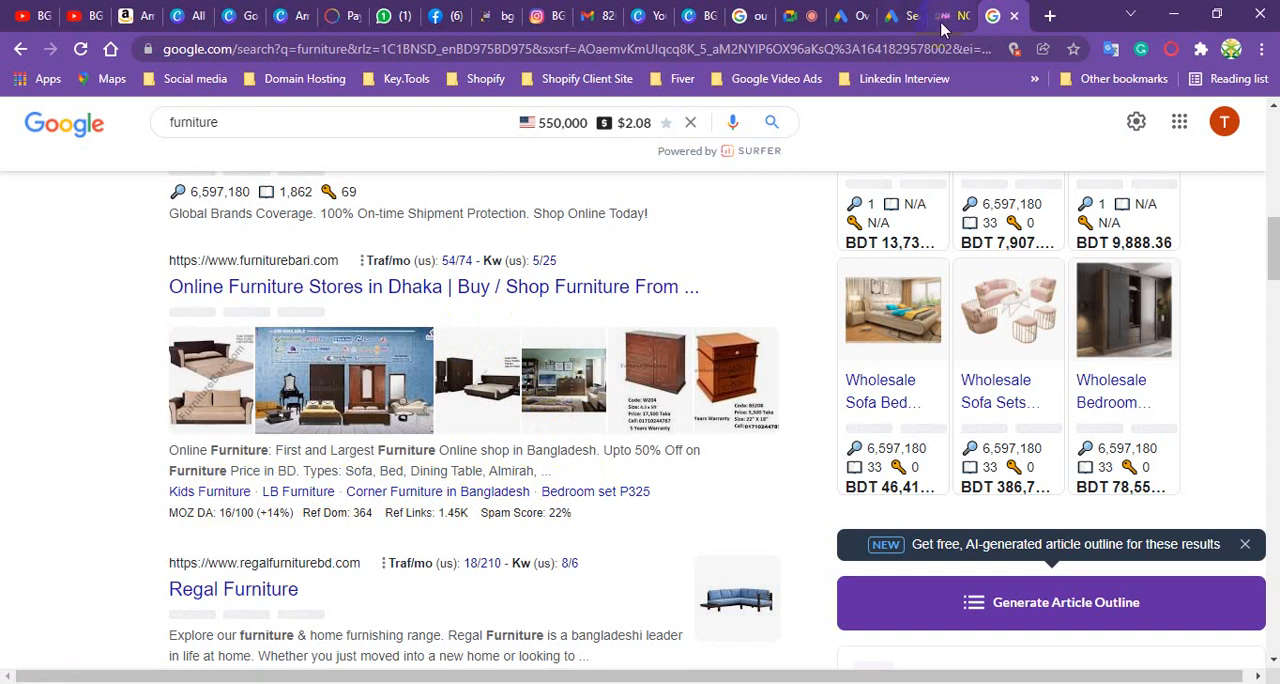
{"action": "scroll", "coordinate": [530, 490], "scroll_direction": "up", "scroll_amount": 4}
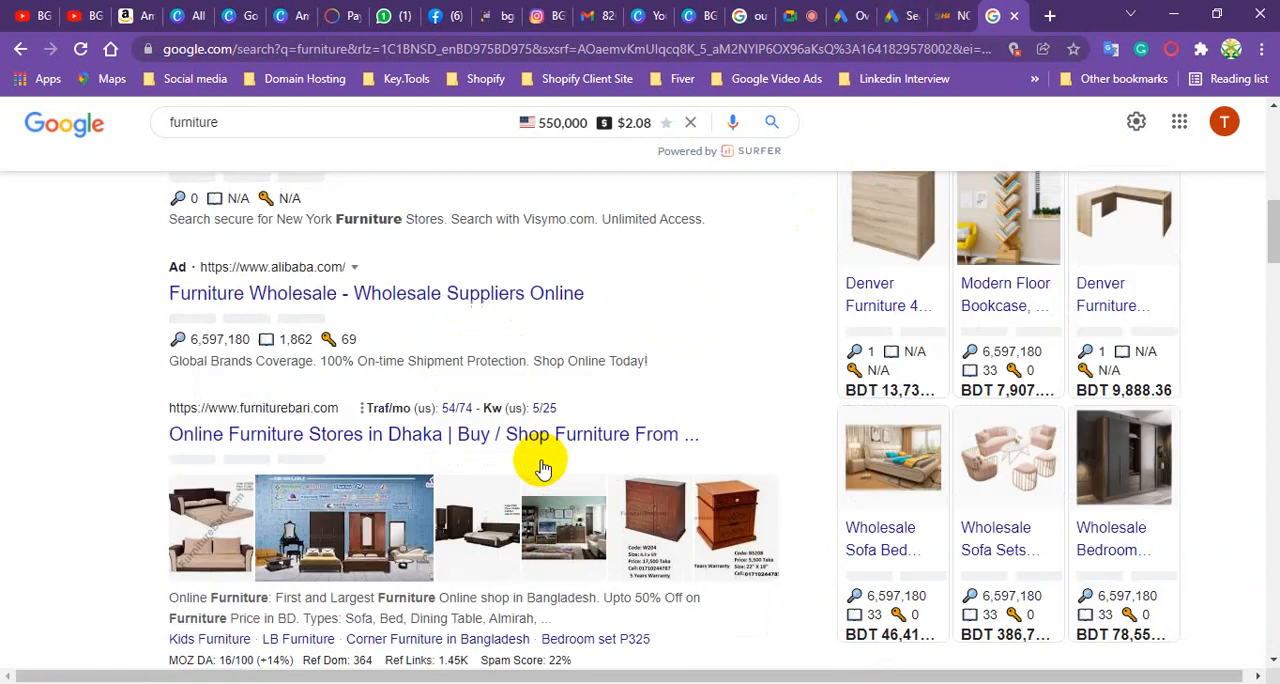
{"action": "scroll", "coordinate": [447, 425], "scroll_direction": "up", "scroll_amount": 4}
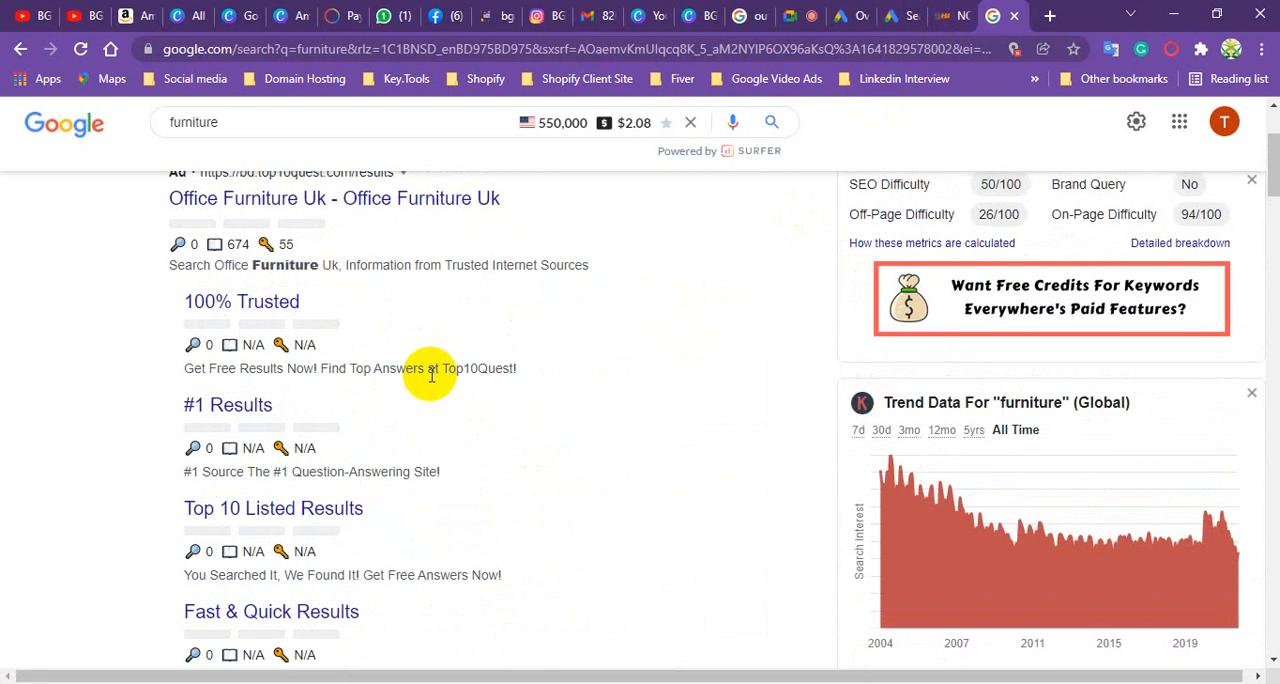
- Return to the Google Ads campaign draft and enter "AC Ambulance Service" as the text of Sitelink 1
{"action": "left_click", "coordinate": [897, 15]}
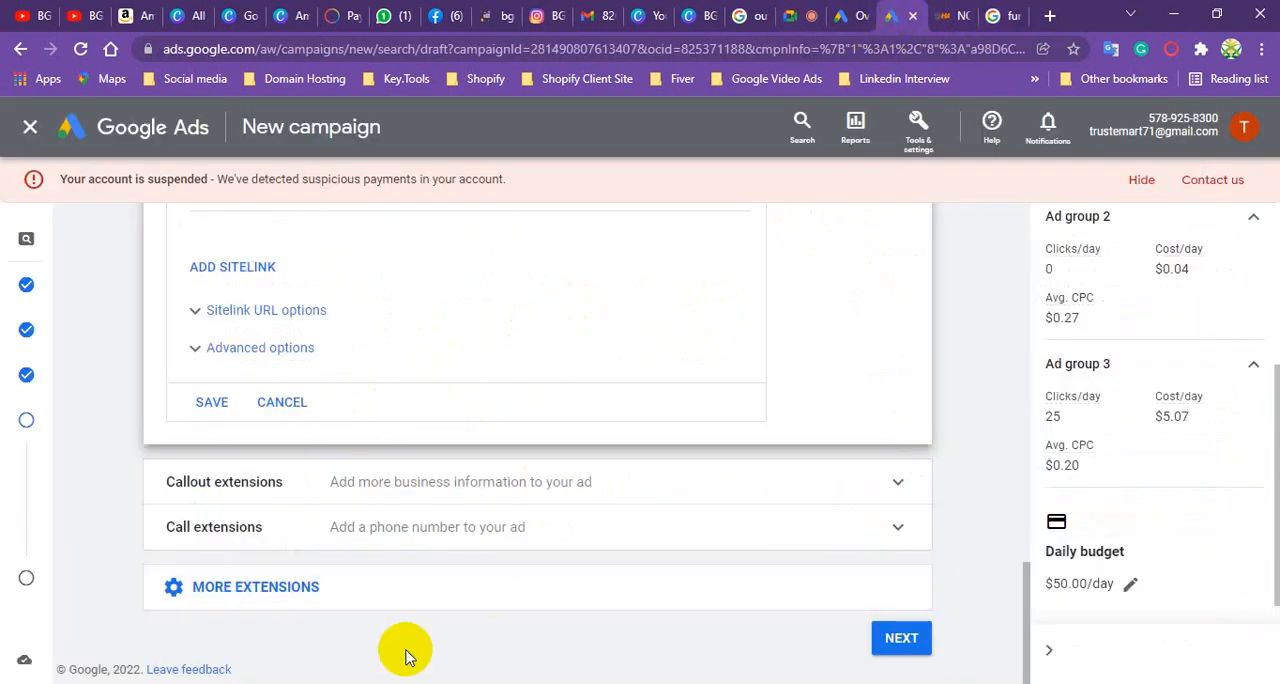
{"action": "scroll", "coordinate": [451, 320], "scroll_direction": "up", "scroll_amount": 8}
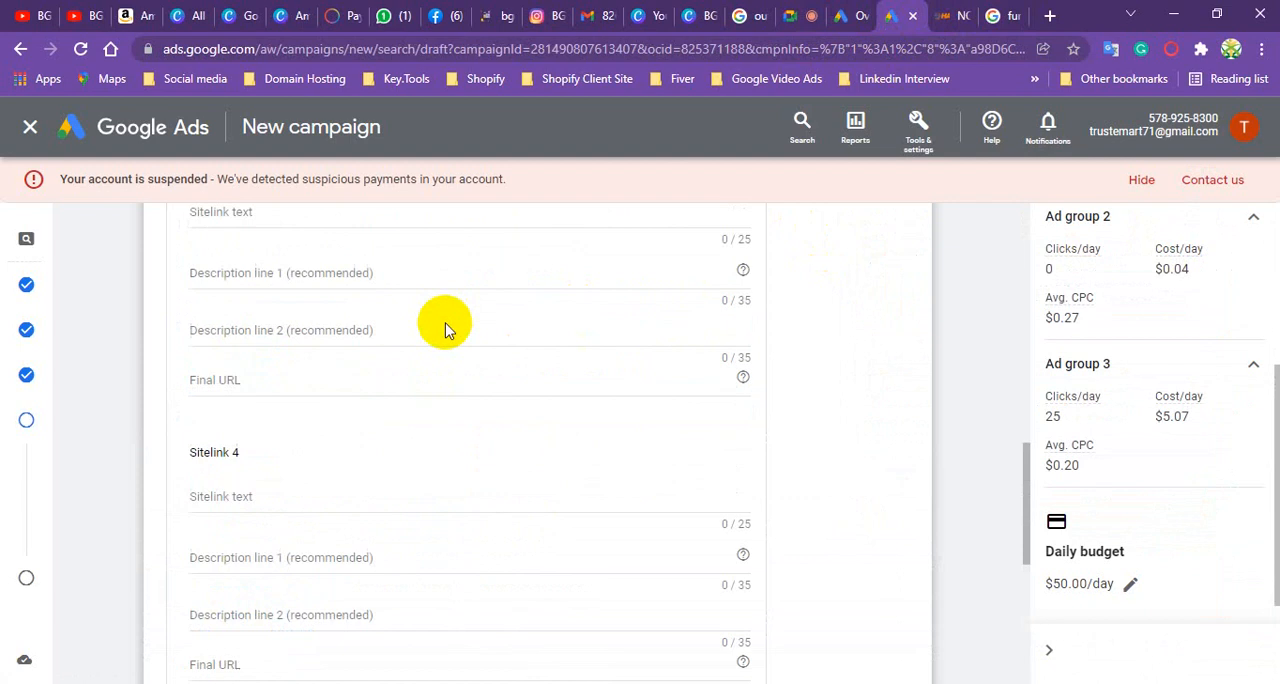
{"action": "scroll", "coordinate": [440, 343], "scroll_direction": "up", "scroll_amount": 5}
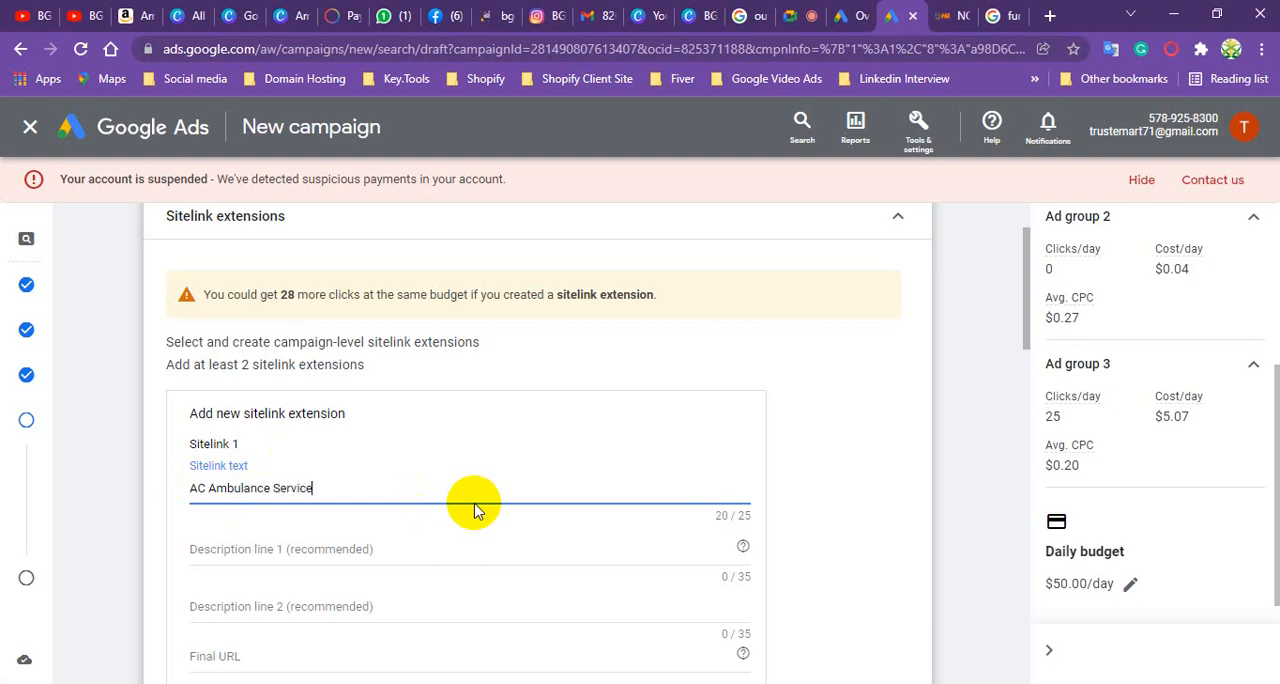
- Switch back to the furniture search results and examine how the sponsored ads show sitelinks with descriptions beneath them
{"action": "left_click", "coordinate": [293, 548]}
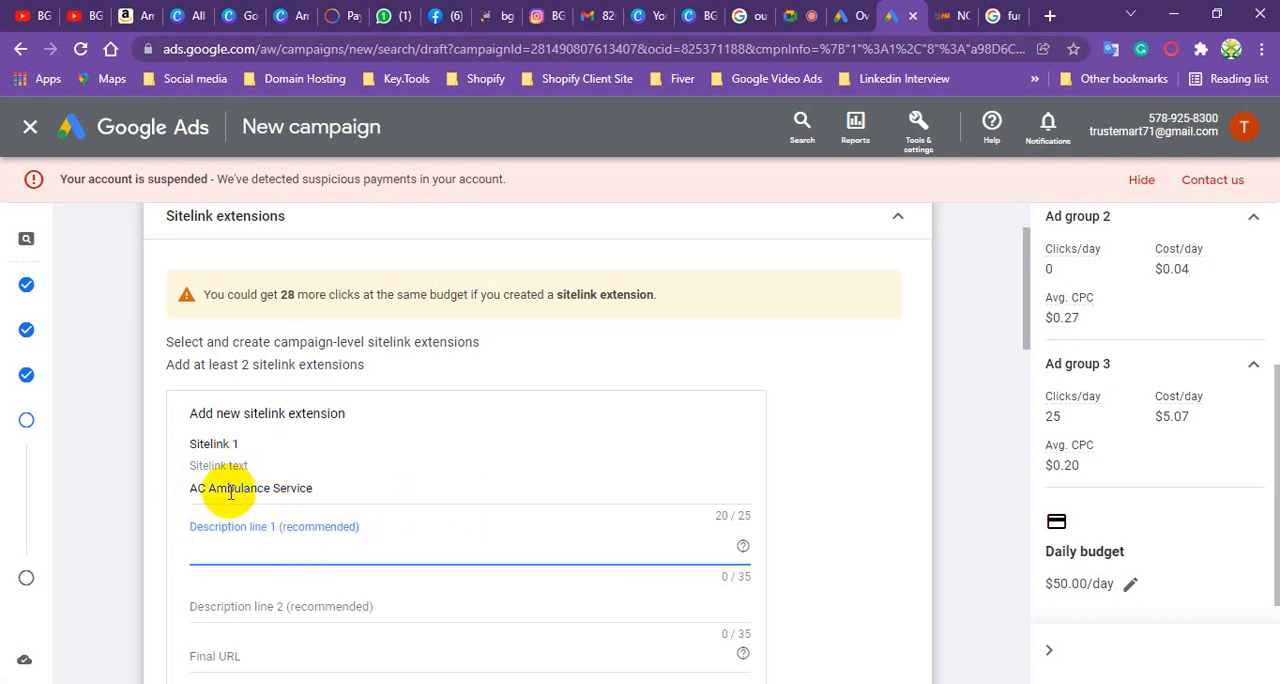
{"action": "left_click", "coordinate": [1013, 18]}
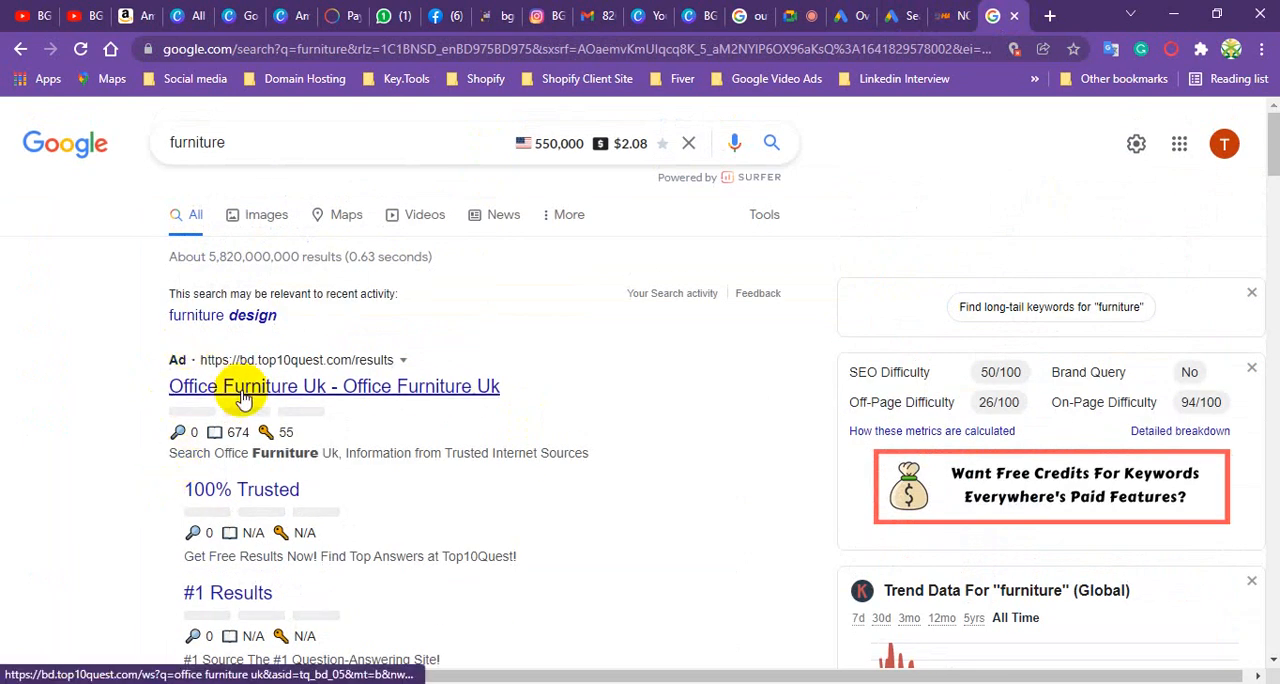
{"action": "scroll", "coordinate": [252, 365], "scroll_direction": "down", "scroll_amount": 3}
{"action": "scroll", "coordinate": [257, 191], "scroll_direction": "up", "scroll_amount": 3}
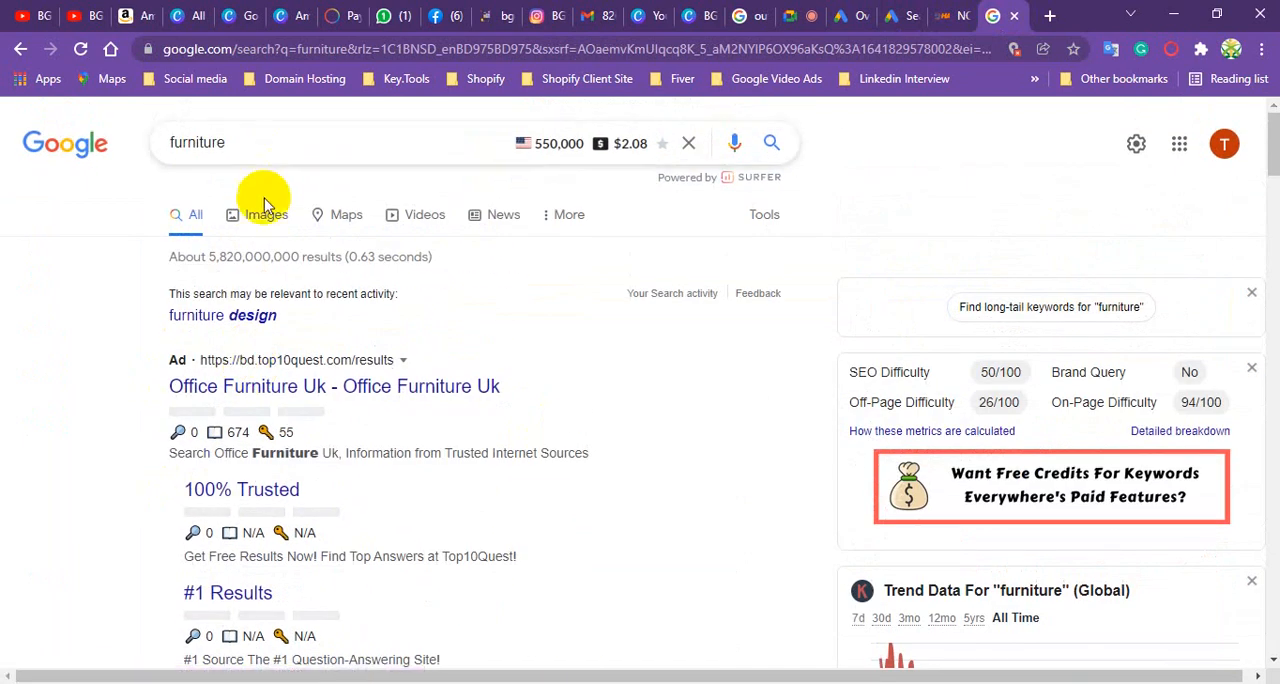
{"action": "scroll", "coordinate": [263, 457], "scroll_direction": "down", "scroll_amount": 4}
{"action": "scroll", "coordinate": [268, 470], "scroll_direction": "down", "scroll_amount": 3}
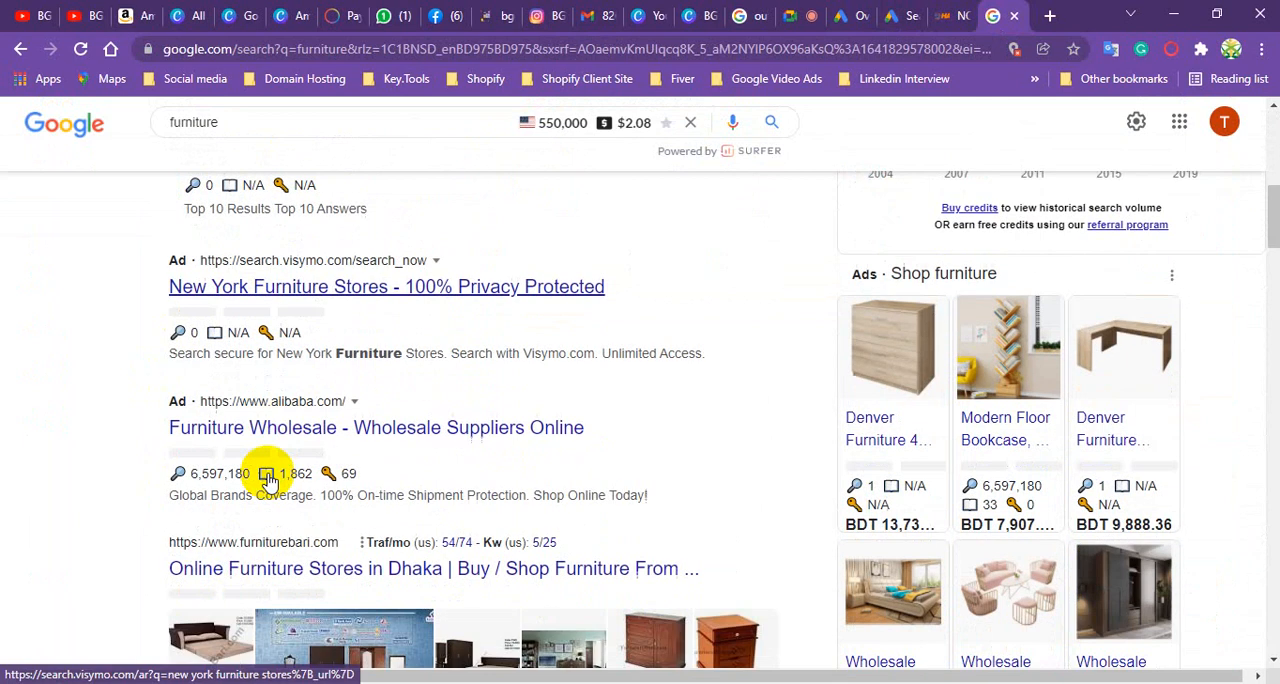
{"action": "scroll", "coordinate": [268, 470], "scroll_direction": "up", "scroll_amount": 4}
{"action": "scroll", "coordinate": [268, 480], "scroll_direction": "up", "scroll_amount": 1}
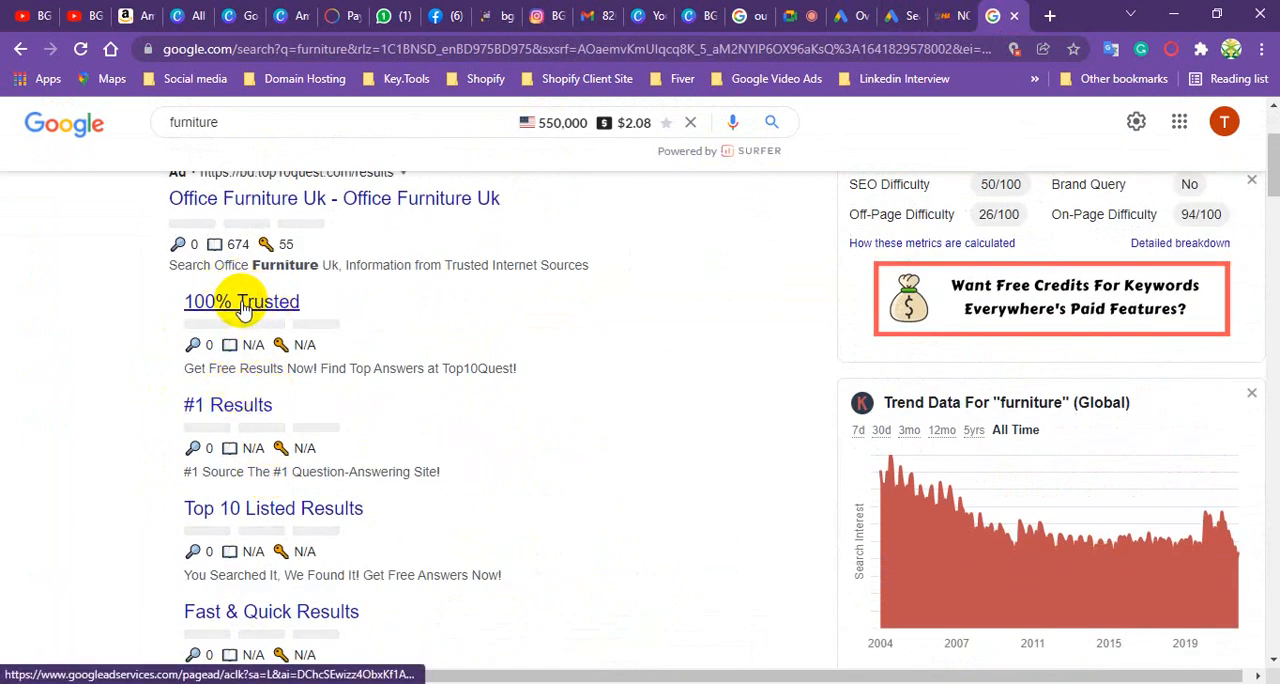
{"action": "scroll", "coordinate": [270, 300], "scroll_direction": "up", "scroll_amount": 2}
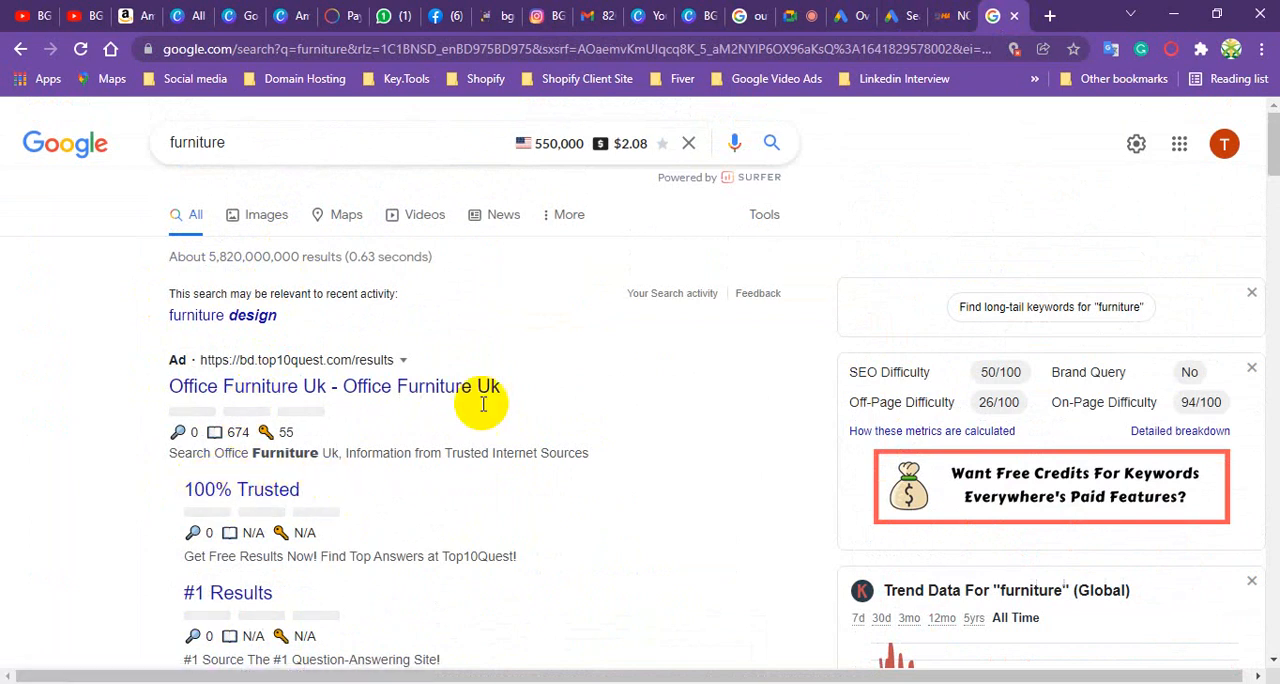
{"action": "left_click", "coordinate": [897, 15]}
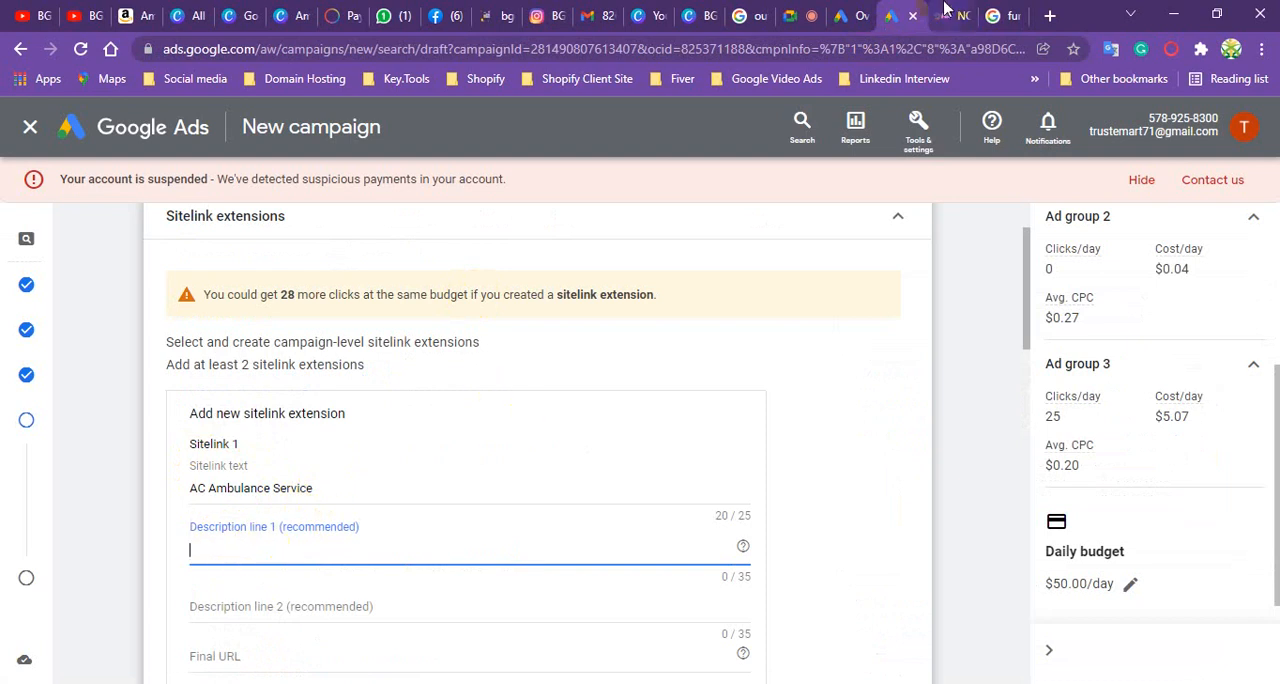
{"action": "left_click", "coordinate": [990, 16]}
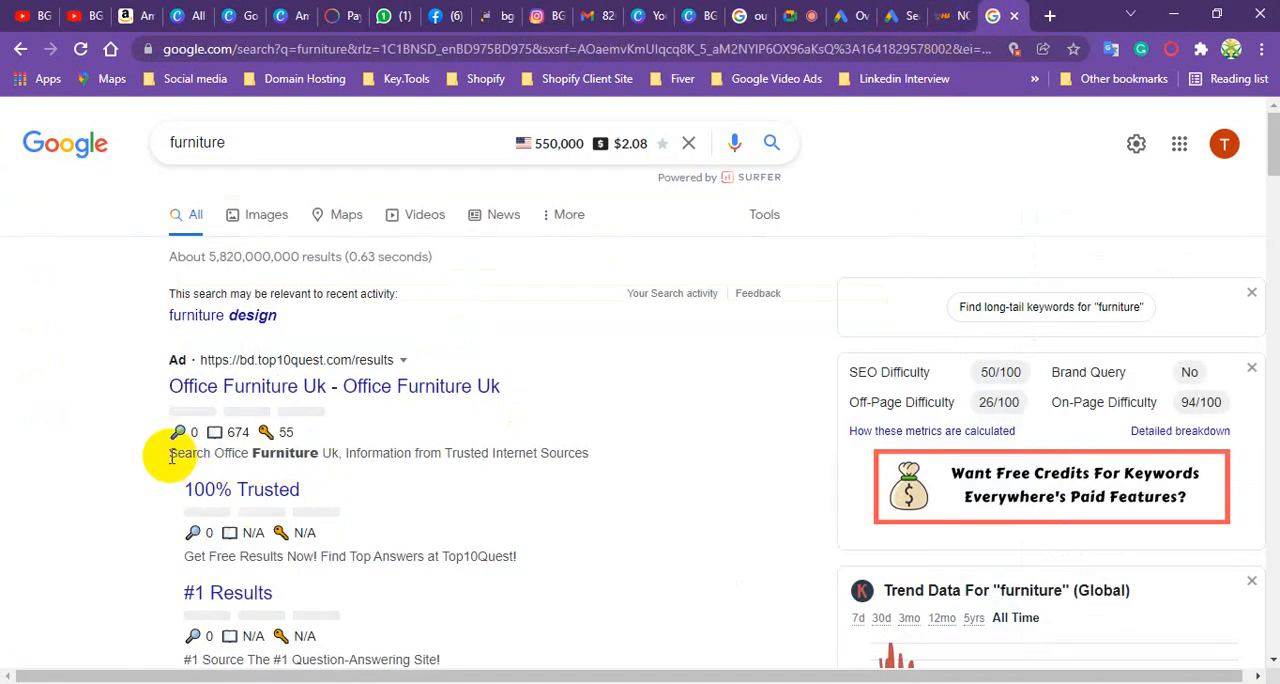
- Return to the campaign draft and set Sitelink 1's descriptions to "We provide AC Ambulance Service" and "Our Ac Service is So Good"
{"action": "left_click", "coordinate": [895, 15]}
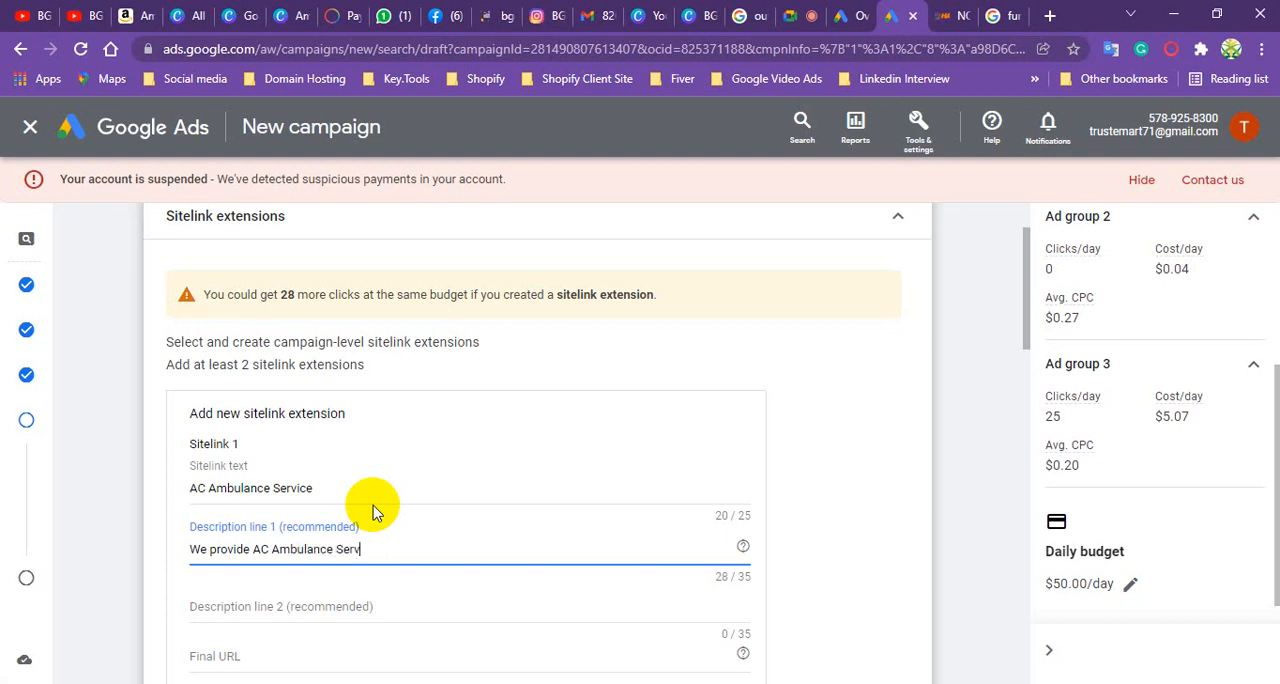
{"action": "left_click", "coordinate": [271, 606]}
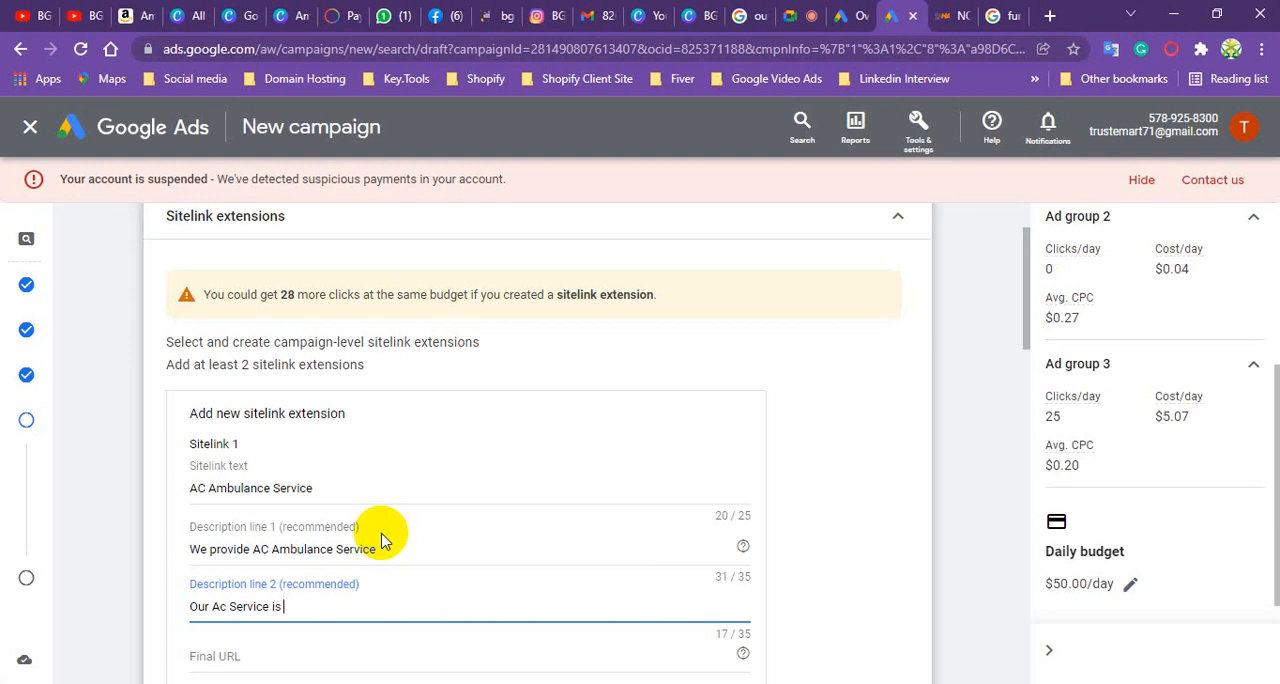
{"action": "type", "text": "So Good"}
{"action": "scroll", "coordinate": [372, 334], "scroll_direction": "down", "scroll_amount": 1}
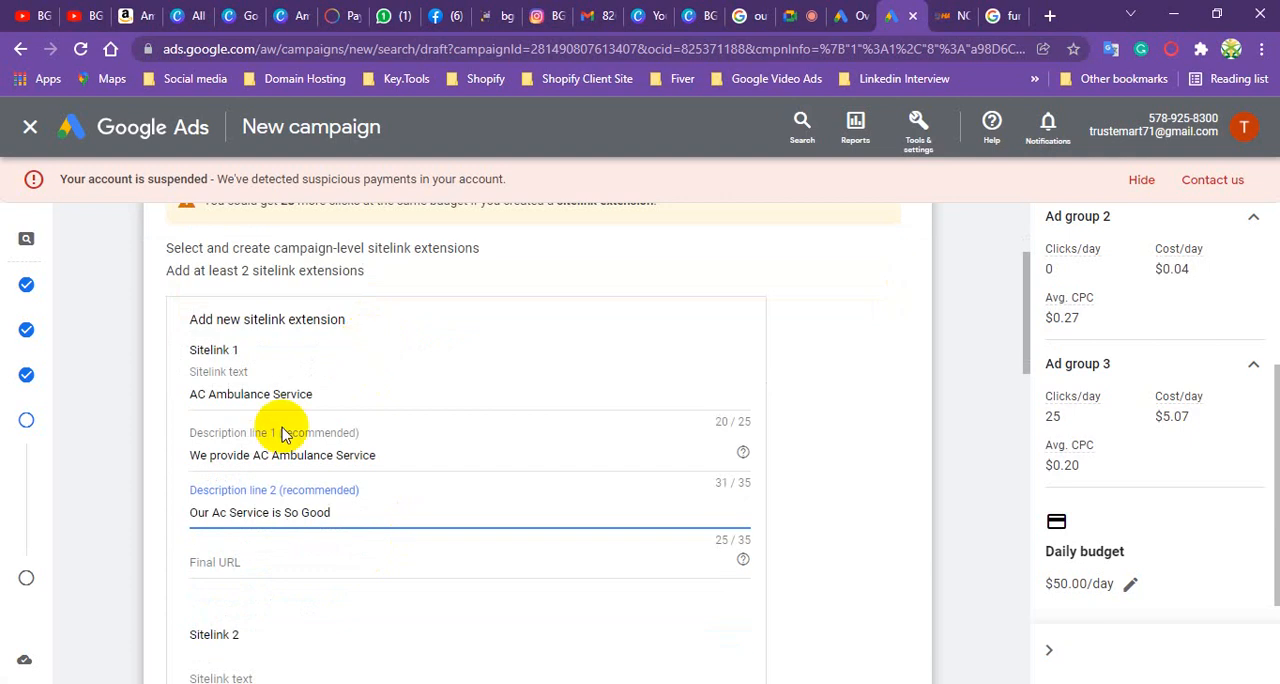
- Open the AC Ambulance service page on the Hamida Ambulance website and copy its web address for Sitelink 1's Final URL
{"action": "left_click", "coordinate": [217, 561]}
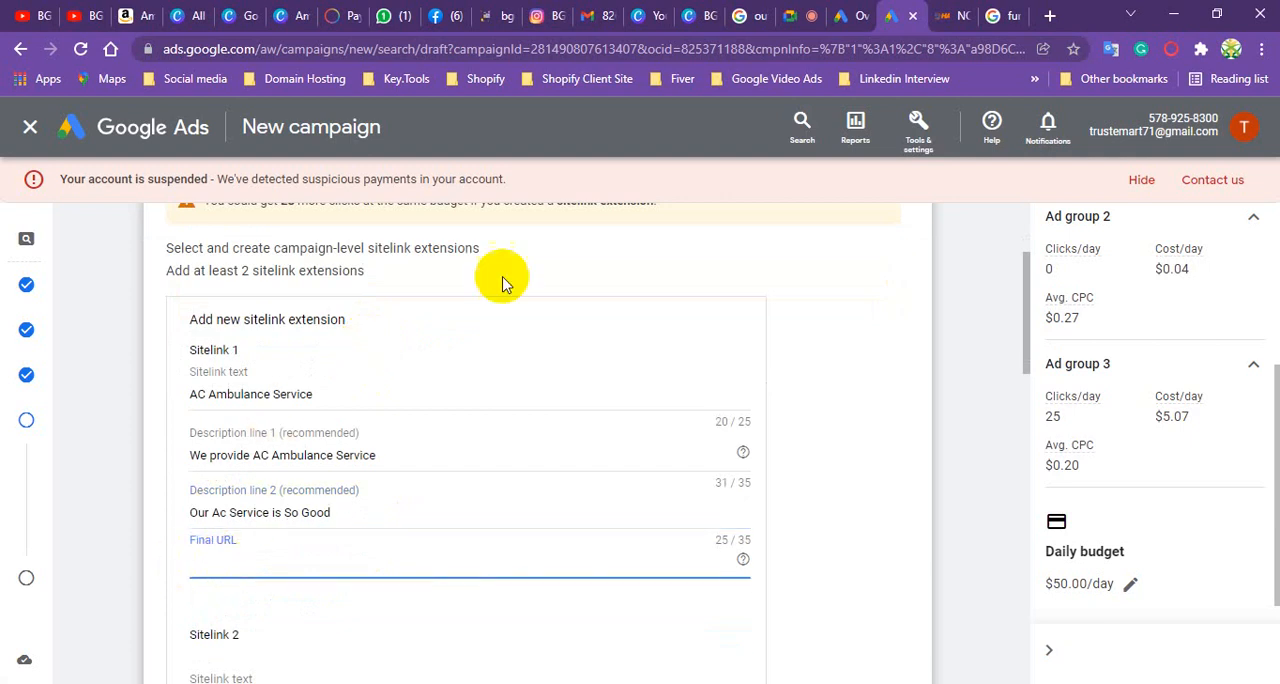
{"action": "left_click", "coordinate": [950, 15]}
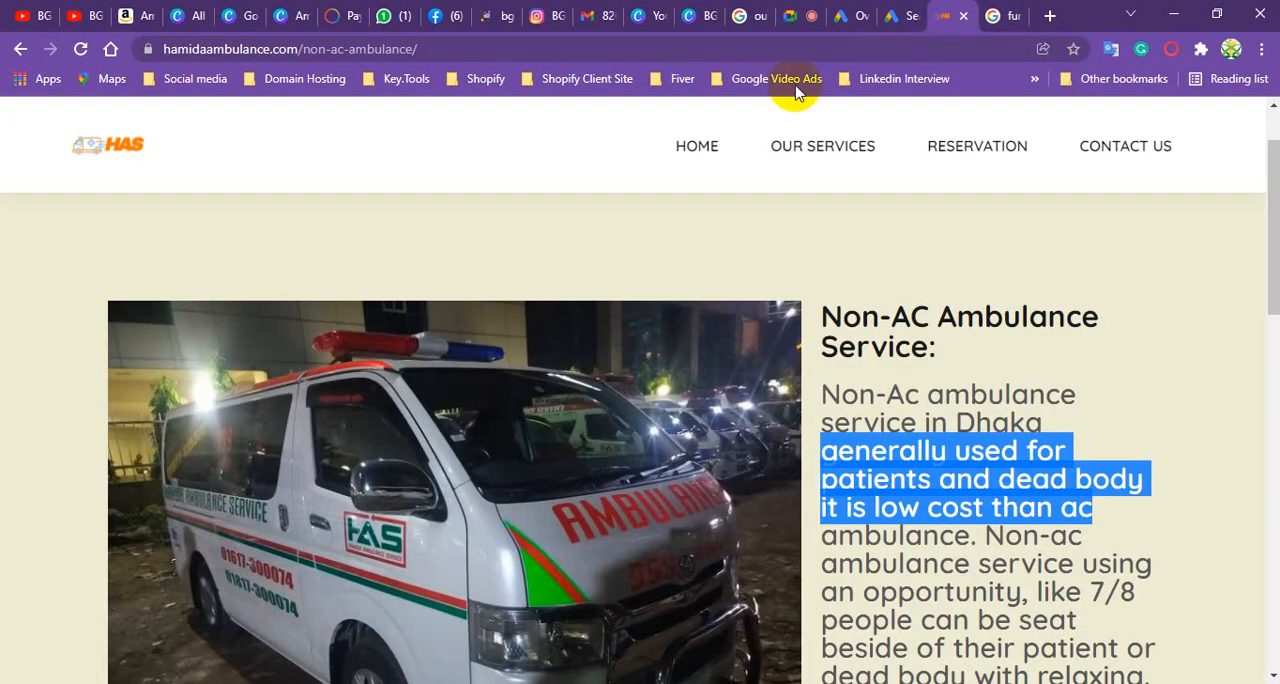
{"action": "mouse_move", "coordinate": [905, 218]}
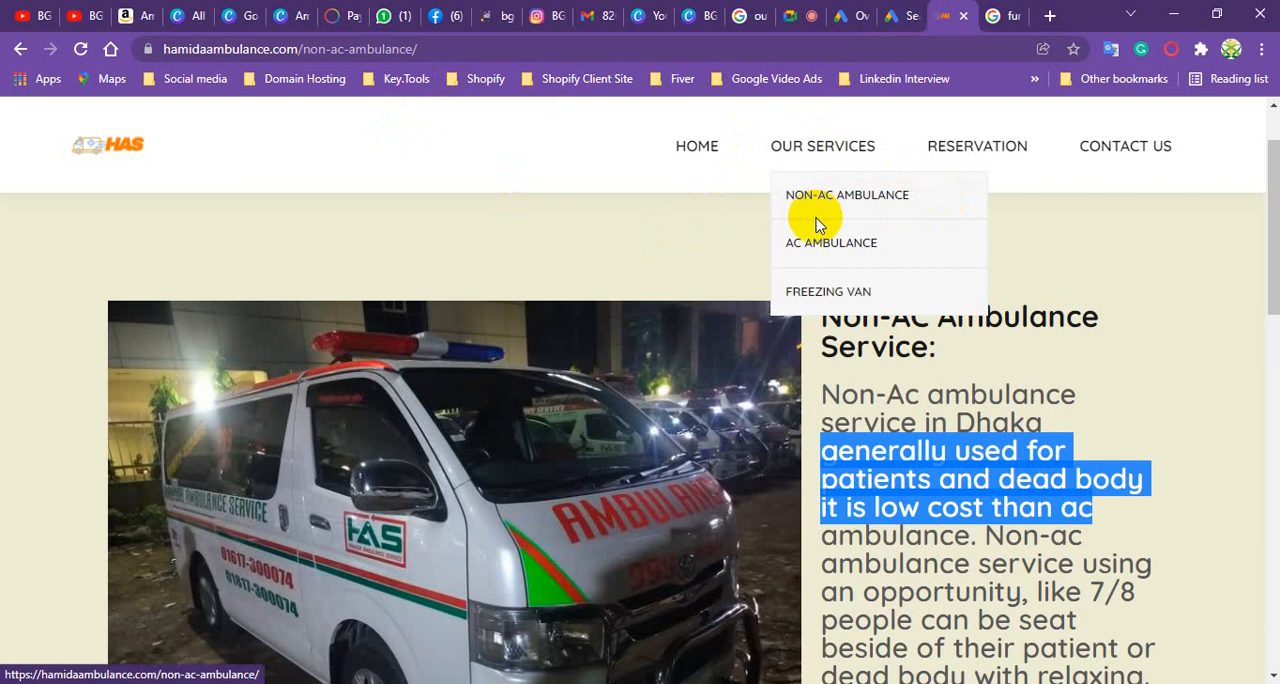
{"action": "left_click", "coordinate": [828, 244]}
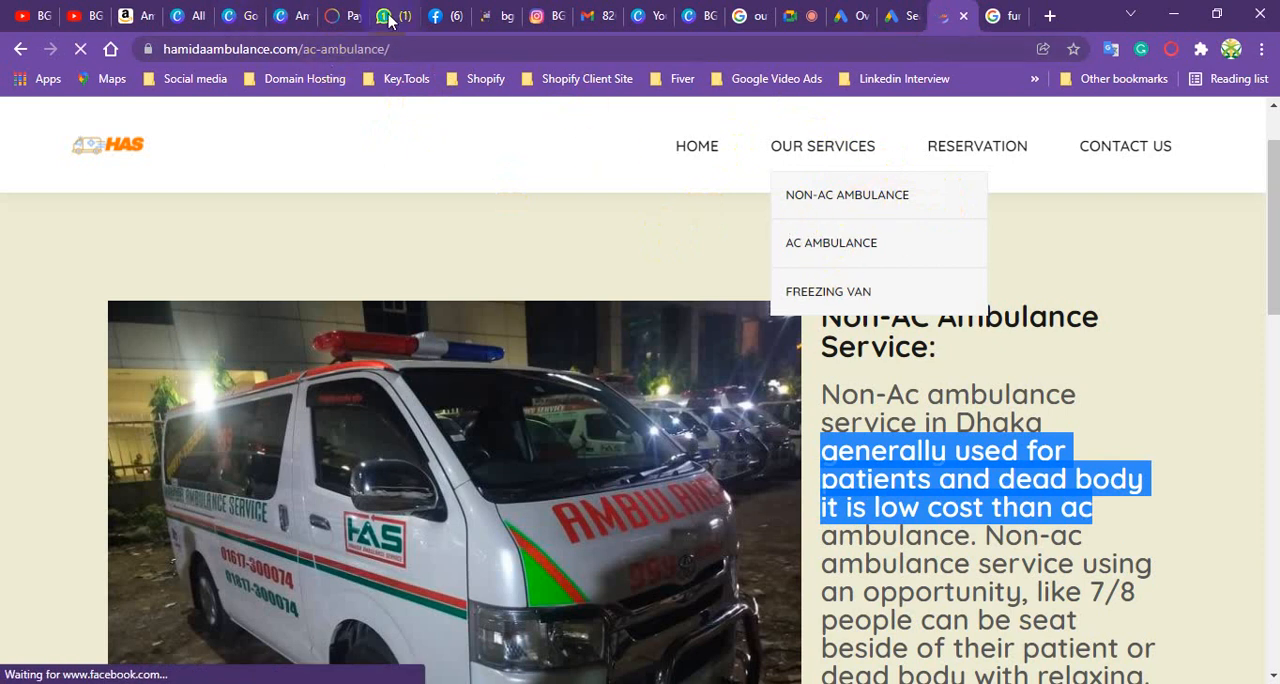
{"action": "left_click", "coordinate": [288, 50]}
{"action": "right_click", "coordinate": [288, 50]}
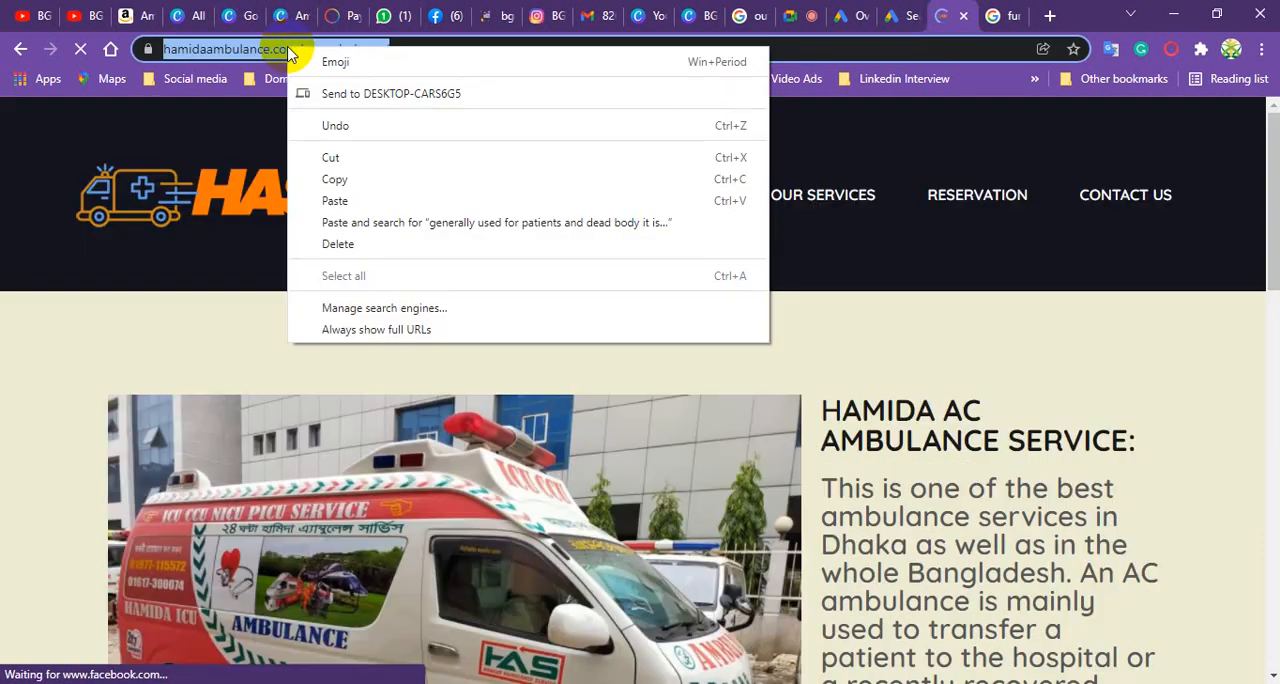
{"action": "left_click", "coordinate": [334, 177]}
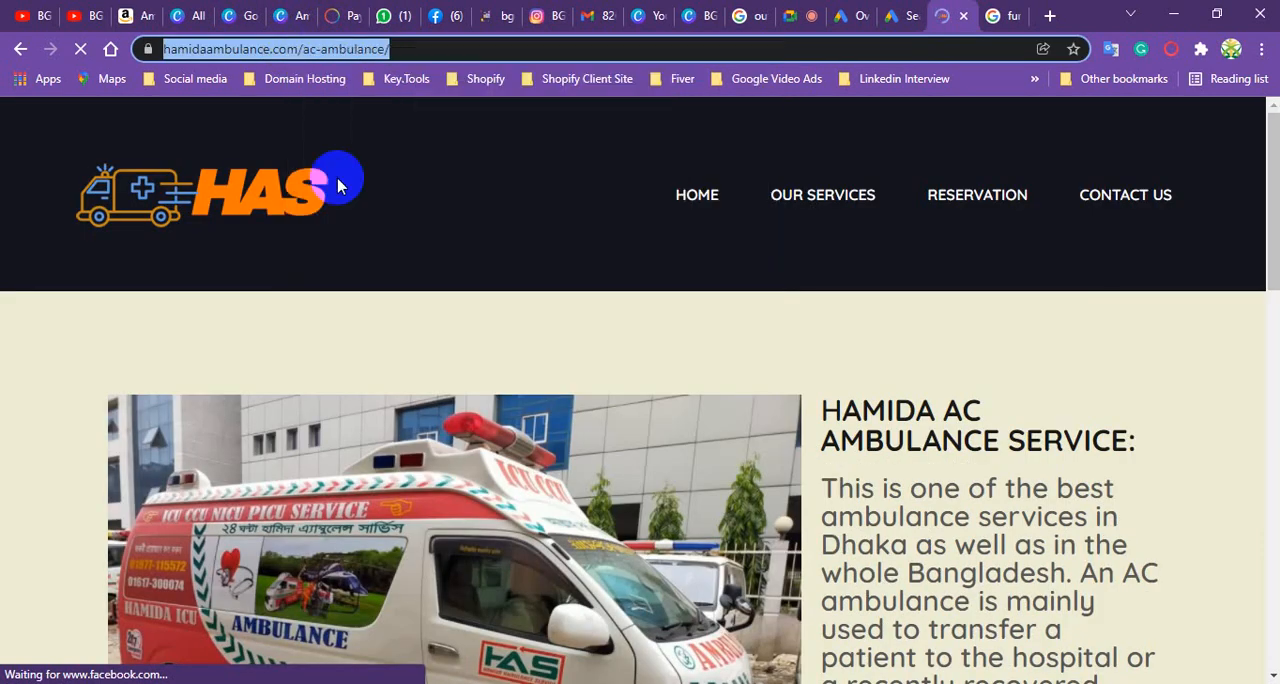
{"action": "left_click", "coordinate": [893, 16]}
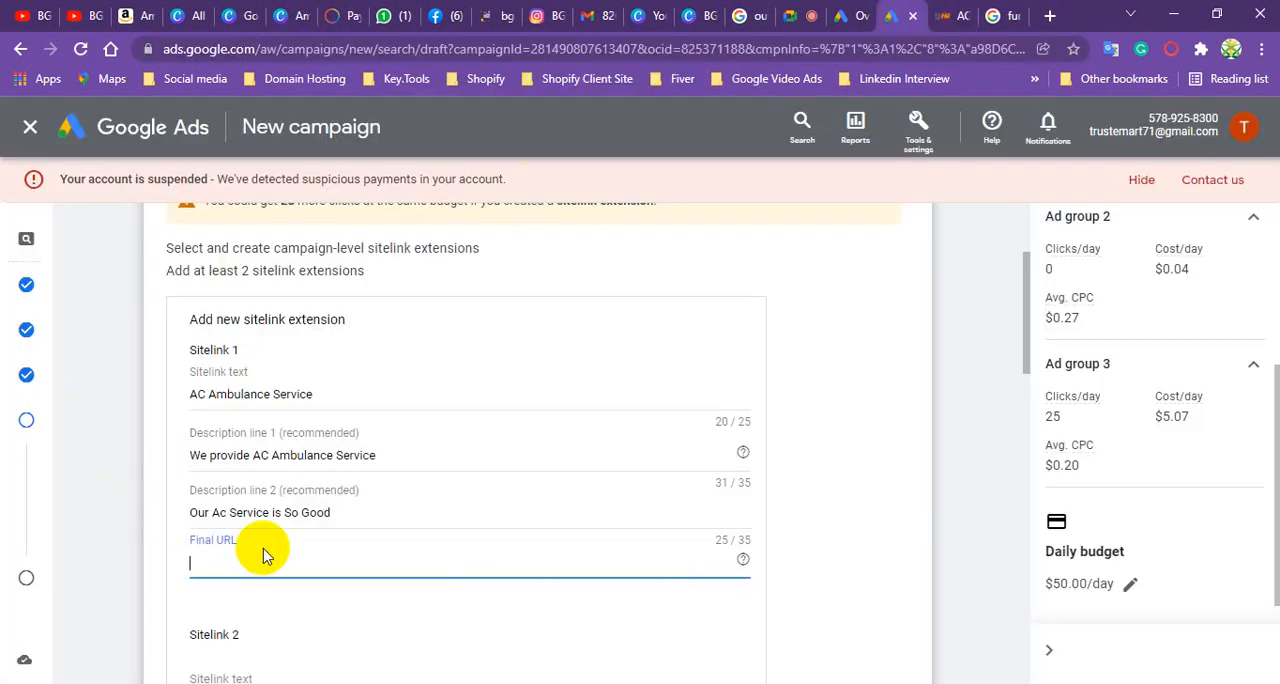
{"action": "key", "text": "ctrl+v"}
{"action": "scroll", "coordinate": [295, 490], "scroll_direction": "down", "scroll_amount": 2}
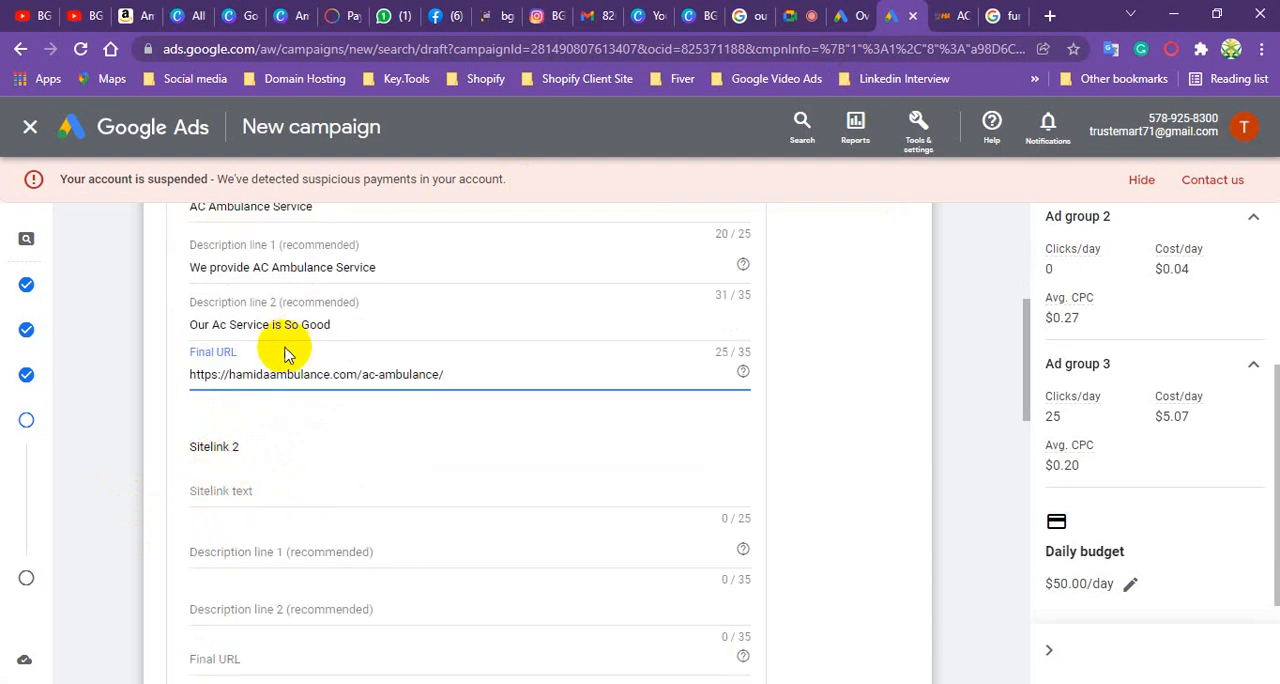
{"action": "scroll", "coordinate": [280, 358], "scroll_direction": "up", "scroll_amount": 2}
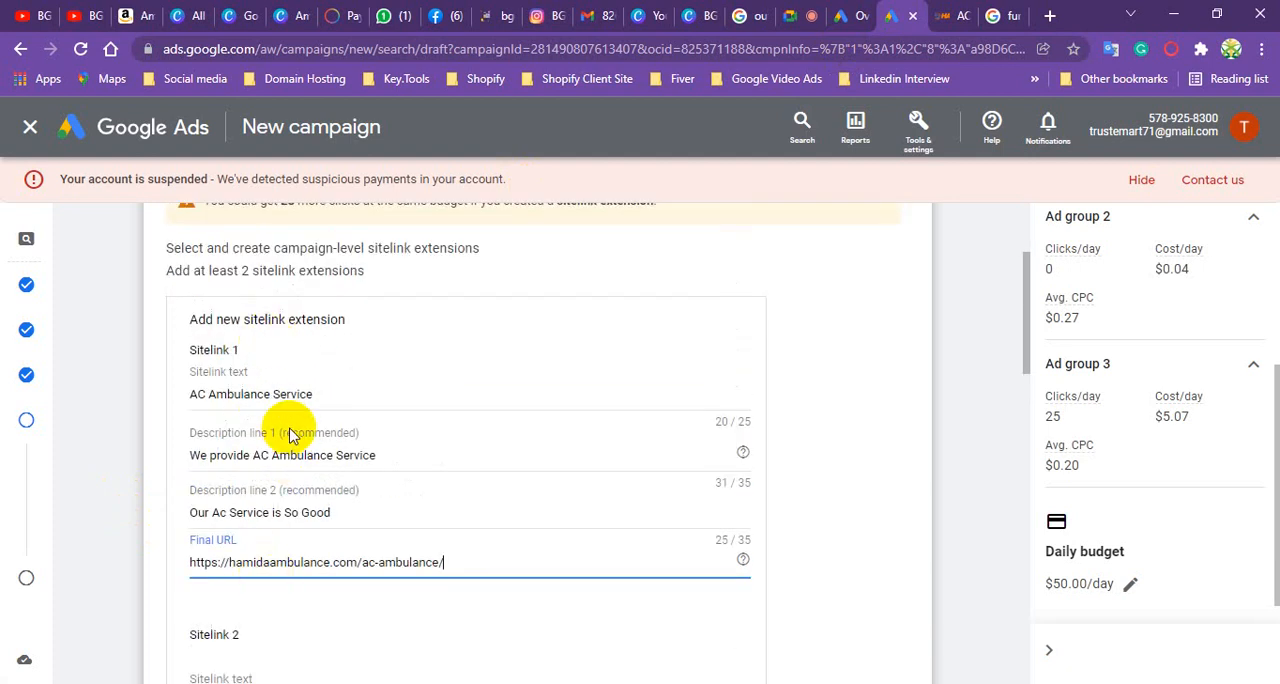
- Enter "Non AC Service" as the text of Sitelink 2
{"action": "scroll", "coordinate": [294, 580], "scroll_direction": "down", "scroll_amount": 2}
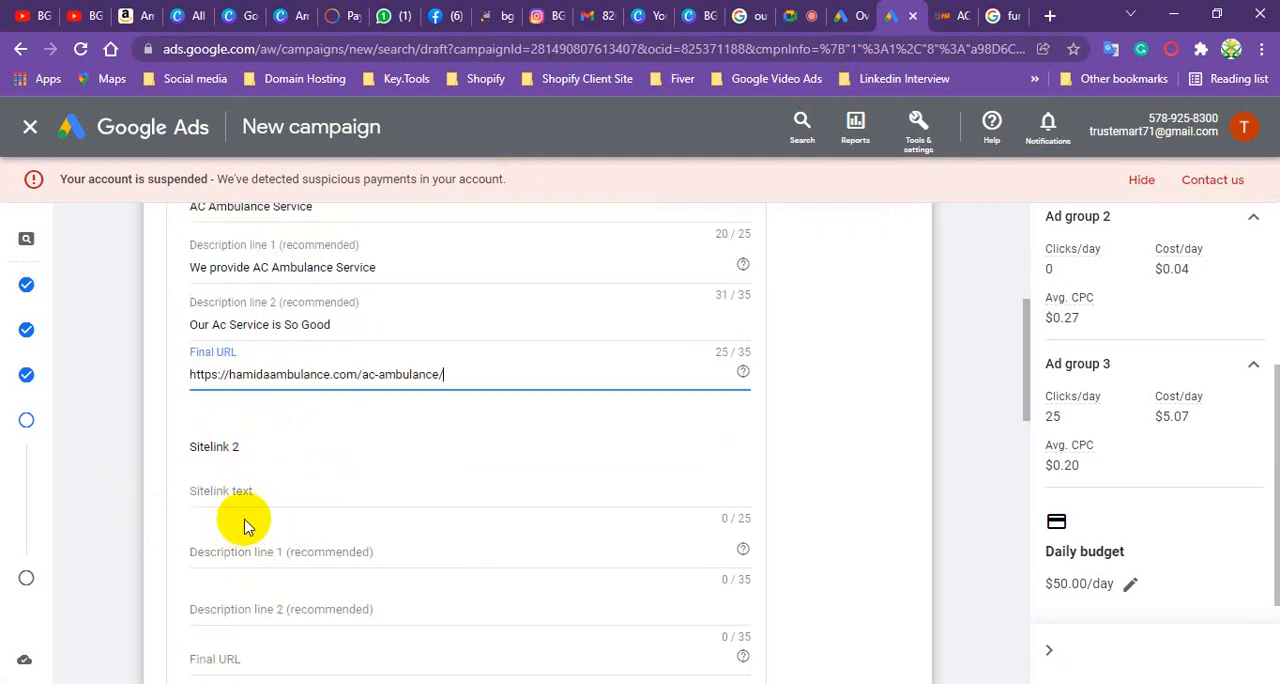
{"action": "left_click", "coordinate": [268, 500]}
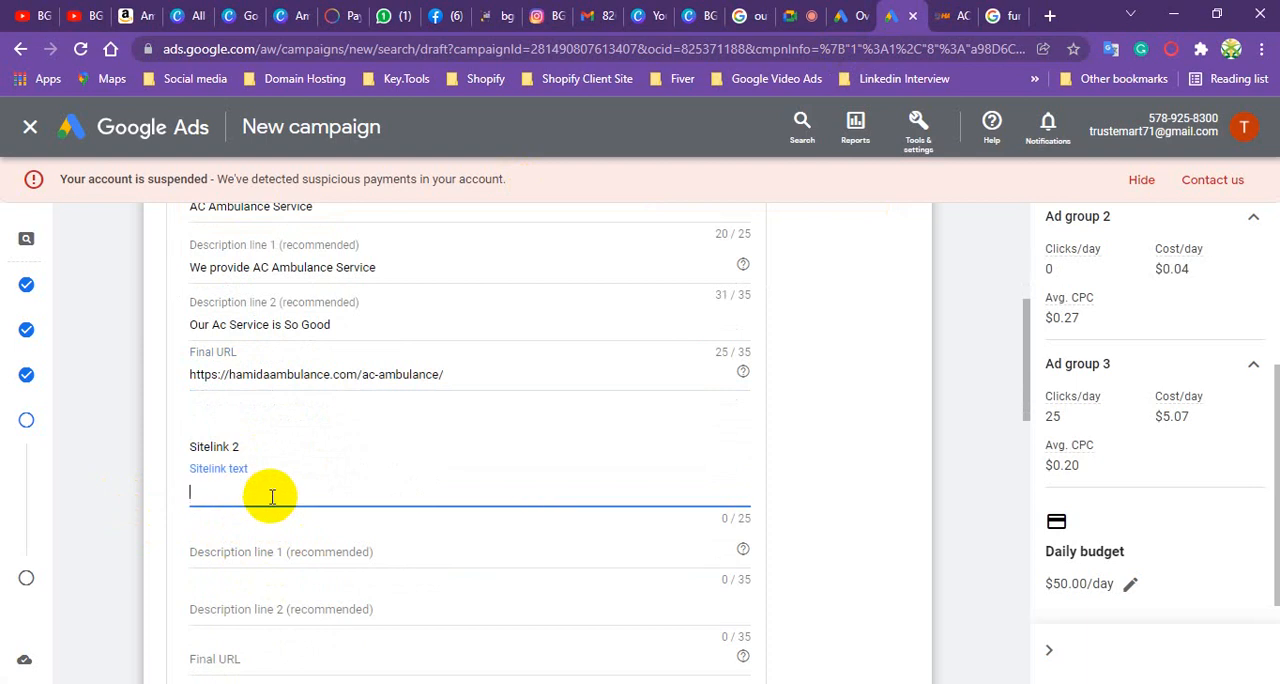
{"action": "type", "text": "NO"}
- Enter "WeProvide also Non Ac Ambulance Service" as the first description line of Sitelink 2
{"action": "left_click", "coordinate": [265, 553]}
{"action": "type", "text": "We"}
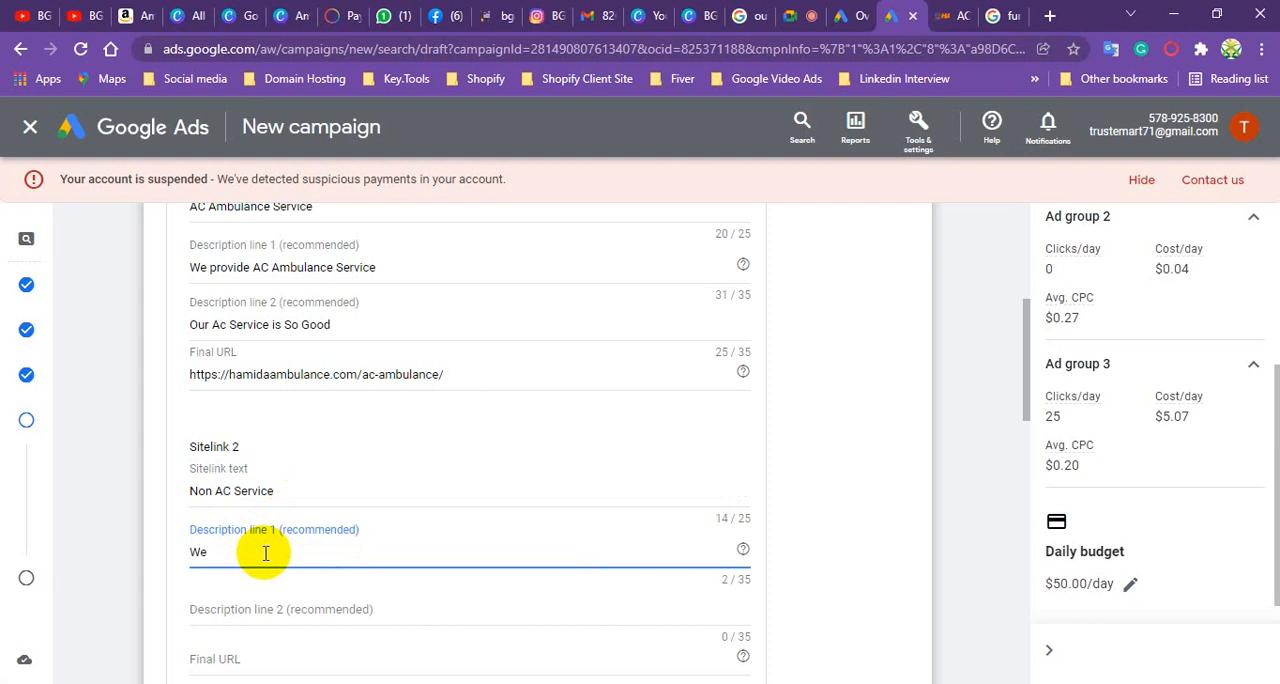
{"action": "type", "text": "Provide also No"}
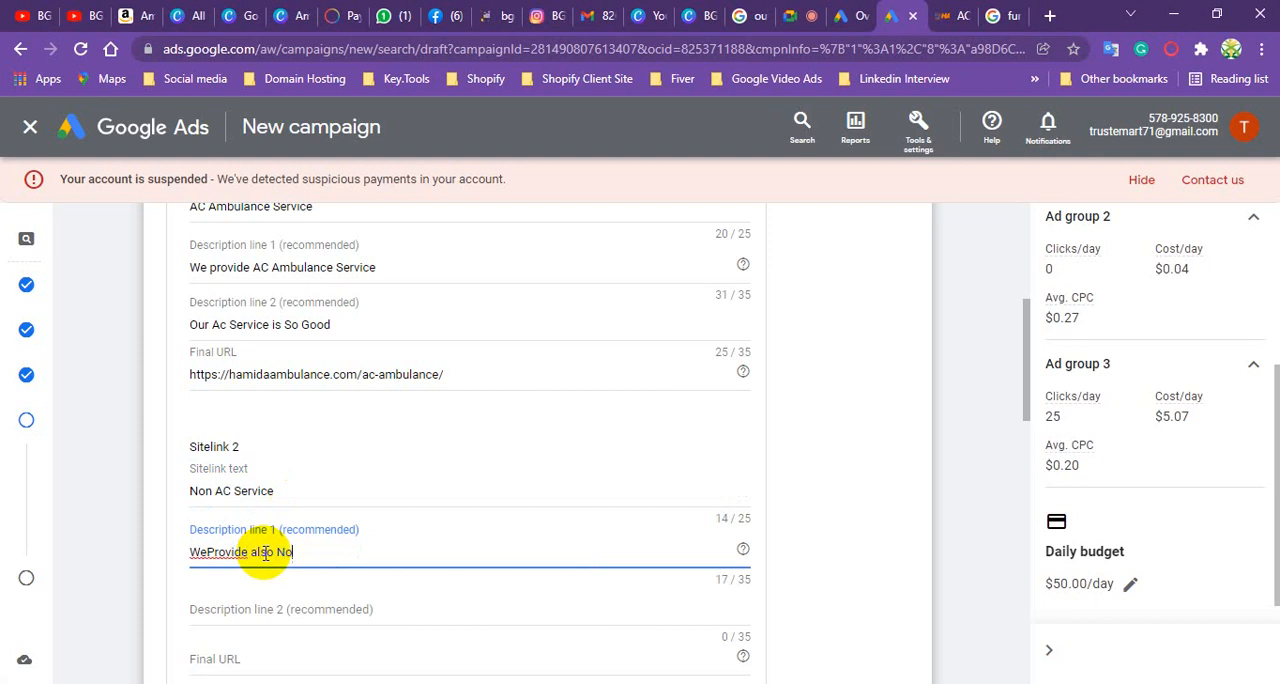
{"action": "type", "text": "n Ac Ambulance"}
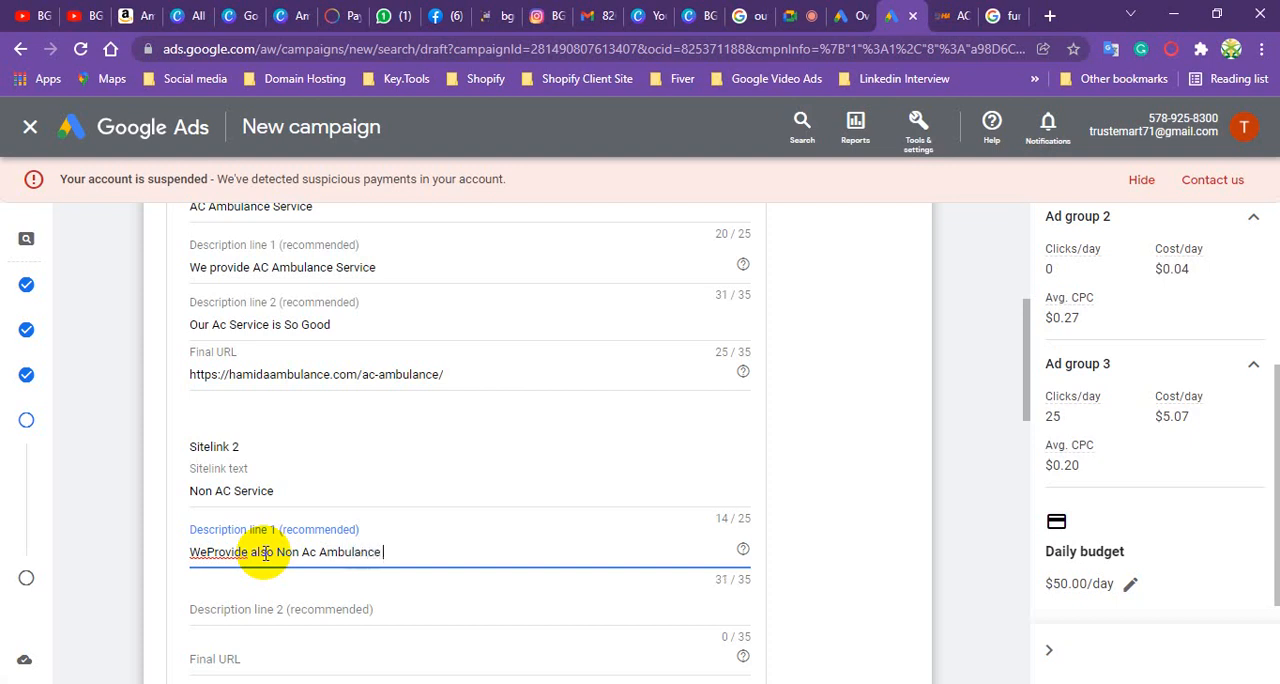
{"action": "type", "text": " Service"}
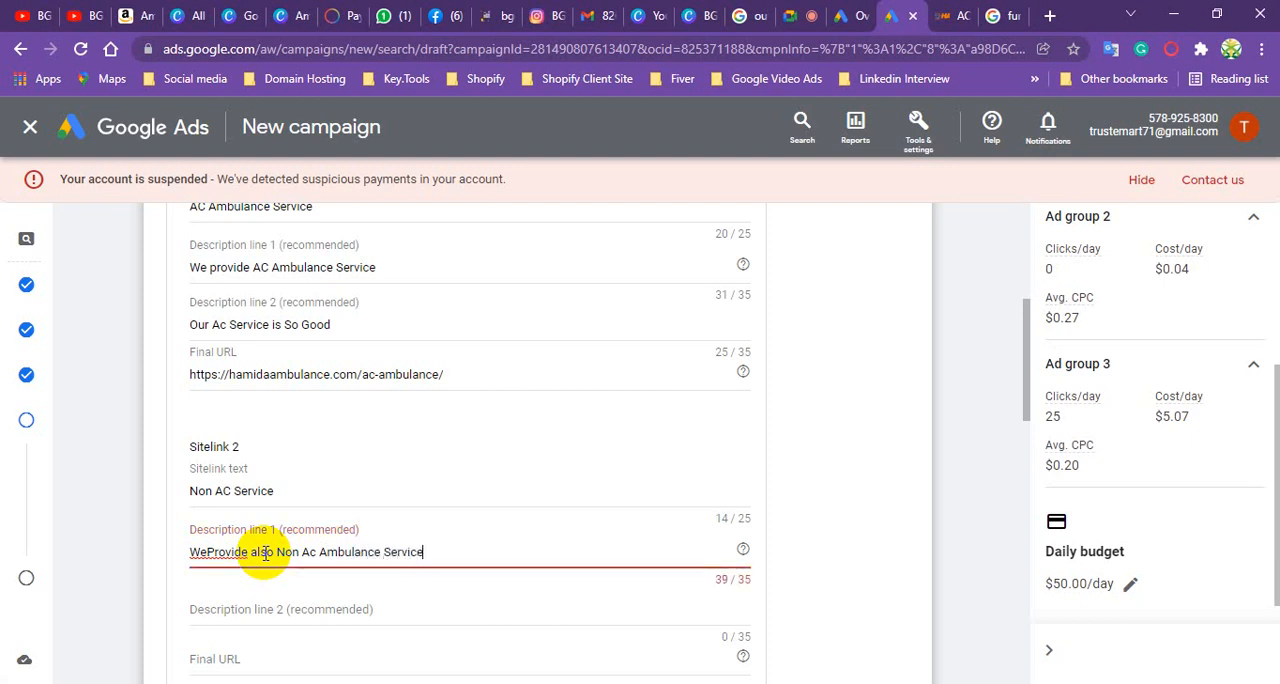
- Correct "WeProvide" to "We Provide" and delete the final word "Service" in the first description line of Sitelink 2
{"action": "right_click", "coordinate": [214, 553]}
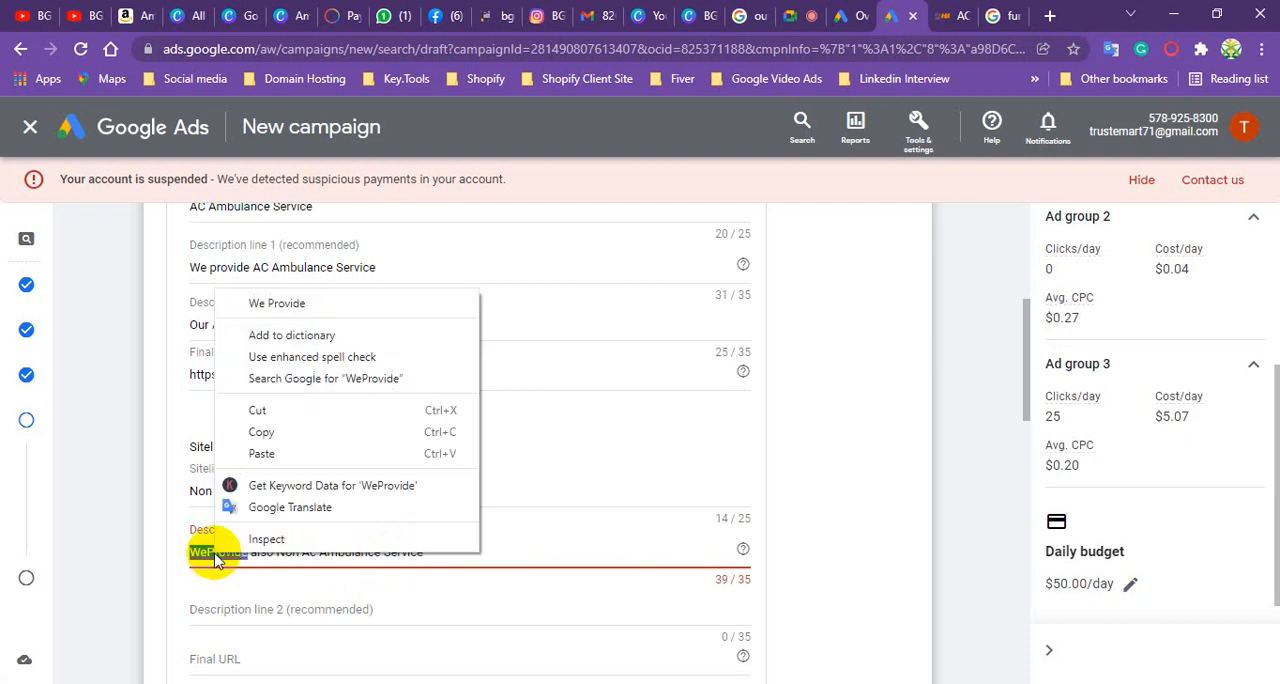
{"action": "left_click", "coordinate": [303, 301]}
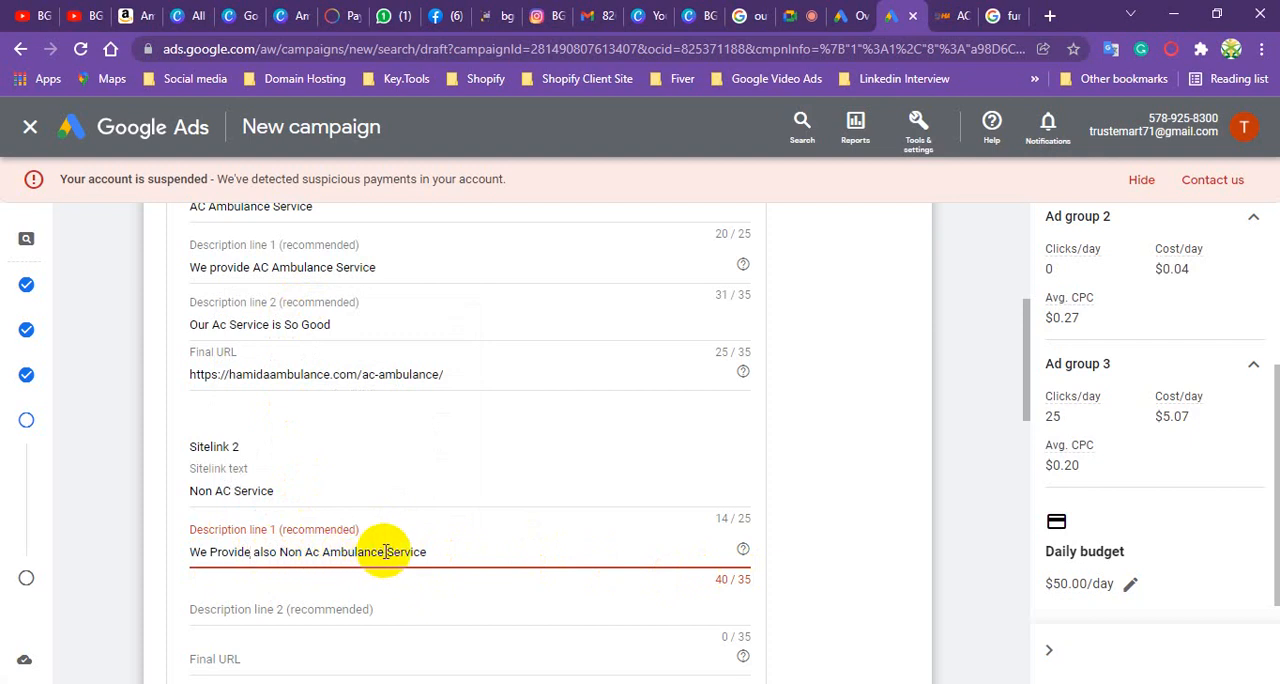
{"action": "left_click_drag", "start_coordinate": [384, 552], "coordinate": [478, 556]}
{"action": "key", "text": "BackSpace"}
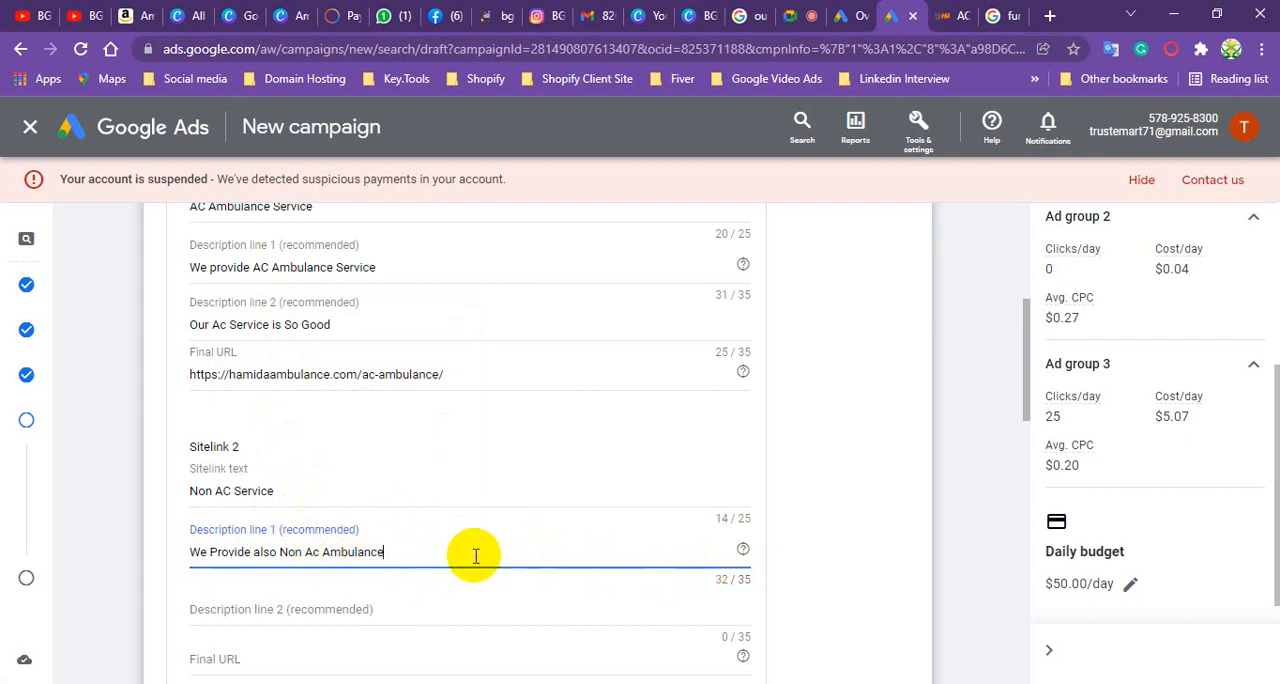
- Start editing the second description line of Sitelink 2
{"action": "left_click", "coordinate": [267, 611]}
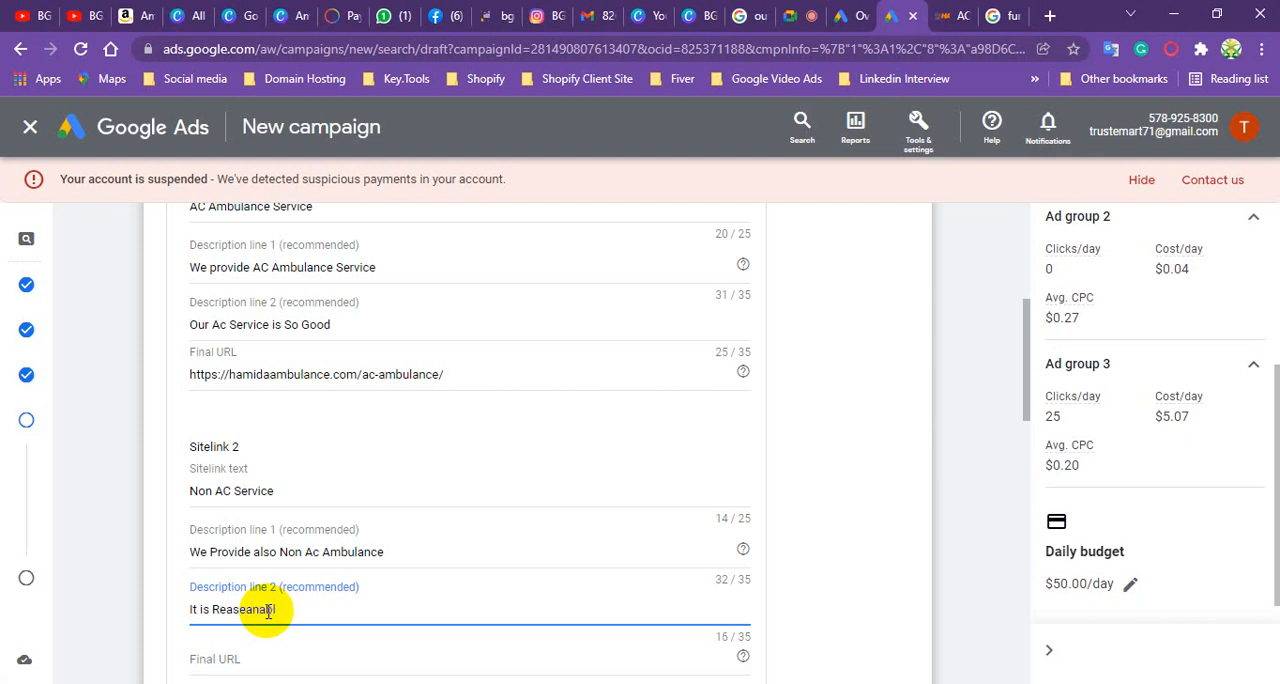
- Enter "It is Reasonable price" as the second description line of Sitelink 2, correcting the spelling of "Reasonable"
{"action": "type", "text": "price"}
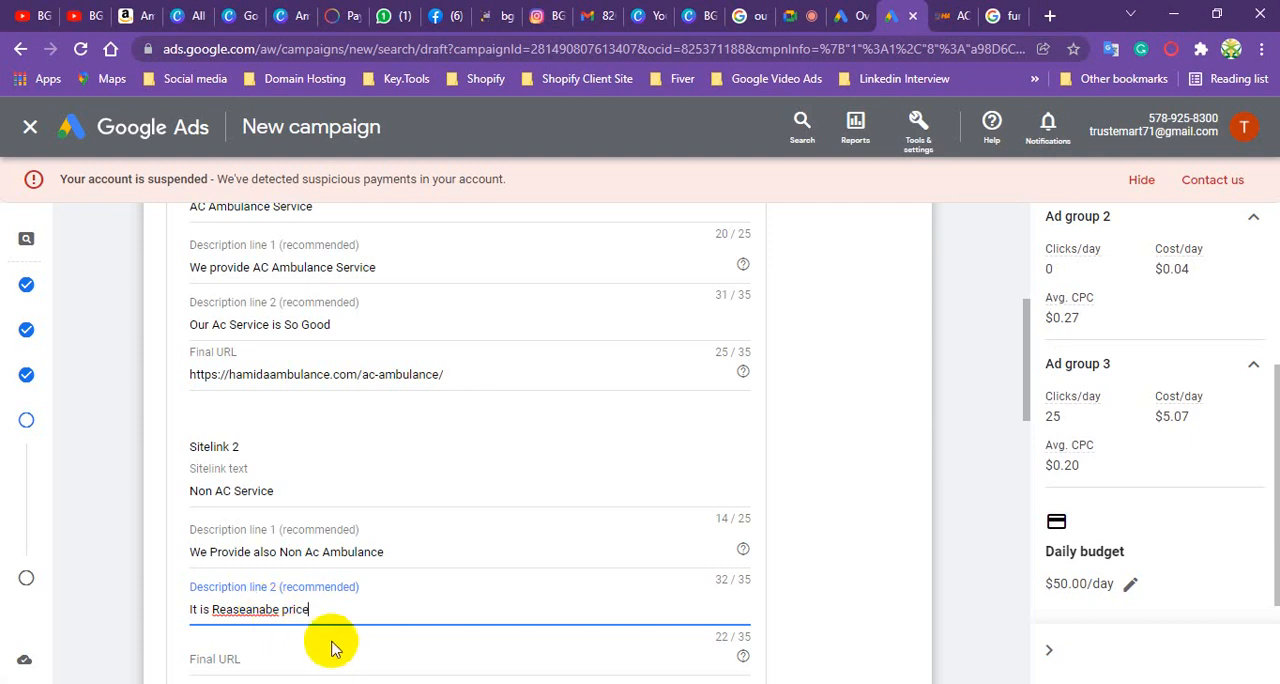
{"action": "right_click", "coordinate": [255, 614]}
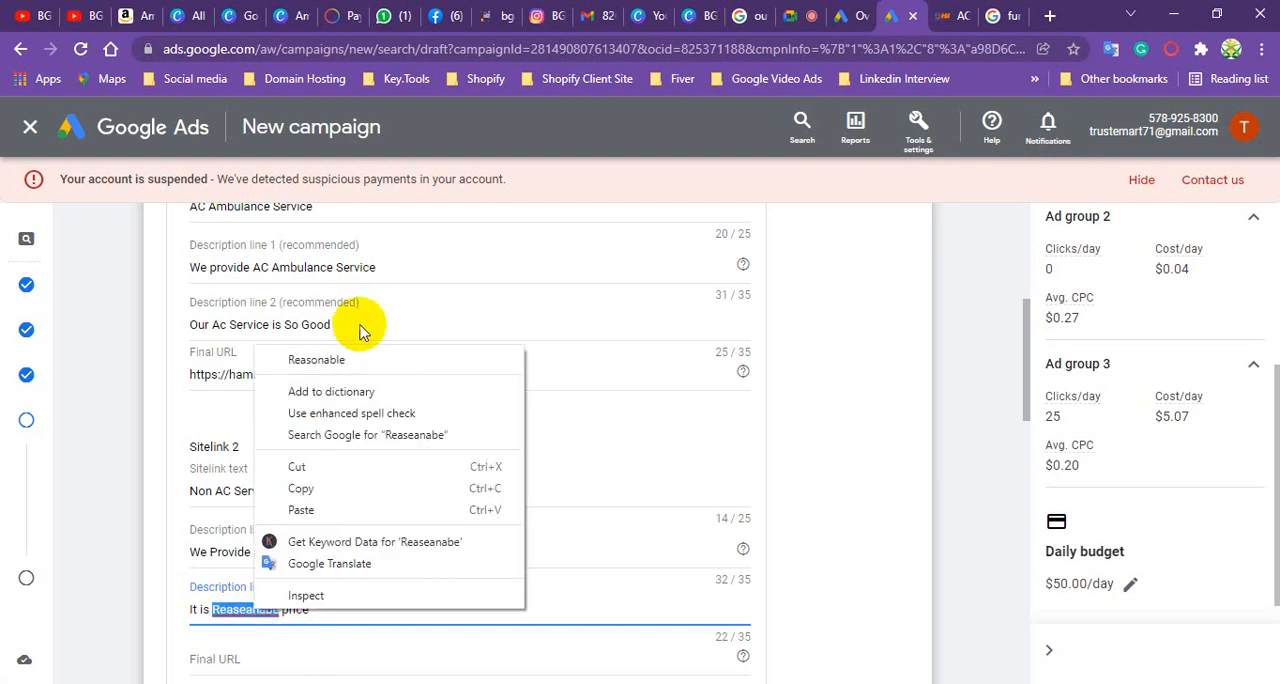
{"action": "left_click", "coordinate": [345, 358]}
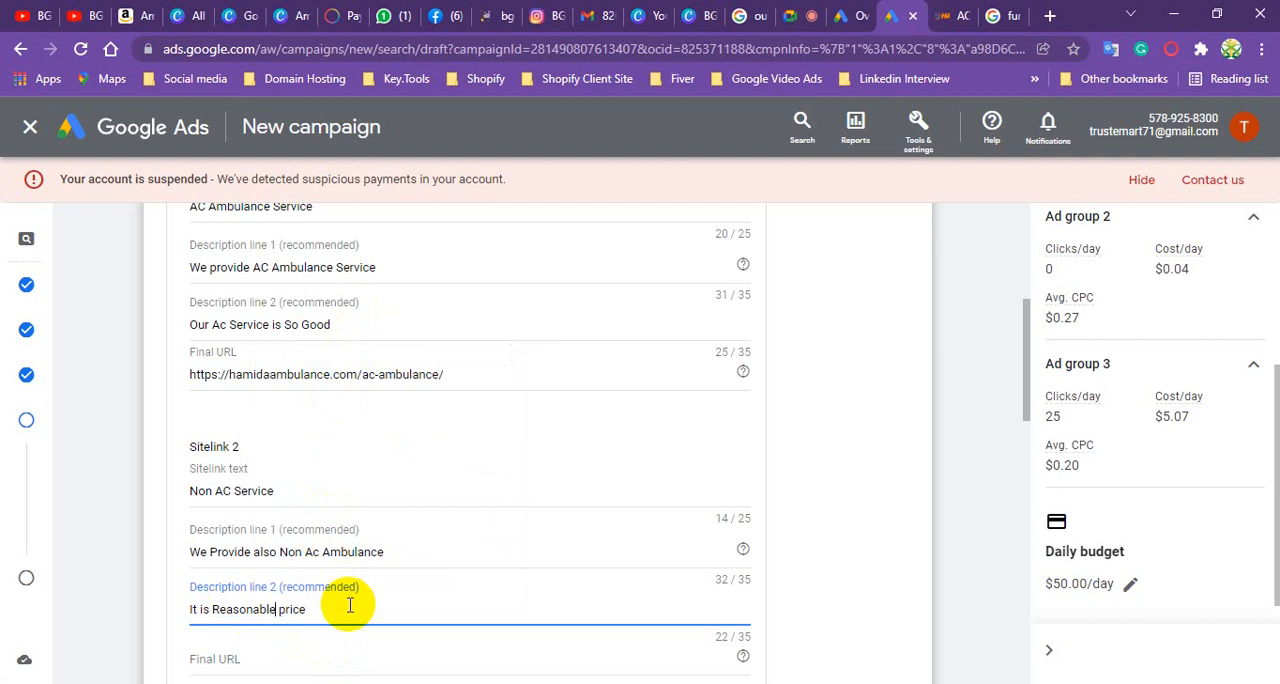
{"action": "scroll", "coordinate": [350, 540], "scroll_direction": "down", "scroll_amount": 2}
{"action": "left_click", "coordinate": [263, 476]}
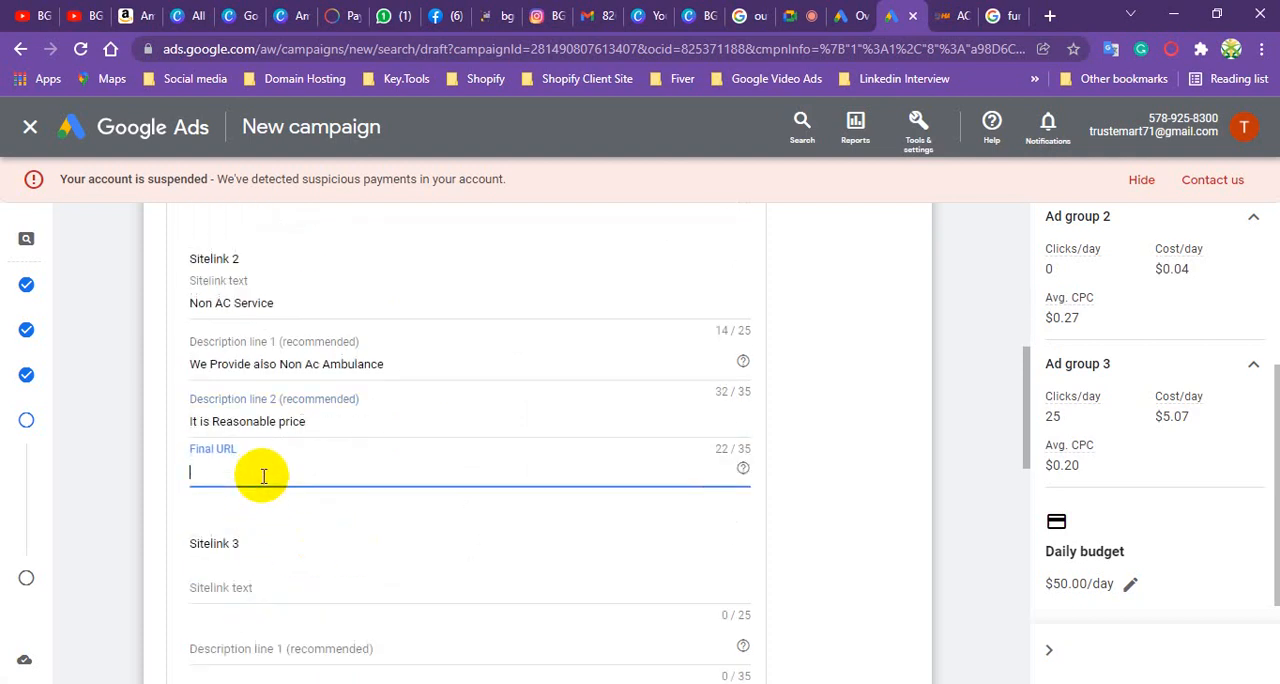
{"action": "left_click", "coordinate": [950, 14]}
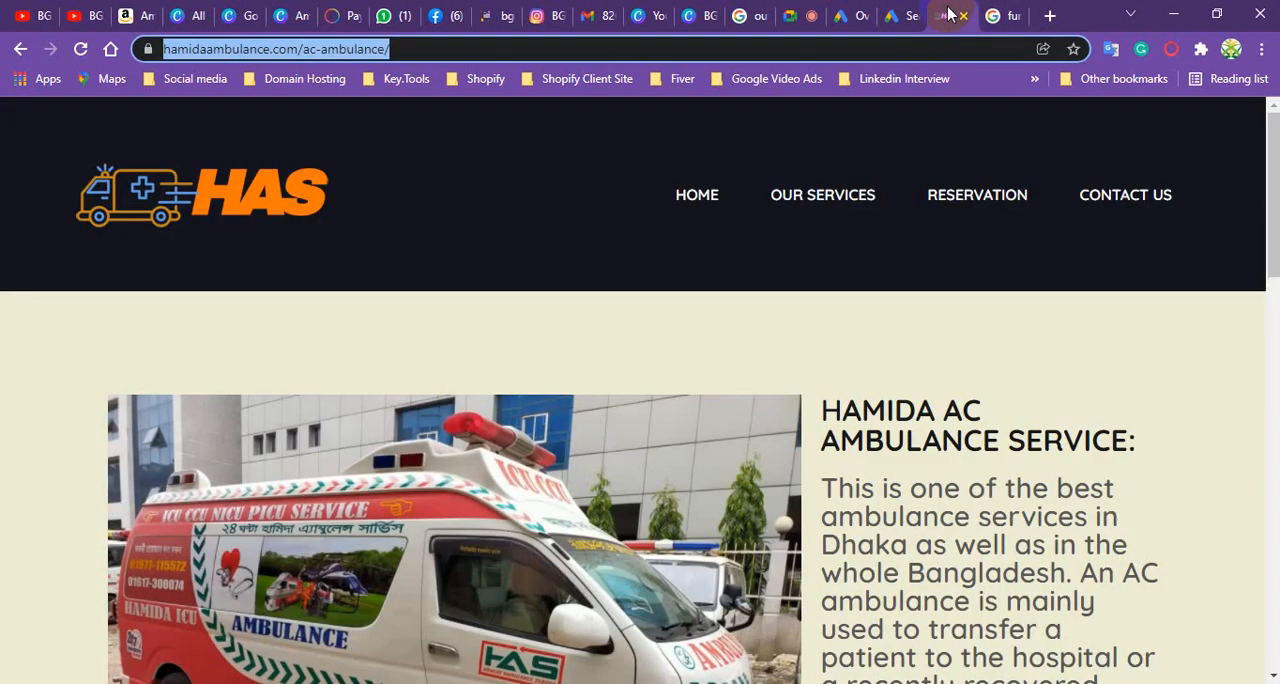
{"action": "mouse_move", "coordinate": [823, 195]}
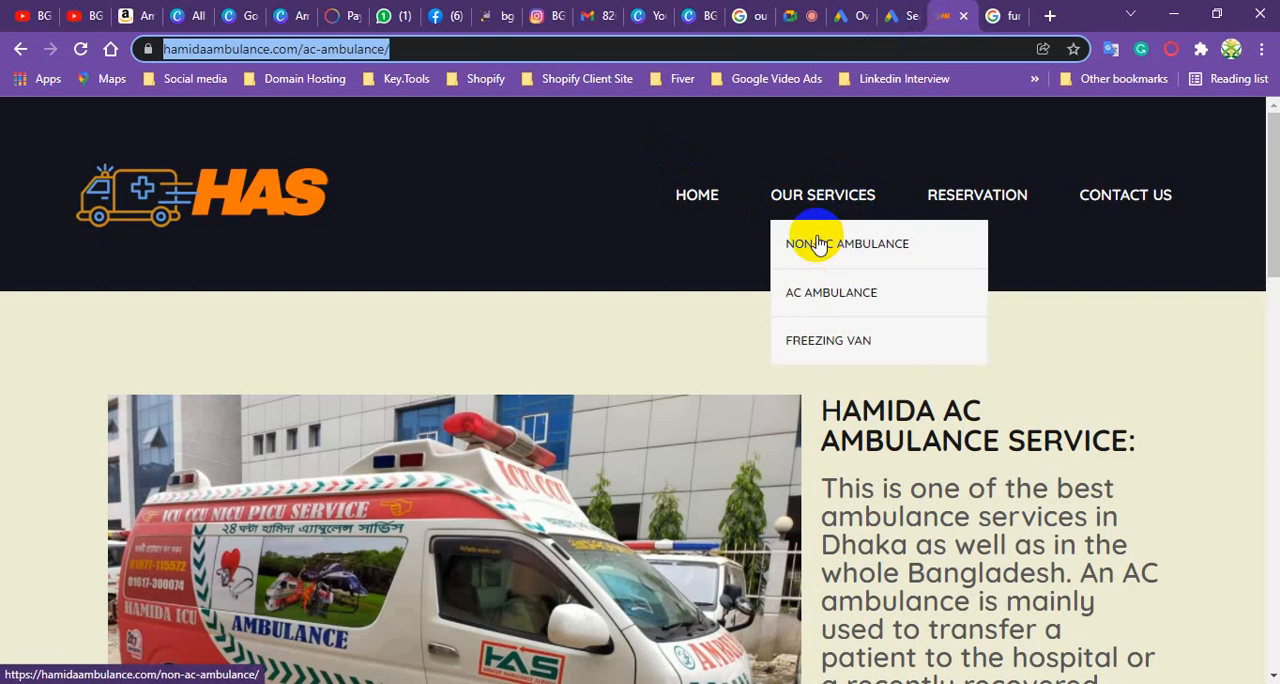
{"action": "left_click", "coordinate": [817, 243]}
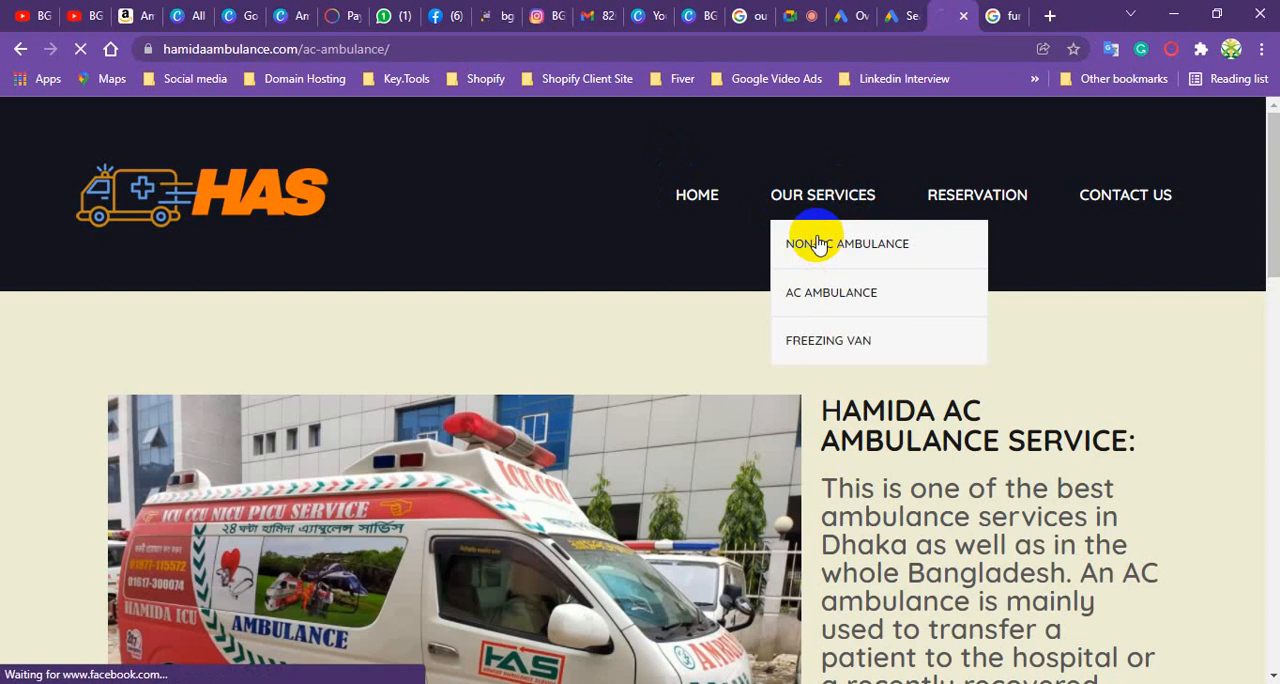
{"action": "left_click", "coordinate": [265, 49]}
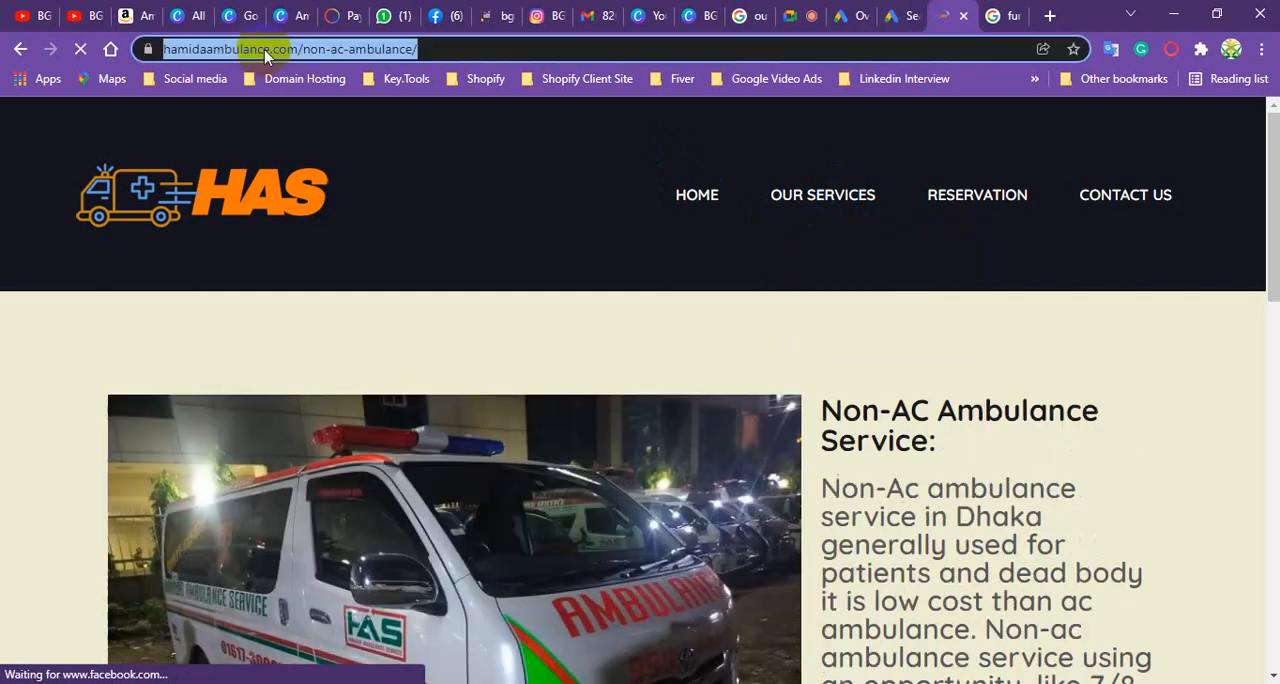
{"action": "right_click", "coordinate": [265, 49]}
{"action": "left_click", "coordinate": [312, 180]}
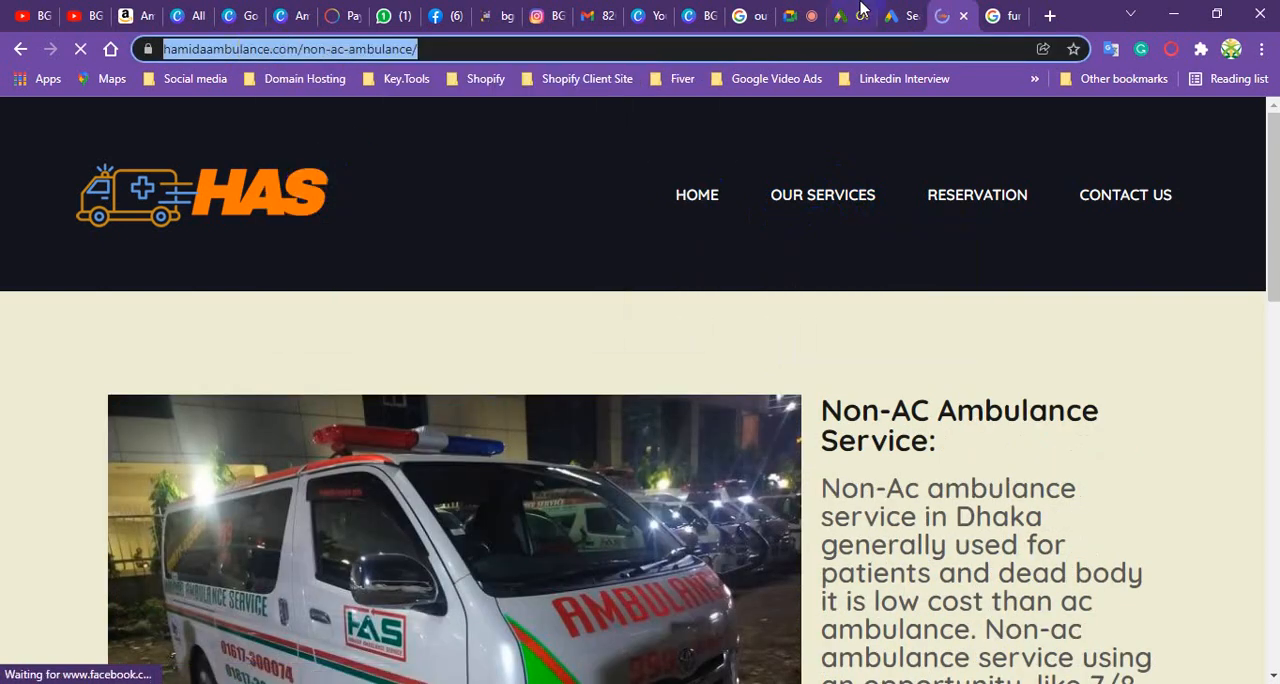
{"action": "left_click", "coordinate": [905, 14]}
{"action": "left_click", "coordinate": [417, 466]}
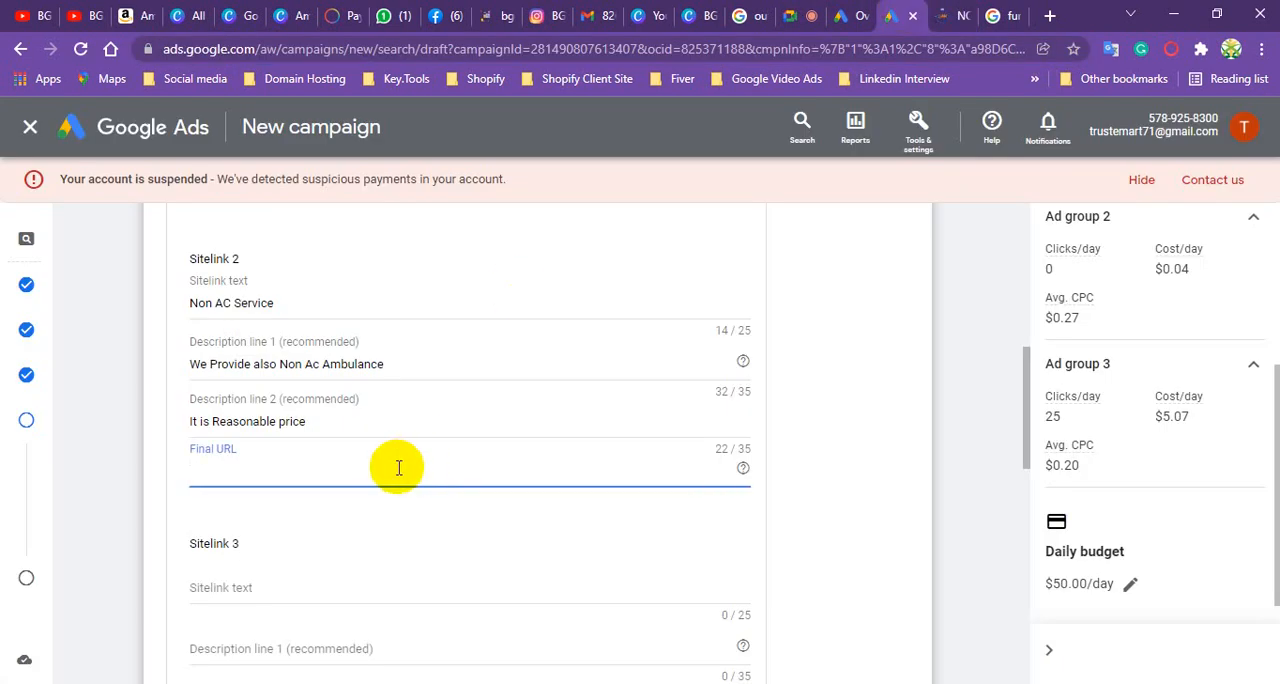
{"action": "key", "text": "ctrl+v"}
- Save the AC Ambulance Service and Non AC Service sitelinks as campaign-level sitelink extensions
{"action": "scroll", "coordinate": [306, 494], "scroll_direction": "down", "scroll_amount": 2}
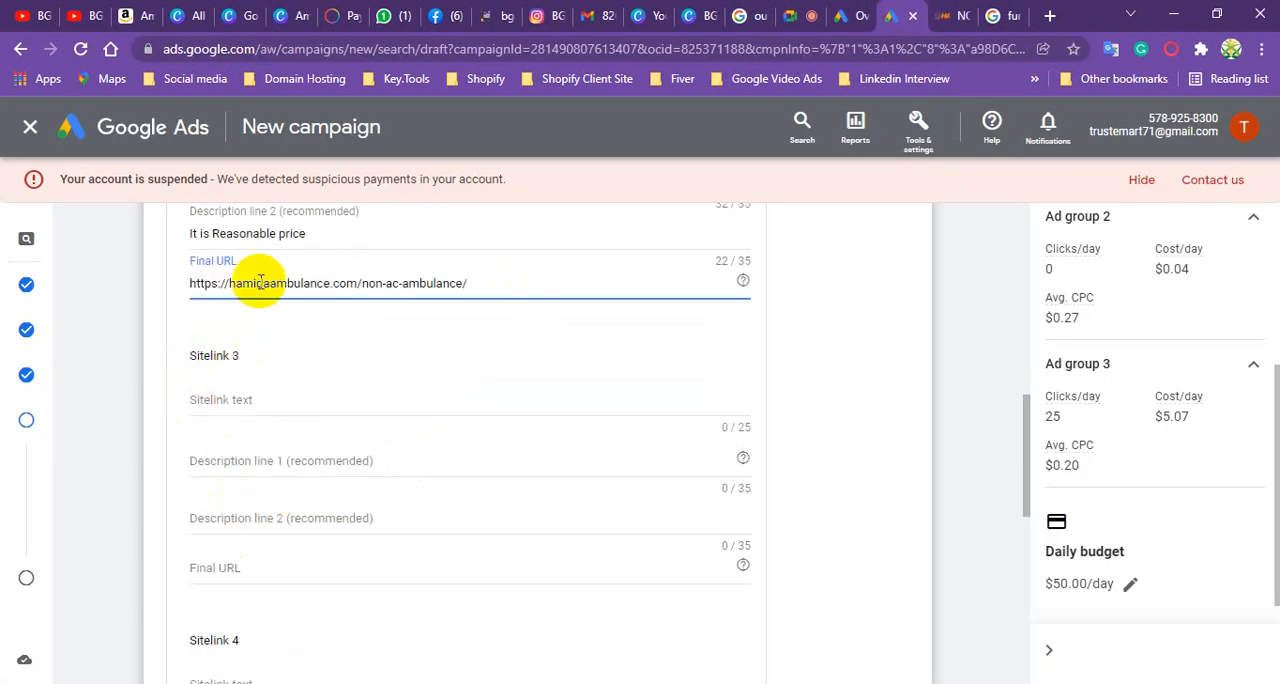
{"action": "scroll", "coordinate": [294, 560], "scroll_direction": "down", "scroll_amount": 2}
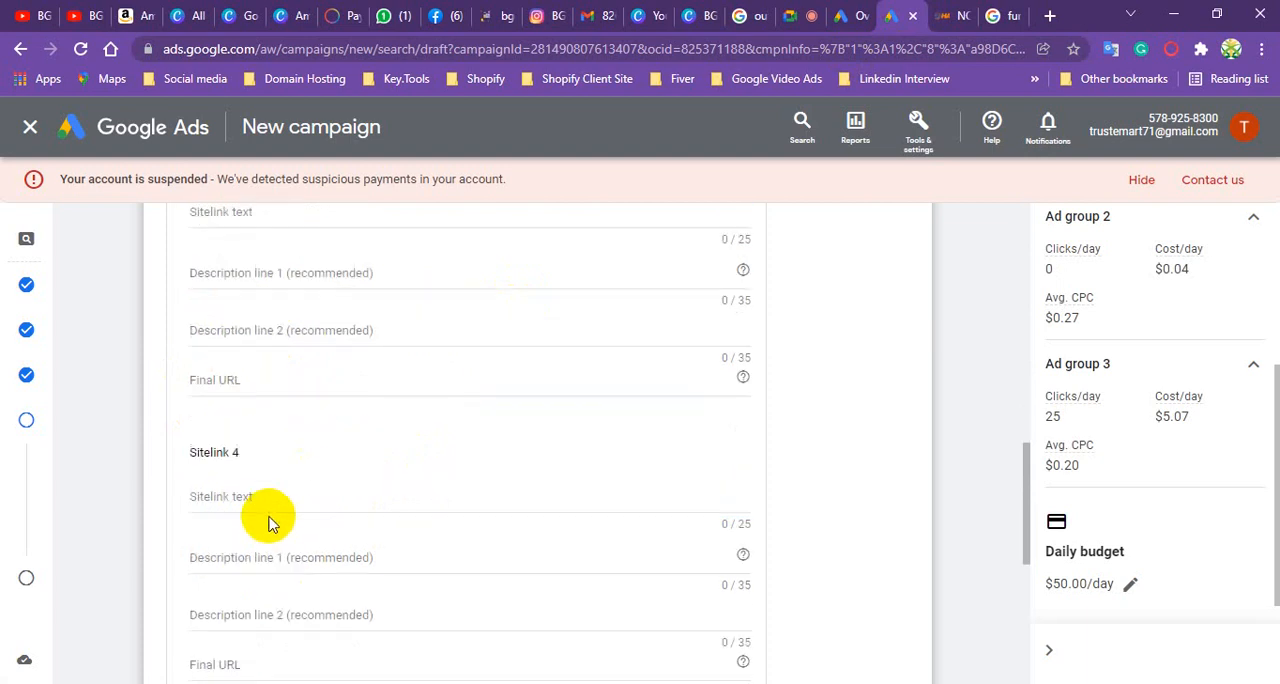
{"action": "scroll", "coordinate": [253, 445], "scroll_direction": "down", "scroll_amount": 2}
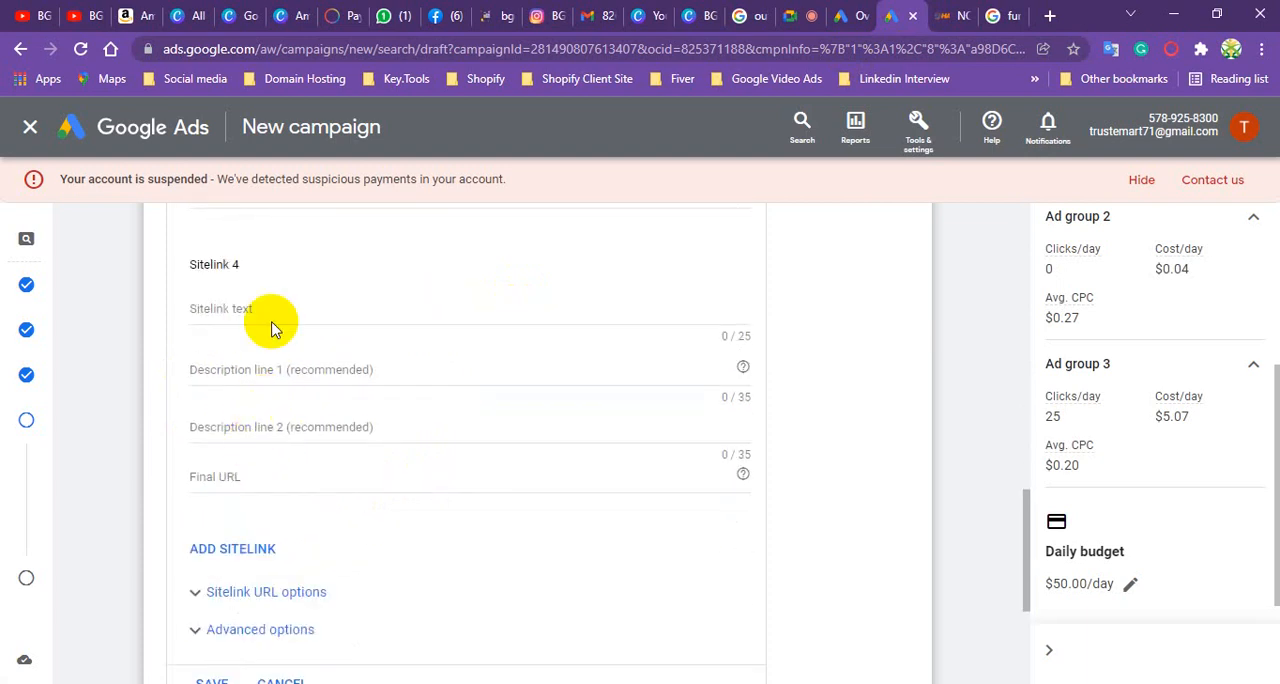
{"action": "scroll", "coordinate": [272, 330], "scroll_direction": "down", "scroll_amount": 1}
{"action": "scroll", "coordinate": [237, 520], "scroll_direction": "down", "scroll_amount": 1}
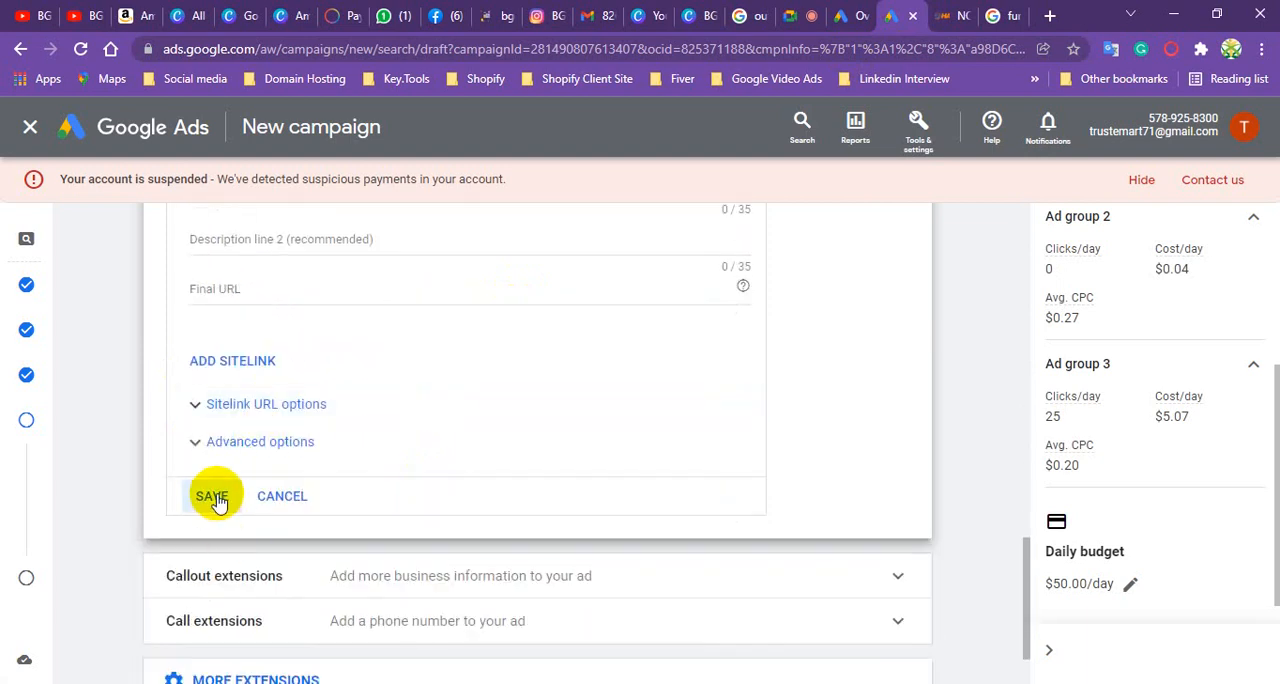
{"action": "left_click", "coordinate": [213, 497]}
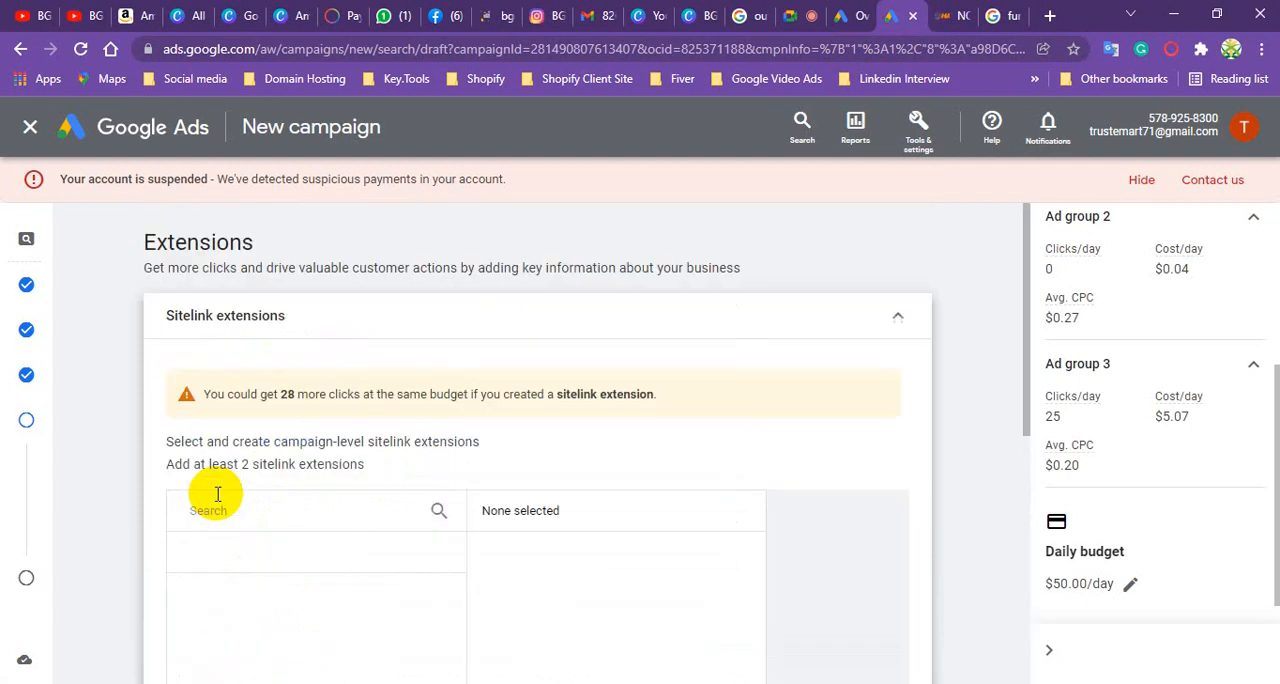
- Preview how the two selected sitelink extensions look in the mobile ad, and hide the preview
{"action": "scroll", "coordinate": [280, 320], "scroll_direction": "down", "scroll_amount": 2}
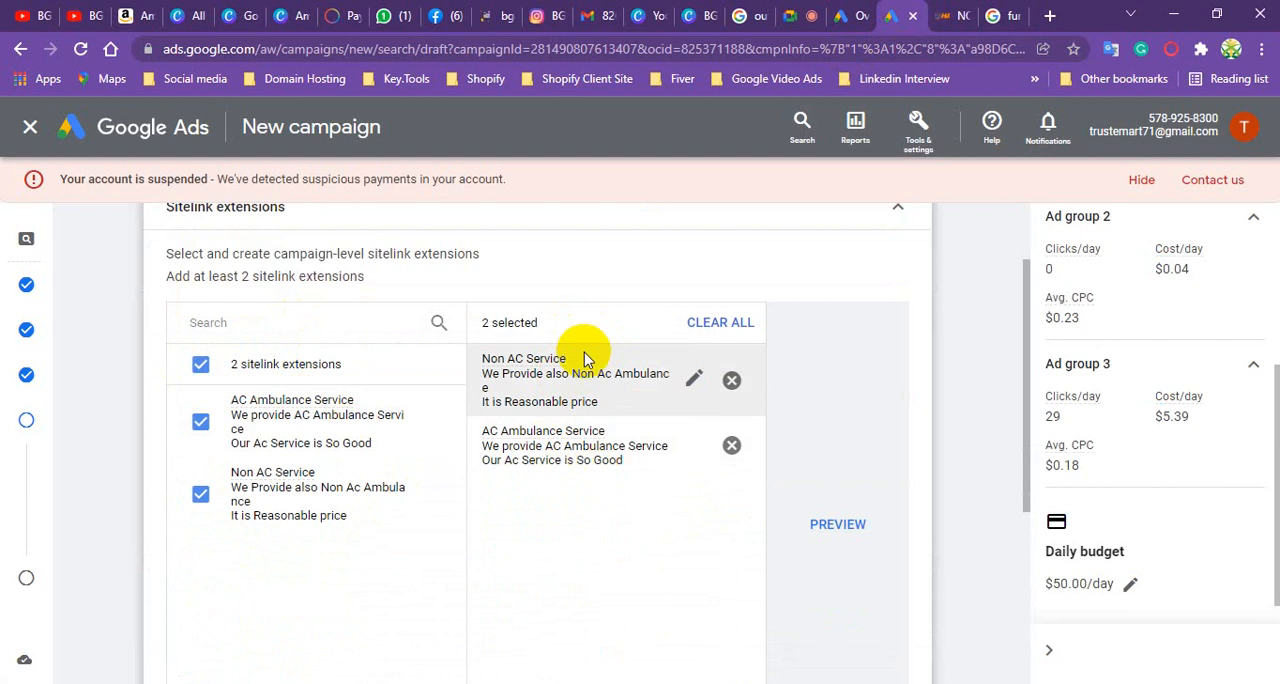
{"action": "left_click", "coordinate": [848, 524]}
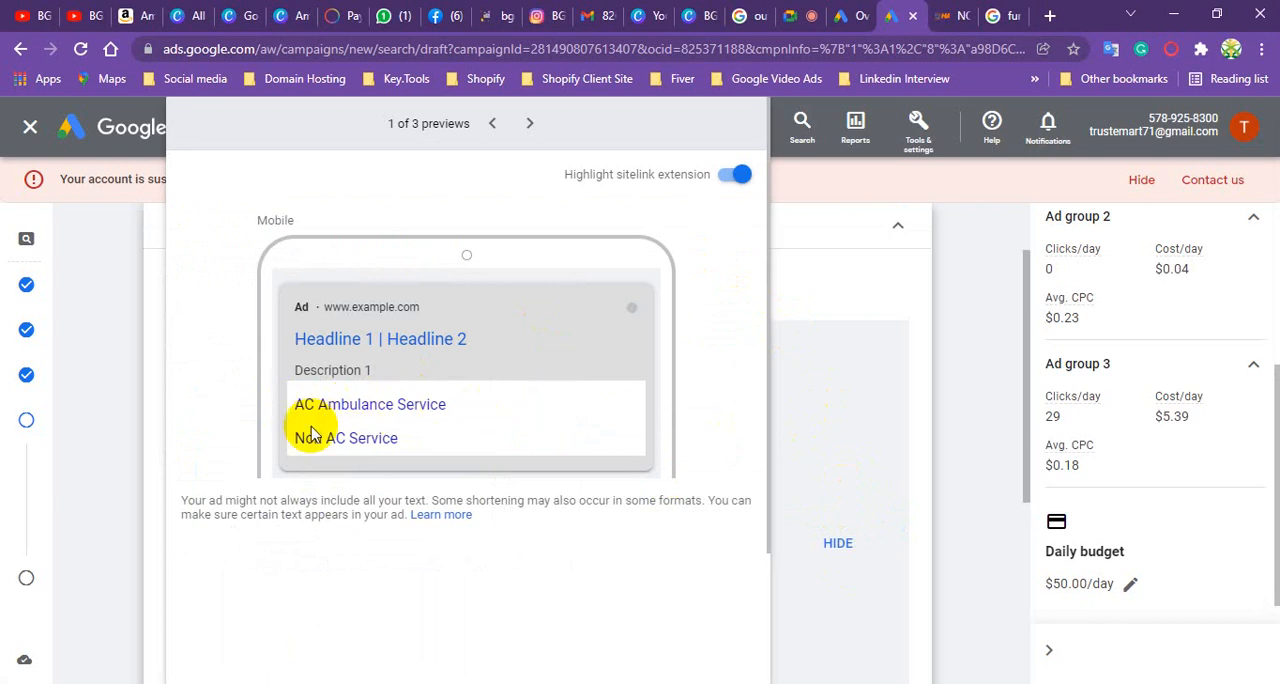
{"action": "scroll", "coordinate": [430, 437], "scroll_direction": "down", "scroll_amount": 1}
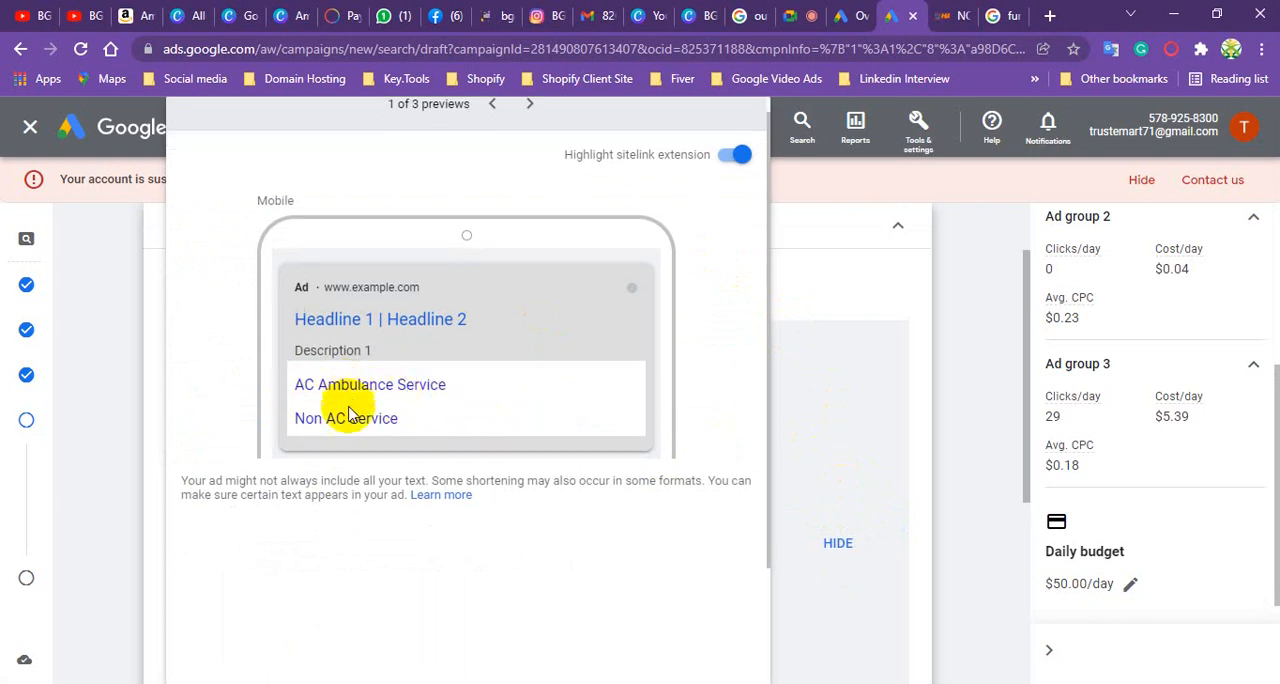
{"action": "scroll", "coordinate": [366, 374], "scroll_direction": "down", "scroll_amount": 1}
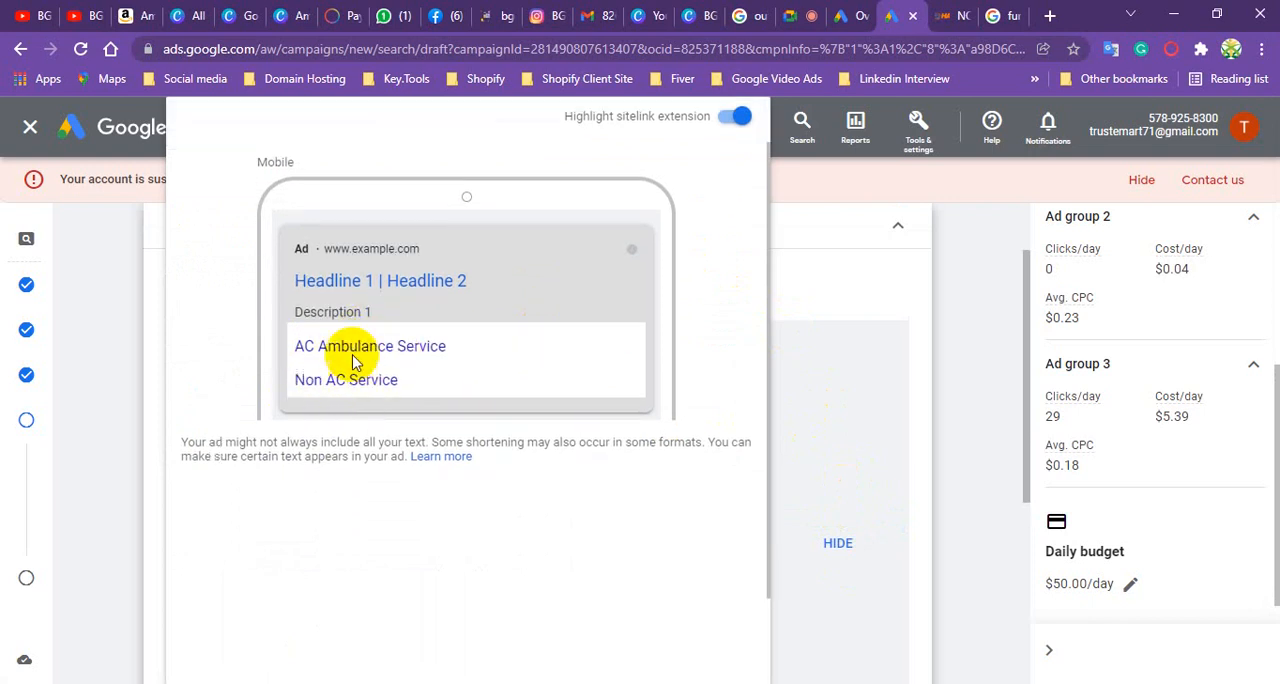
{"action": "scroll", "coordinate": [340, 350], "scroll_direction": "down", "scroll_amount": 3}
{"action": "scroll", "coordinate": [427, 395], "scroll_direction": "up", "scroll_amount": 4}
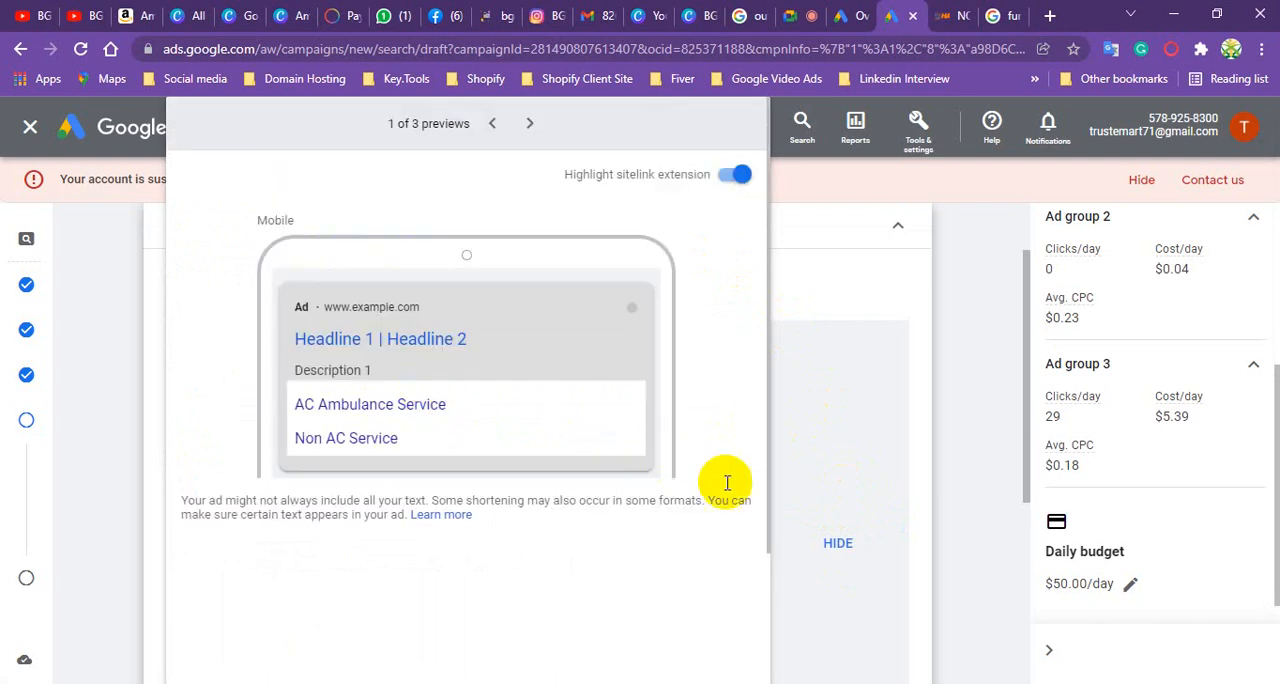
{"action": "left_click", "coordinate": [838, 543]}
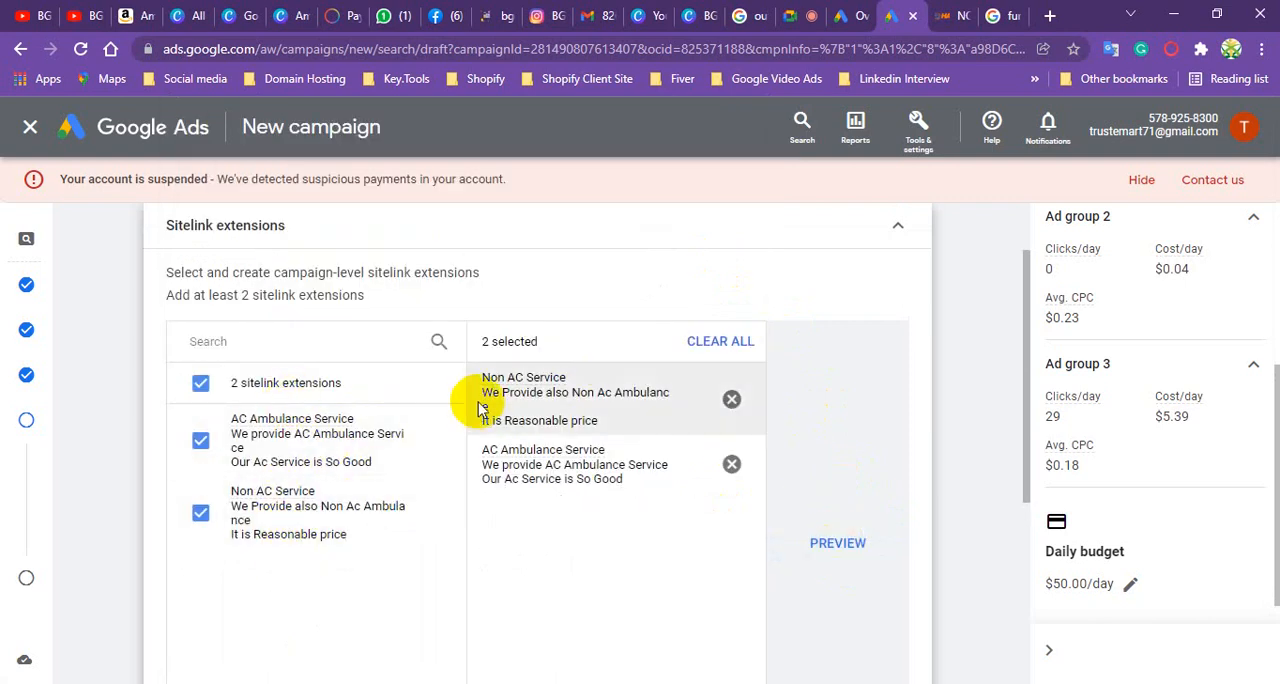
- Add the callout extensions "ICU, CCU, NICU", "Air Ambulance" and "AC Ambulance" to the campaign
{"action": "scroll", "coordinate": [476, 410], "scroll_direction": "down", "scroll_amount": 3}
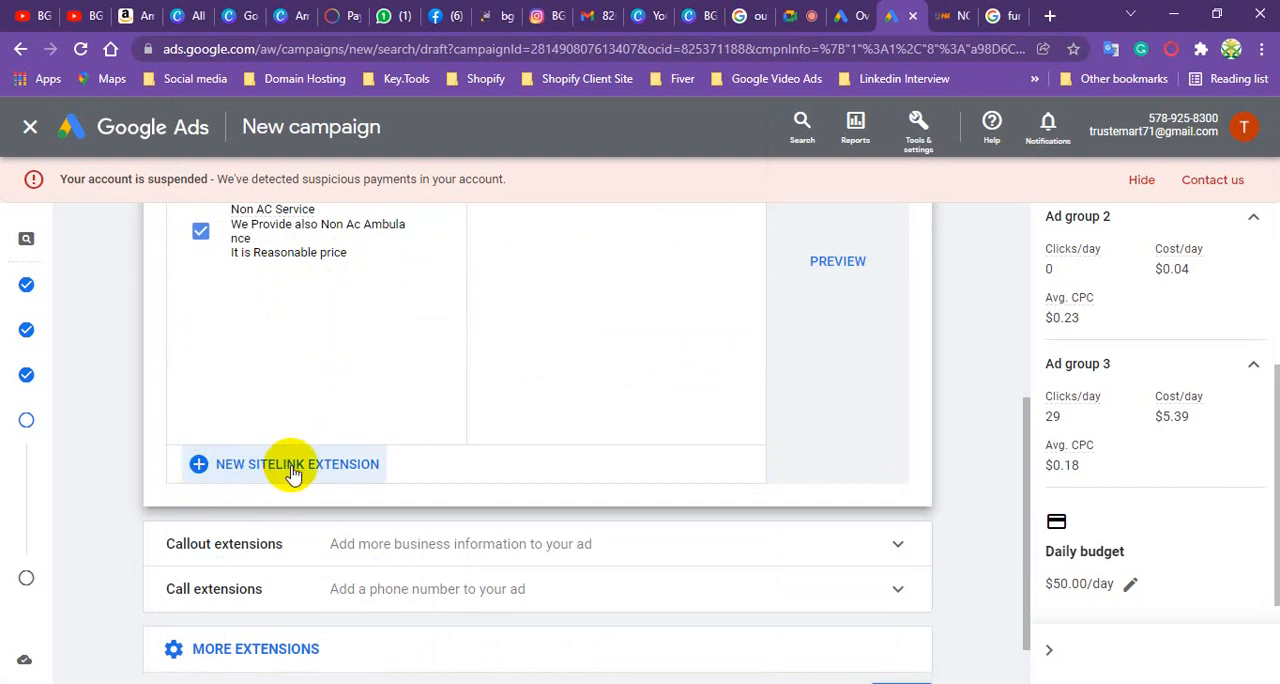
{"action": "scroll", "coordinate": [371, 400], "scroll_direction": "down", "scroll_amount": 1}
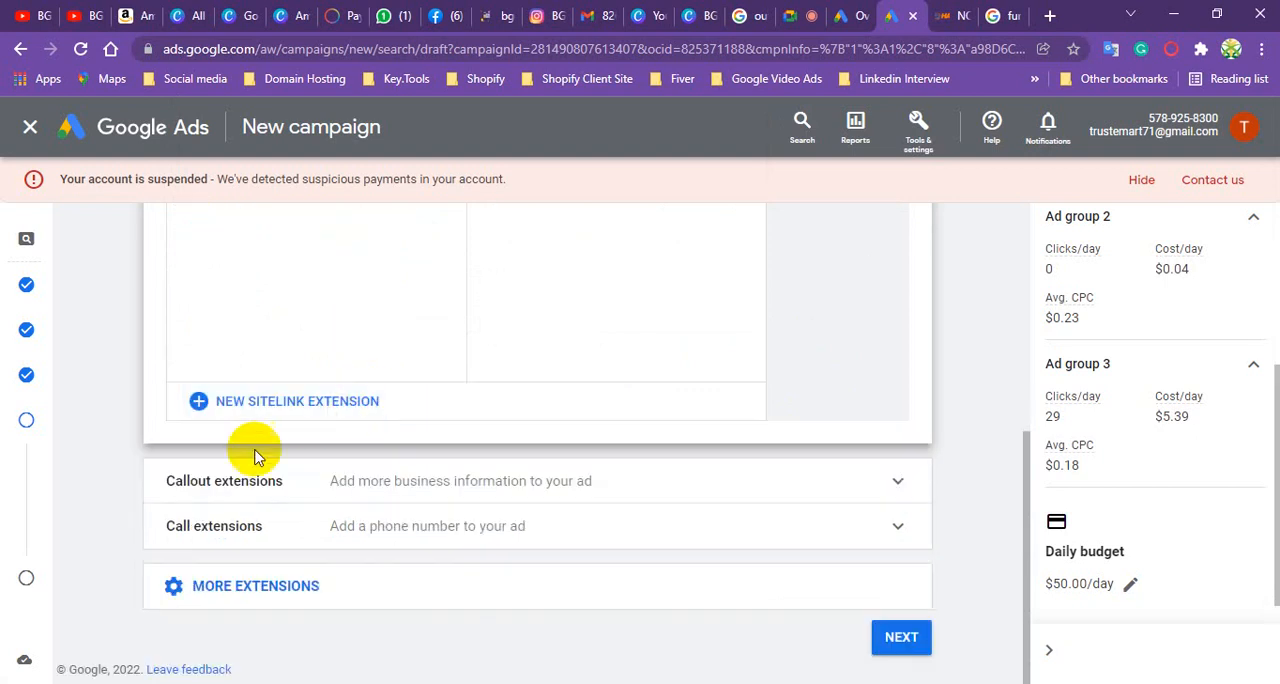
{"action": "left_click", "coordinate": [265, 482]}
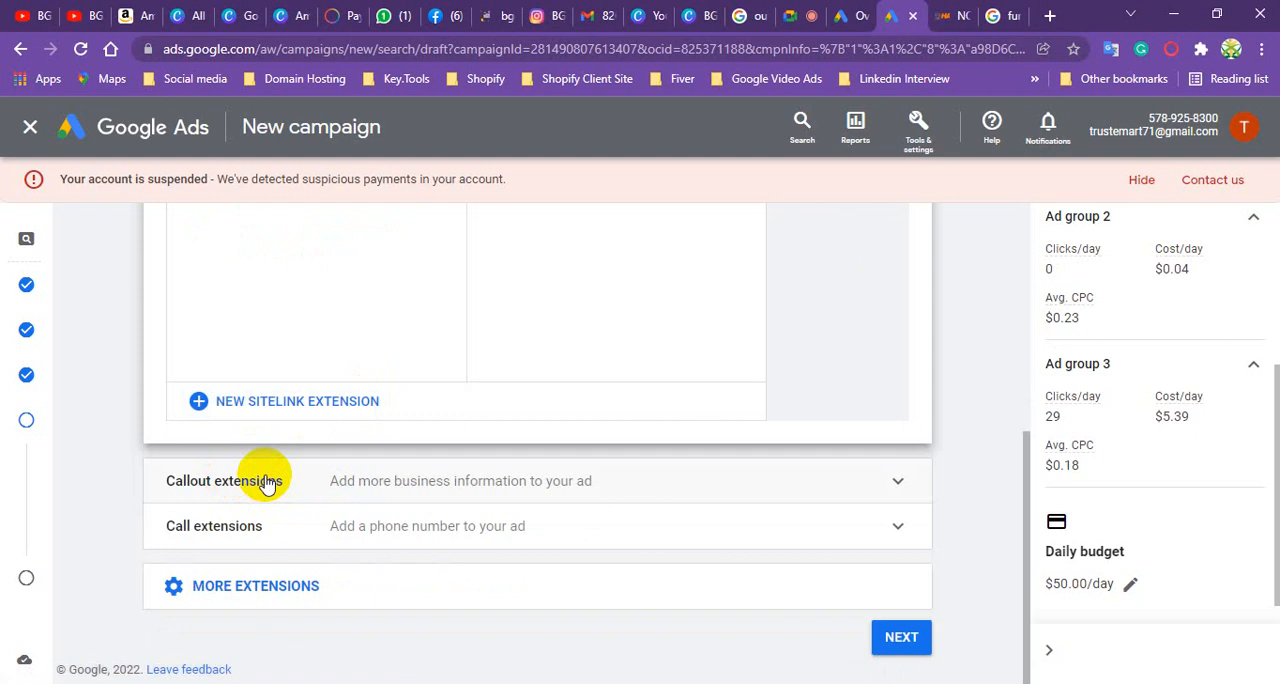
{"action": "scroll", "coordinate": [428, 363], "scroll_direction": "down", "scroll_amount": 3}
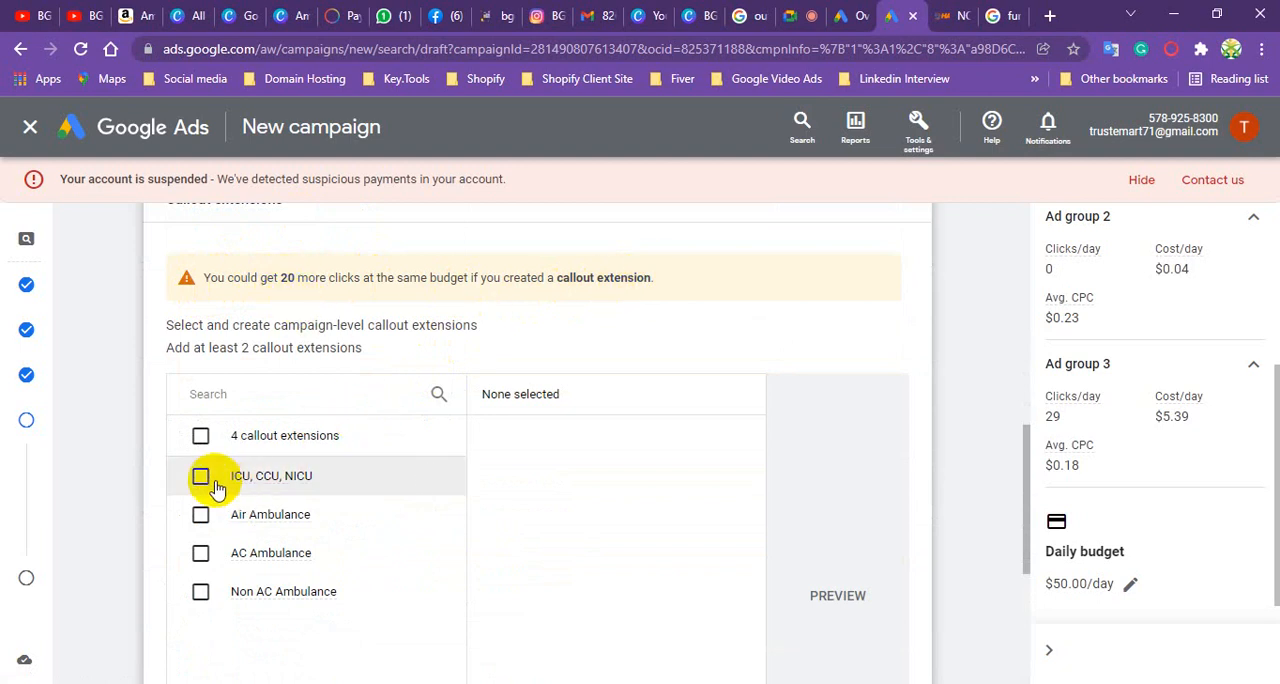
{"action": "scroll", "coordinate": [271, 382], "scroll_direction": "down", "scroll_amount": 2}
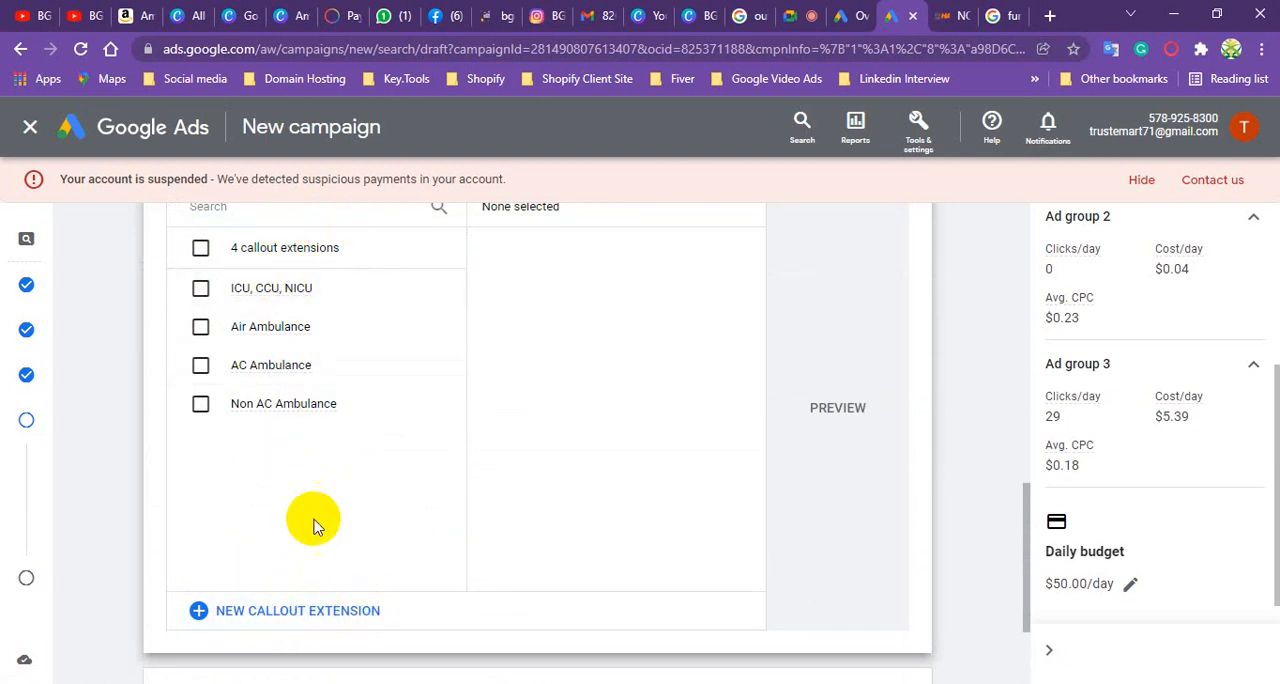
{"action": "left_click", "coordinate": [202, 290]}
{"action": "left_click", "coordinate": [200, 332]}
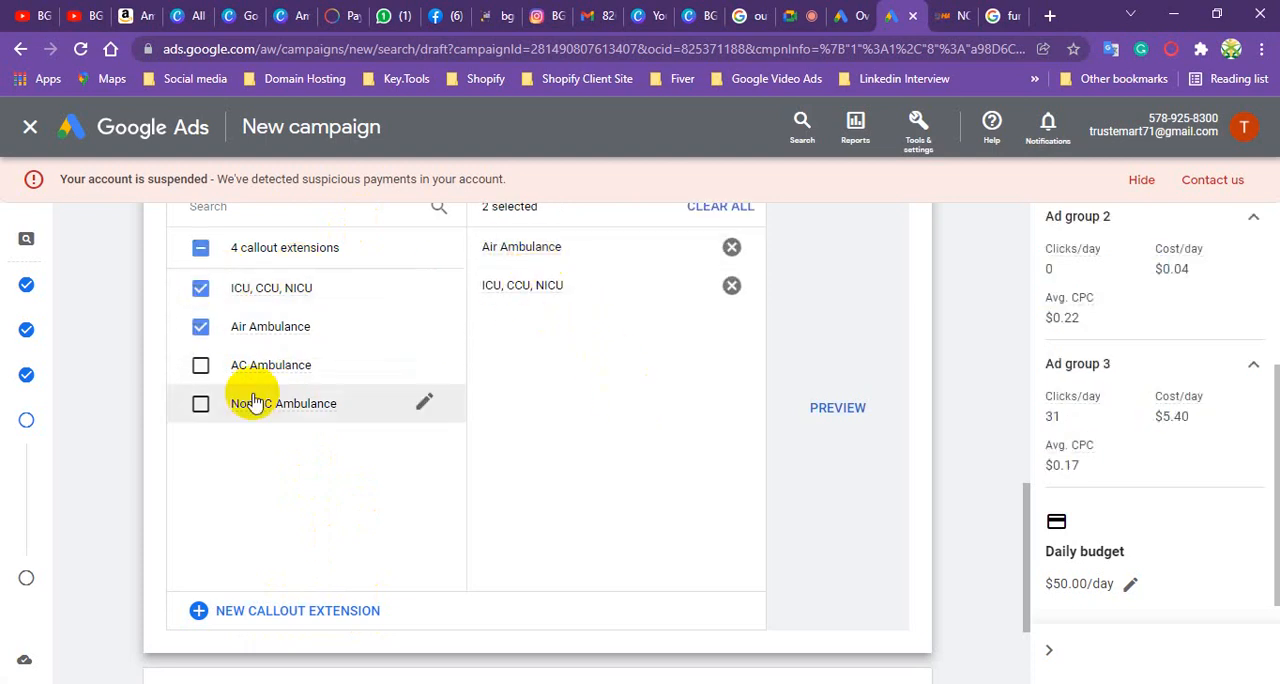
{"action": "left_click", "coordinate": [200, 366]}
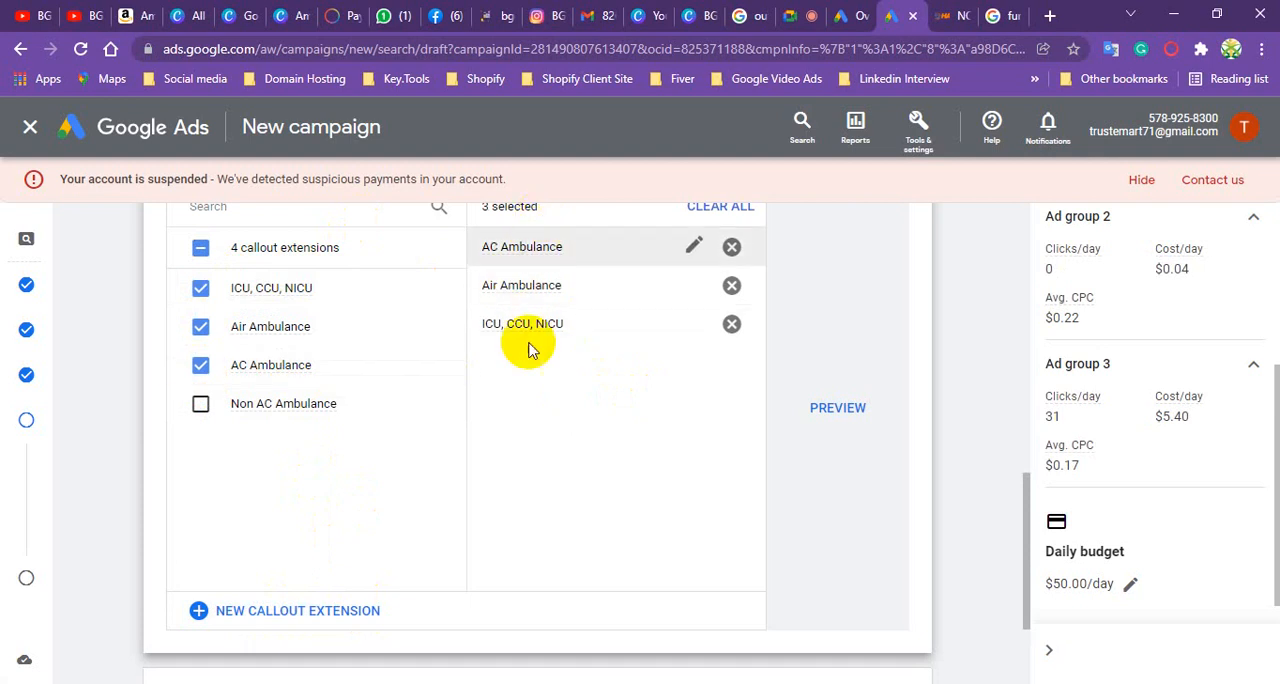
- Preview how the selected callout extensions look in the mobile ad, and hide the preview
{"action": "scroll", "coordinate": [425, 385], "scroll_direction": "down", "scroll_amount": 1}
{"action": "scroll", "coordinate": [416, 388], "scroll_direction": "down", "scroll_amount": 1}
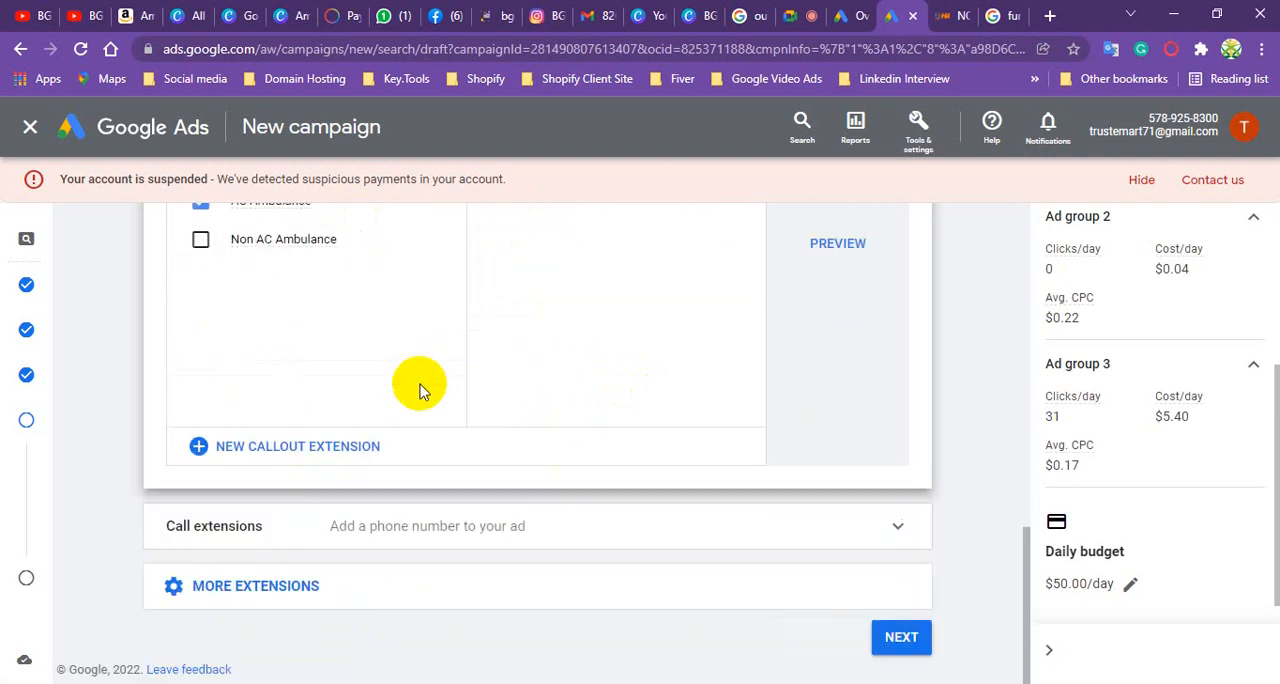
{"action": "scroll", "coordinate": [420, 388], "scroll_direction": "up", "scroll_amount": 2}
{"action": "scroll", "coordinate": [440, 380], "scroll_direction": "down", "scroll_amount": 1}
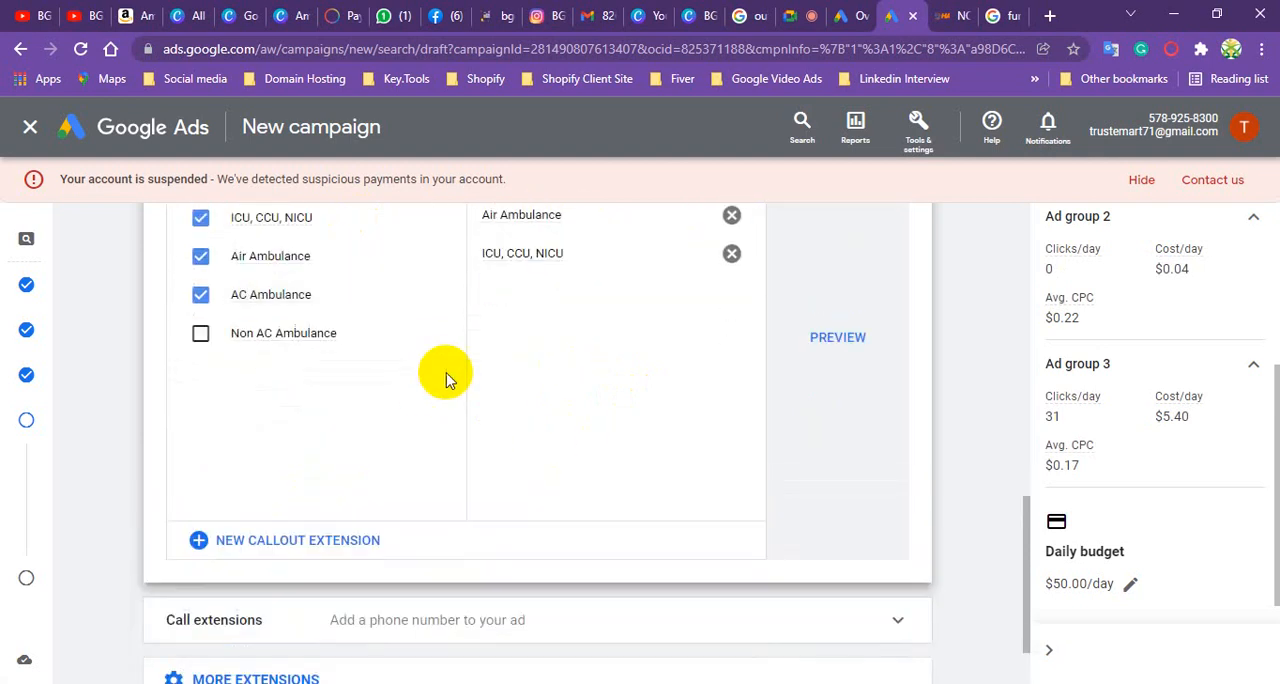
{"action": "left_click", "coordinate": [838, 335]}
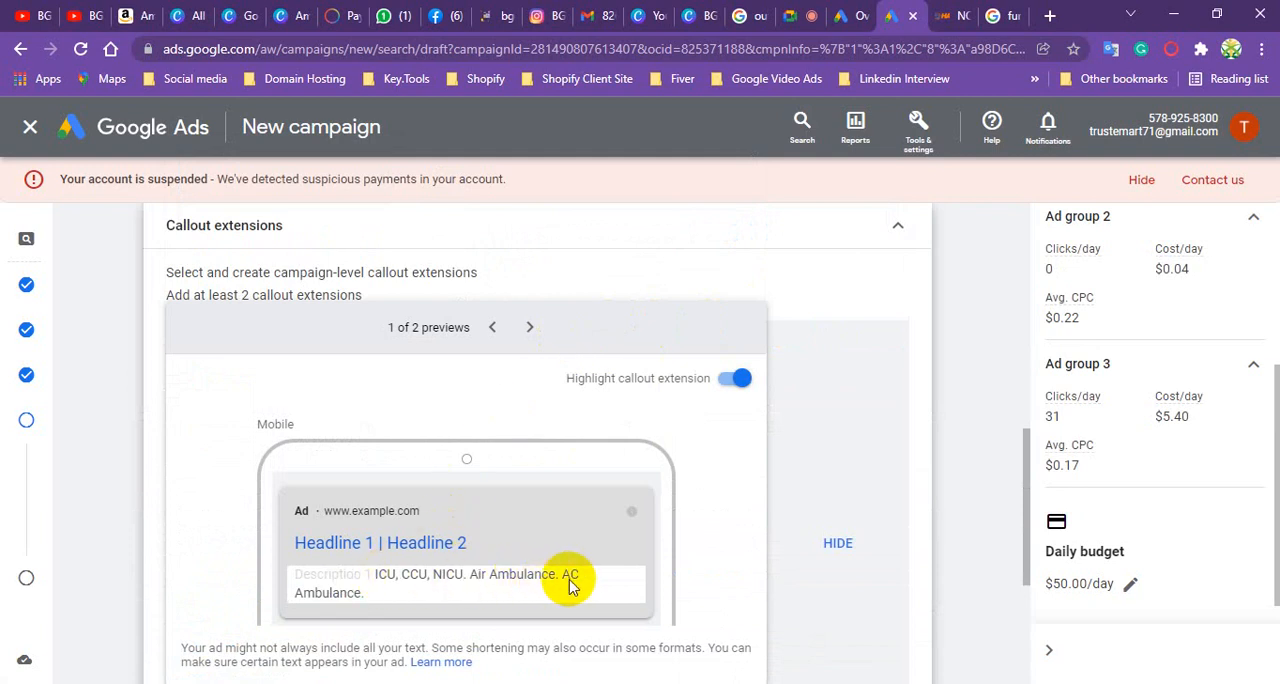
{"action": "left_click", "coordinate": [844, 542]}
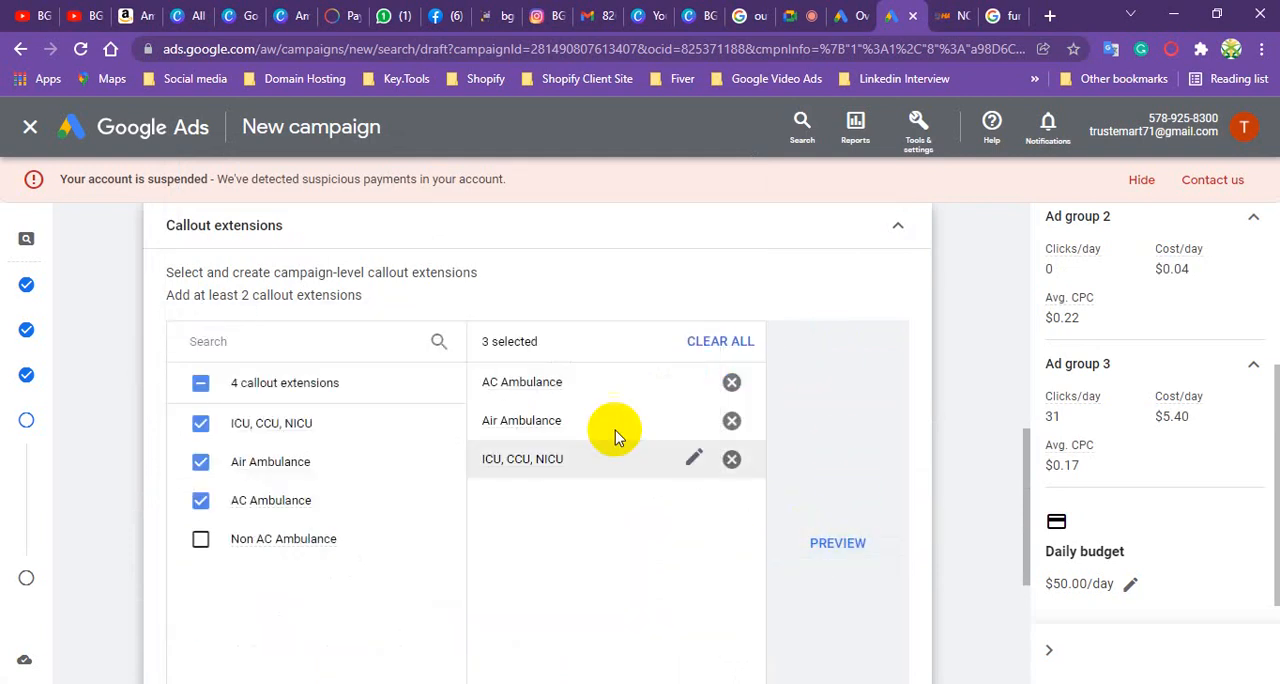
- Expand the call extensions section and start a new campaign-level call extension
{"action": "scroll", "coordinate": [388, 338], "scroll_direction": "down", "scroll_amount": 3}
{"action": "scroll", "coordinate": [364, 354], "scroll_direction": "down", "scroll_amount": 1}
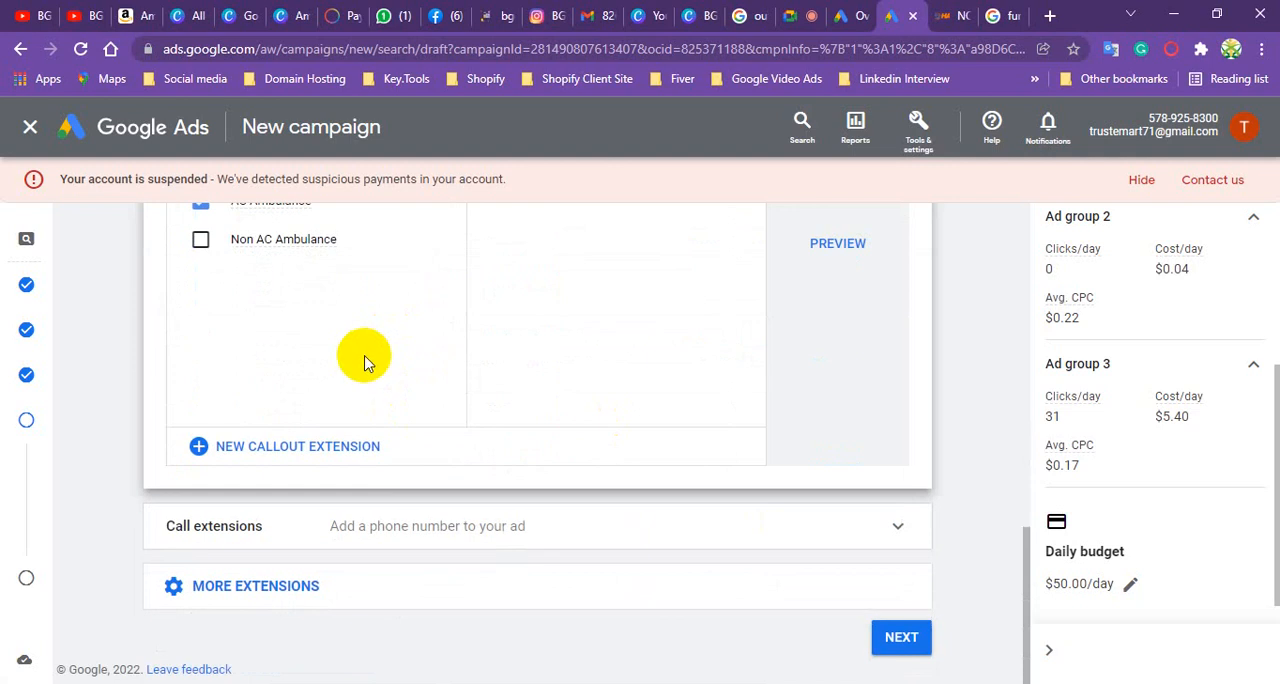
{"action": "left_click", "coordinate": [233, 530]}
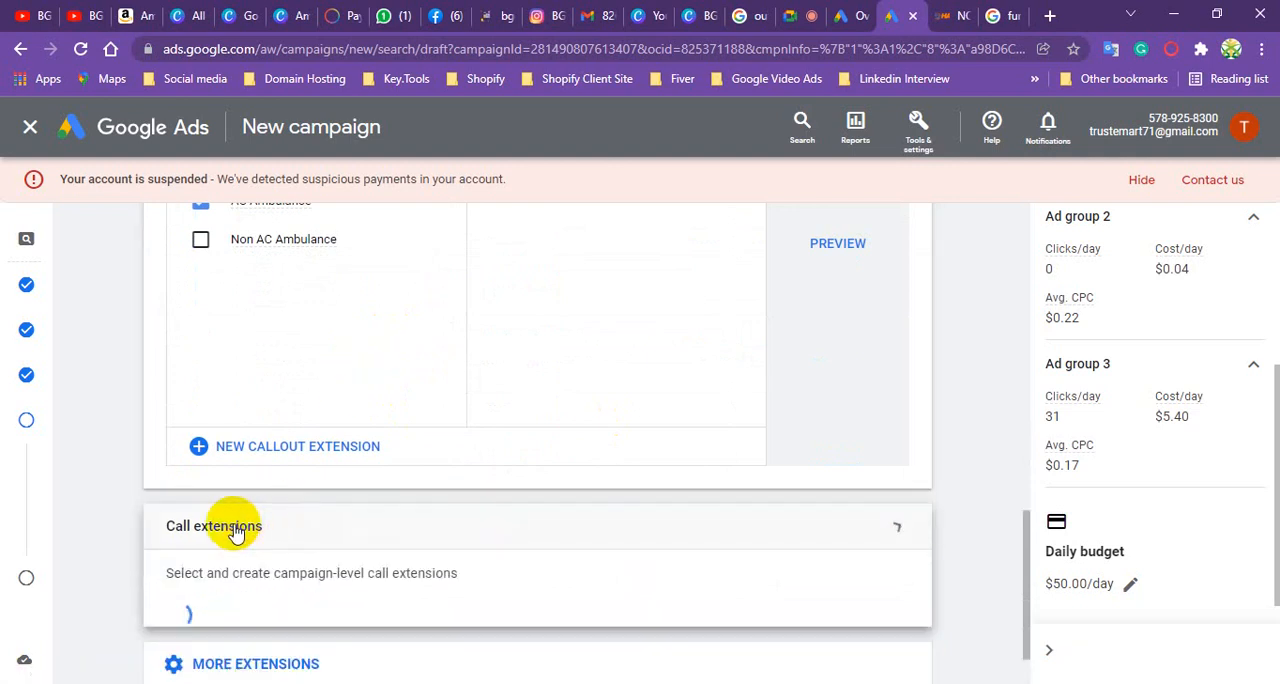
{"action": "scroll", "coordinate": [420, 338], "scroll_direction": "down", "scroll_amount": 2}
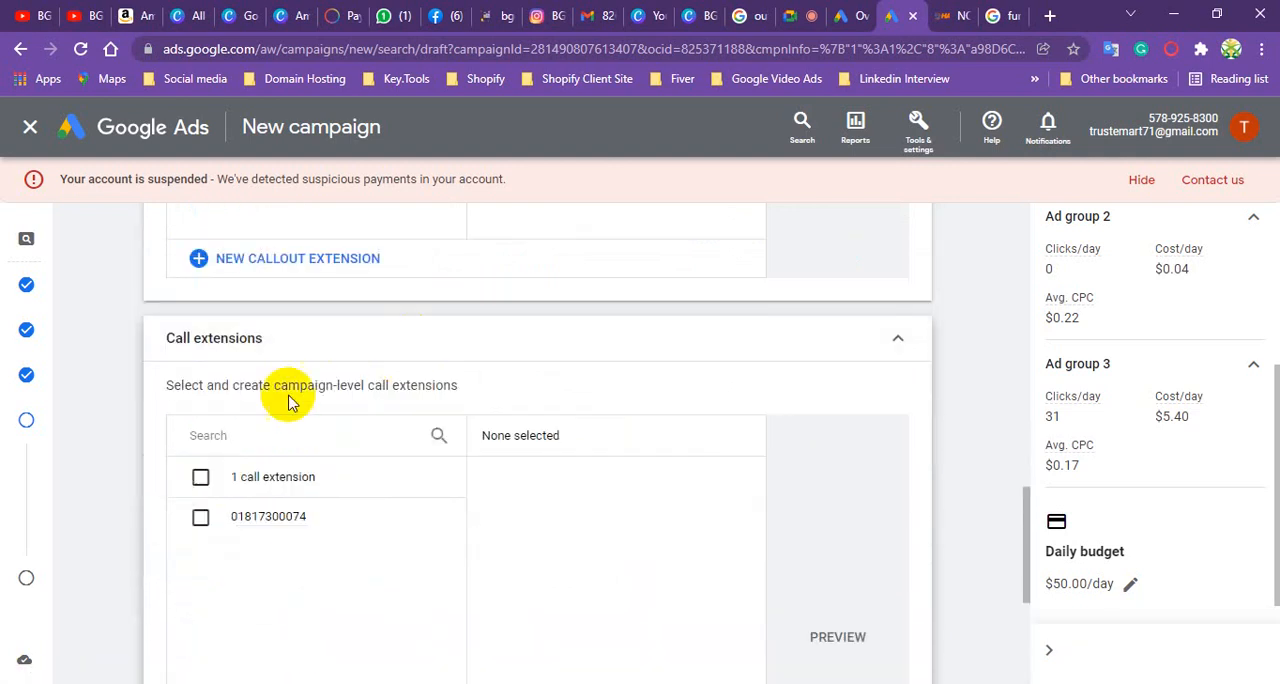
{"action": "scroll", "coordinate": [386, 414], "scroll_direction": "down", "scroll_amount": 2}
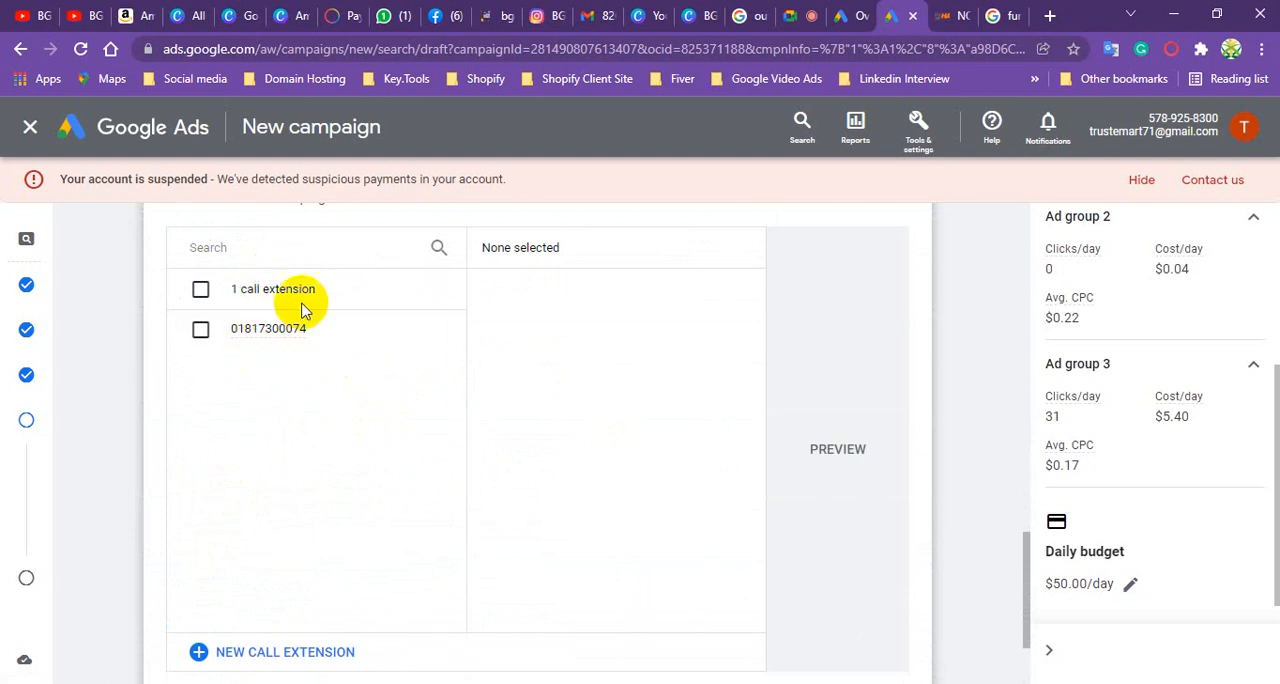
{"action": "scroll", "coordinate": [302, 306], "scroll_direction": "up", "scroll_amount": 1}
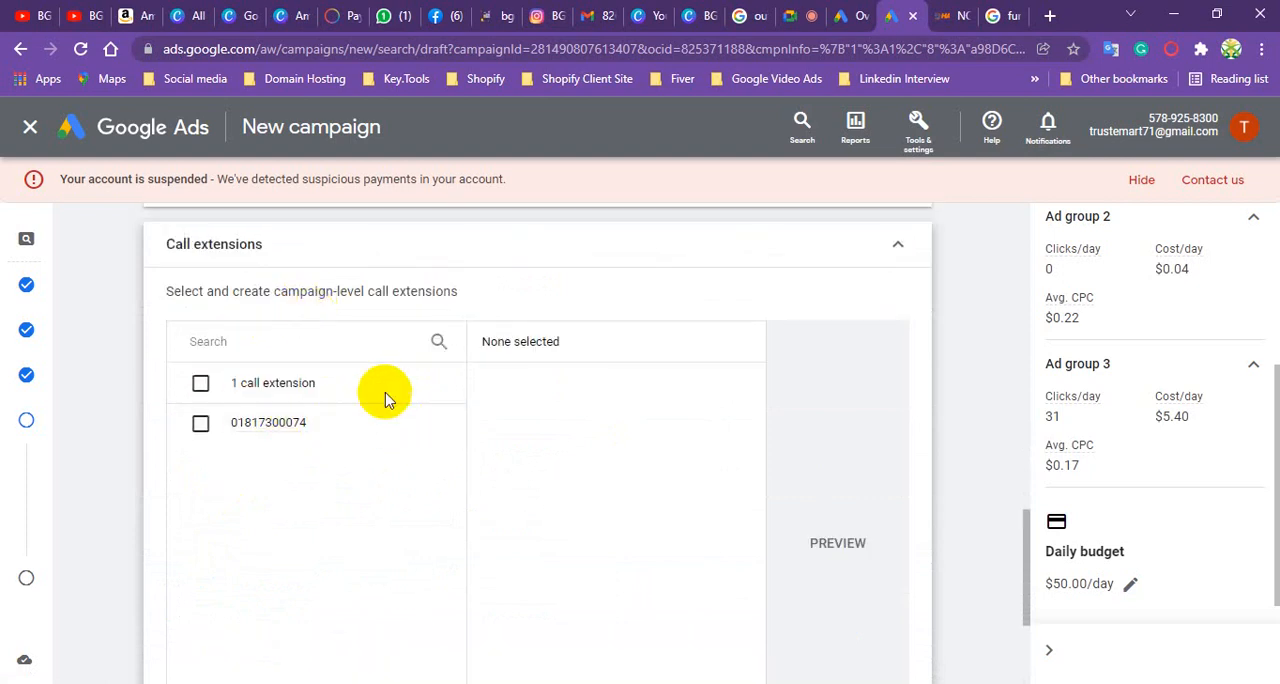
{"action": "scroll", "coordinate": [376, 398], "scroll_direction": "down", "scroll_amount": 2}
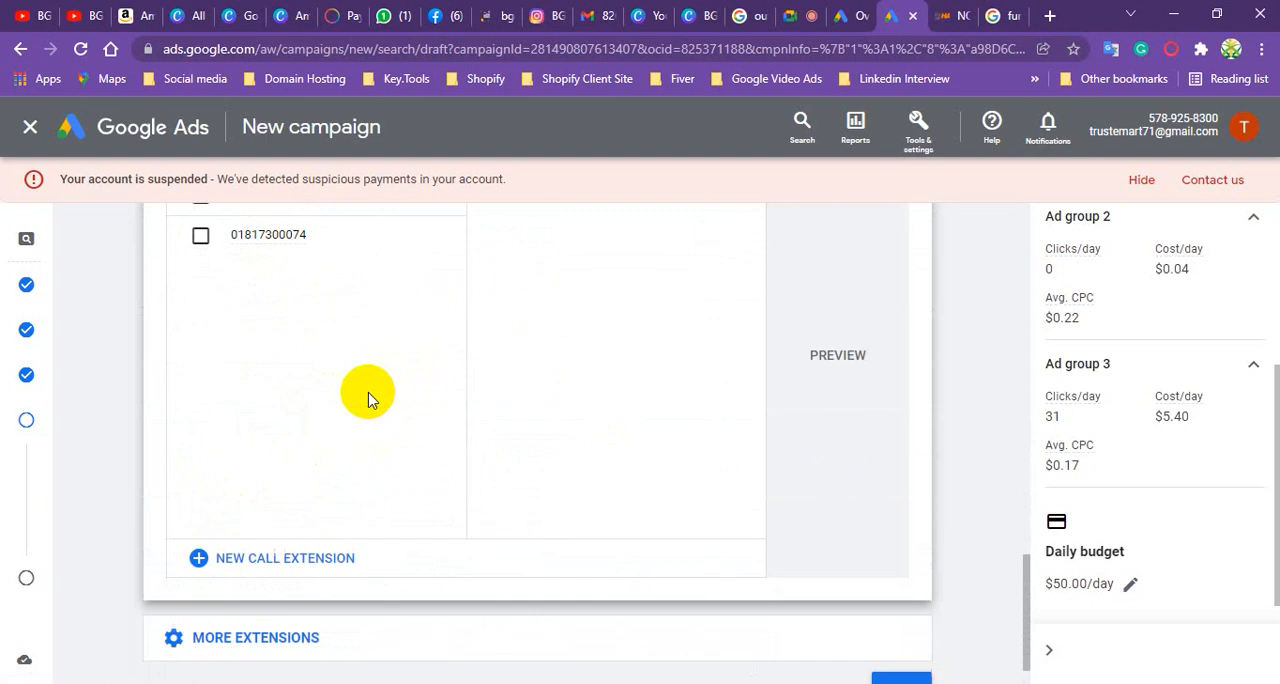
{"action": "left_click", "coordinate": [272, 562]}
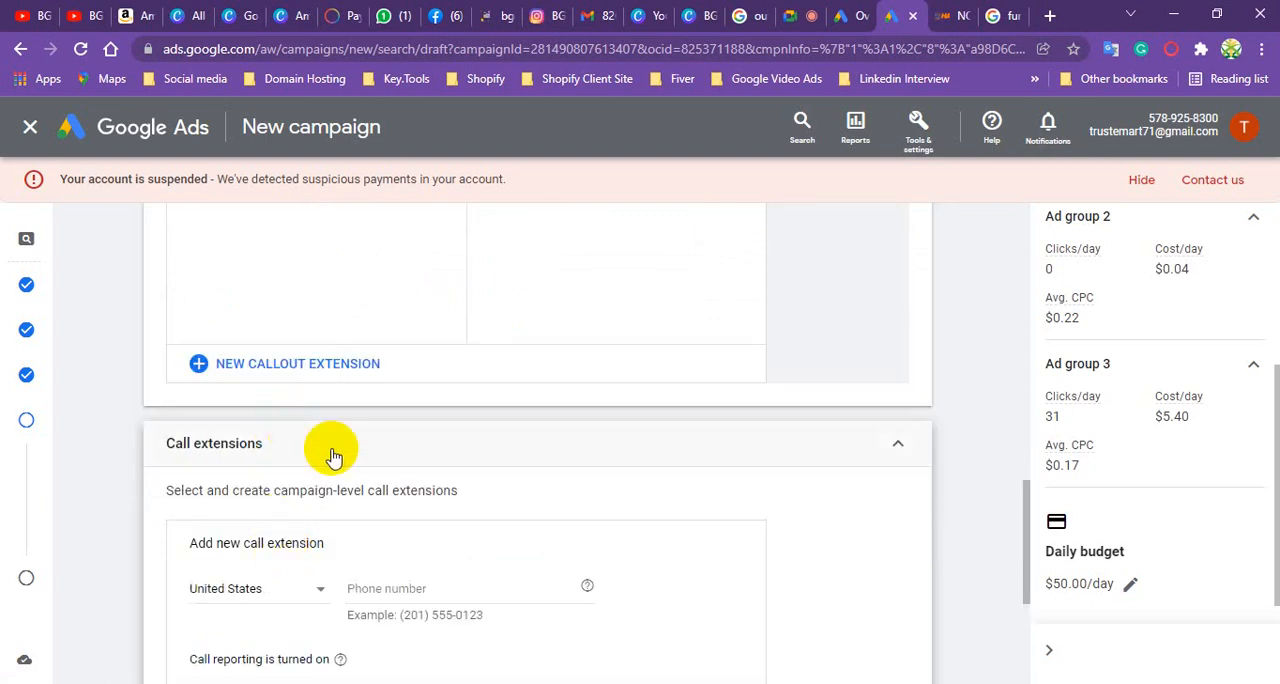
- Set the new call extension's country to Bangladesh, enter the business phone number, and save the extension
{"action": "scroll", "coordinate": [333, 455], "scroll_direction": "down", "scroll_amount": 1}
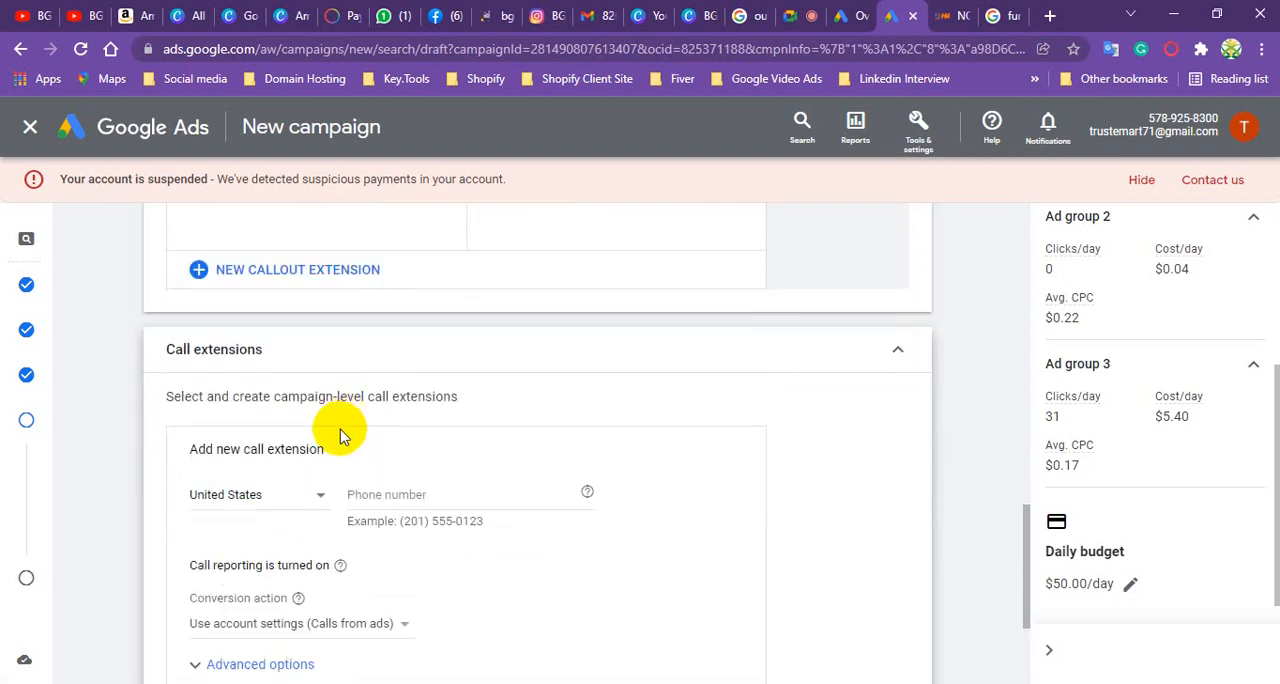
{"action": "left_click", "coordinate": [316, 499]}
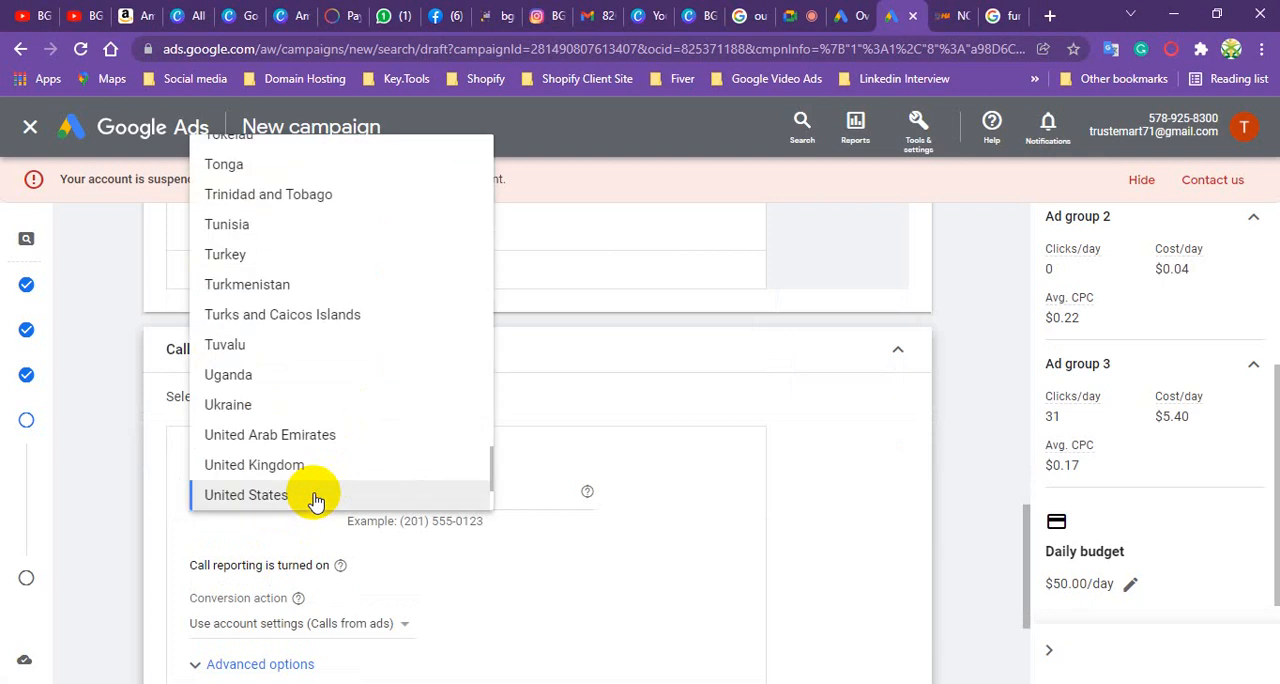
{"action": "type", "text": "ban"}
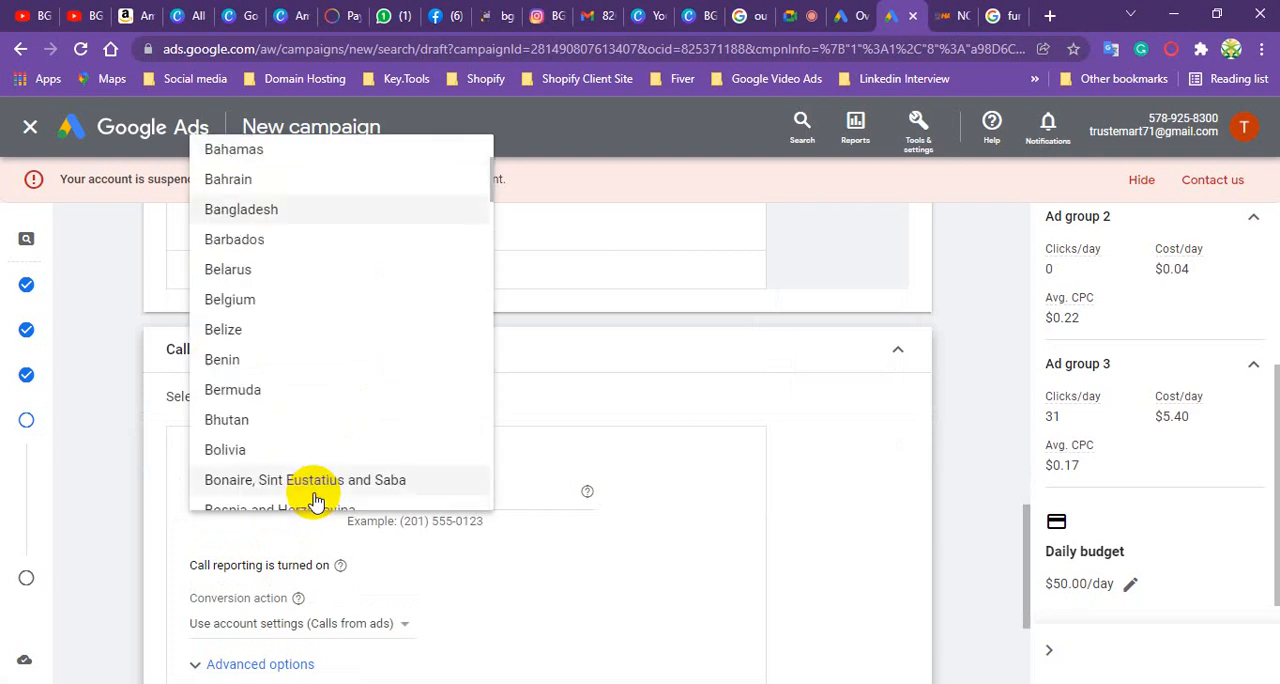
{"action": "left_click", "coordinate": [262, 217]}
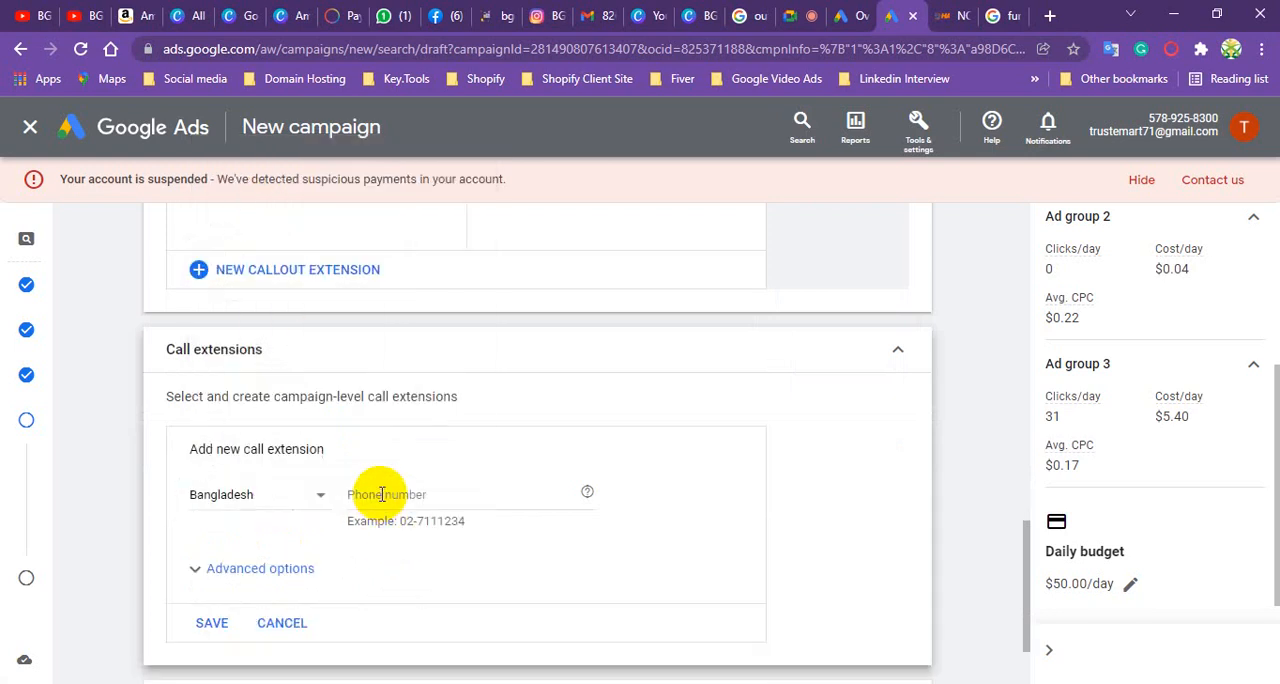
{"action": "left_click", "coordinate": [381, 494]}
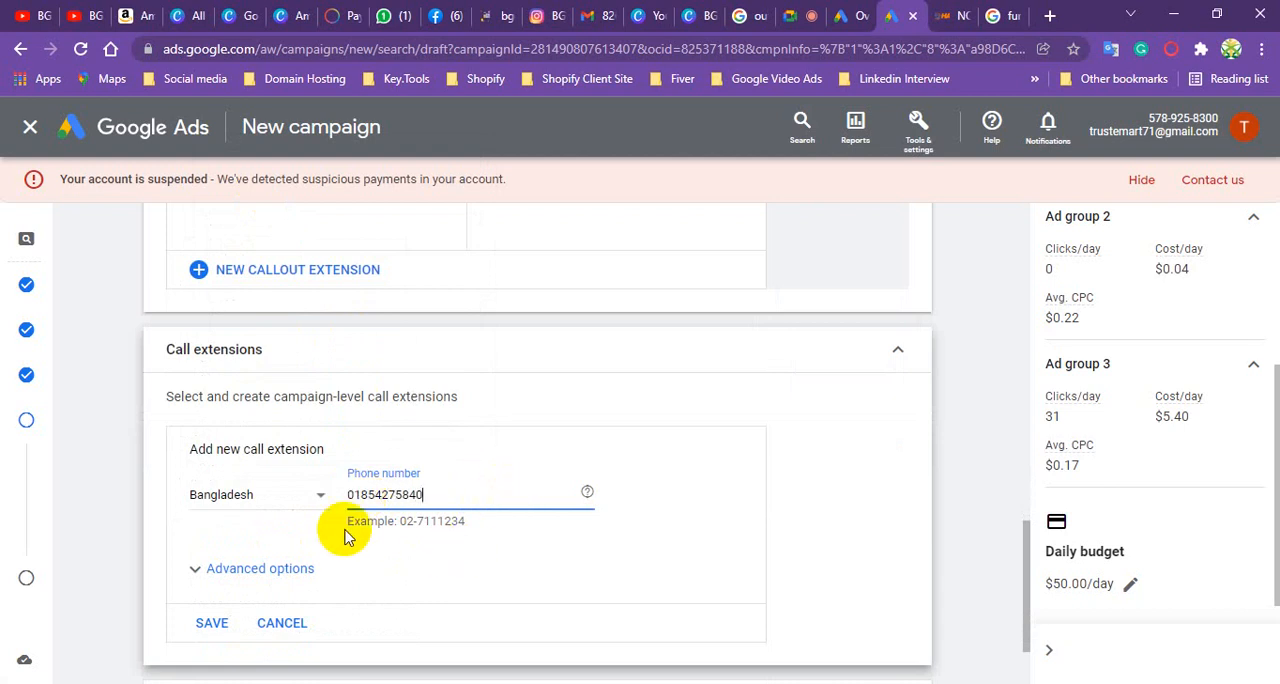
{"action": "left_click", "coordinate": [210, 627]}
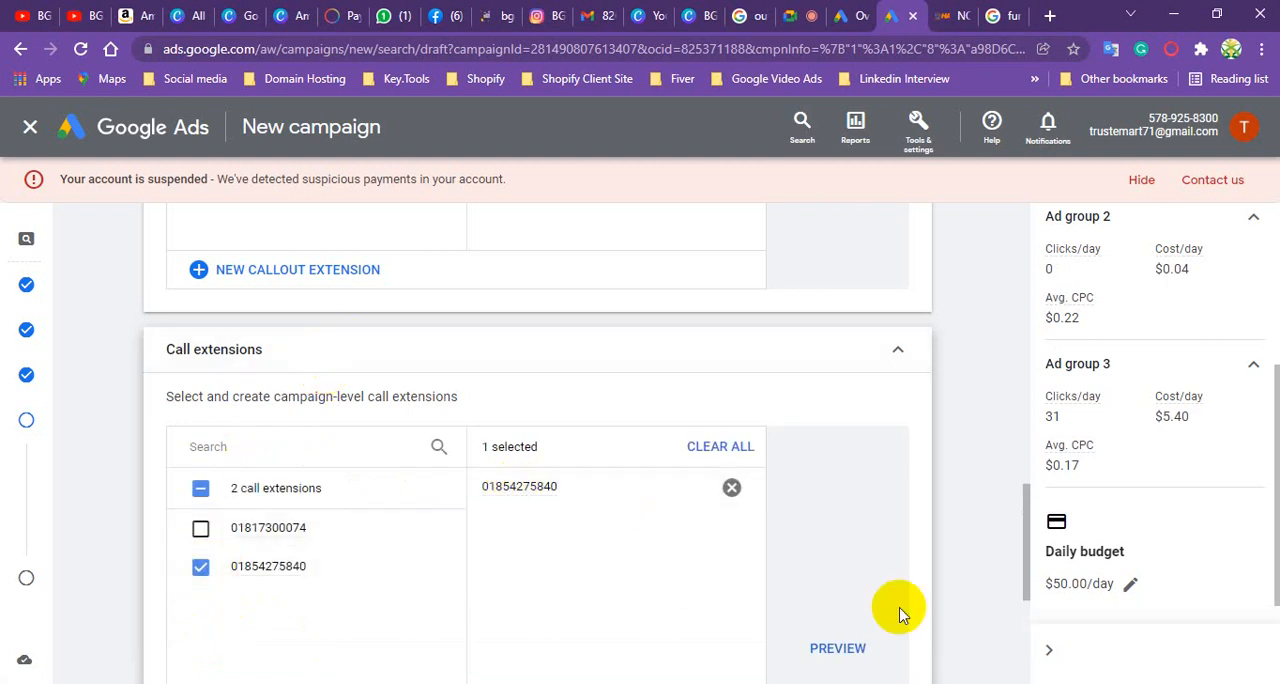
- Preview the selected call extension in the mobile ad, hide the preview, and review the campaign's selected extensions
{"action": "left_click", "coordinate": [832, 647]}
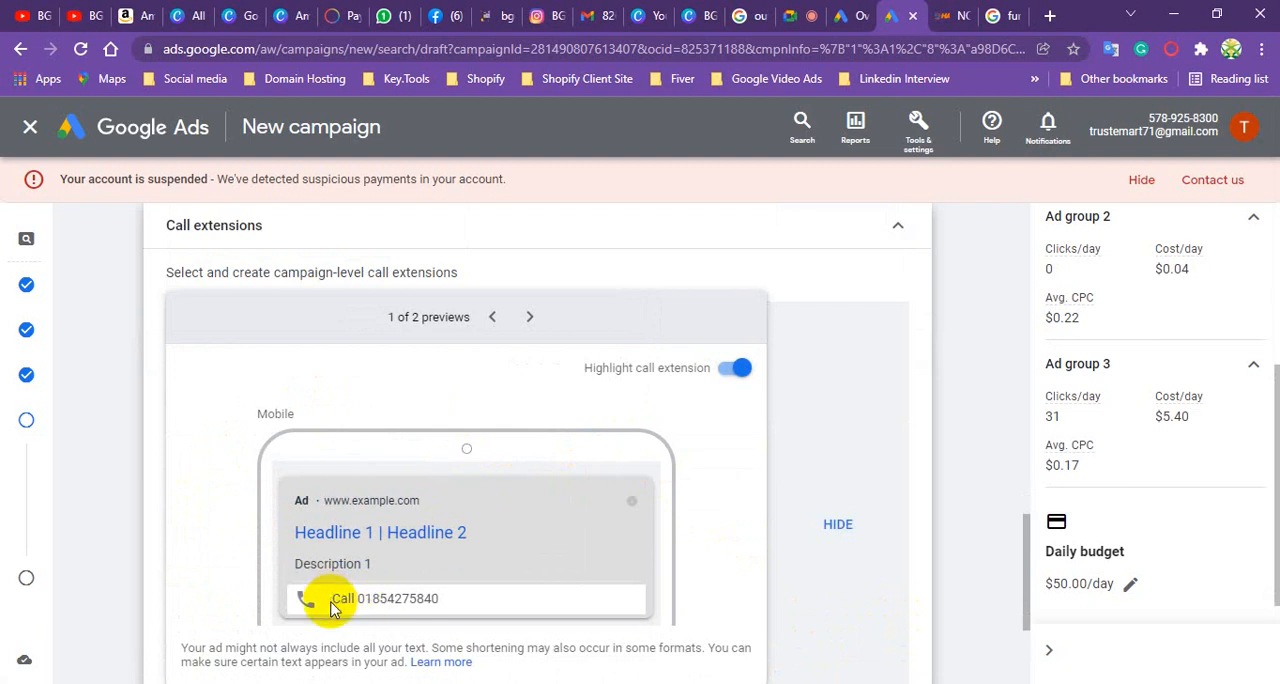
{"action": "left_click", "coordinate": [840, 524]}
{"action": "scroll", "coordinate": [362, 400], "scroll_direction": "down", "scroll_amount": 2}
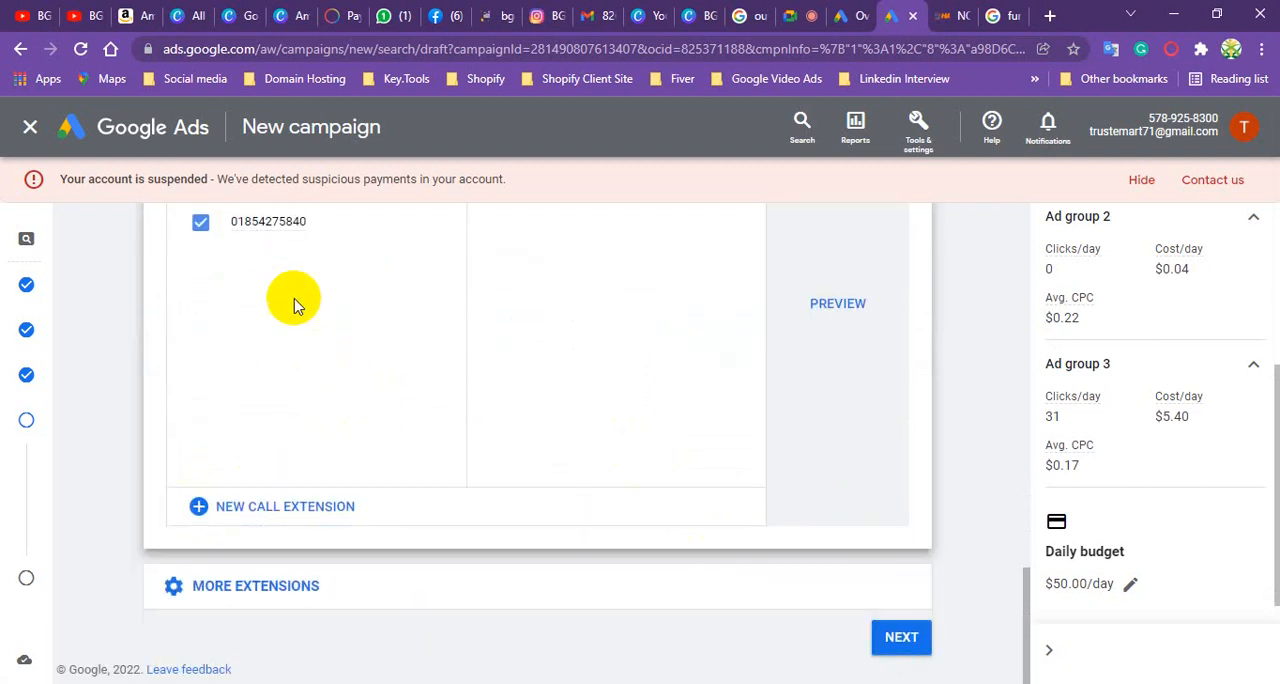
{"action": "scroll", "coordinate": [470, 483], "scroll_direction": "up", "scroll_amount": 3}
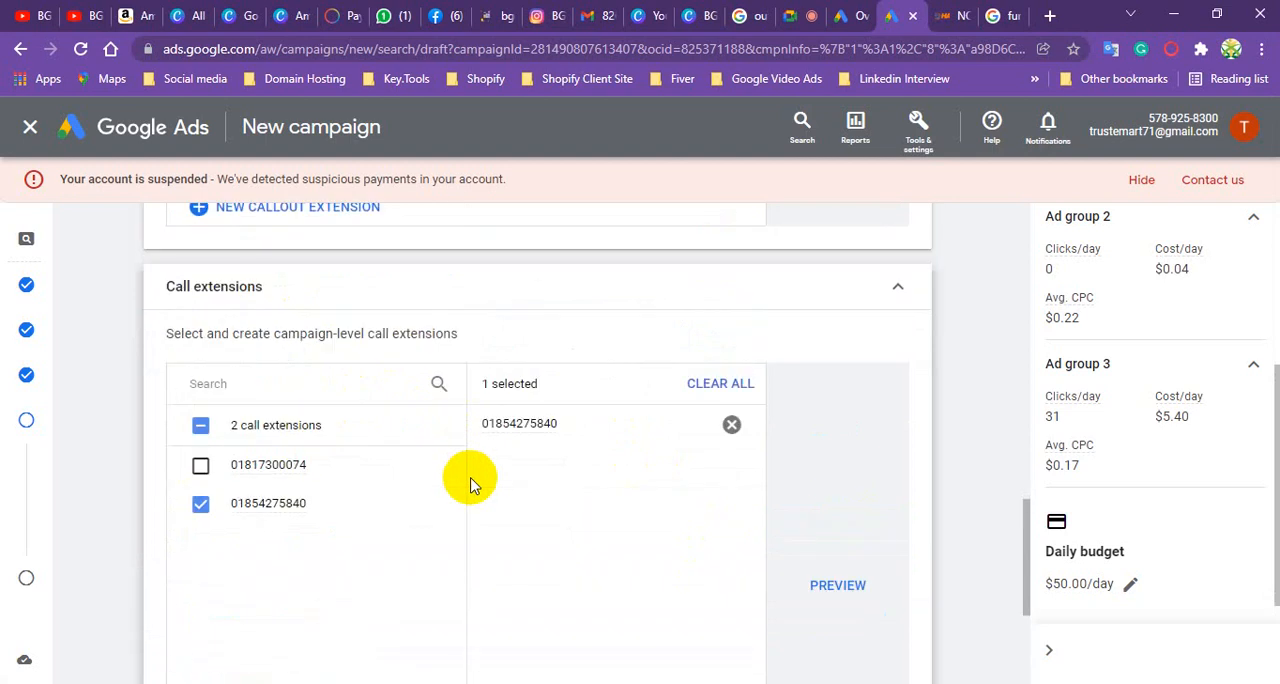
{"action": "scroll", "coordinate": [472, 483], "scroll_direction": "up", "scroll_amount": 10}
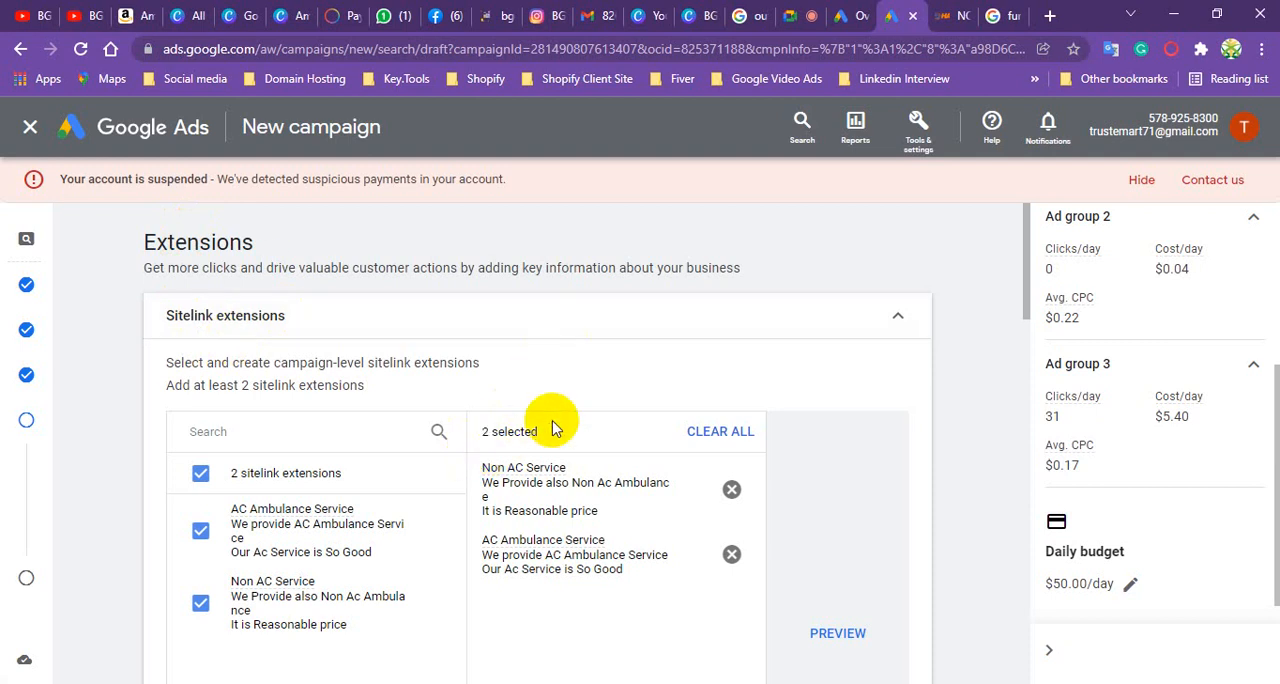
{"action": "scroll", "coordinate": [560, 540], "scroll_direction": "down", "scroll_amount": 13}
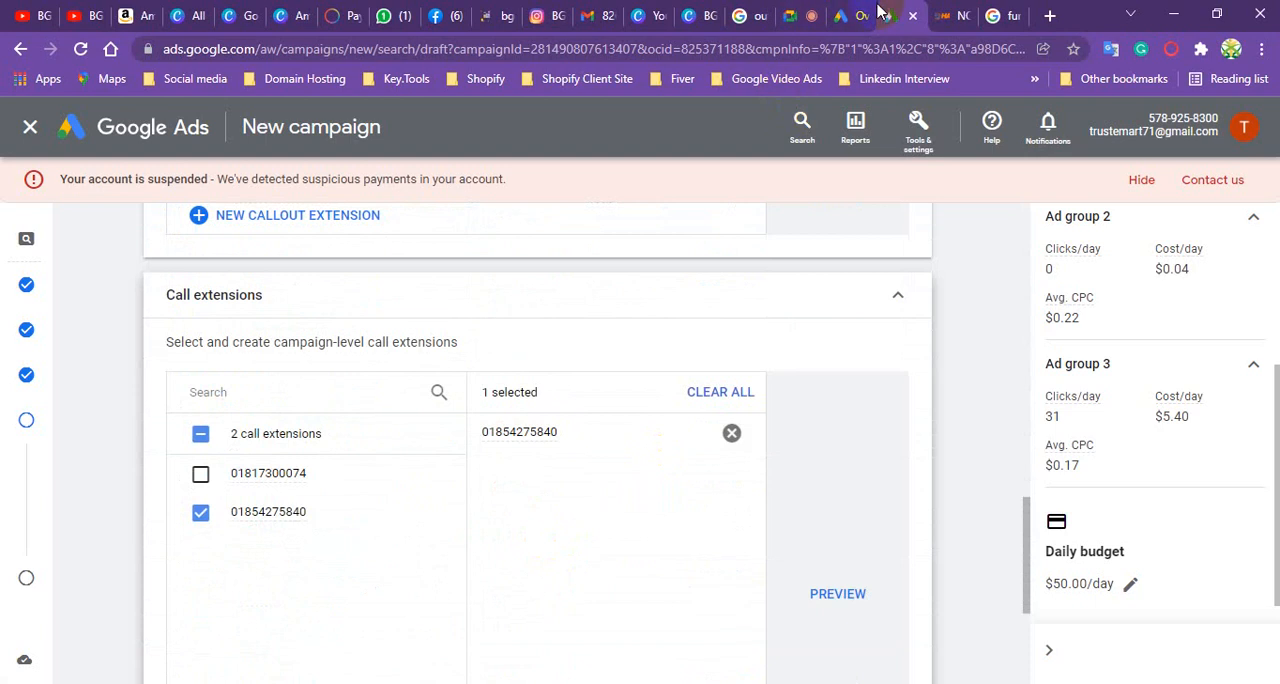
- Examine the sitelinks under the sponsored ad in the Google results for "furniture" and return to the campaign draft
{"action": "left_click", "coordinate": [1005, 15]}
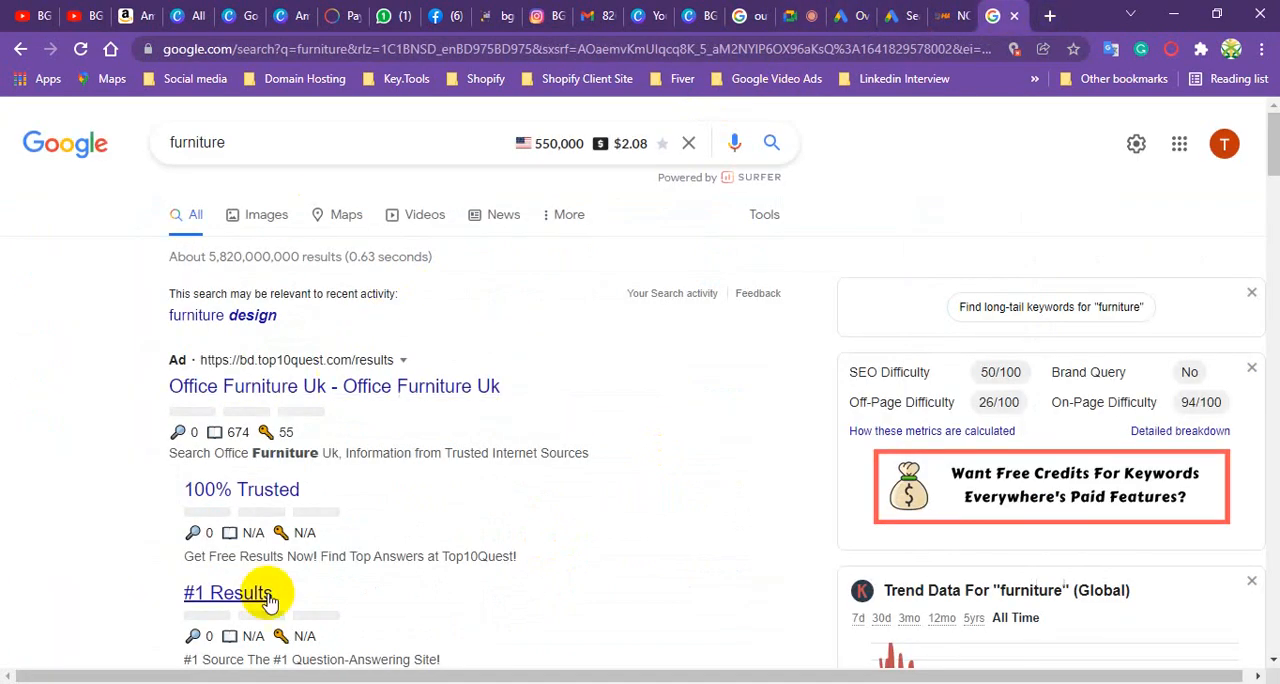
{"action": "scroll", "coordinate": [281, 345], "scroll_direction": "down", "scroll_amount": 2}
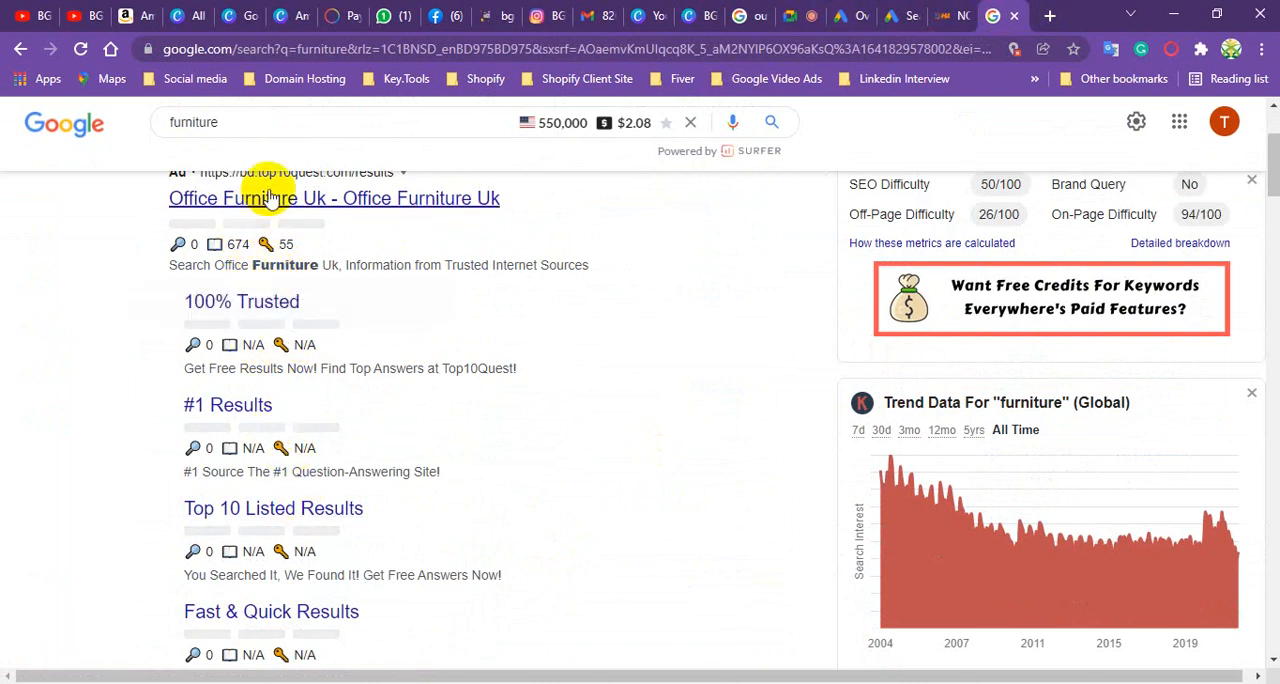
{"action": "mouse_move", "coordinate": [266, 244]}
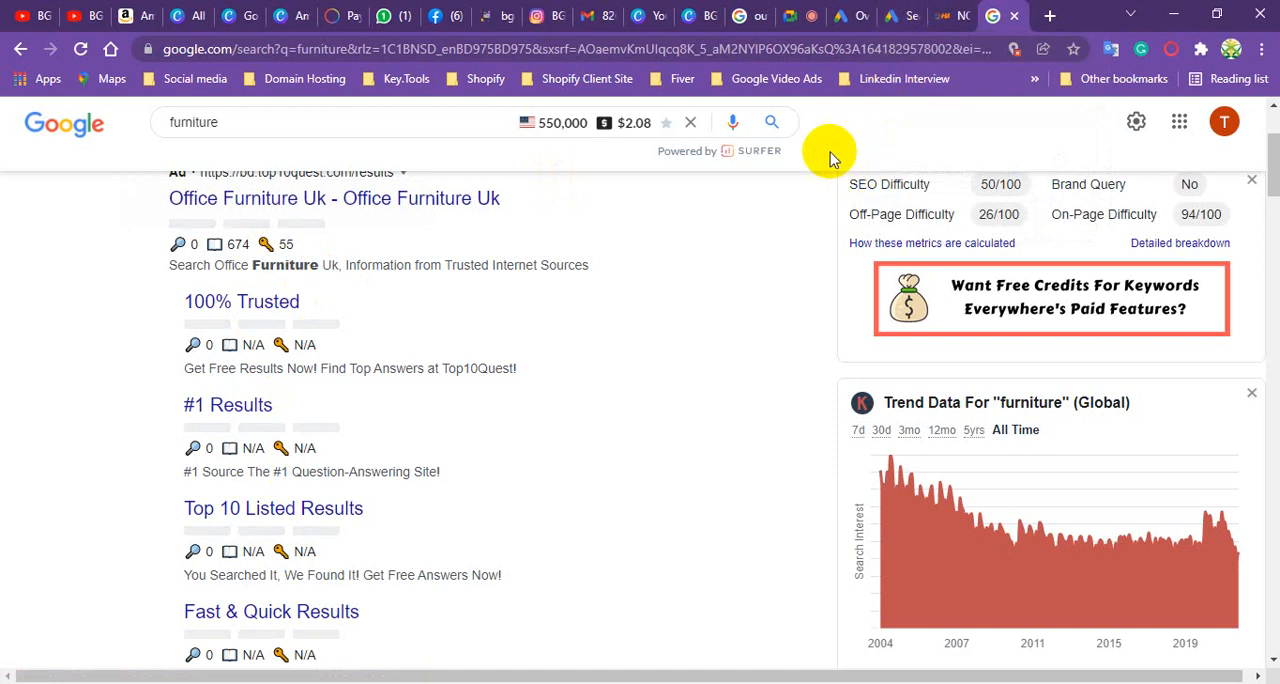
{"action": "left_click", "coordinate": [893, 18]}
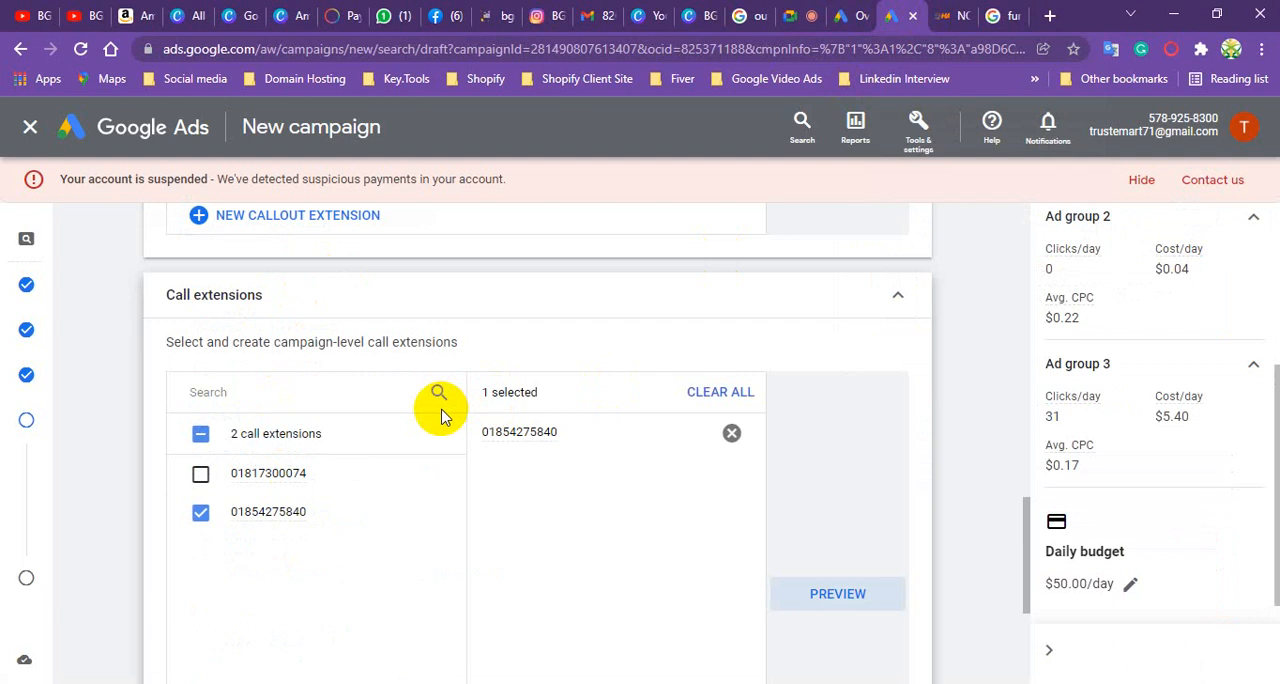
- Show the additional extension types below the call extensions, and continue to the campaign review without adding any of them
{"action": "scroll", "coordinate": [336, 352], "scroll_direction": "down", "scroll_amount": 2}
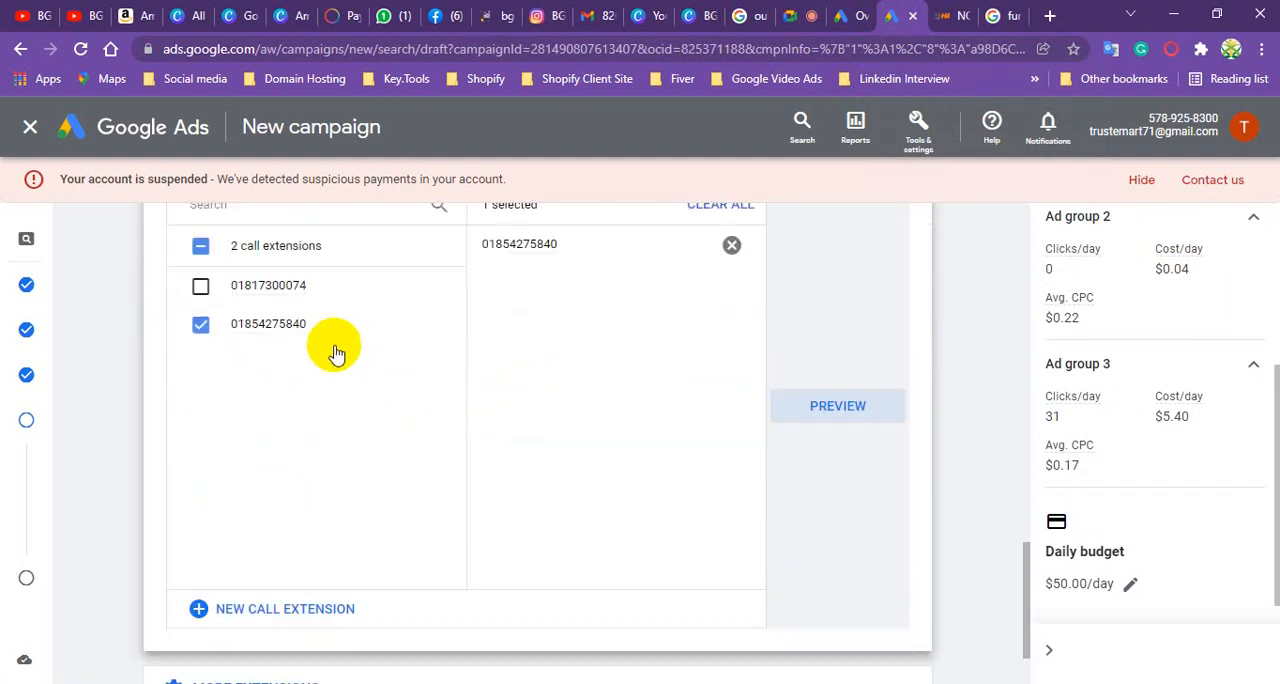
{"action": "scroll", "coordinate": [345, 380], "scroll_direction": "down", "scroll_amount": 1}
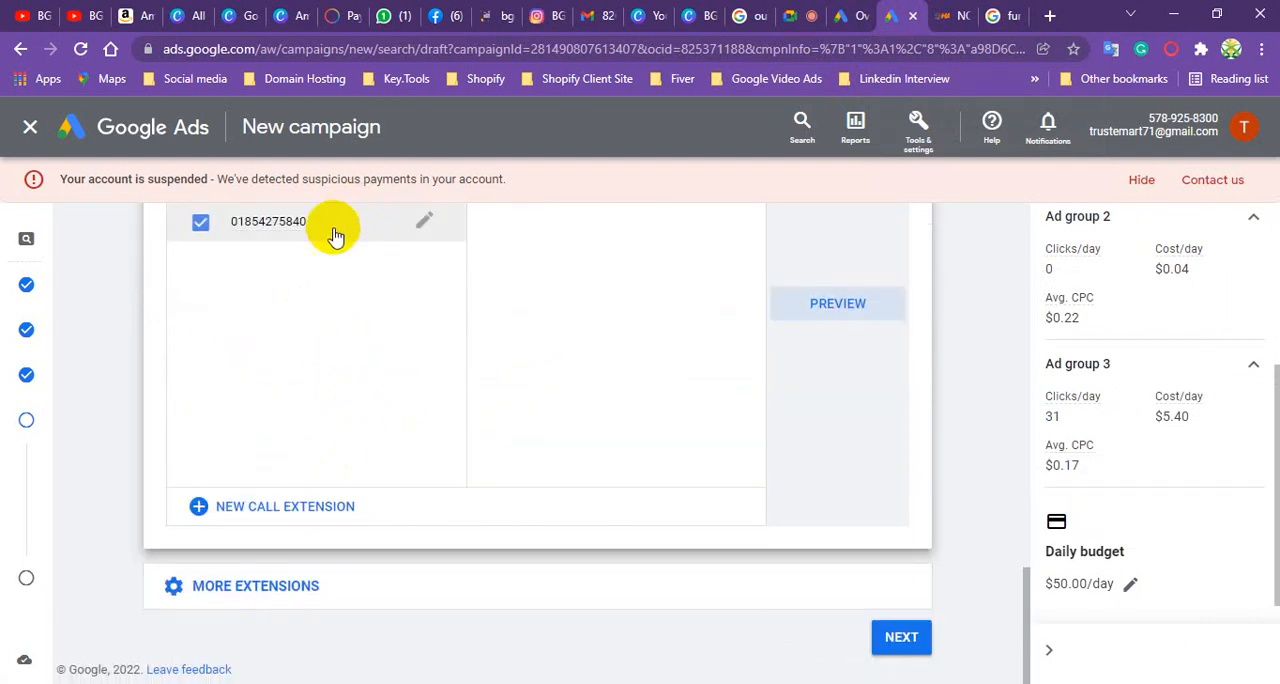
{"action": "left_click", "coordinate": [254, 589]}
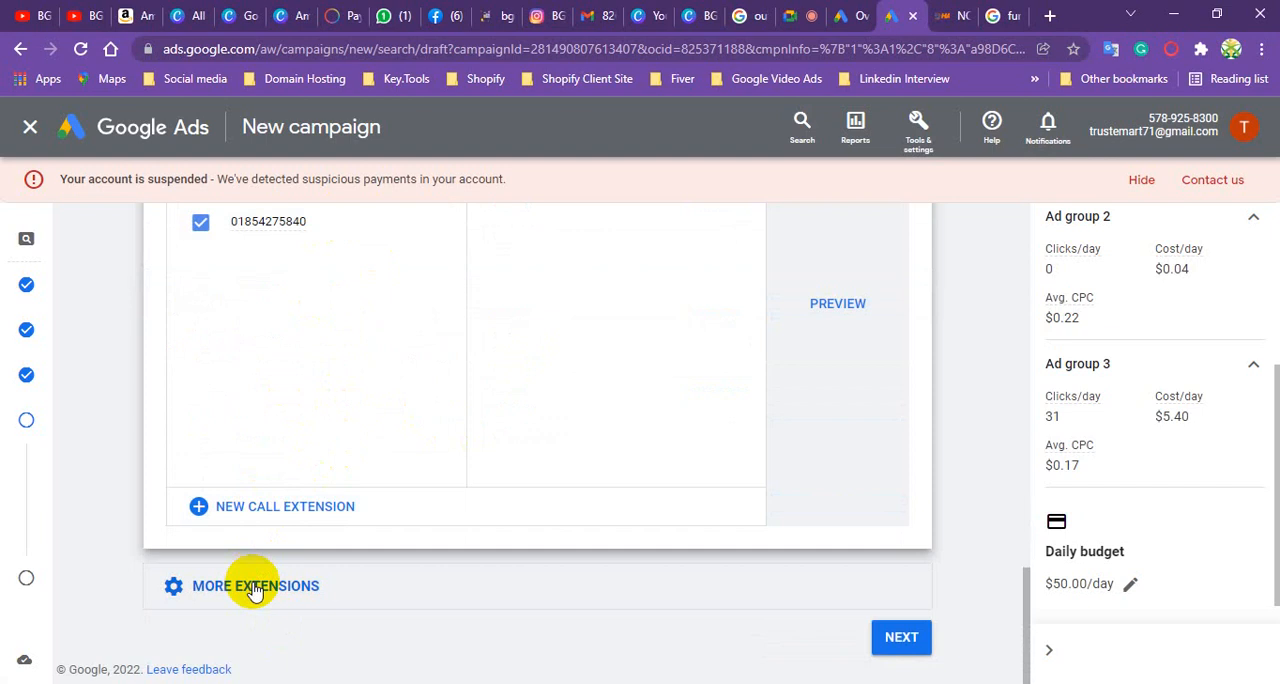
{"action": "scroll", "coordinate": [337, 391], "scroll_direction": "down", "scroll_amount": 2}
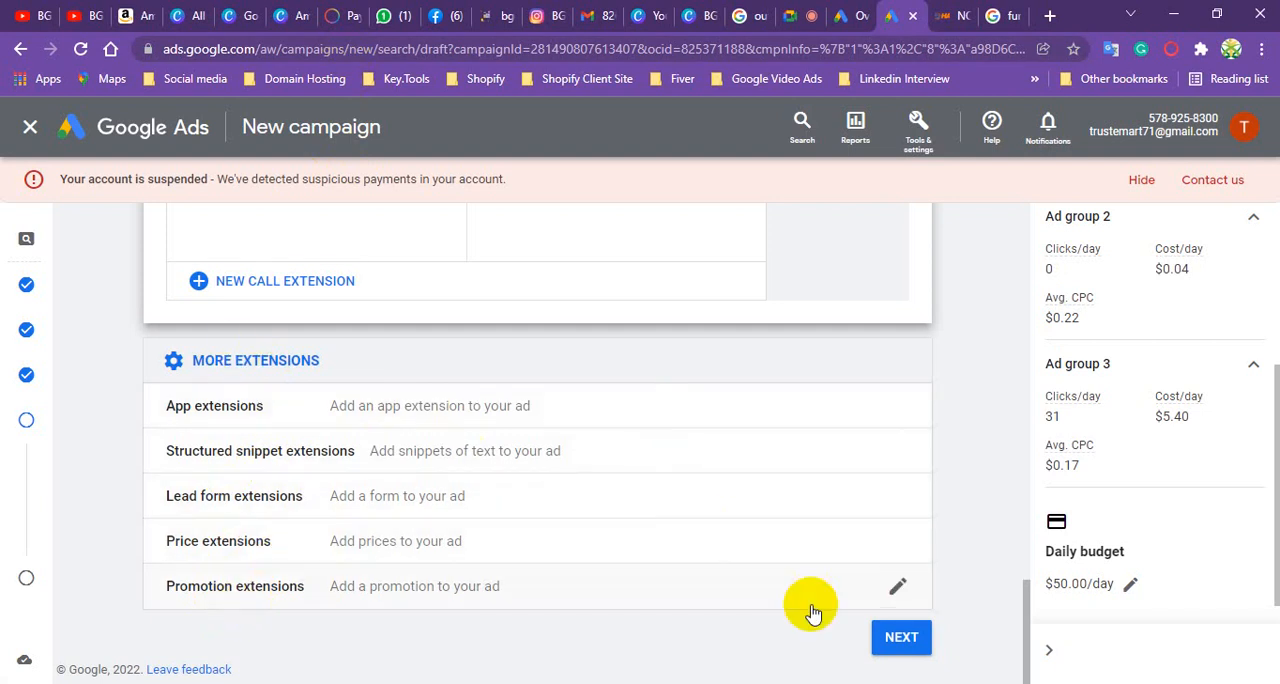
{"action": "left_click", "coordinate": [905, 640]}
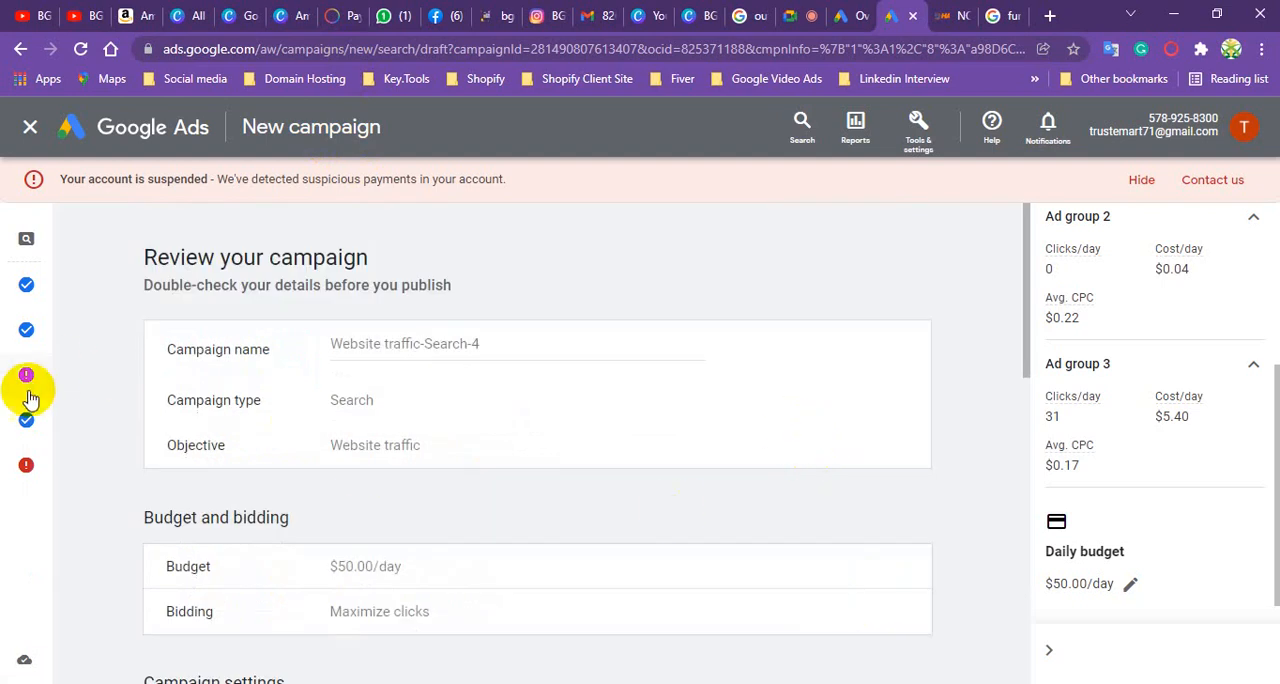
- Return from the review to the flagged keywords and ads stage, and open Ad group 1's ad for editing
{"action": "mouse_move", "coordinate": [30, 385]}
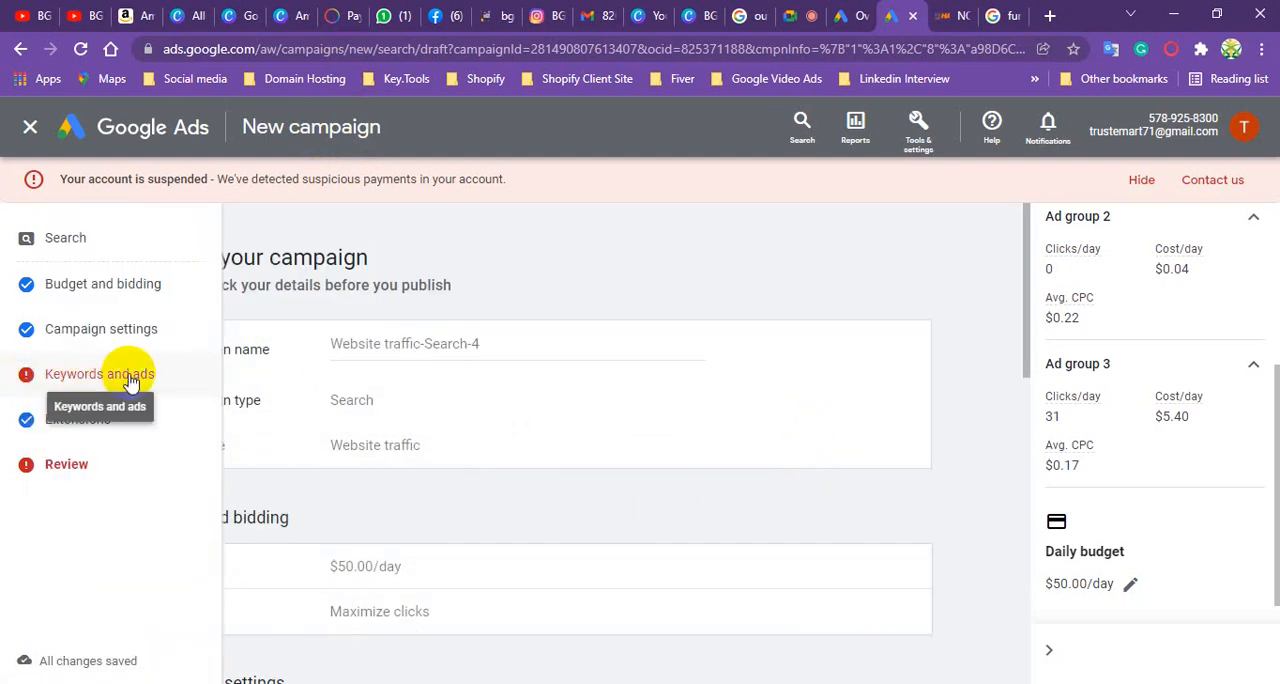
{"action": "left_click", "coordinate": [99, 378]}
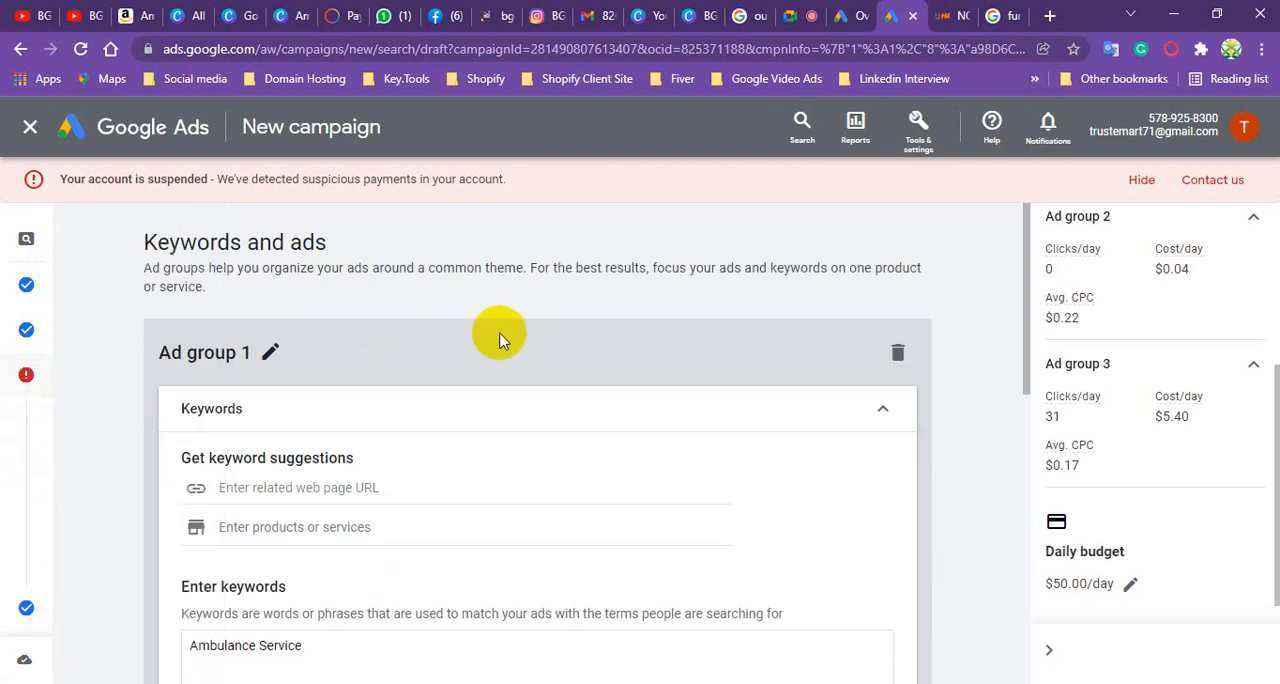
{"action": "scroll", "coordinate": [455, 352], "scroll_direction": "down", "scroll_amount": 2}
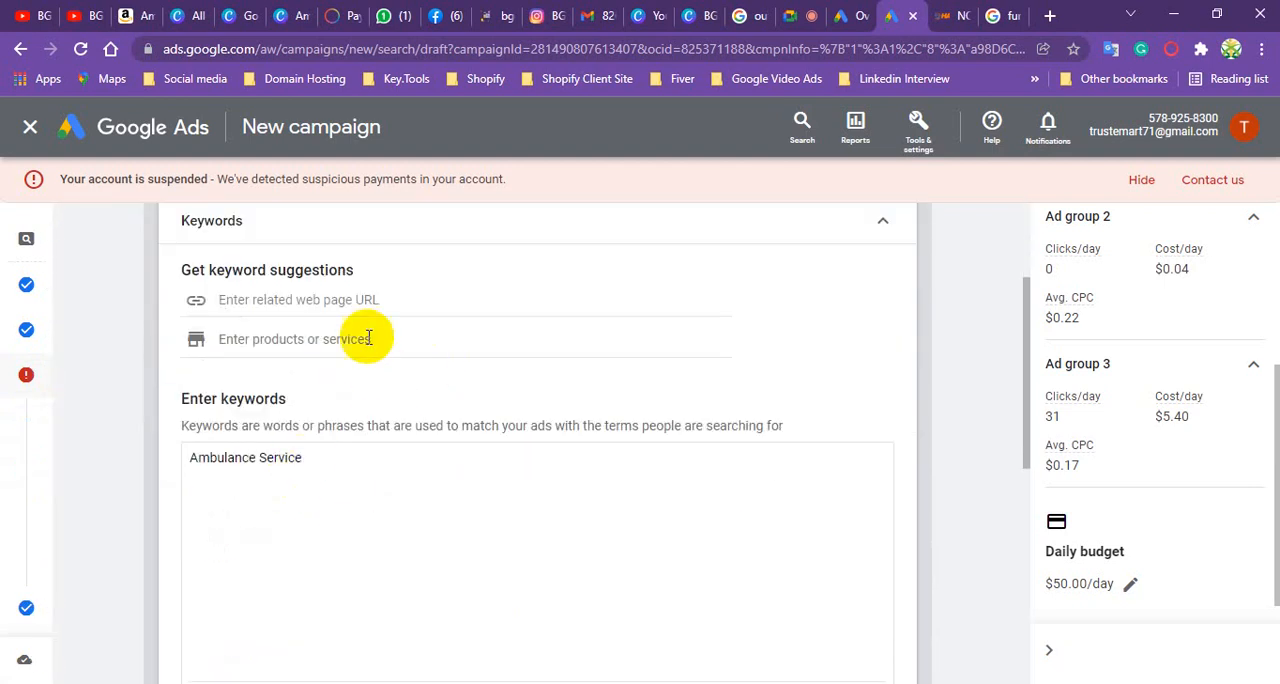
{"action": "scroll", "coordinate": [352, 325], "scroll_direction": "up", "scroll_amount": 1}
{"action": "scroll", "coordinate": [345, 385], "scroll_direction": "down", "scroll_amount": 5}
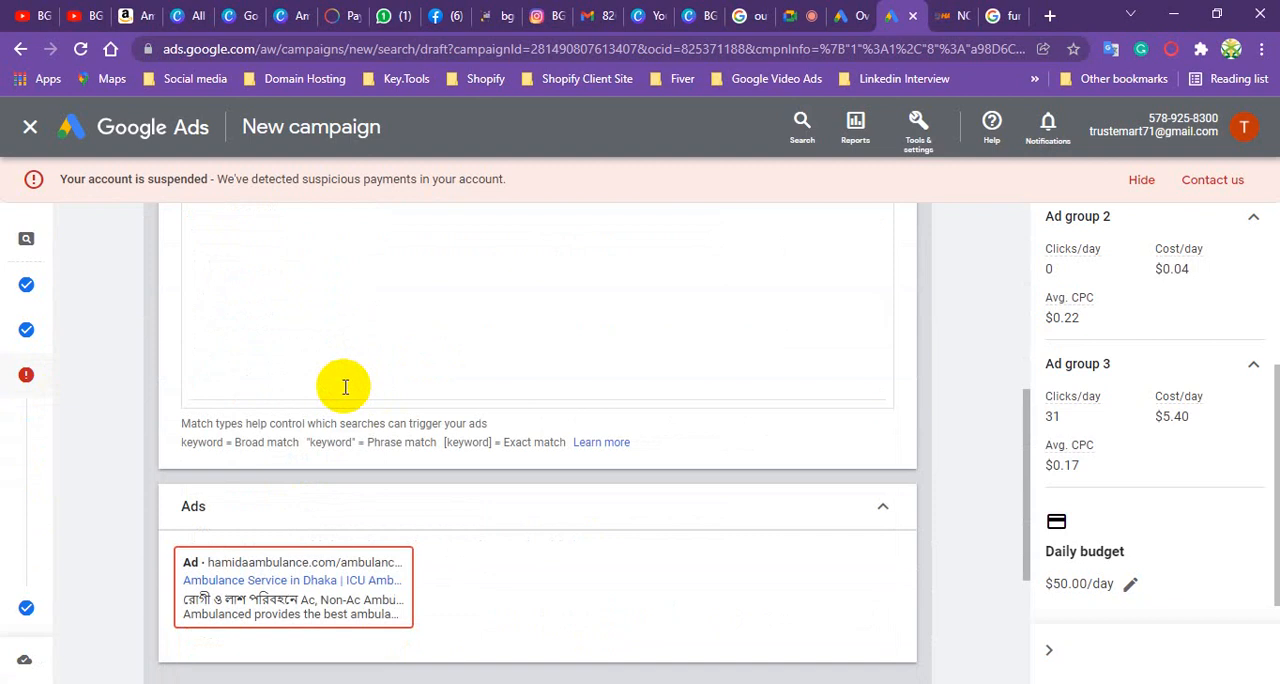
{"action": "scroll", "coordinate": [345, 390], "scroll_direction": "down", "scroll_amount": 1}
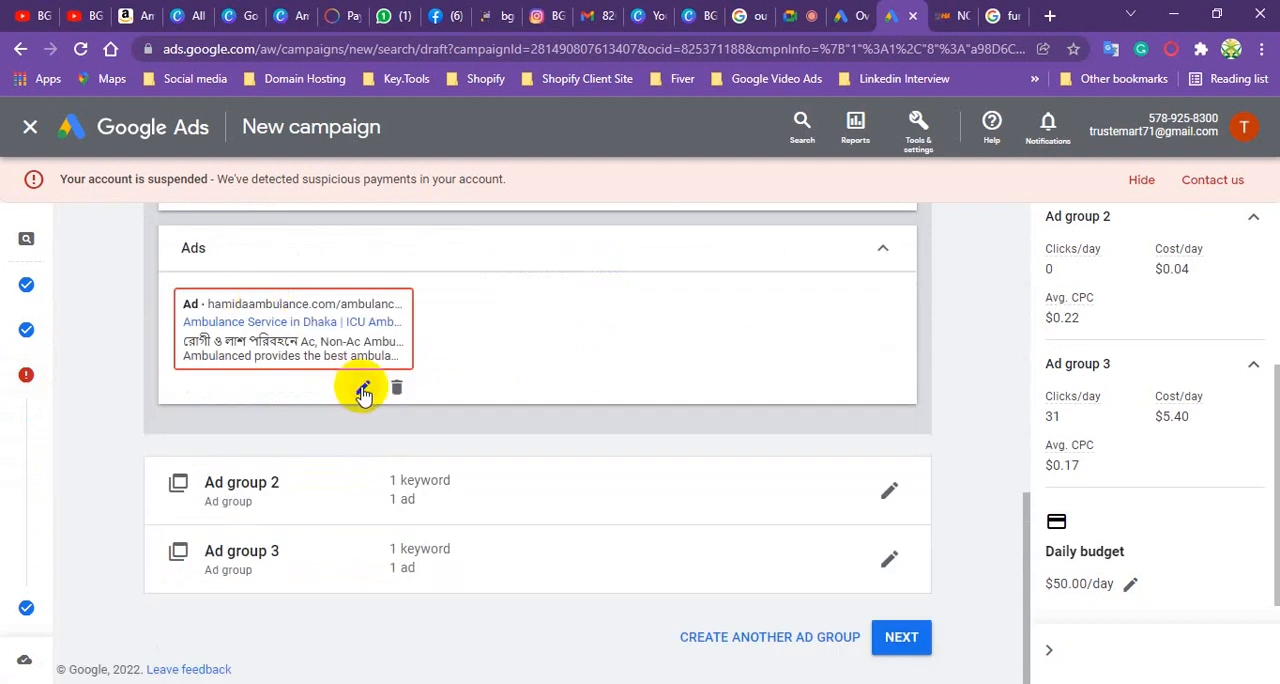
{"action": "left_click", "coordinate": [363, 390]}
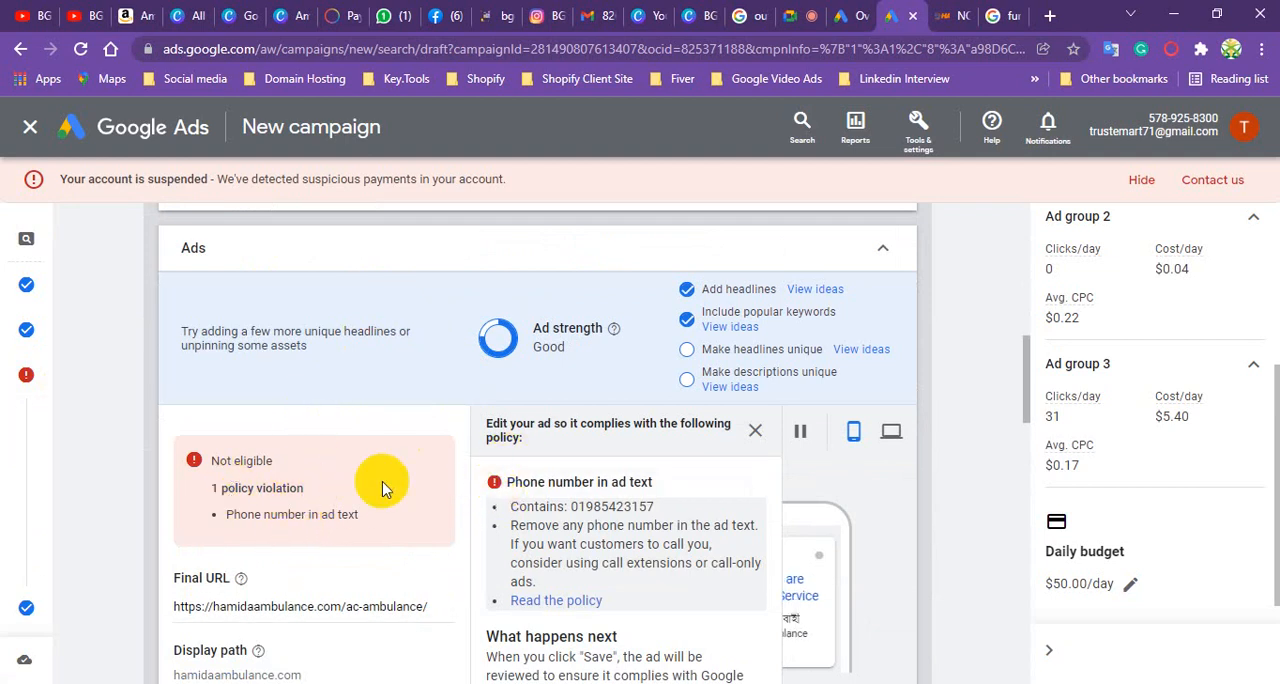
- Remove the phone number from Ad group 1's ad headline so that it reads only "Call Now"
{"action": "scroll", "coordinate": [277, 529], "scroll_direction": "down", "scroll_amount": 3}
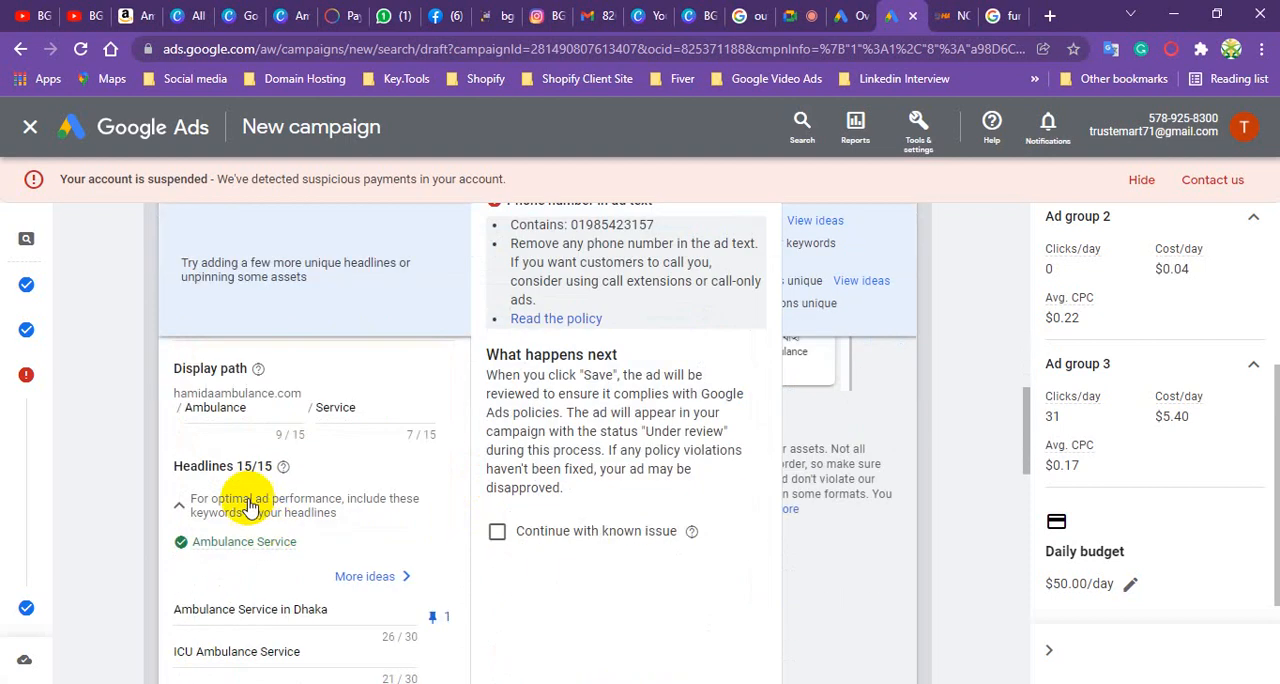
{"action": "scroll", "coordinate": [264, 475], "scroll_direction": "down", "scroll_amount": 1}
{"action": "scroll", "coordinate": [266, 464], "scroll_direction": "down", "scroll_amount": 3}
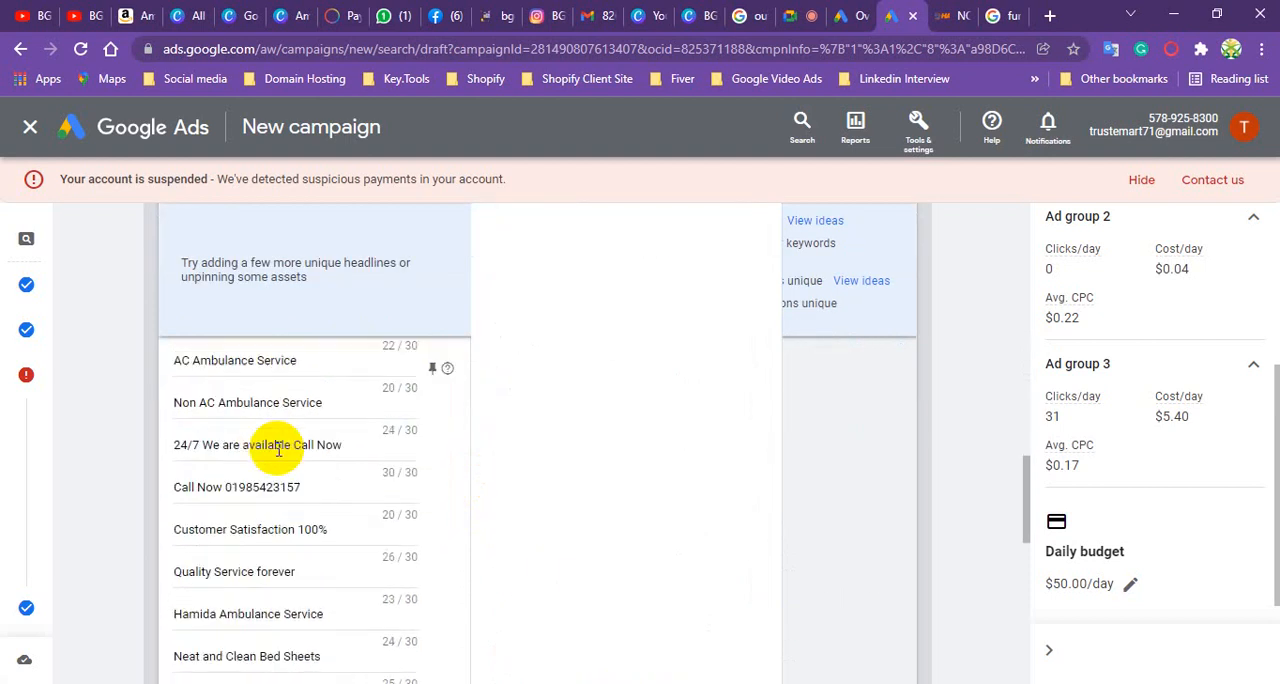
{"action": "left_click", "coordinate": [324, 486]}
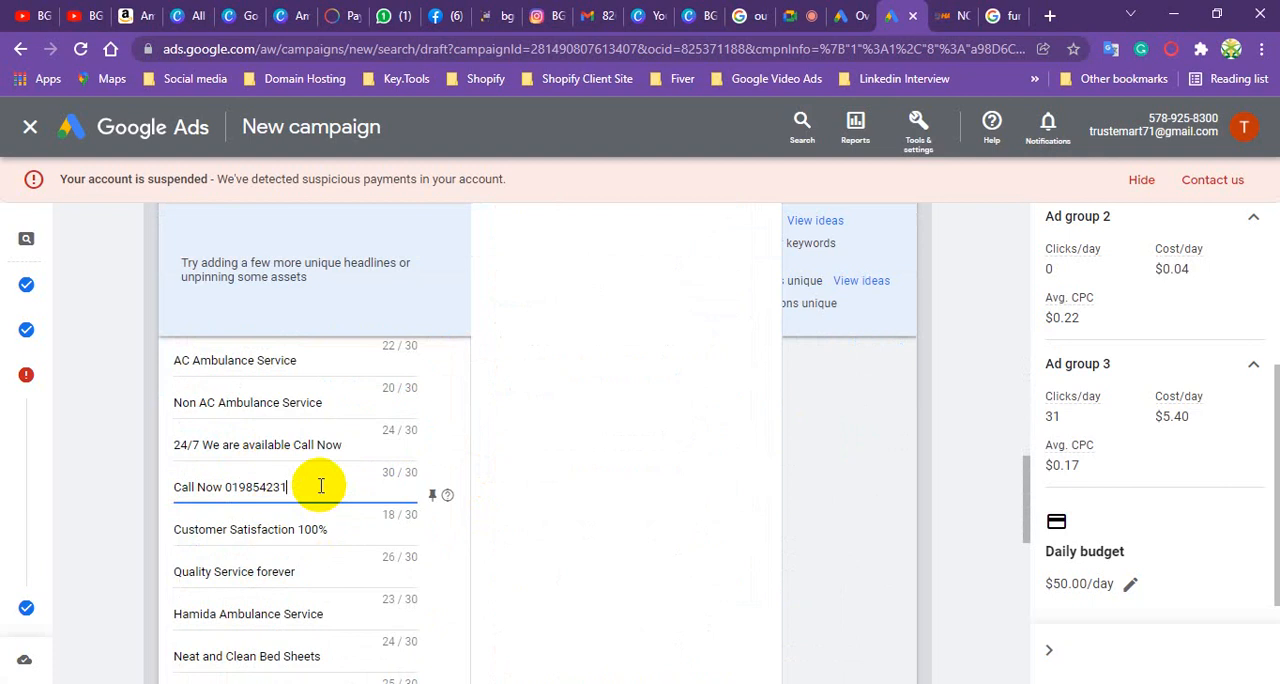
{"action": "key", "text": "BackSpace"}
{"action": "key", "text": "BackSpace"}
{"action": "key", "text": "BackSpace"}
{"action": "key", "text": "BackSpace"}
{"action": "key", "text": "BackSpace"}
{"action": "key", "text": "BackSpace"}
{"action": "key", "text": "BackSpace"}
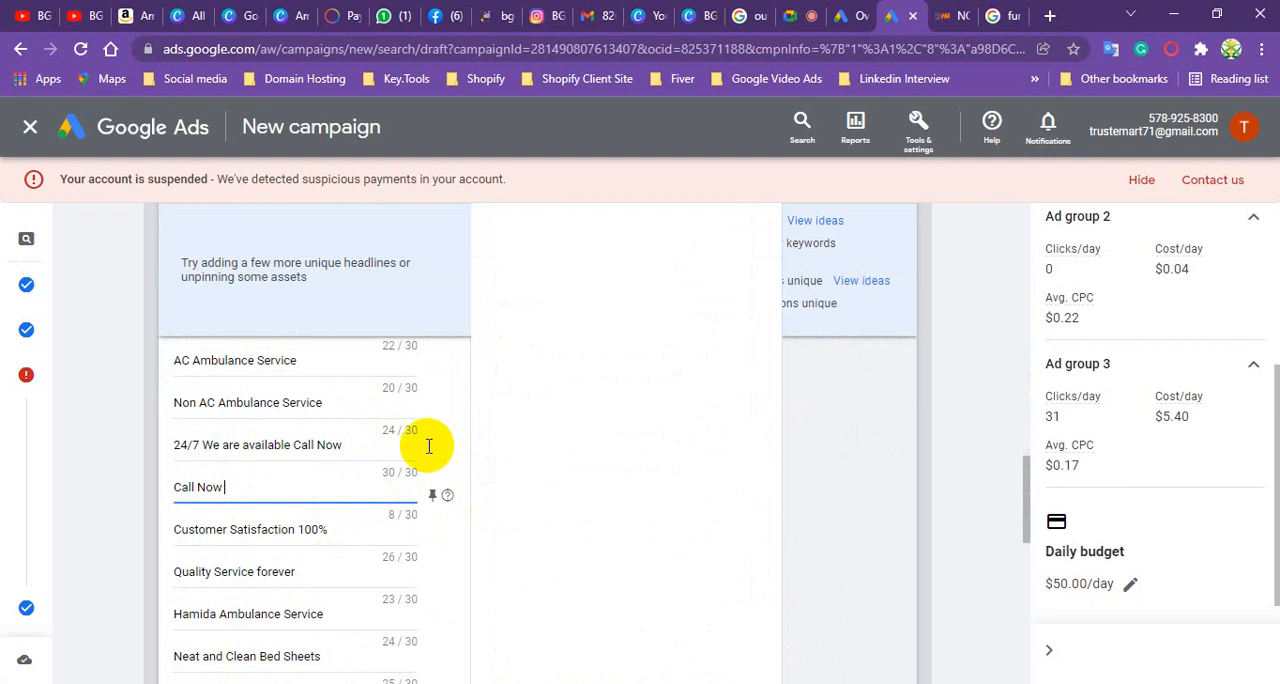
- Check the ad's remaining headlines and descriptions, finish editing the ad, and continue to the extensions stage
{"action": "scroll", "coordinate": [385, 475], "scroll_direction": "down", "scroll_amount": 8}
{"action": "scroll", "coordinate": [395, 472], "scroll_direction": "up", "scroll_amount": 4}
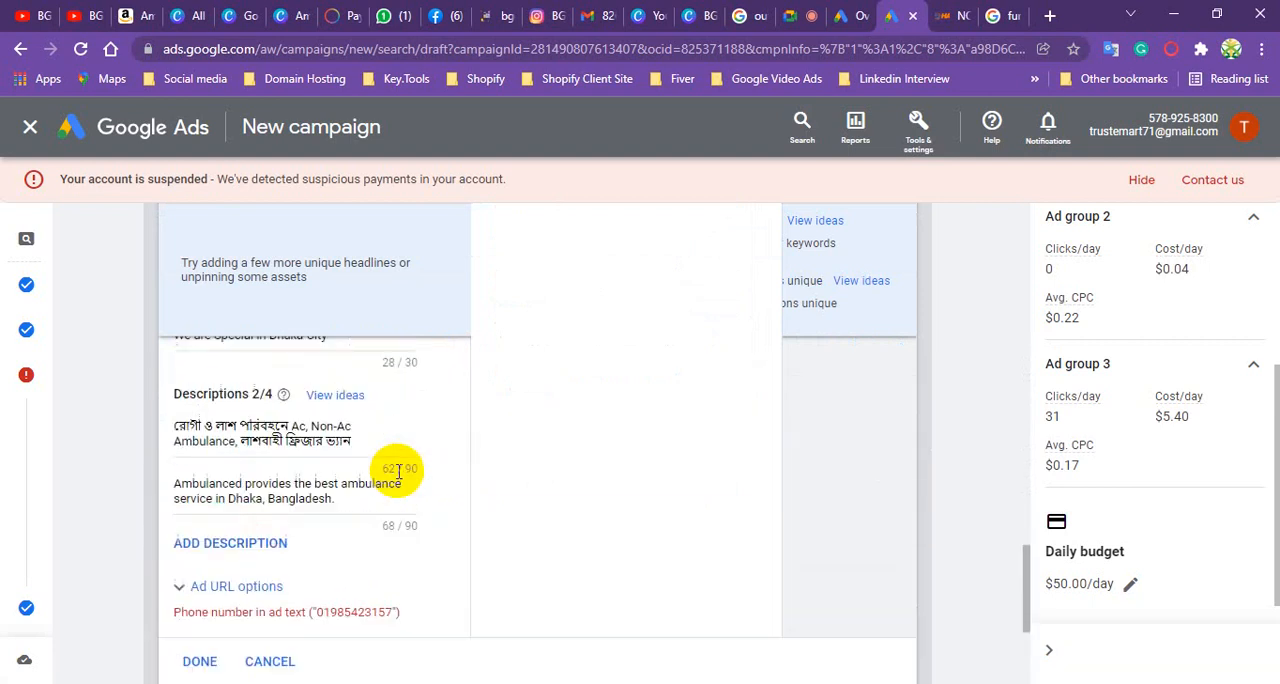
{"action": "scroll", "coordinate": [360, 488], "scroll_direction": "down", "scroll_amount": 1}
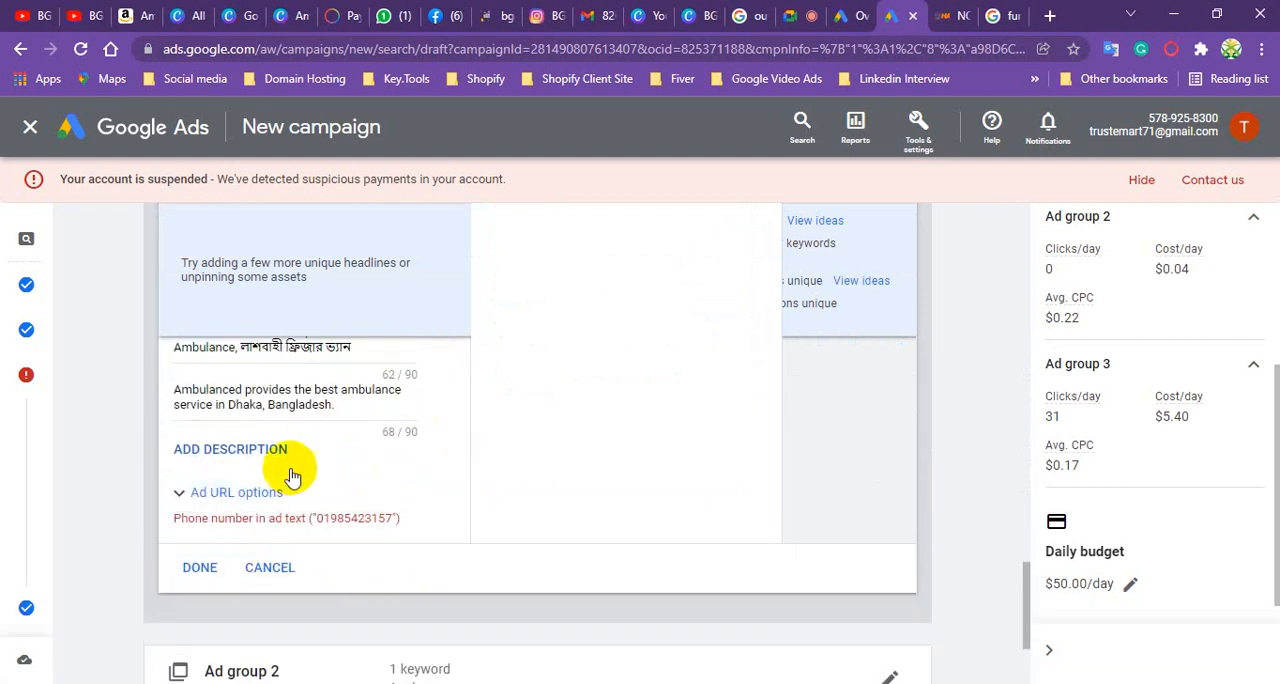
{"action": "left_click", "coordinate": [201, 566]}
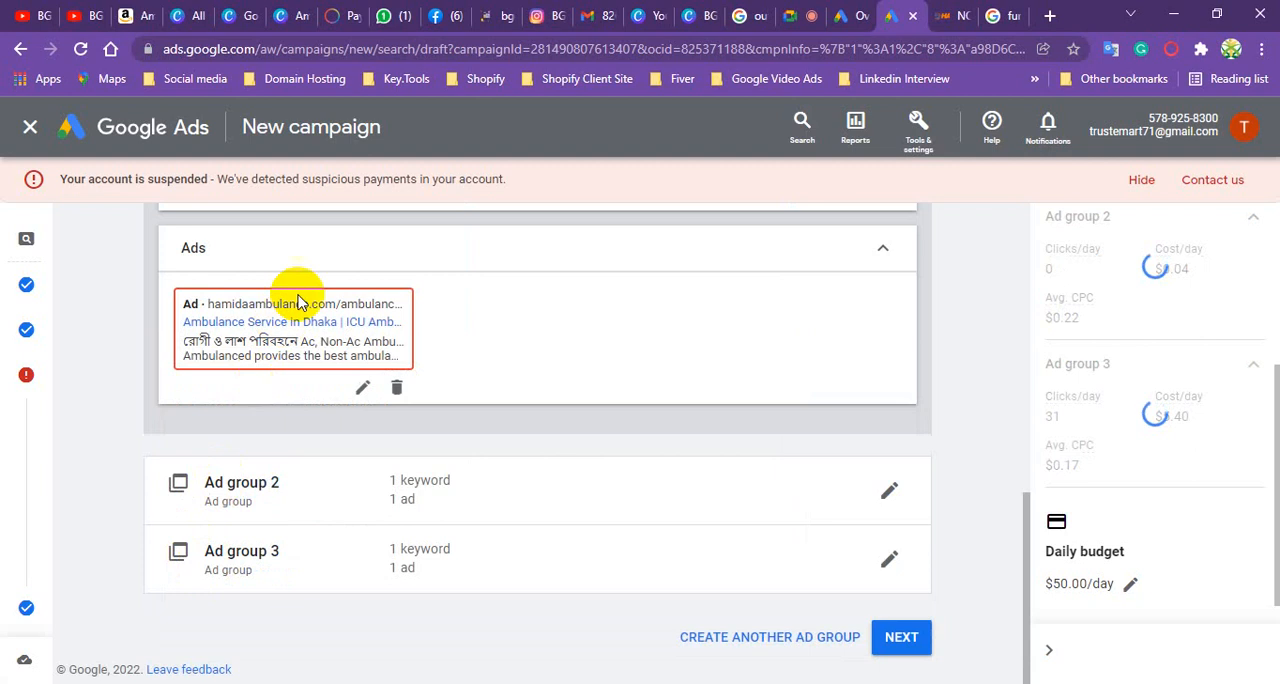
{"action": "left_click", "coordinate": [901, 641]}
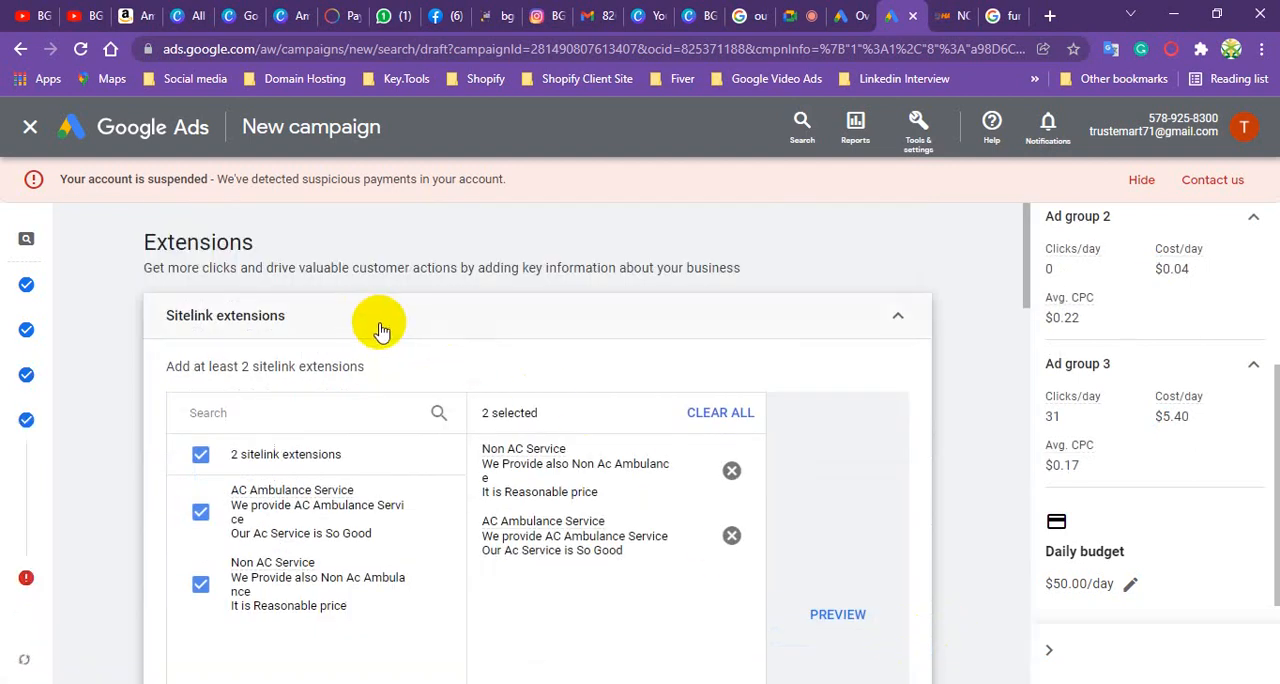
- Go through the sitelink, callout and call extensions without changing them, and continue to the campaign review
{"action": "scroll", "coordinate": [300, 335], "scroll_direction": "down", "scroll_amount": 3}
{"action": "mouse_move", "coordinate": [40, 273]}
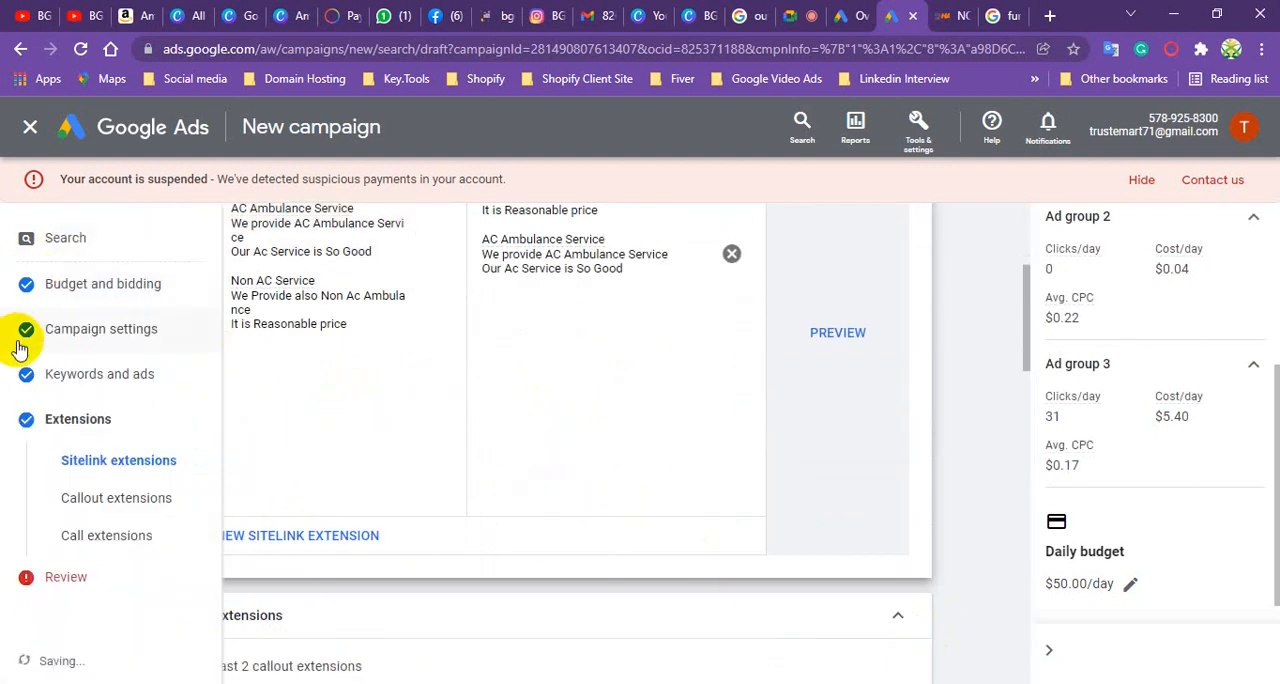
{"action": "scroll", "coordinate": [575, 380], "scroll_direction": "down", "scroll_amount": 1}
{"action": "scroll", "coordinate": [575, 380], "scroll_direction": "down", "scroll_amount": 8}
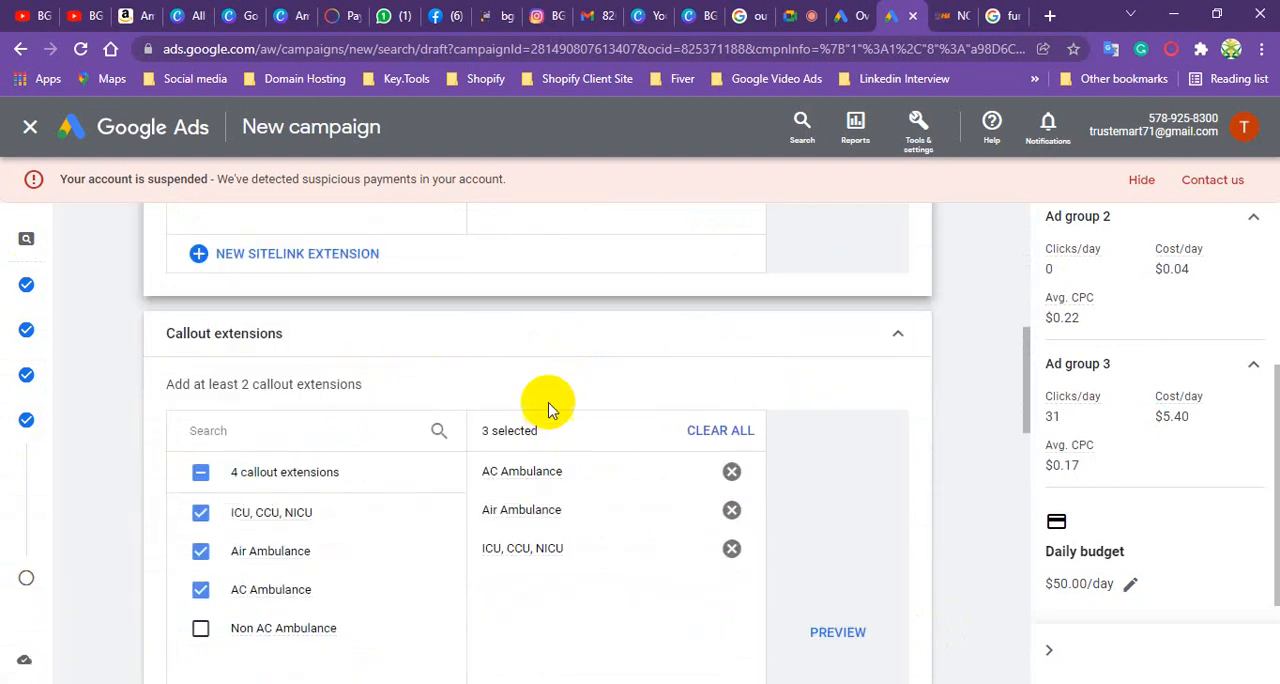
{"action": "scroll", "coordinate": [620, 404], "scroll_direction": "down", "scroll_amount": 5}
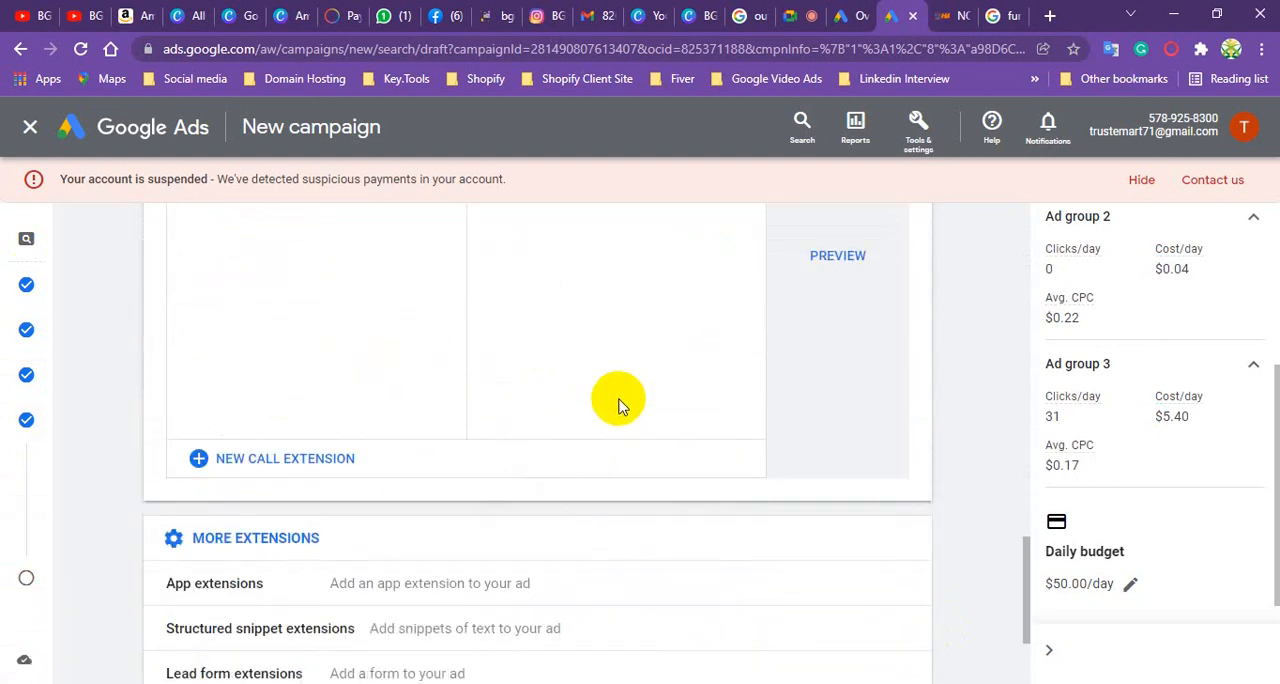
{"action": "left_click", "coordinate": [903, 639]}
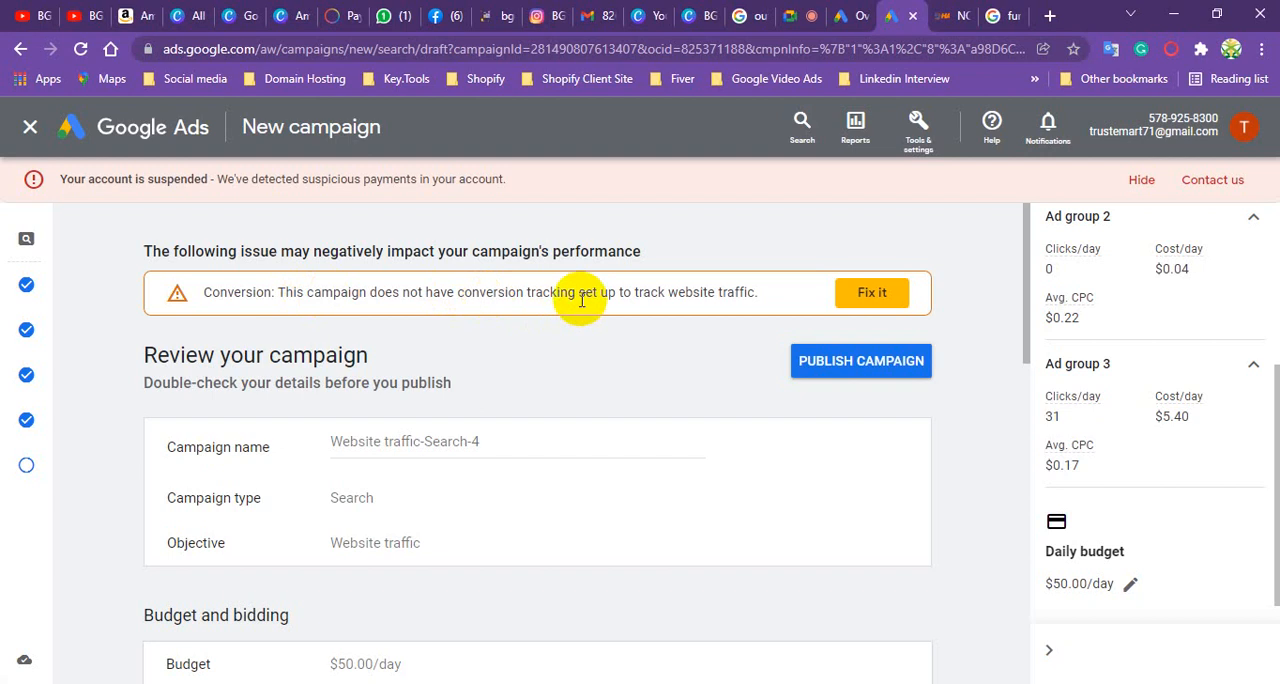
- Review the campaign summary, covering budget and bidding, campaign settings, ad groups, and the sitelink, callout and call extensions
{"action": "scroll", "coordinate": [306, 397], "scroll_direction": "down", "scroll_amount": 2}
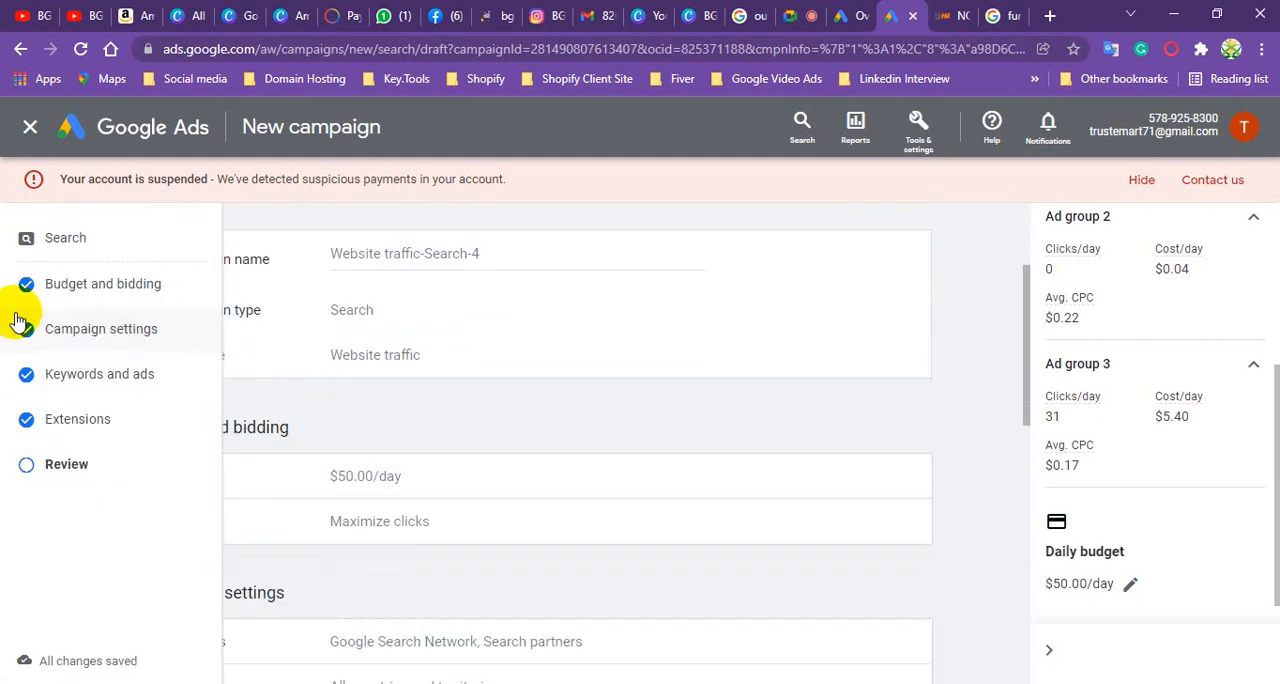
{"action": "scroll", "coordinate": [485, 405], "scroll_direction": "down", "scroll_amount": 8}
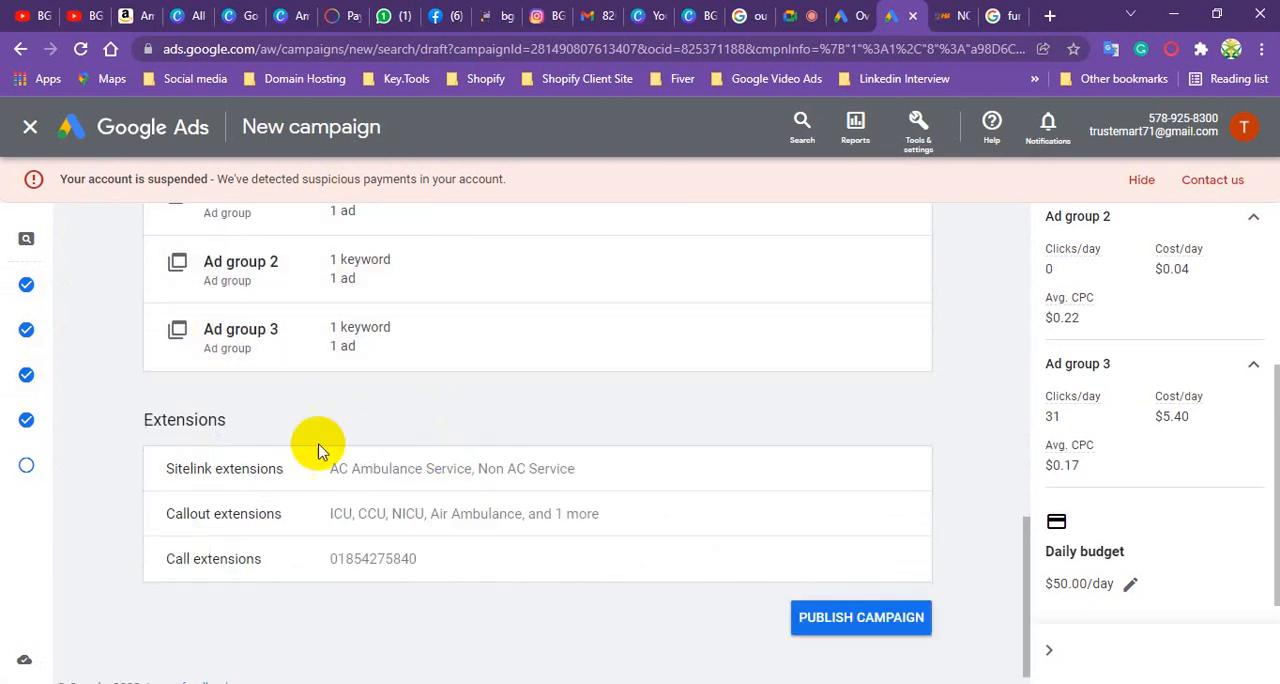
{"action": "scroll", "coordinate": [414, 380], "scroll_direction": "up", "scroll_amount": 3}
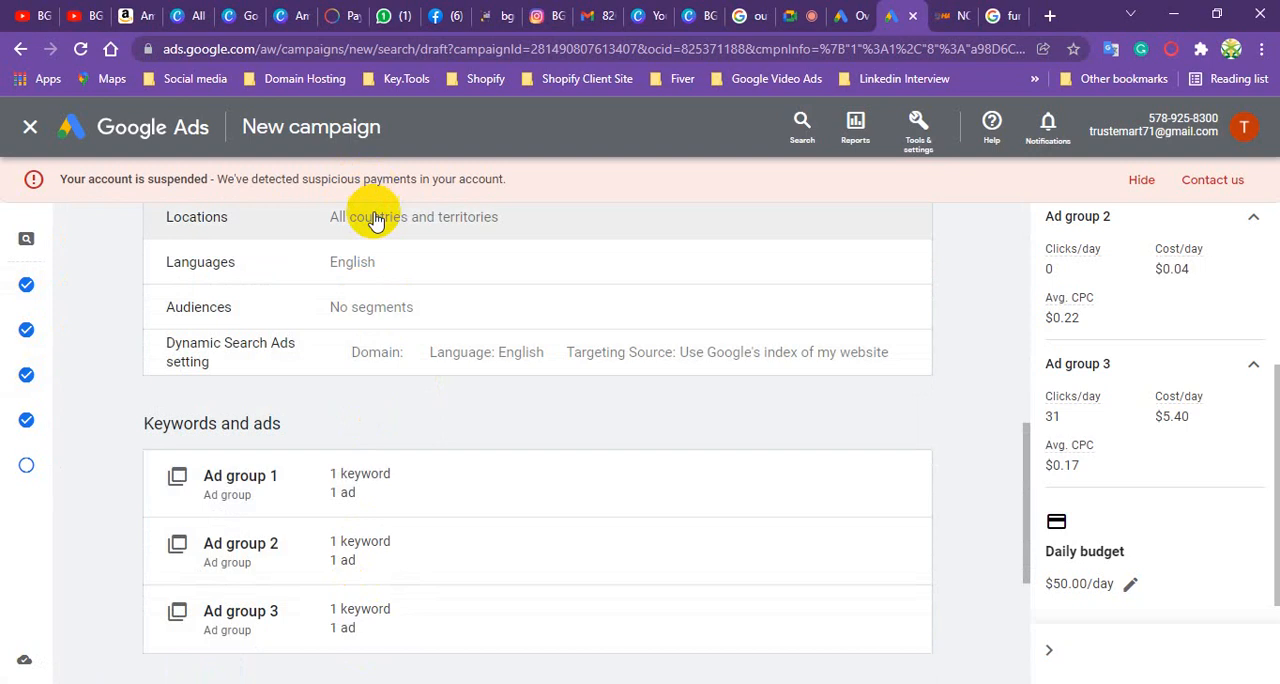
{"action": "scroll", "coordinate": [366, 480], "scroll_direction": "down", "scroll_amount": 3}
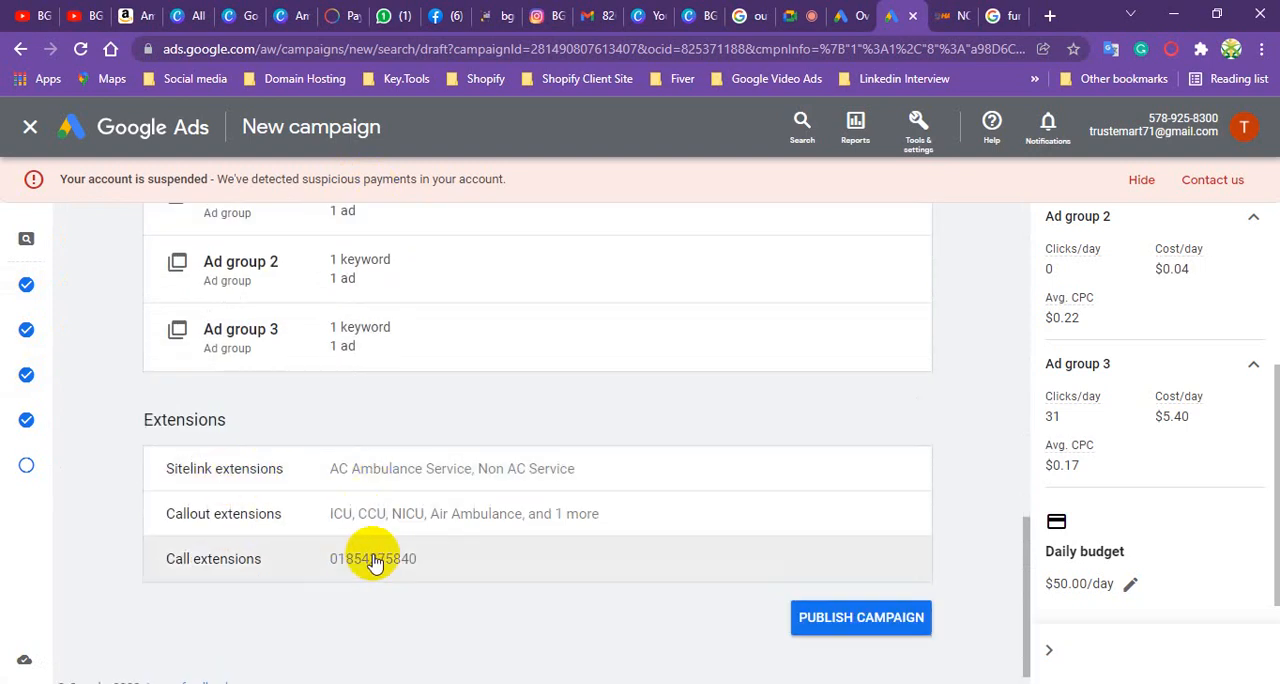
{"action": "scroll", "coordinate": [560, 580], "scroll_direction": "down", "scroll_amount": 1}
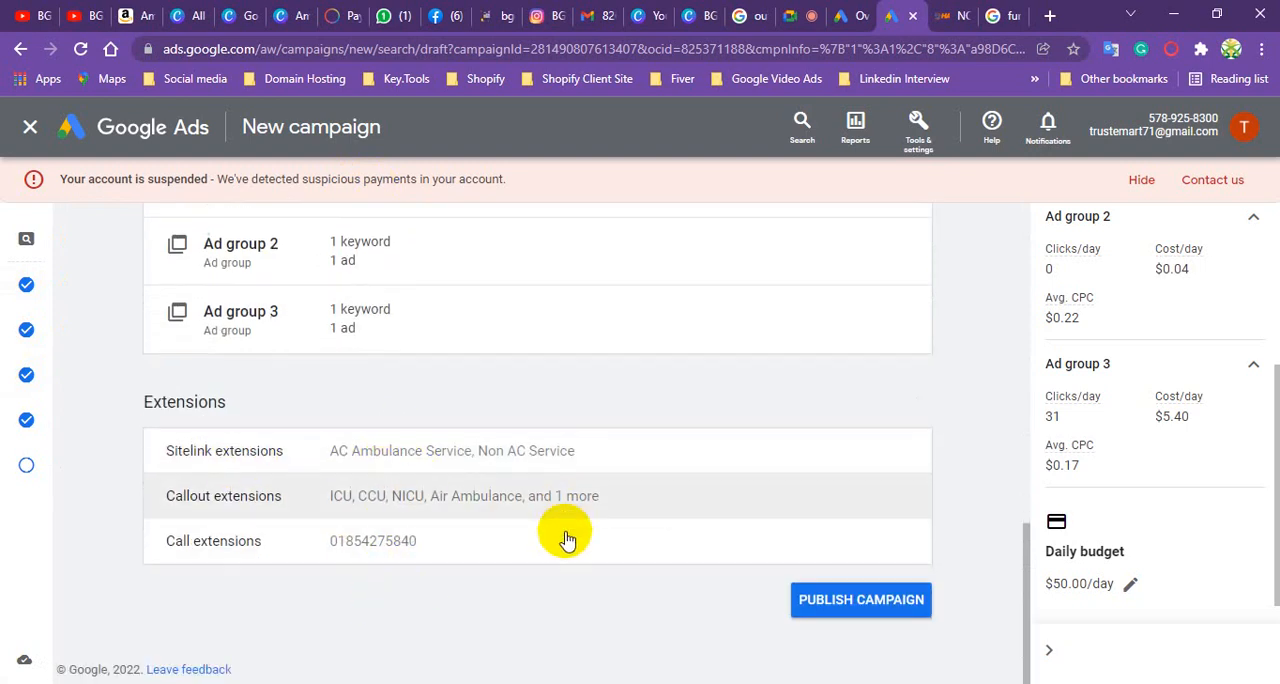